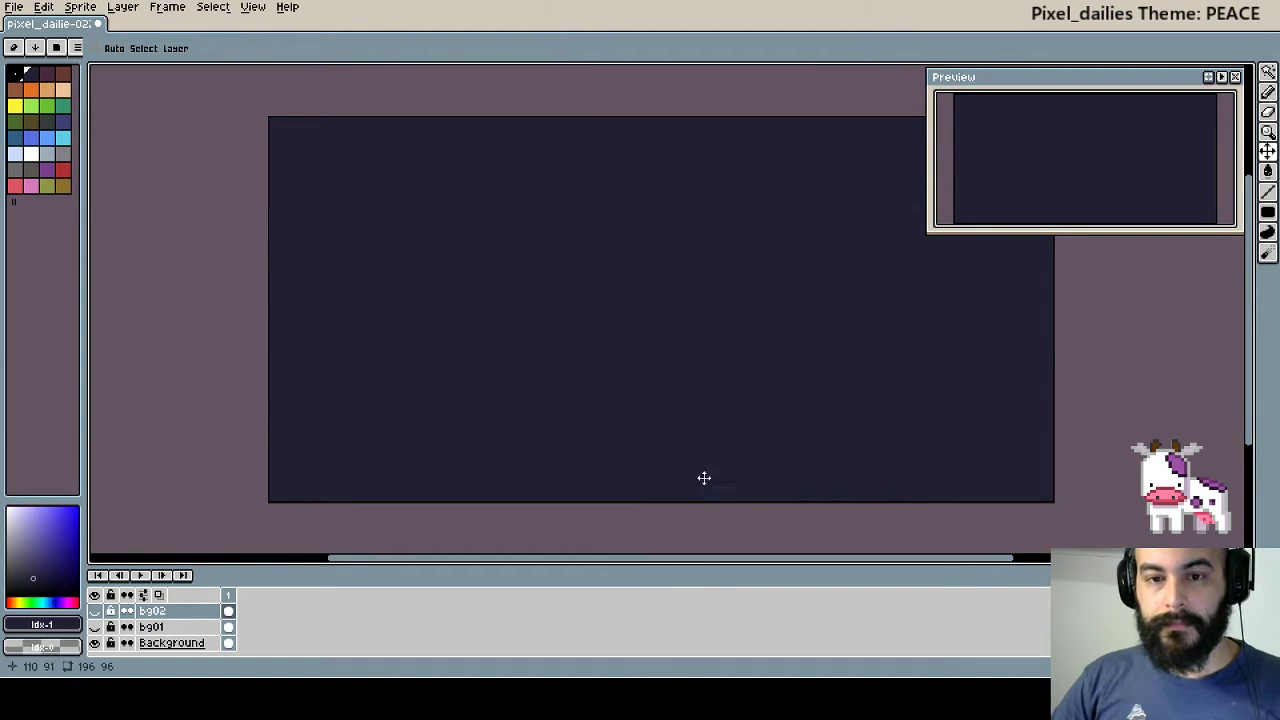
- Make the bg01 underwater scene layer visible
scroll(704, 478, "right", 2)
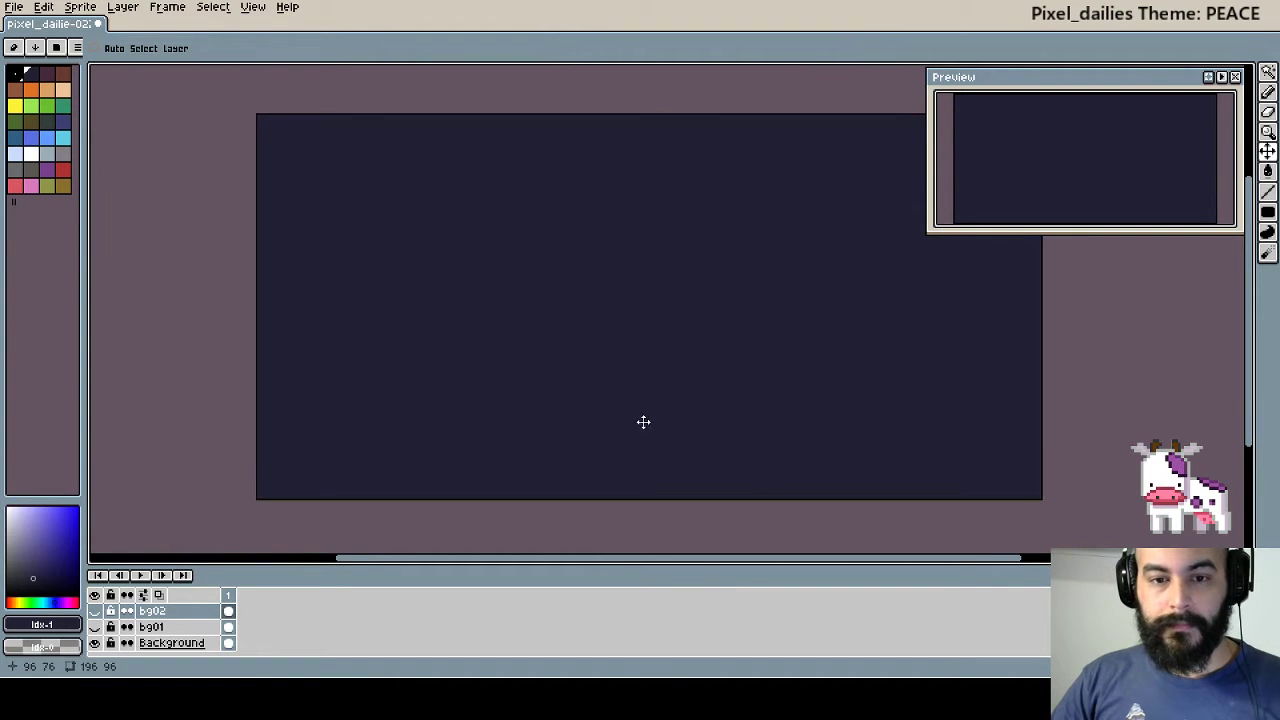
left_click(95, 627)
double_click(95, 627)
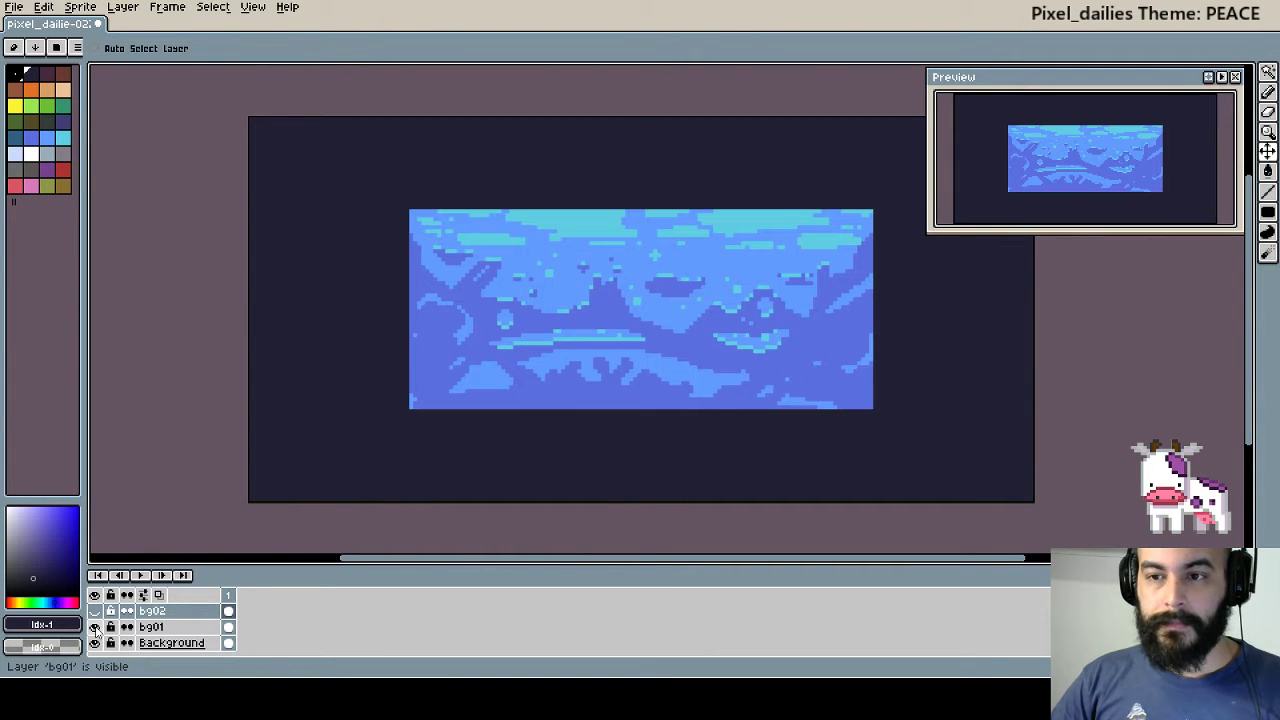
- With the Pencil at a 2-pixel brush, pick a scene blue and paint along the bottom edge
key("b")
scroll(500, 406, "up", 1)
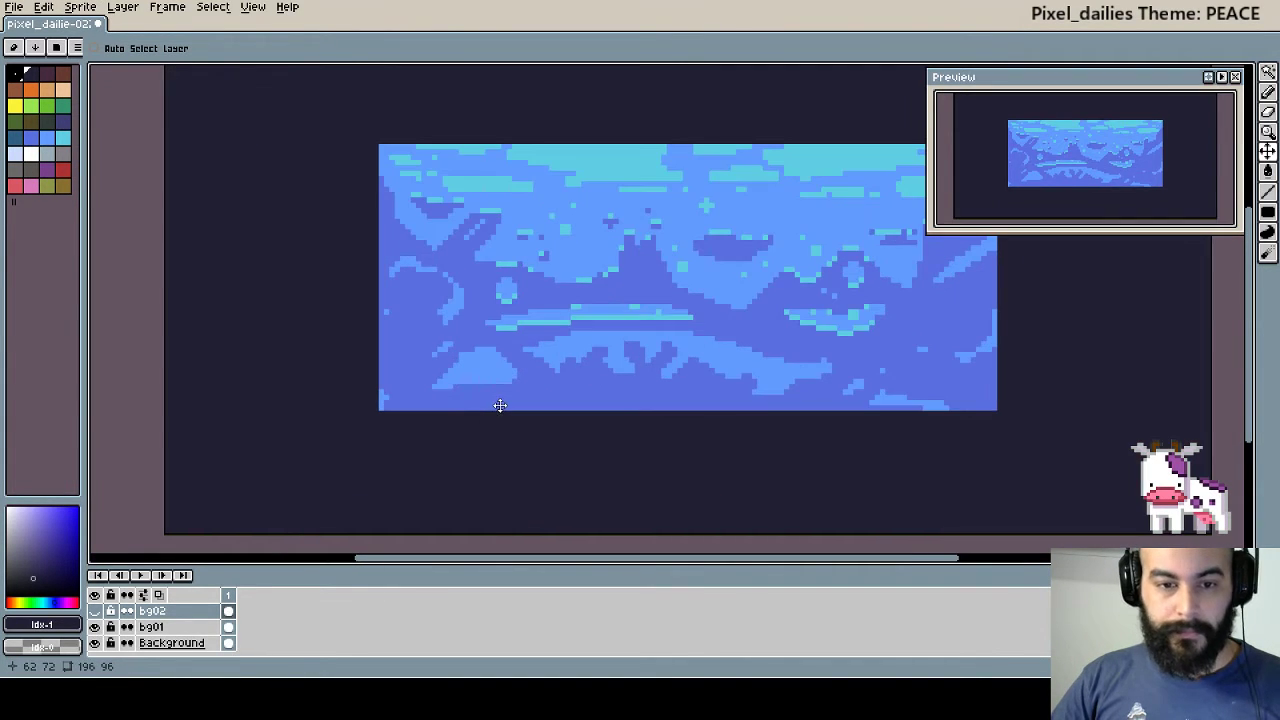
left_click(372, 405, "alt")
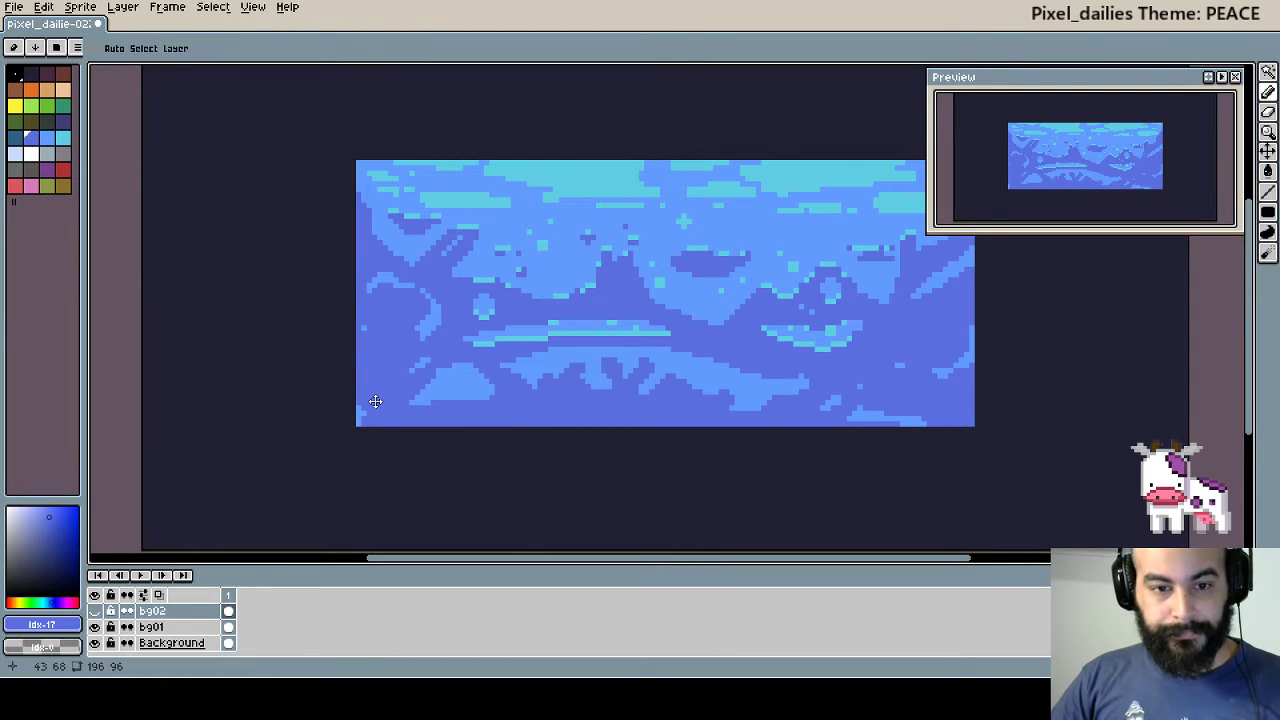
left_click(374, 405, "ctrl")
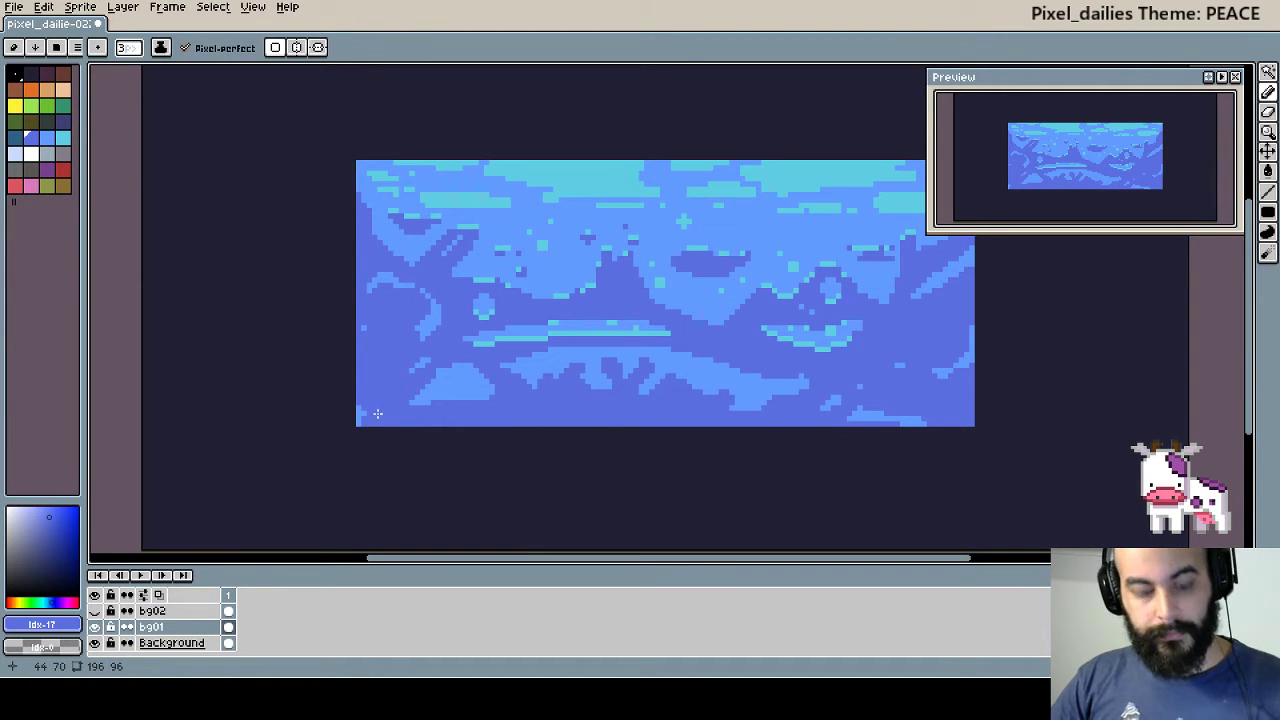
key("plus")
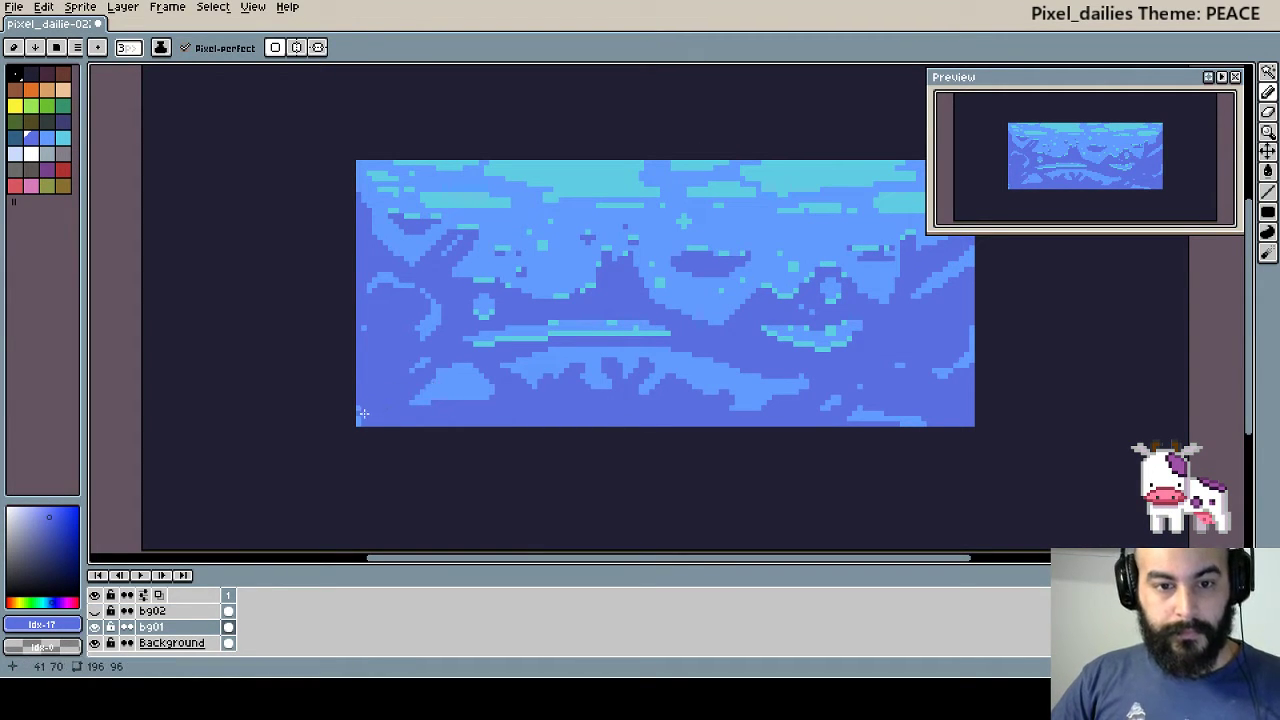
key("minus")
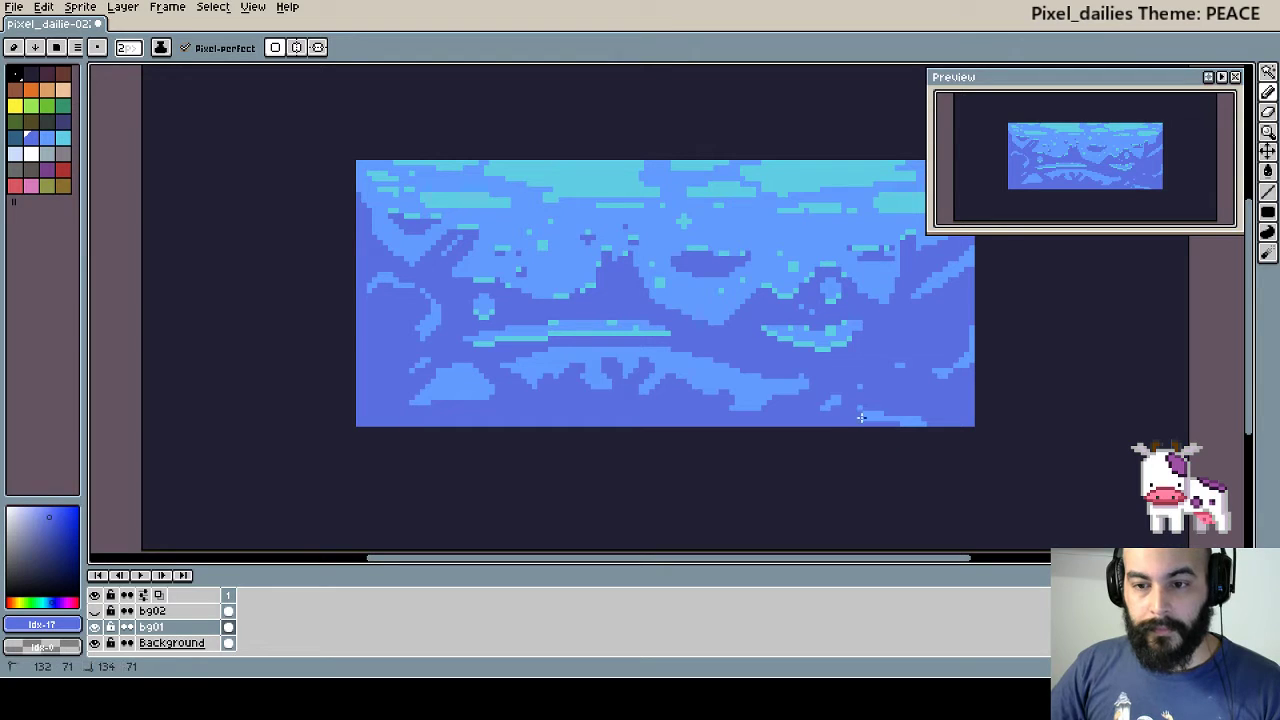
left_click_drag(857, 414, 920, 418)
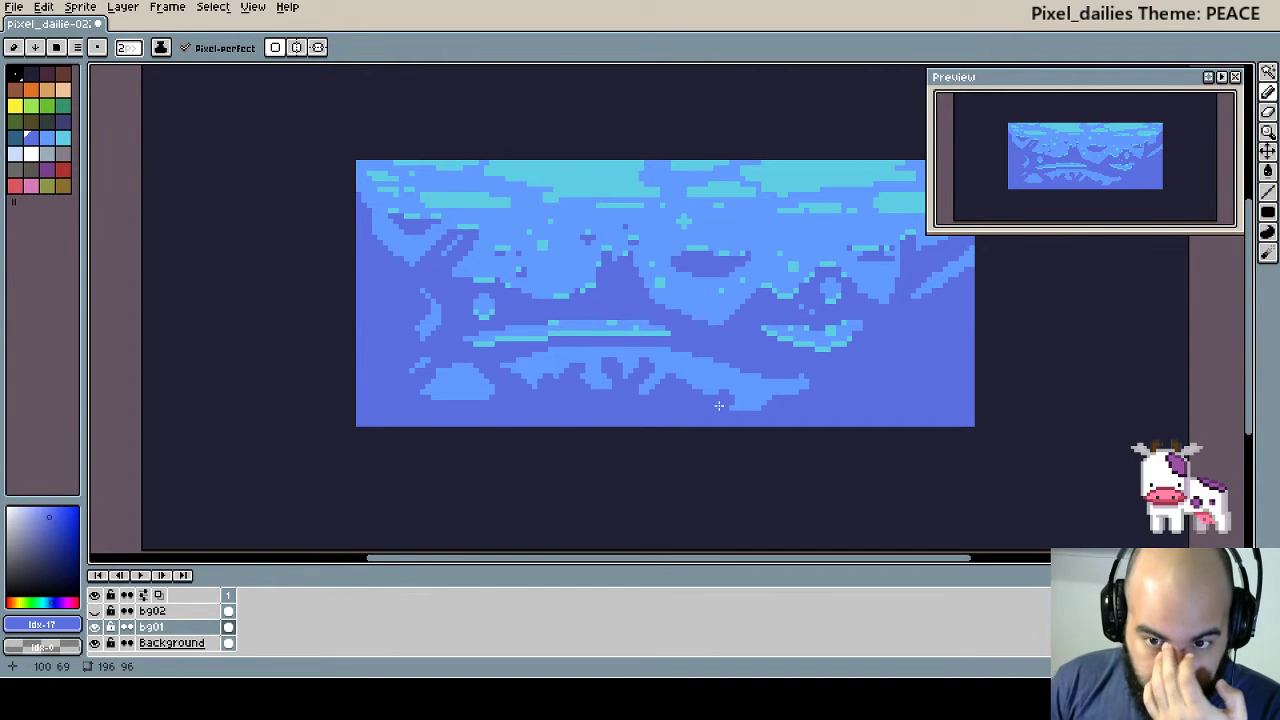
left_click_drag(932, 355, 880, 380)
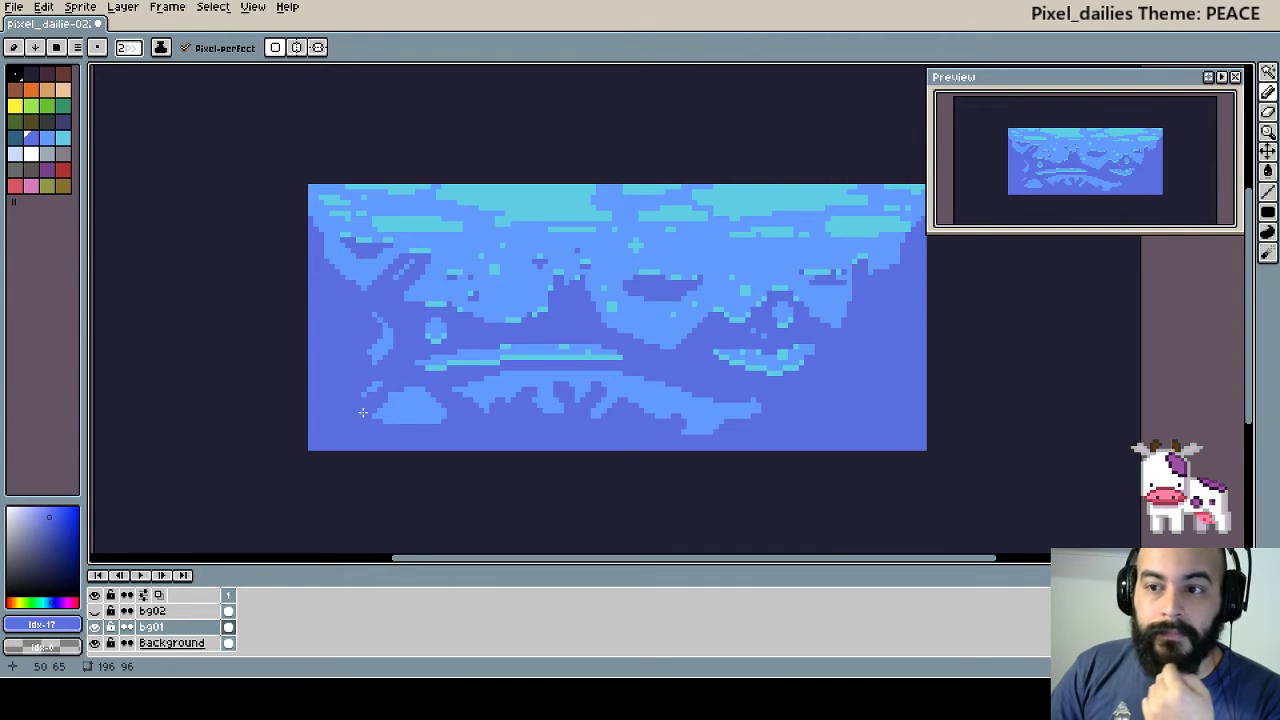
- Show bg02, pick teal from the canvas, and paint teal along the lower ridge
left_click(94, 610)
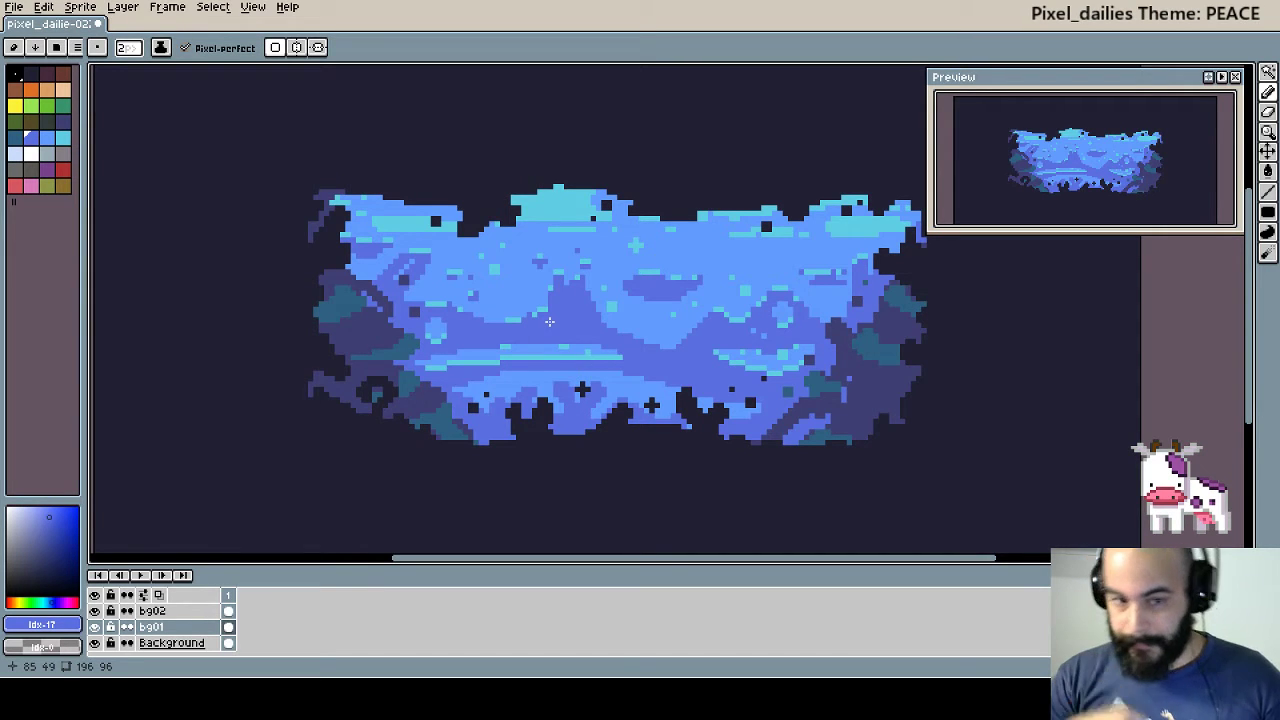
scroll(549, 321, "up", 1)
scroll(549, 321, "up", 1)
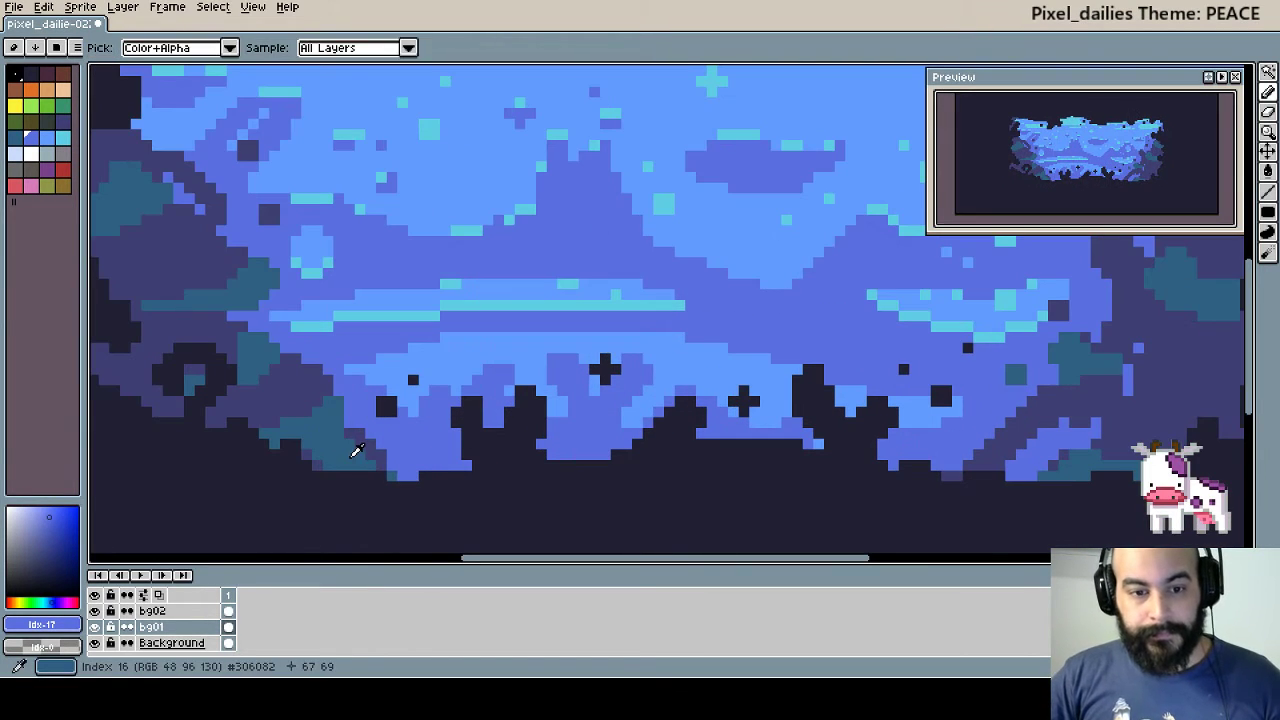
left_click(413, 467, "alt")
left_click_drag(413, 467, 459, 462)
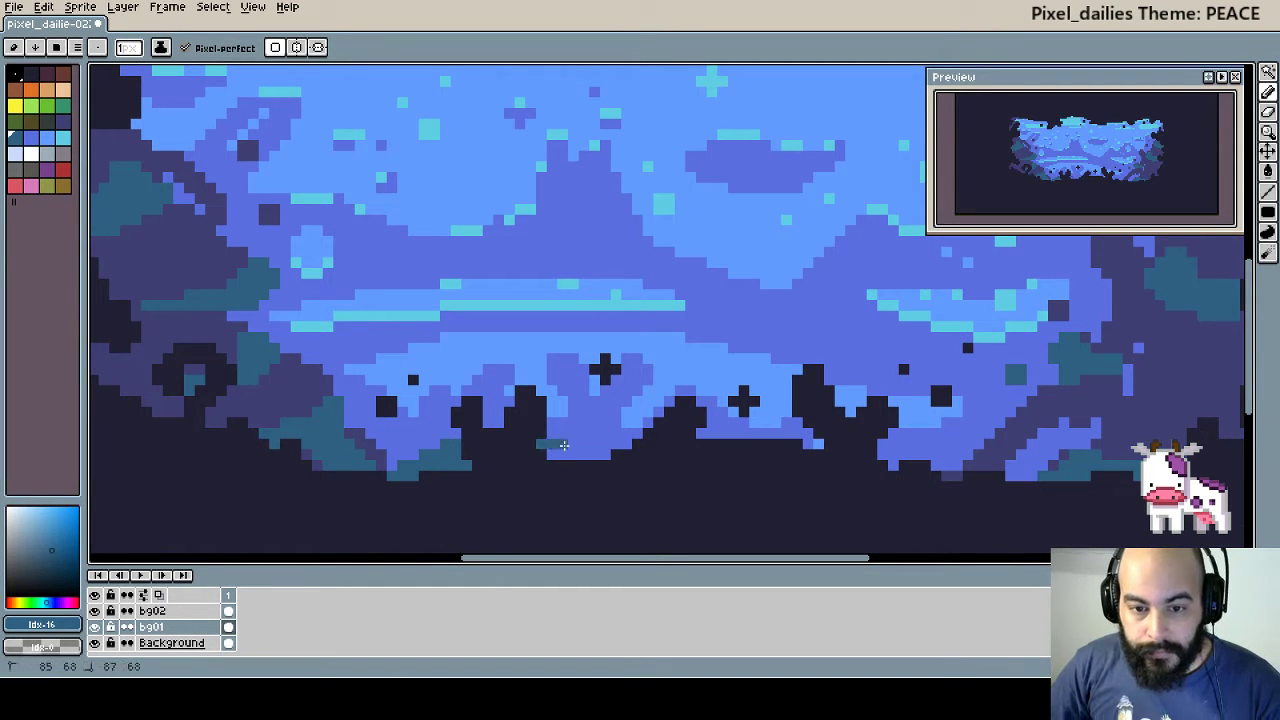
mouse_move(545, 442)
left_mouse_down()
mouse_move(601, 452)
mouse_move(575, 445)
mouse_move(612, 438)
mouse_move(595, 425)
mouse_move(628, 438)
left_mouse_up()
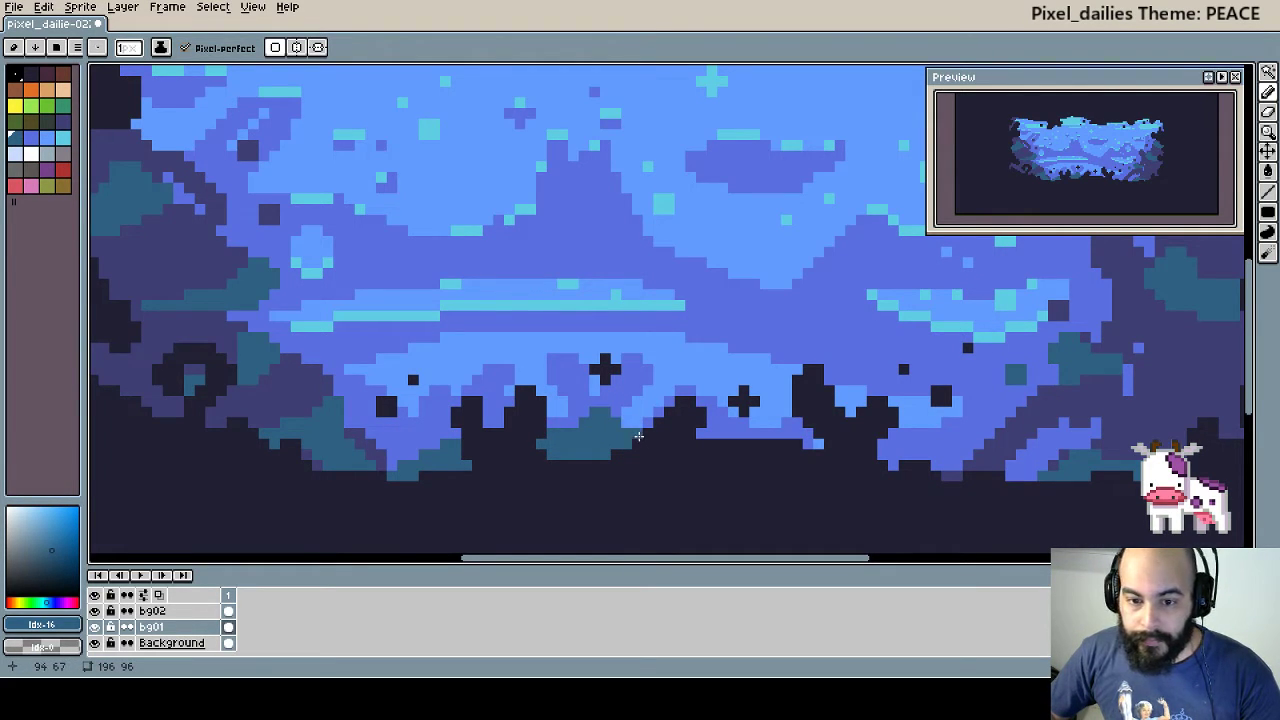
mouse_move(698, 433)
left_mouse_down()
mouse_move(785, 425)
mouse_move(820, 437)
left_mouse_up()
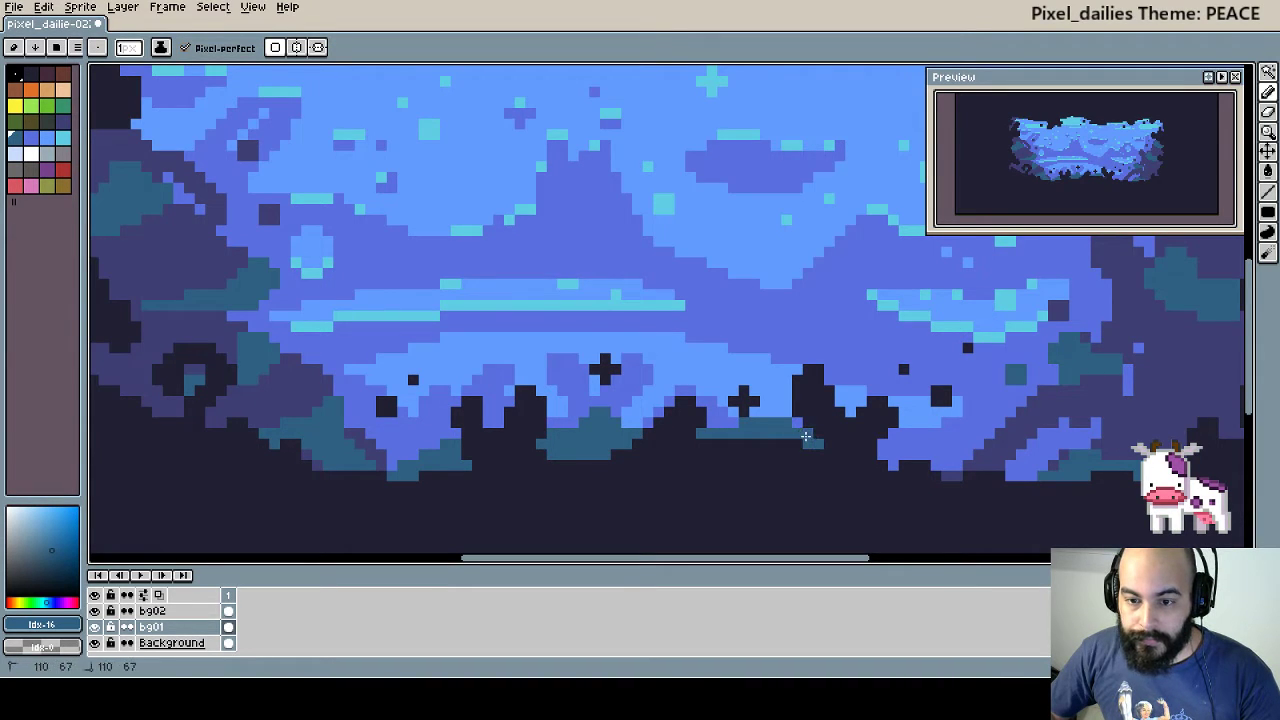
key("plus")
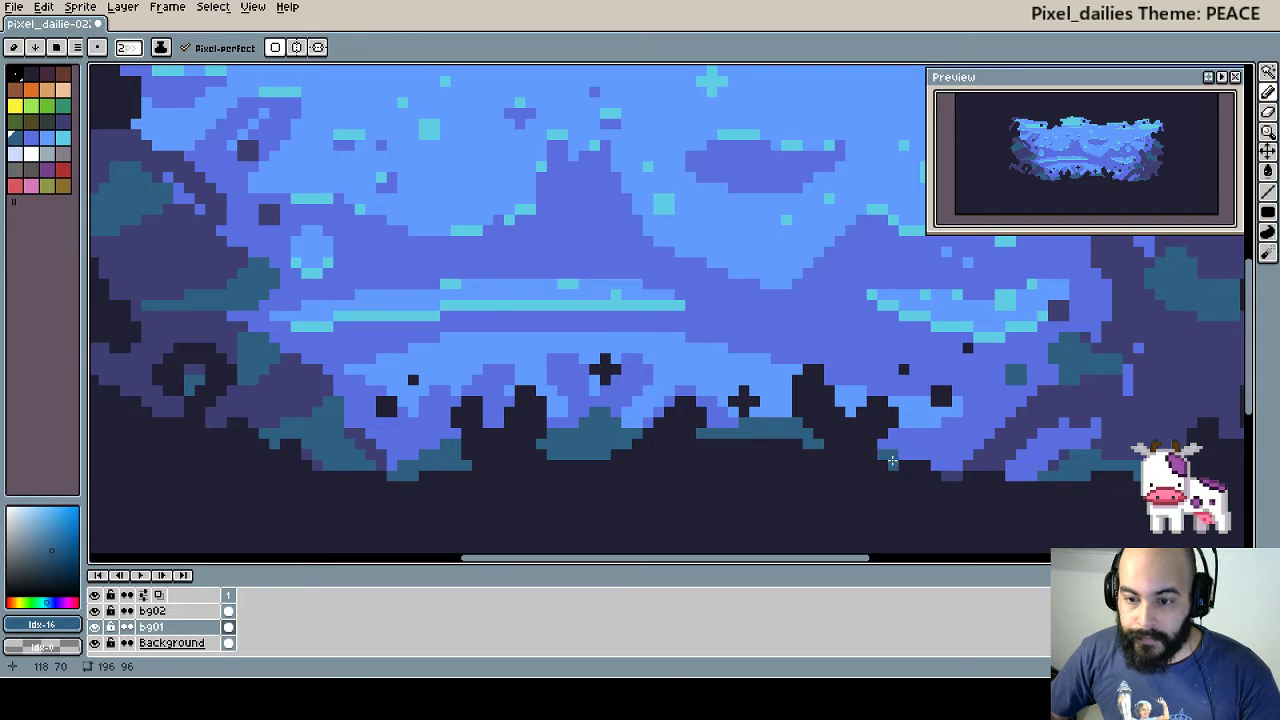
mouse_move(890, 458)
left_mouse_down()
mouse_move(902, 444)
mouse_move(947, 463)
mouse_move(968, 450)
mouse_move(1032, 473)
mouse_move(1098, 433)
left_mouse_up()
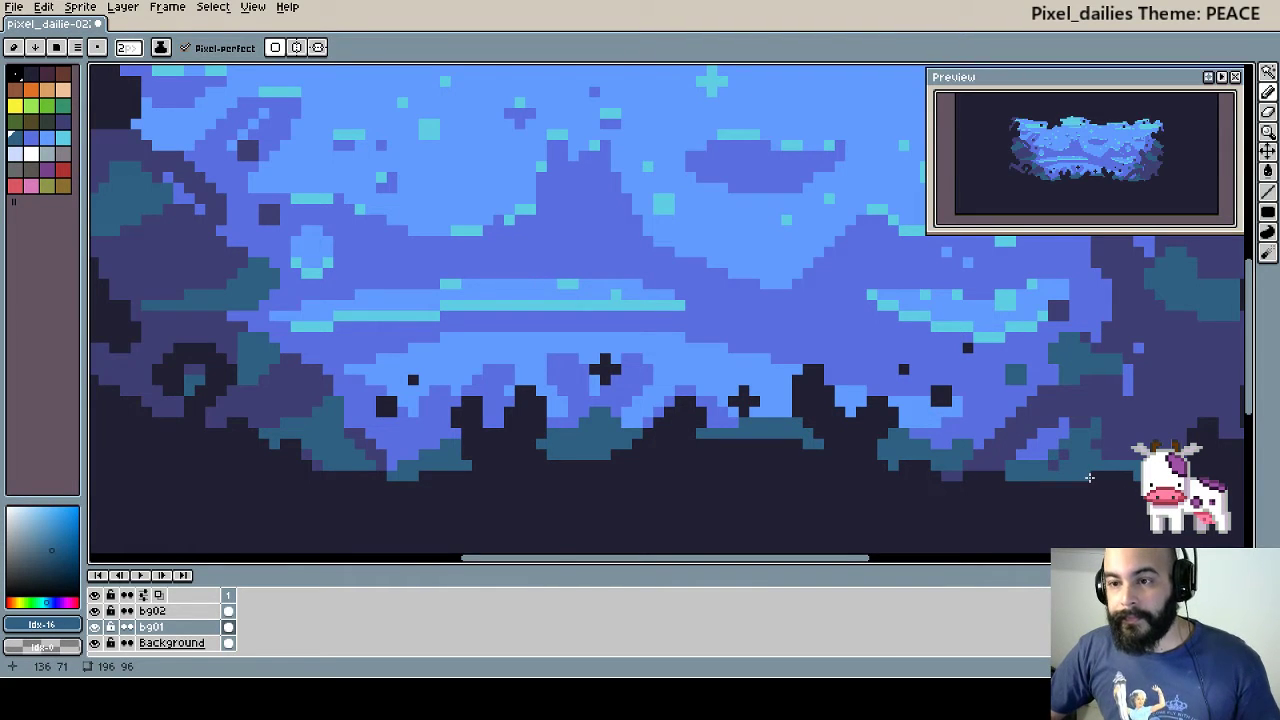
- Paint dark purple over the teal ridge from left to right
scroll(1050, 468, "up", 1)
key("bracketleft")
mouse_move(645, 412)
left_mouse_down()
mouse_move(705, 440)
mouse_move(912, 468)
left_mouse_up()
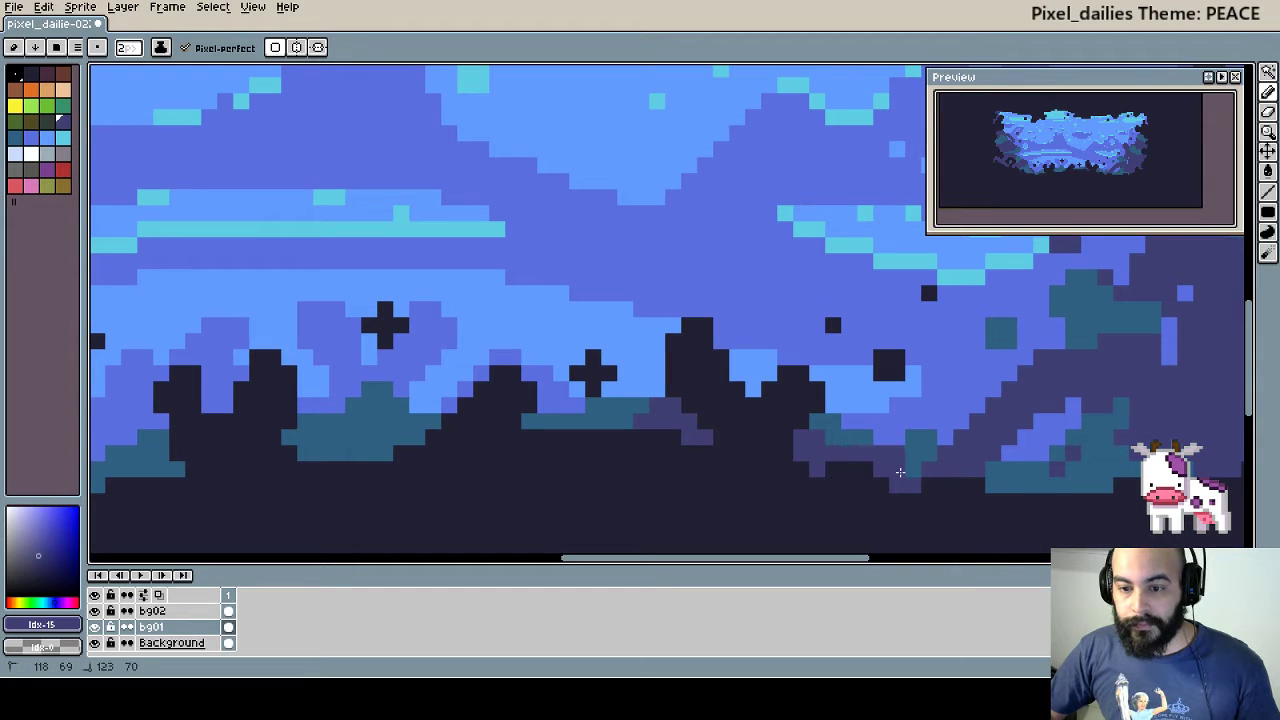
scroll(886, 400, "left", 5)
left_click_drag(700, 455, 829, 436)
scroll(829, 436, "left", 2)
mouse_move(615, 455)
left_mouse_down()
mouse_move(583, 477)
mouse_move(667, 458)
left_mouse_up()
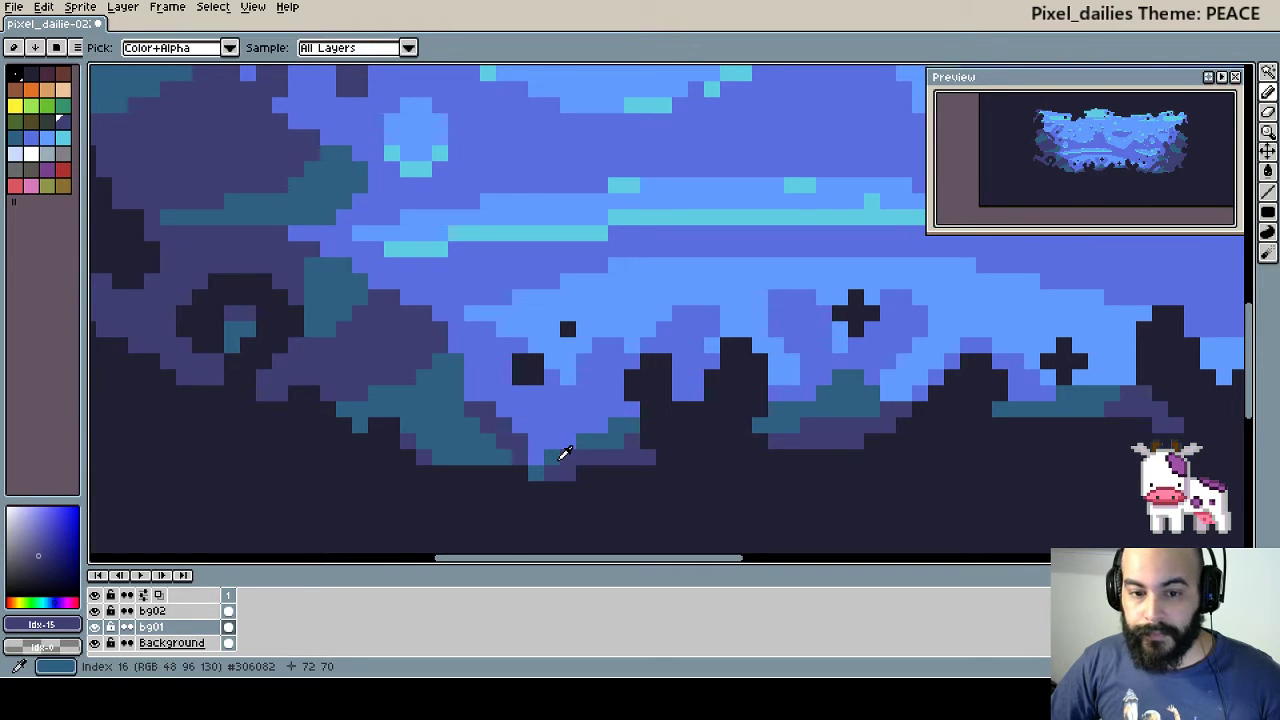
- Re-pick teal from the canvas and reduce the brush to 1 pixel
left_click(563, 452, "alt")
key("minus")
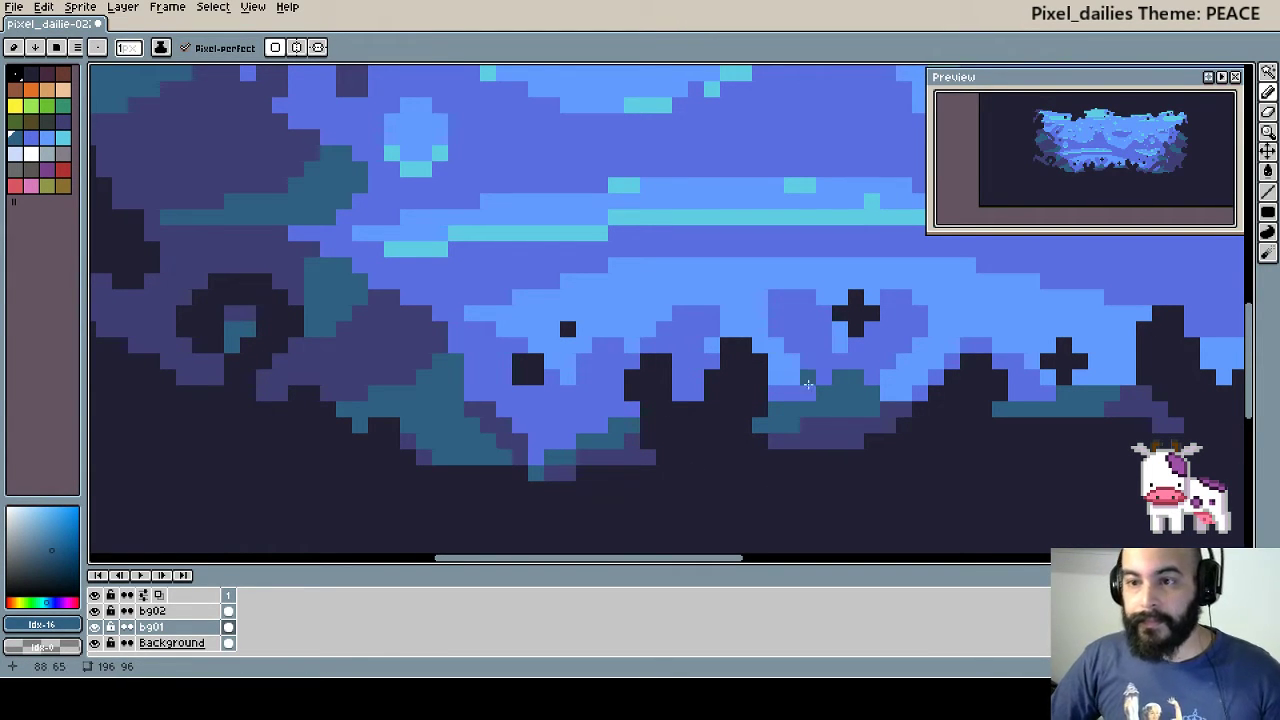
scroll(808, 384, "down", 2)
scroll(790, 386, "down", 1)
scroll(756, 389, "up", 3)
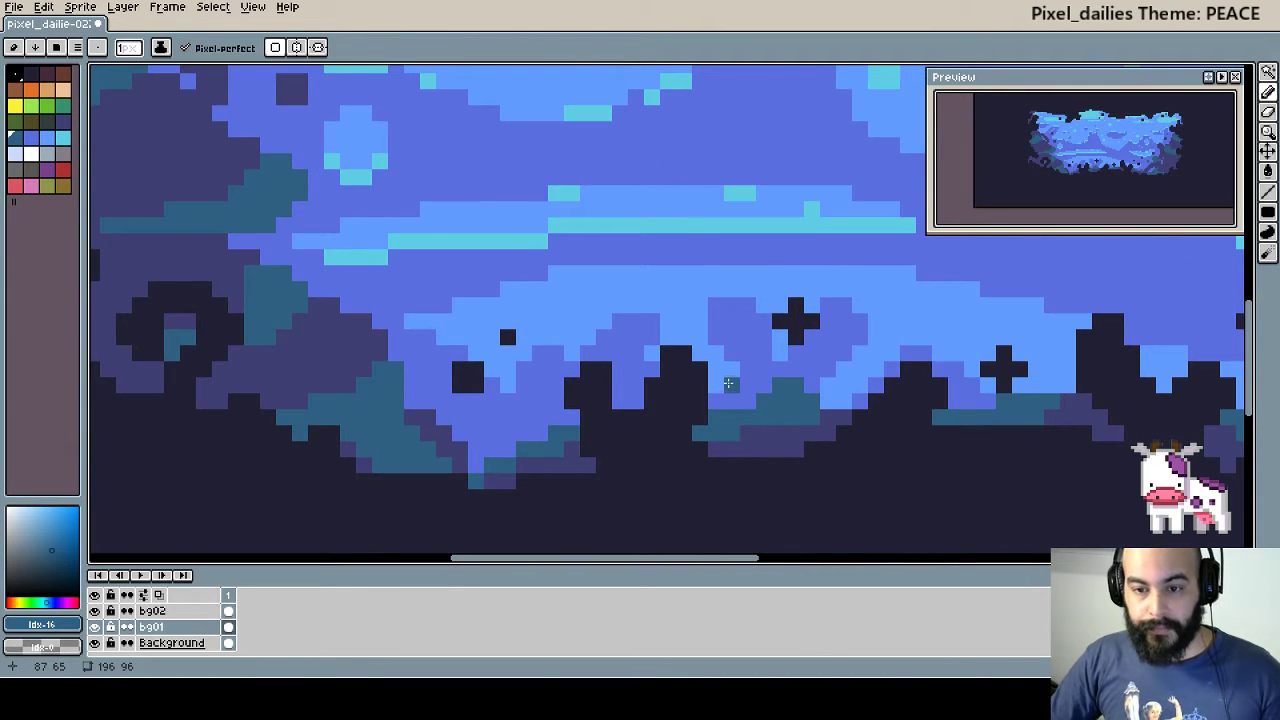
key("alt")
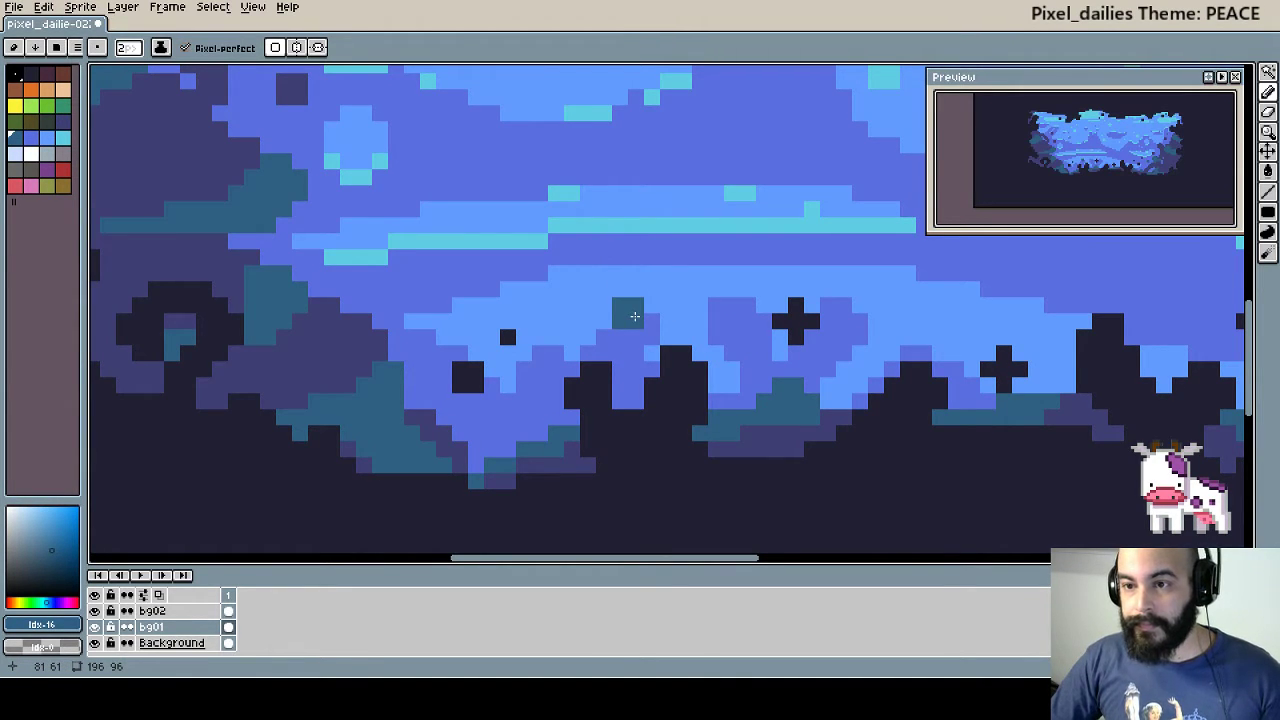
scroll(634, 316, "right", 1)
scroll(706, 362, "down", 2)
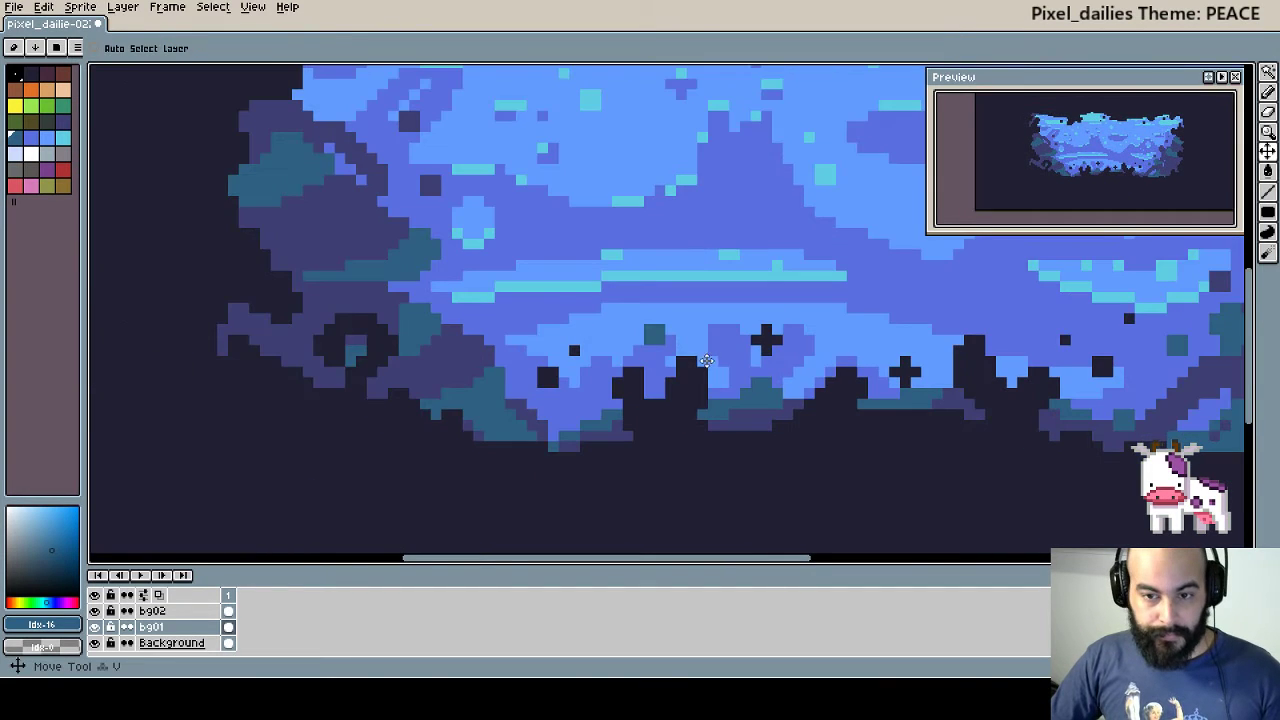
- Zoom out, narrow and re-centre the Preview panel, and toggle Eyedropper and Move tools
scroll(706, 362, "down", 2)
scroll(581, 407, "down", 1)
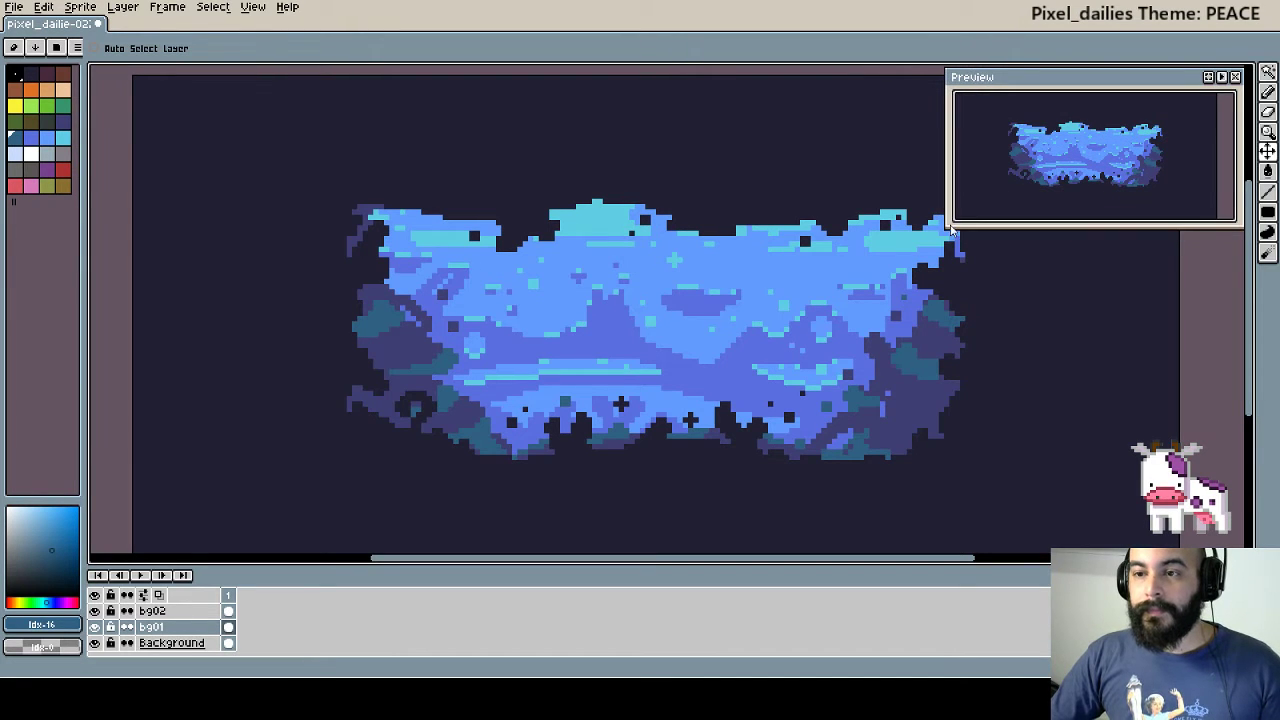
left_click_drag(928, 228, 977, 222)
left_click(1209, 82)
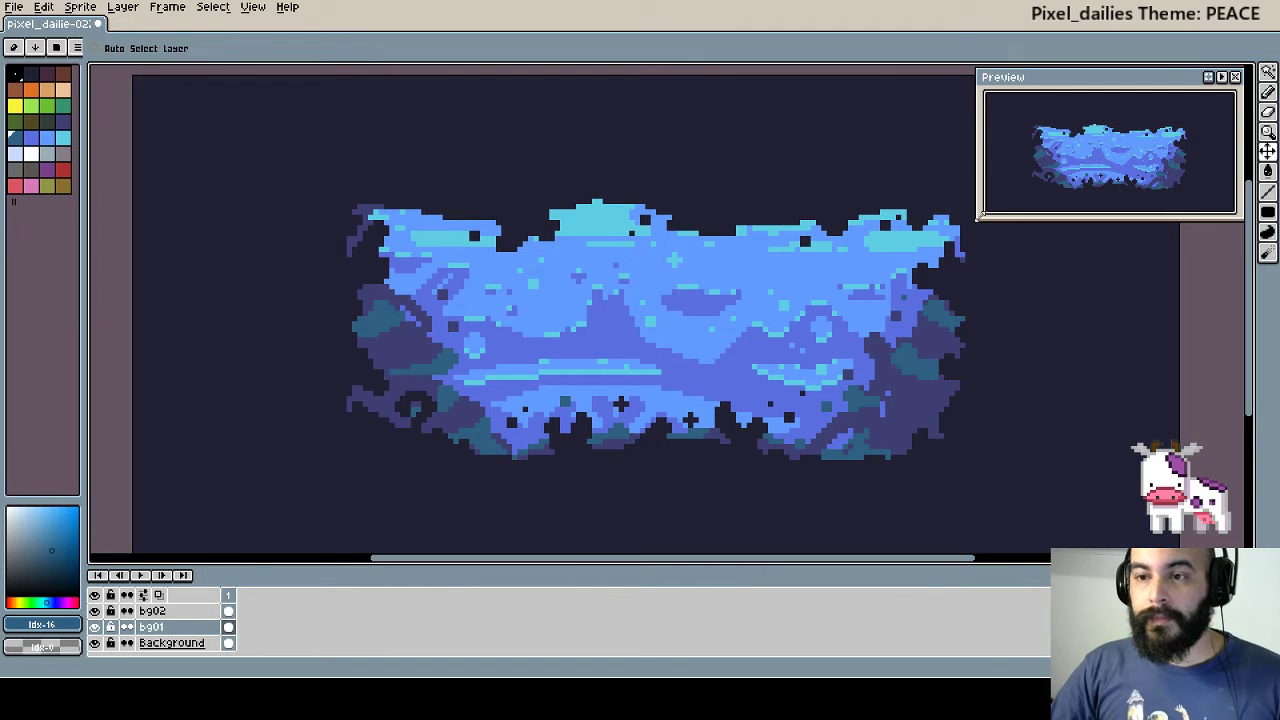
scroll(760, 330, "down", 1)
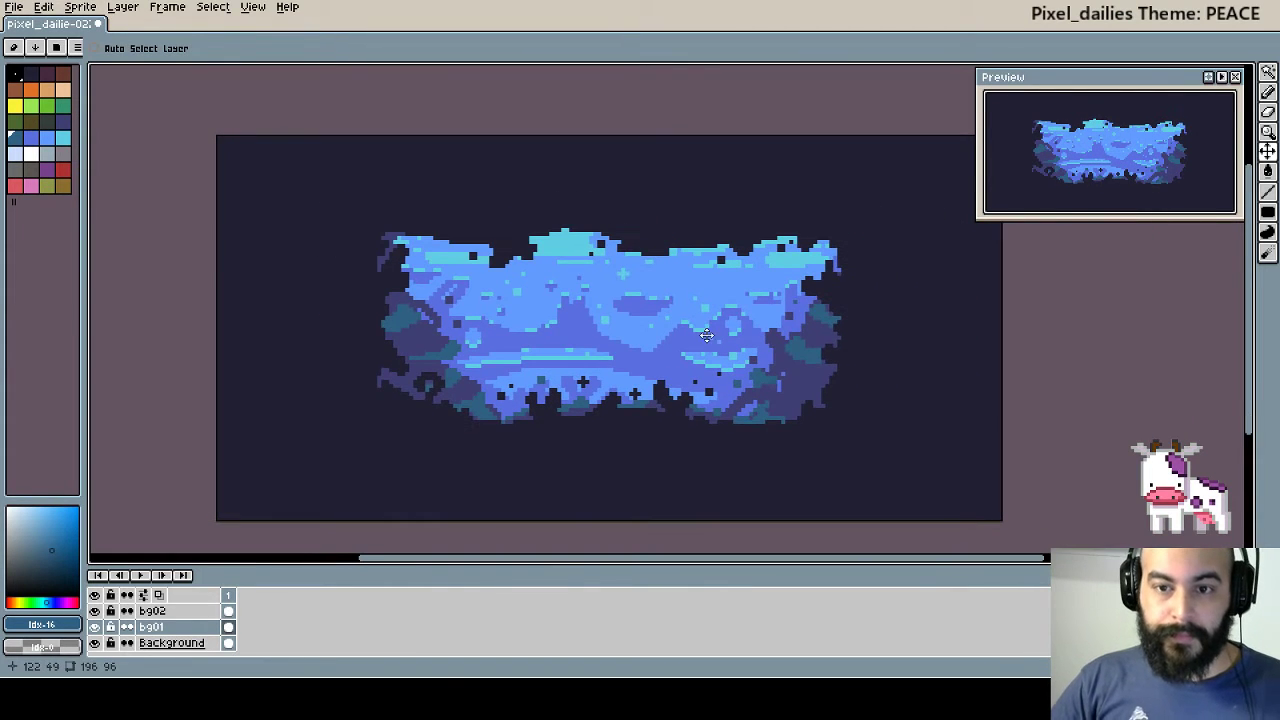
key("i")
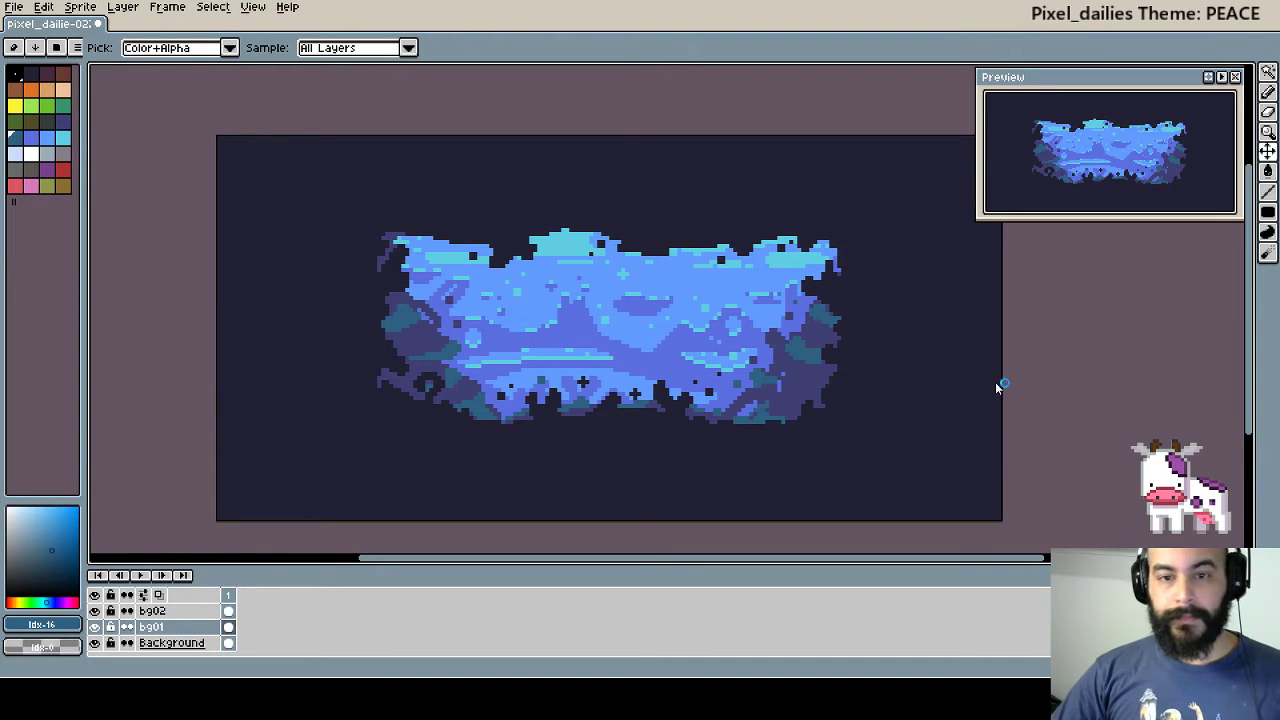
key("v")
scroll(665, 385, "up", 1)
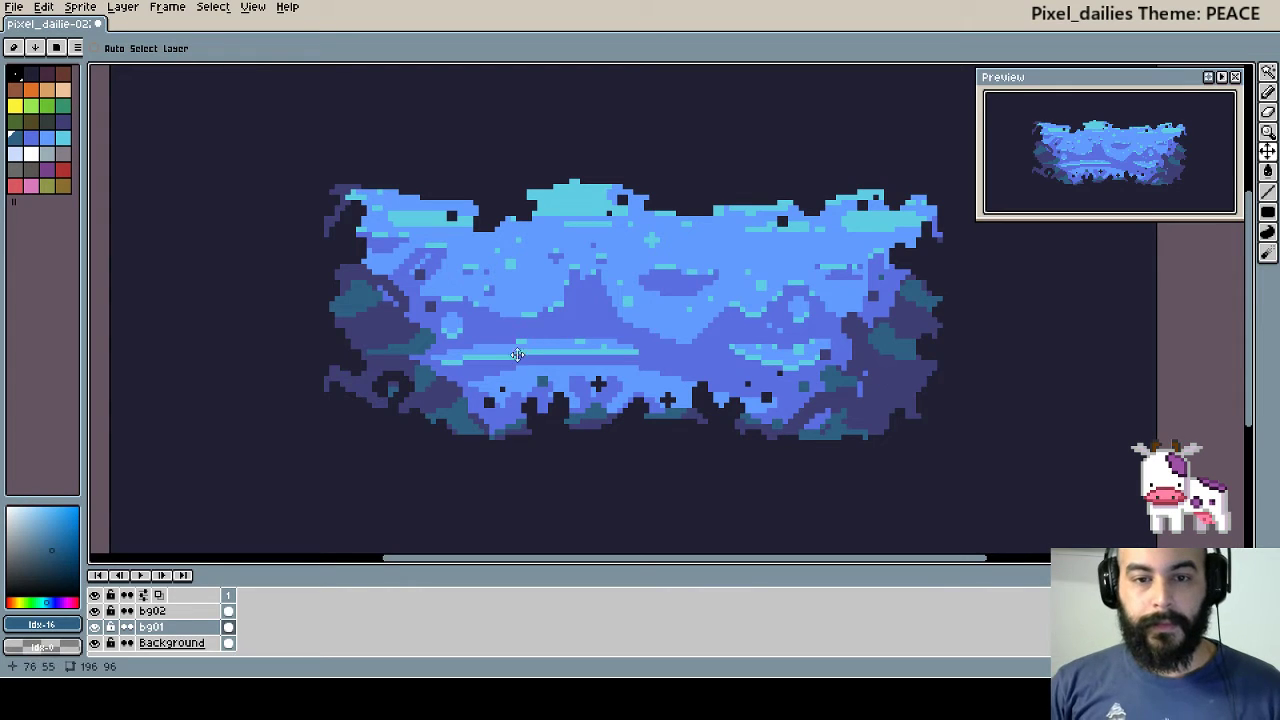
- Add a new layer above bg02 named 'some fishes'
left_click(157, 616)
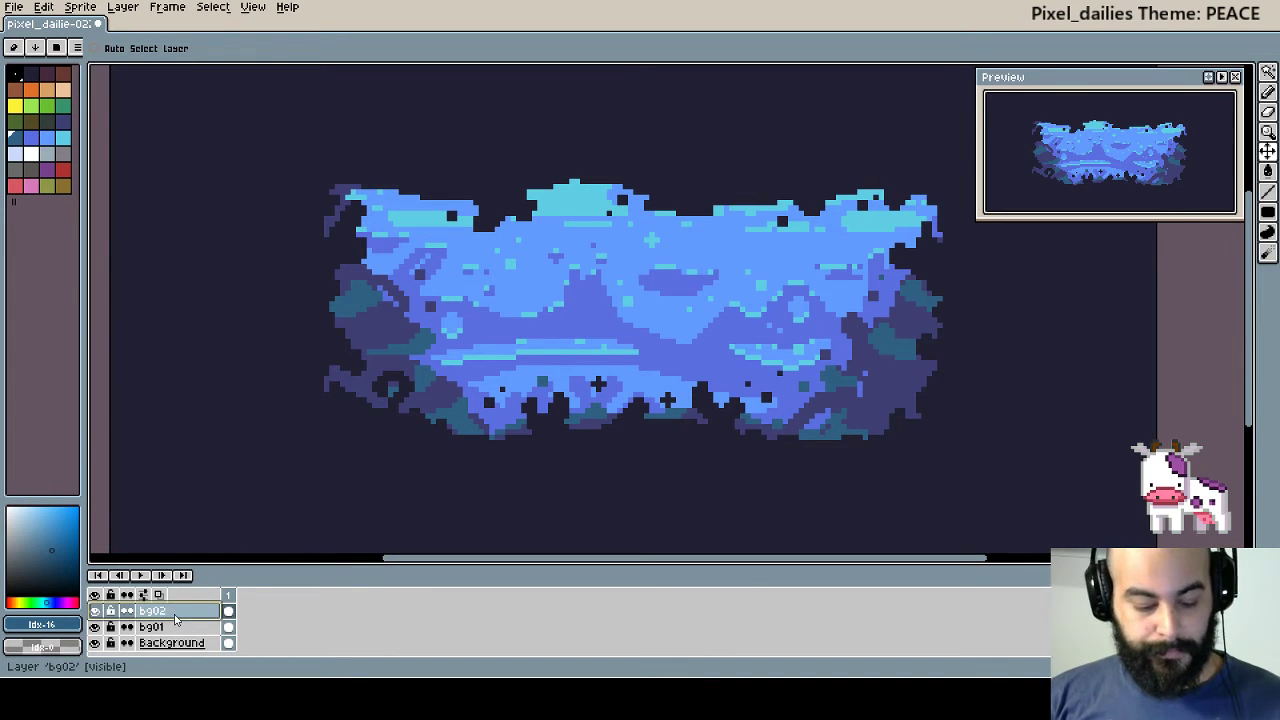
key("shift+n")
double_click(160, 610)
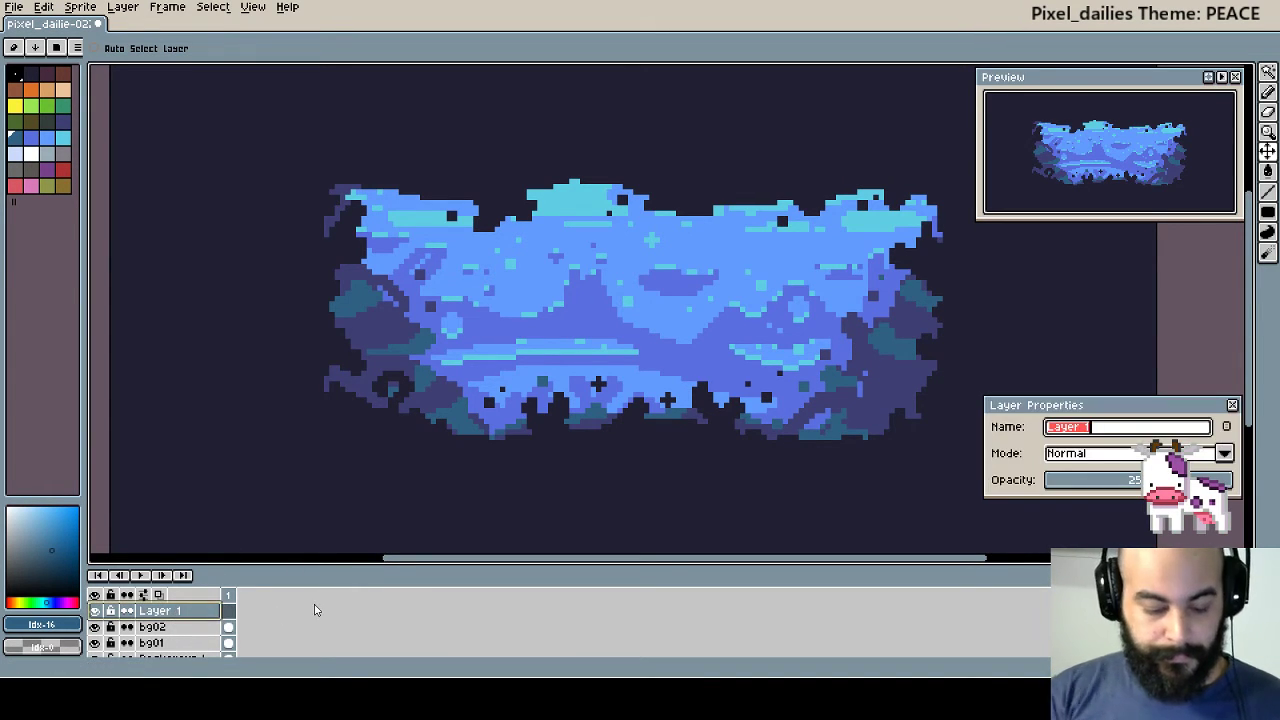
type("some fishe")
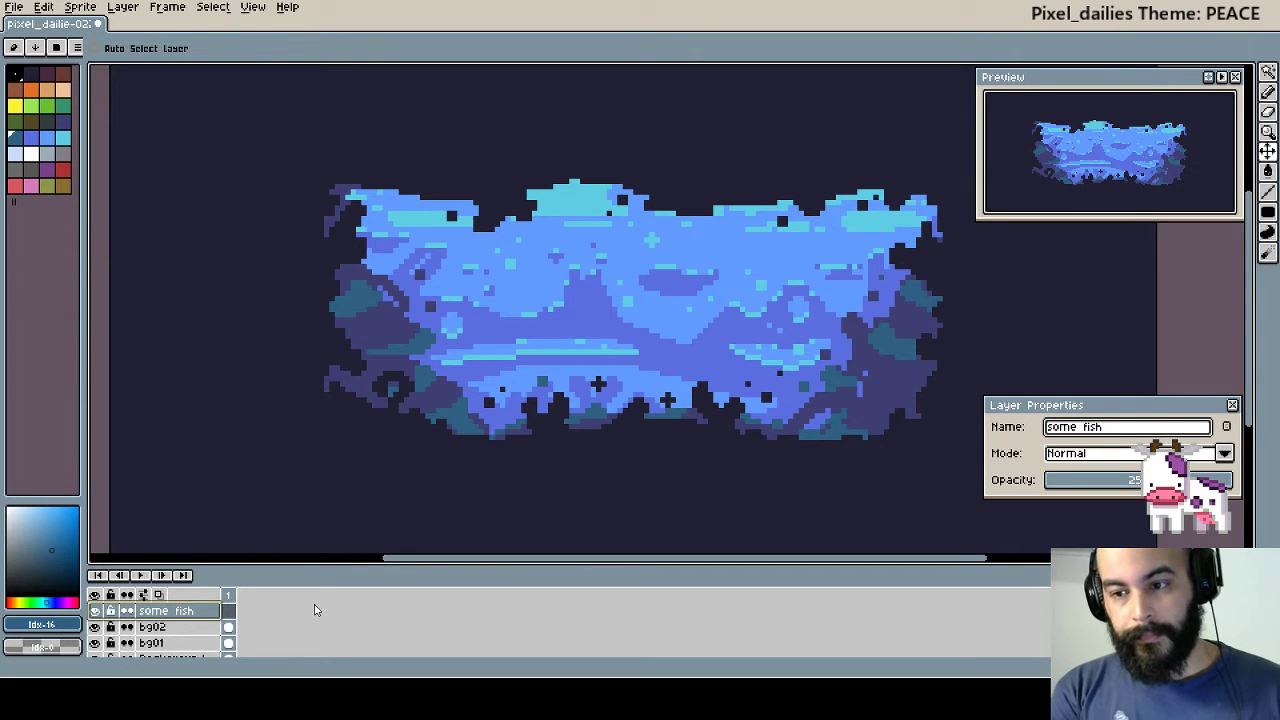
type("s")
key("Return")
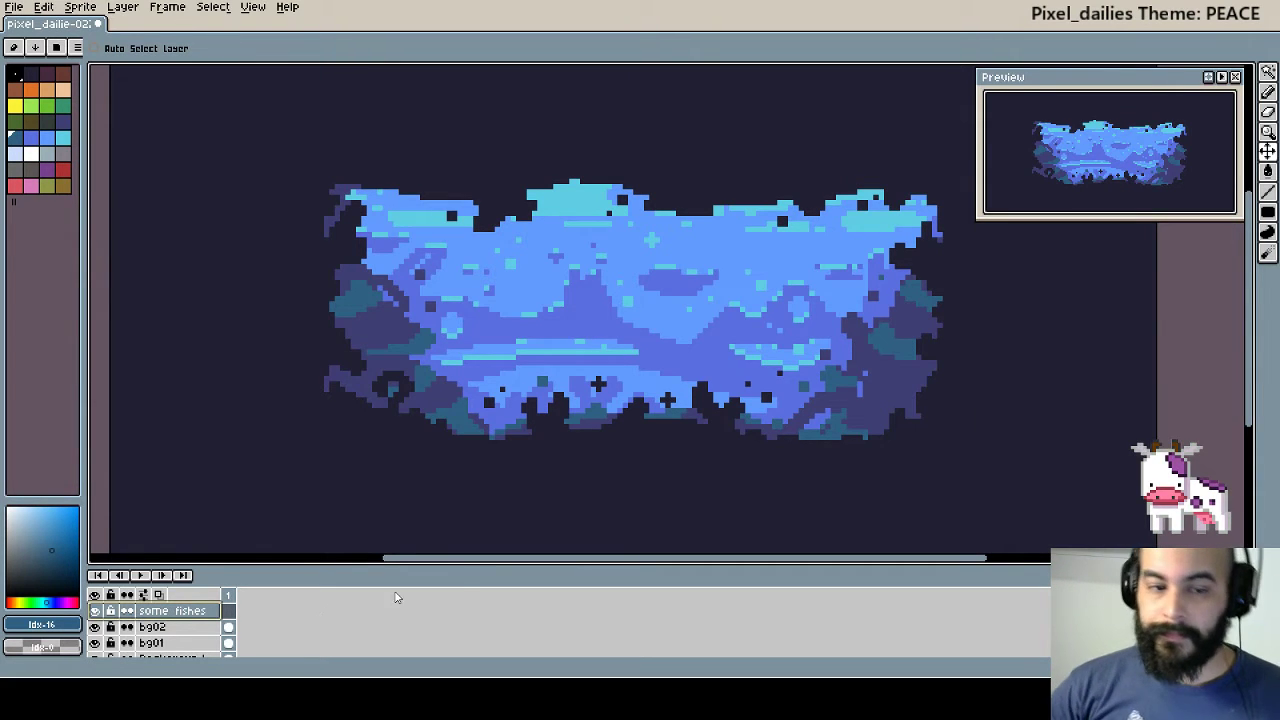
- Hide the timeline and paint a red fish on the left side of the water
key("Tab")
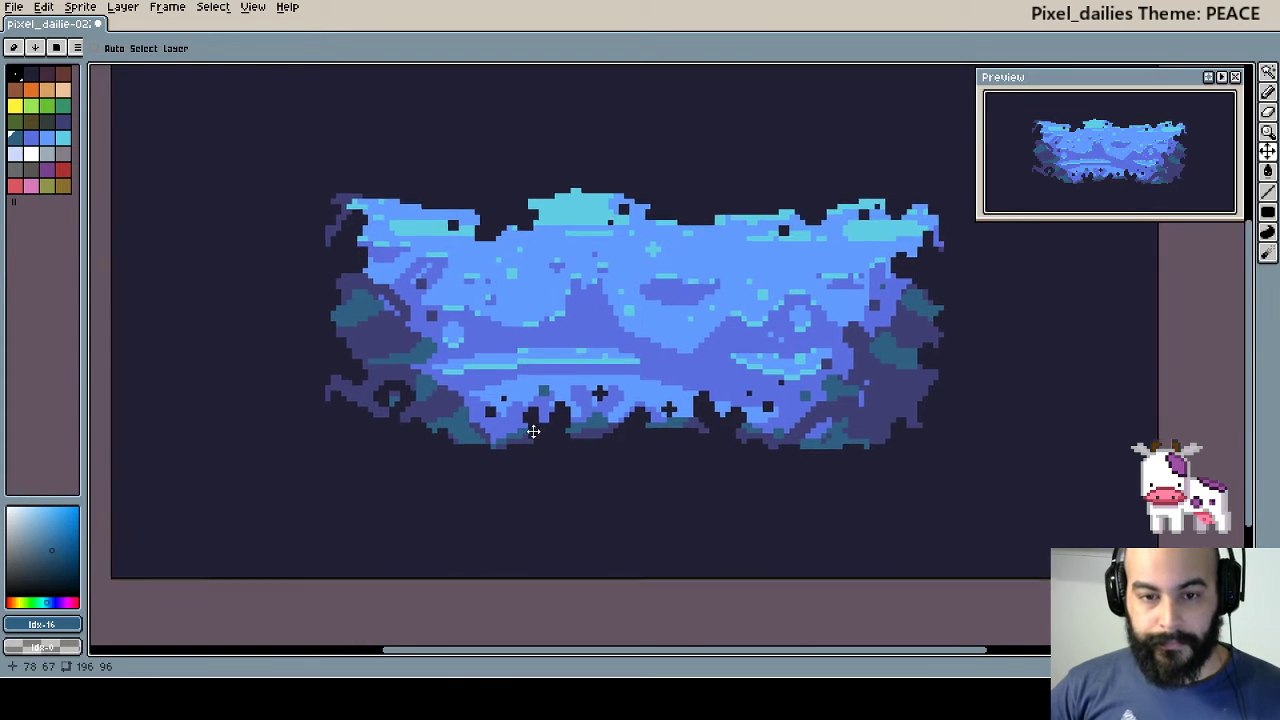
scroll(528, 428, "up", 2)
scroll(454, 375, "up", 2)
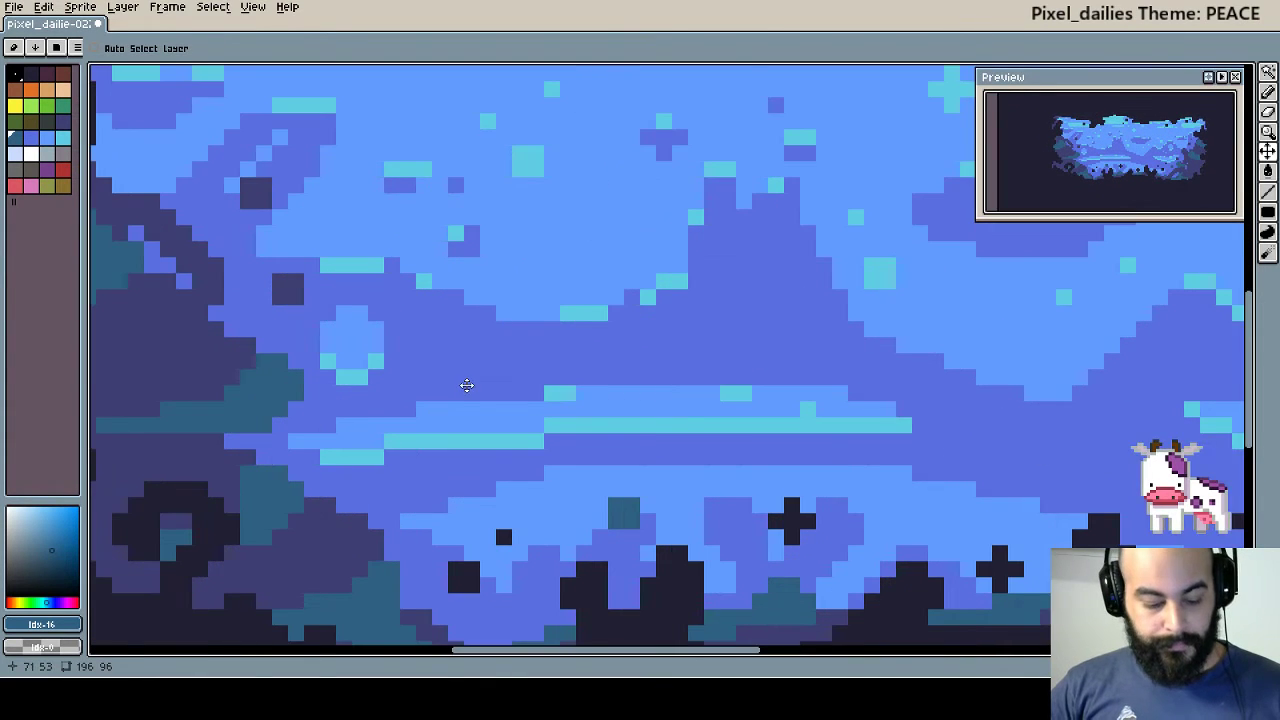
scroll(466, 385, "down", 1)
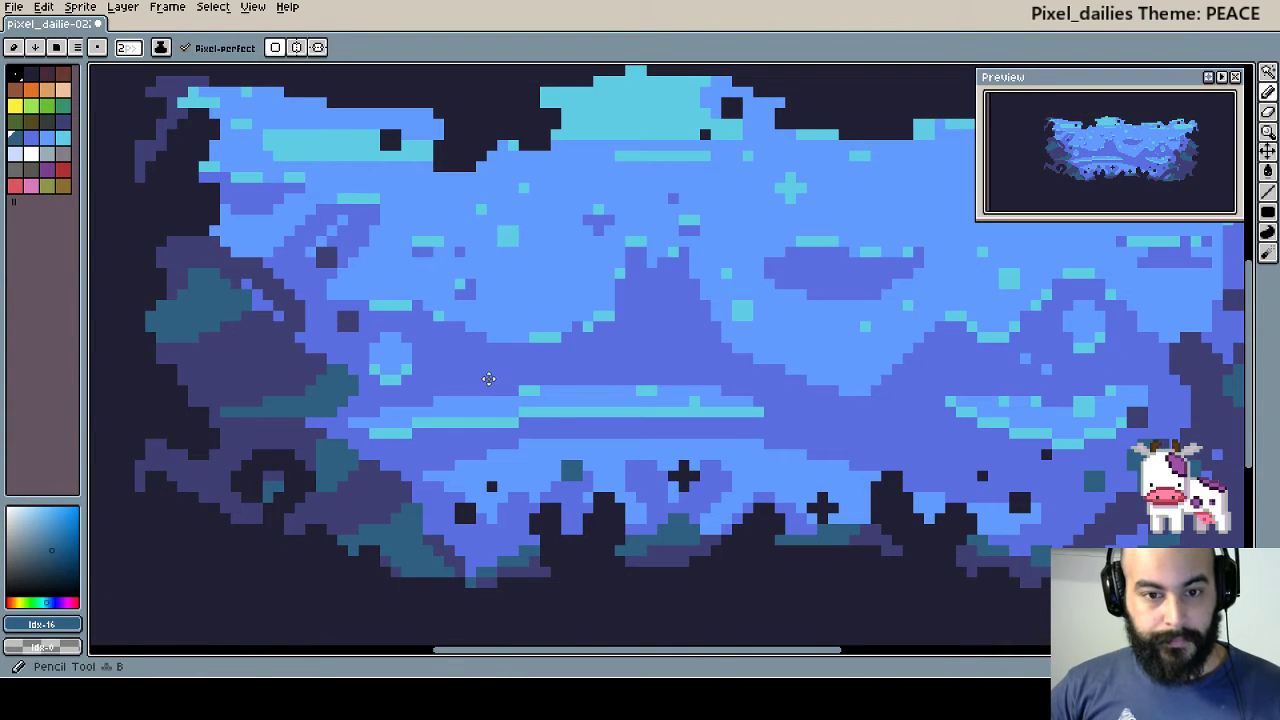
left_click(63, 170)
mouse_move(504, 332)
left_mouse_down()
mouse_move(525, 328)
mouse_move(492, 322)
mouse_move(478, 345)
mouse_move(543, 320)
left_mouse_up()
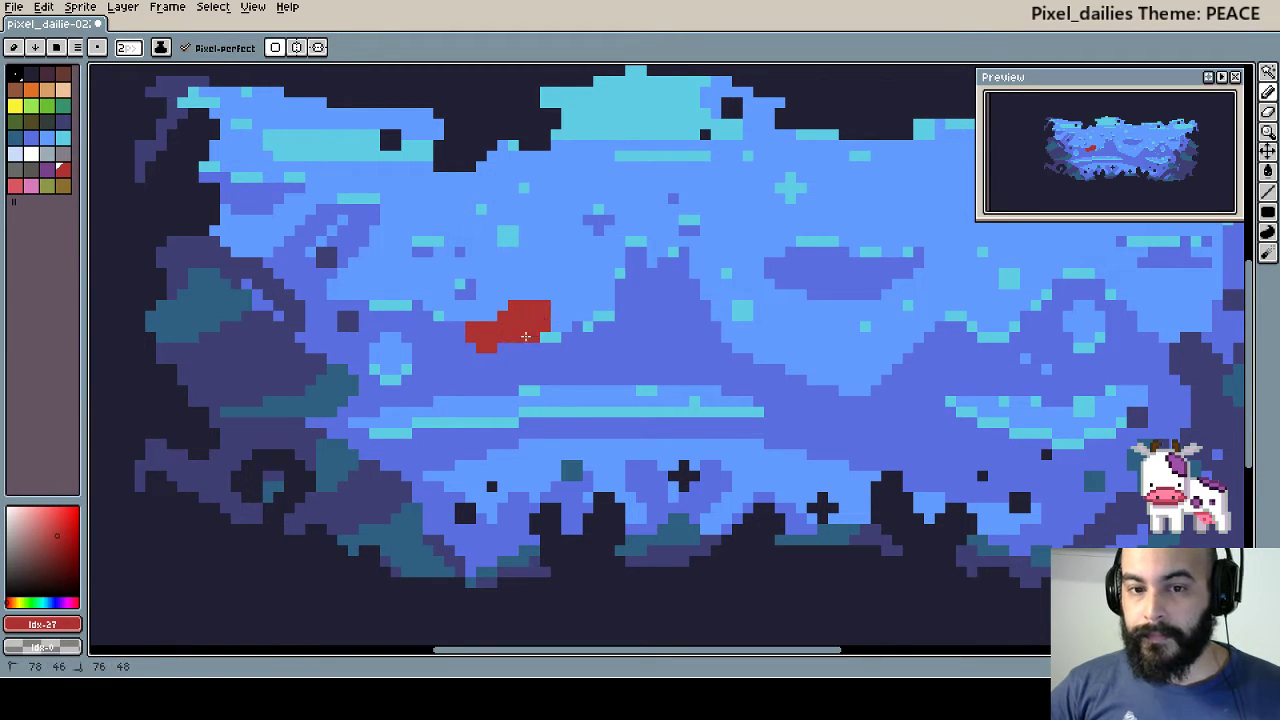
- Paint a second red fish on the right, undoing a stray top pixel
left_click_drag(665, 396, 440, 396)
left_click(926, 336)
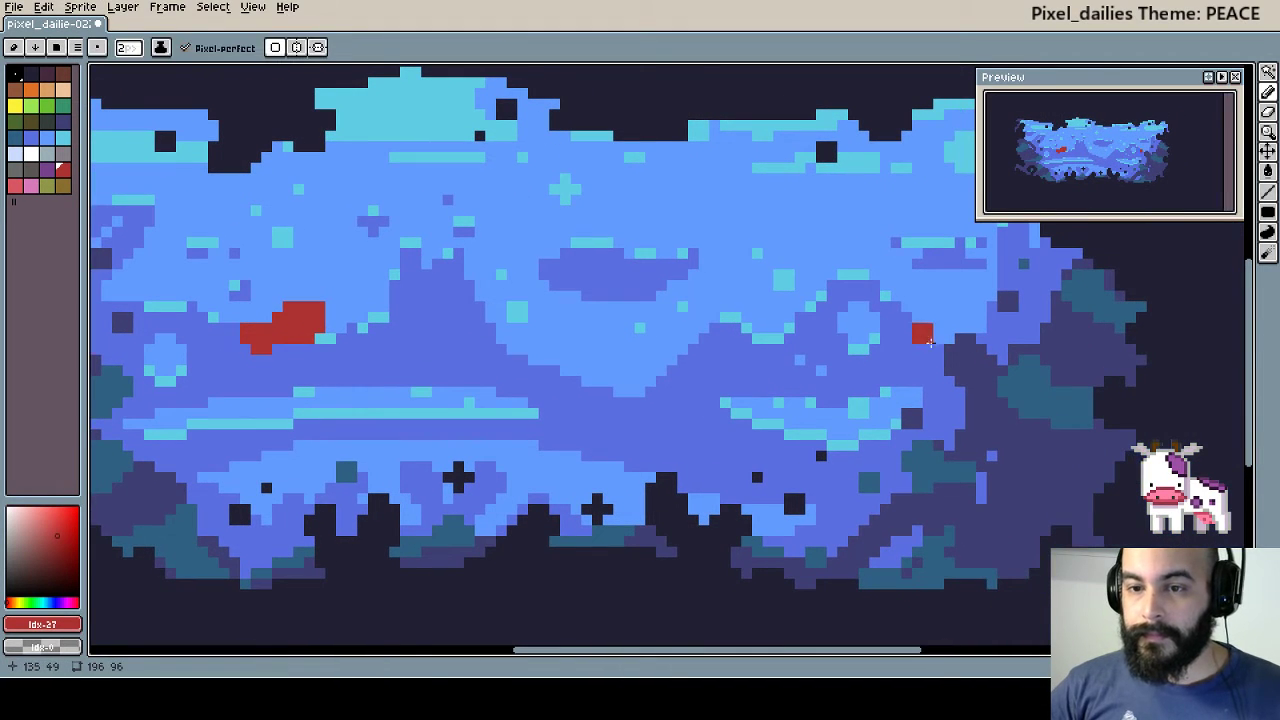
mouse_move(912, 266)
left_mouse_down()
mouse_move(900, 290)
mouse_move(942, 292)
left_mouse_up()
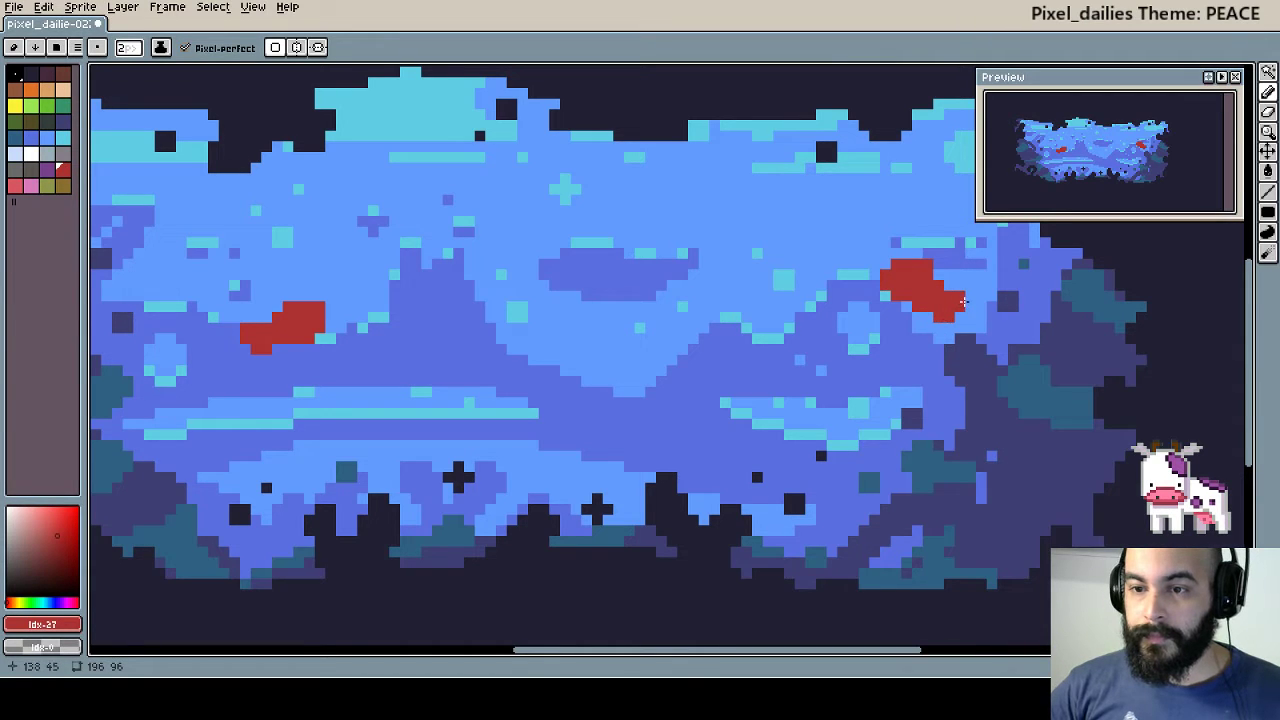
left_click(936, 260)
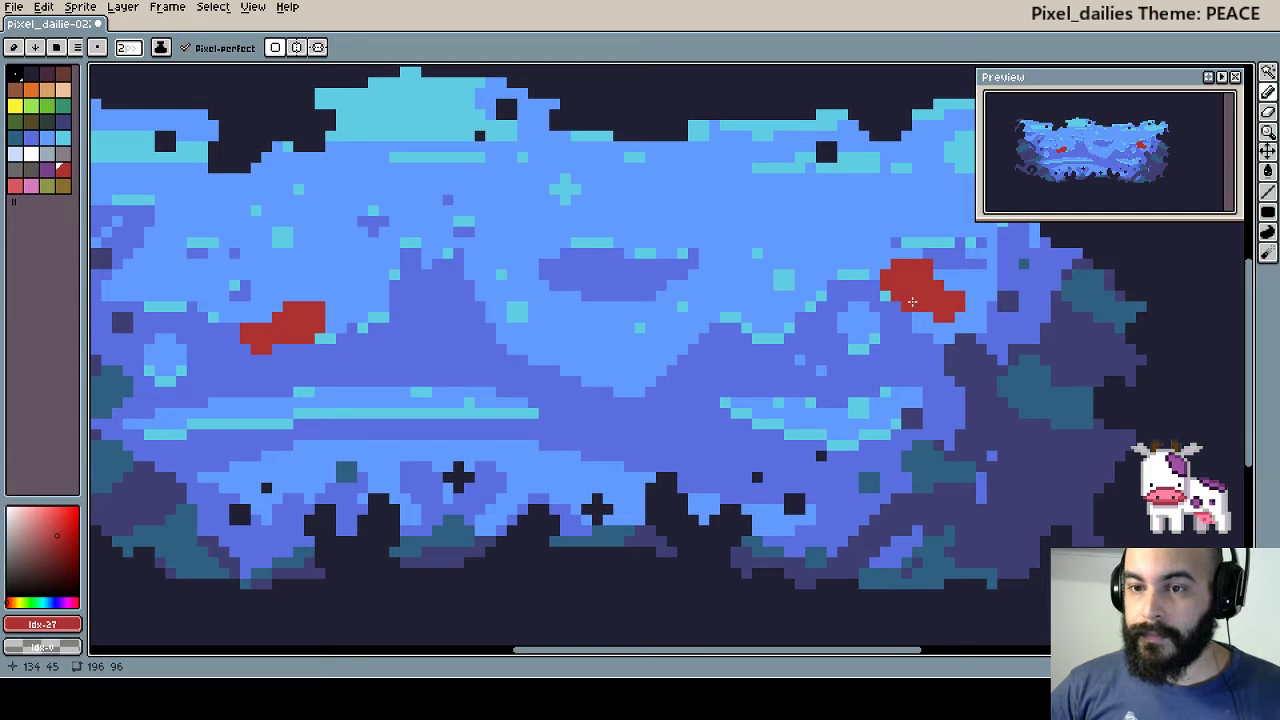
key("ctrl+z")
left_click(923, 336)
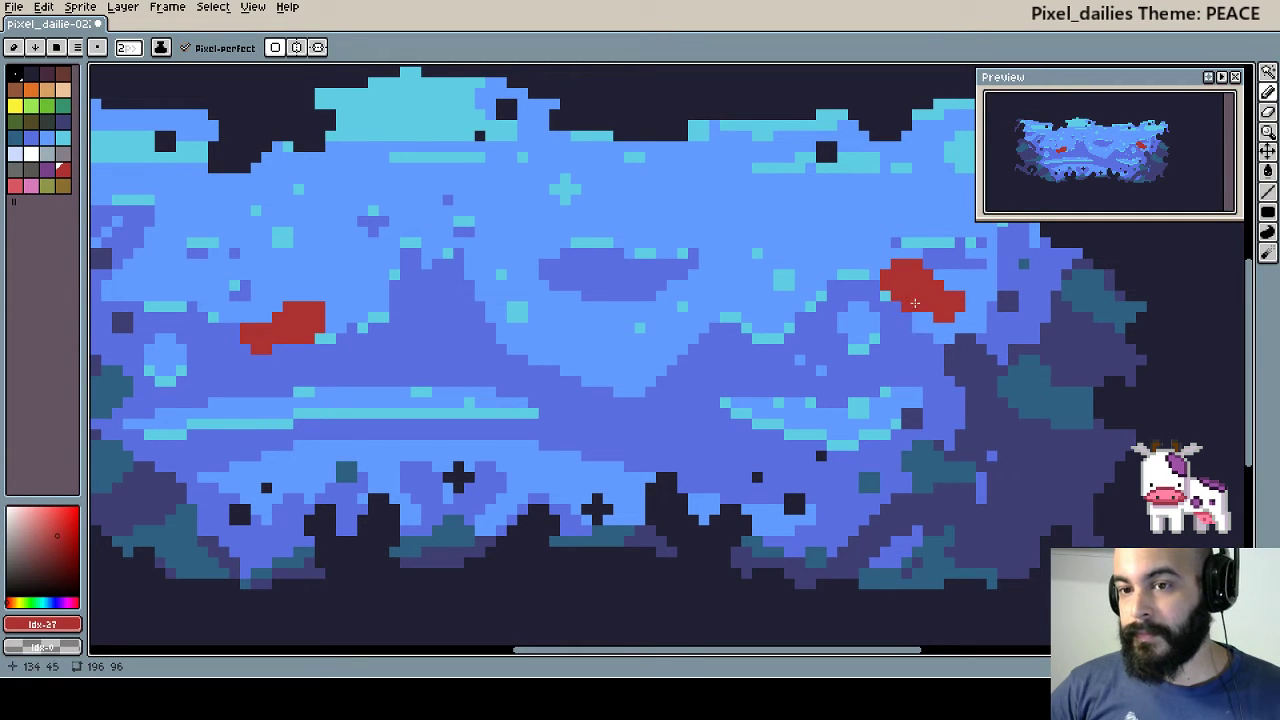
left_click_drag(916, 302, 1016, 287)
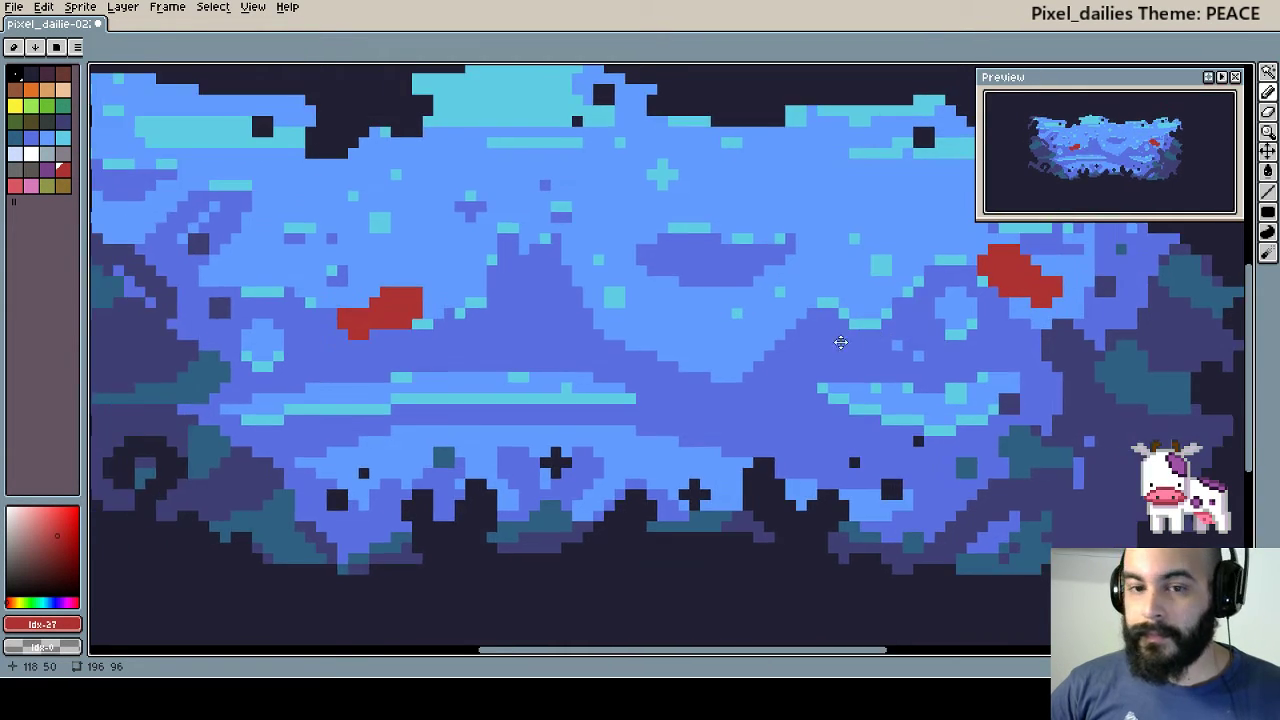
left_click(625, 351)
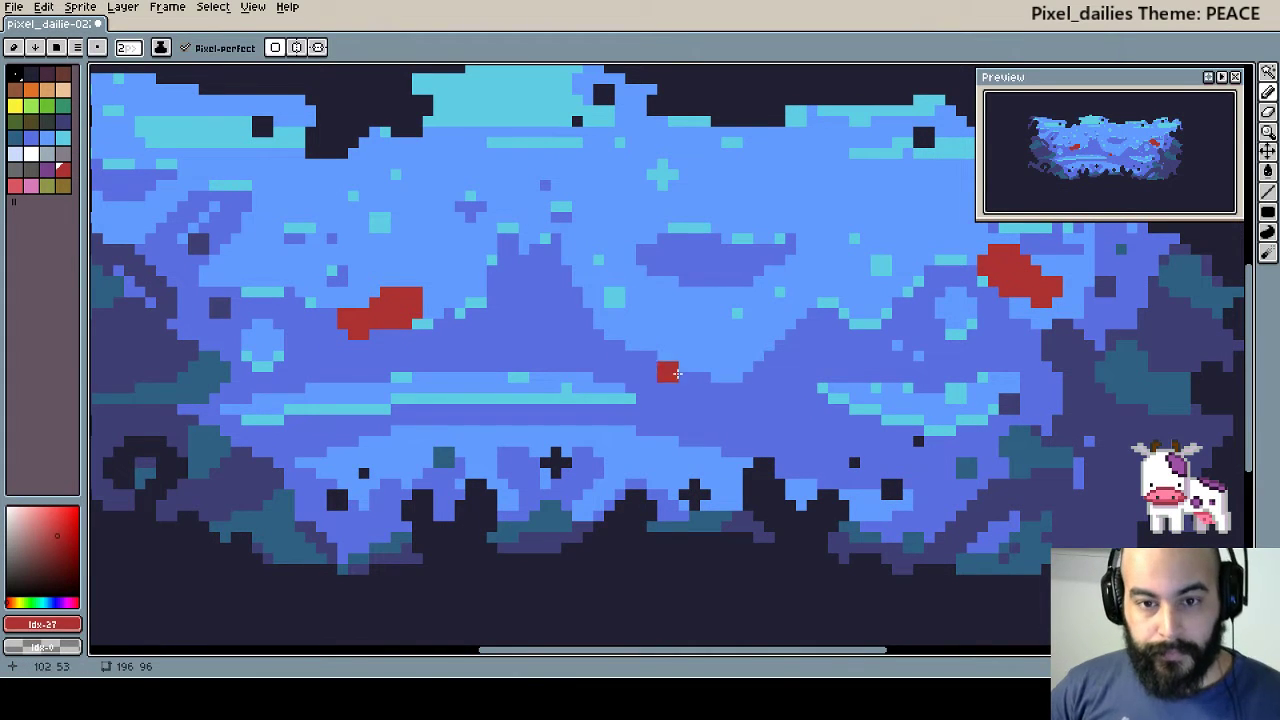
- Switch to orange at a 2-pixel brush and draw an orange shape near the lower right
key("minus")
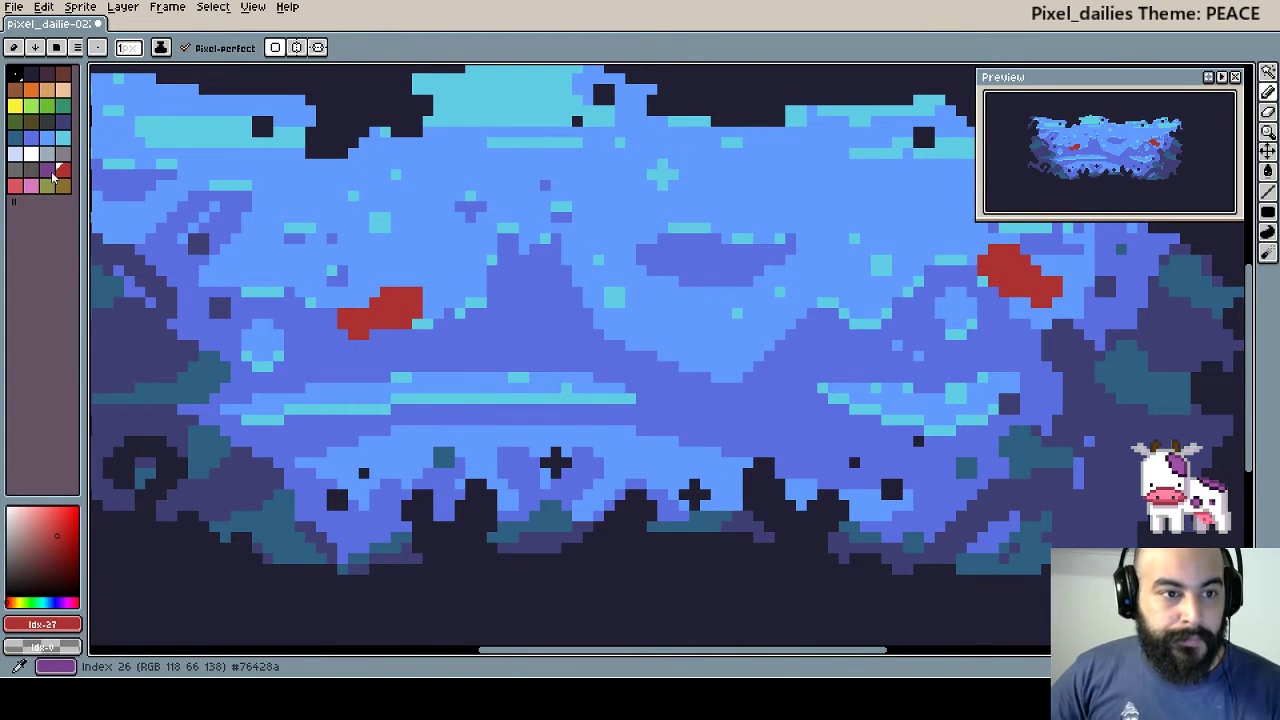
left_click(31, 89)
key("plus")
left_click(870, 374)
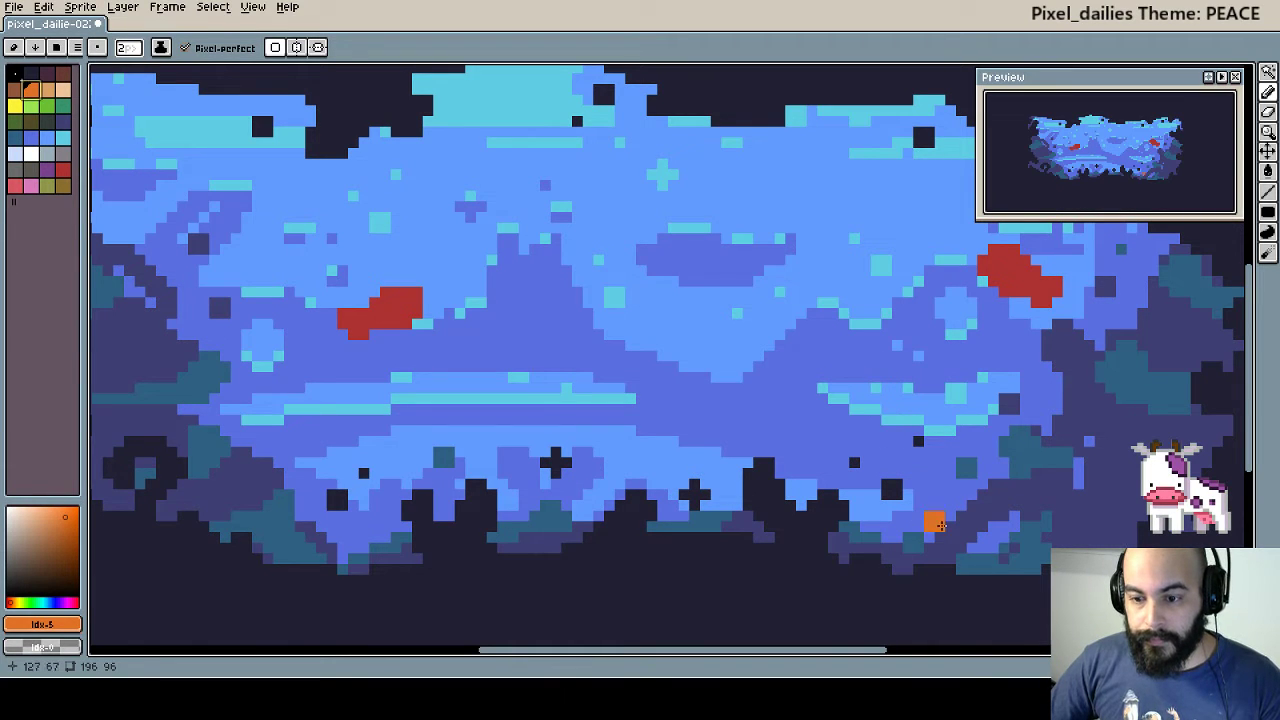
left_click_drag(934, 522, 938, 512)
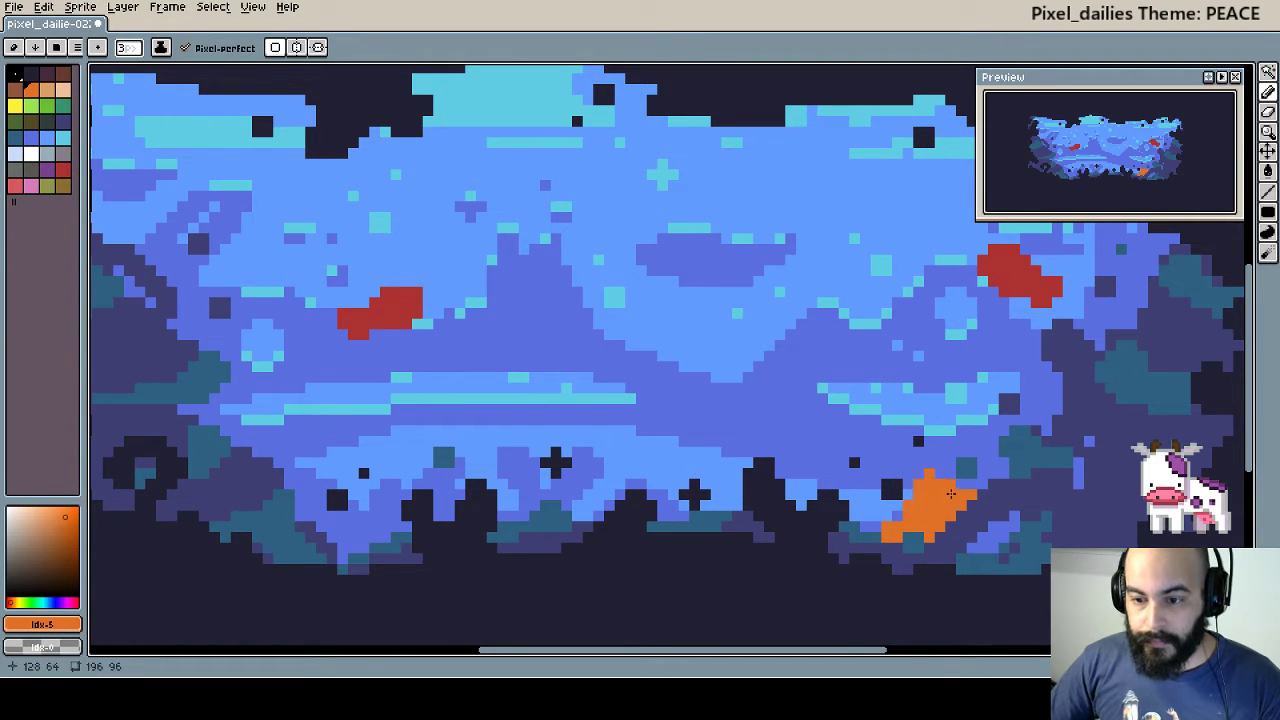
left_click_drag(954, 506, 969, 488)
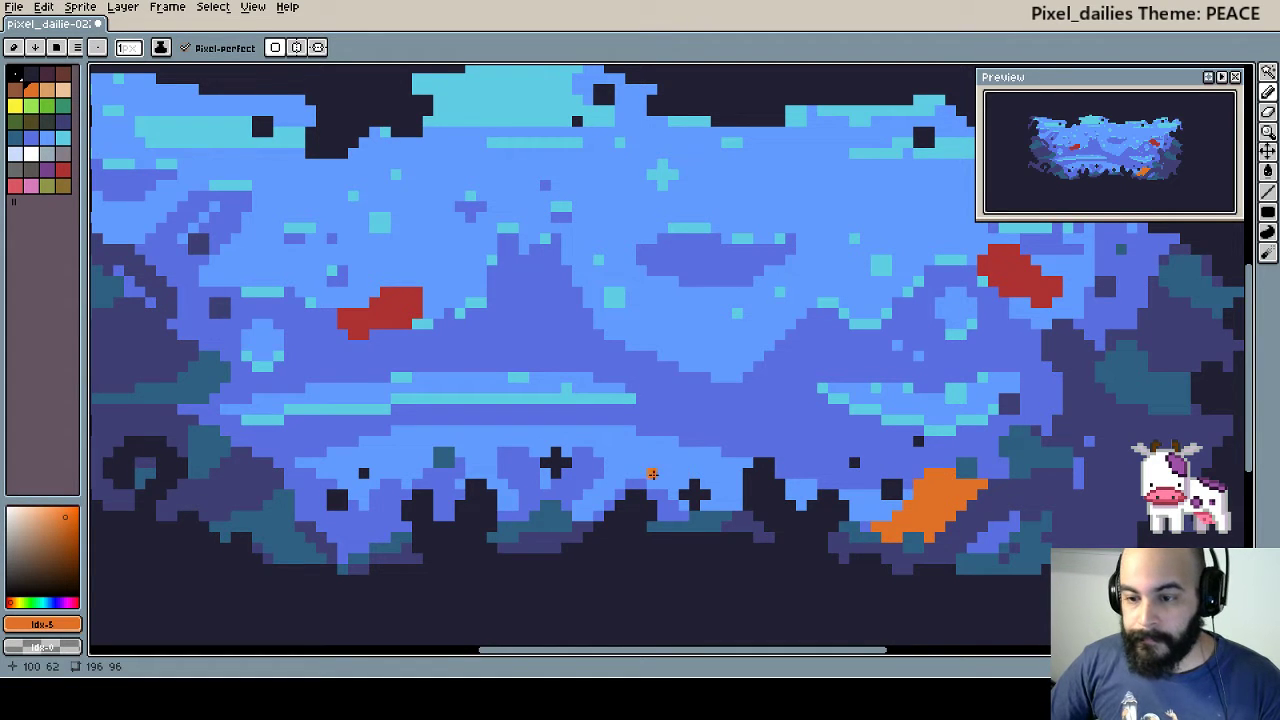
scroll(850, 470, "left", 5)
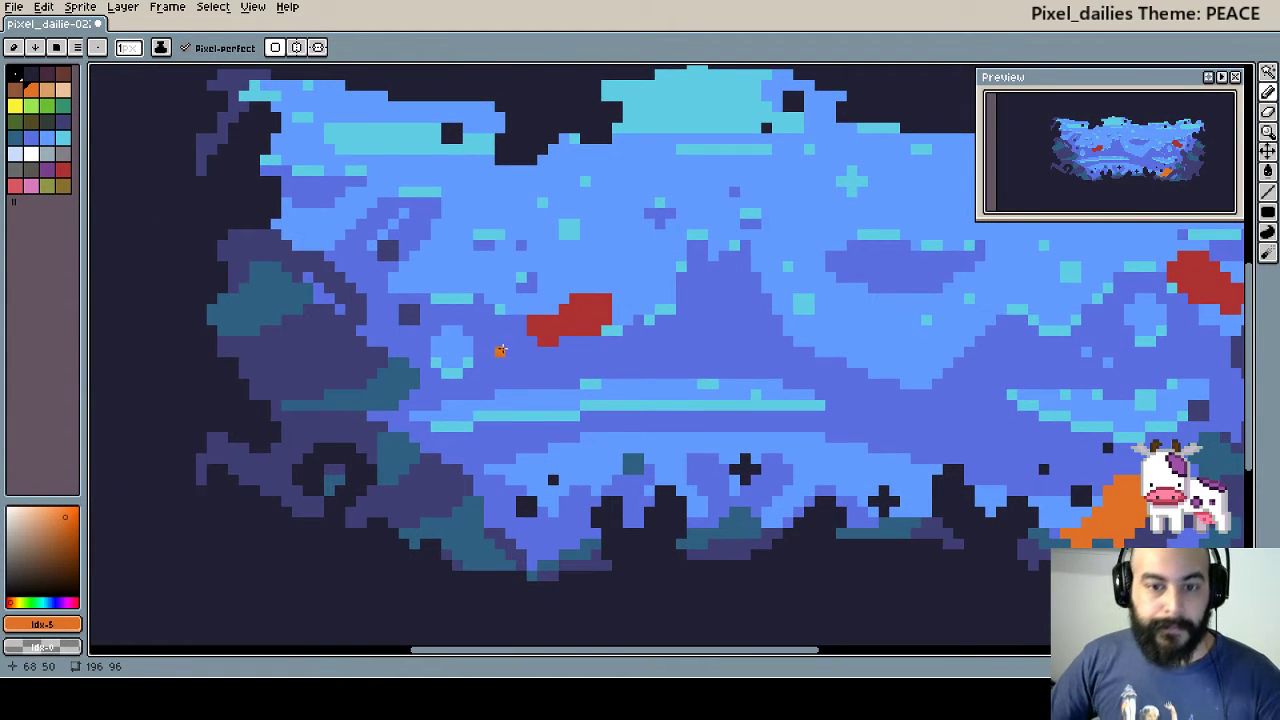
scroll(572, 309, "up", 2)
scroll(572, 309, "down", 1)
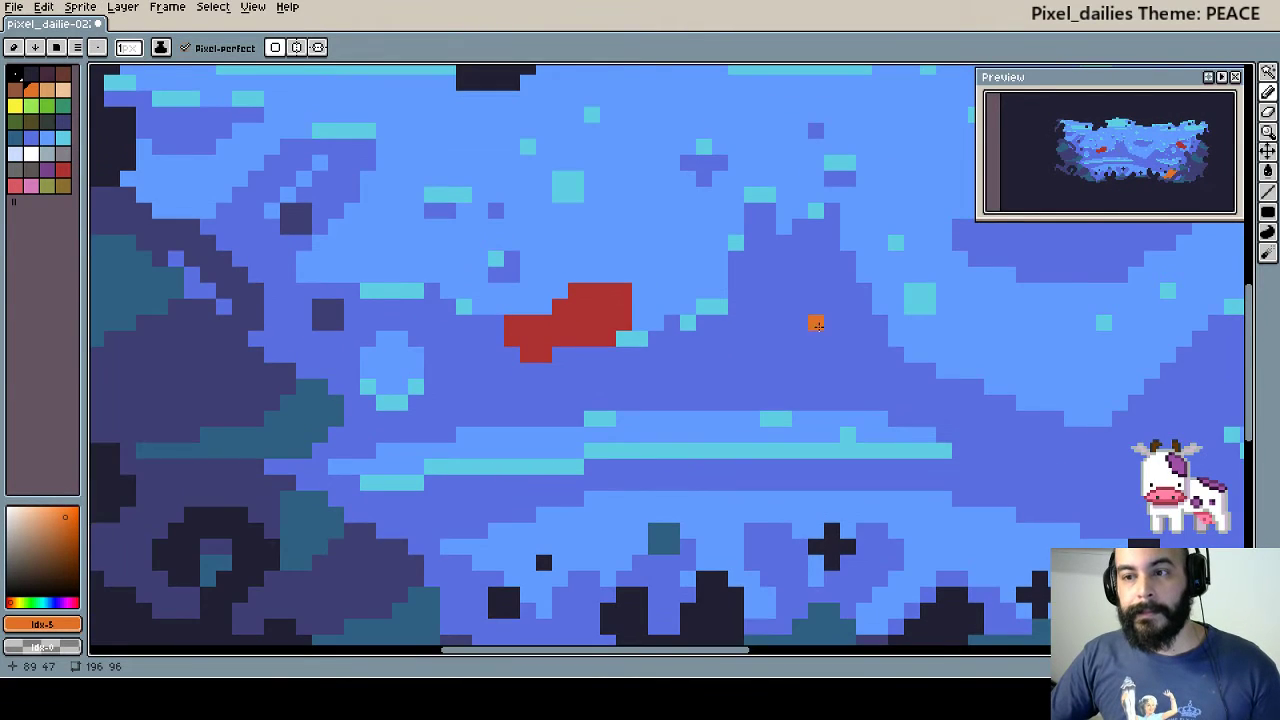
- Select yellow and paint a yellow shape in the middle of the scene
scroll(780, 320, "right", 2)
scroll(633, 310, "down", 1)
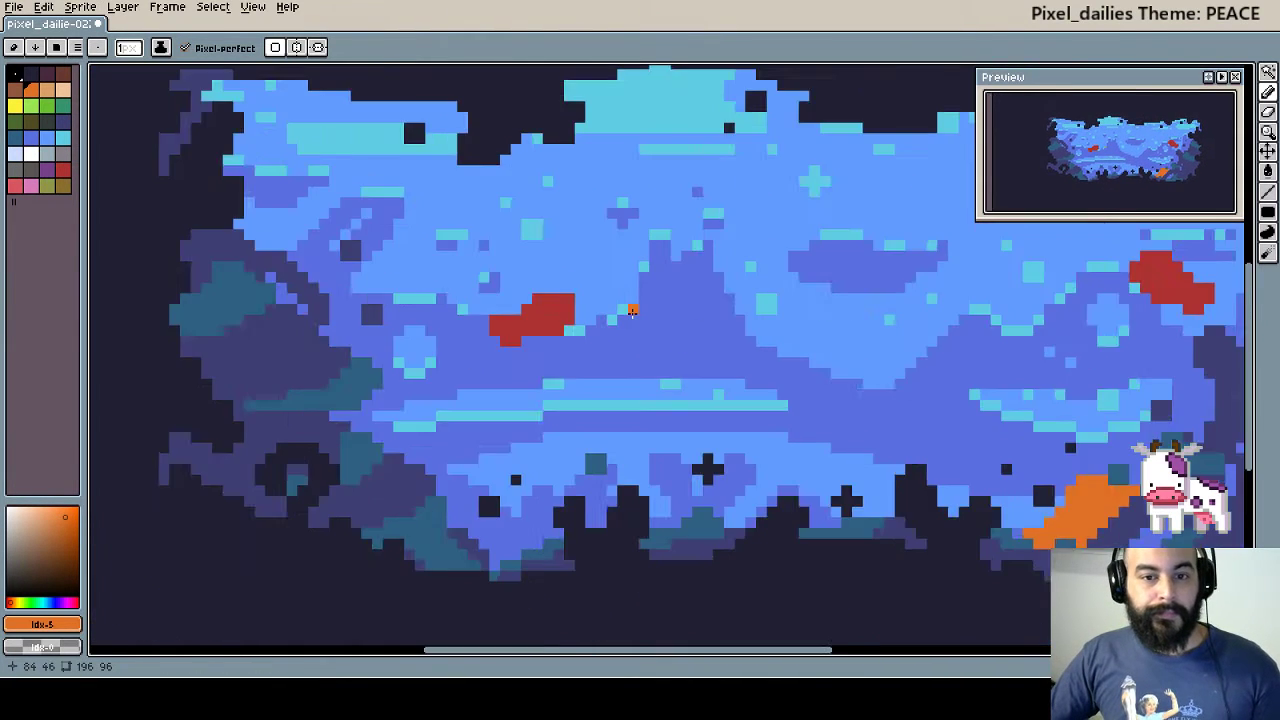
scroll(633, 310, "down", 1)
scroll(710, 318, "up", 2)
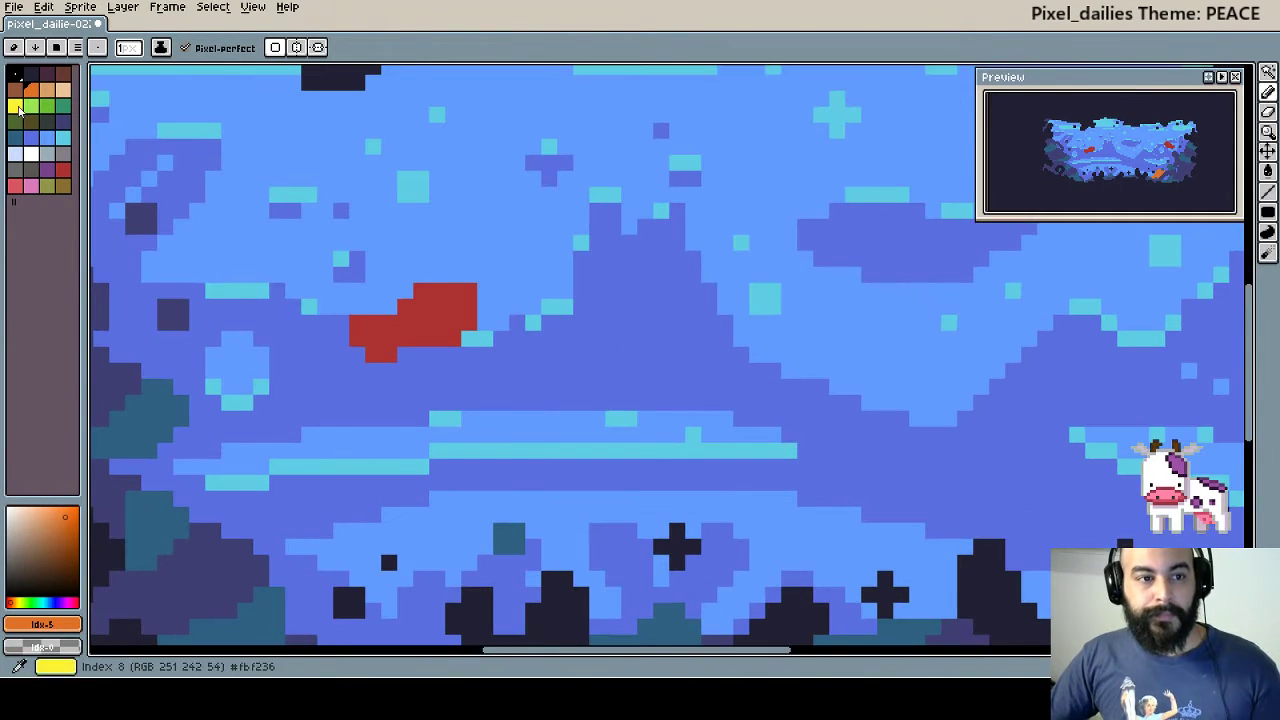
left_click(15, 105)
scroll(390, 178, "down", 1)
scroll(700, 280, "down", 1)
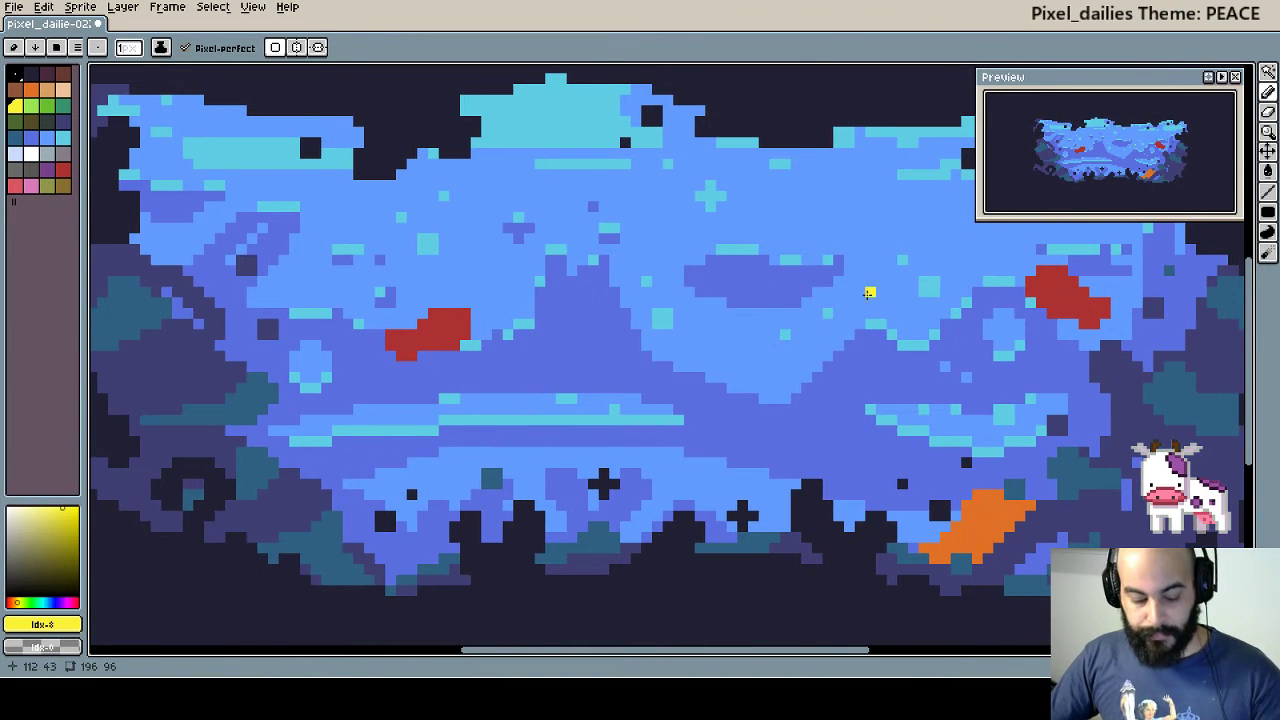
scroll(871, 289, "up", 1)
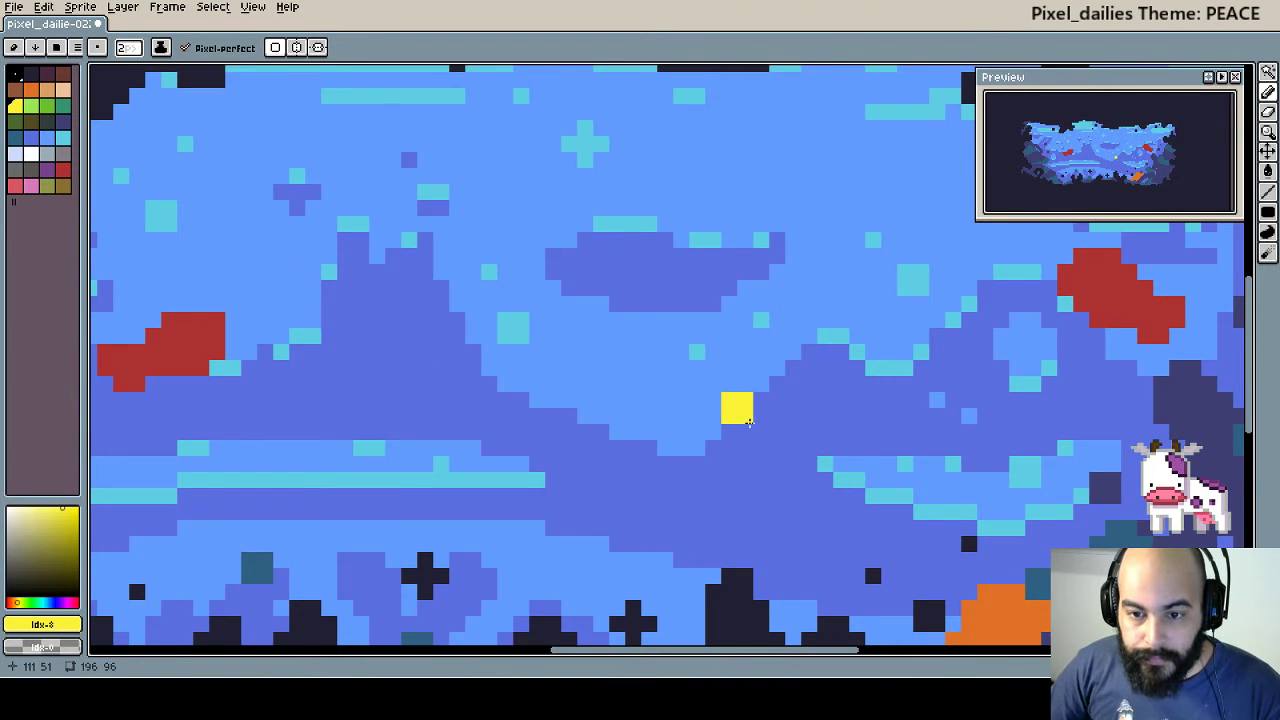
mouse_move(737, 428)
left_mouse_down()
mouse_move(788, 343)
mouse_move(792, 436)
mouse_move(802, 411)
mouse_move(850, 444)
mouse_move(875, 421)
left_mouse_up()
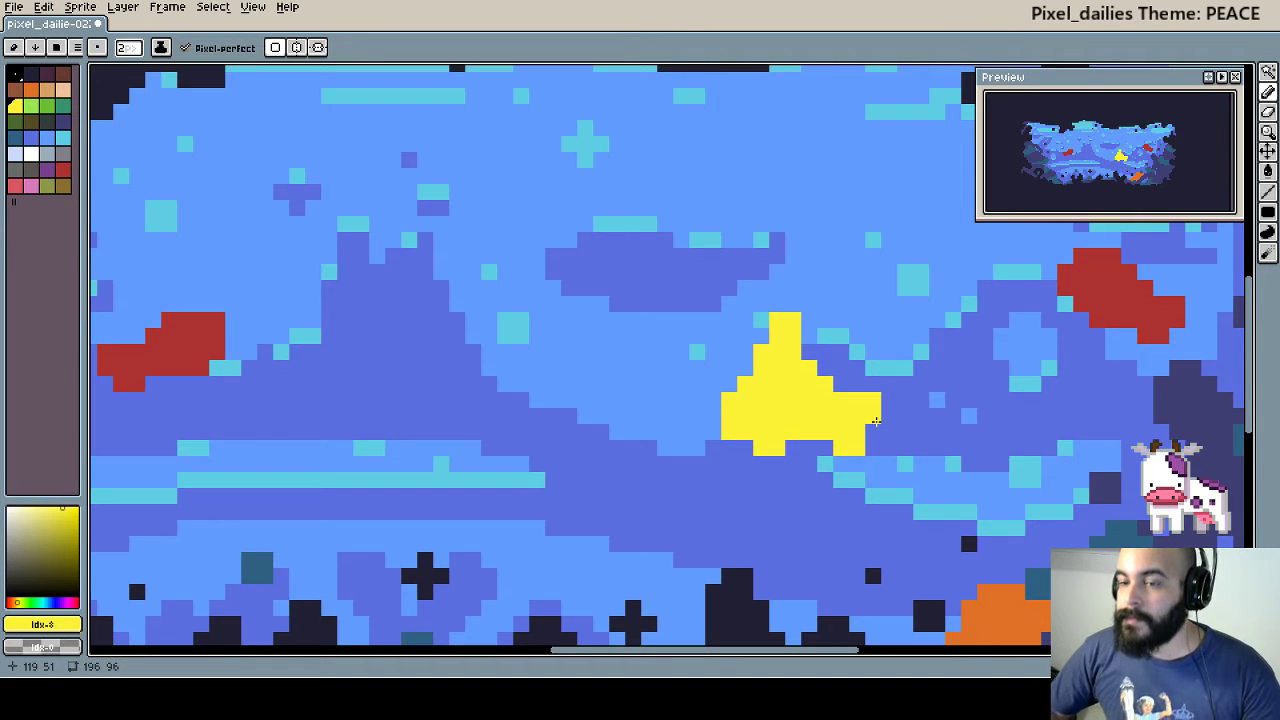
- Trim the yellow shape's top, corners and lower-right cells with the Eraser
key("e")
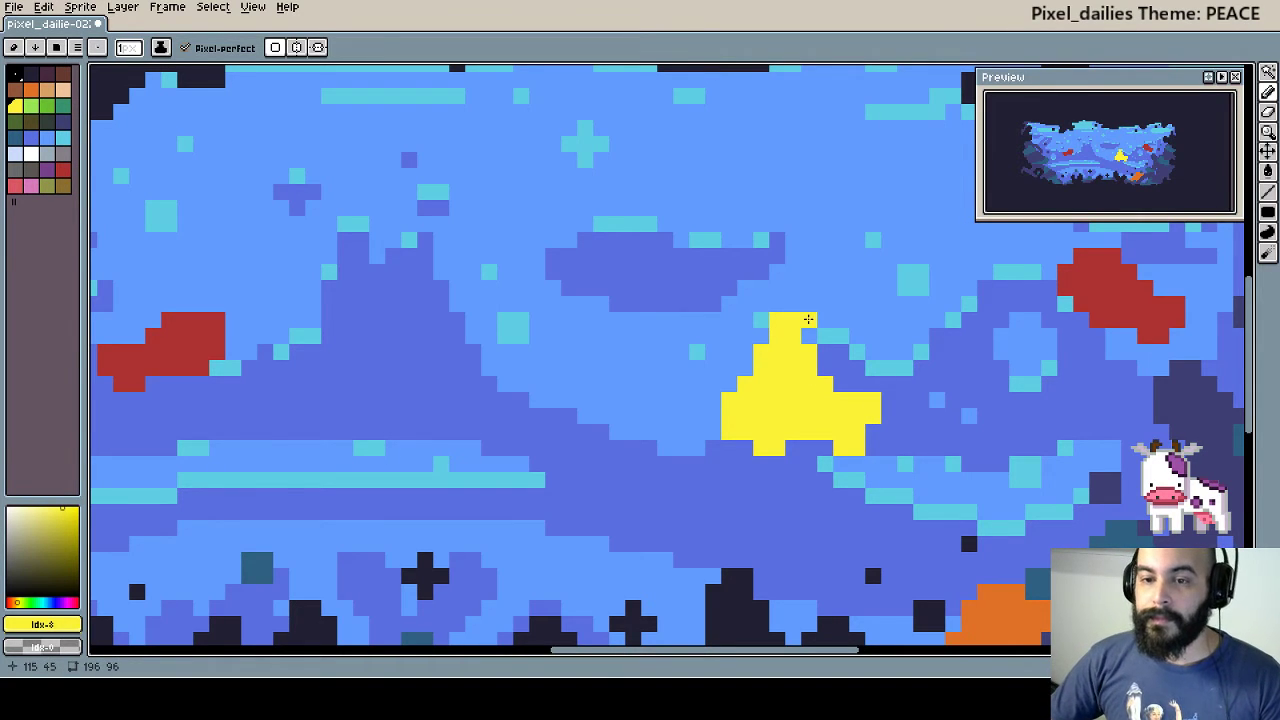
left_click(793, 336)
left_click_drag(798, 331, 809, 368)
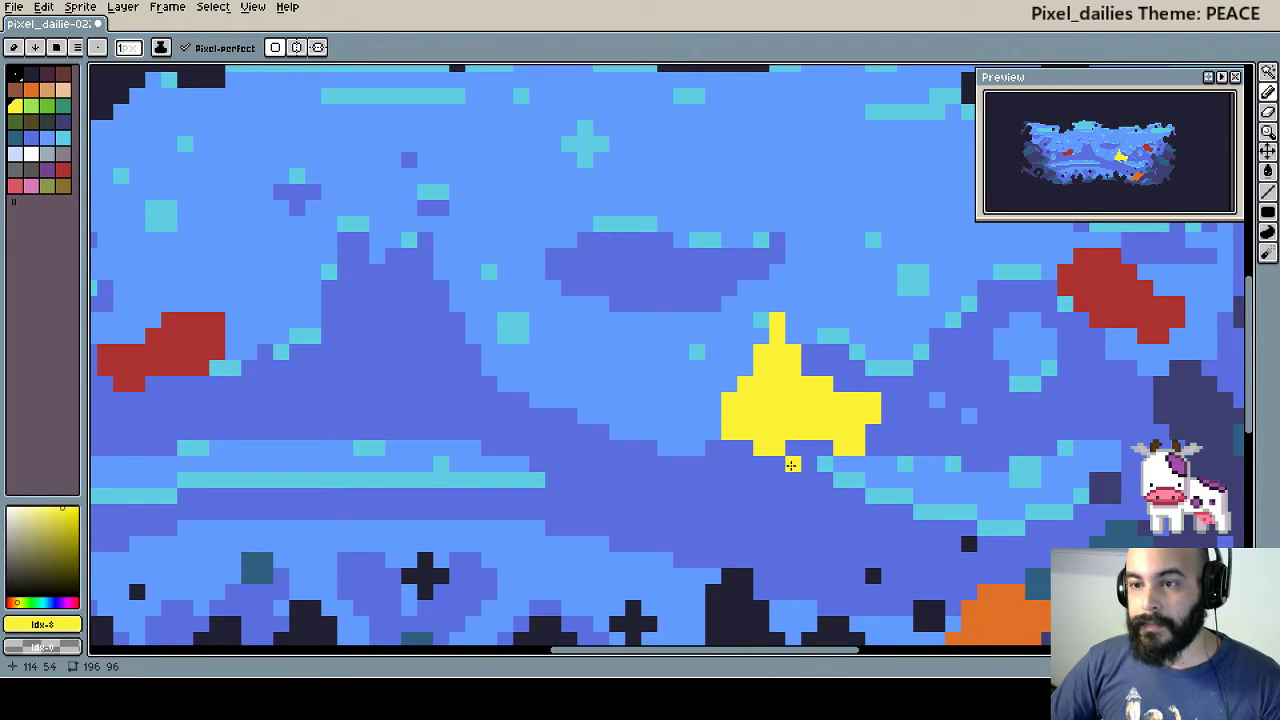
left_click_drag(743, 376, 769, 421)
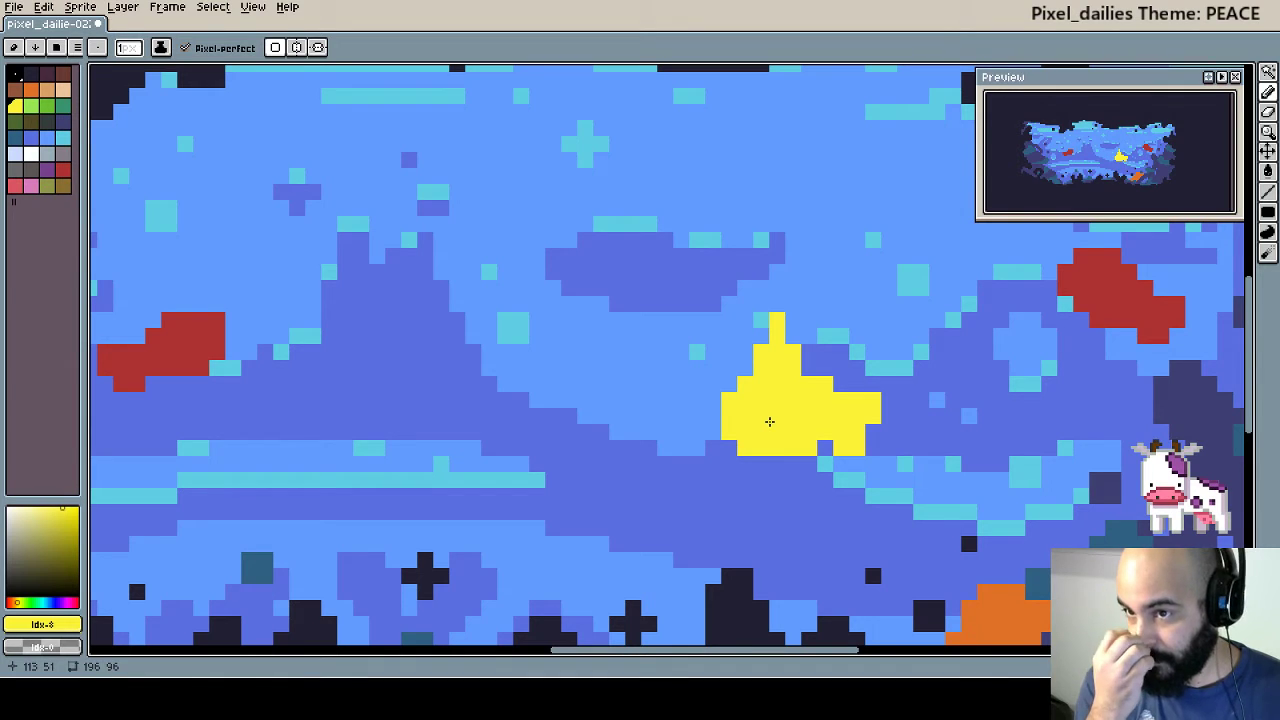
left_click(802, 348)
key("e")
mouse_move(802, 348)
left_mouse_down()
mouse_move(757, 323)
mouse_move(740, 430)
mouse_move(806, 457)
mouse_move(776, 432)
left_mouse_up()
left_click_drag(744, 360, 792, 352)
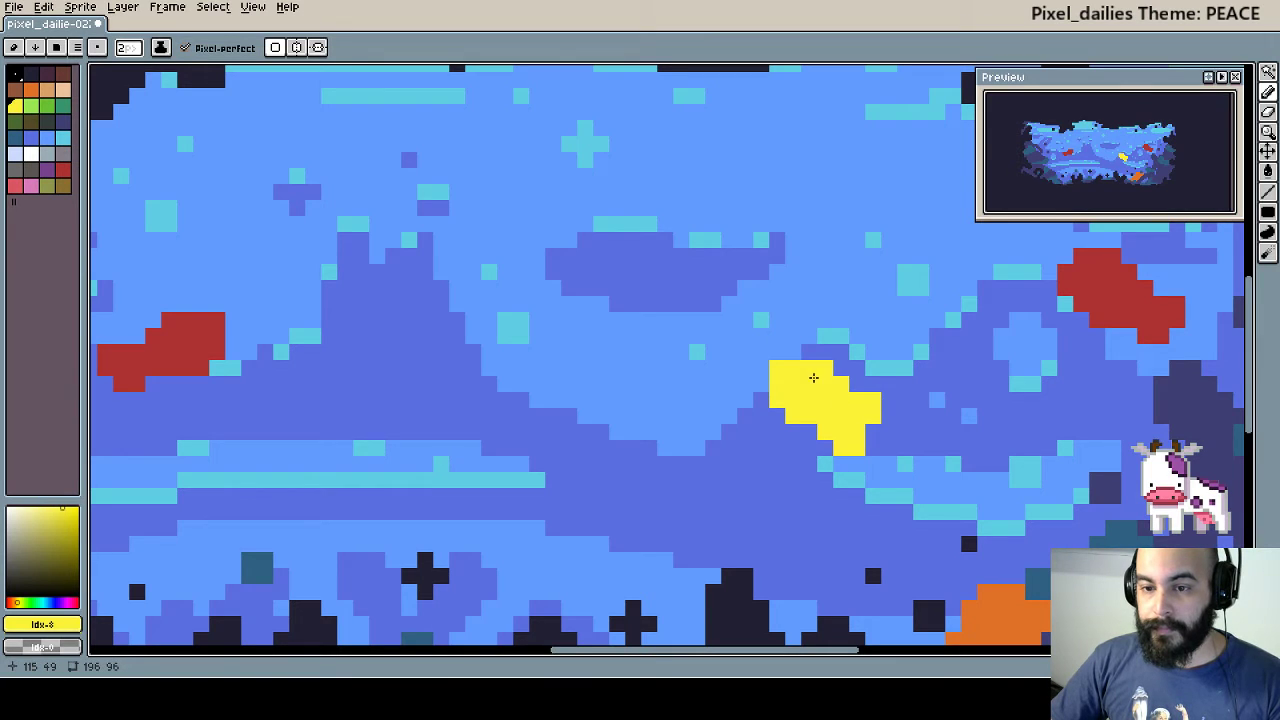
left_click_drag(802, 373, 800, 352)
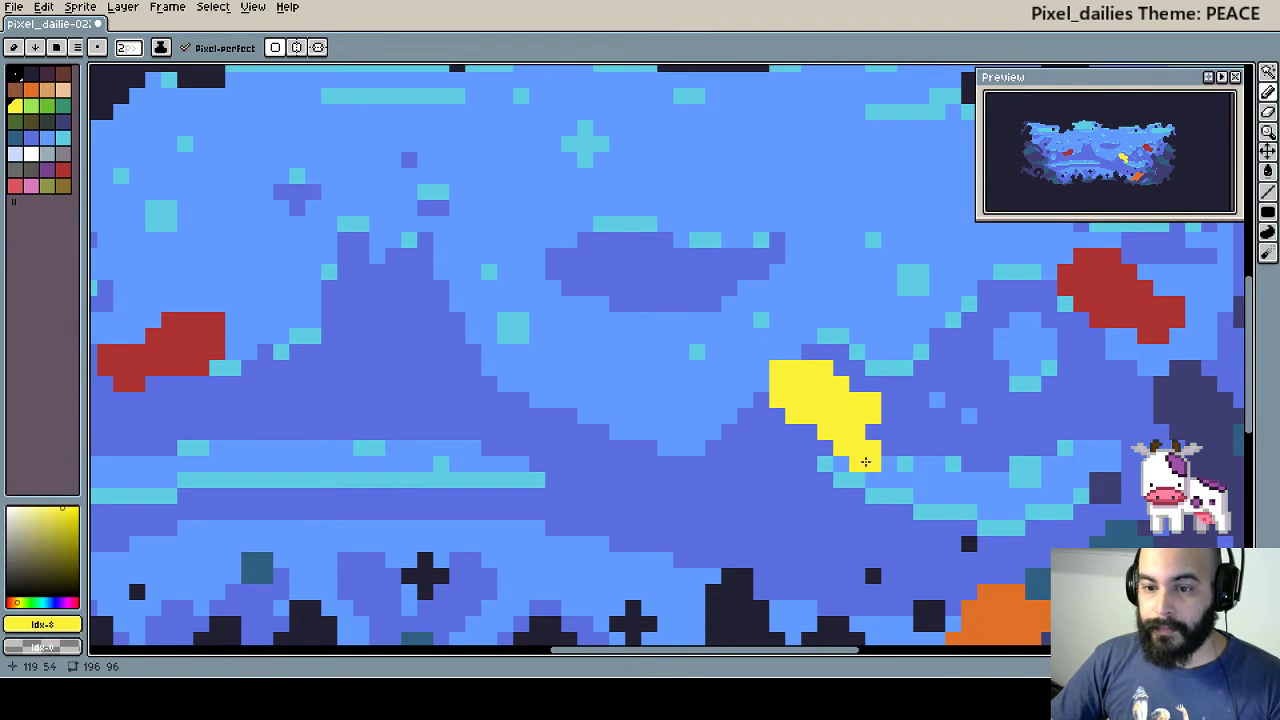
mouse_move(850, 455)
left_mouse_down()
mouse_move(858, 425)
mouse_move(840, 416)
mouse_move(834, 432)
mouse_move(858, 420)
mouse_move(858, 400)
mouse_move(826, 352)
mouse_move(818, 374)
mouse_move(786, 373)
left_mouse_up()
left_click(897, 440)
key("ctrl+z")
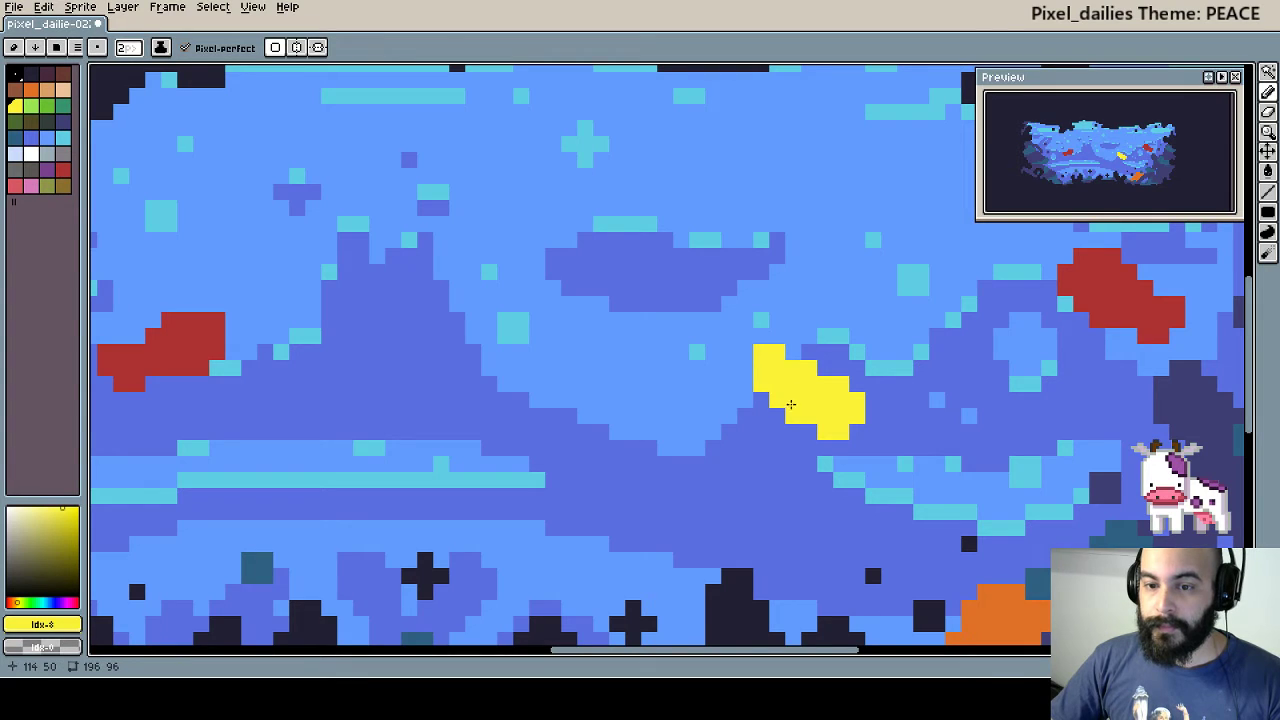
- Add yellow cells and extend the block downward and up-left with the Pencil
left_click(782, 412)
left_click(793, 352)
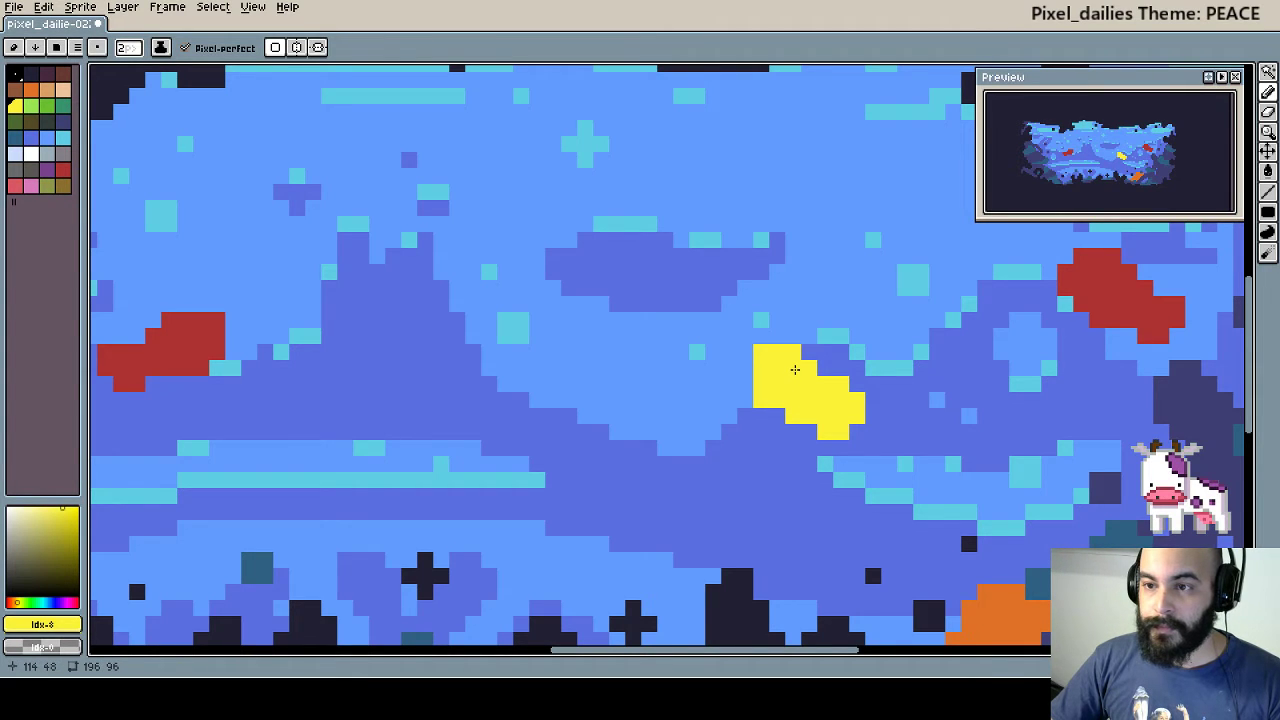
key("ctrl+z")
key("ctrl+z")
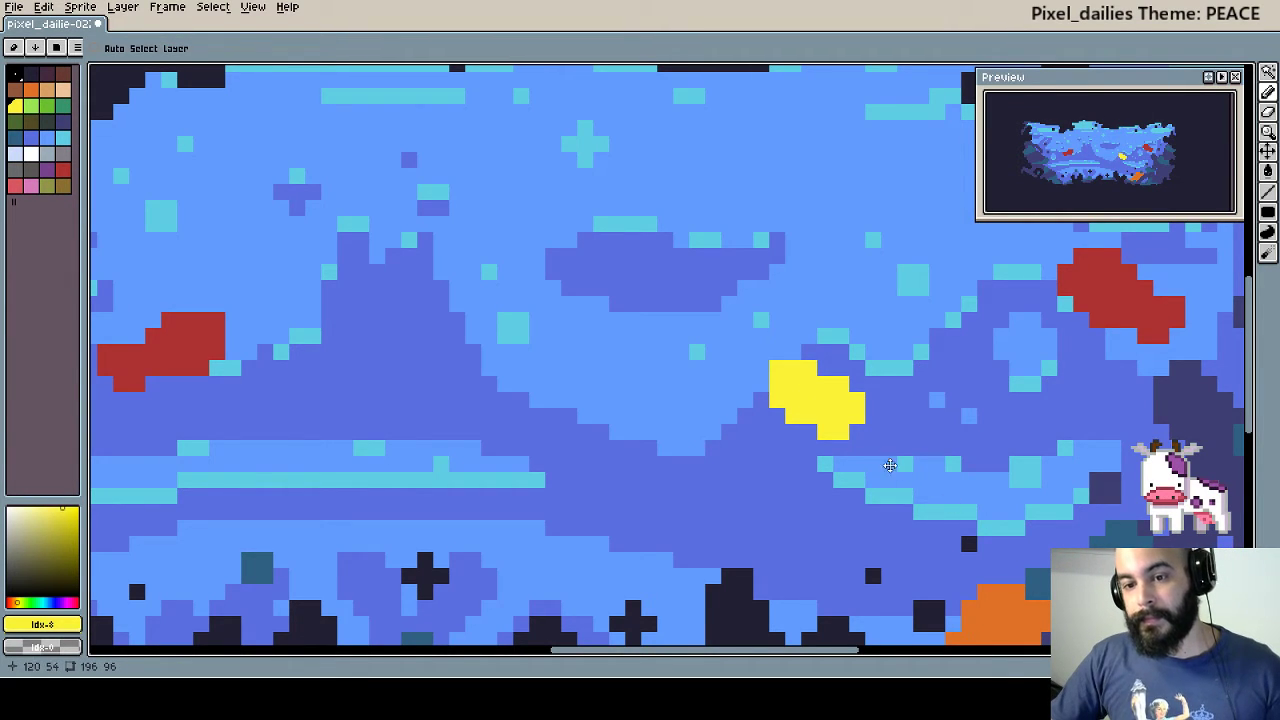
key("b")
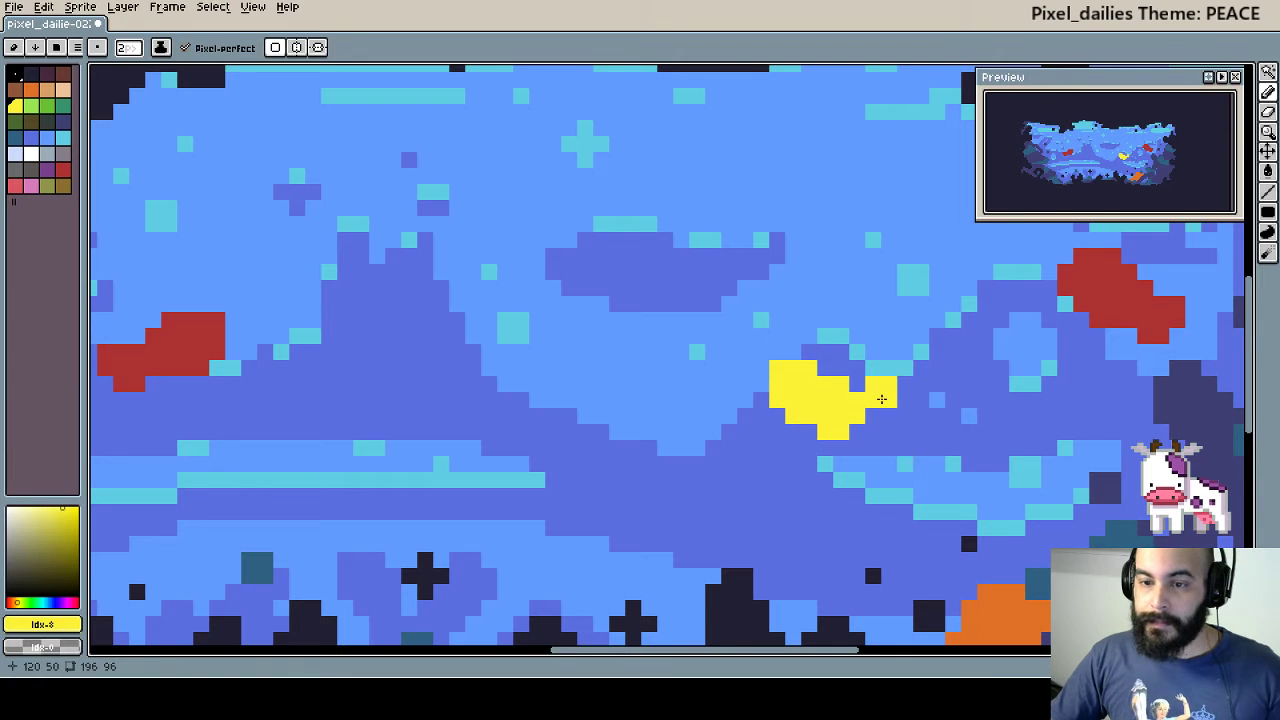
left_click_drag(881, 399, 868, 447)
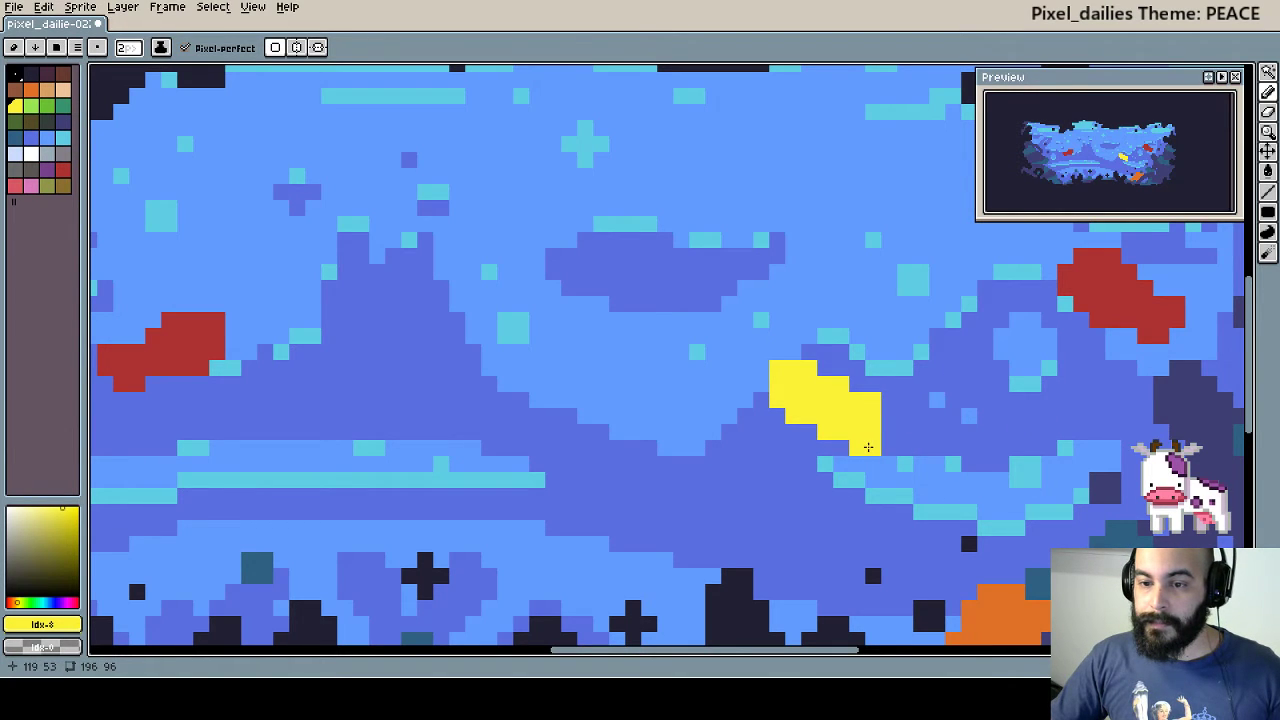
mouse_move(816, 383)
left_mouse_down()
mouse_move(800, 352)
mouse_move(768, 372)
left_mouse_up()
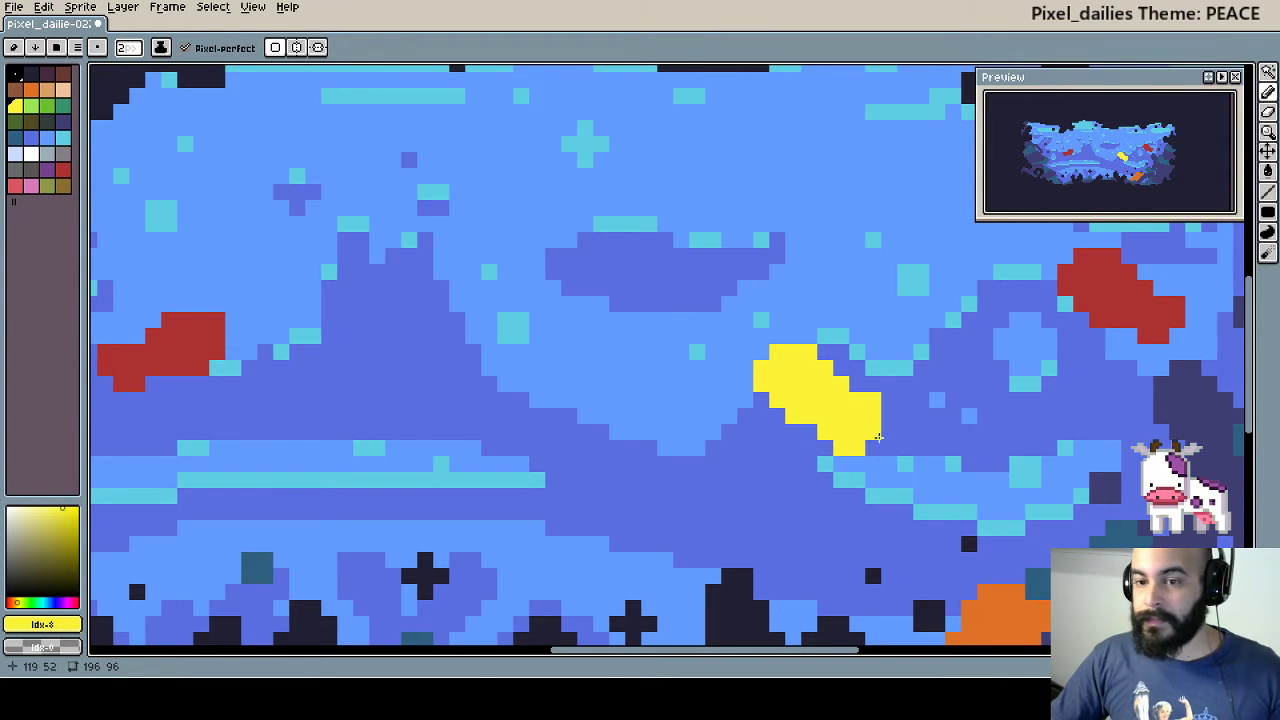
- Magic-wand select the yellow blob, try rotating it about 25 degrees, then cancel
key("w")
left_click(795, 380)
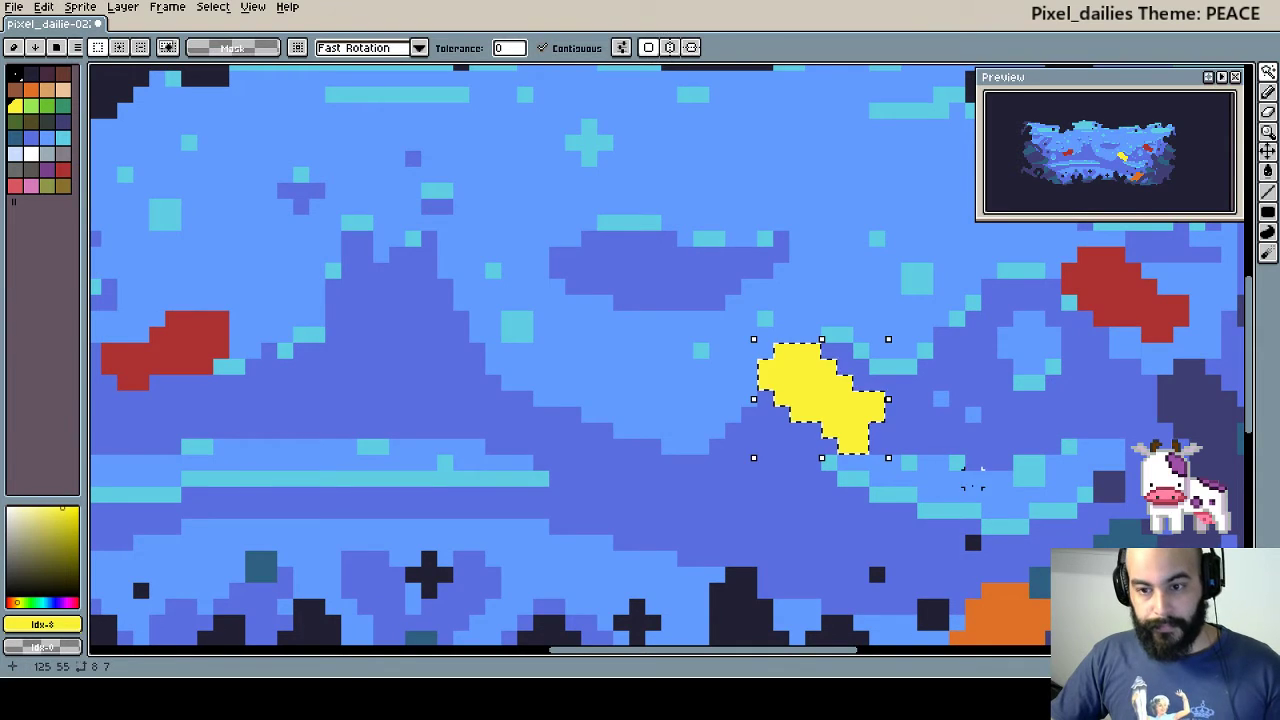
mouse_move(900, 466)
left_mouse_down()
mouse_move(925, 441)
mouse_move(908, 478)
left_mouse_up()
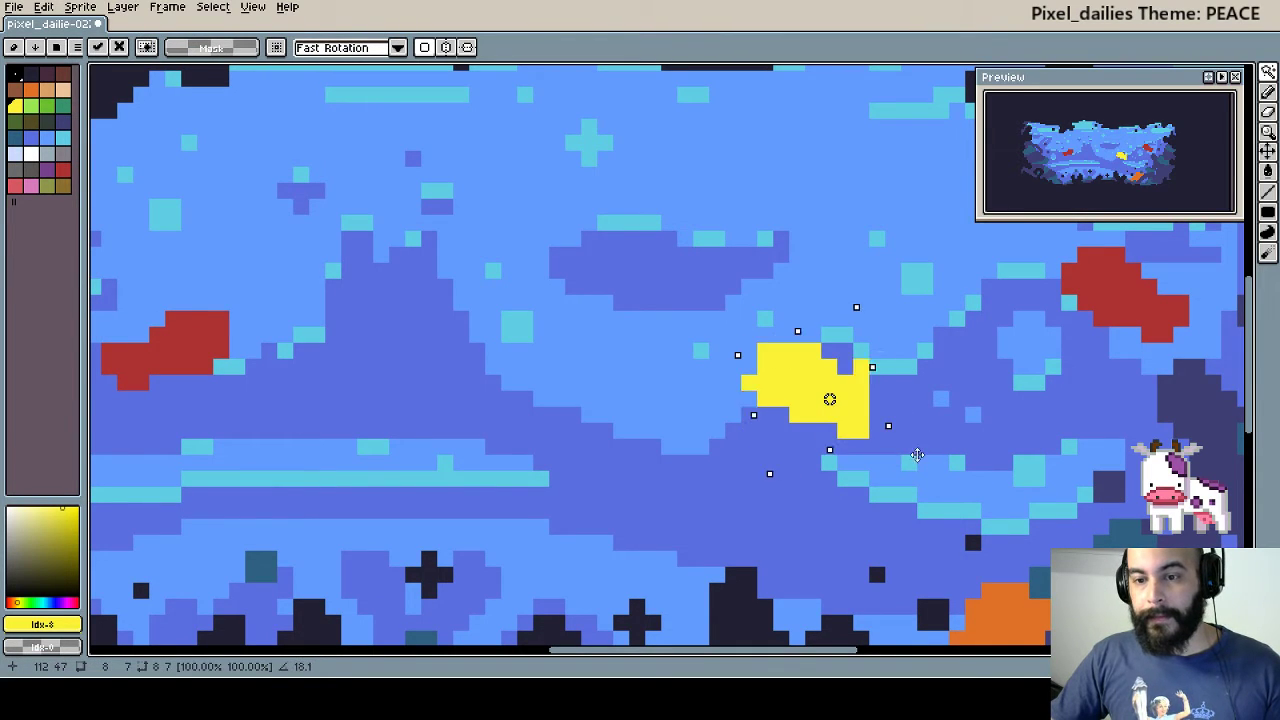
key("Escape")
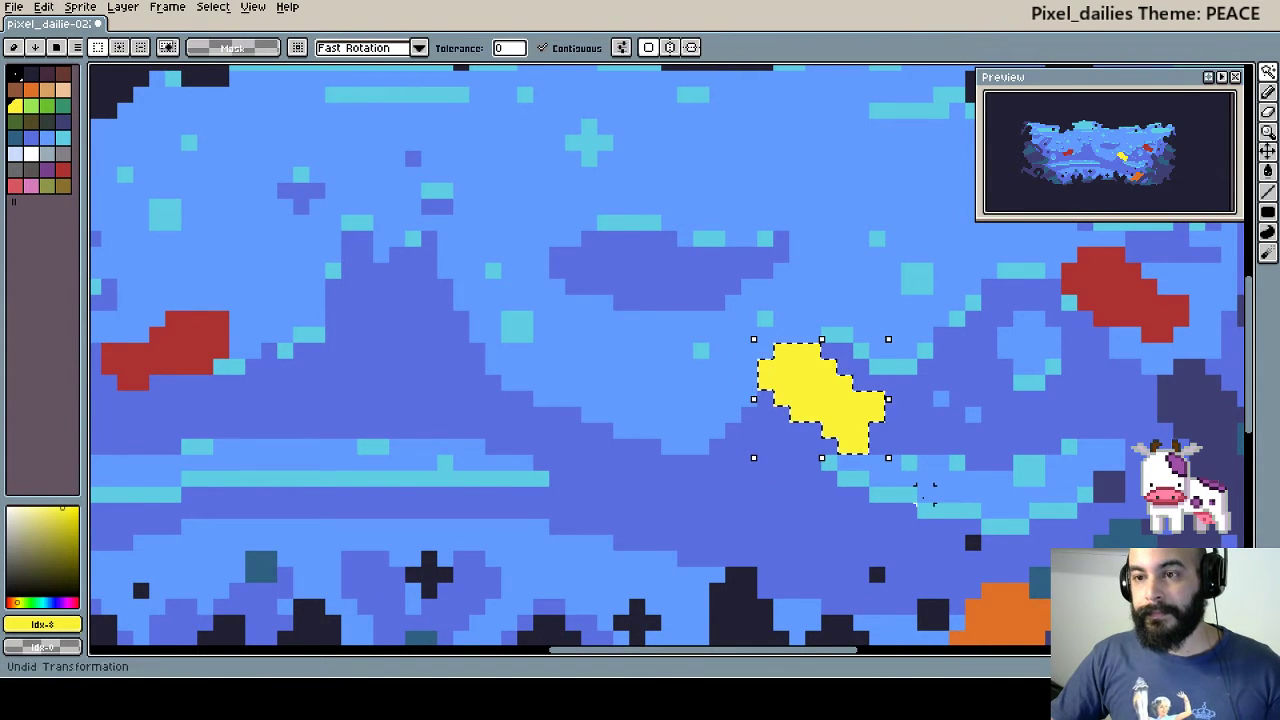
key("ctrl+d")
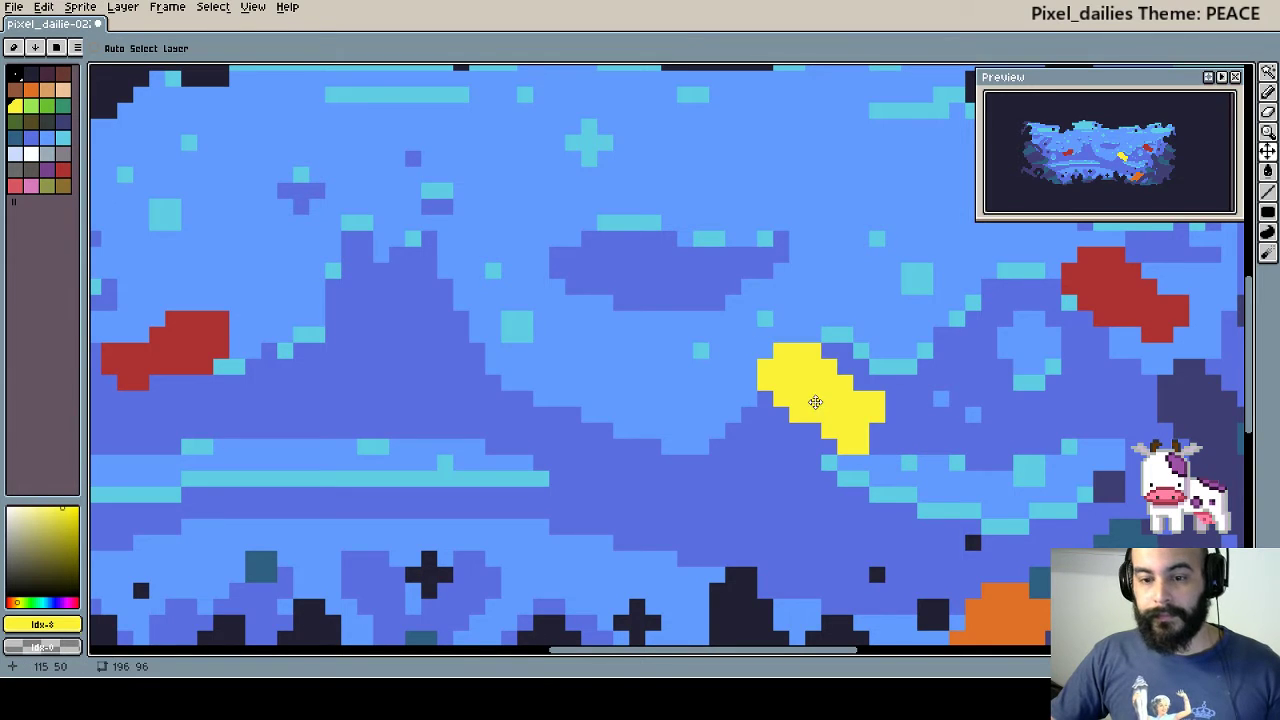
key("ctrl+z")
key("ctrl+z")
key("ctrl+y")
key("ctrl+y")
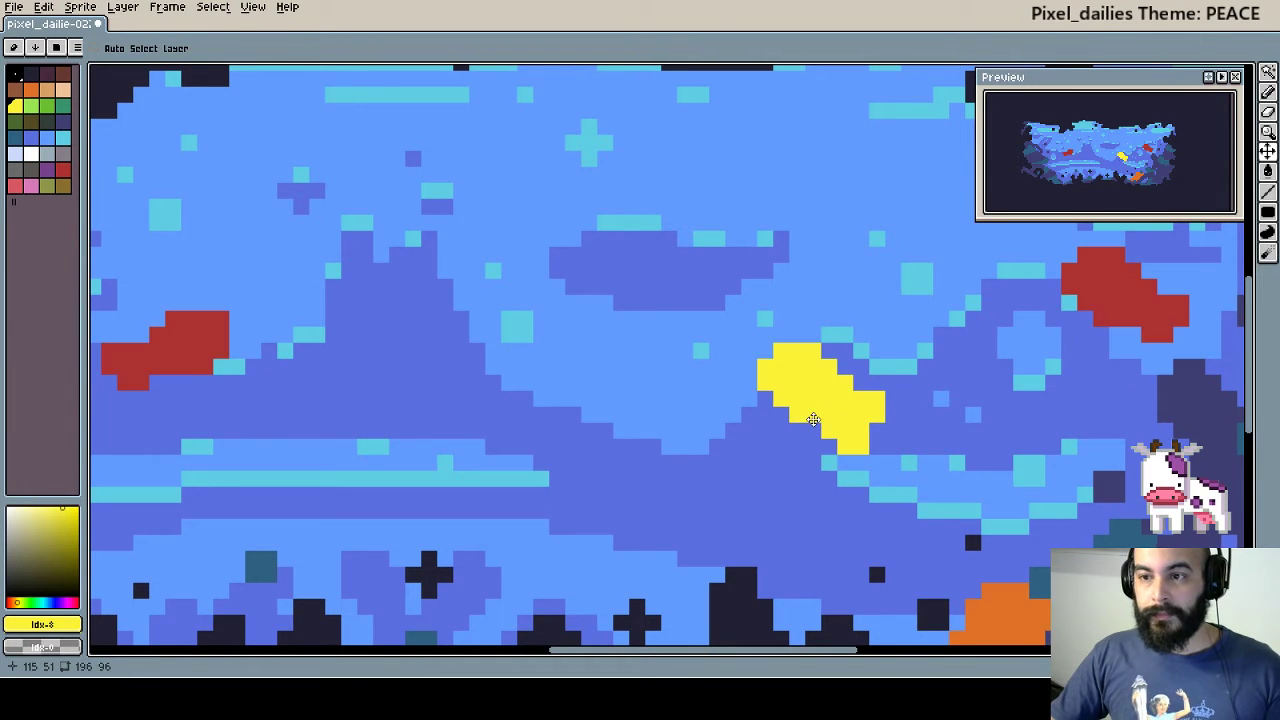
- Reselect the yellow blob, delete it, and start a new yellow fish with the Pencil
scroll(815, 416, "down", 3)
scroll(815, 416, "down", 1)
scroll(815, 416, "down", 1)
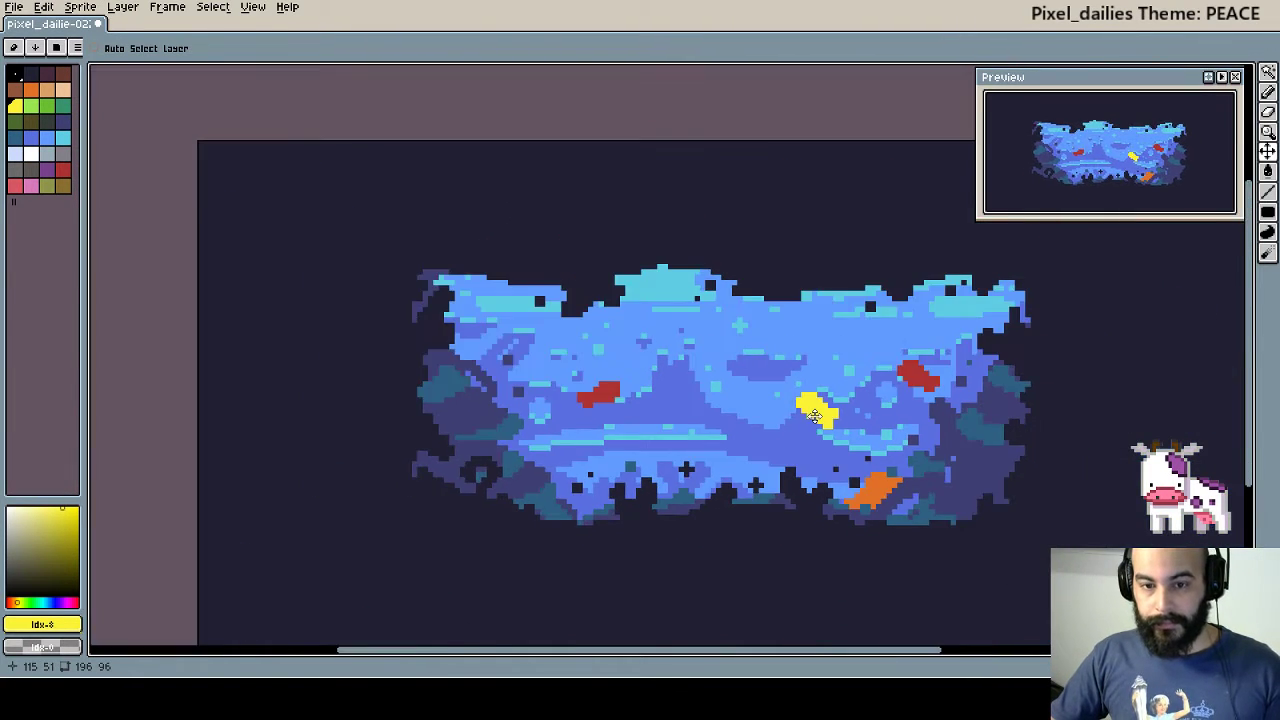
scroll(815, 416, "up", 1)
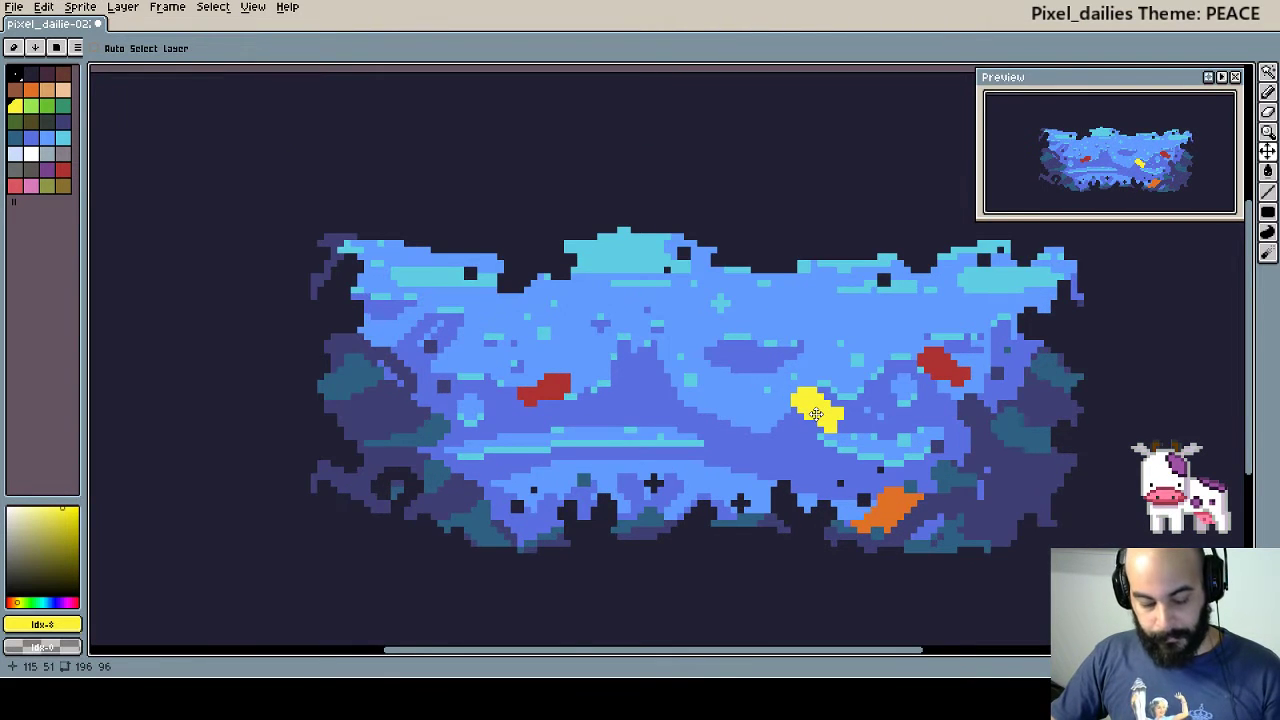
scroll(815, 416, "up", 1)
key("w")
left_click(817, 414)
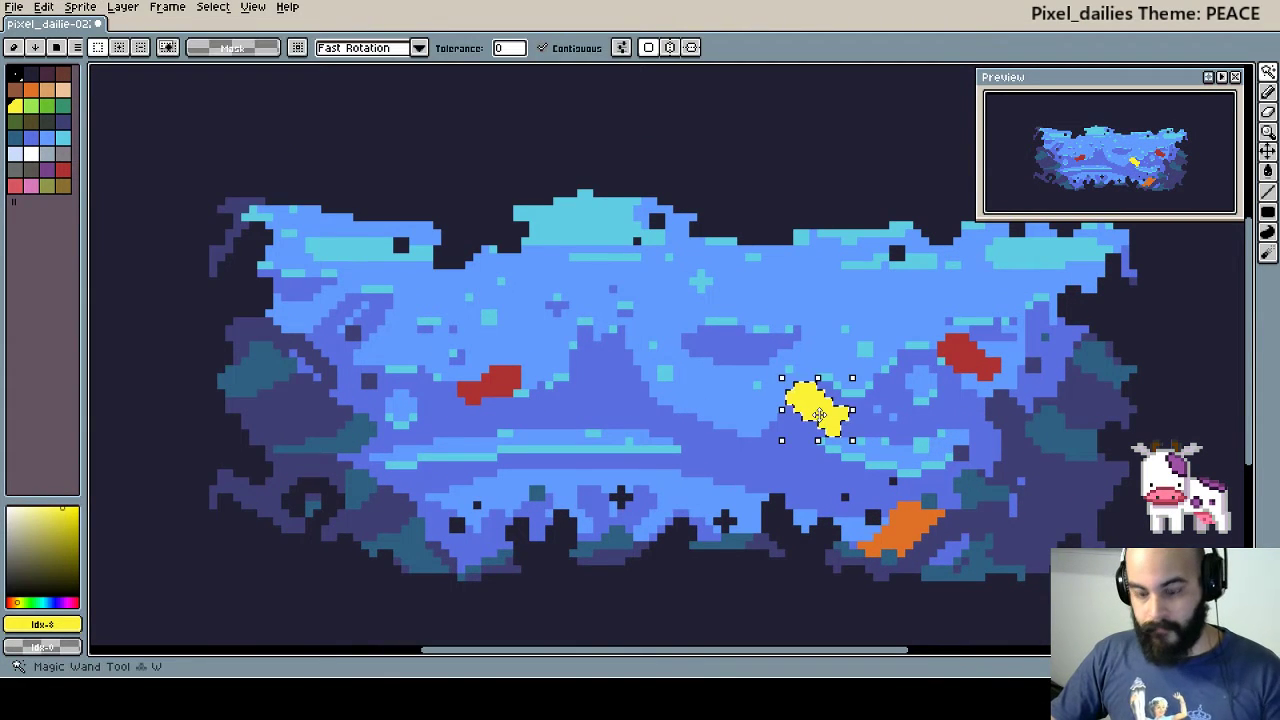
key("Delete")
scroll(815, 414, "up", 2)
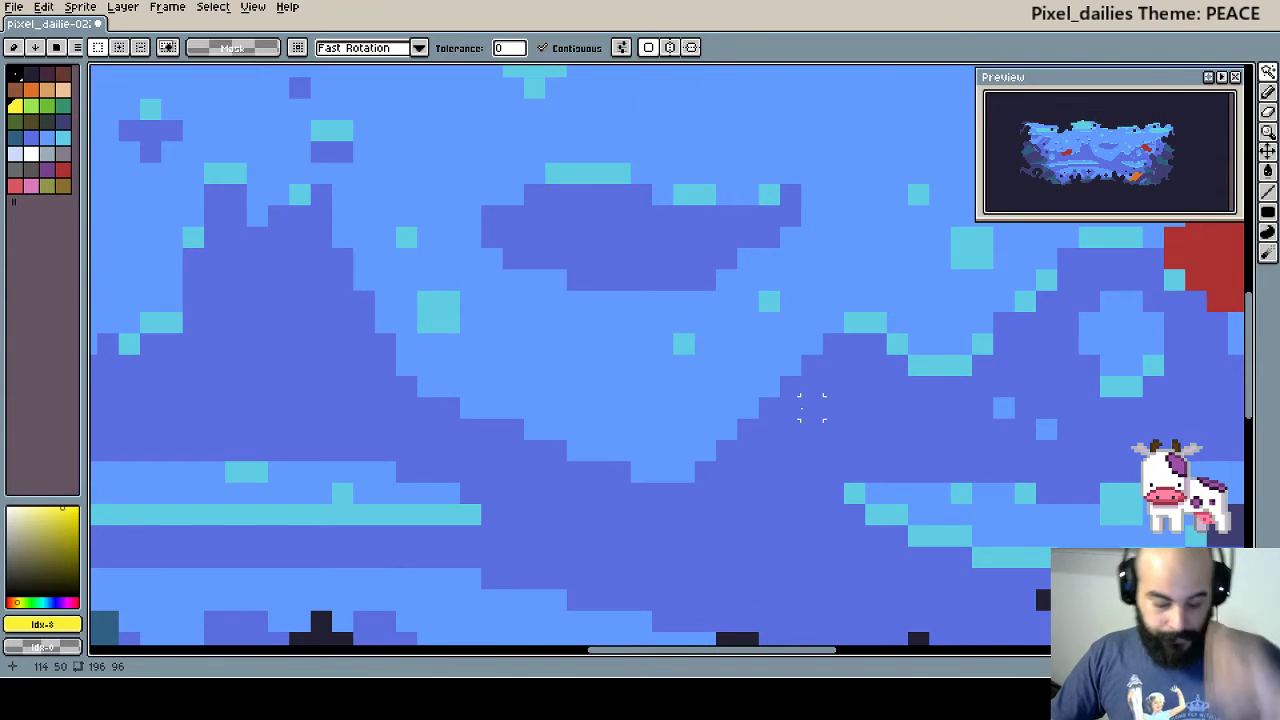
key("b")
left_click(796, 400)
- Pencil a small blocky yellow fish in mid-water, undoing stray pixels
mouse_move(796, 400)
left_mouse_down()
mouse_move(818, 410)
mouse_move(838, 388)
left_mouse_up()
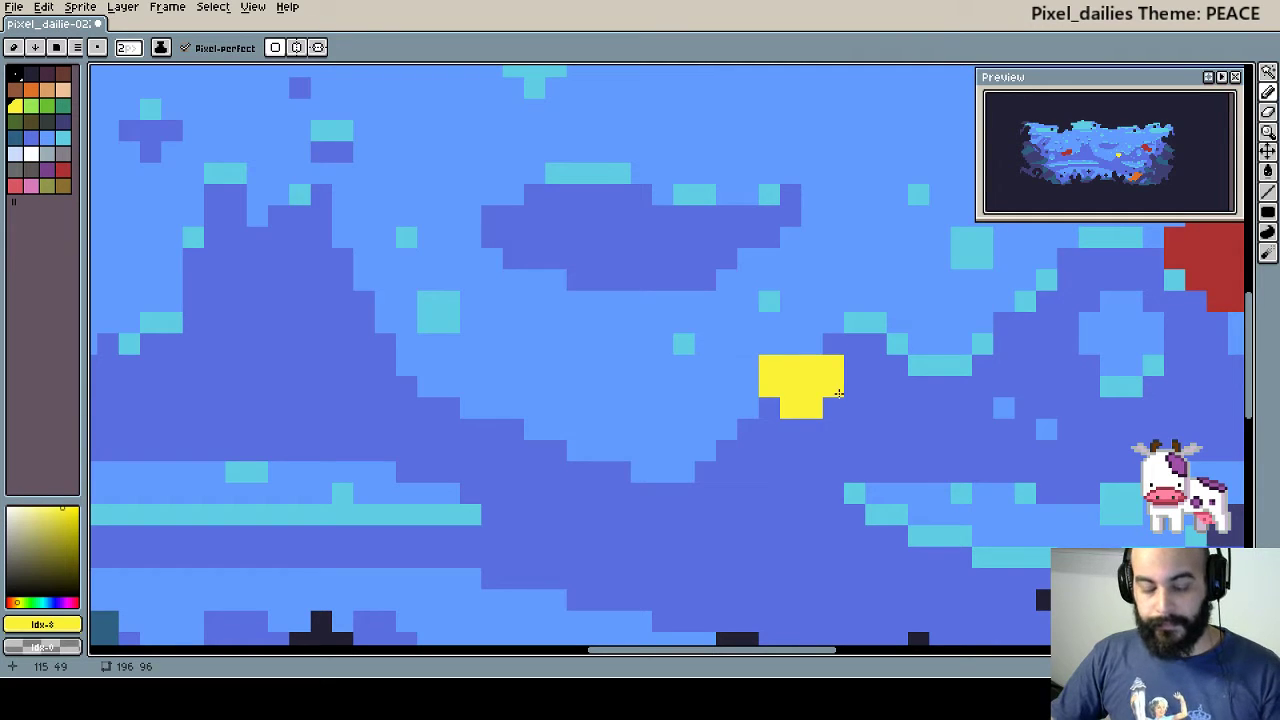
key("ctrl+z")
left_click(832, 408)
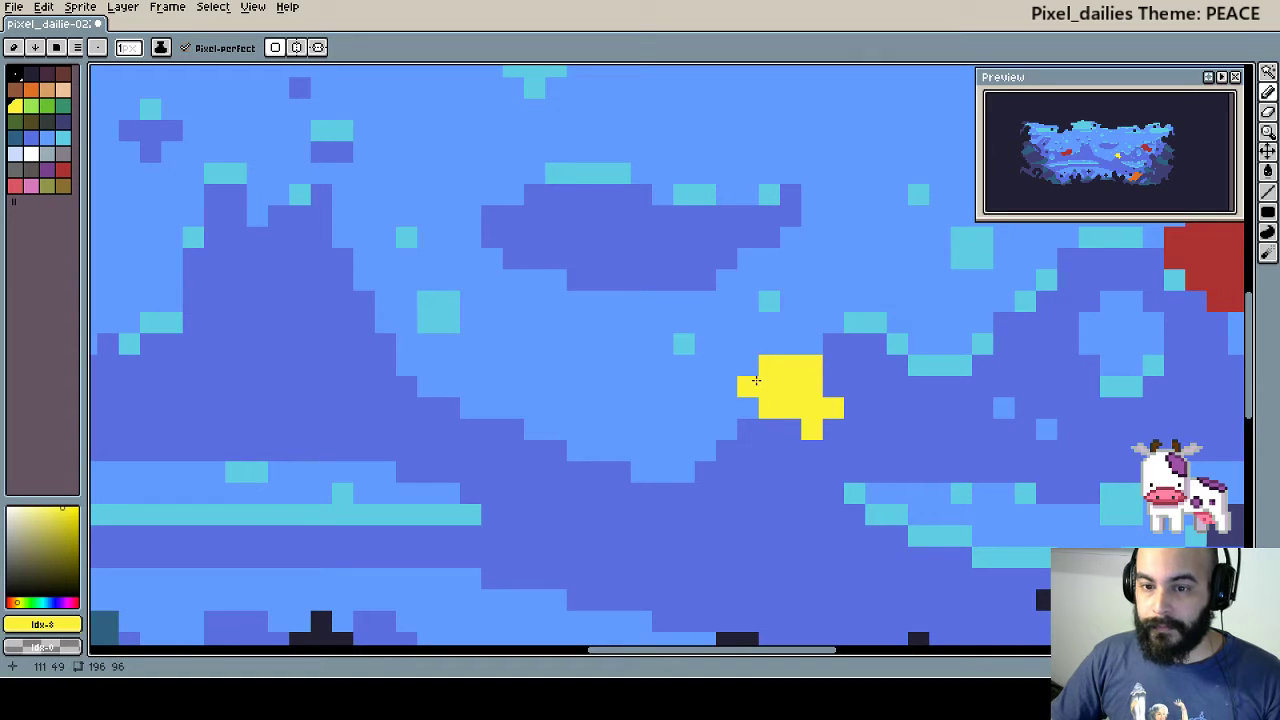
left_click(755, 366)
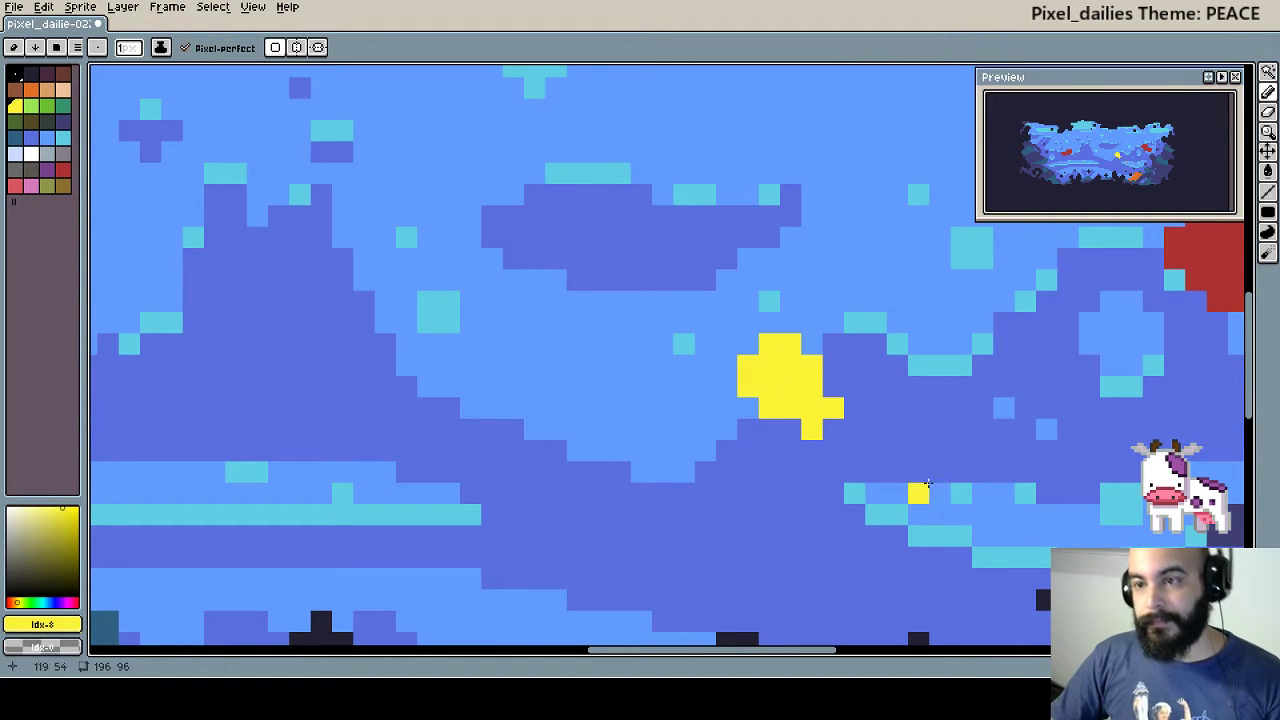
key("ctrl+z")
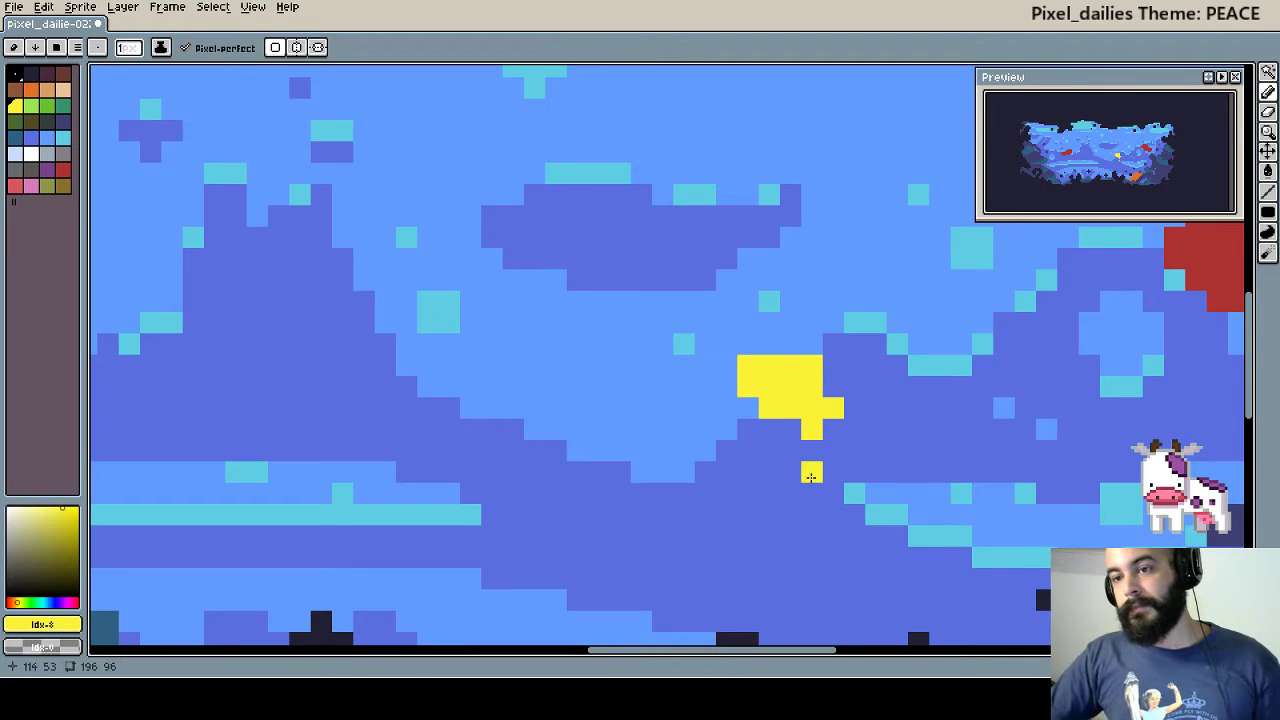
key("ctrl+z")
left_click(873, 500)
scroll(683, 517, "down", 1)
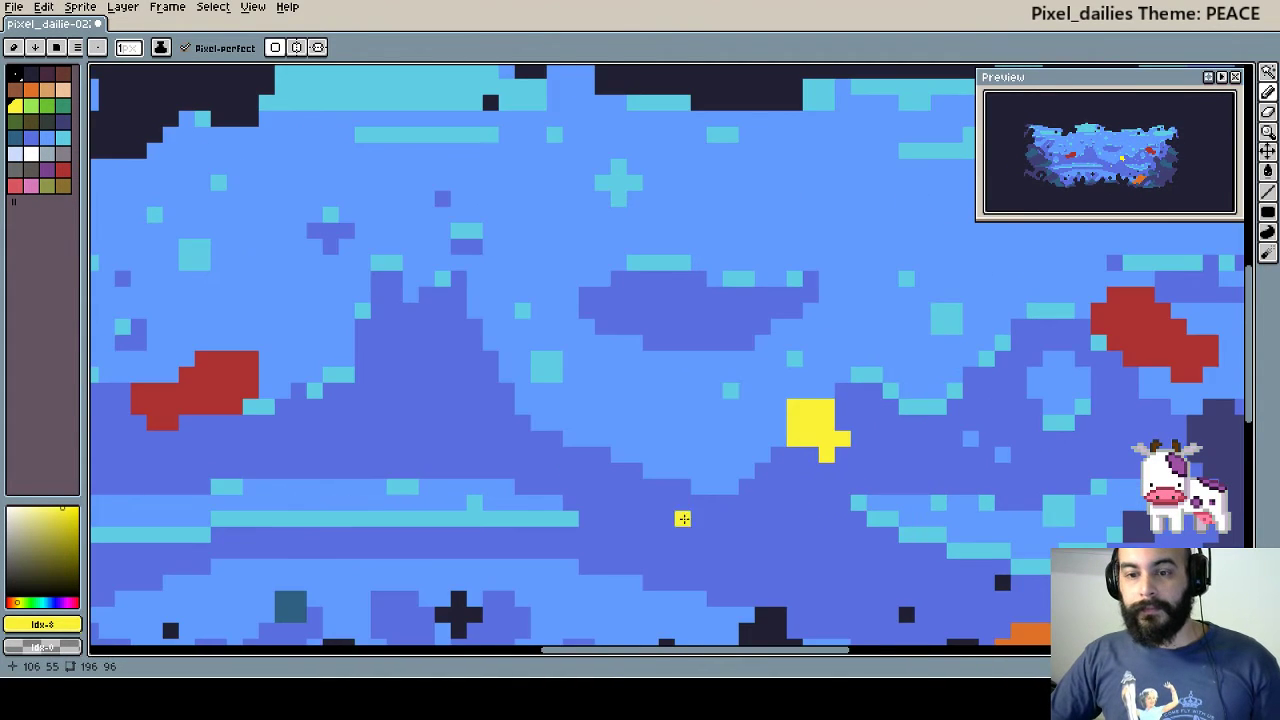
scroll(680, 420, "down", 1)
scroll(672, 425, "up", 3)
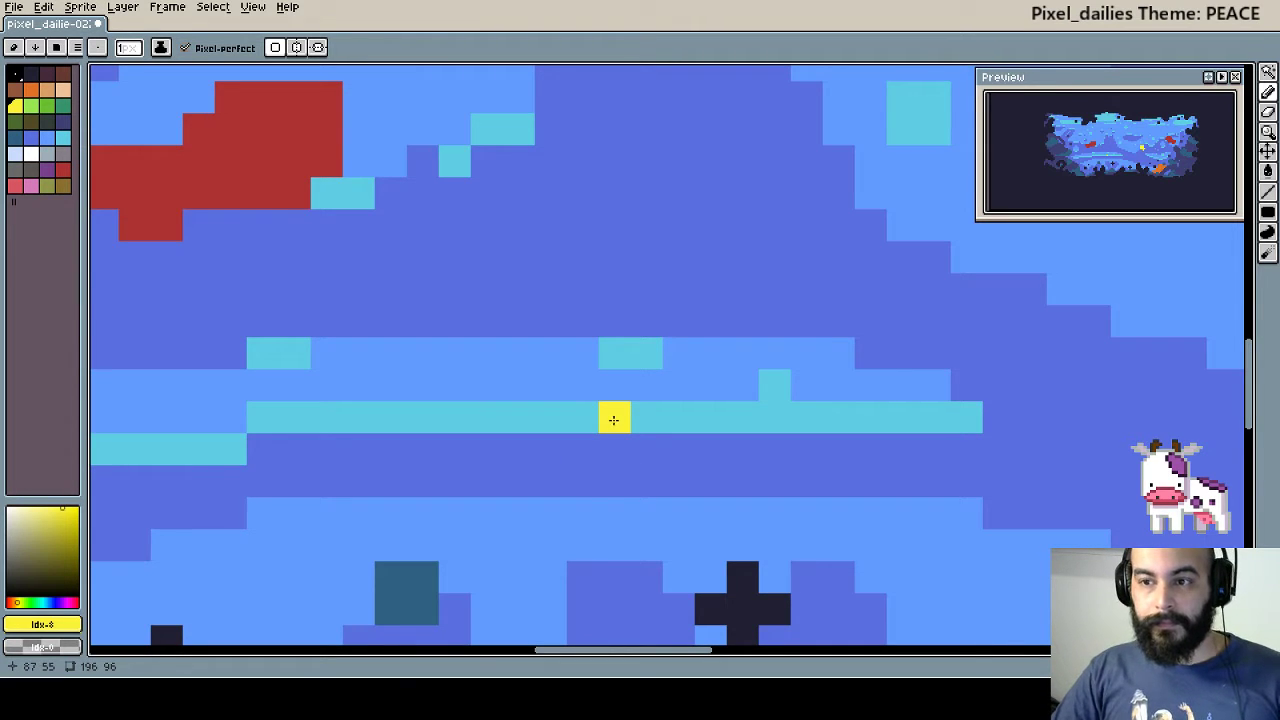
- Paint a second yellow fish block on the cyan streak below
mouse_move(614, 418)
left_mouse_down()
mouse_move(666, 417)
mouse_move(627, 390)
mouse_move(666, 389)
mouse_move(644, 368)
mouse_move(670, 362)
left_mouse_up()
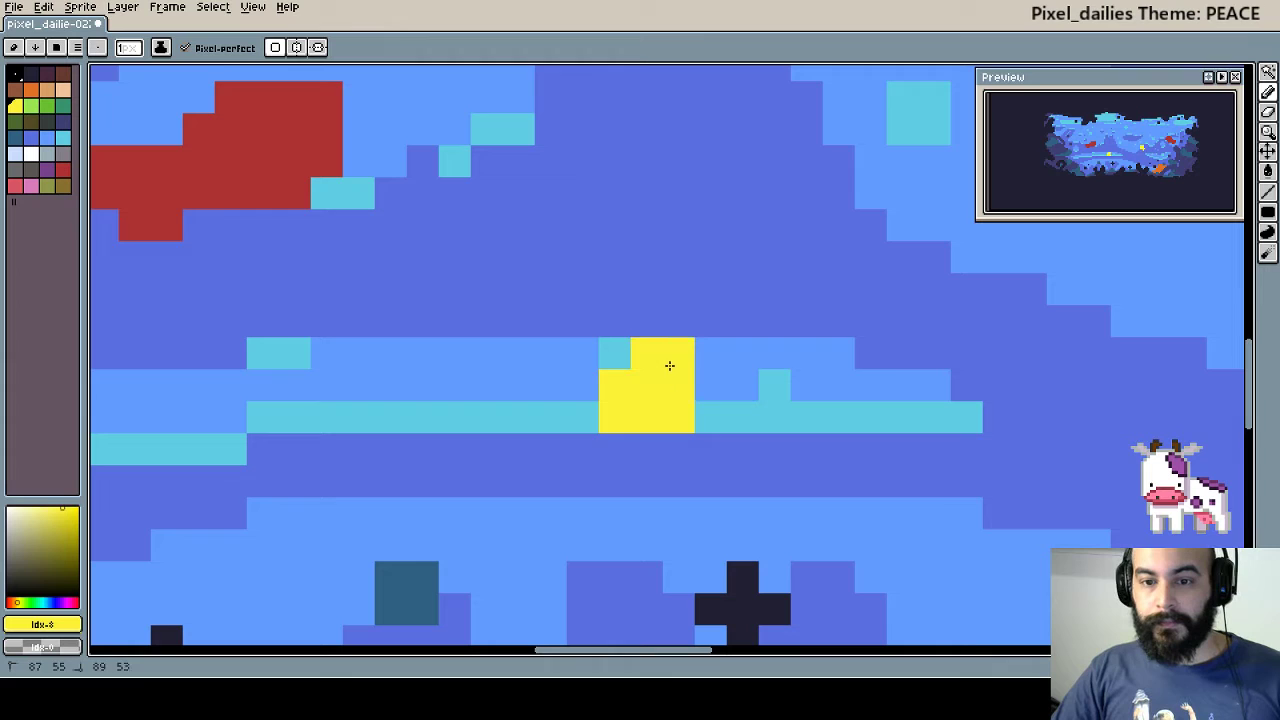
left_click(614, 447)
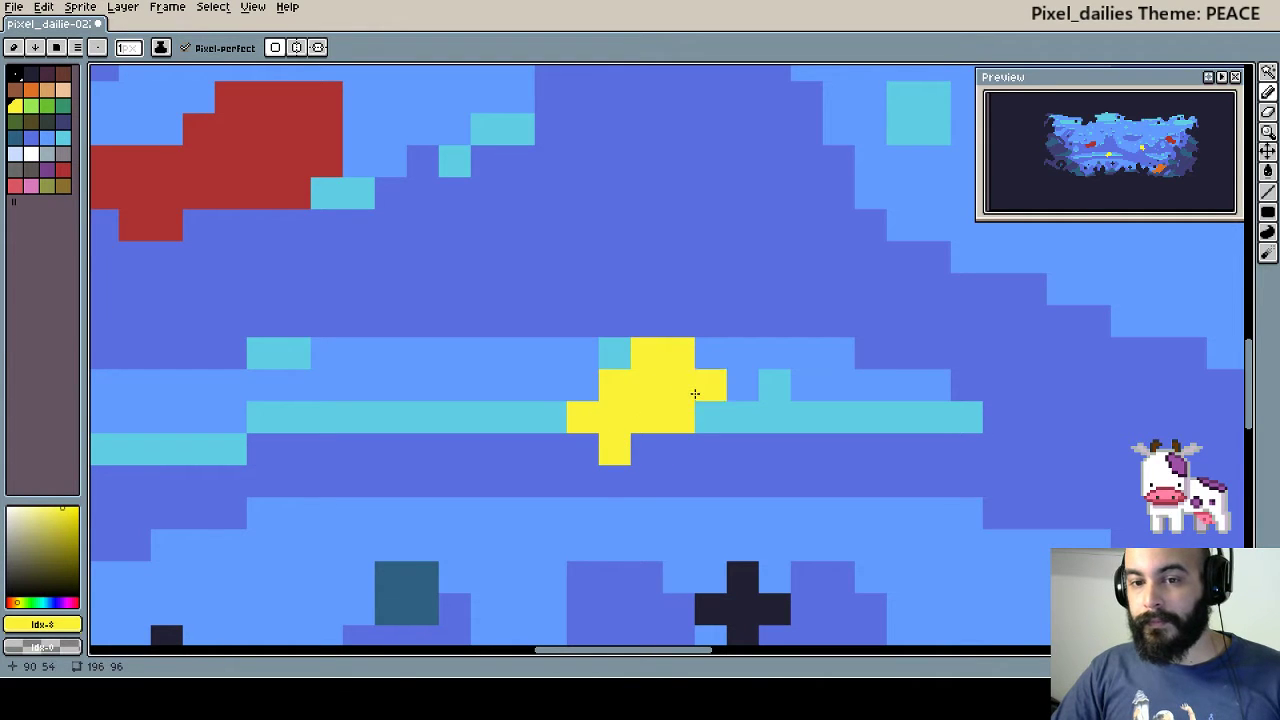
scroll(808, 471, "right", 2)
scroll(785, 463, "right", 2)
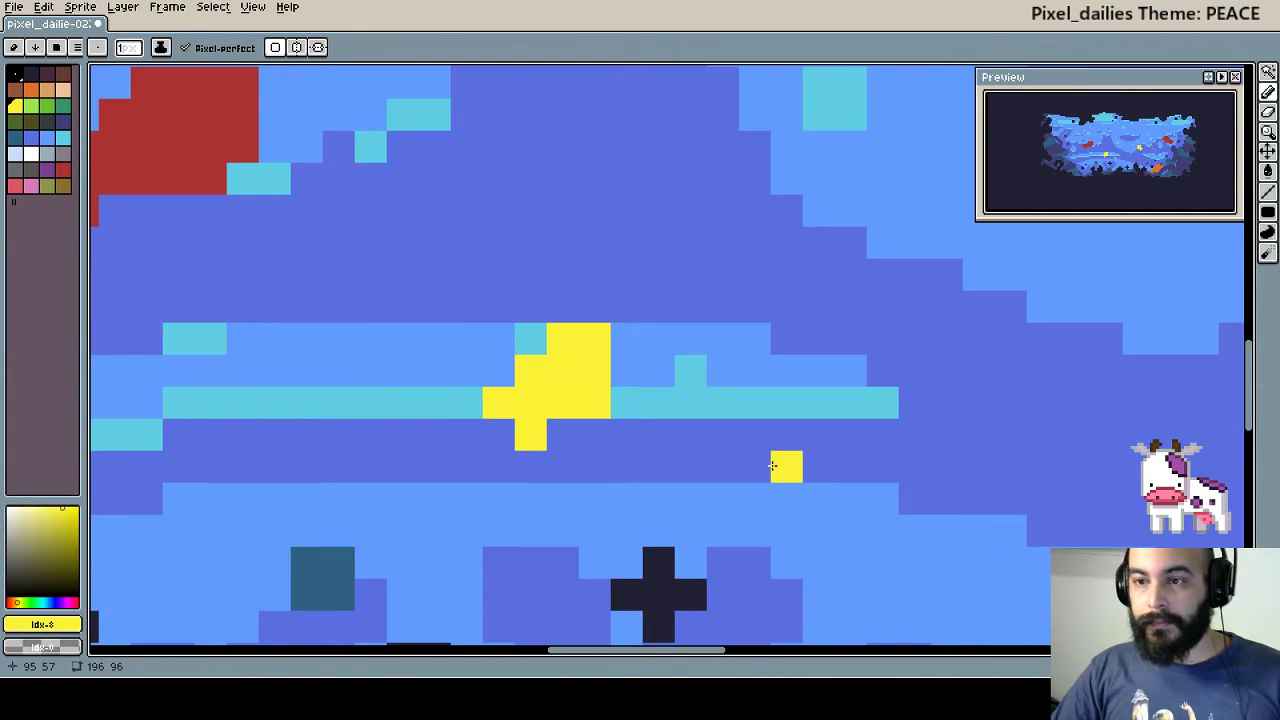
scroll(773, 466, "down", 1)
scroll(773, 466, "down", 1)
scroll(800, 430, "right", 2)
scroll(745, 420, "left", 2)
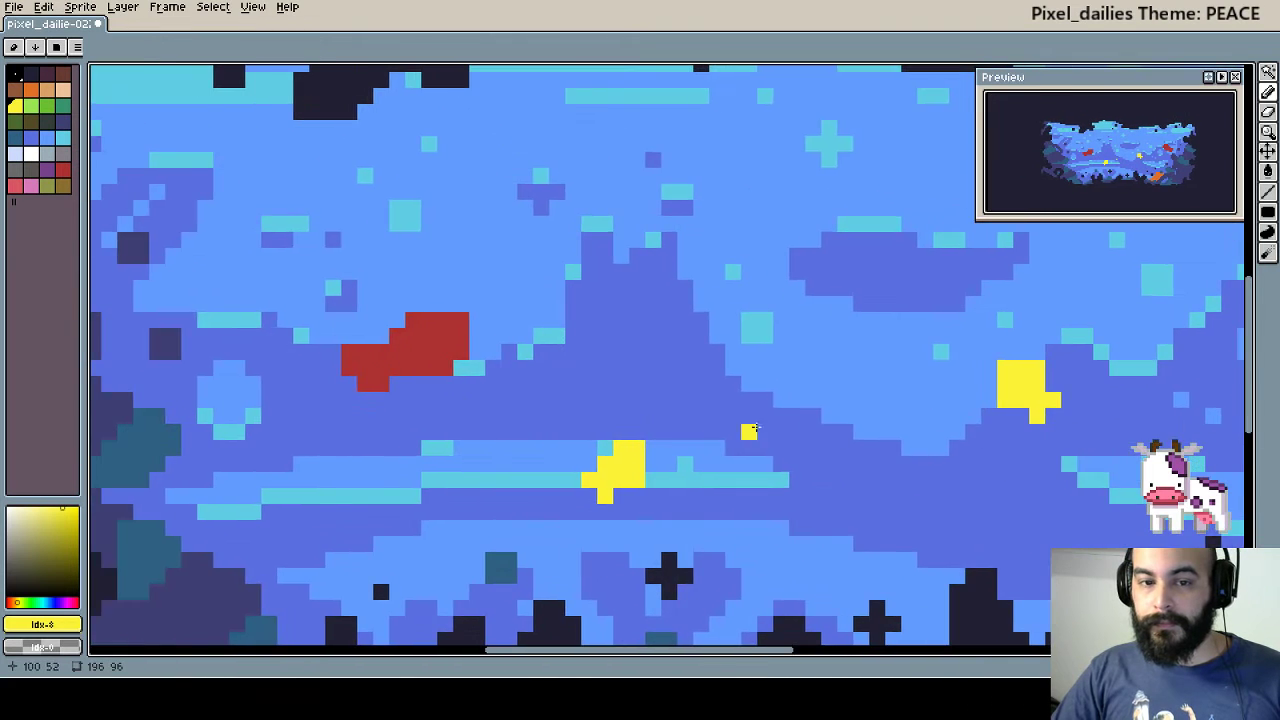
scroll(475, 383, "up", 2)
scroll(475, 383, "left", 3)
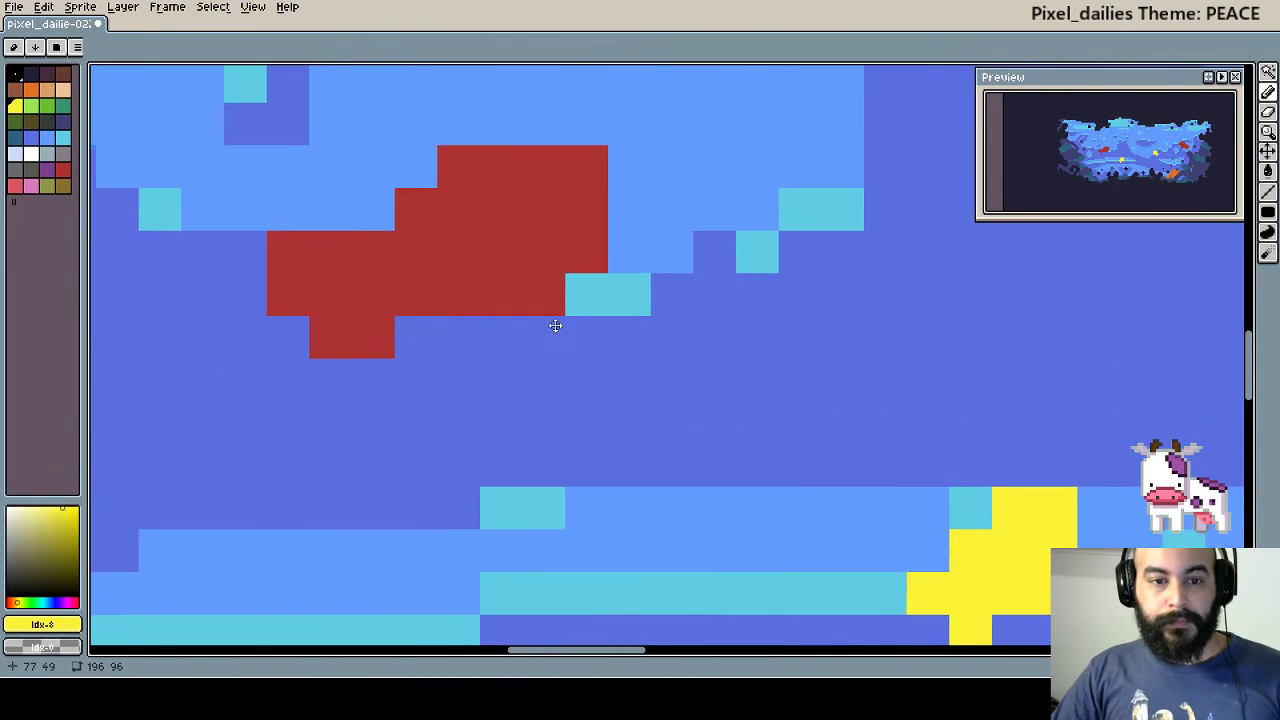
- Paint dark plum pixels around and diagonally across the yellow fish, undoing one misplaced pixel
left_click(48, 74)
scroll(614, 300, "down", 2)
scroll(614, 300, "right", 2)
left_click_drag(844, 372, 844, 415)
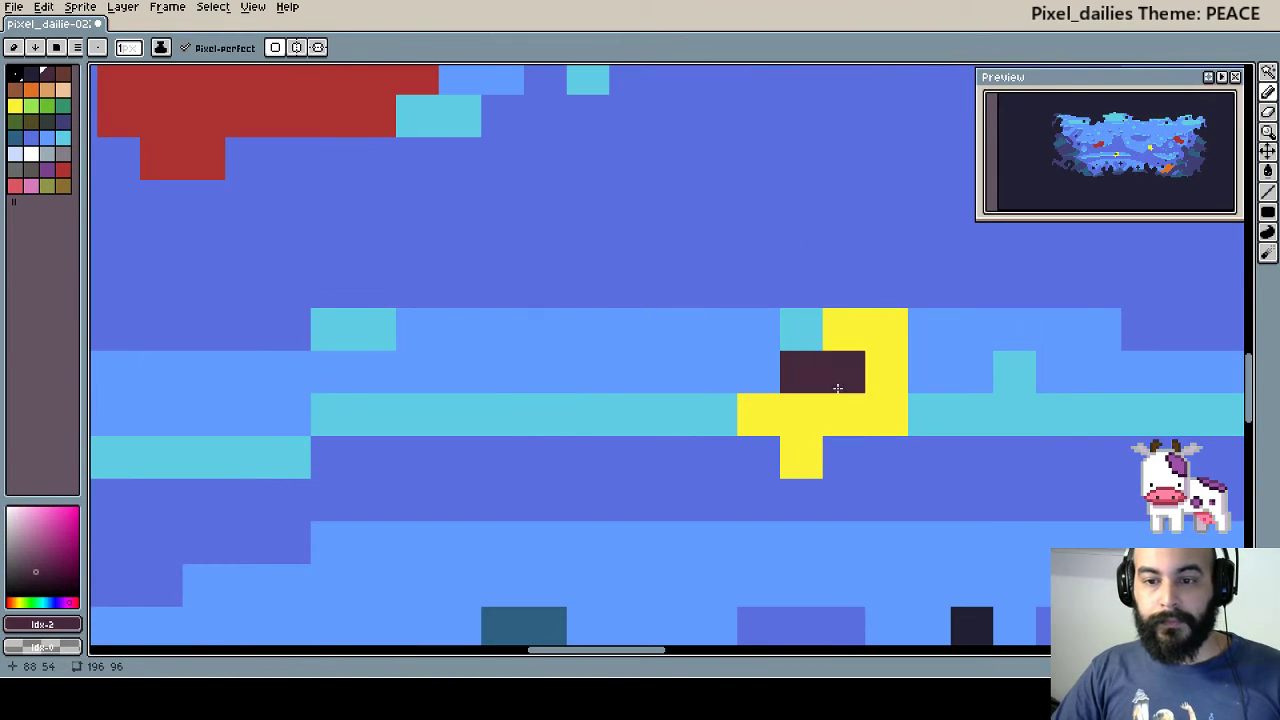
left_click(908, 411)
key("ctrl+z")
scroll(1140, 417, "right", 3)
scroll(771, 480, "right", 3)
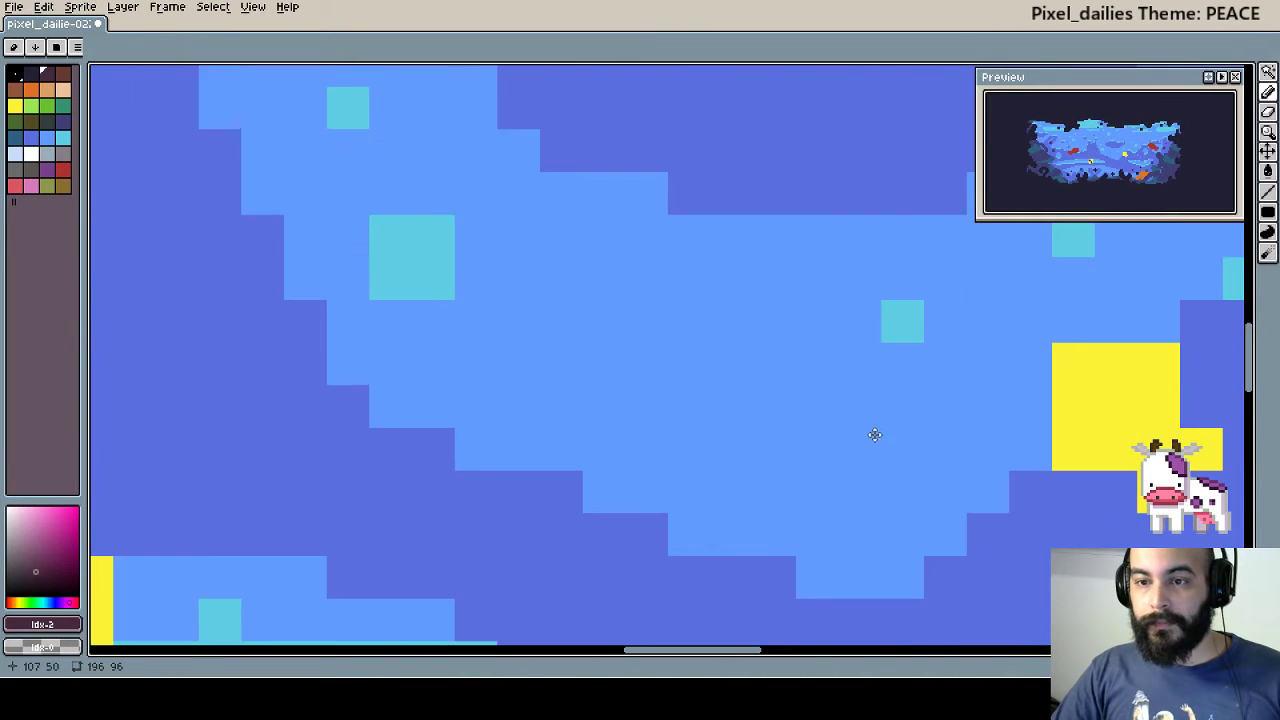
scroll(874, 434, "up", 2)
left_click(931, 530)
left_click(866, 553)
left_click(904, 510)
left_click(942, 467)
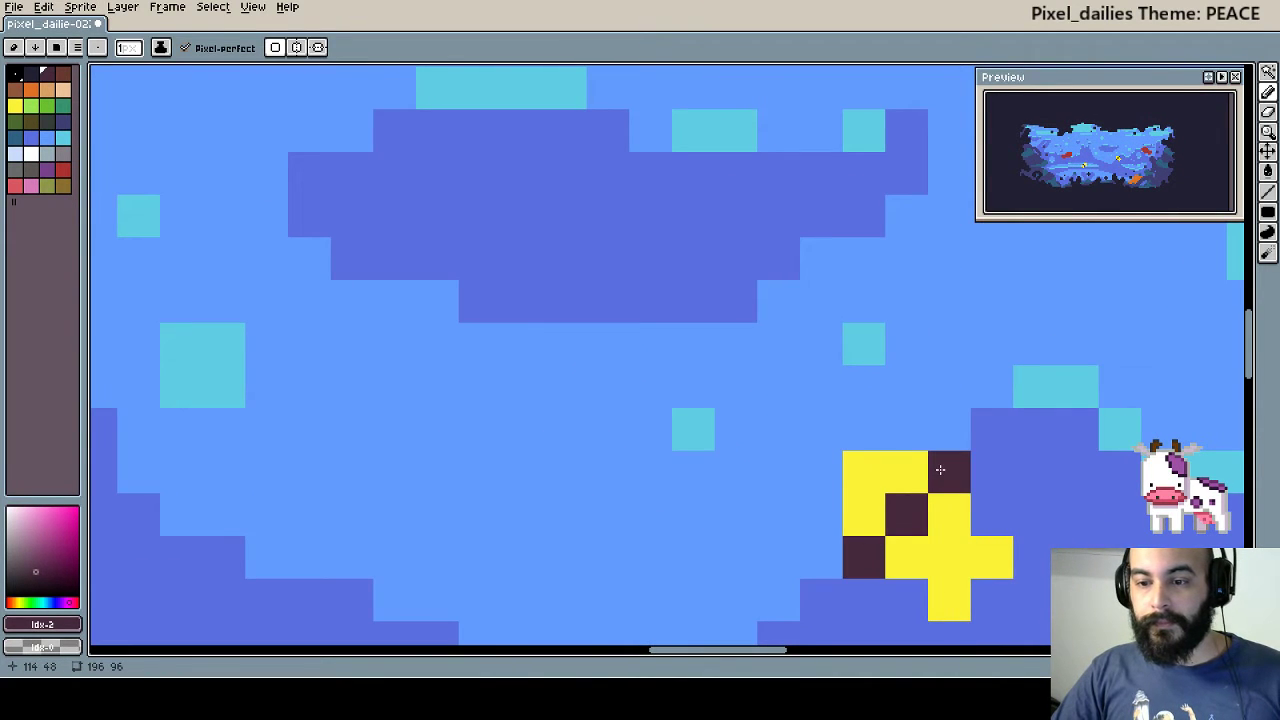
- Add four dark plum pixels on and beside the red fish
scroll(681, 388, "down", 2)
scroll(606, 383, "down", 4)
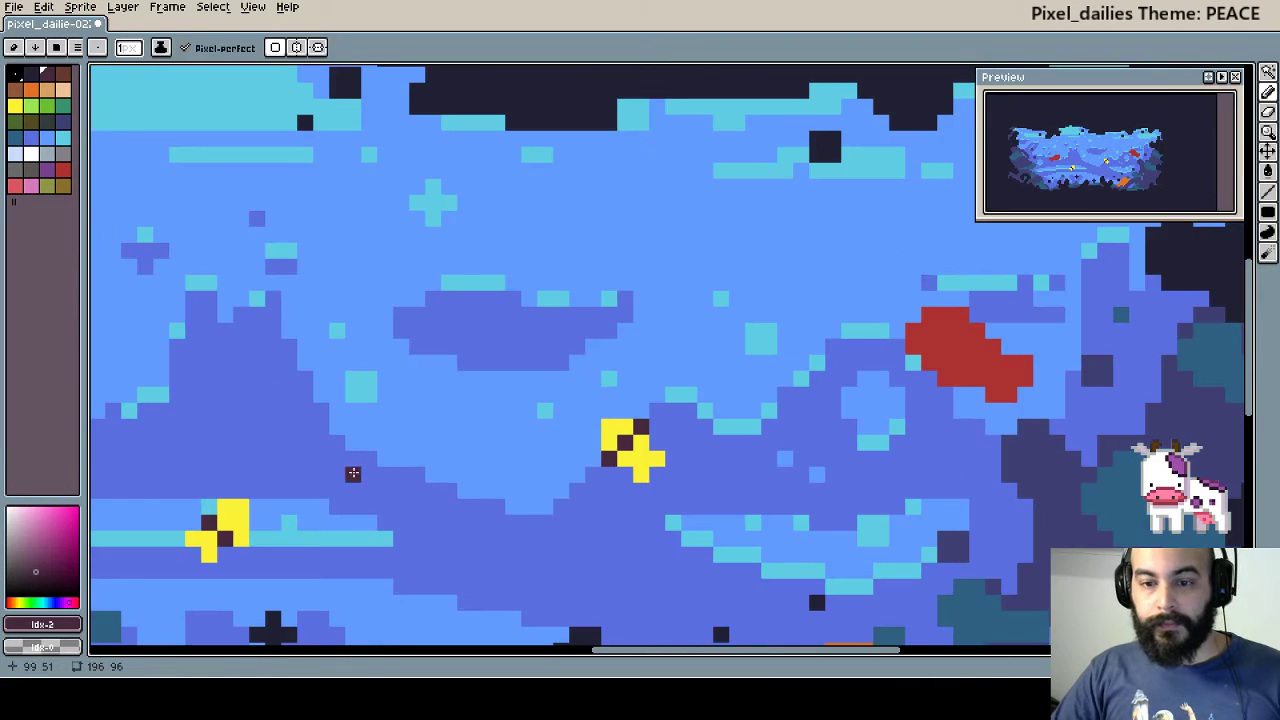
scroll(499, 365, "up", 1)
scroll(499, 365, "up", 1)
left_click(612, 378)
left_click(644, 410)
left_click(644, 442)
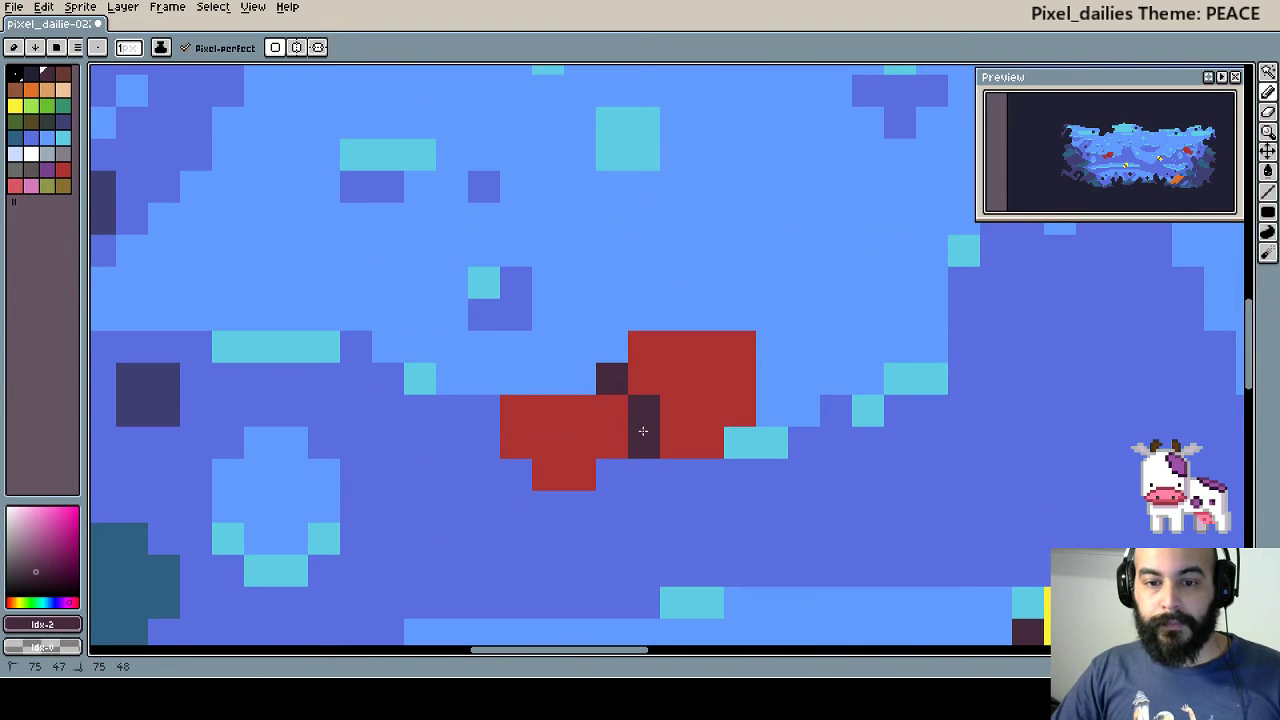
left_click(676, 346)
- Paint a three-pixel white stripe on the red fish
left_click(31, 153)
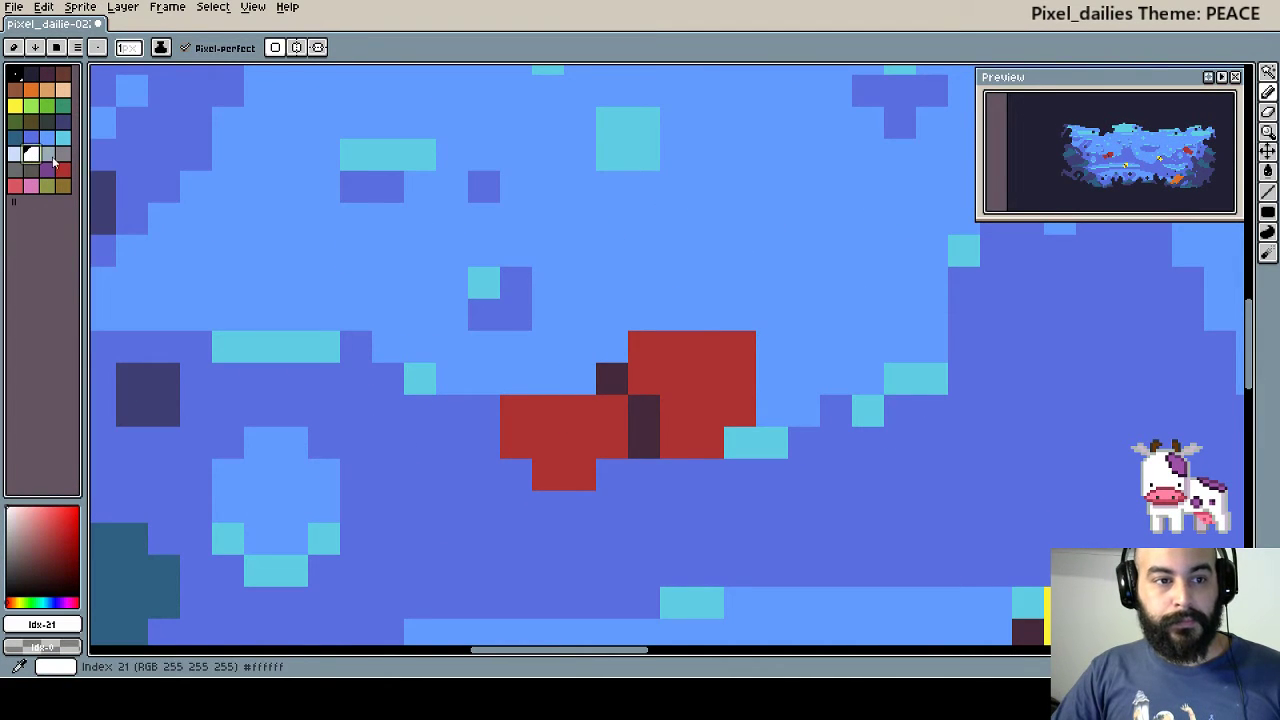
left_click(644, 378)
left_click(676, 410)
left_click(676, 442)
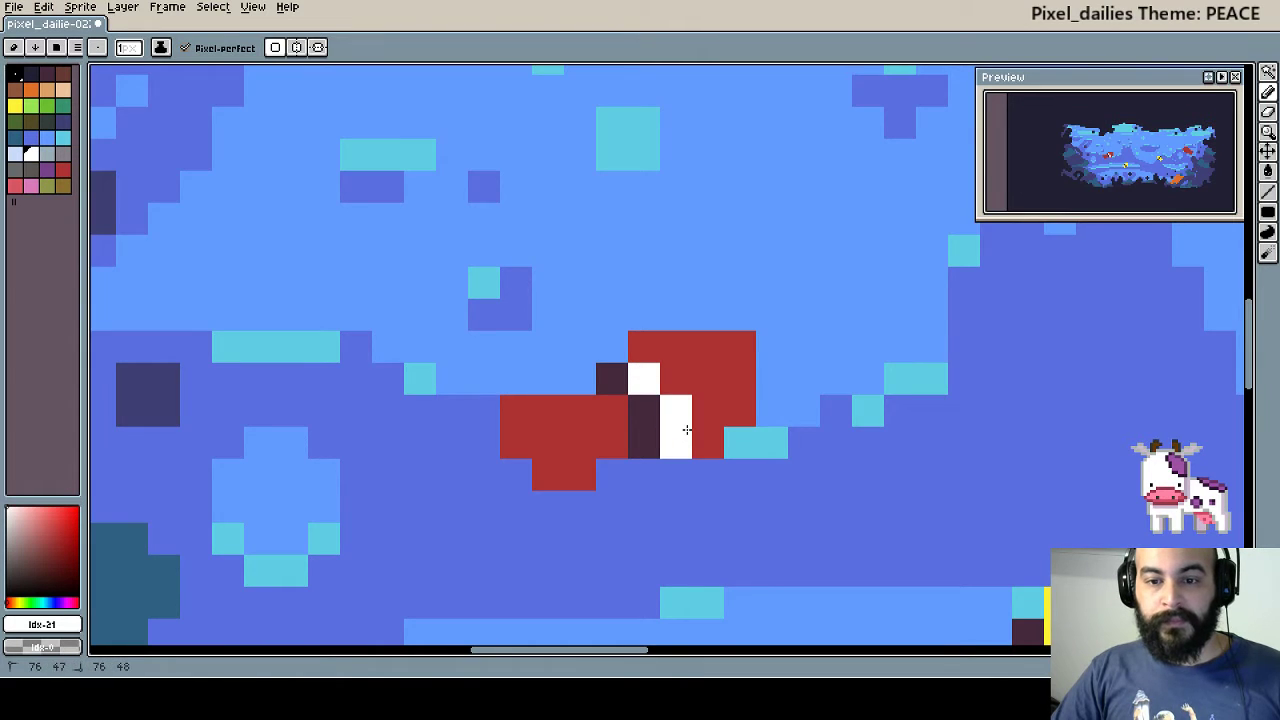
- Add dark plum pixels beside the red fish's white stripe, undoing a stray column
left_click_drag(832, 438, 725, 438)
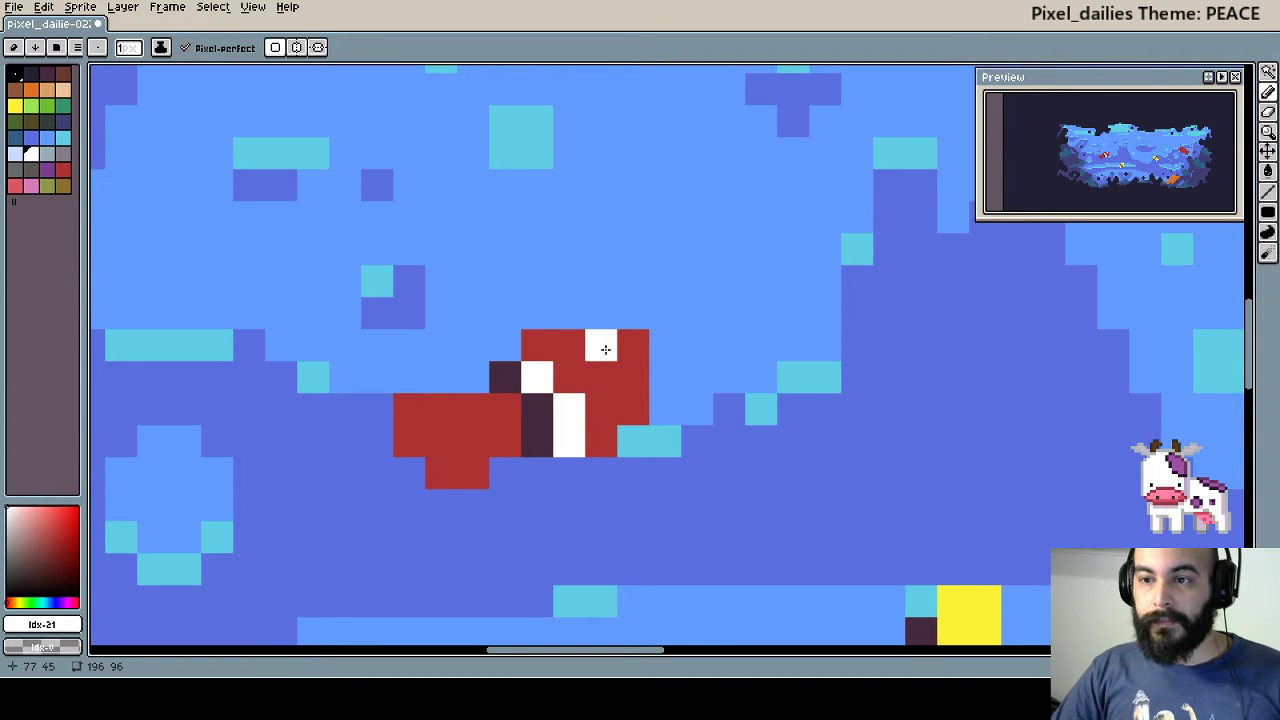
scroll(1014, 371, "down", 3)
scroll(723, 386, "right", 5)
scroll(952, 296, "down", 1)
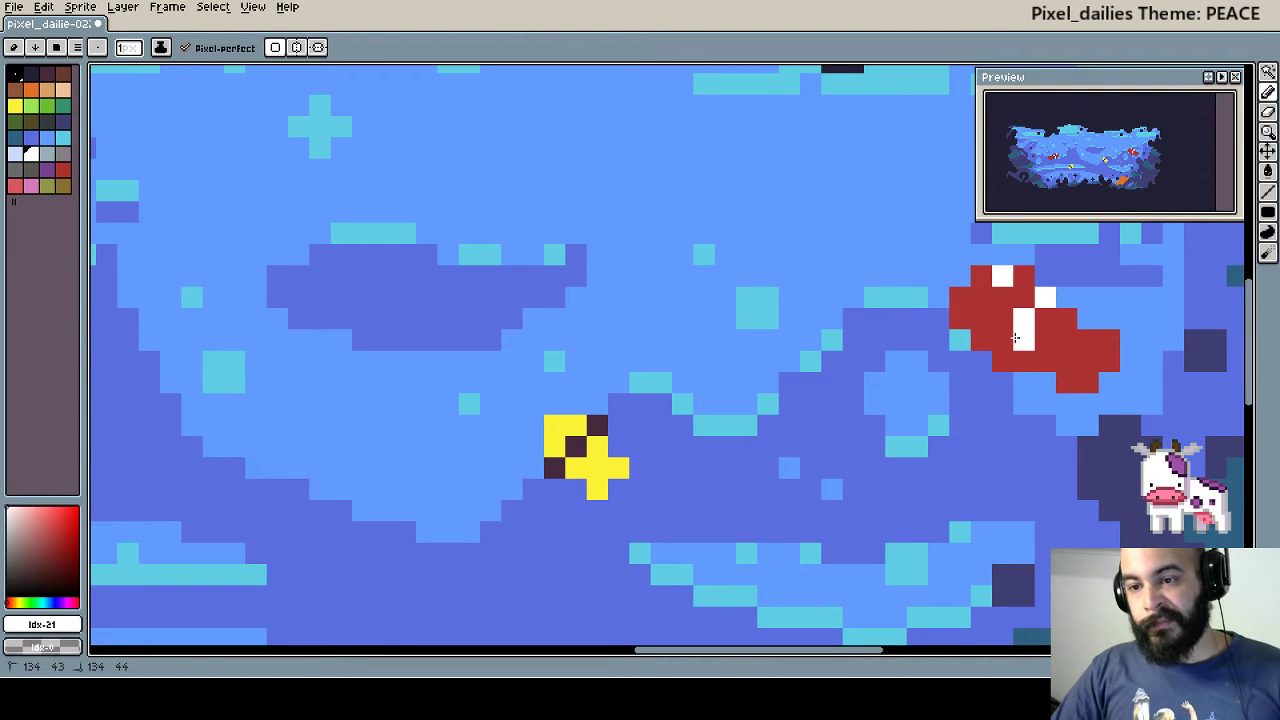
left_click(47, 72)
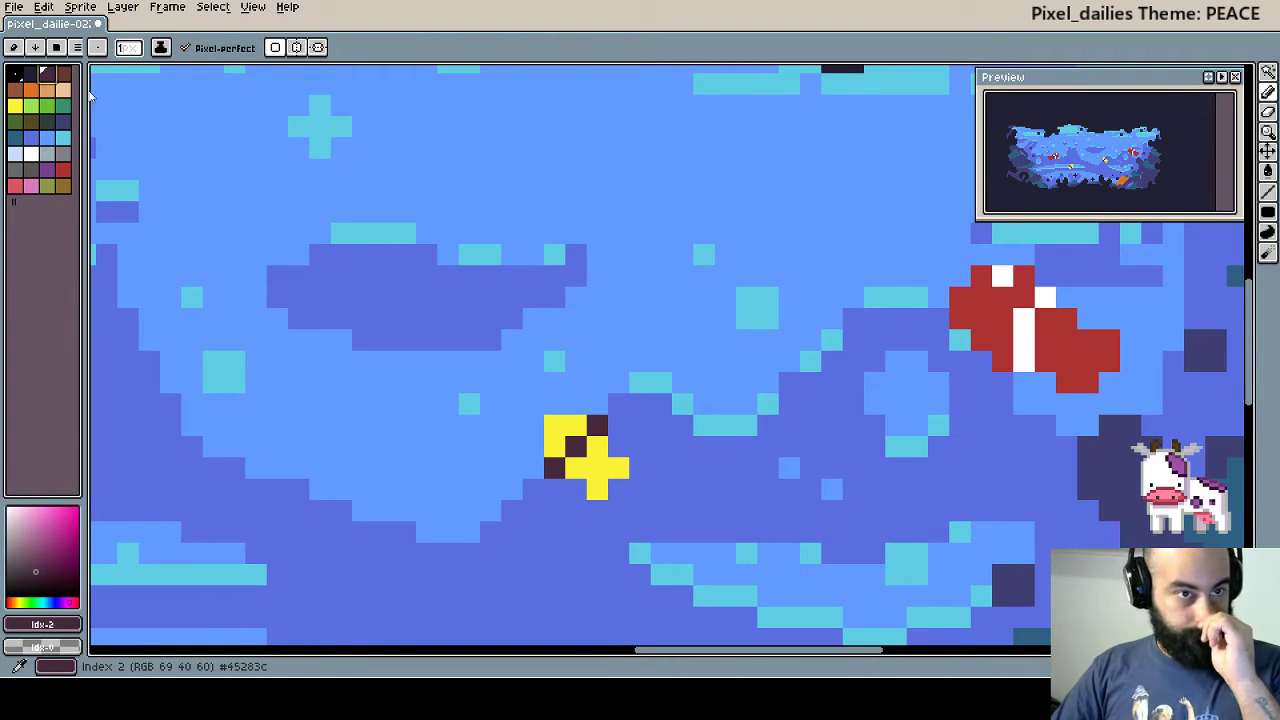
left_click(1000, 345)
mouse_move(998, 349)
left_mouse_down()
mouse_move(1025, 362)
mouse_move(1044, 318)
left_mouse_up()
key("ctrl+z")
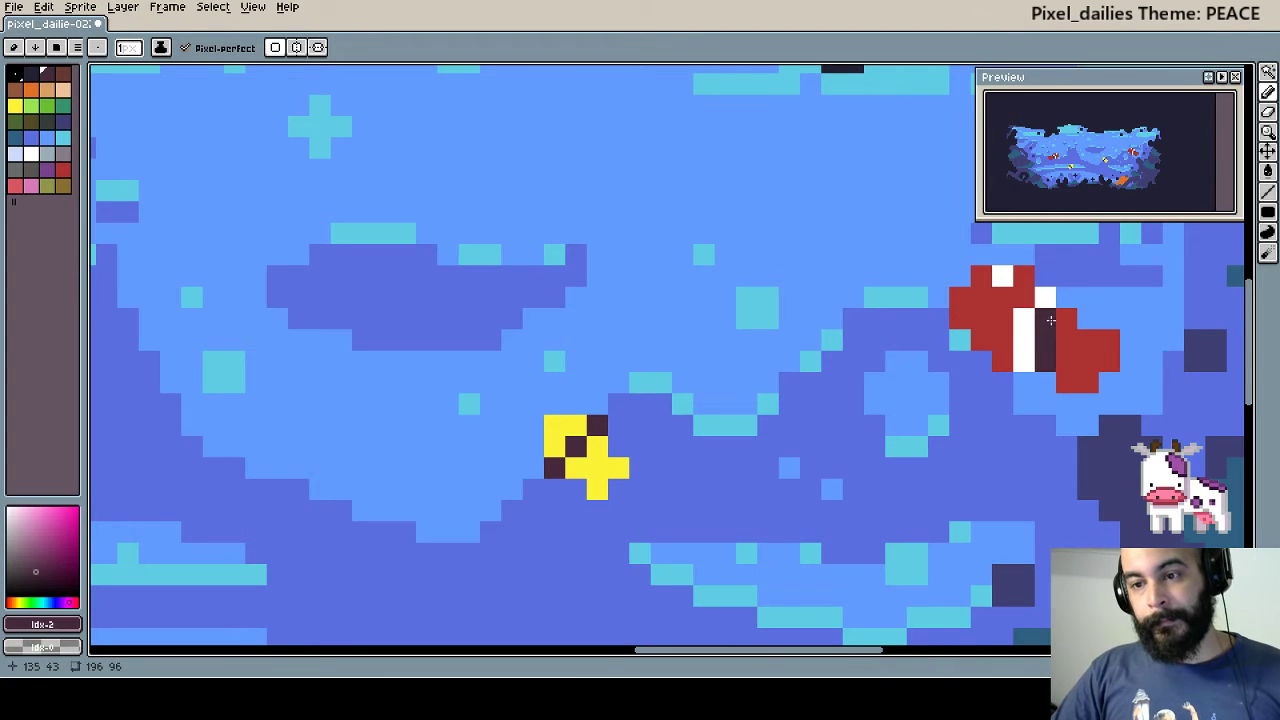
left_click(1061, 319)
- Save the scene file with Ctrl+S
left_click_drag(563, 400, 668, 390)
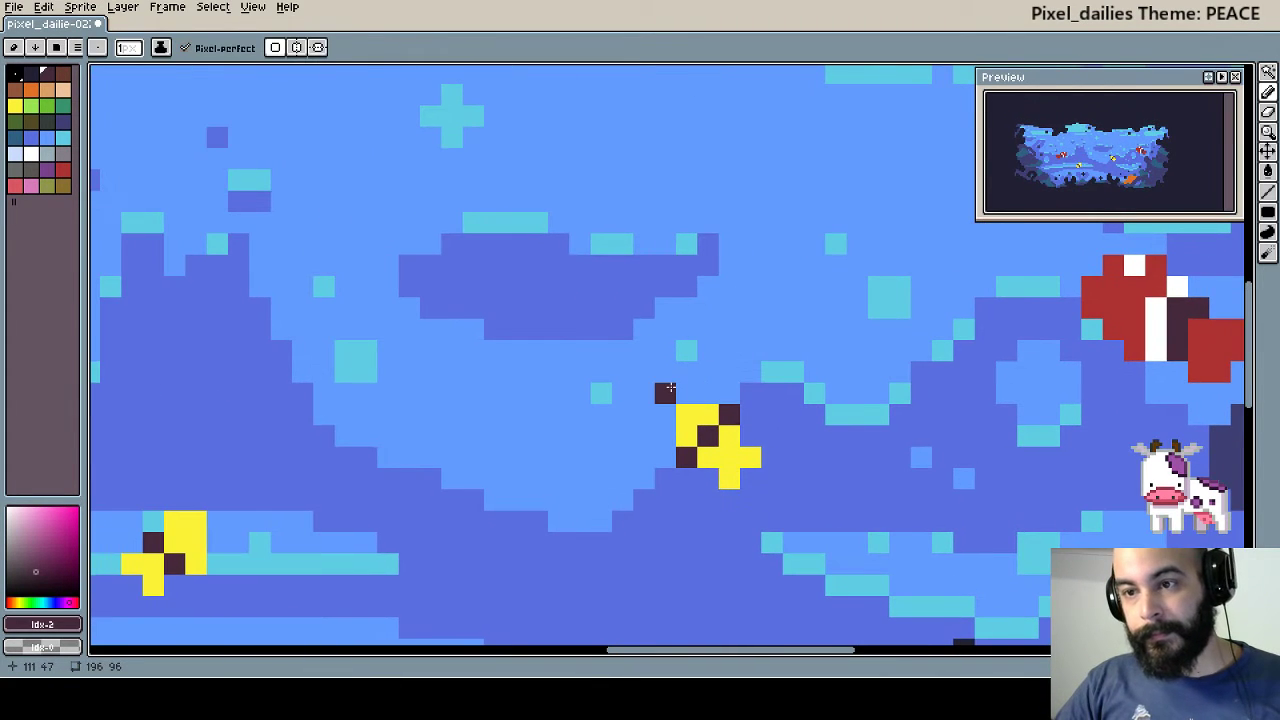
scroll(668, 390, "down", 1)
scroll(668, 390, "down", 1)
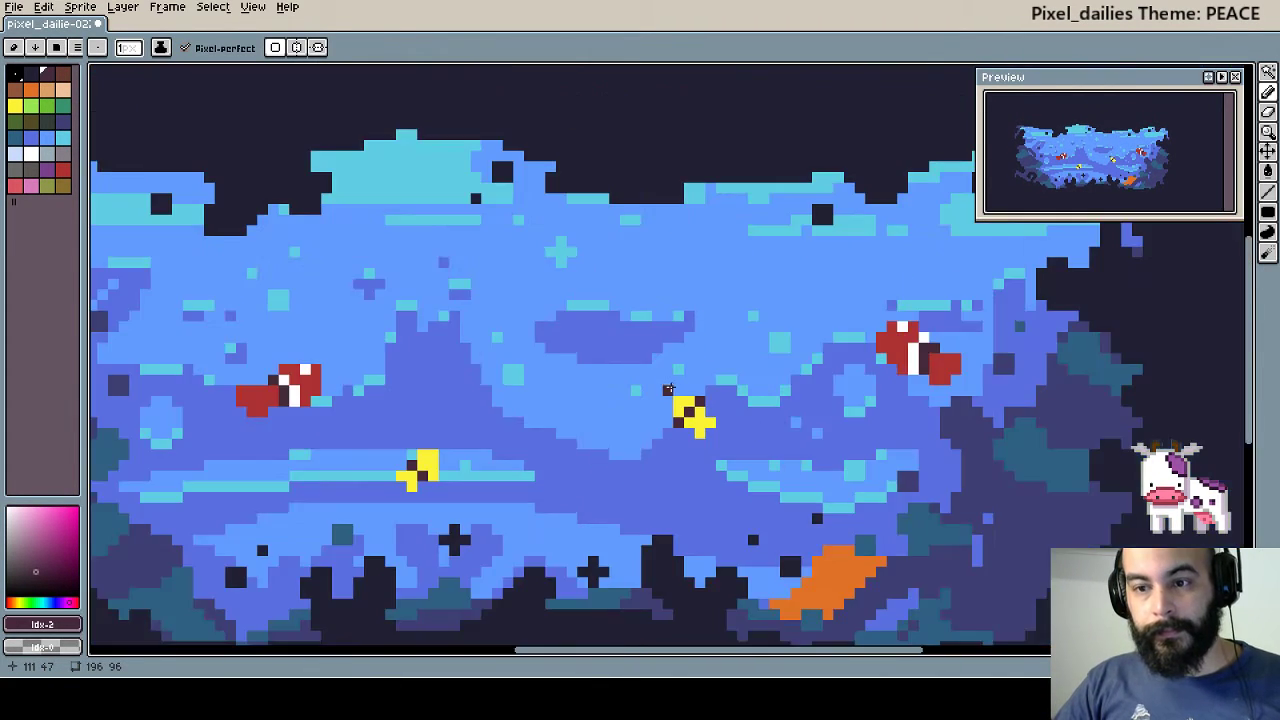
scroll(564, 346, "up", 1)
scroll(543, 349, "up", 1)
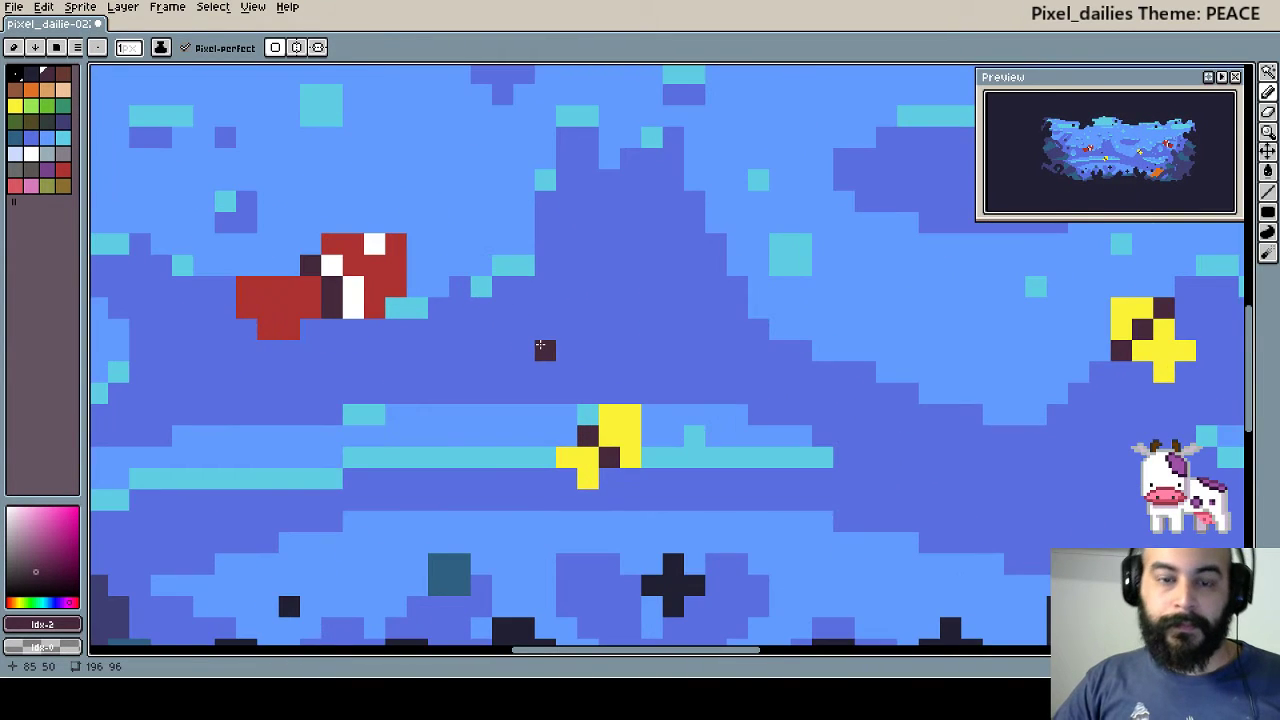
scroll(540, 344, "down", 4)
key("ctrl+s")
- Recentre on the whole scene and pick up the red fish's white colour
left_click_drag(614, 378, 747, 350)
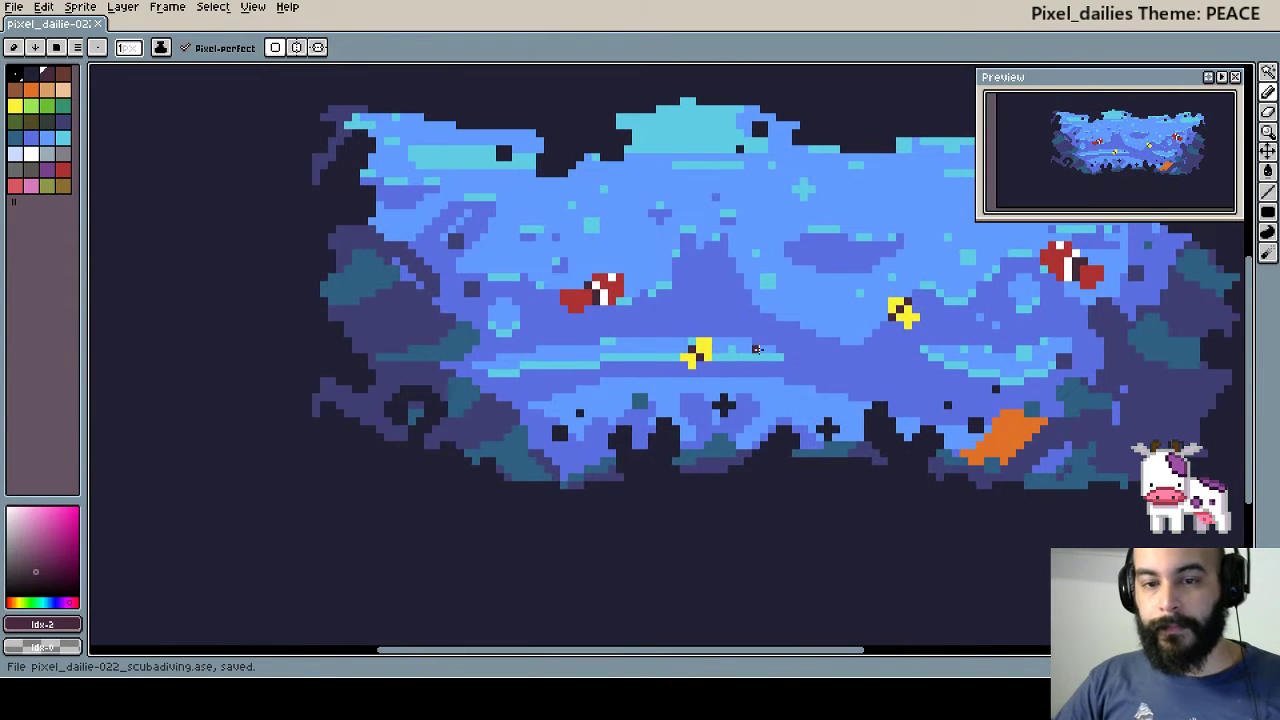
scroll(747, 350, "up", 3)
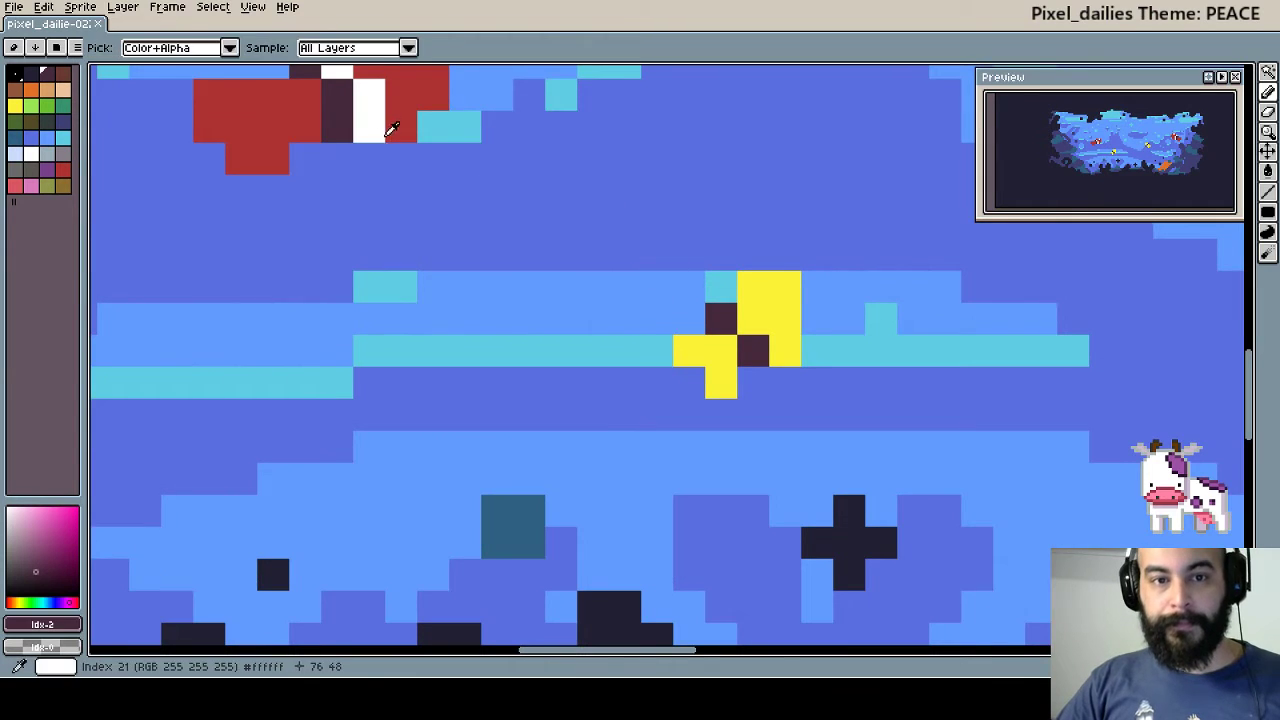
left_click(385, 124, "alt")
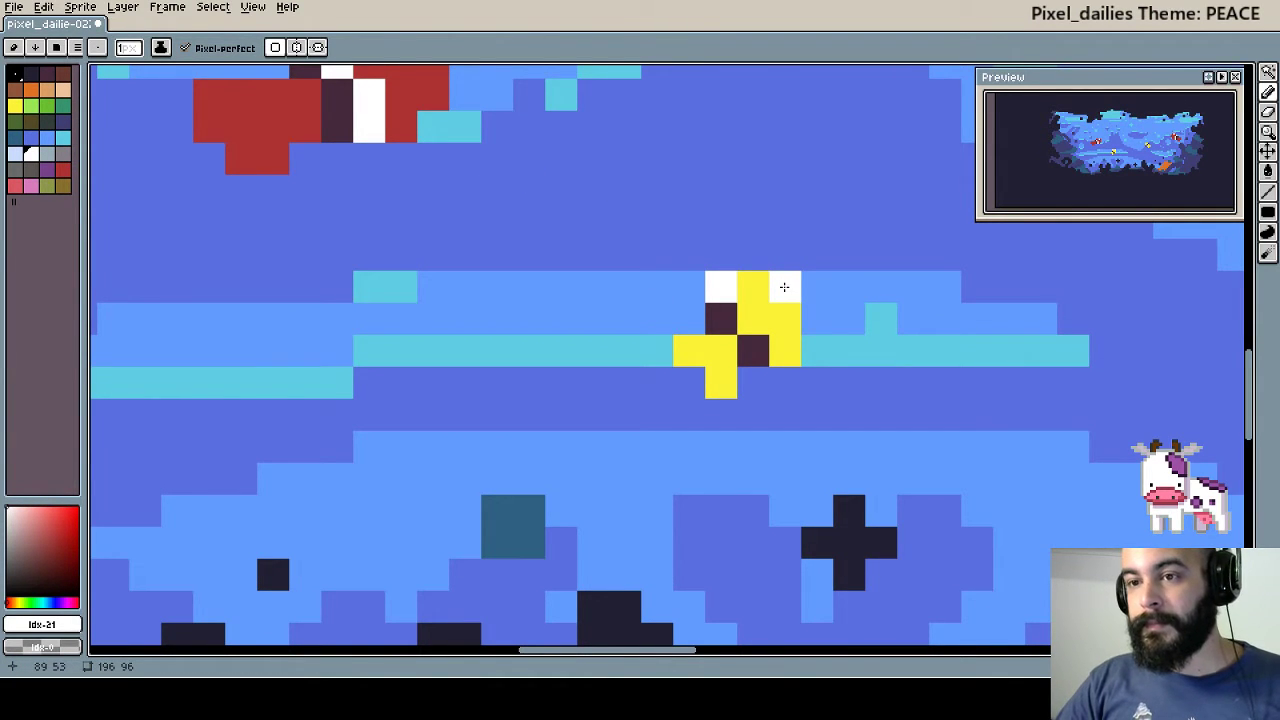
scroll(594, 354, "down", 2)
scroll(599, 363, "down", 1)
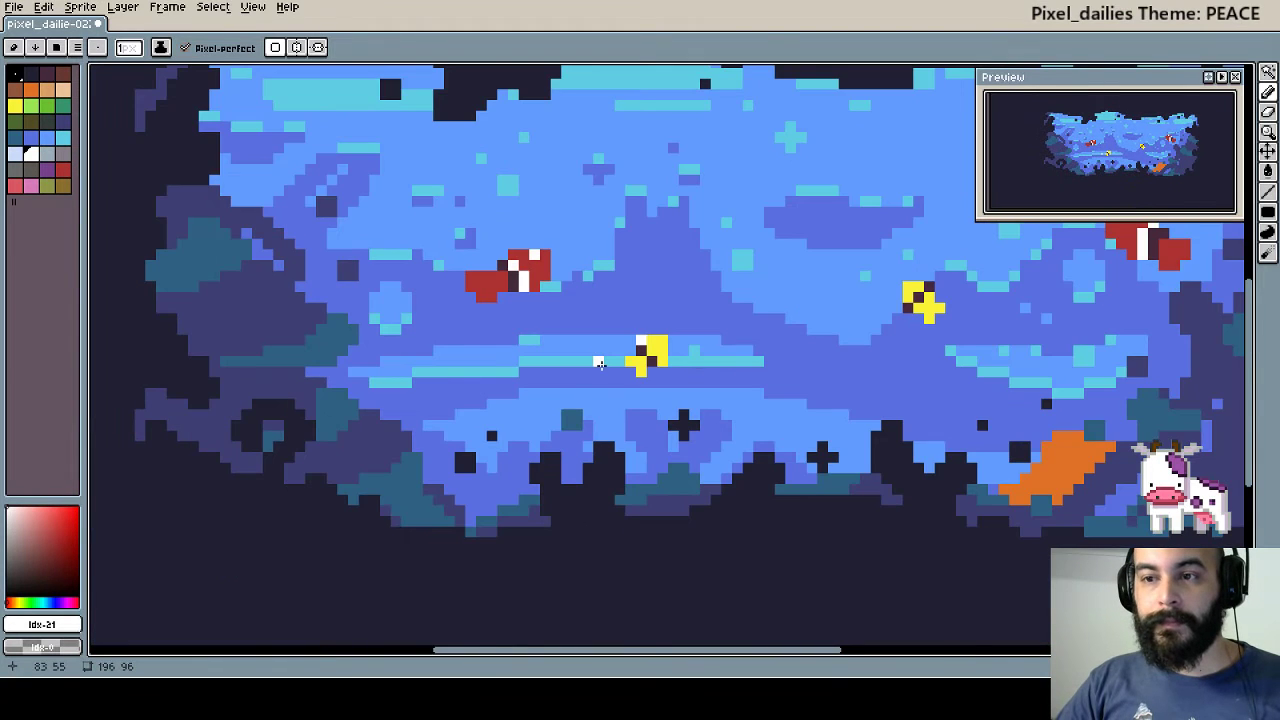
scroll(599, 363, "down", 1)
scroll(600, 364, "down", 1)
scroll(673, 382, "up", 1)
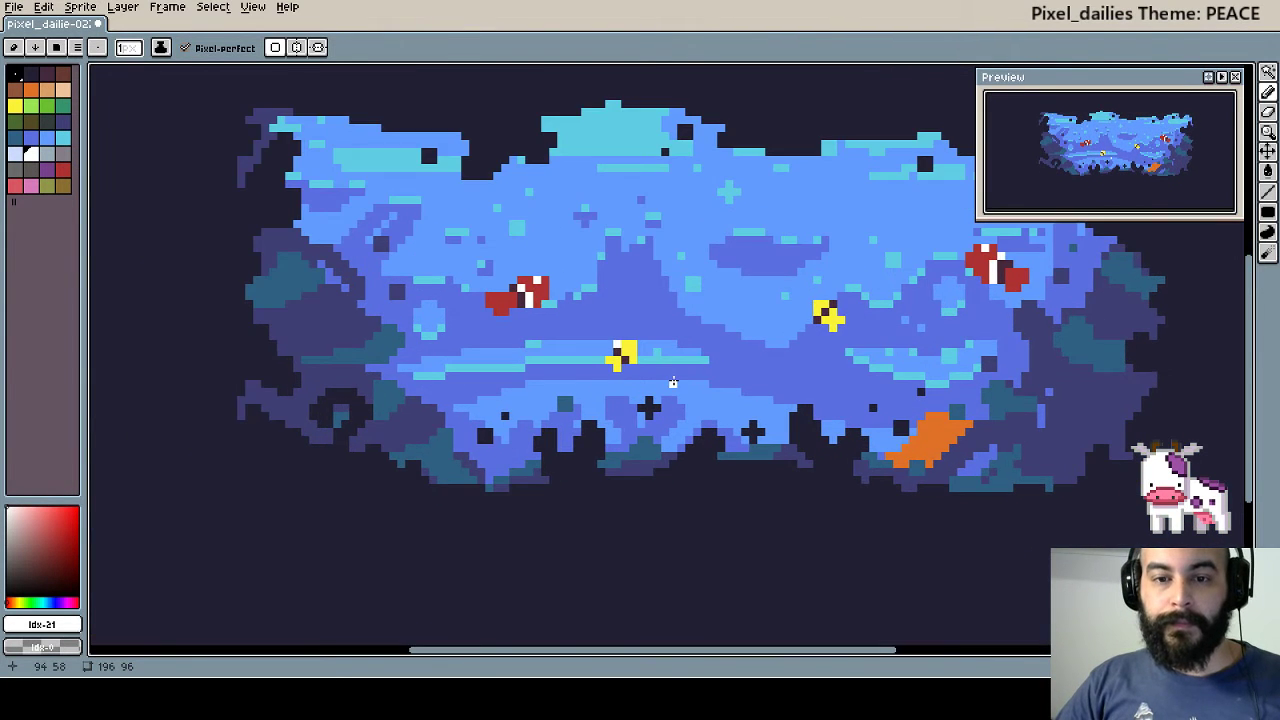
scroll(673, 380, "up", 1)
scroll(673, 378, "up", 1)
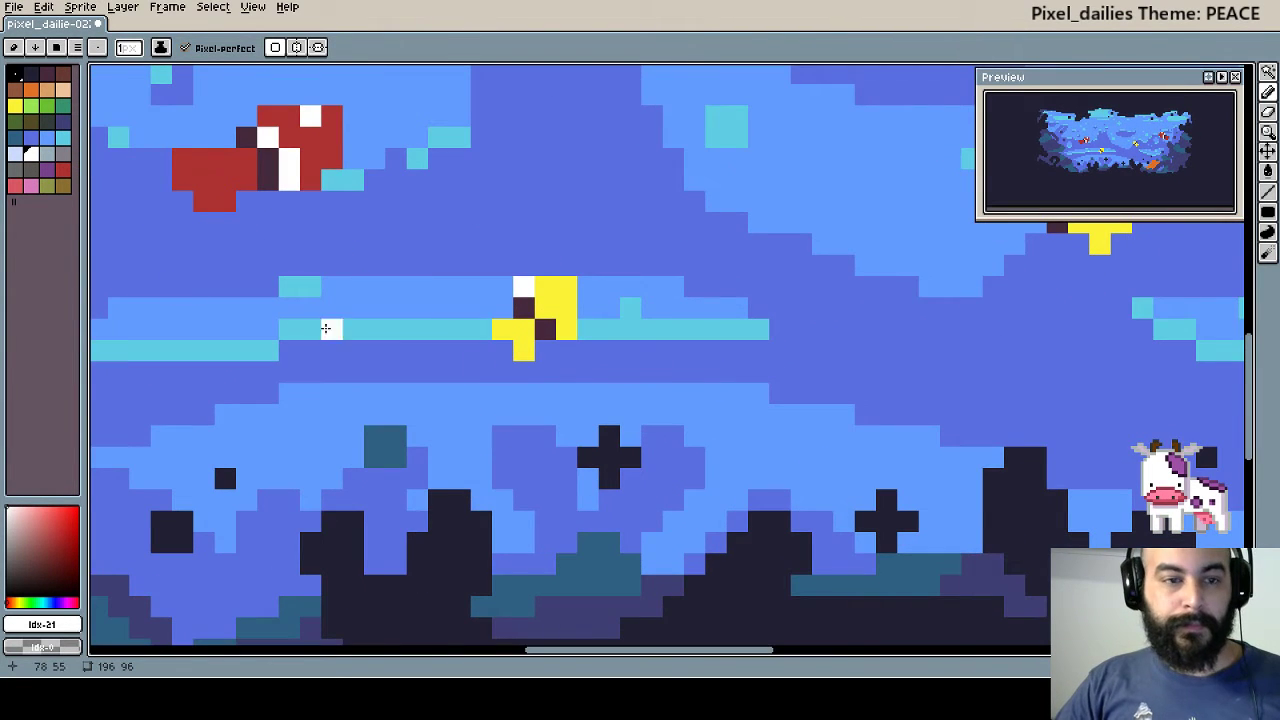
- Try dark, olive and teal-green drawing colours from the palette
left_click(46, 121)
left_click_drag(371, 200, 242, 280)
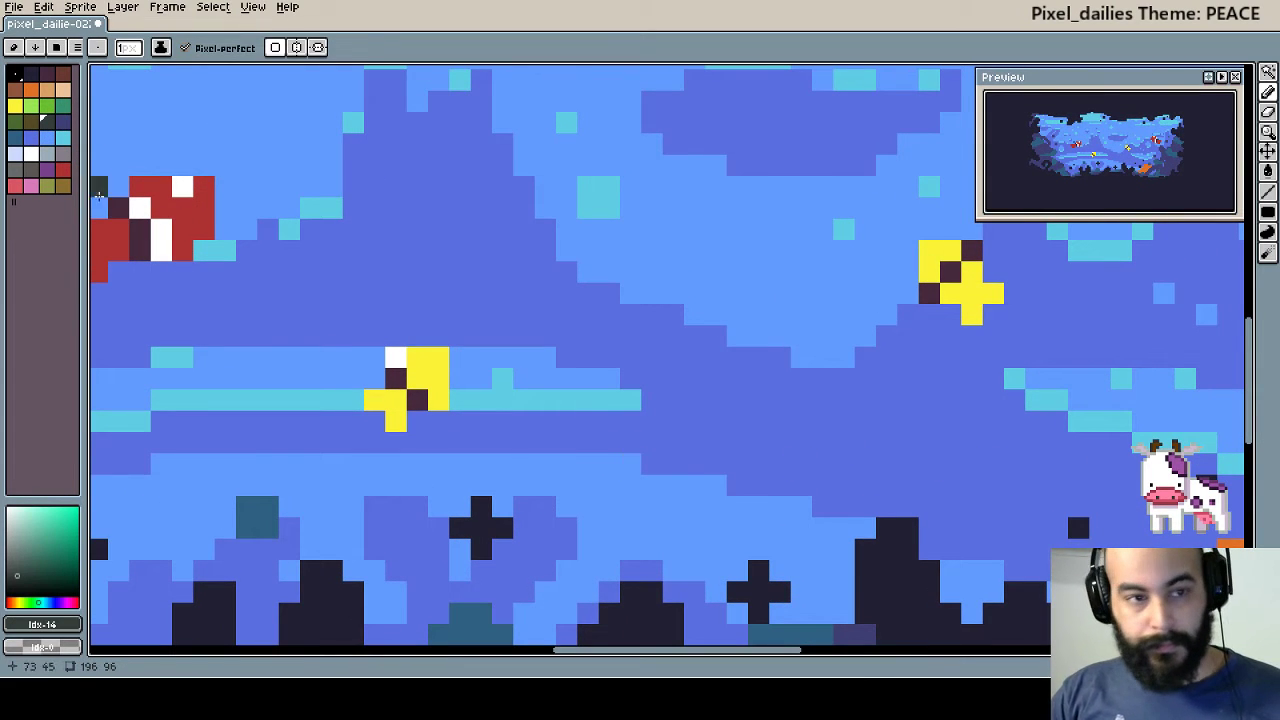
left_click(30, 121)
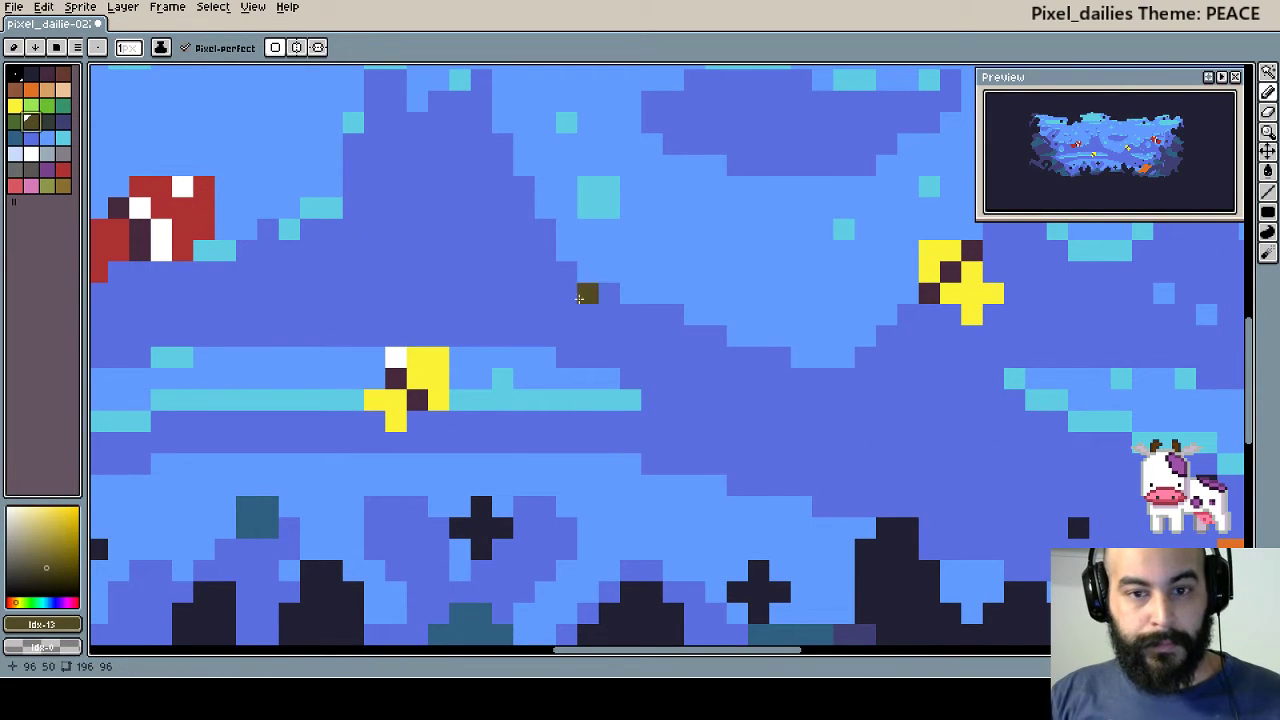
left_click(64, 108)
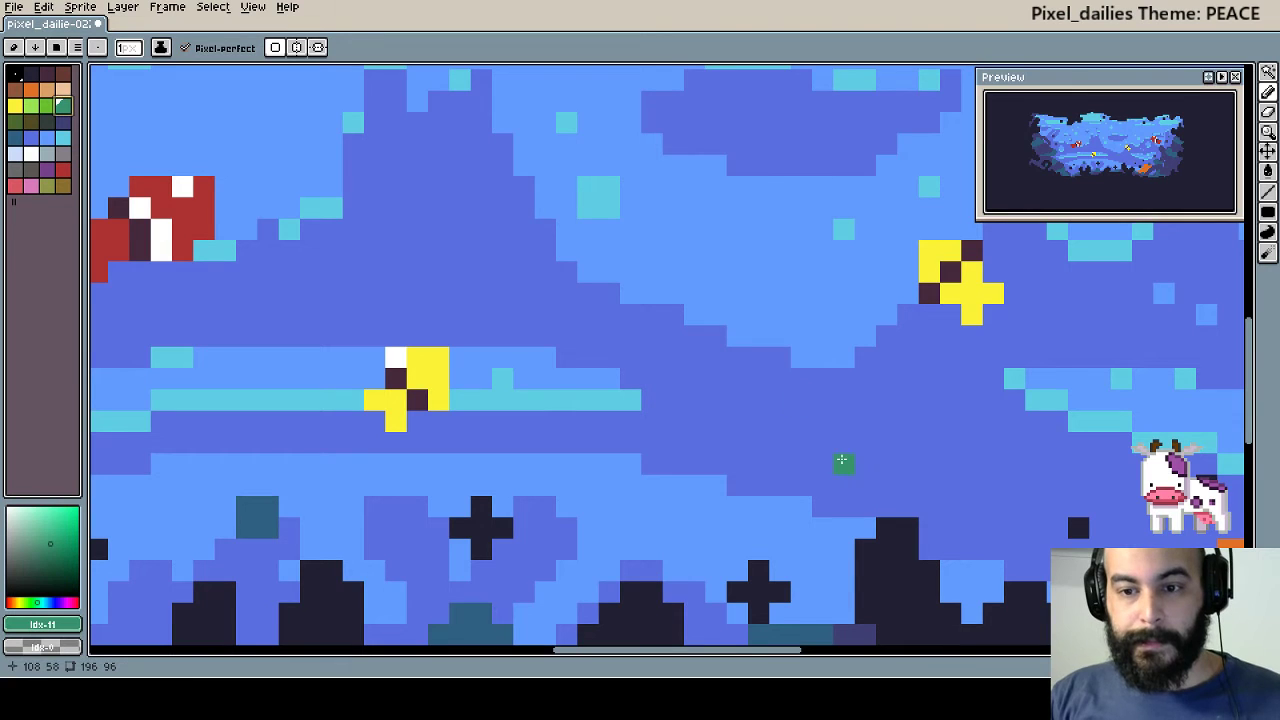
- Paint a curving olive seaweed strand down over the left seabed rocks
left_click(30, 121)
mouse_move(595, 400)
left_mouse_down()
mouse_move(1030, 400)
mouse_move(1086, 363)
left_mouse_up()
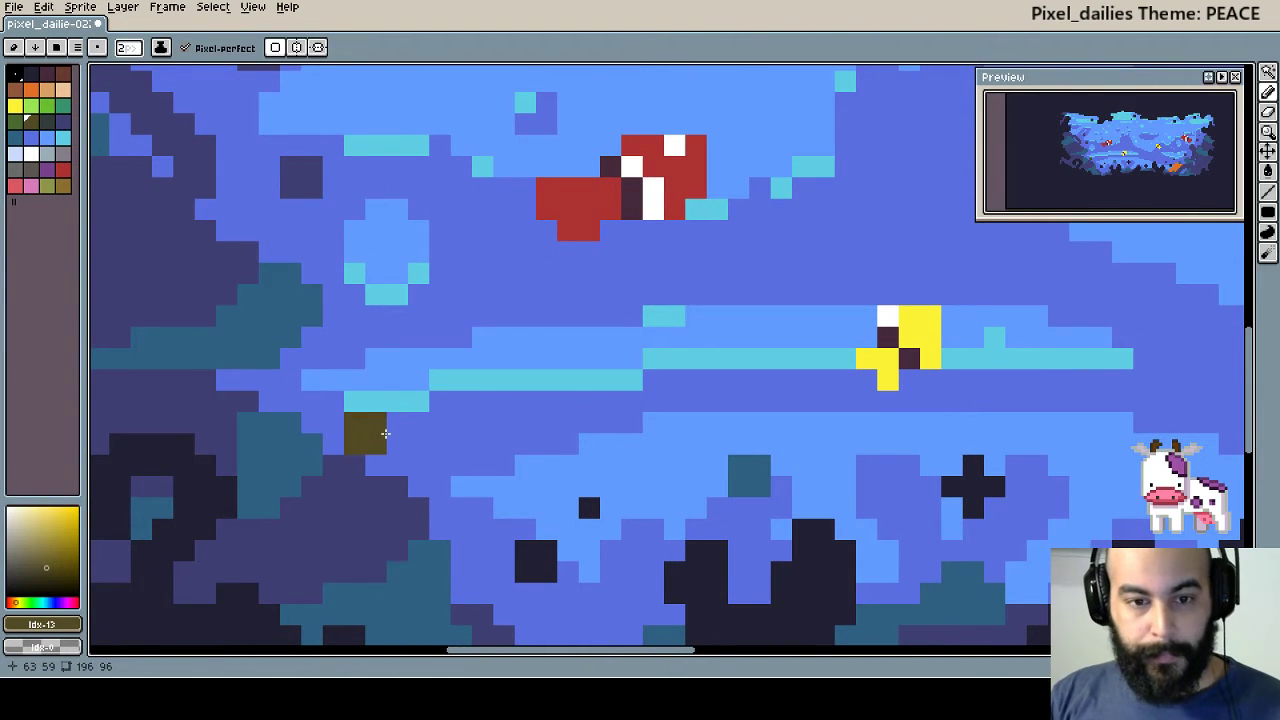
mouse_move(344, 410)
left_mouse_down()
mouse_move(652, 440)
mouse_move(665, 403)
left_mouse_up()
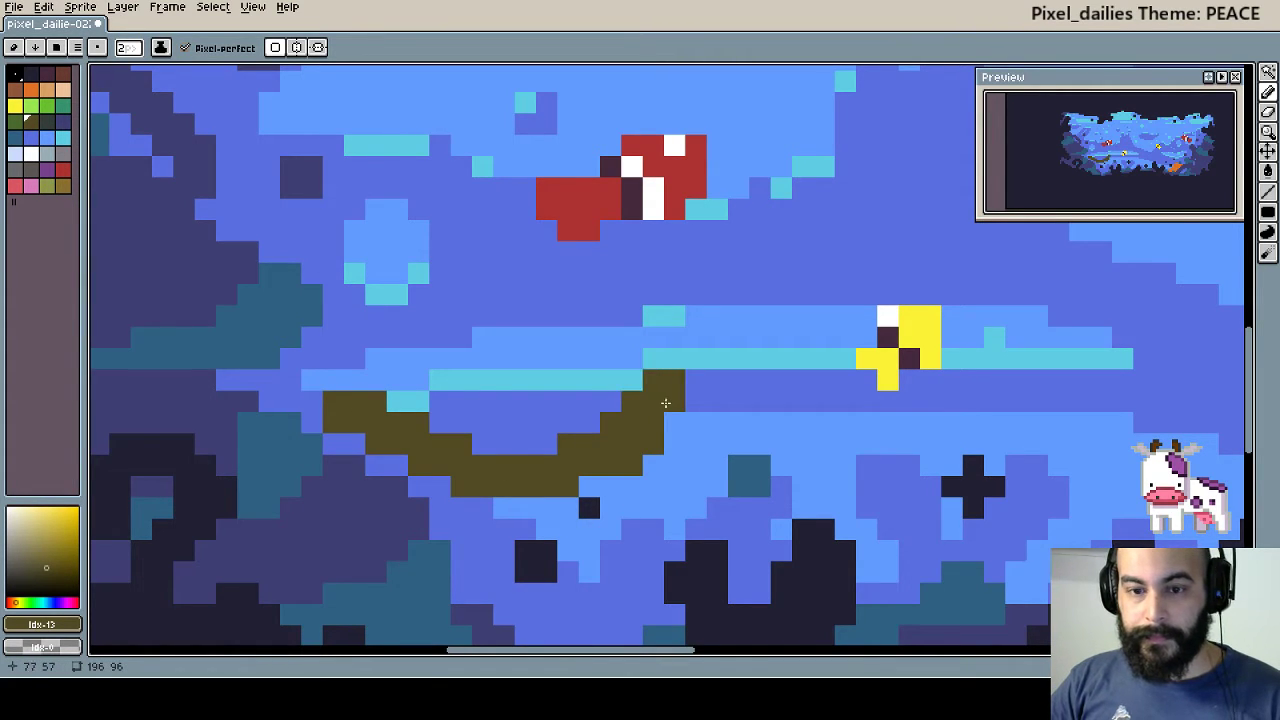
left_click(652, 510)
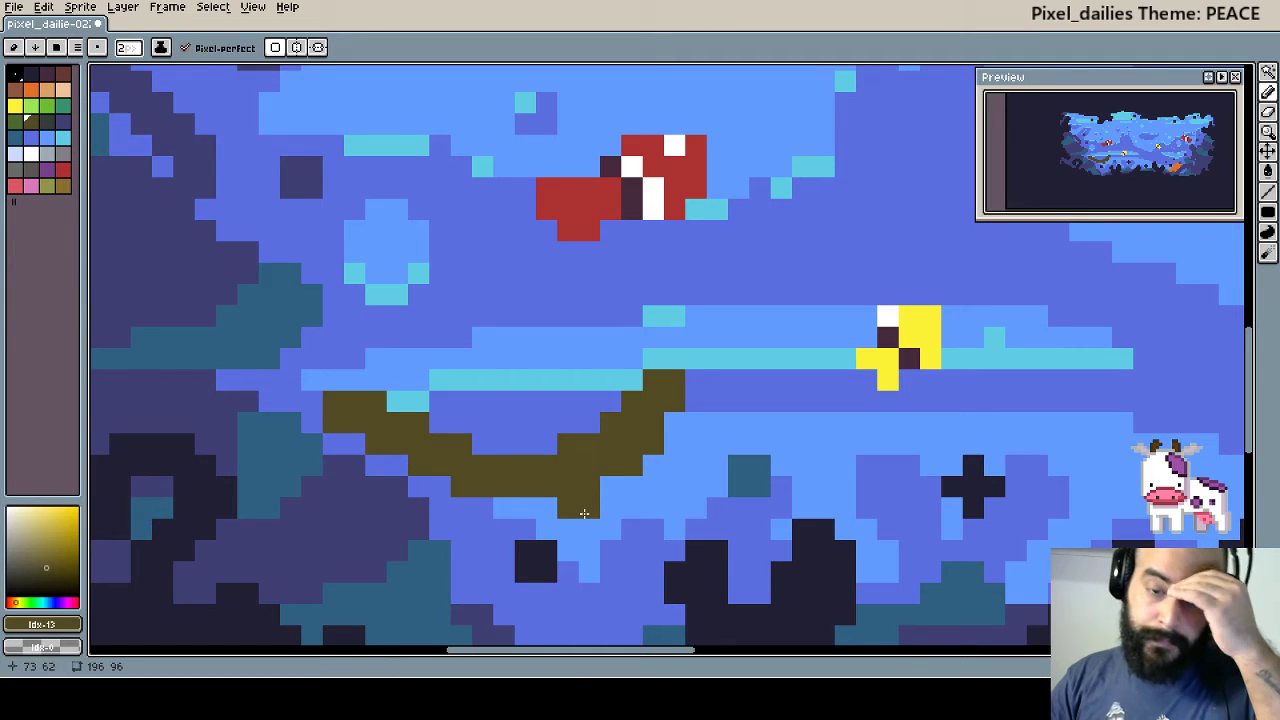
left_click_drag(349, 403, 256, 532)
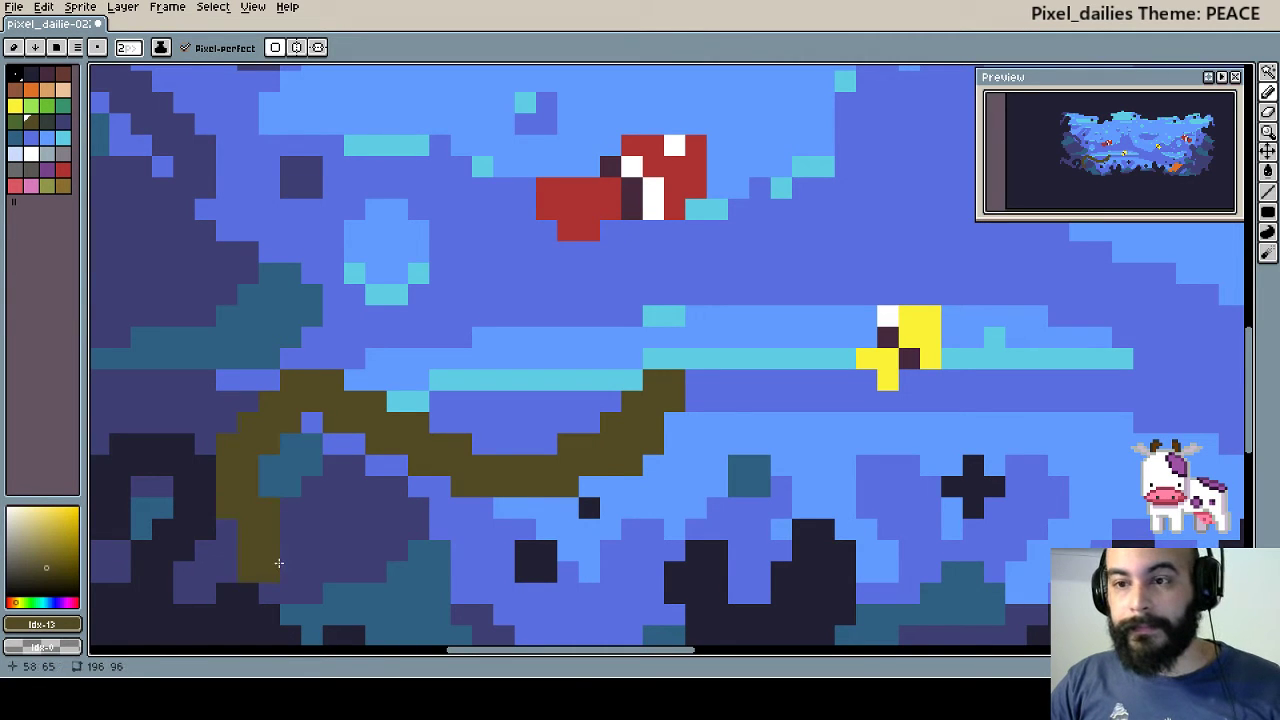
- Retouch the rock pixels beside the strand in lighter teal
scroll(301, 529, "down", 1)
scroll(301, 529, "right", 1)
scroll(305, 529, "down", 1)
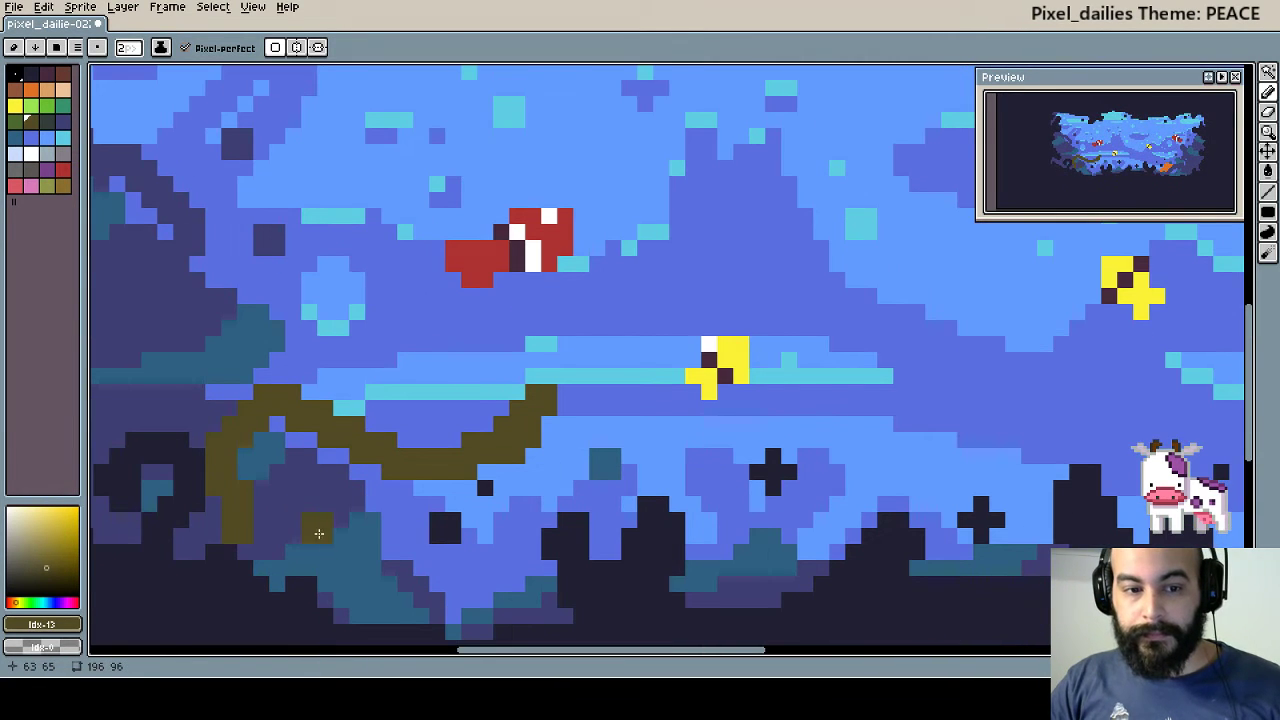
left_click(261, 490)
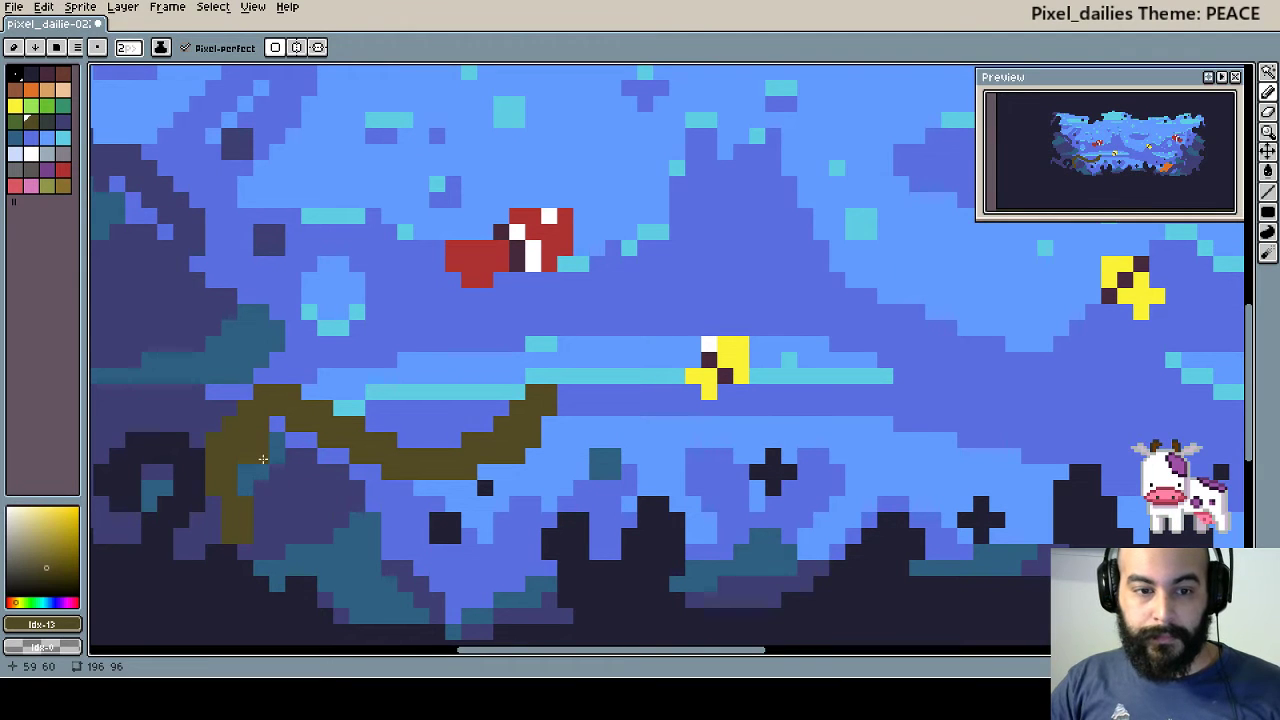
left_click(260, 455)
left_click(270, 448)
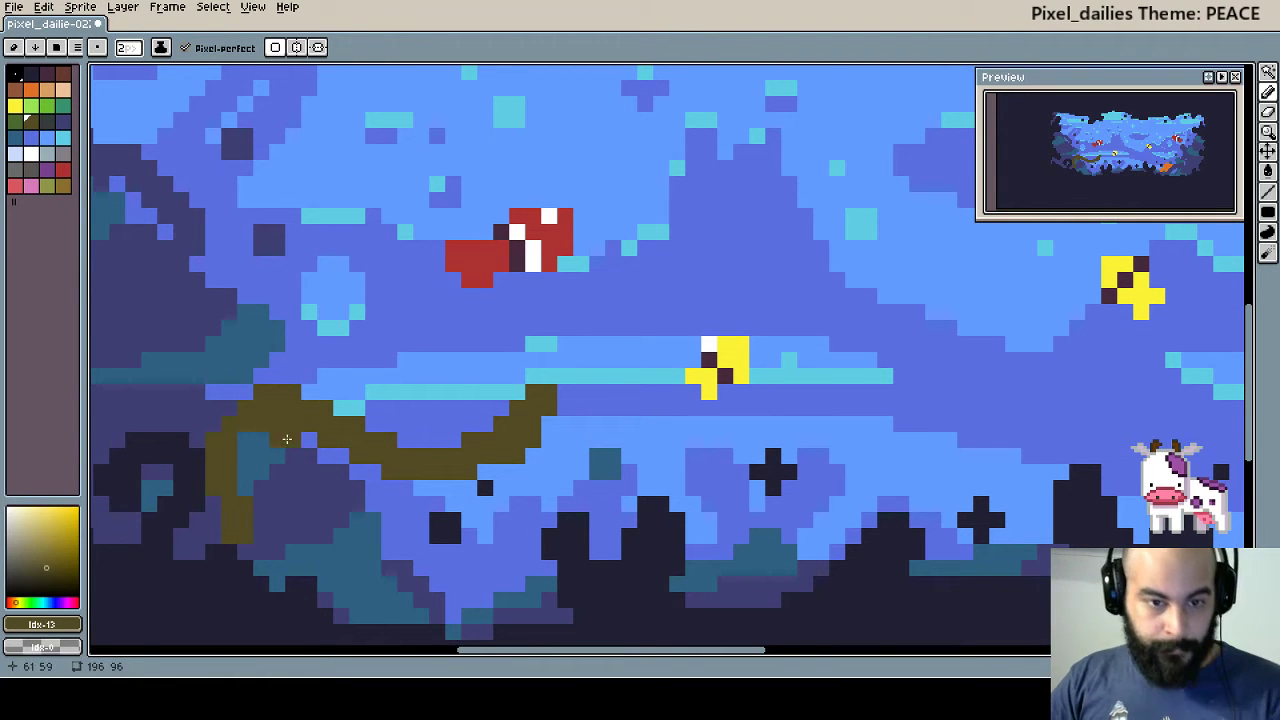
left_click(289, 433)
left_click(275, 440)
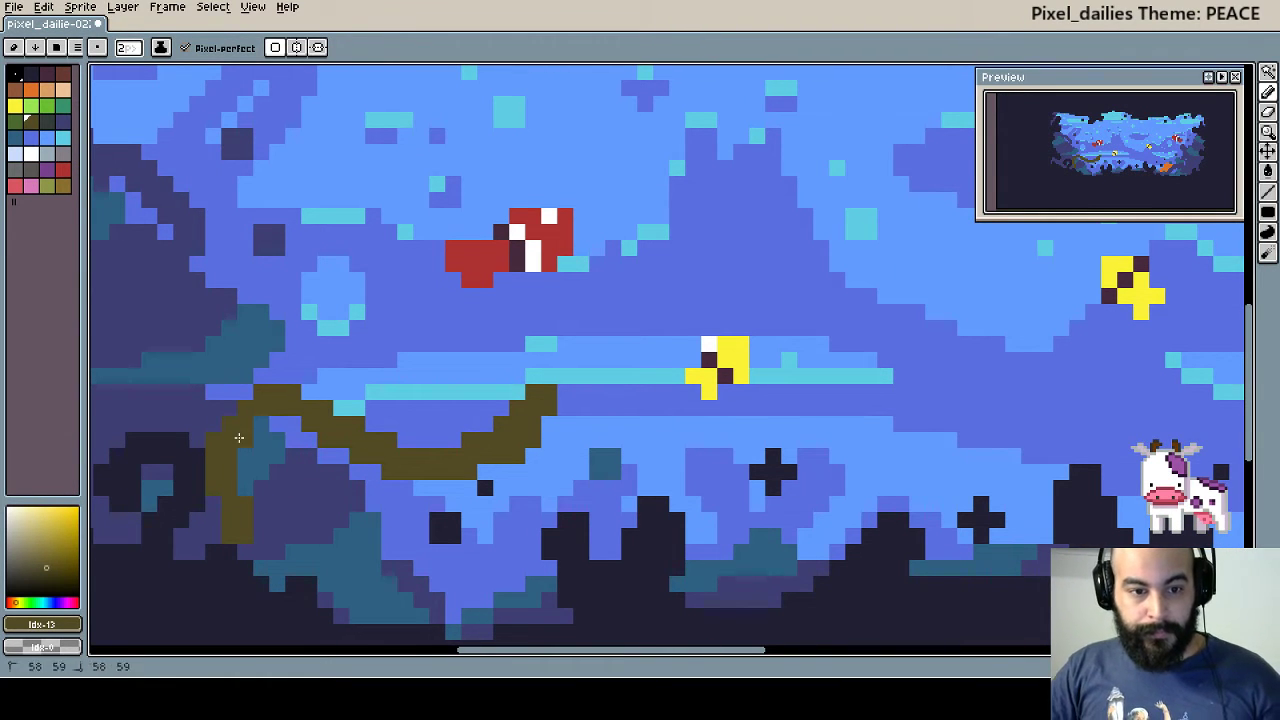
left_click_drag(238, 437, 242, 445)
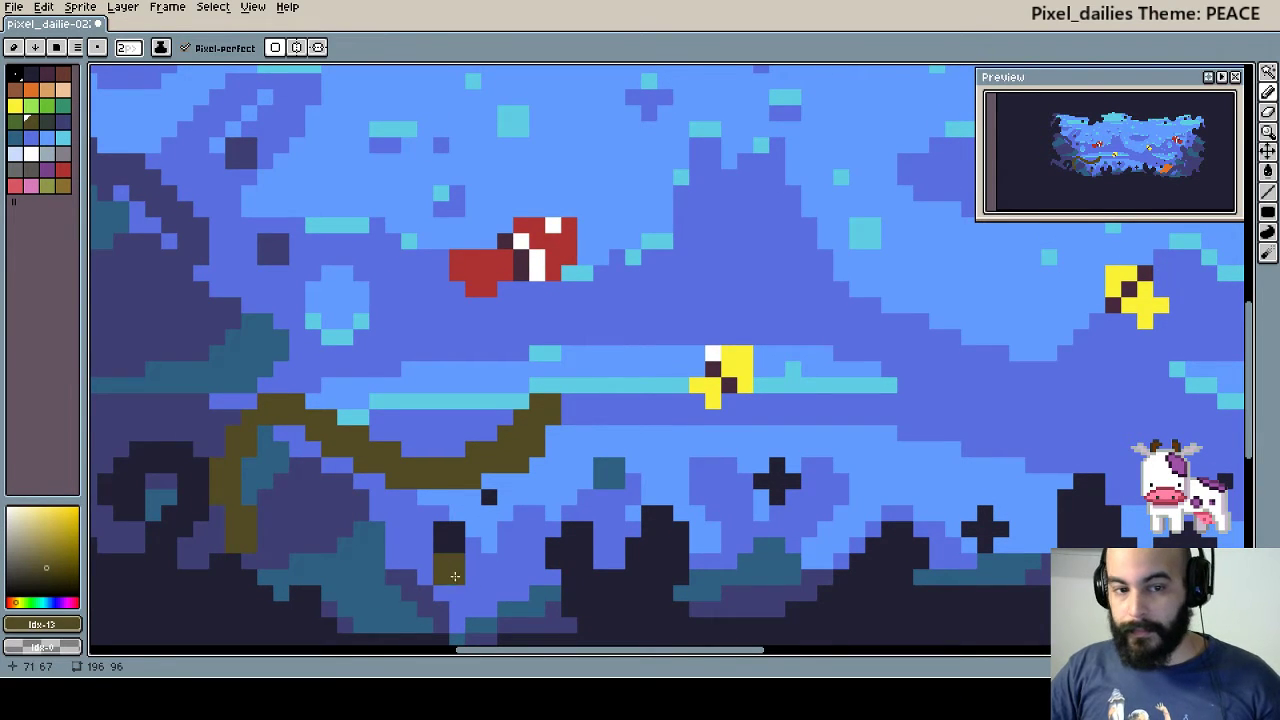
- Close the gap along the brown strand's lower row and extend it one pixel right
scroll(390, 540, "up", 1)
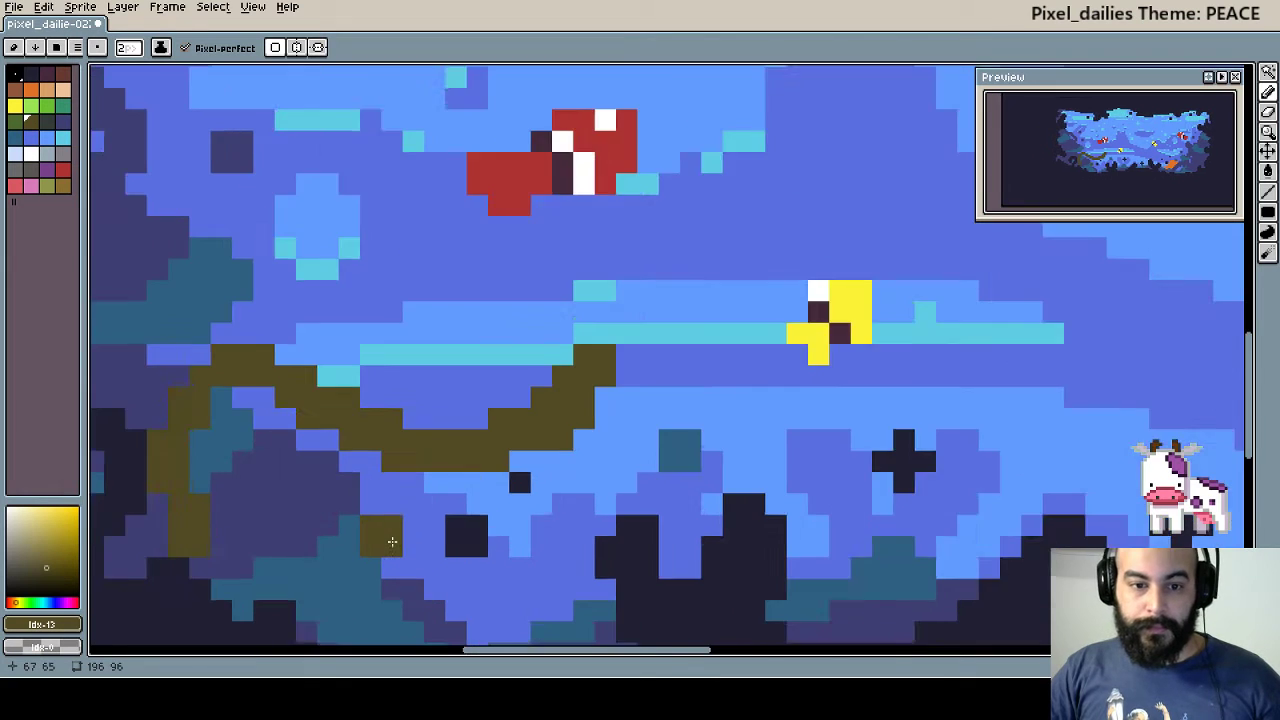
scroll(392, 541, "up", 1)
left_click_drag(392, 541, 686, 586)
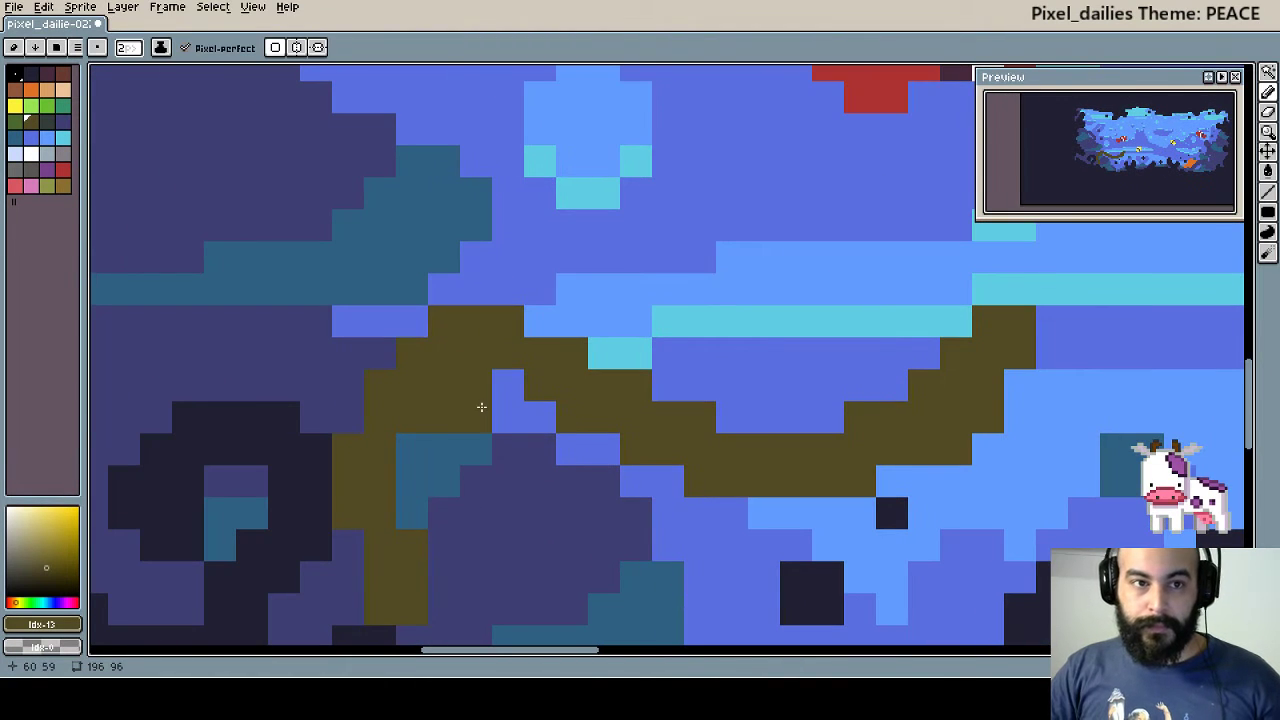
left_click_drag(320, 128, 150, 73)
left_click_drag(523, 294, 408, 217)
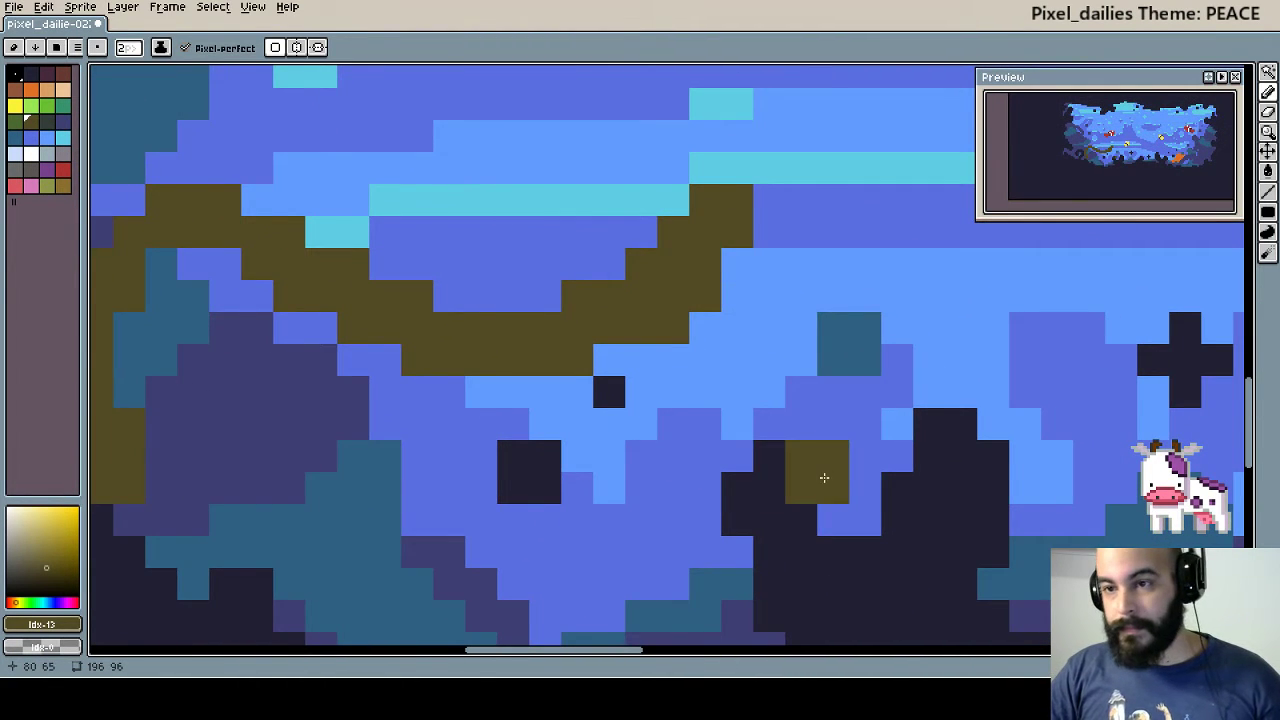
left_click_drag(846, 472, 608, 468)
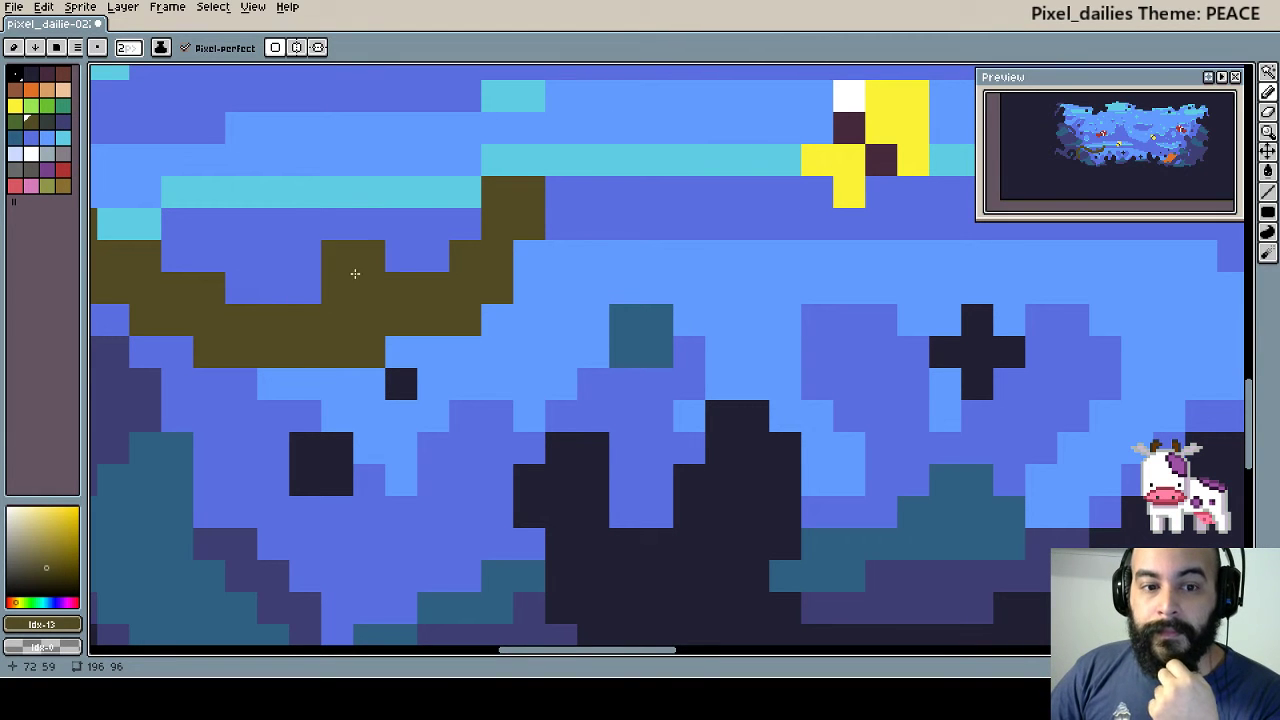
mouse_move(354, 271)
left_mouse_down()
mouse_move(253, 272)
mouse_move(966, 271)
left_mouse_up()
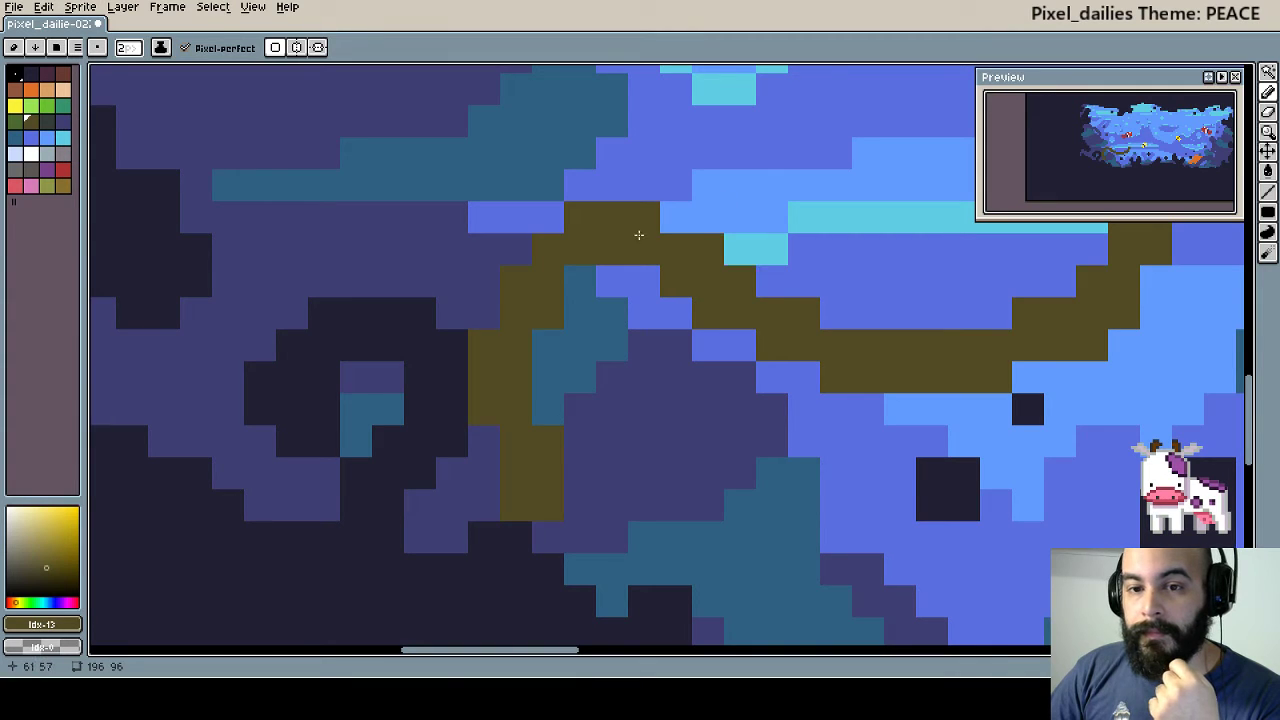
left_click(674, 218)
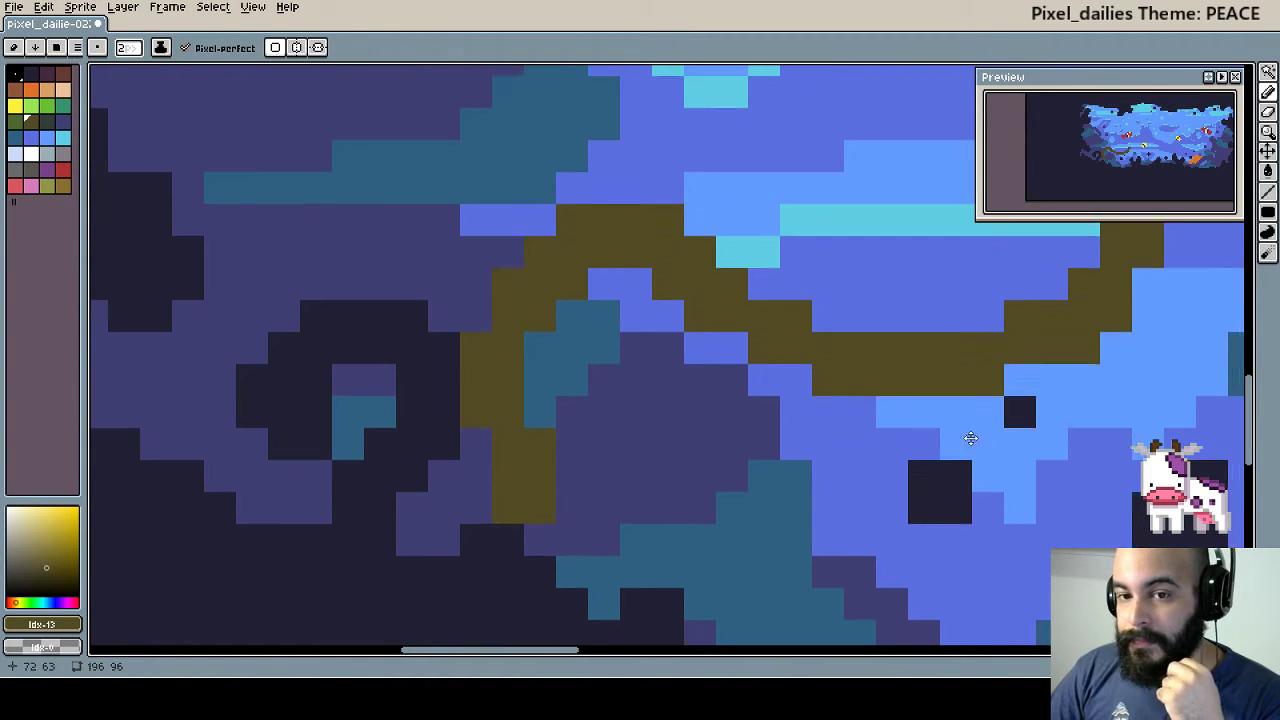
left_click_drag(577, 282, 454, 327)
scroll(1005, 472, "down", 2)
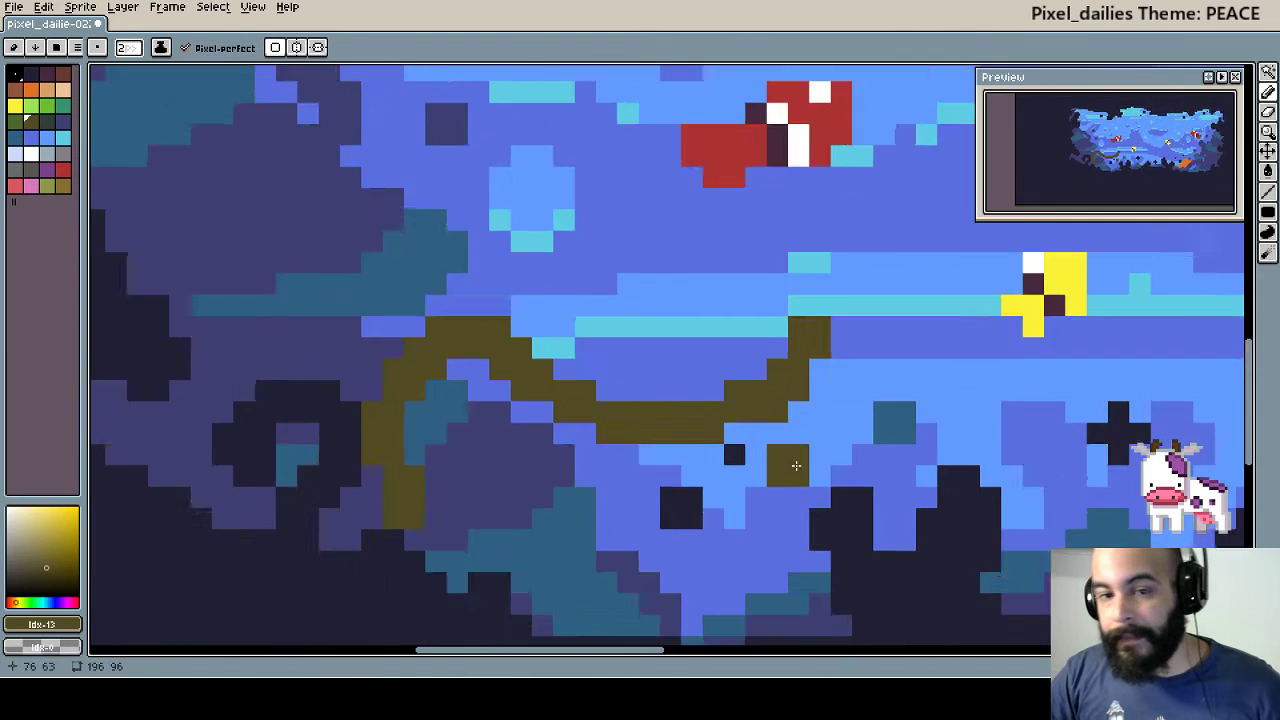
scroll(790, 465, "down", 2)
scroll(797, 437, "up", 2)
scroll(797, 437, "up", 1)
scroll(797, 437, "down", 1)
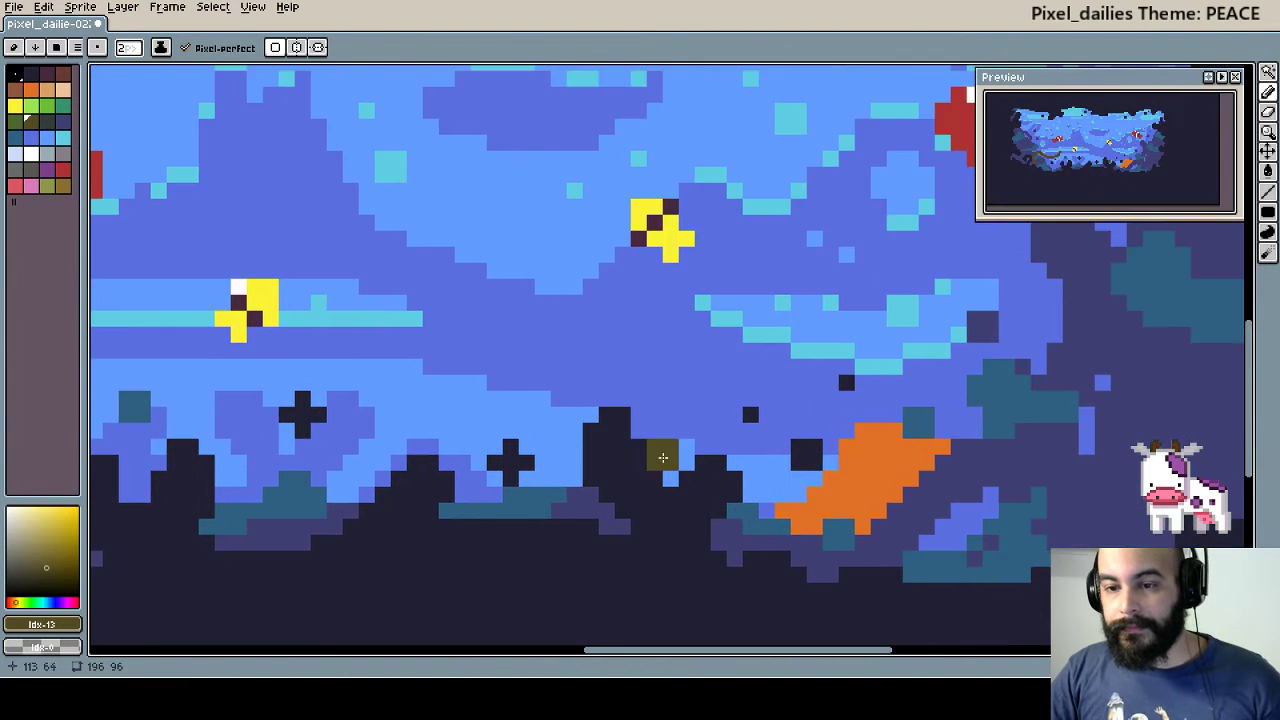
scroll(660, 449, "down", 1)
scroll(1033, 465, "up", 1)
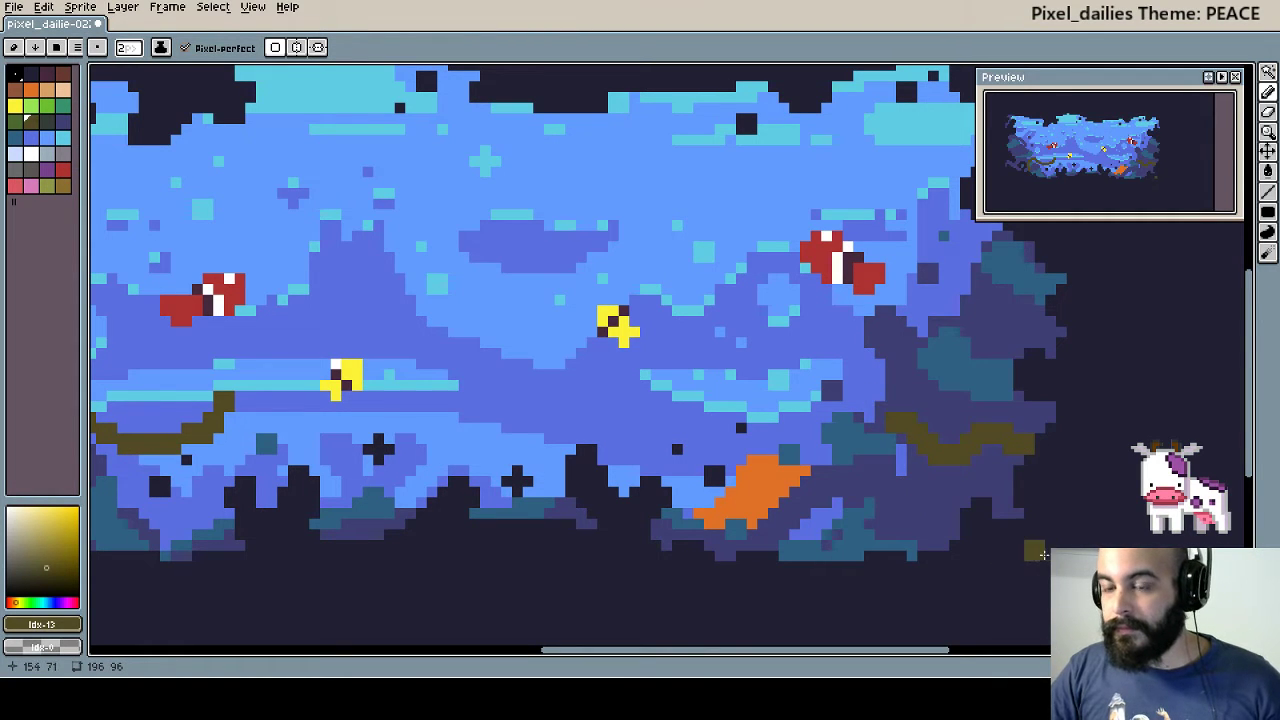
- Select the orange seabed patch with the Magic Wand and delete it
left_click_drag(407, 499, 567, 526)
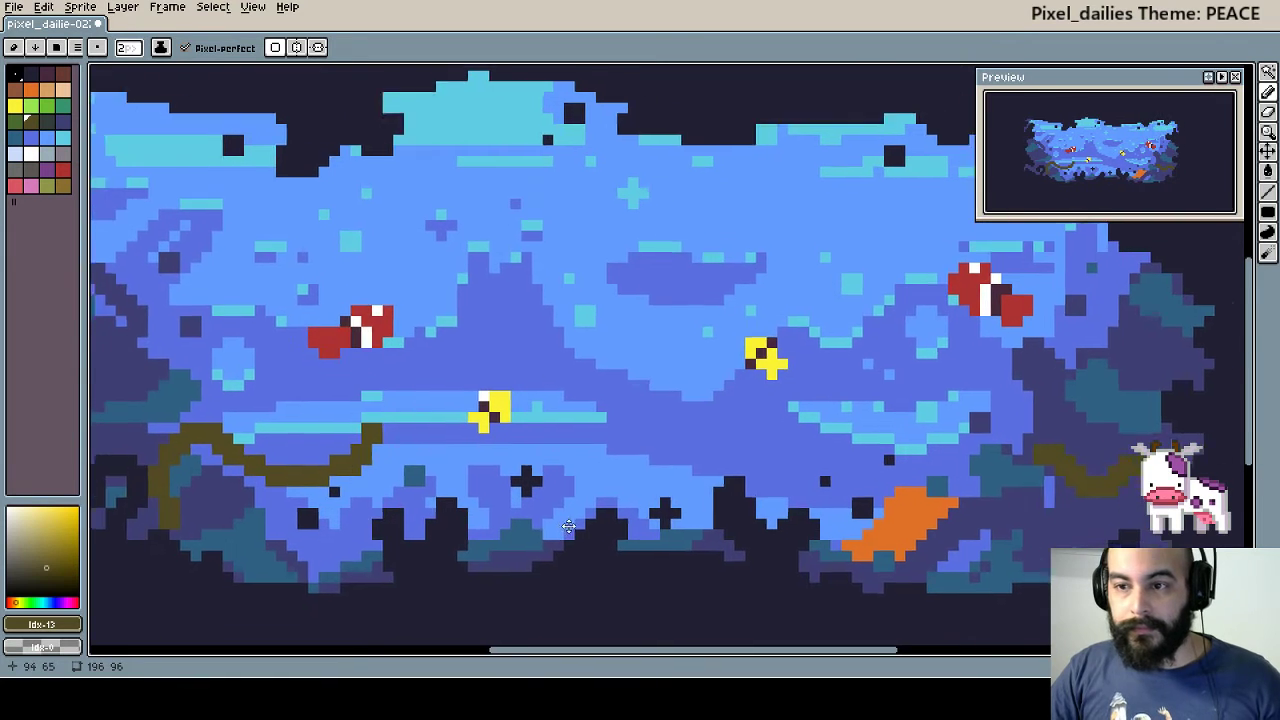
scroll(590, 510, "down", 1)
scroll(620, 490, "down", 1)
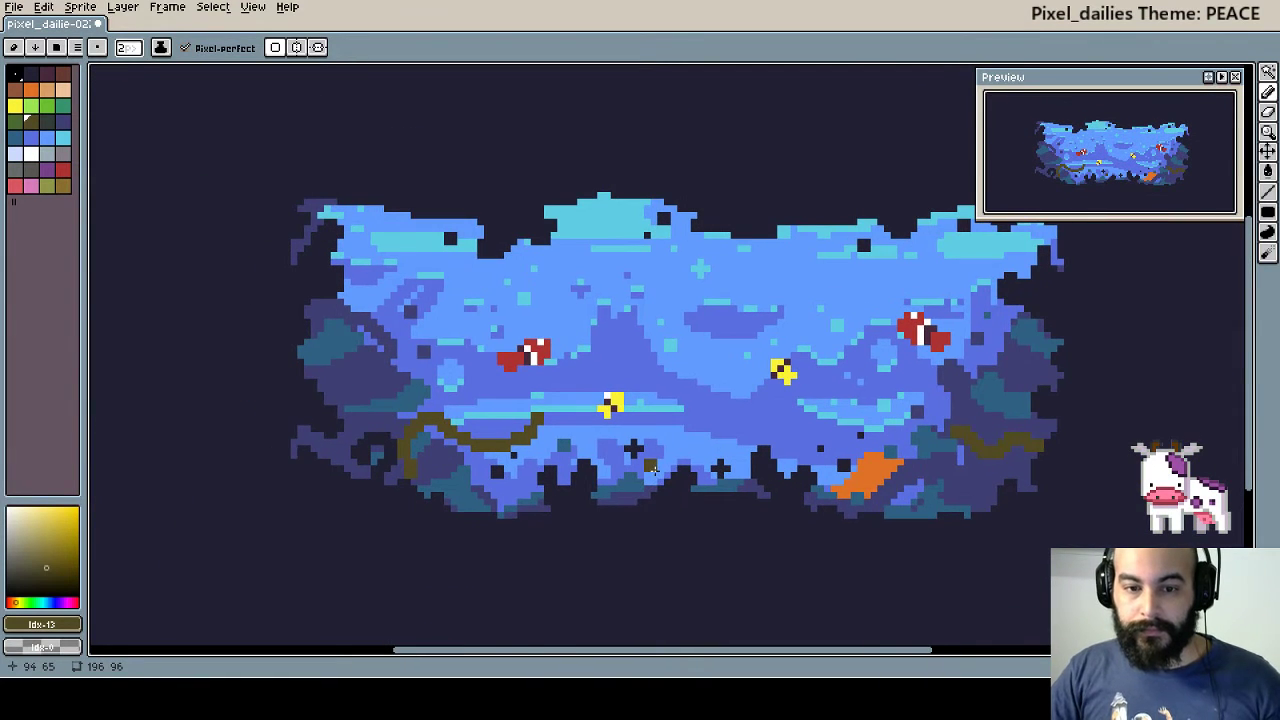
scroll(439, 508, "up", 1)
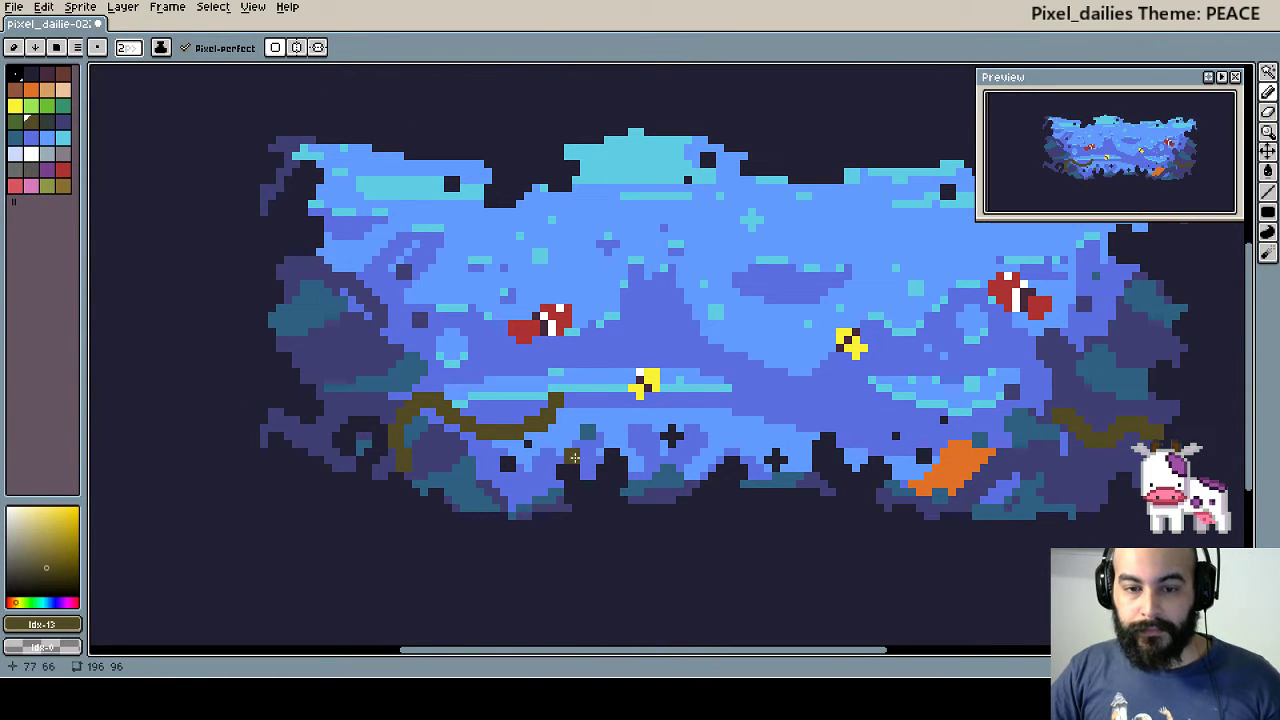
scroll(610, 445, "right", 1)
scroll(650, 428, "right", 2)
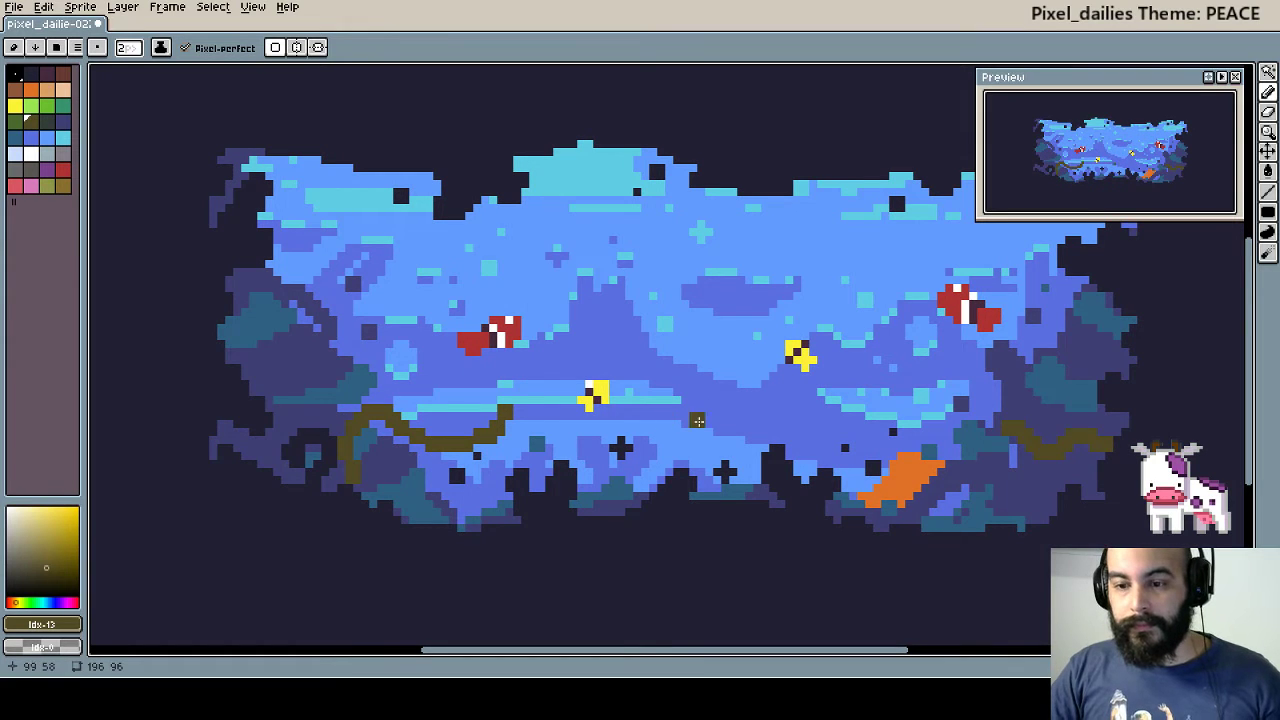
scroll(987, 487, "up", 1)
scroll(900, 480, "up", 1)
key("w")
left_click(858, 480)
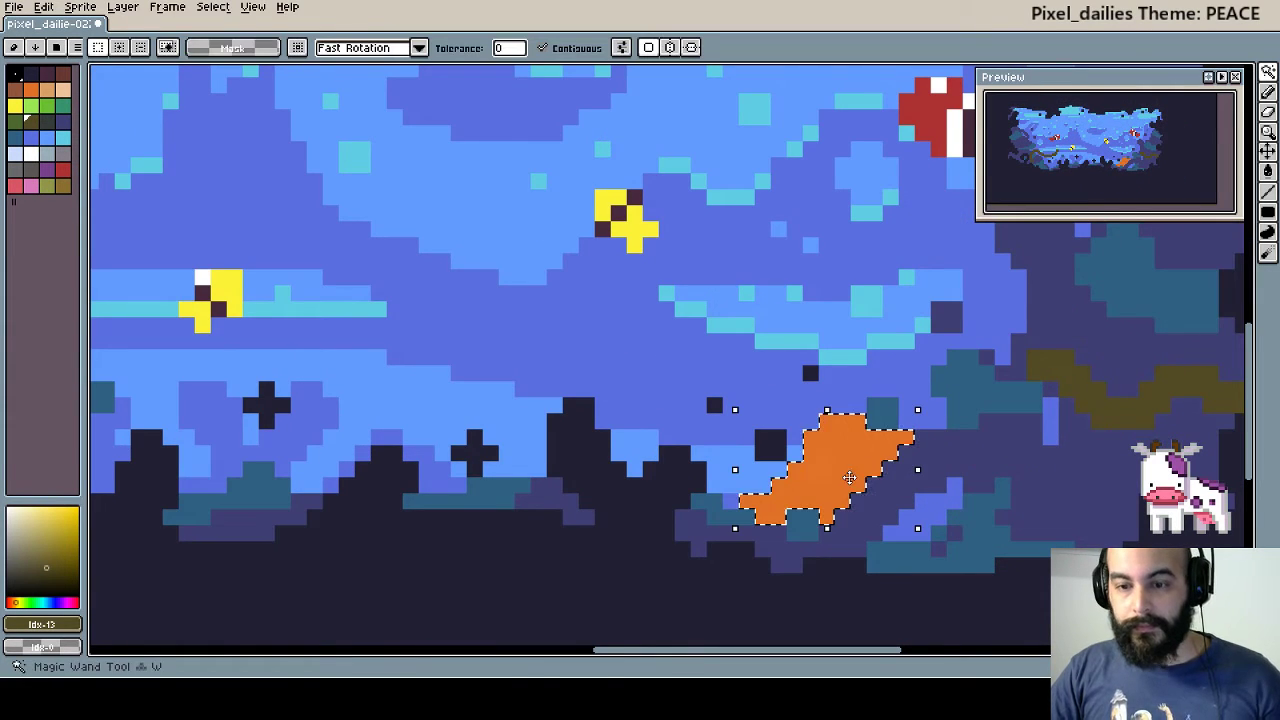
key("Delete")
- Return to the Pencil tool, then switch to the Eyedropper
scroll(557, 457, "left", 1)
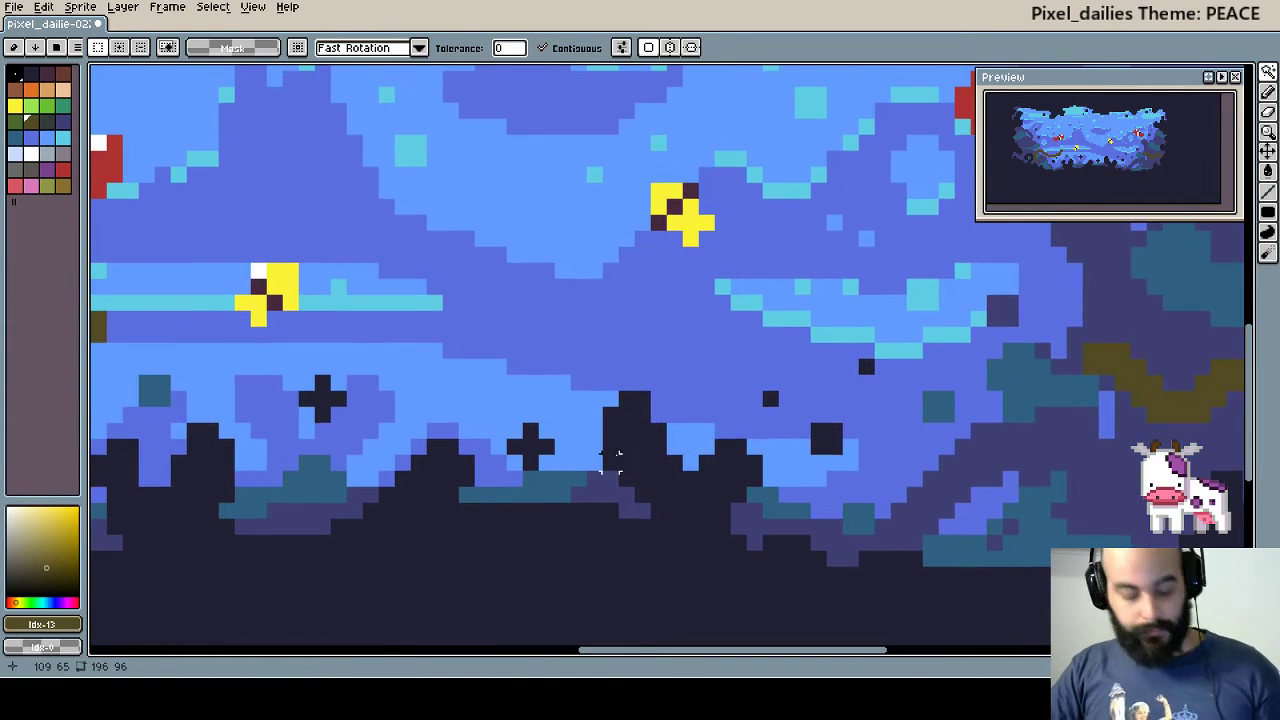
key("b")
scroll(595, 450, "down", 1)
scroll(620, 447, "down", 1)
scroll(671, 441, "left", 1)
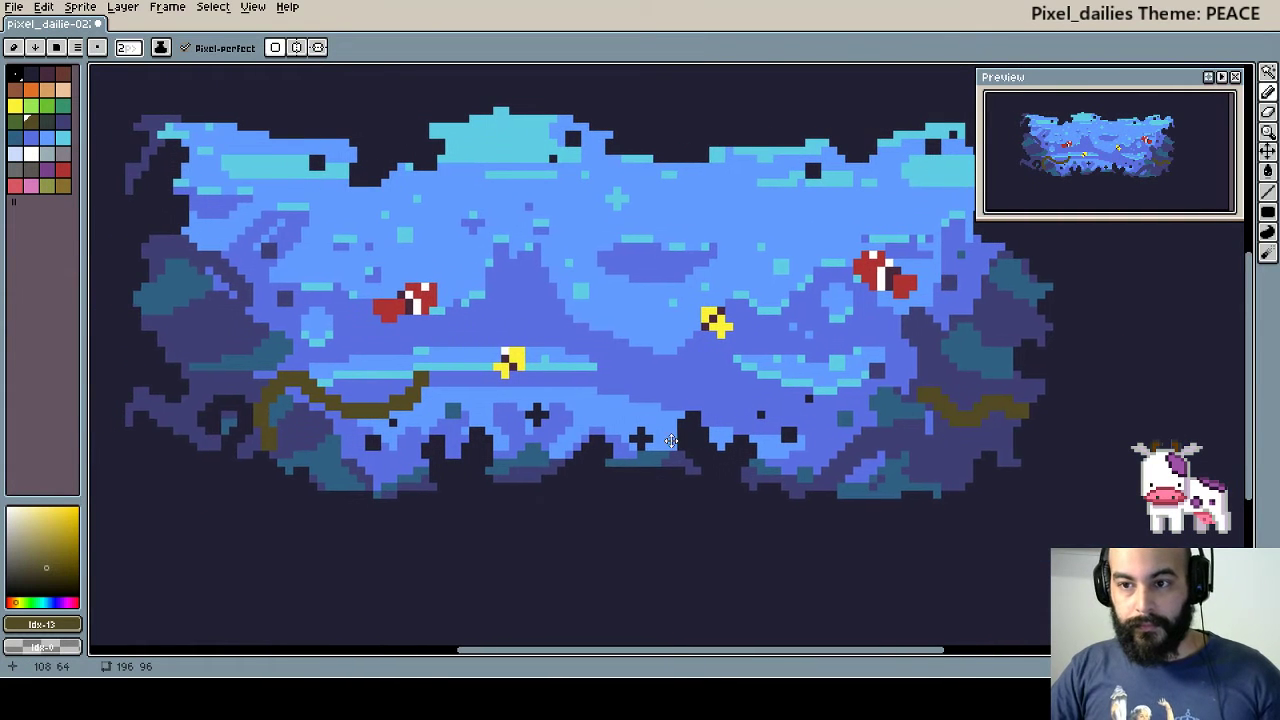
key("i")
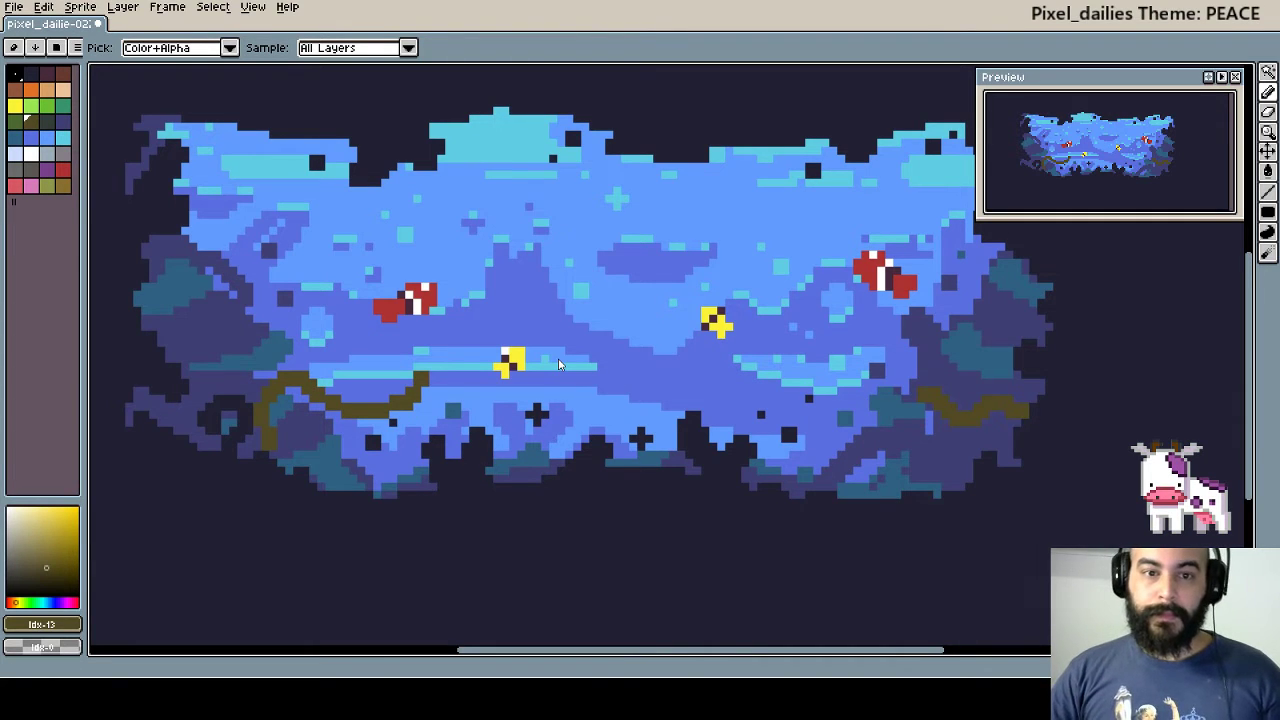
- Switch back to the Pencil and save the underwater scene with Ctrl+S
key("b")
scroll(660, 384, "down", 1)
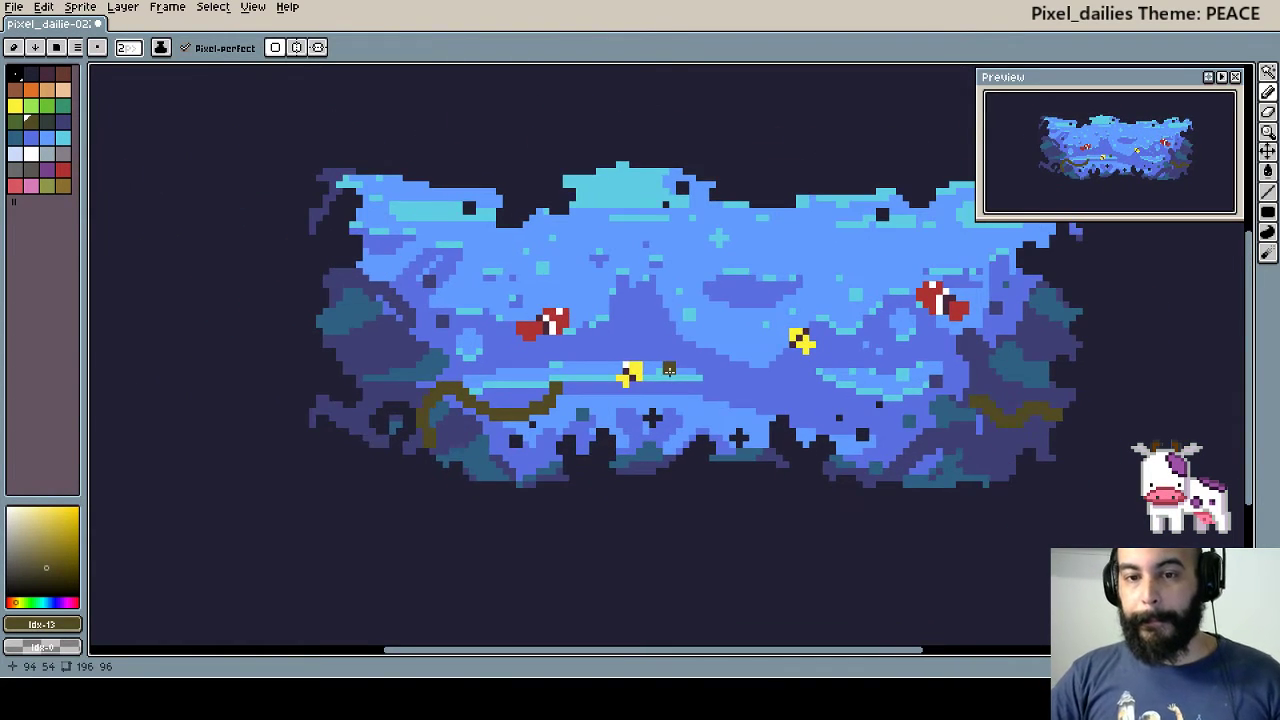
key("ctrl+s")
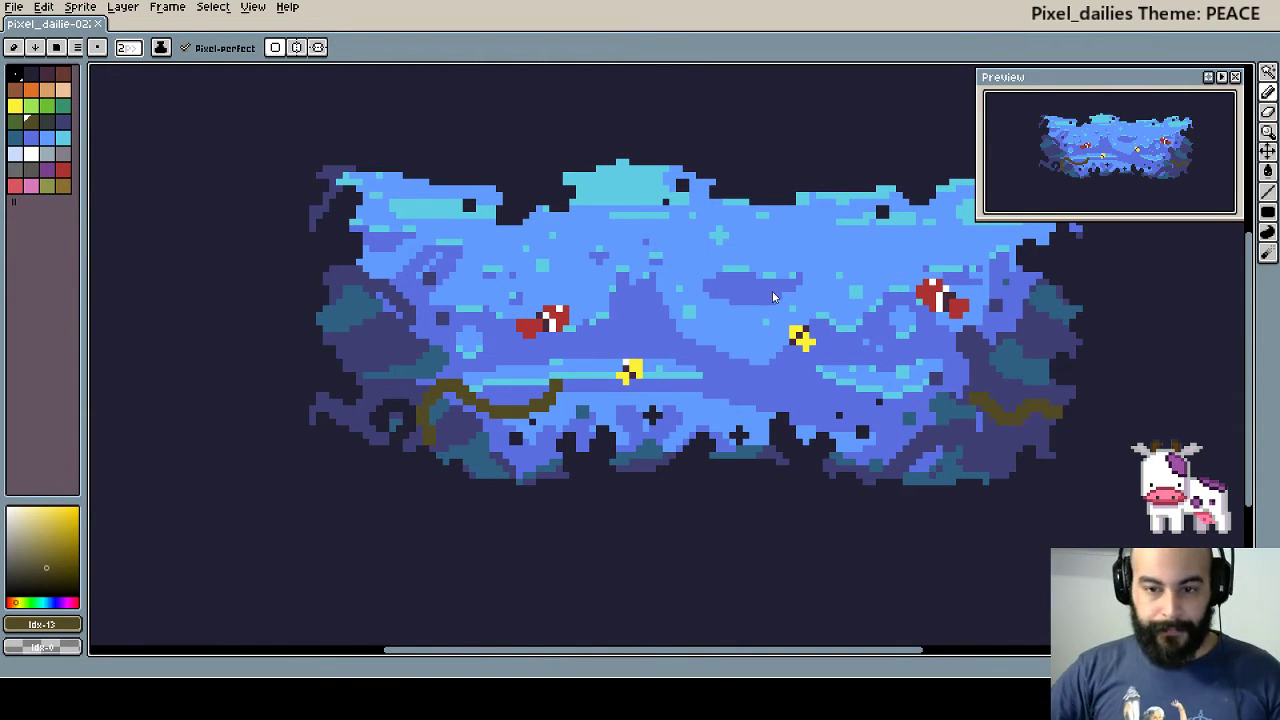
- Create a new layer above 'some fishes' and rename it pose01
key("Tab")
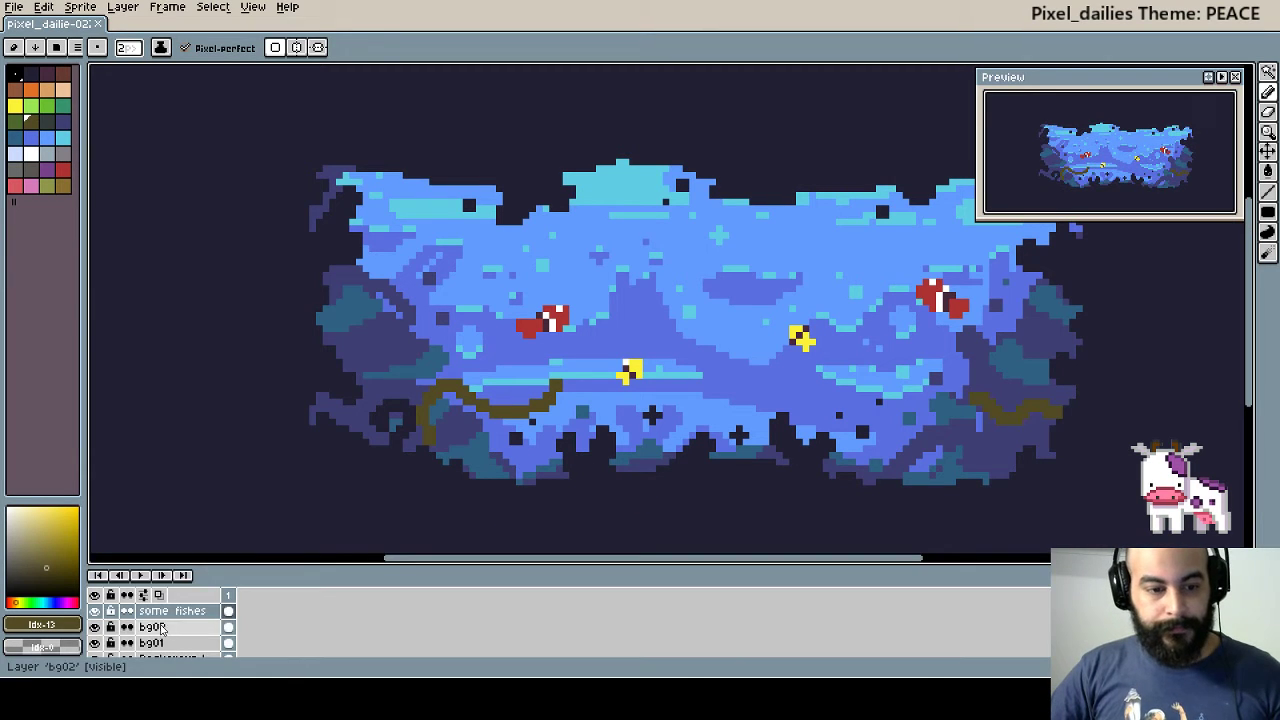
left_click(173, 615)
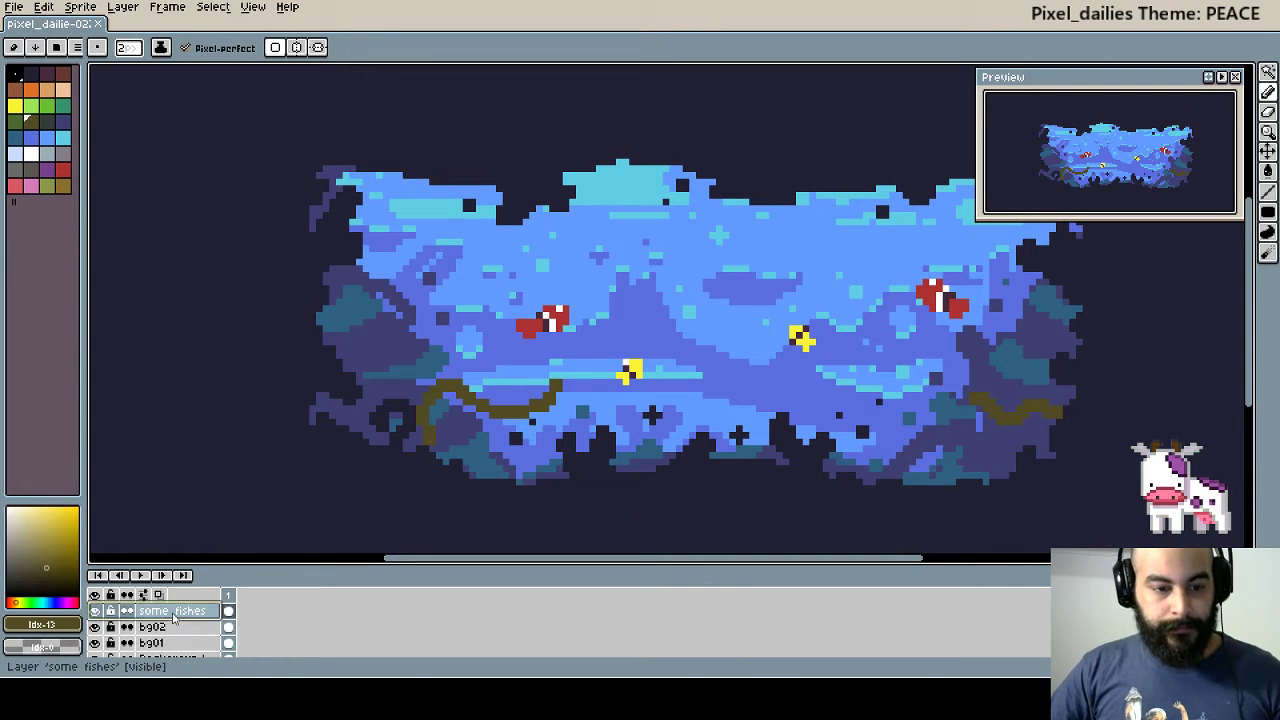
key("shift+n")
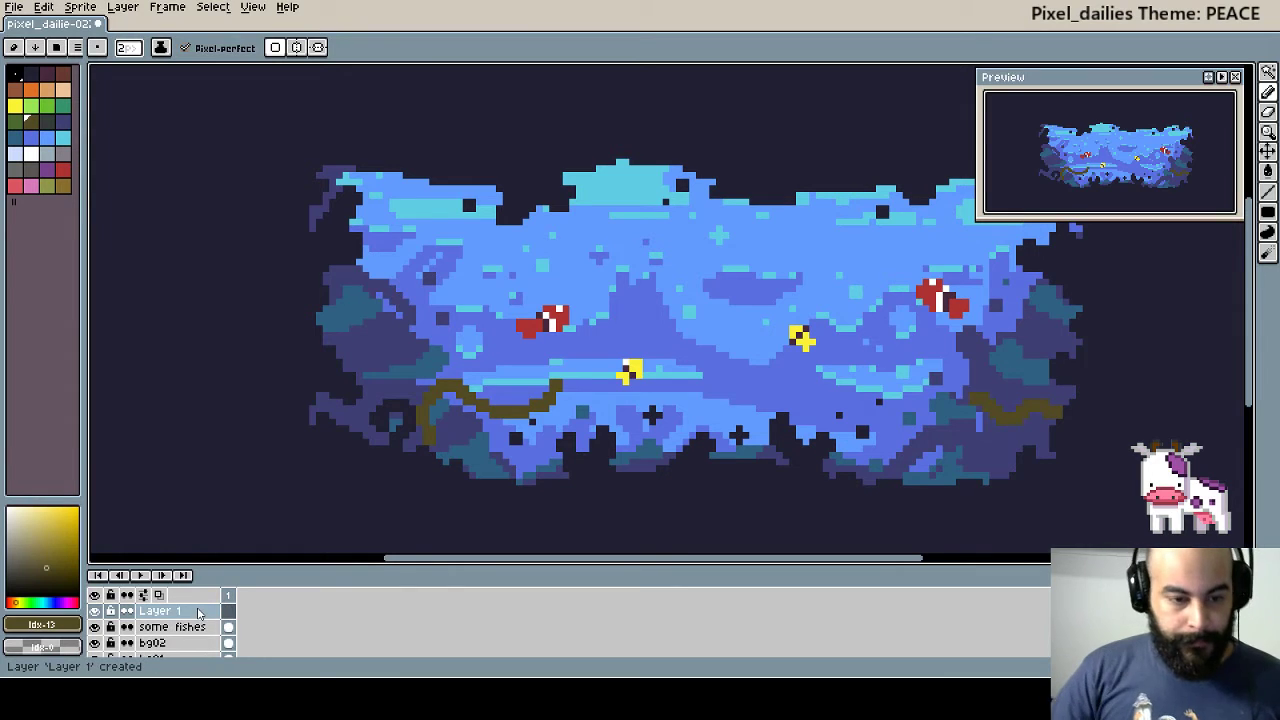
double_click(203, 611)
type("pose")
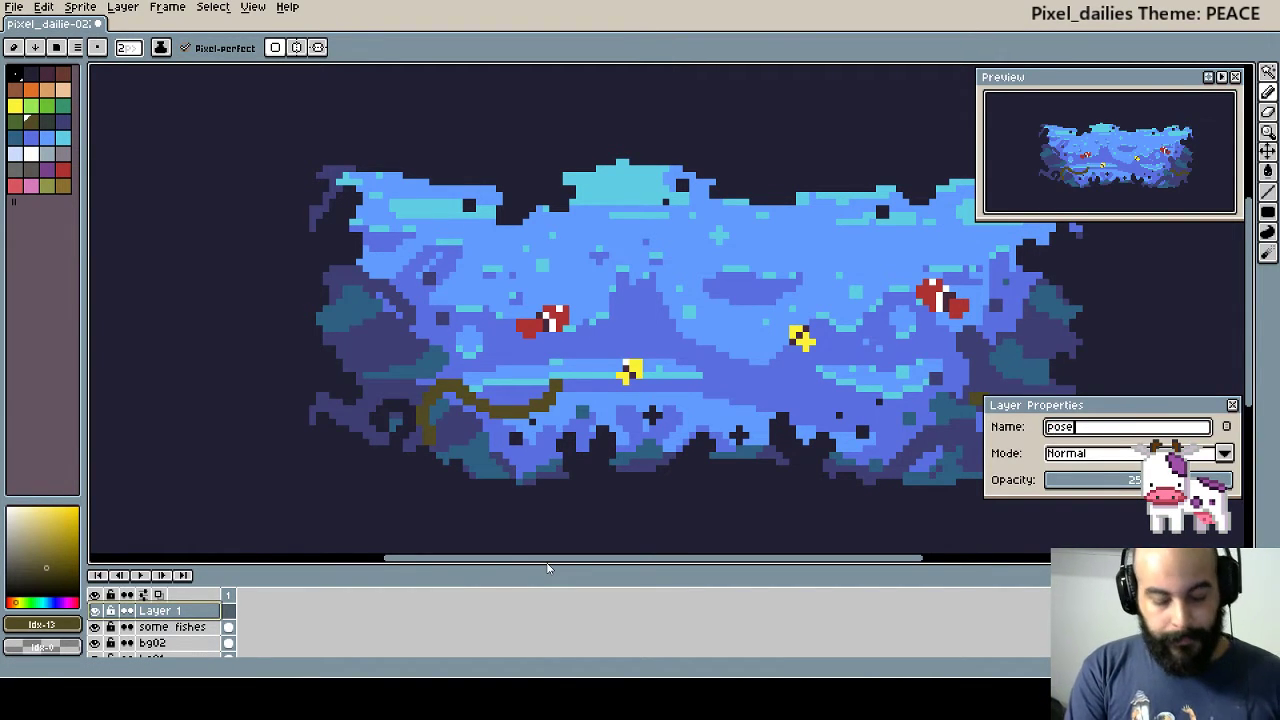
type("01")
key("Return")
scroll(765, 345, "down", 2)
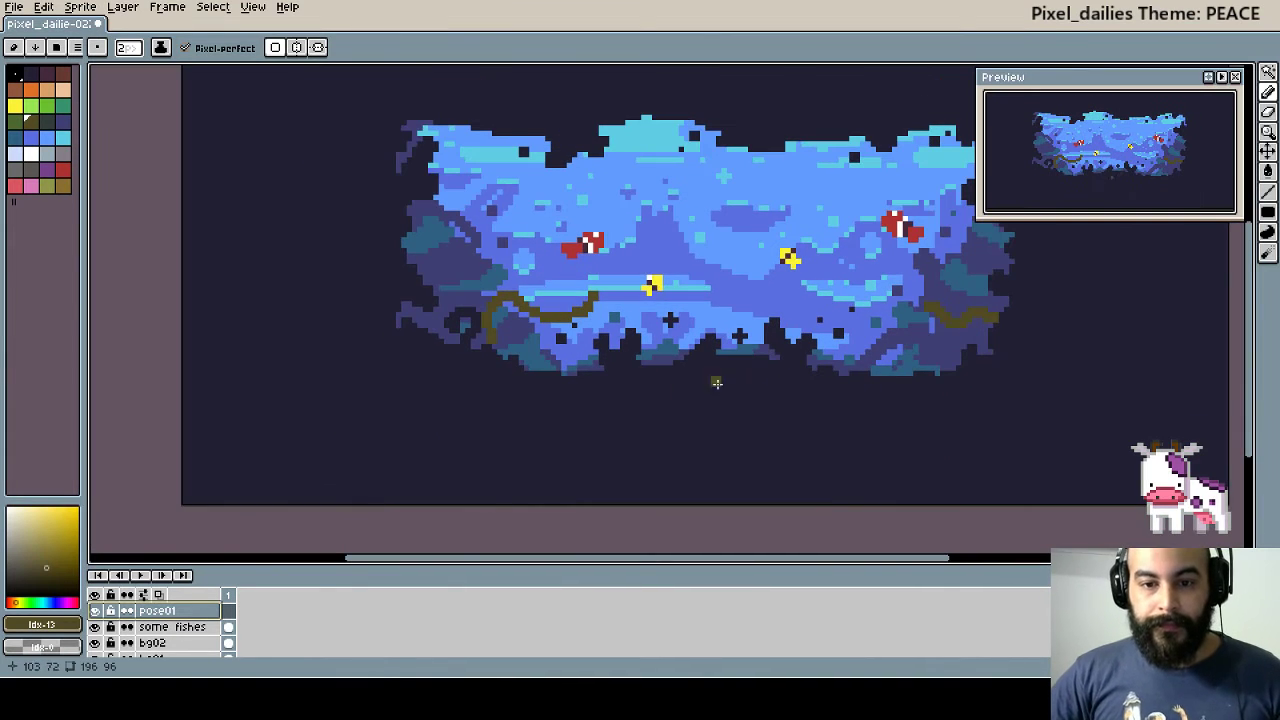
left_click_drag(700, 430, 689, 477)
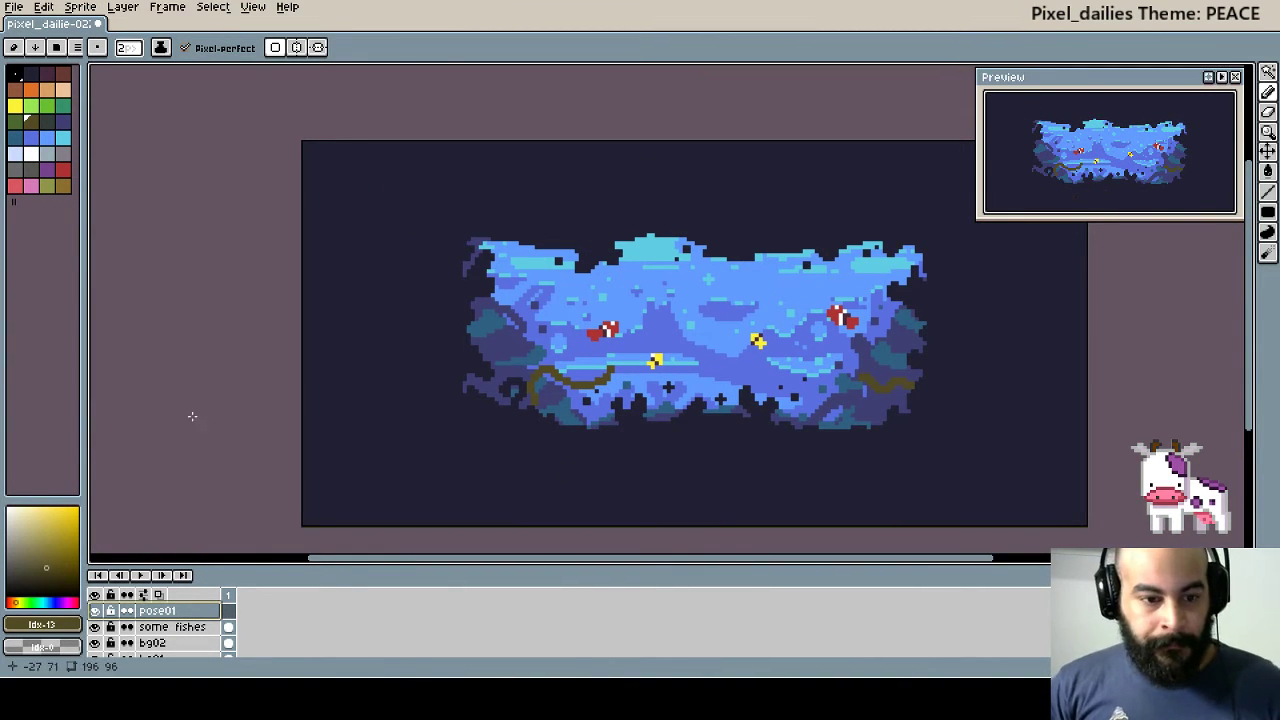
key("Tab")
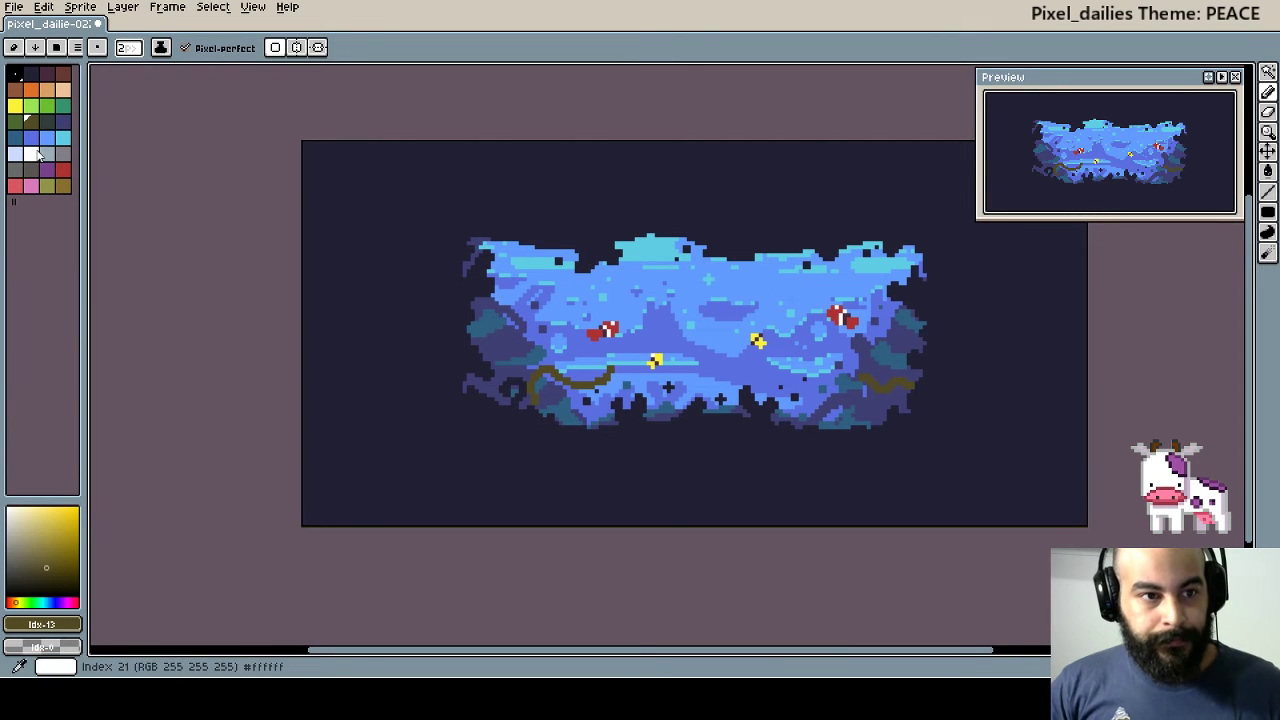
- Paint a white blob, a wide band and a long body outline below the reef, filling it white
left_click(30, 153)
scroll(746, 460, "up", 1)
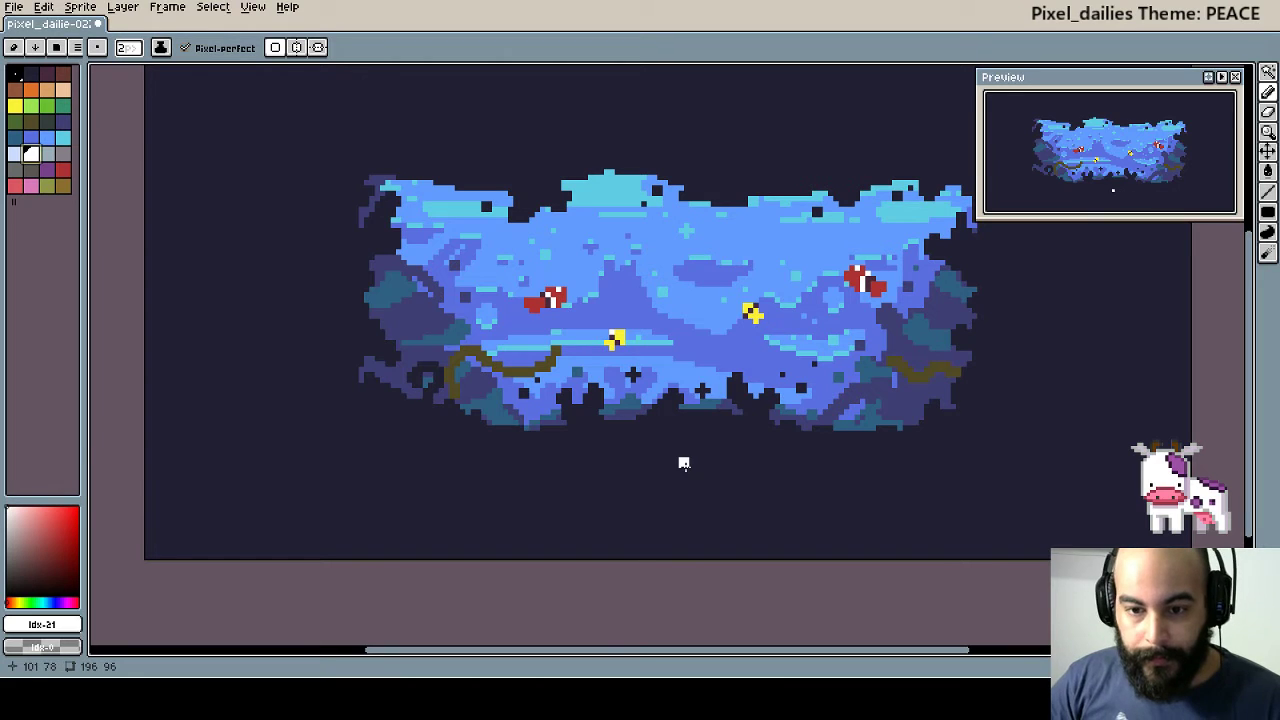
mouse_move(694, 451)
left_mouse_down()
mouse_move(684, 440)
mouse_move(676, 456)
mouse_move(683, 440)
left_mouse_up()
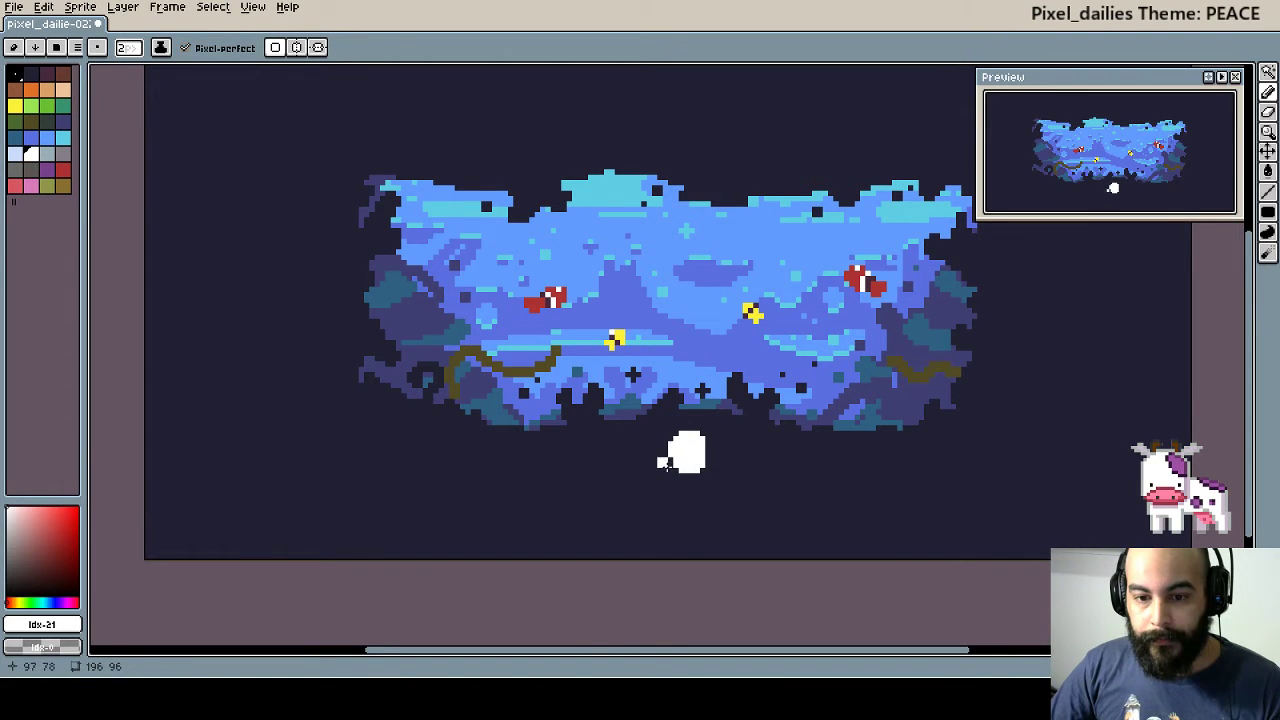
left_click_drag(672, 463, 675, 476)
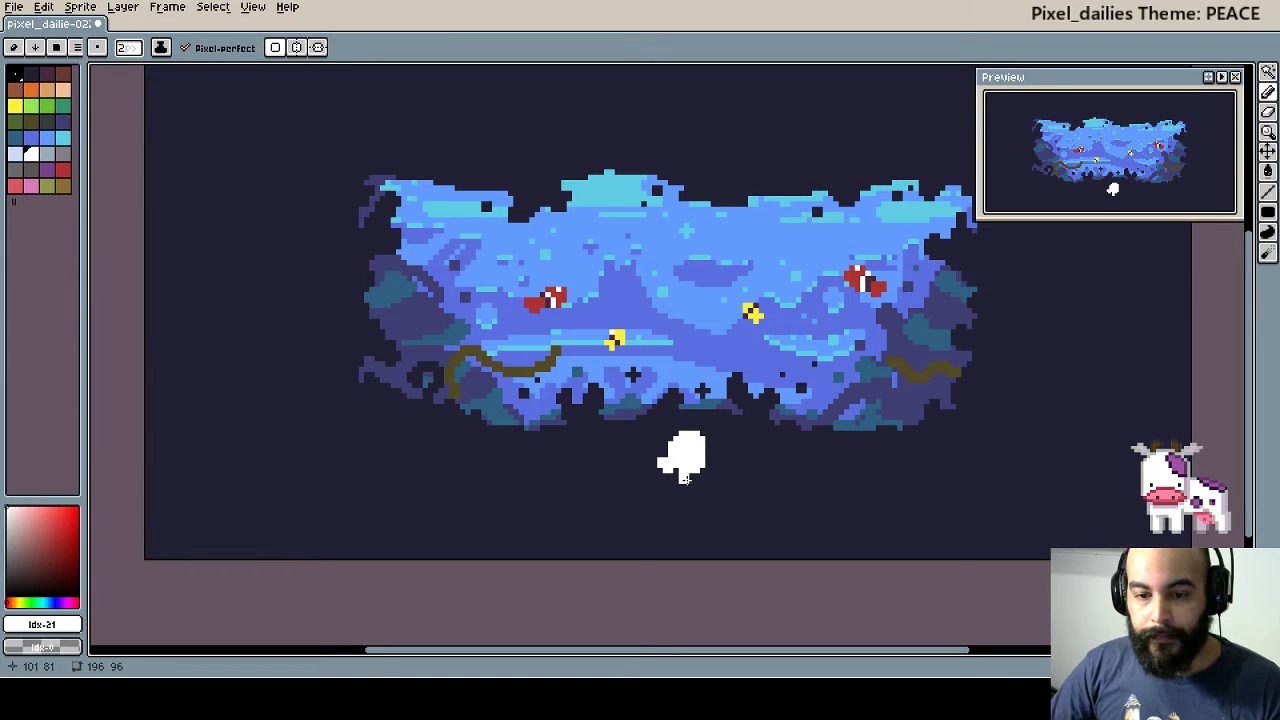
key("i")
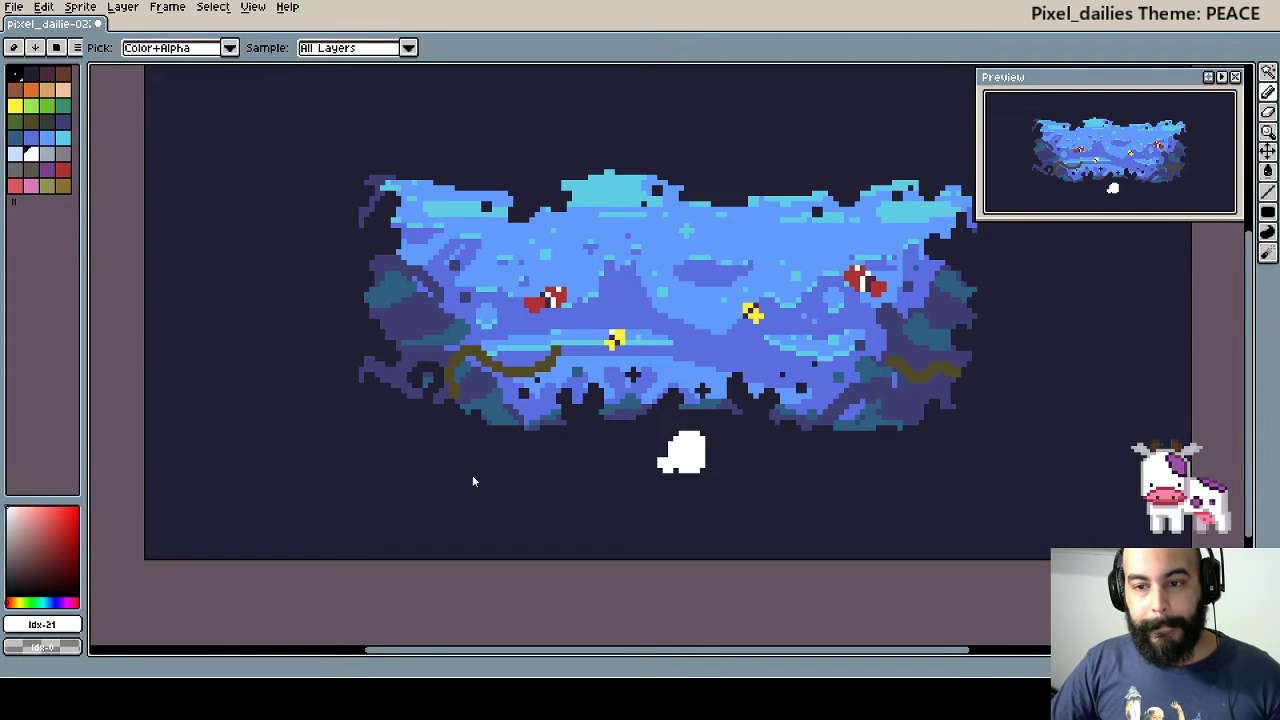
key("b")
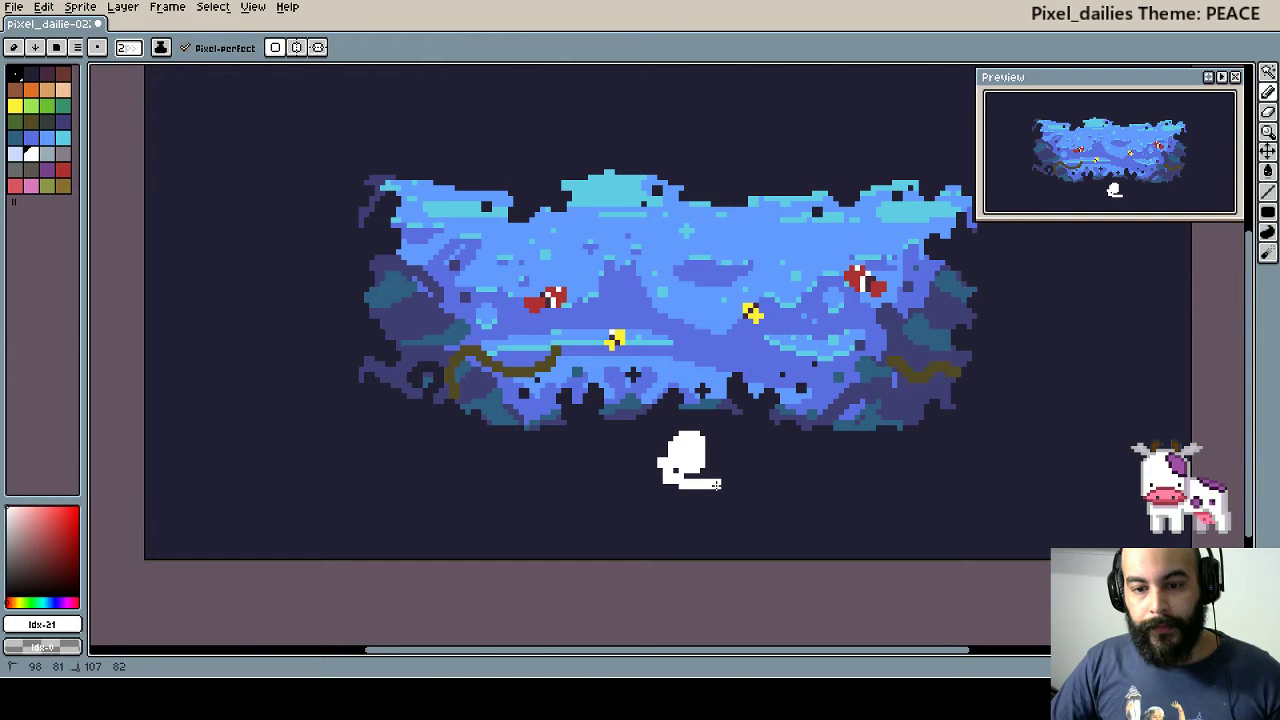
left_click_drag(716, 484, 845, 478)
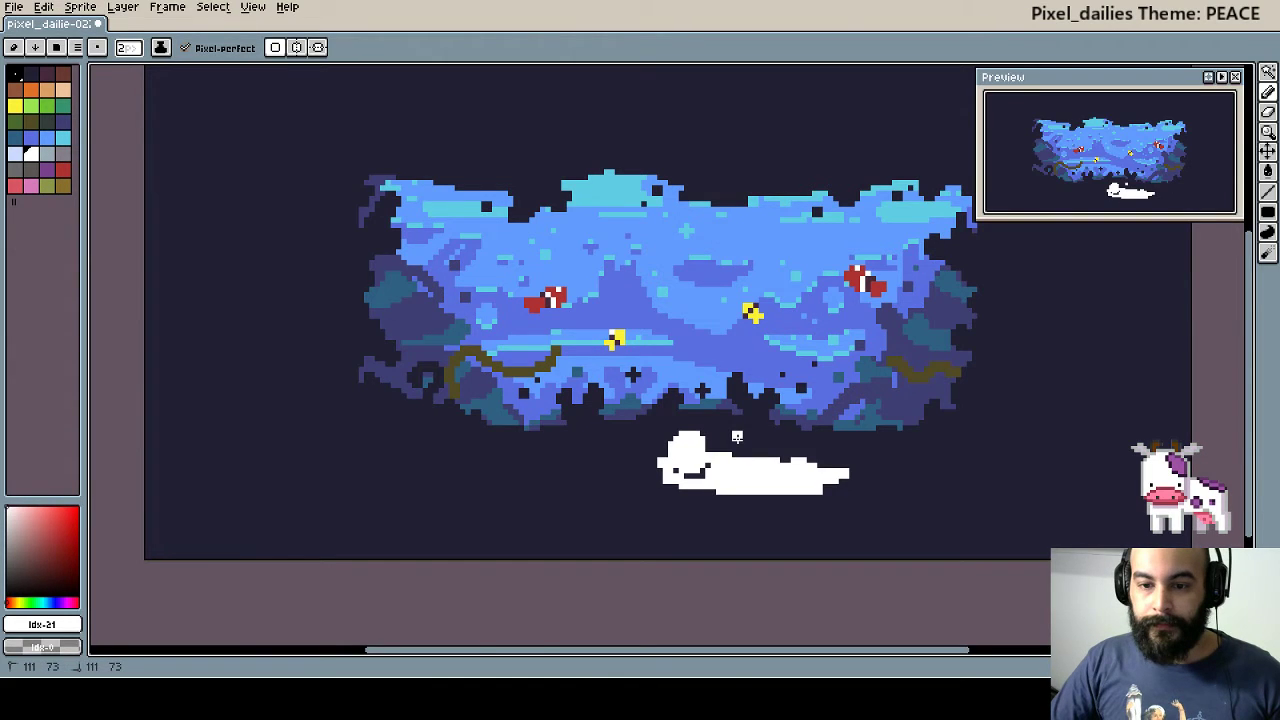
mouse_move(737, 437)
left_mouse_down()
mouse_move(829, 457)
mouse_move(748, 454)
left_mouse_up()
left_click_drag(825, 440, 748, 443)
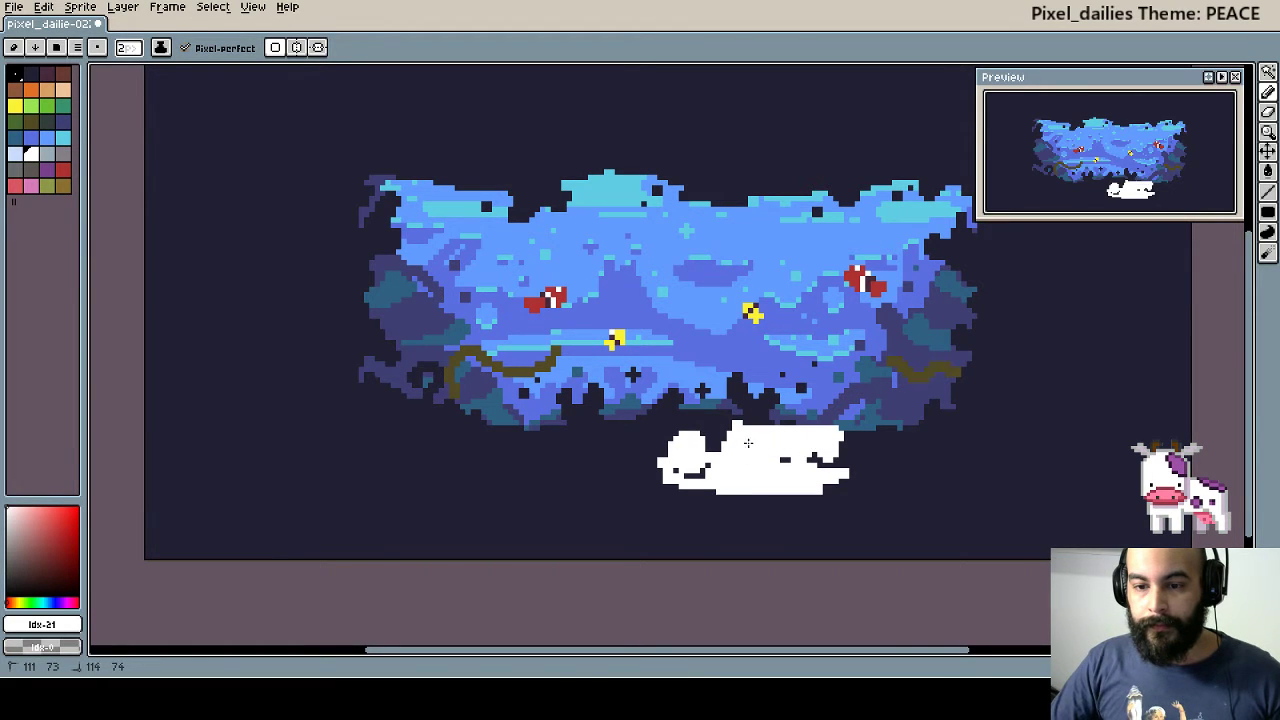
key("i")
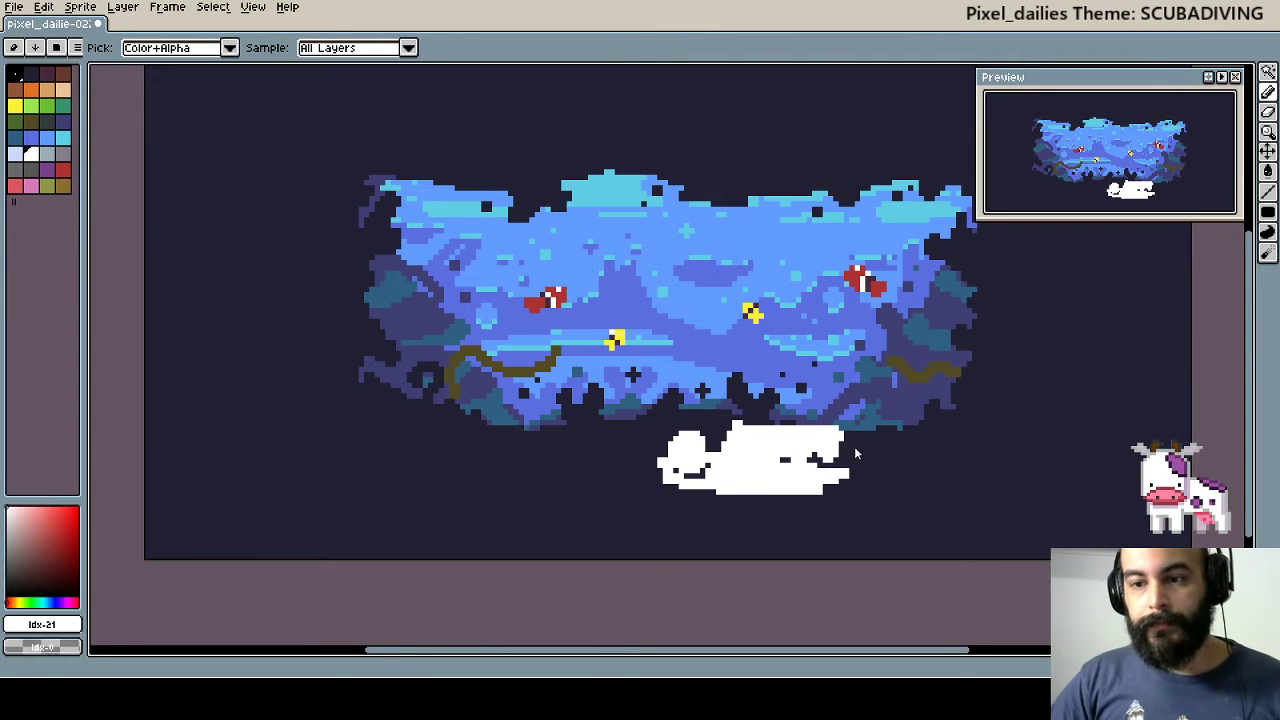
- Extend the white figure's right and lower-right edges and trim its corner with dark pixels
left_click_drag(855, 454, 839, 448)
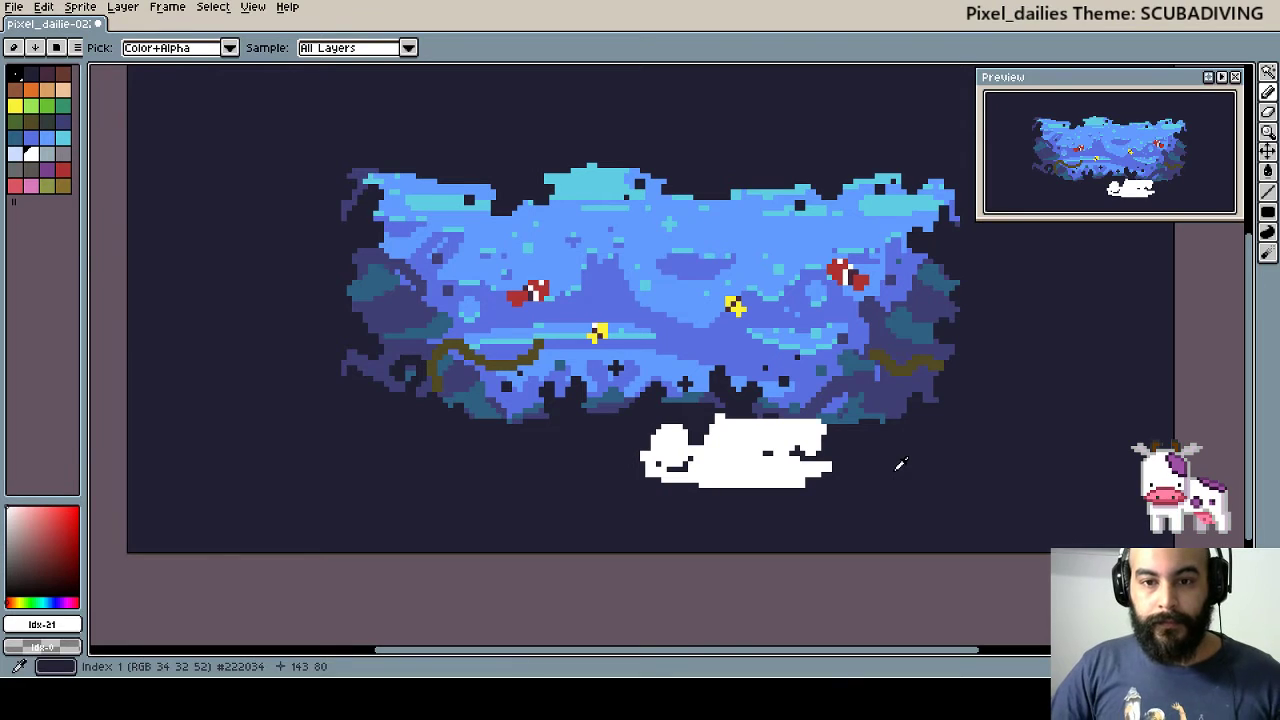
key("b")
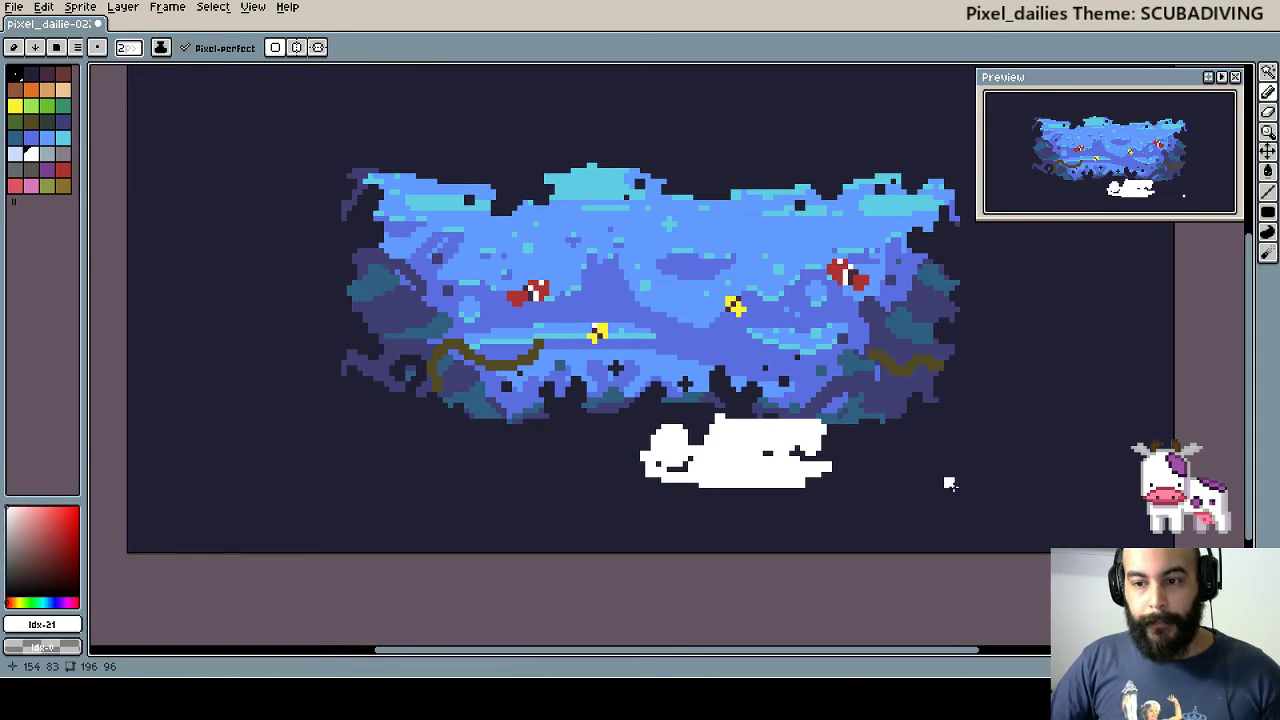
left_click_drag(843, 480, 828, 467)
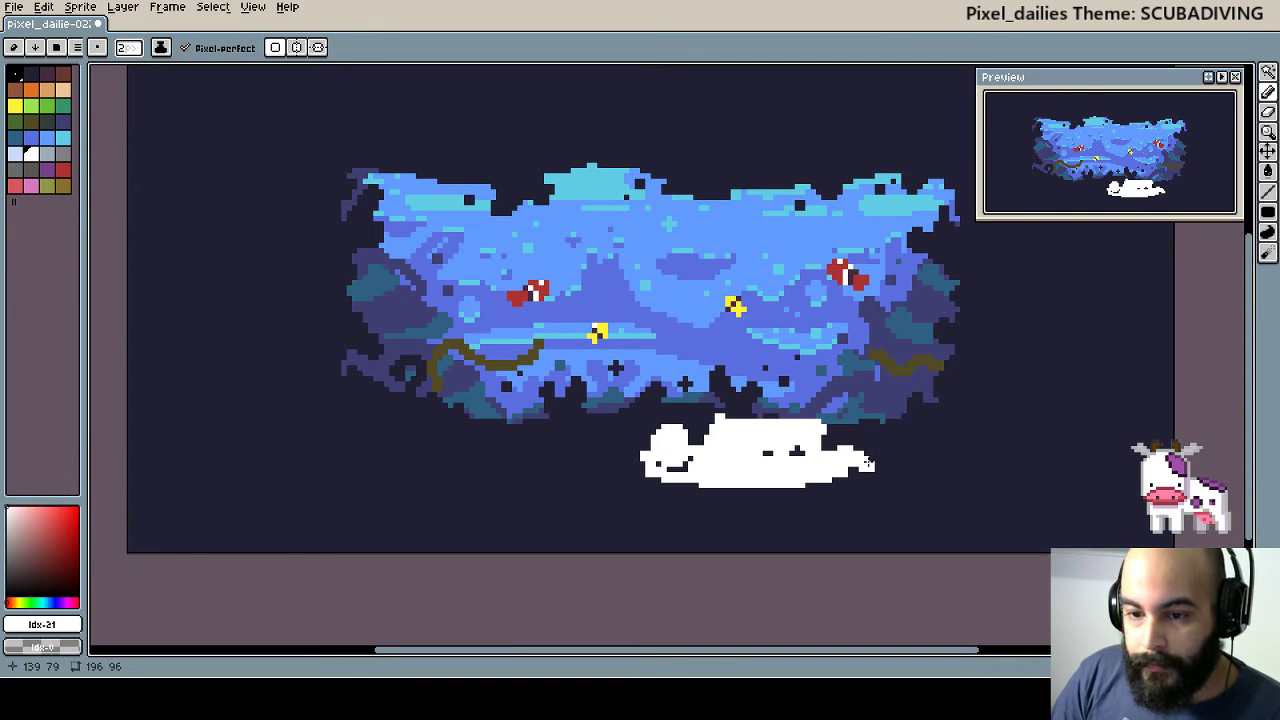
left_click_drag(874, 457, 993, 425)
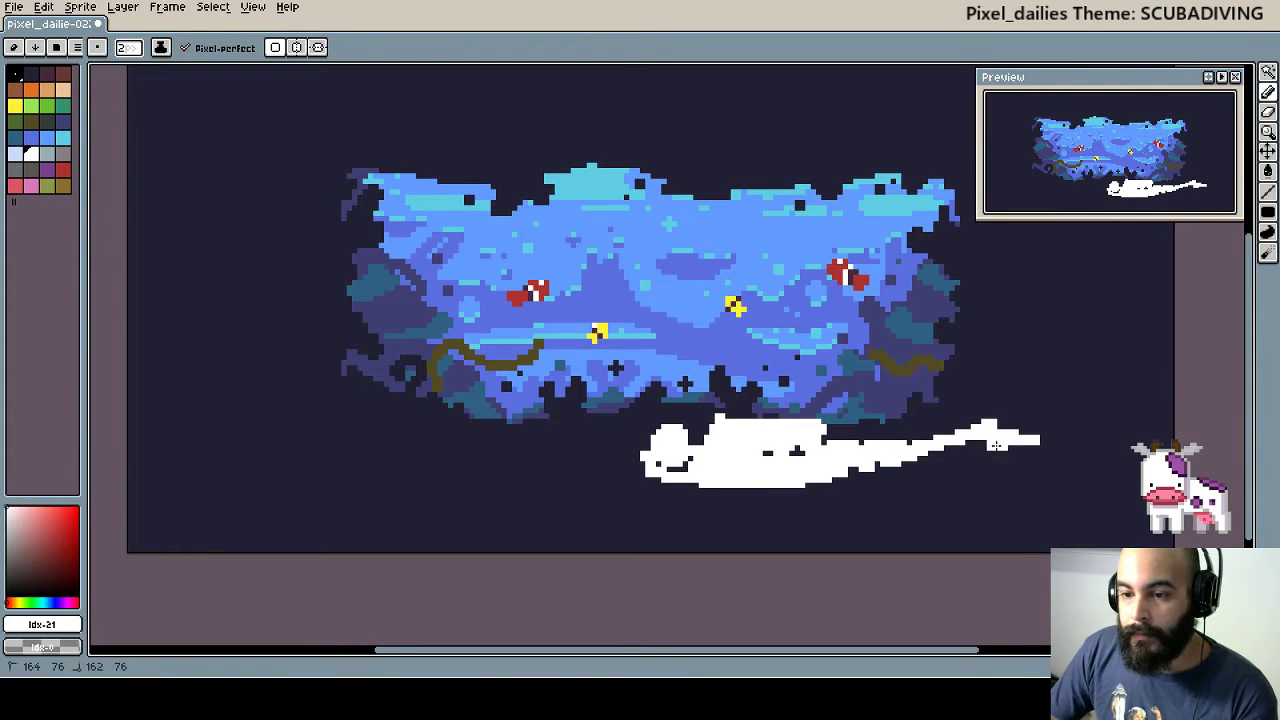
left_click_drag(829, 481, 961, 476)
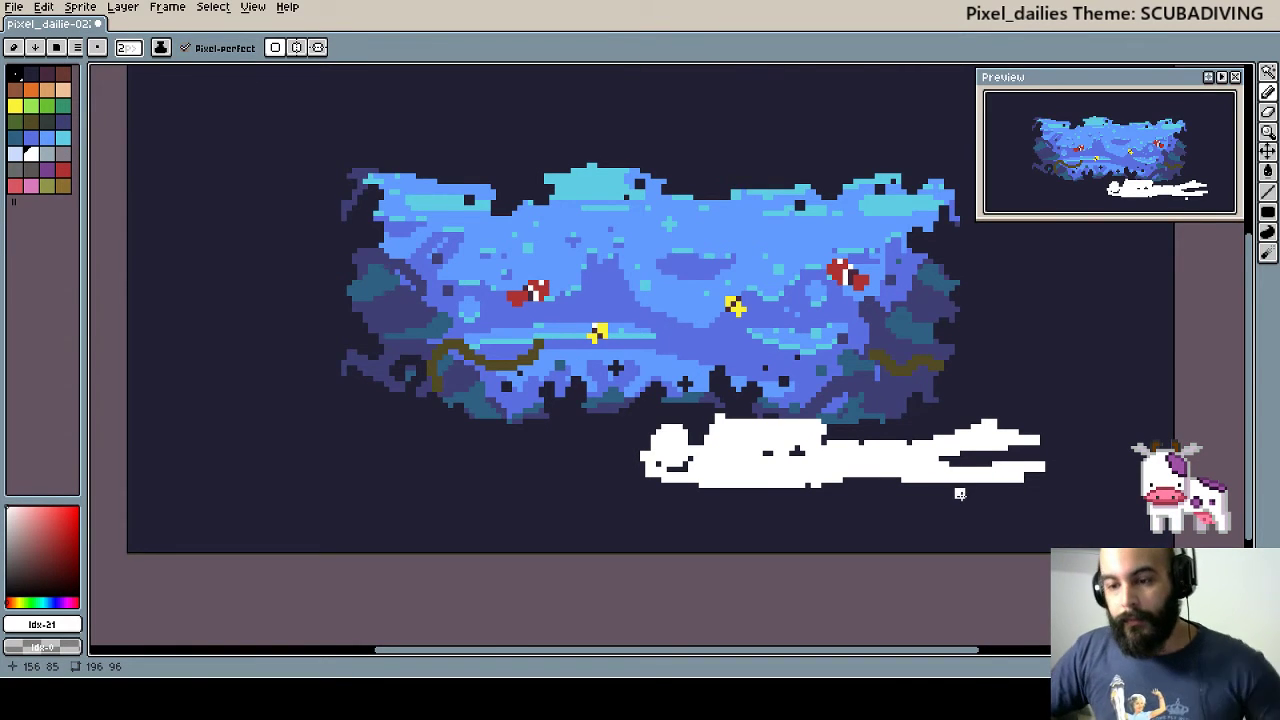
scroll(960, 485, "up", 1)
mouse_move(1050, 484)
left_mouse_down()
mouse_move(1024, 478)
mouse_move(1074, 467)
left_mouse_up()
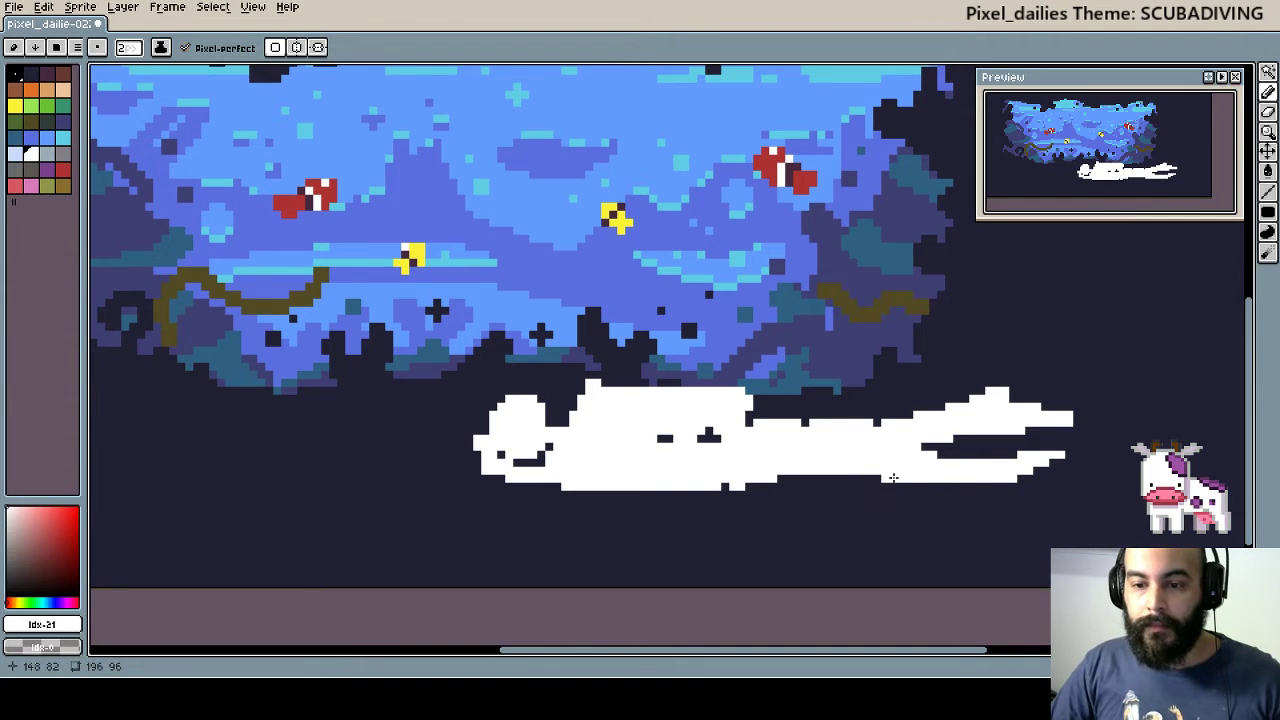
- Extend the figure's lower edge, add white blocks at its top-right, and carve a dark gap
mouse_move(746, 481)
left_mouse_down()
mouse_move(866, 490)
mouse_move(810, 482)
left_mouse_up()
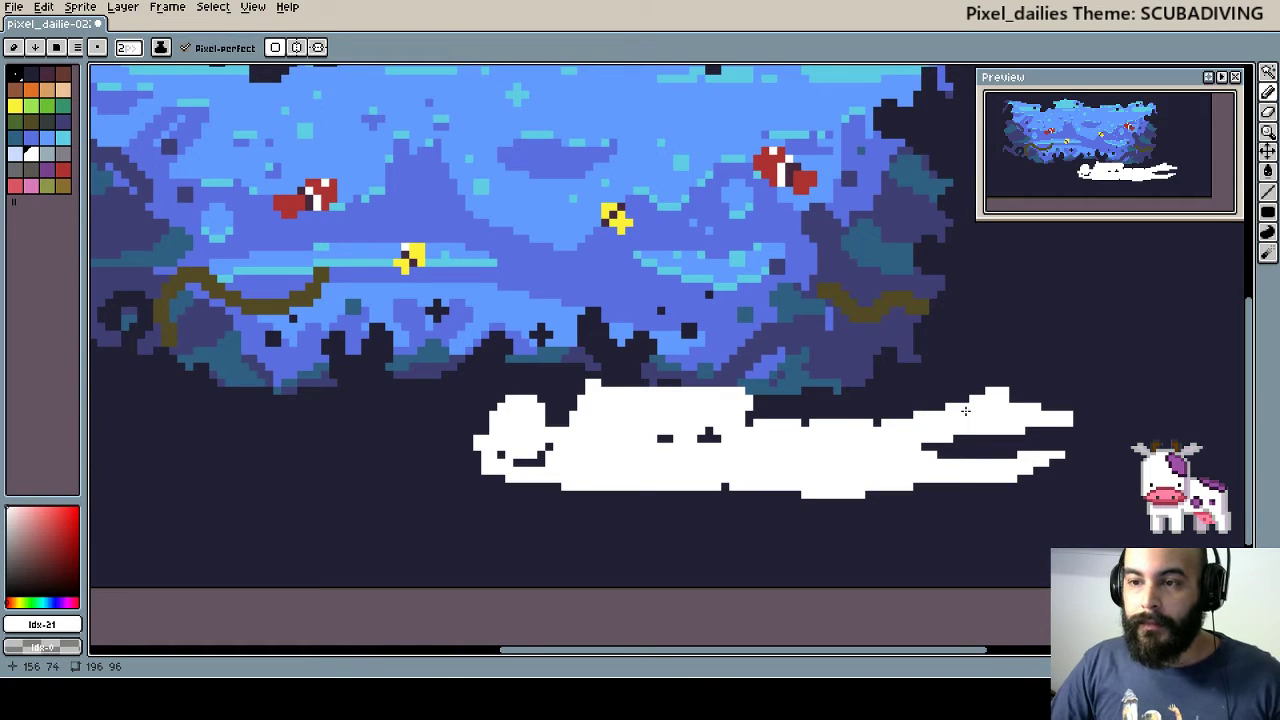
scroll(965, 410, "up", 1)
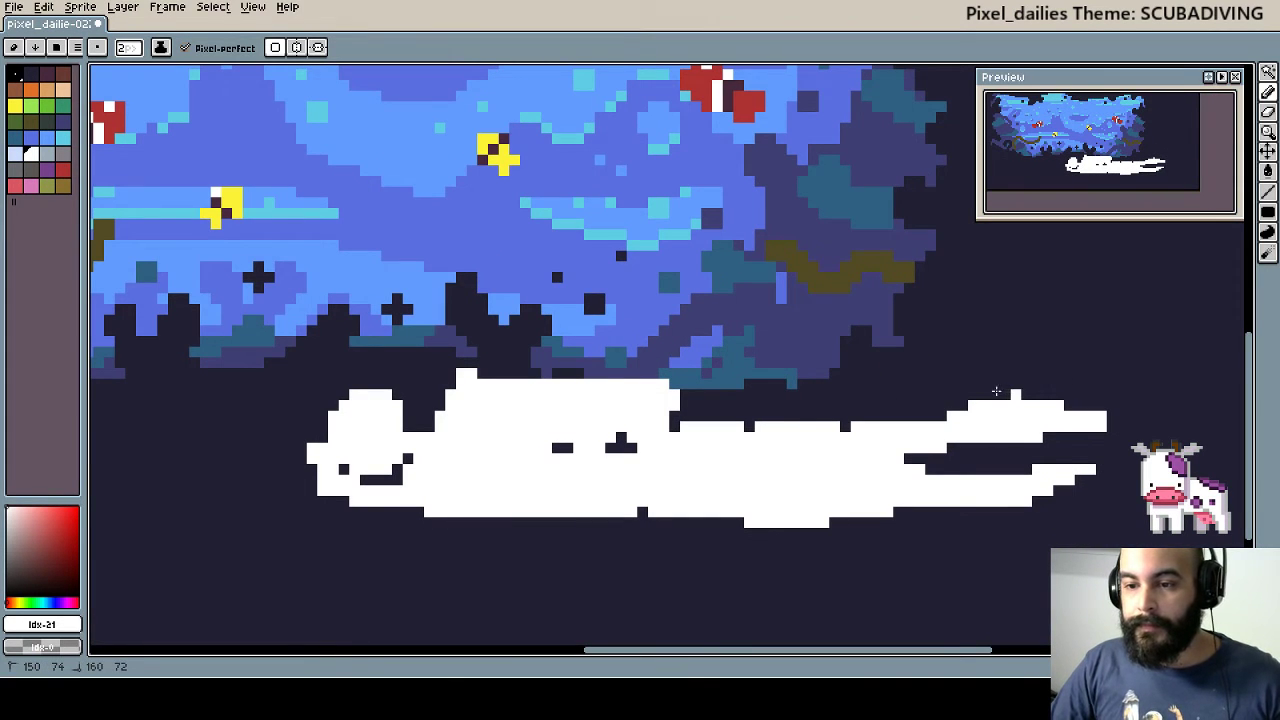
left_click(1033, 390)
left_click_drag(1039, 405, 1065, 427)
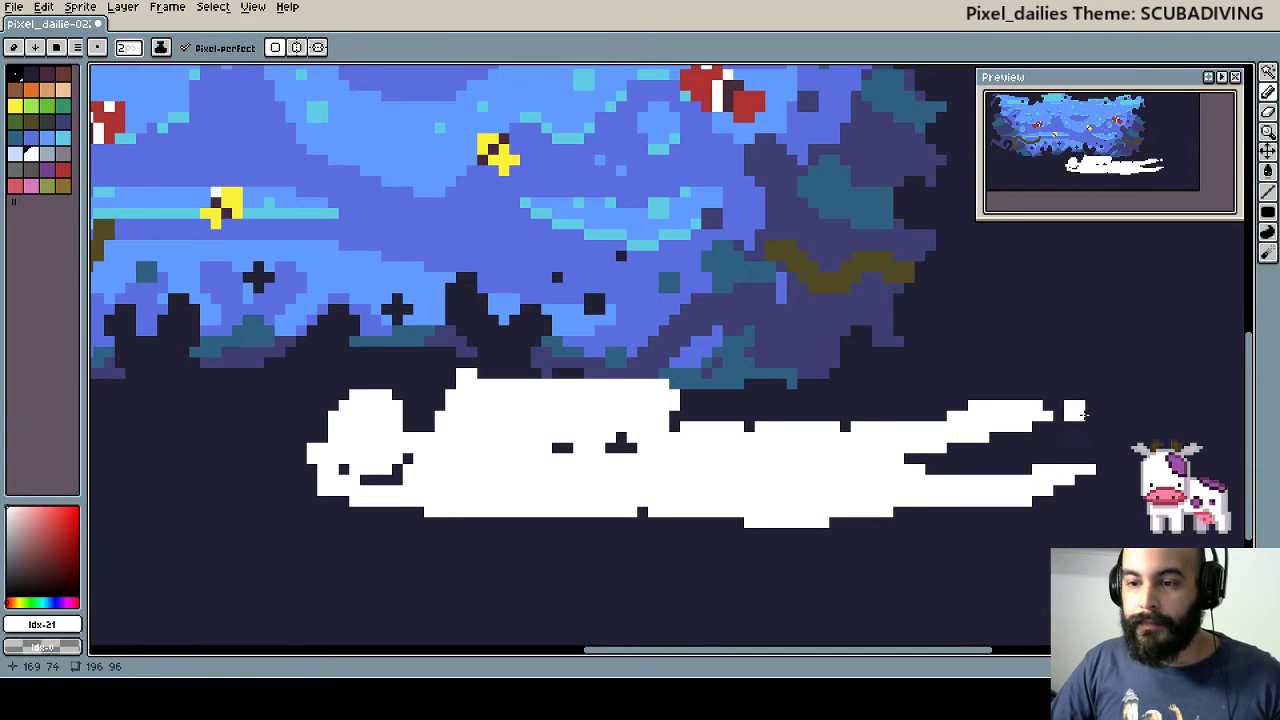
left_click(1055, 402)
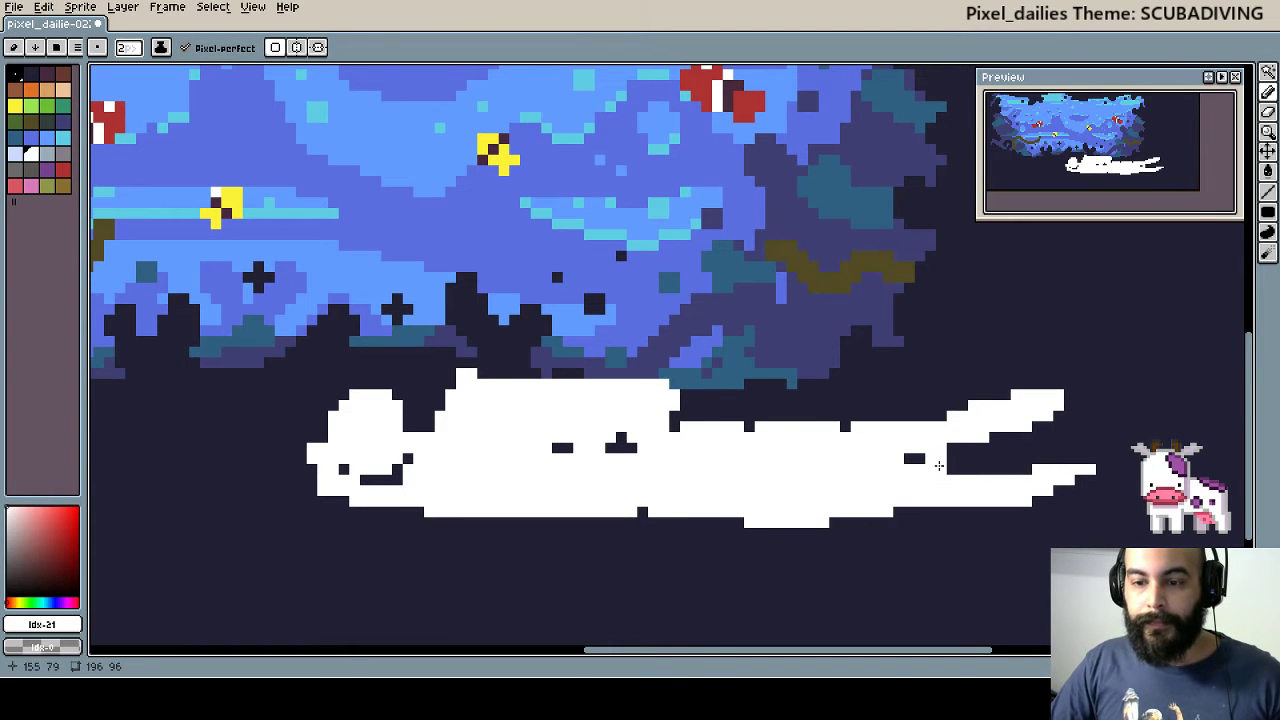
left_click_drag(938, 465, 855, 476)
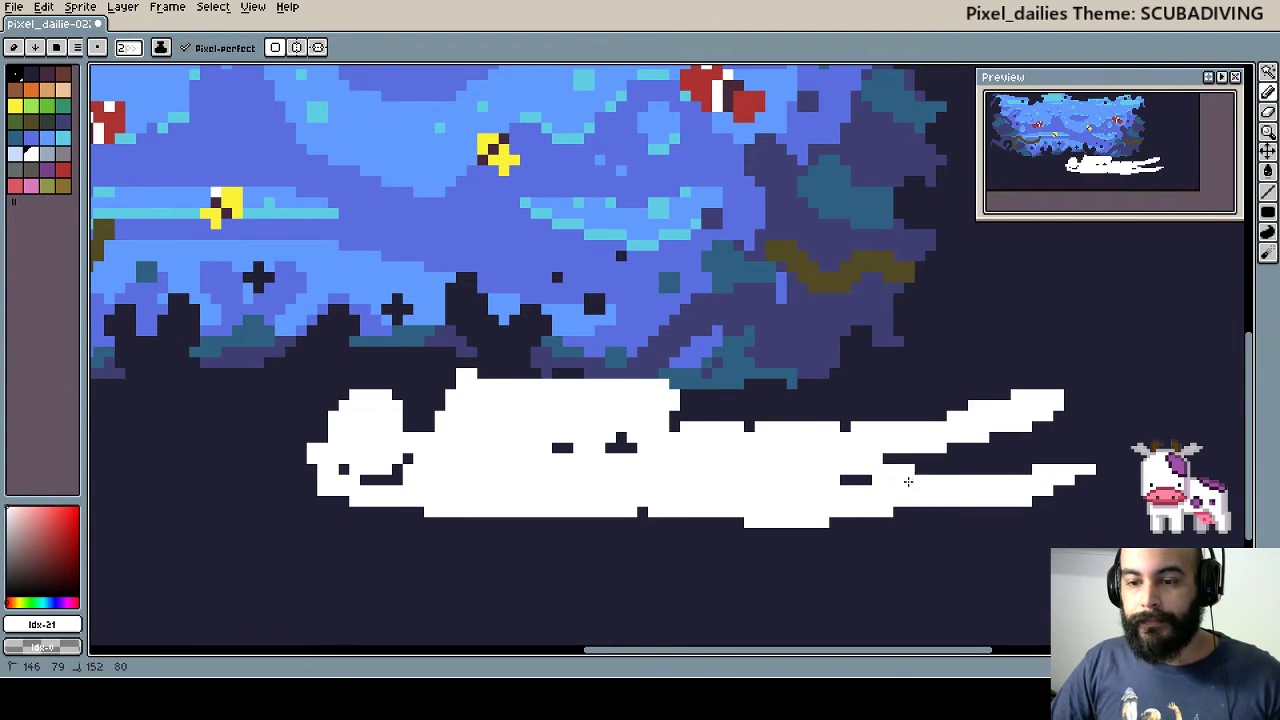
- Undo the last four pencil reshapes of the figure's right end with Ctrl+Z
key("v")
key("ctrl+z")
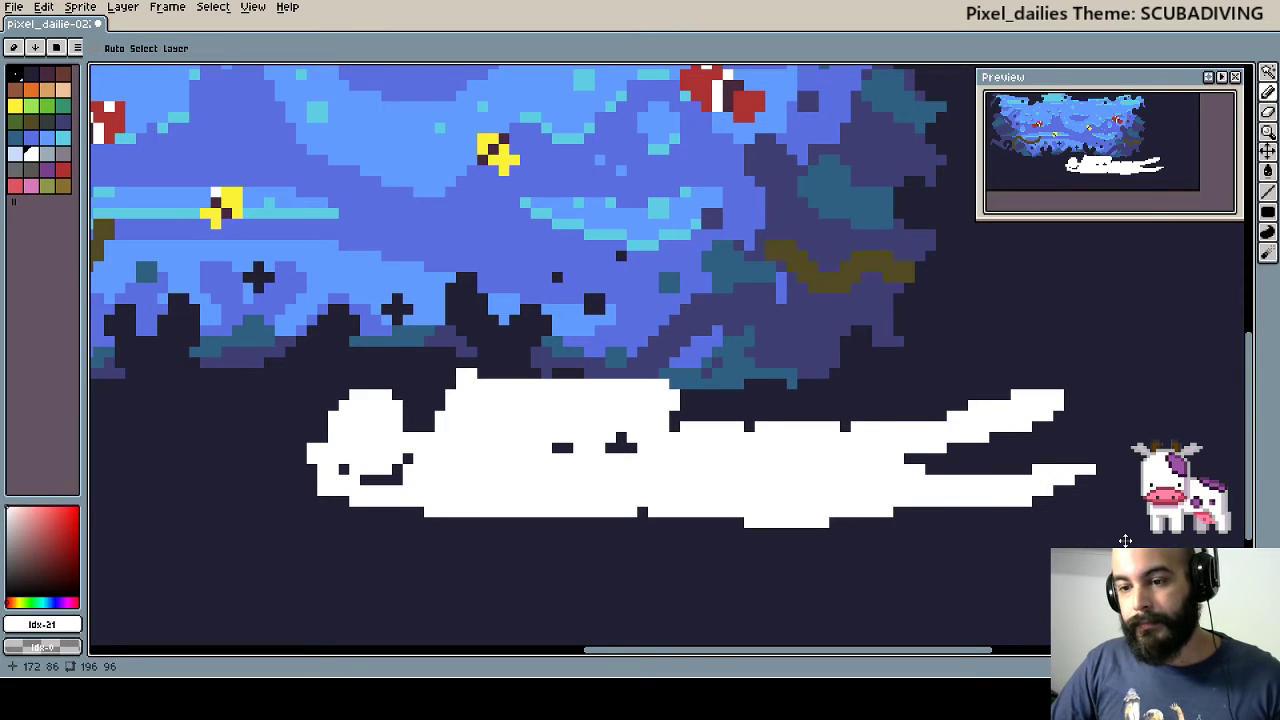
key("ctrl+z")
key("ctrl+z")
key("ctrl+z")
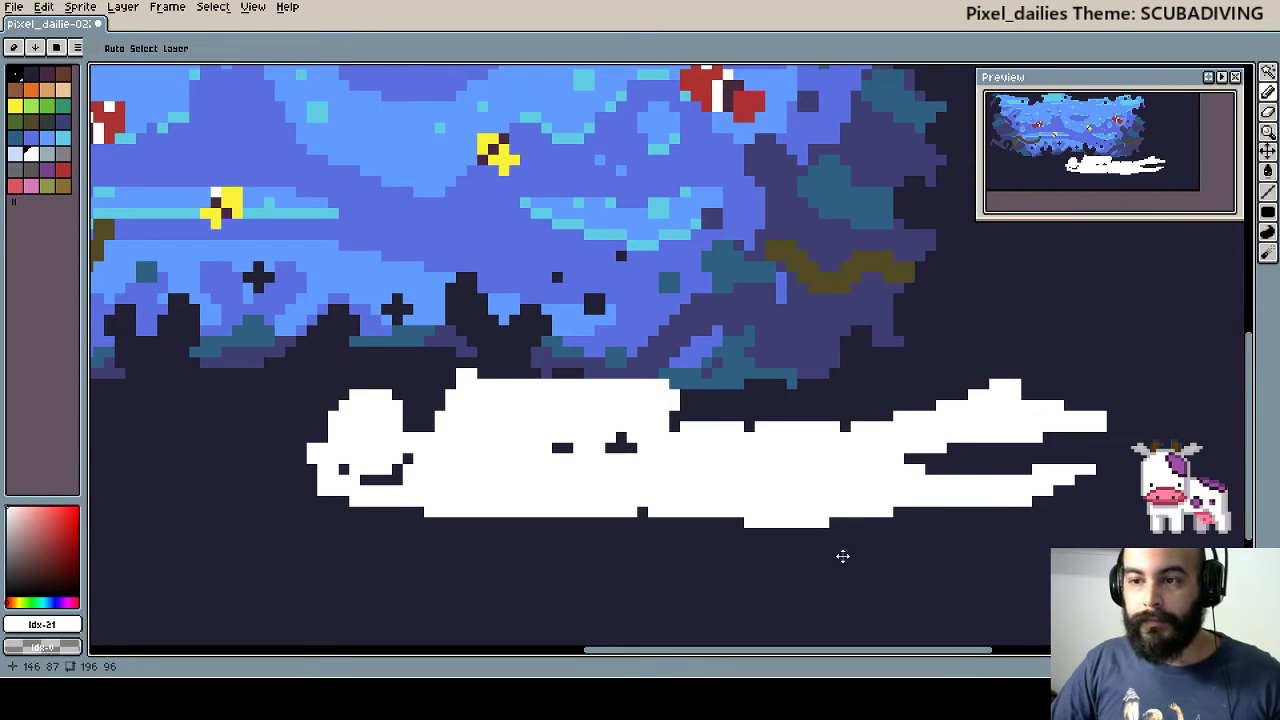
key("ctrl+z")
key("ctrl+z")
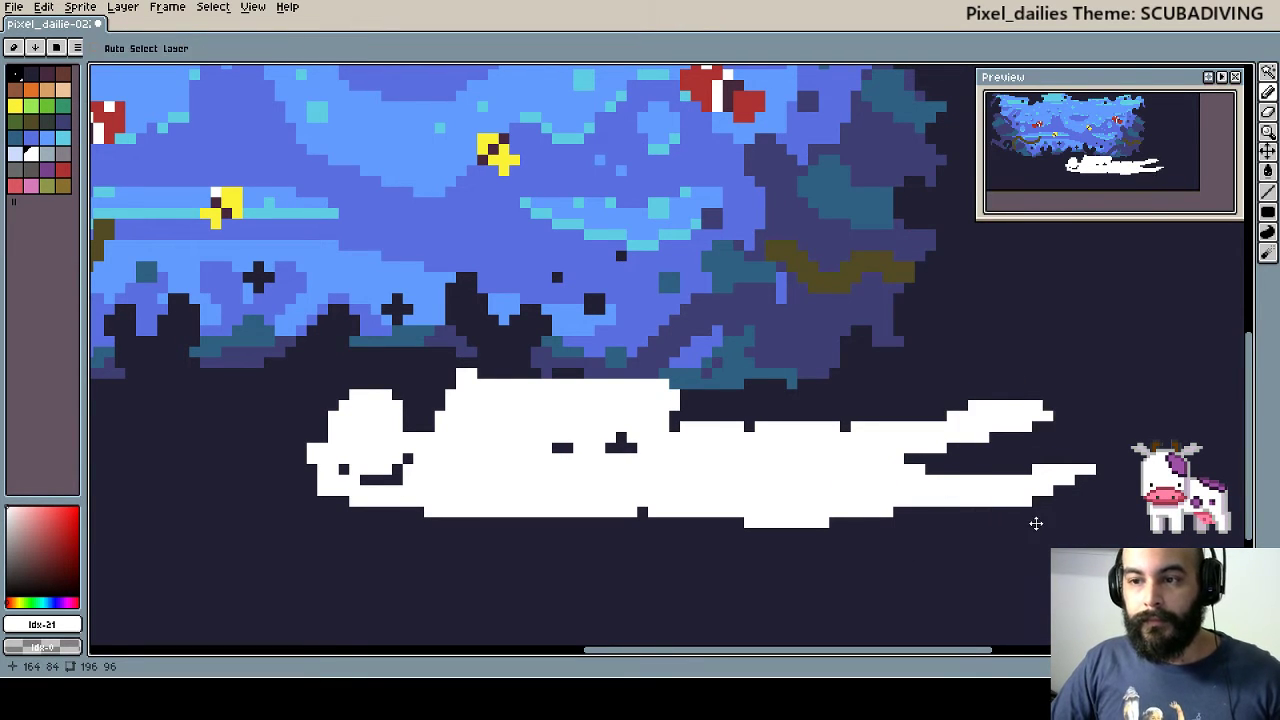
key("ctrl+z")
key("ctrl+z")
key("ctrl+z")
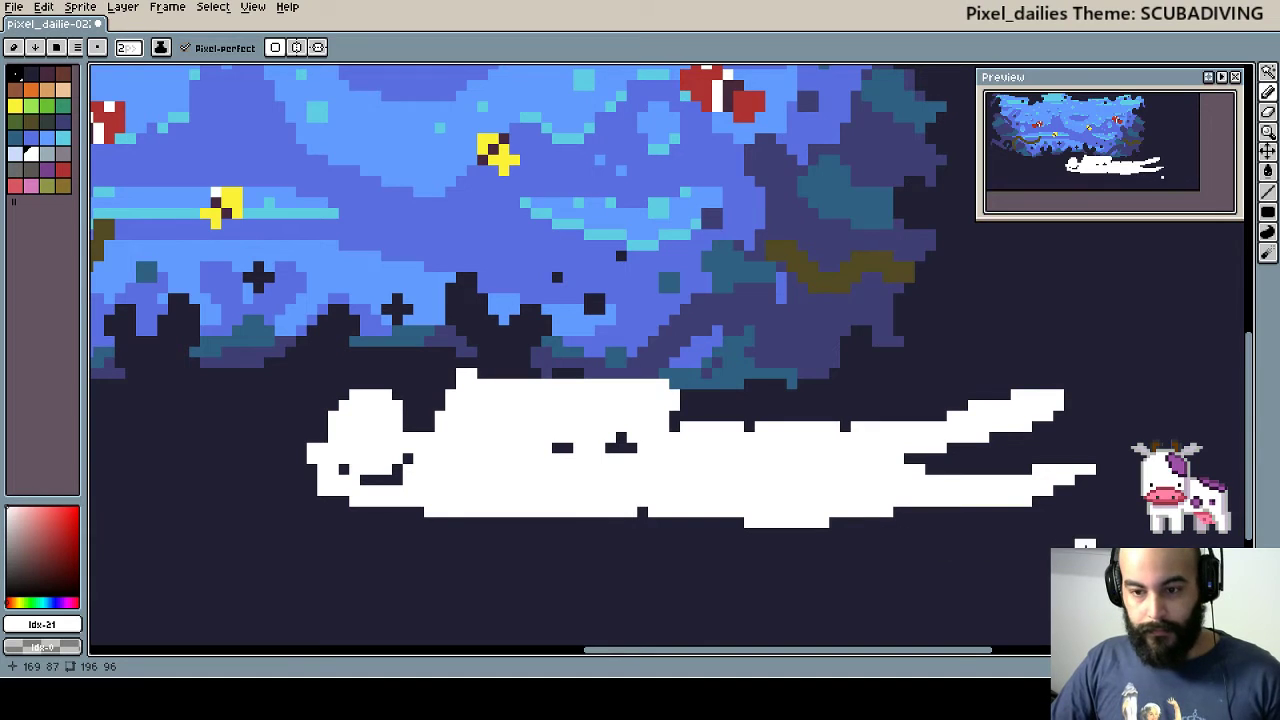
- Cut the figure in two, then move its detached right piece left to rejoin the body
right_click(773, 503)
mouse_move(773, 503)
left_mouse_down()
mouse_move(753, 472)
mouse_move(697, 521)
left_mouse_up()
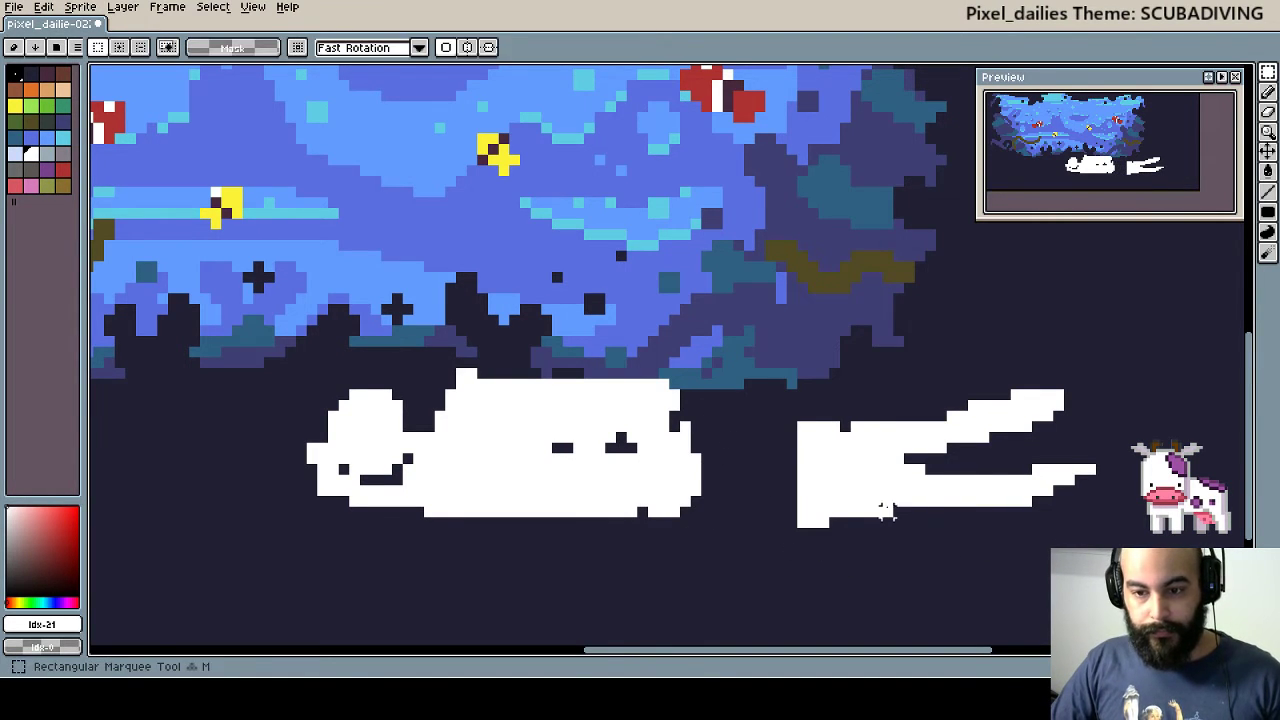
key("e")
key("w")
left_click(850, 455)
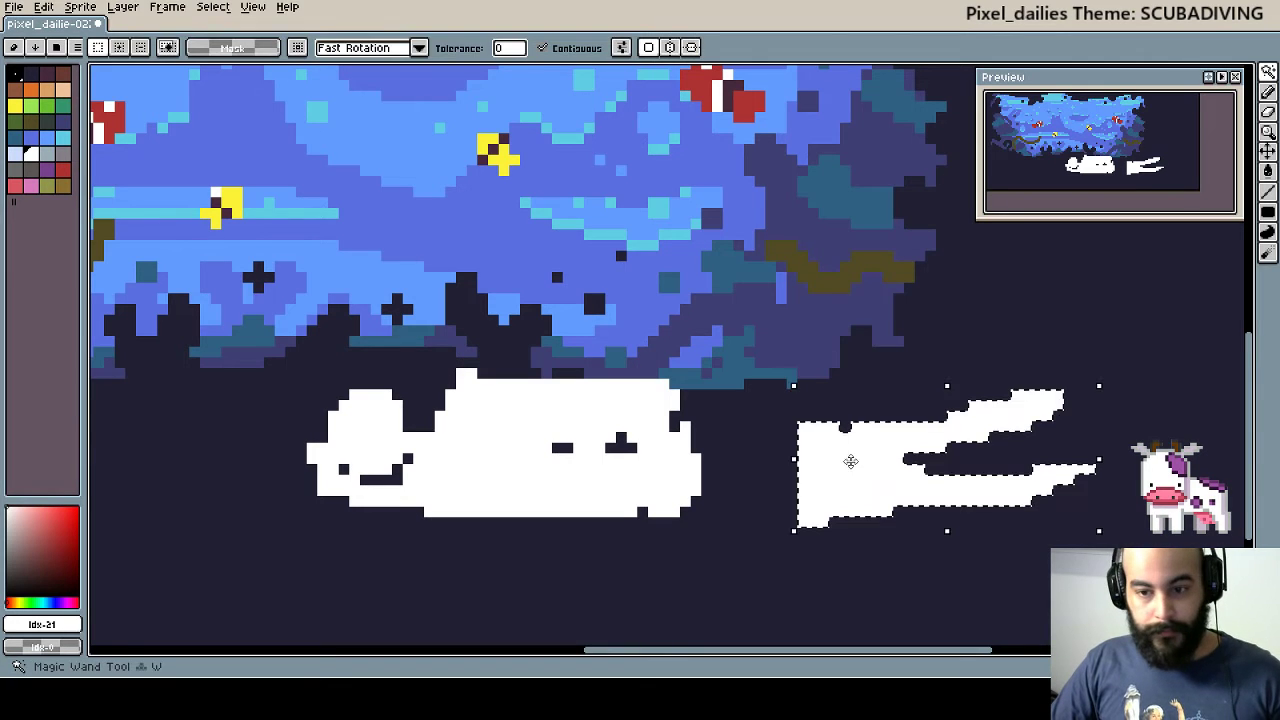
left_click_drag(850, 457, 754, 458)
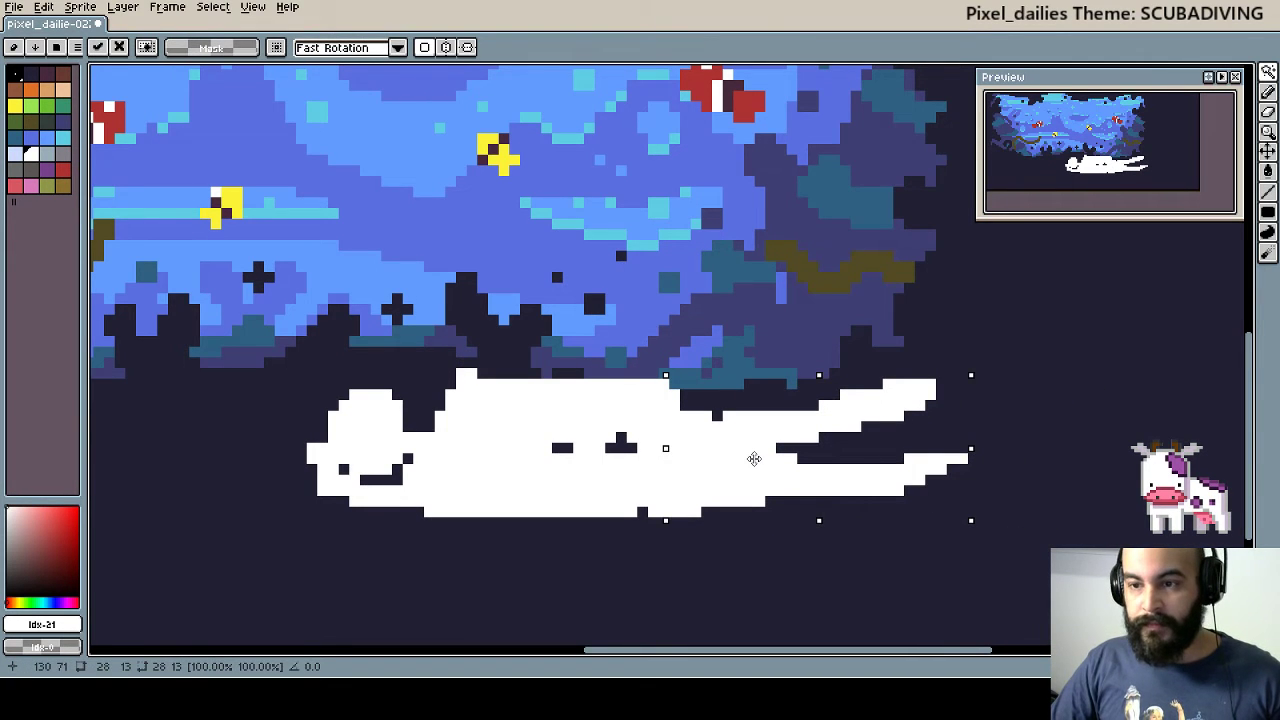
key("Return")
- Draw a thick raised arm and lower-right extension, and fill the notch along the top edge
key("b")
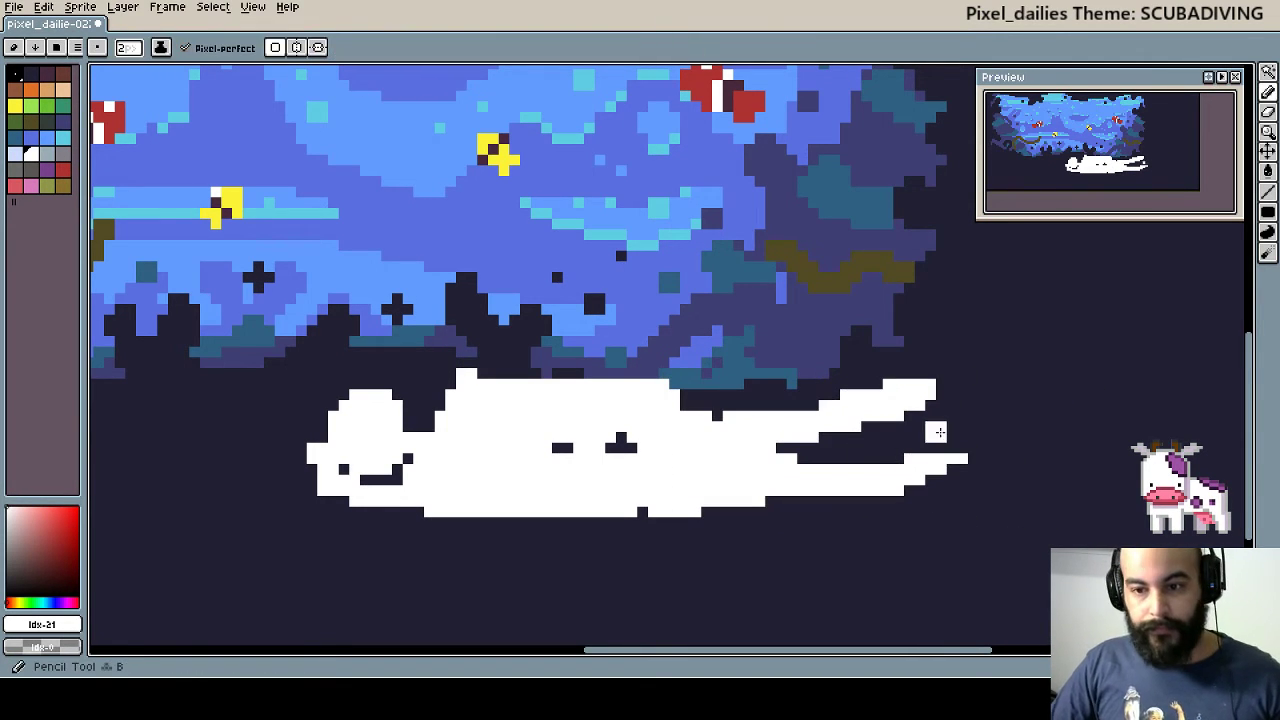
left_click_drag(905, 384, 957, 338)
left_click_drag(927, 395, 983, 360)
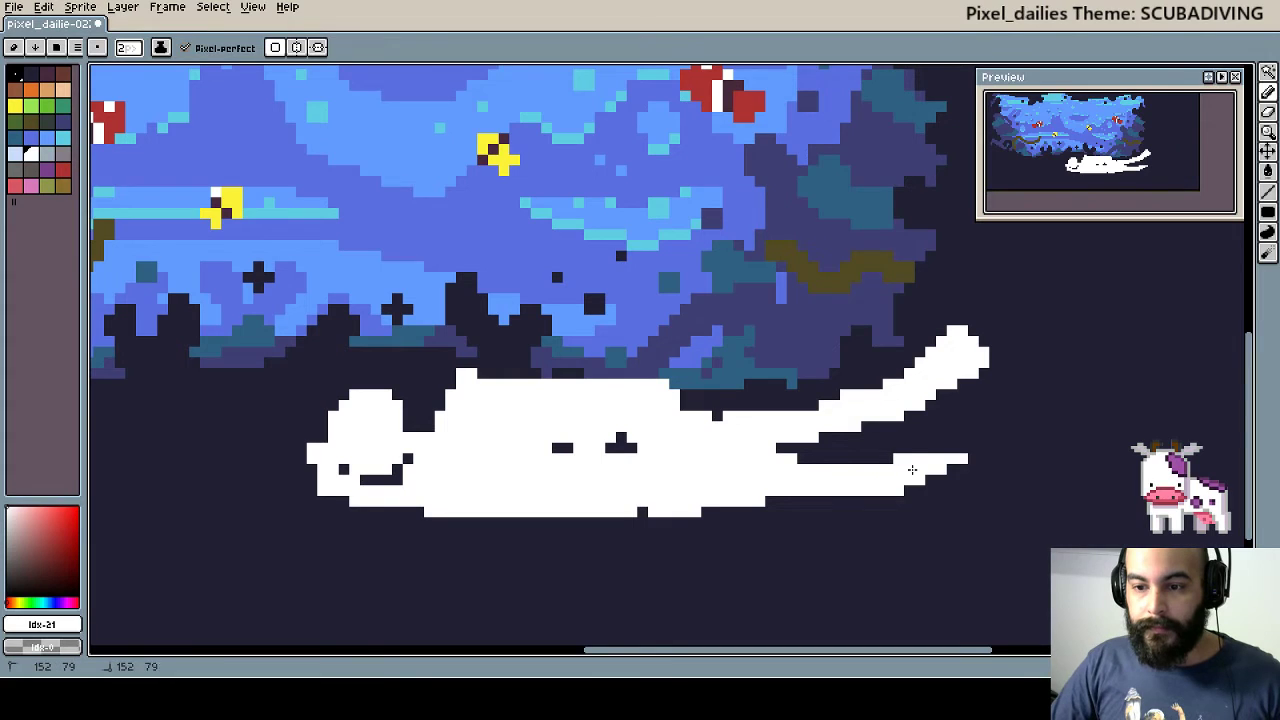
mouse_move(912, 469)
left_mouse_down()
mouse_move(971, 456)
mouse_move(1021, 479)
mouse_move(1004, 426)
mouse_move(989, 438)
left_mouse_up()
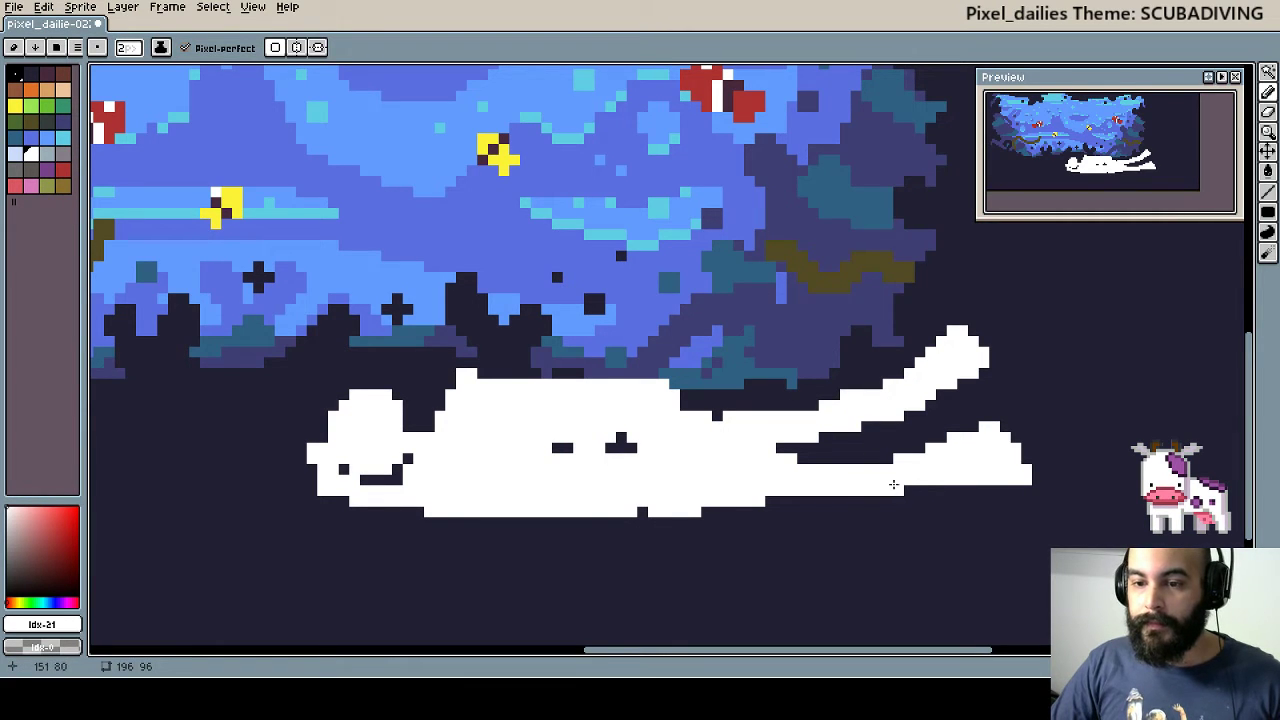
left_click(872, 518)
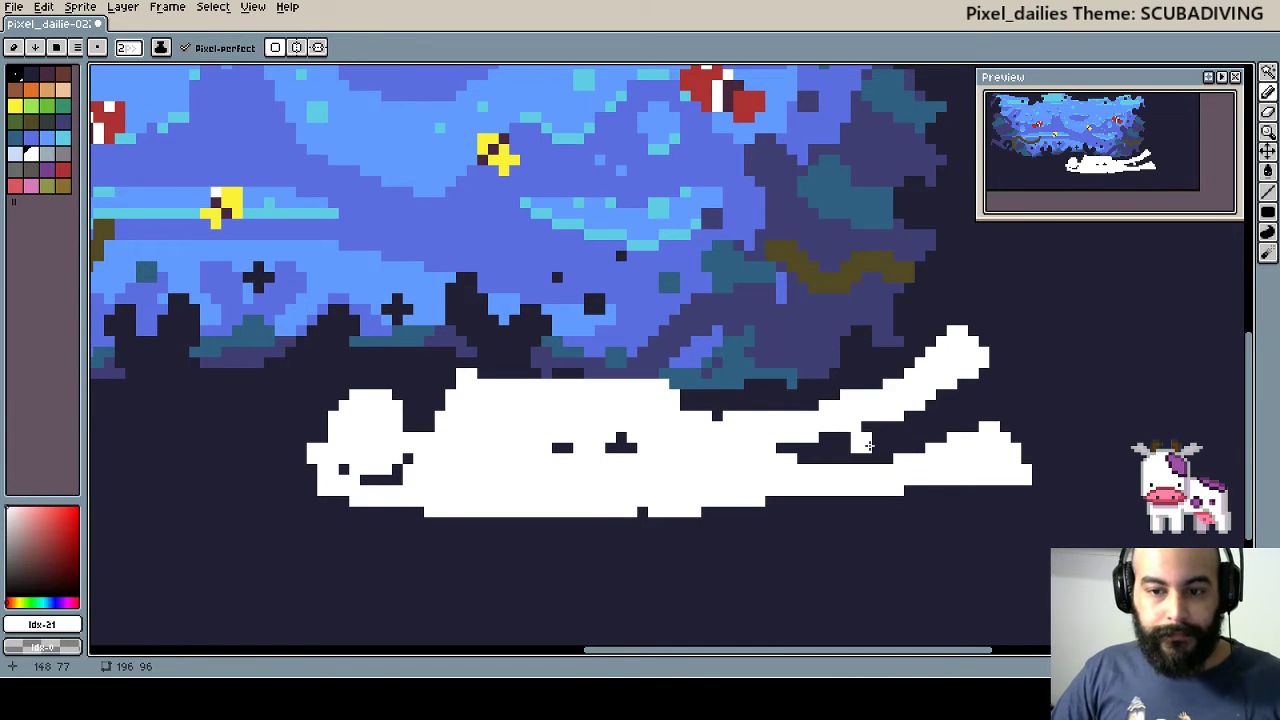
left_click(712, 406)
left_click_drag(700, 402, 760, 404)
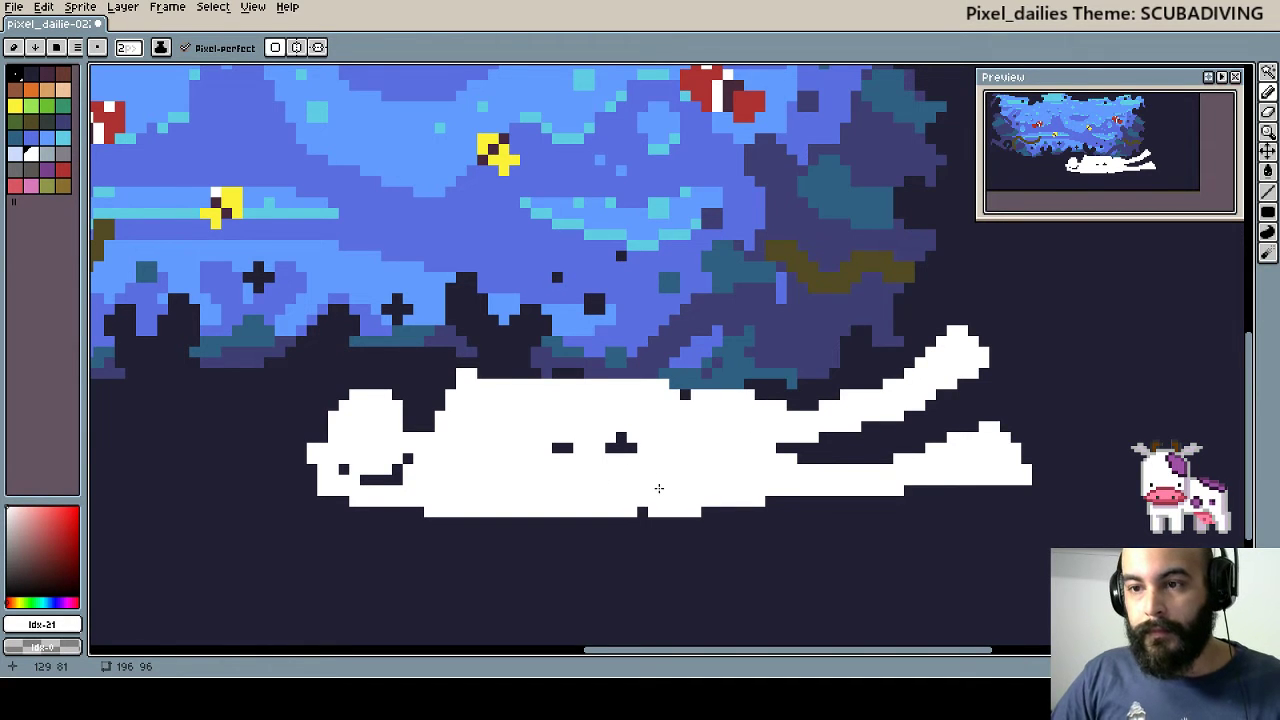
- Reshape the figure's top-left edge, then show the layer timeline
left_click_drag(659, 488, 704, 467)
scroll(593, 479, "down", 1)
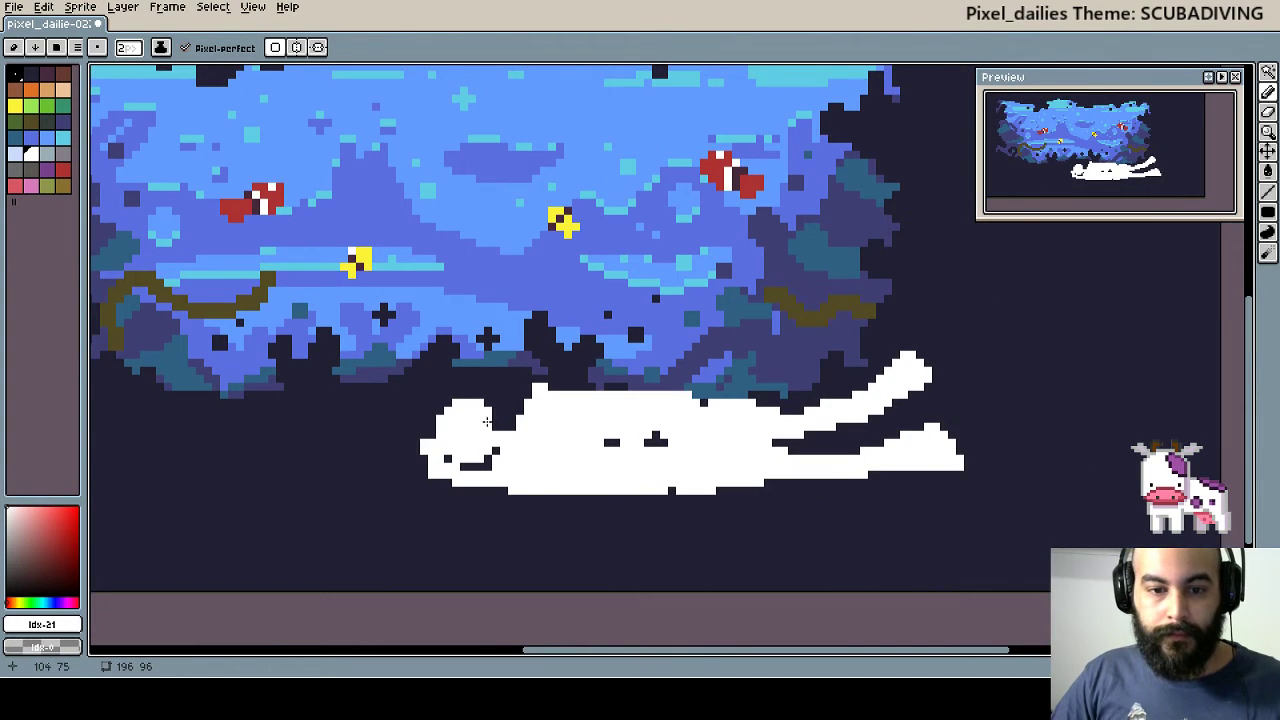
left_click_drag(487, 405, 450, 424)
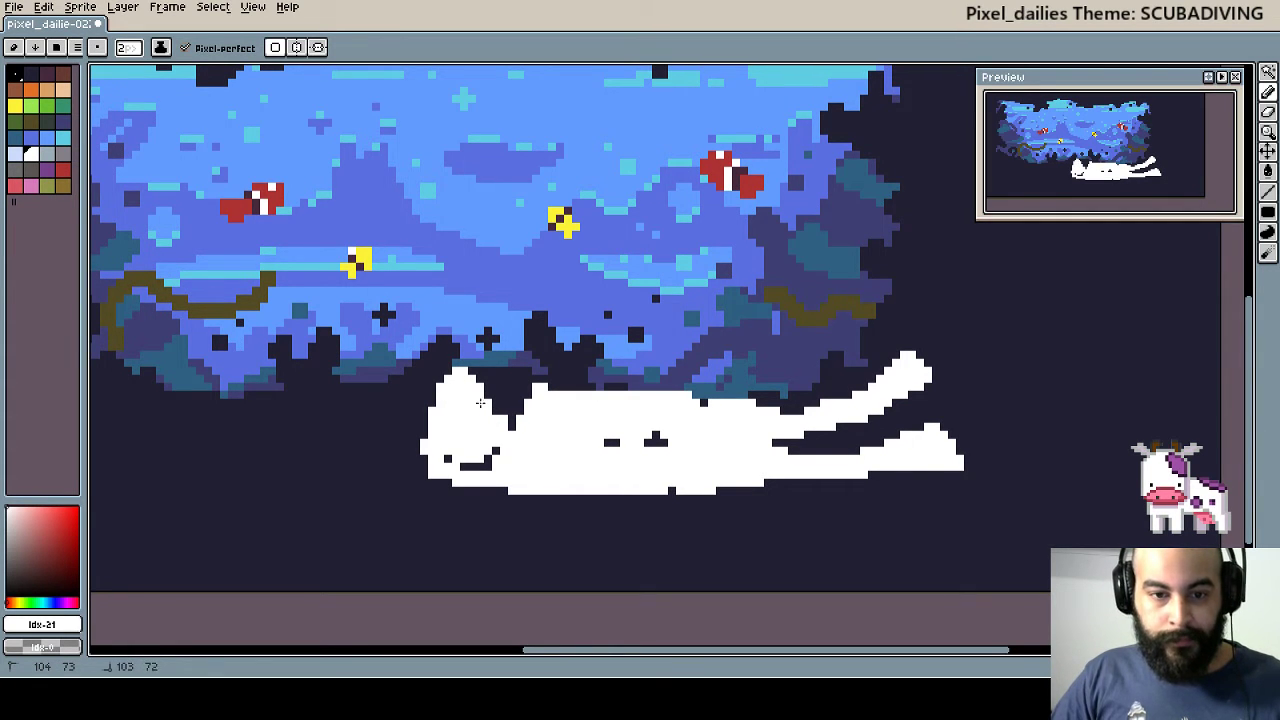
left_click_drag(474, 393, 433, 402)
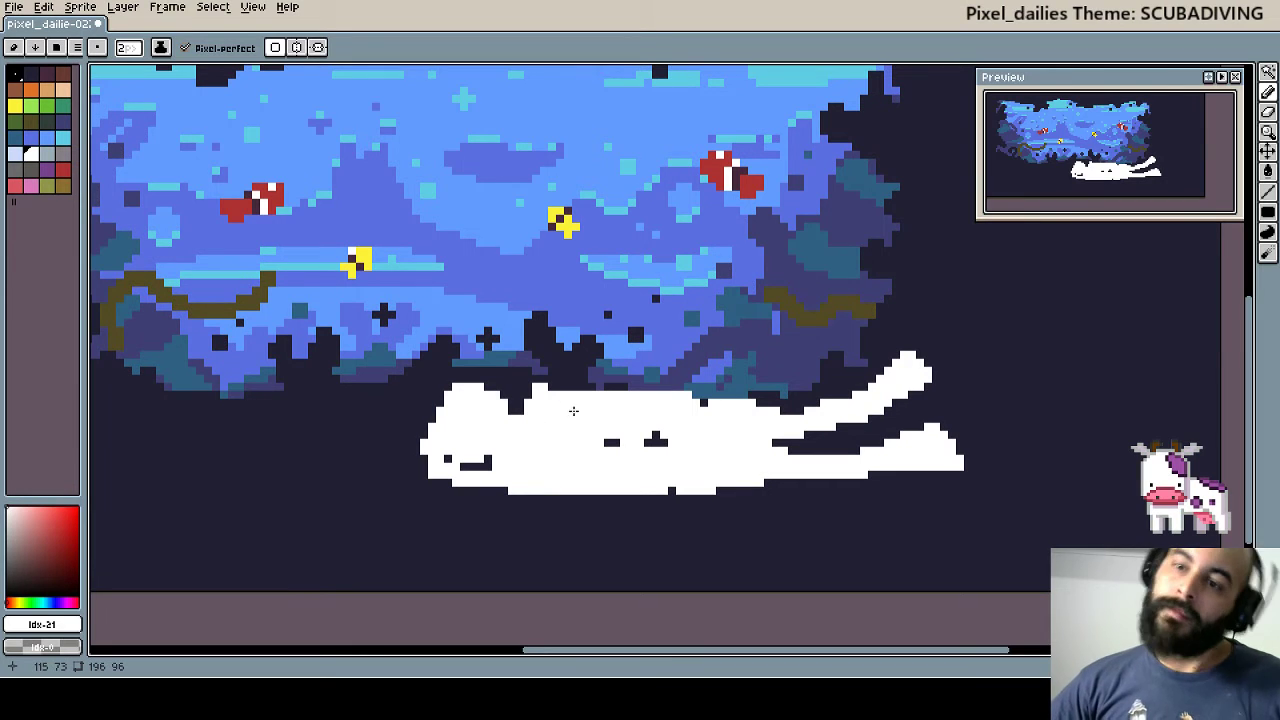
key("Tab")
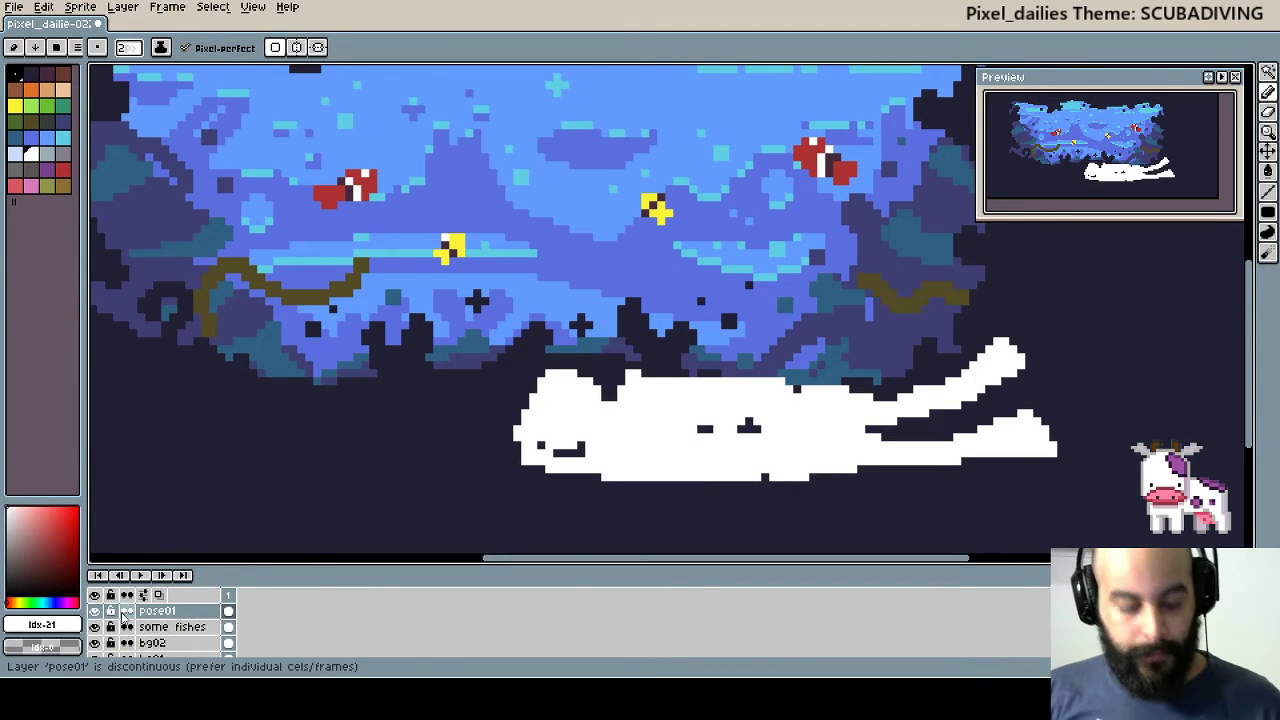
- Add a new layer above pose01 named 'pose02'
key("shift+n")
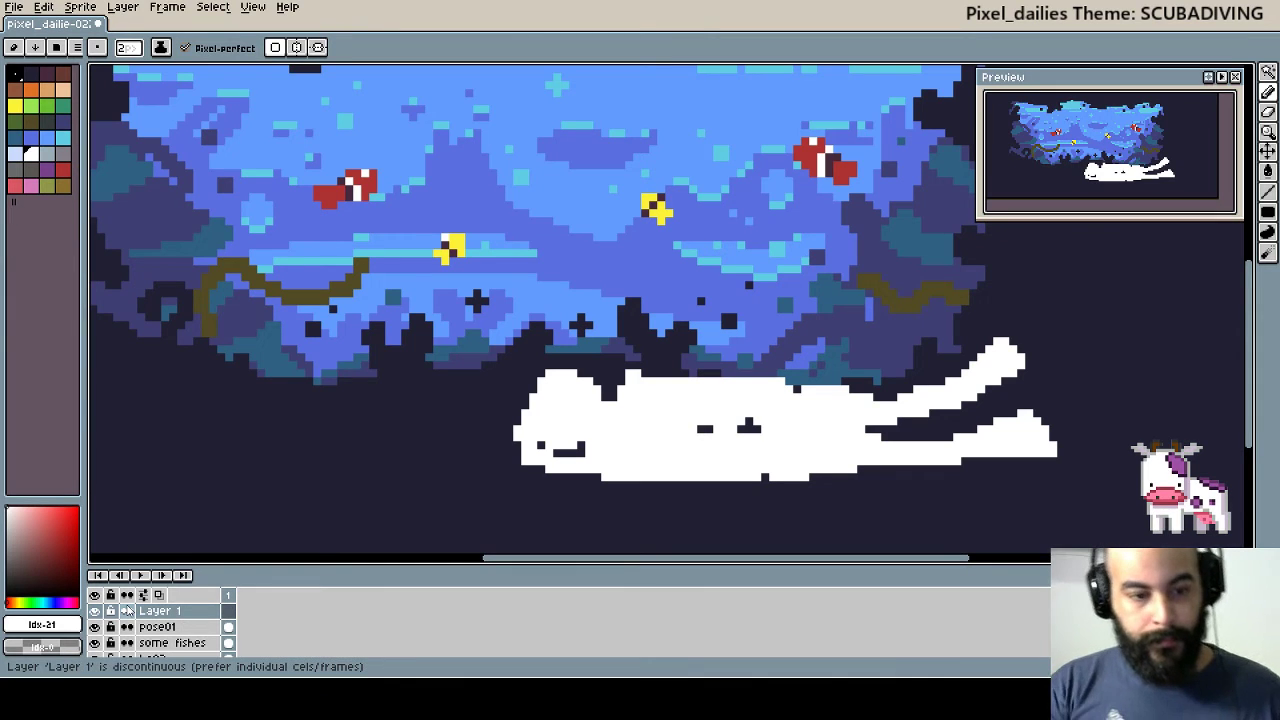
double_click(150, 611)
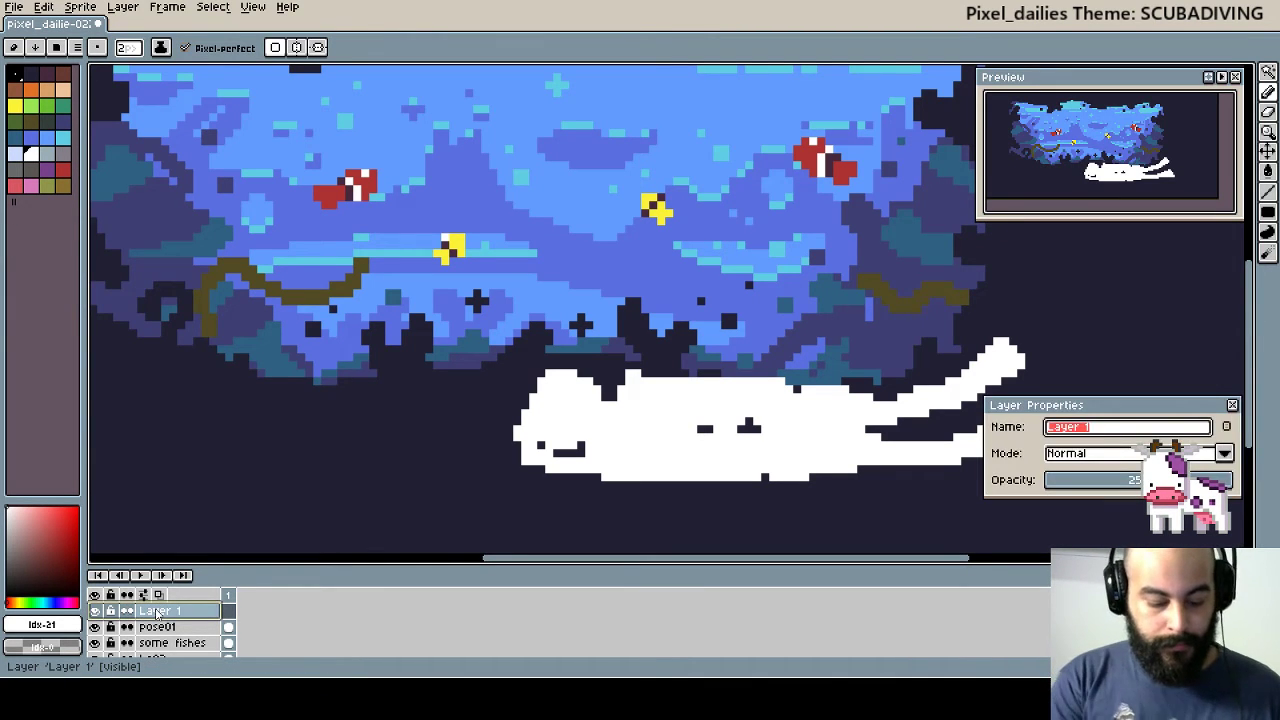
type("pose02")
key("Return")
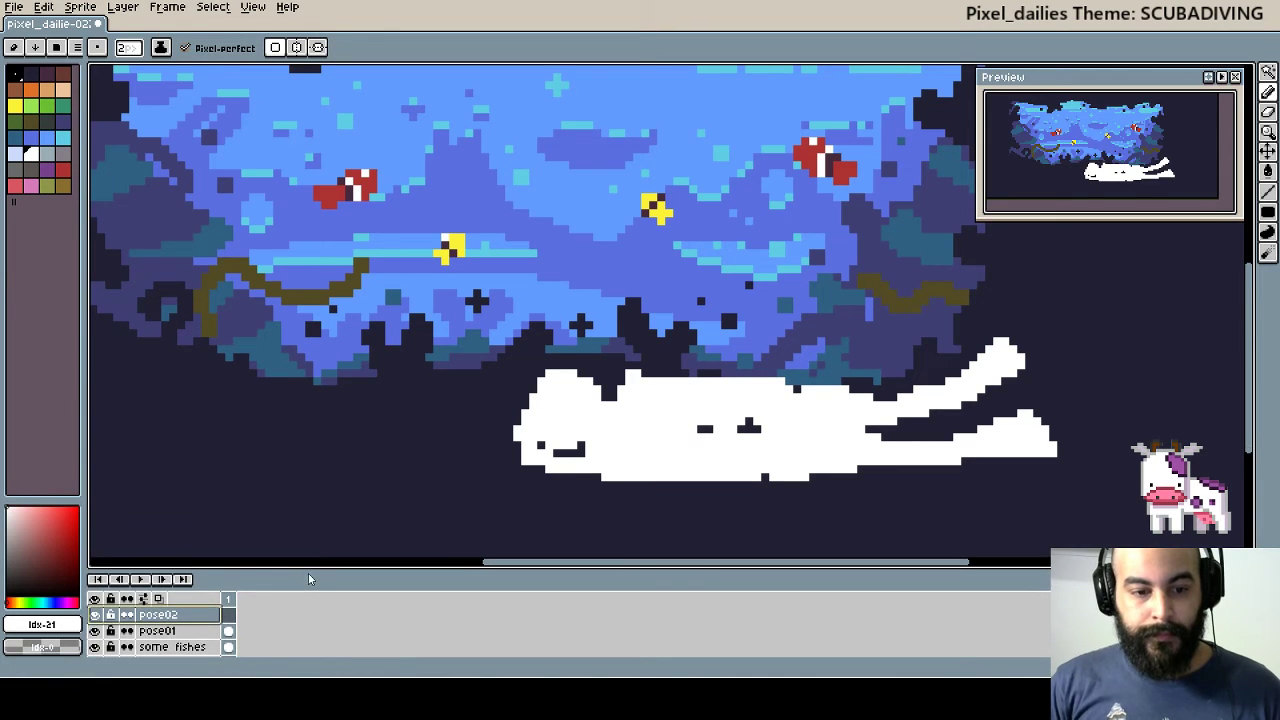
key("Tab")
scroll(537, 477, "down", 1)
scroll(624, 494, "down", 1)
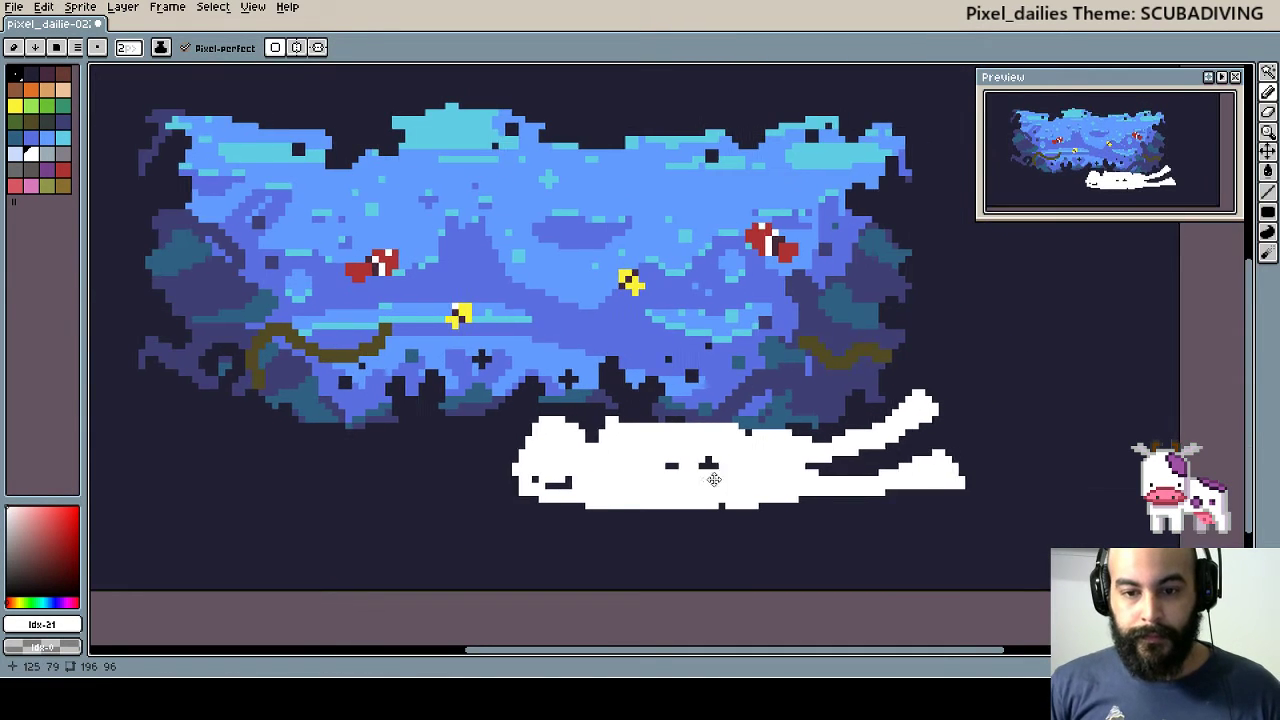
key("Tab")
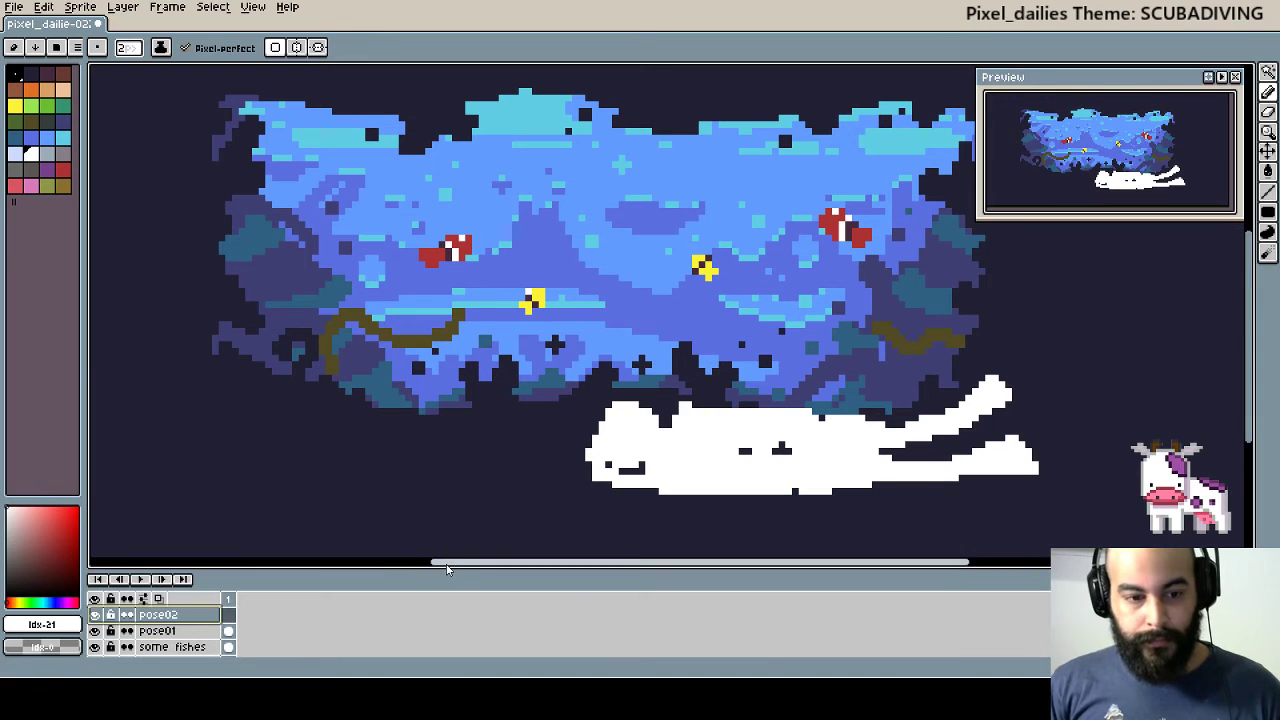
- Nudge the pose01 figure slightly left and down, hide pose01, and make pose02 active
left_click(157, 630)
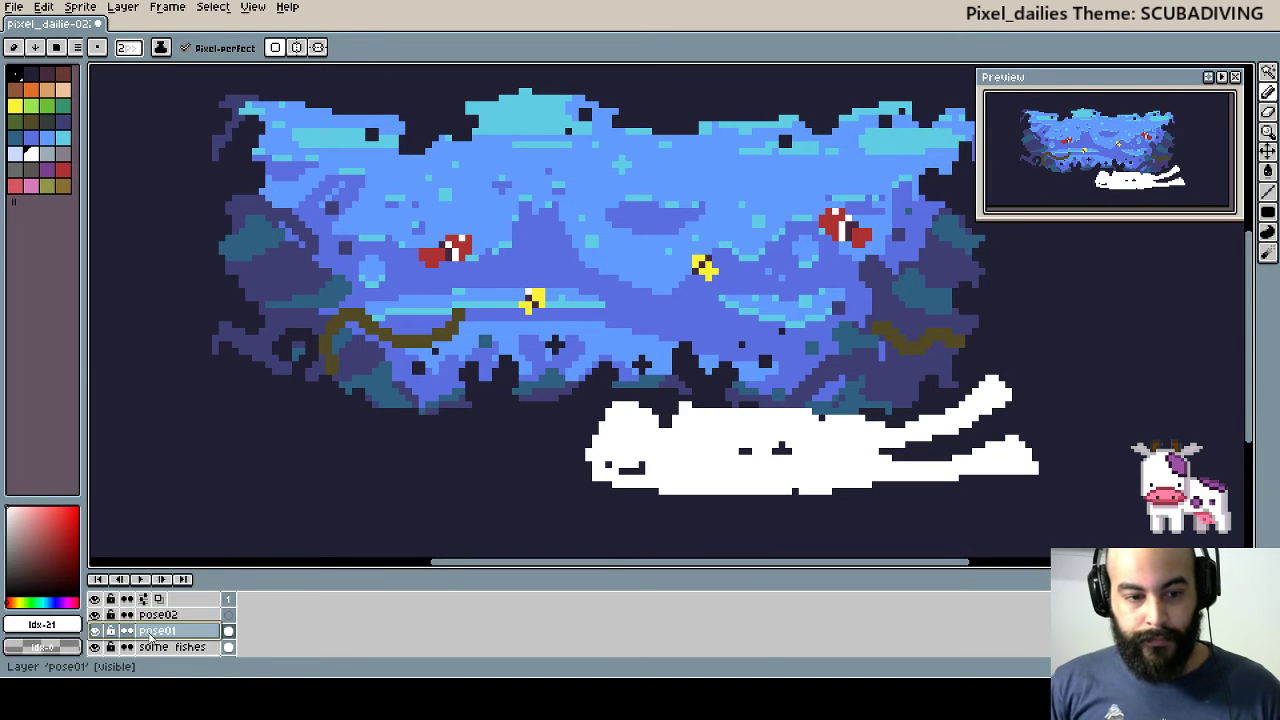
key("v")
left_click_drag(700, 453, 693, 459)
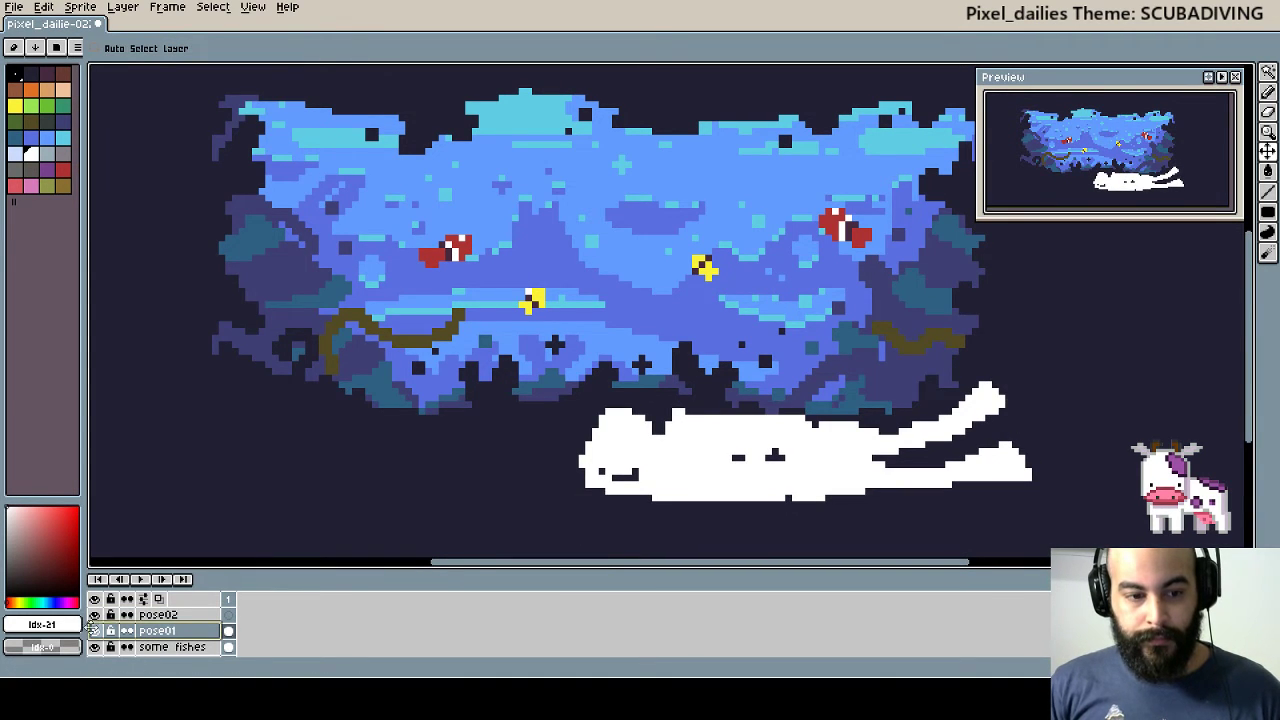
left_click(94, 630)
left_click(157, 614)
scroll(794, 365, "down", 1)
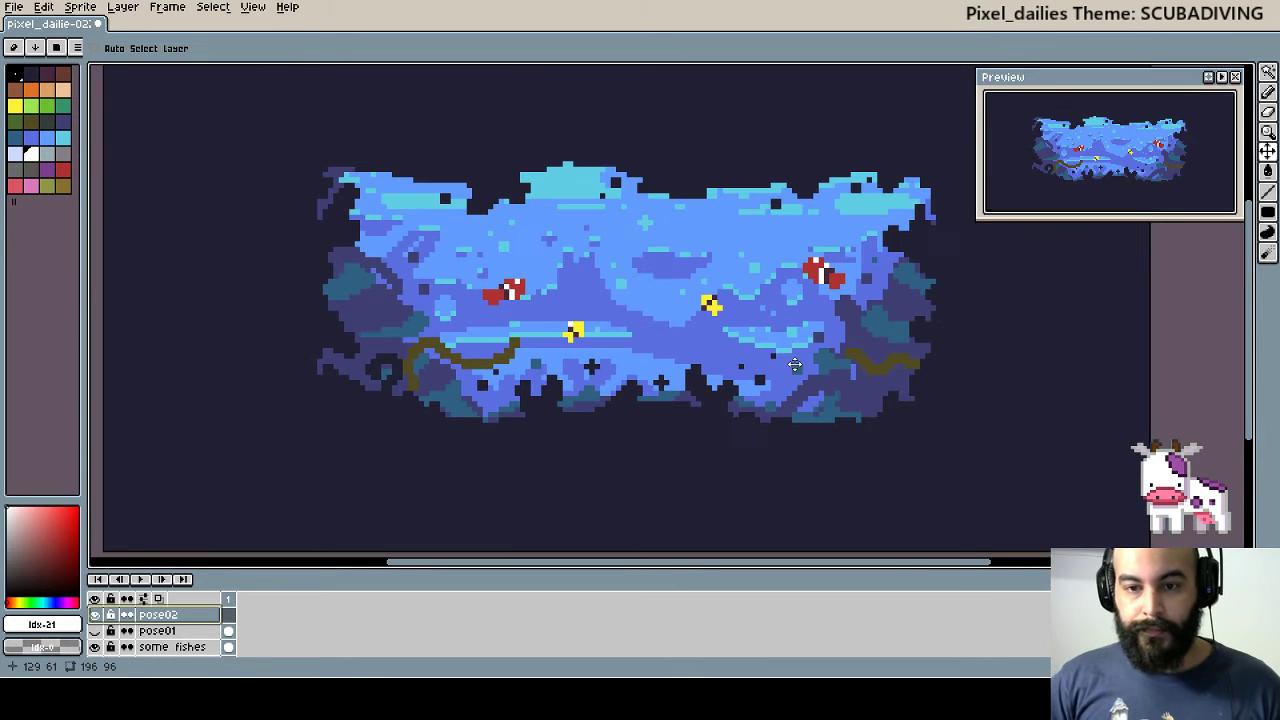
- Paint a white blob below the reef's right side on pose02
key("i")
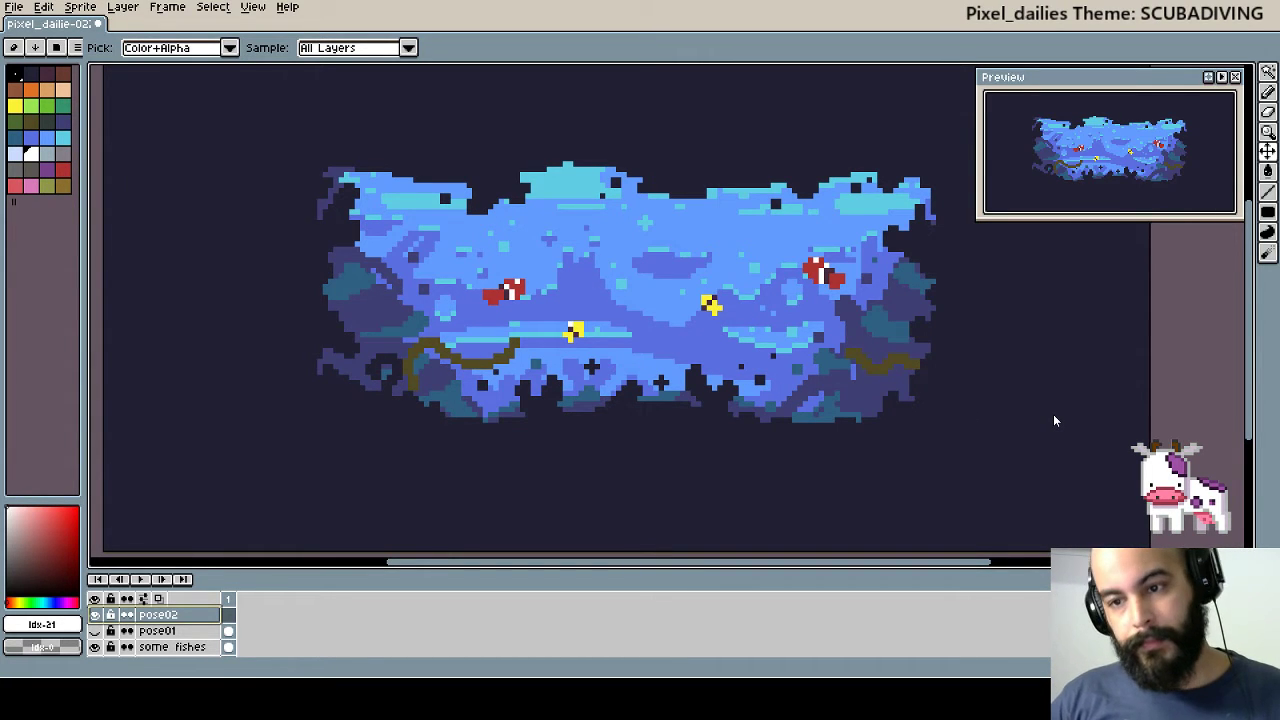
key("v")
key("b")
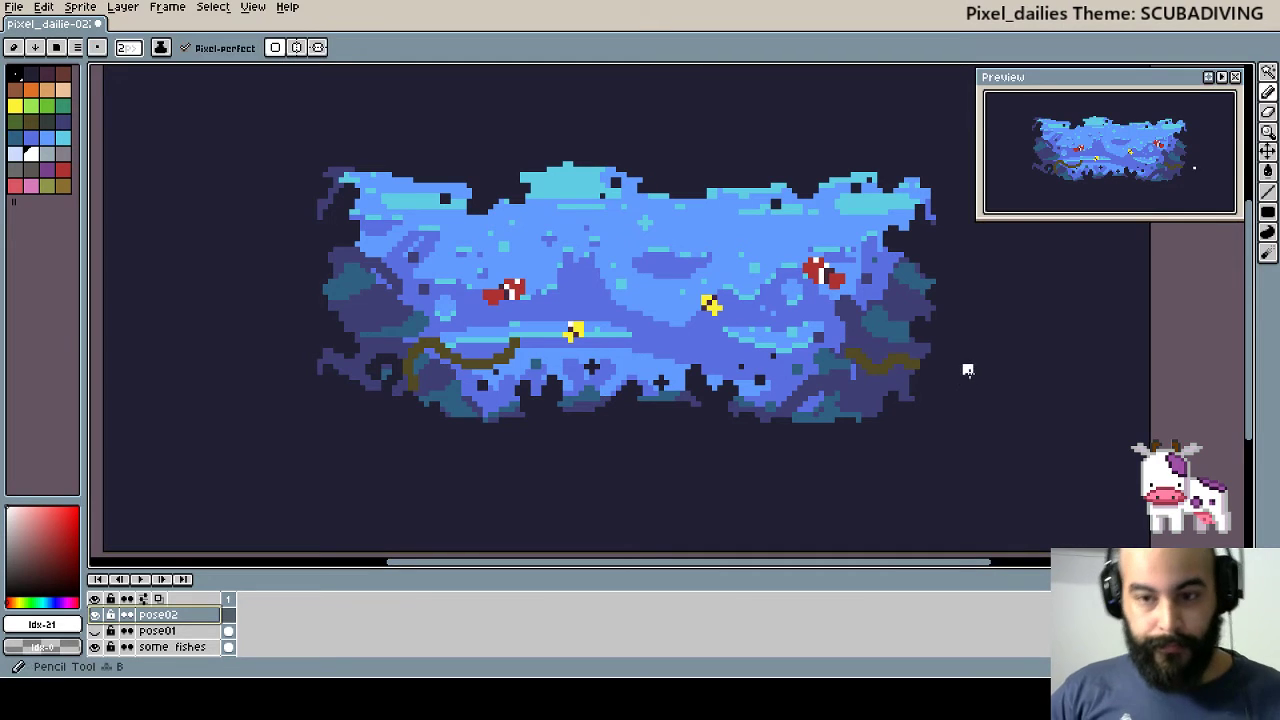
key("Tab")
key("Tab")
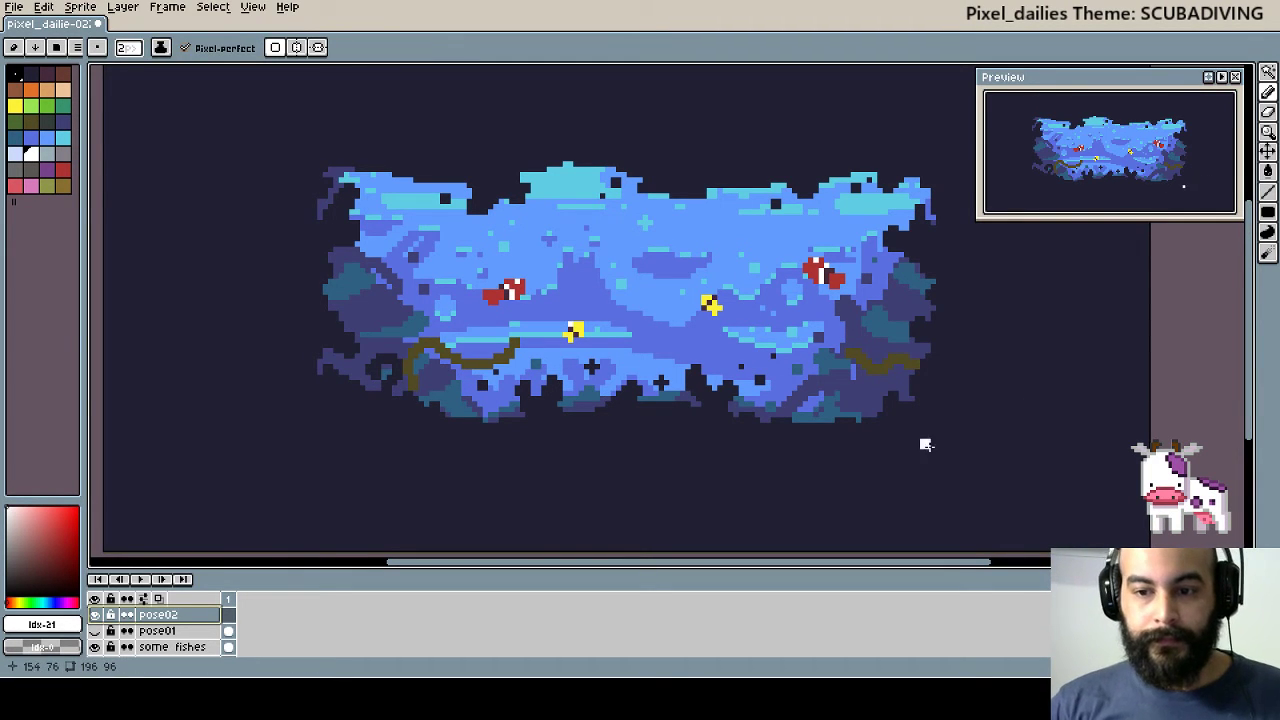
left_click_drag(886, 423, 912, 432)
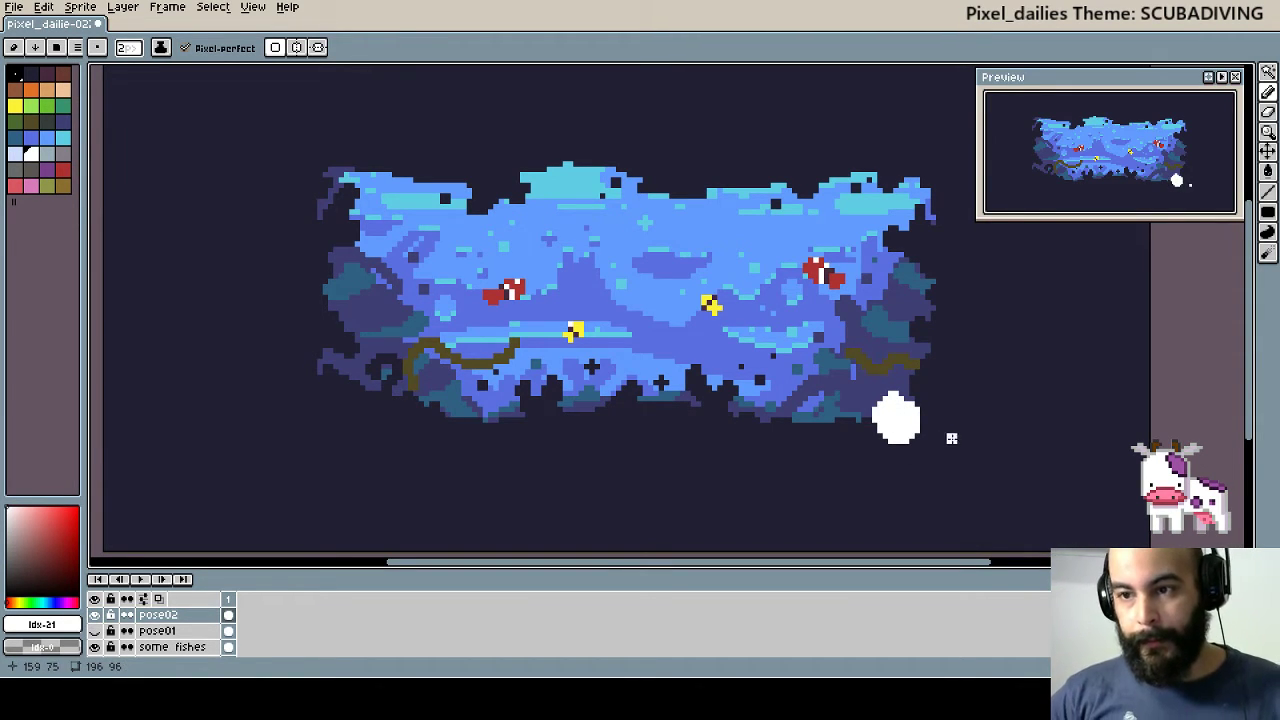
- Draw white strokes rising upward from the pose02 blob, redrawing the first slanted one
key("i")
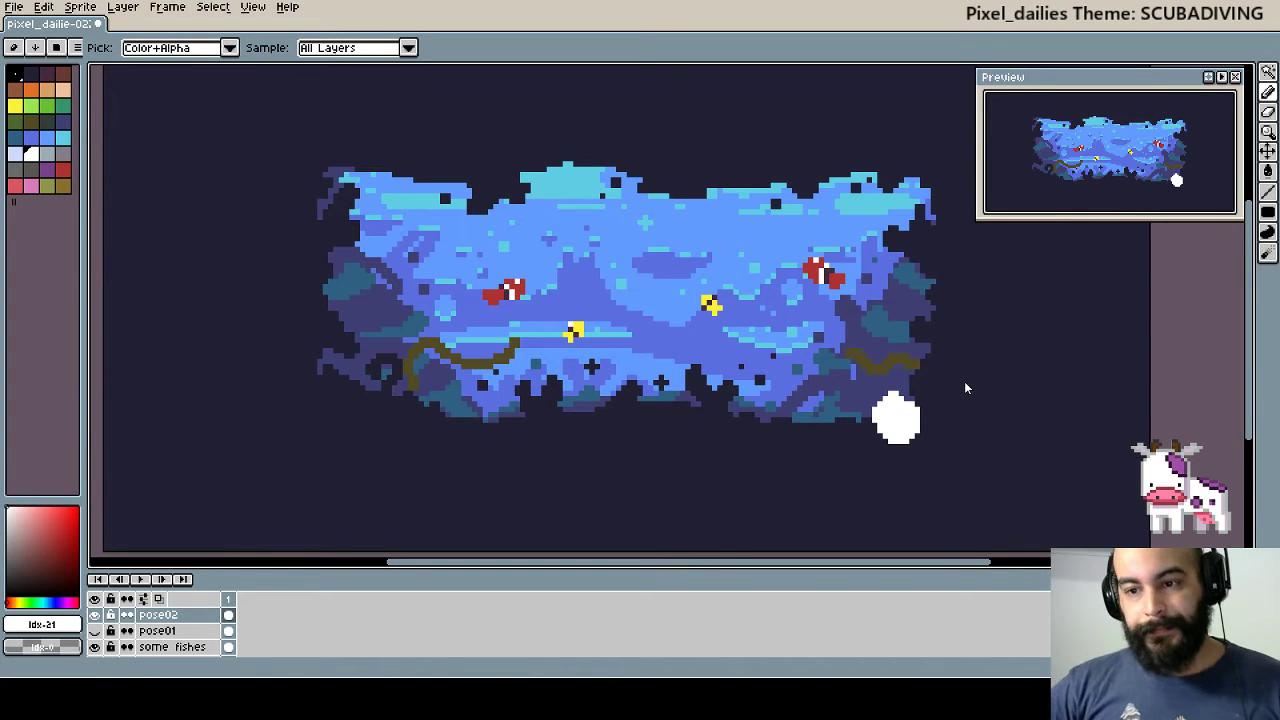
key("b")
mouse_move(908, 408)
left_mouse_down()
mouse_move(932, 338)
mouse_move(937, 362)
left_mouse_up()
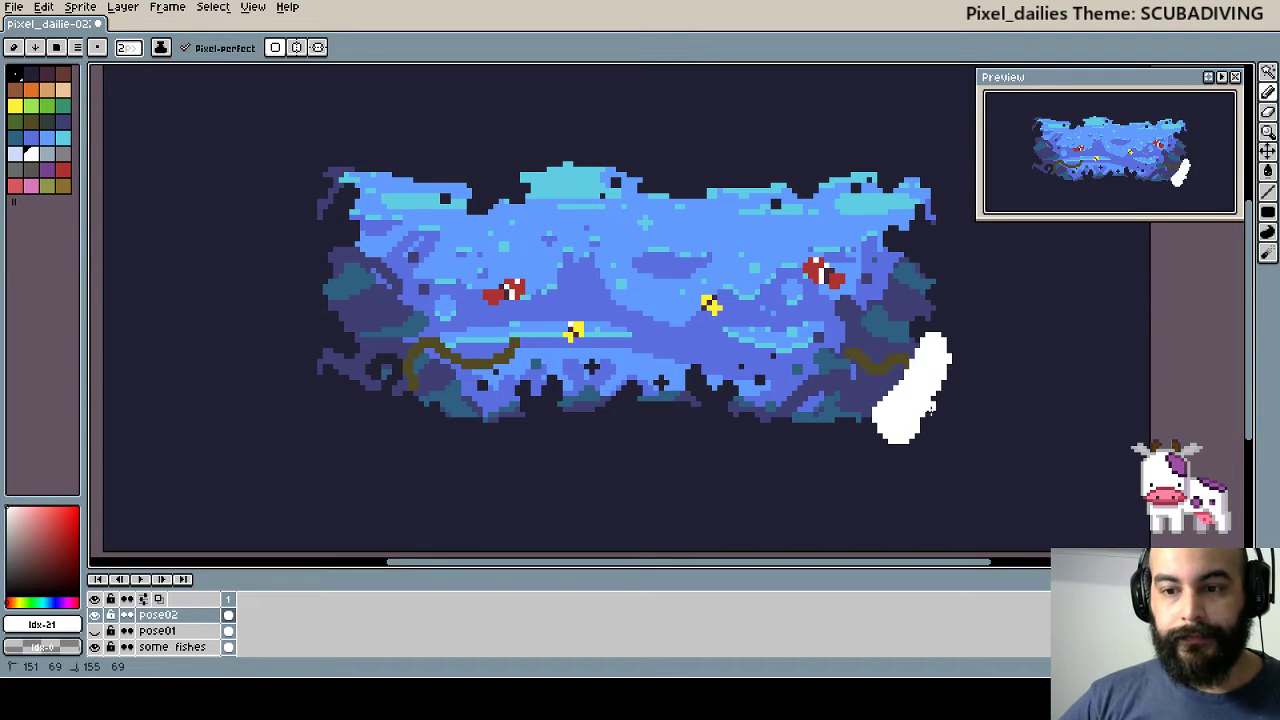
key("ctrl+z")
mouse_move(905, 400)
left_mouse_down()
mouse_move(922, 332)
mouse_move(943, 360)
left_mouse_up()
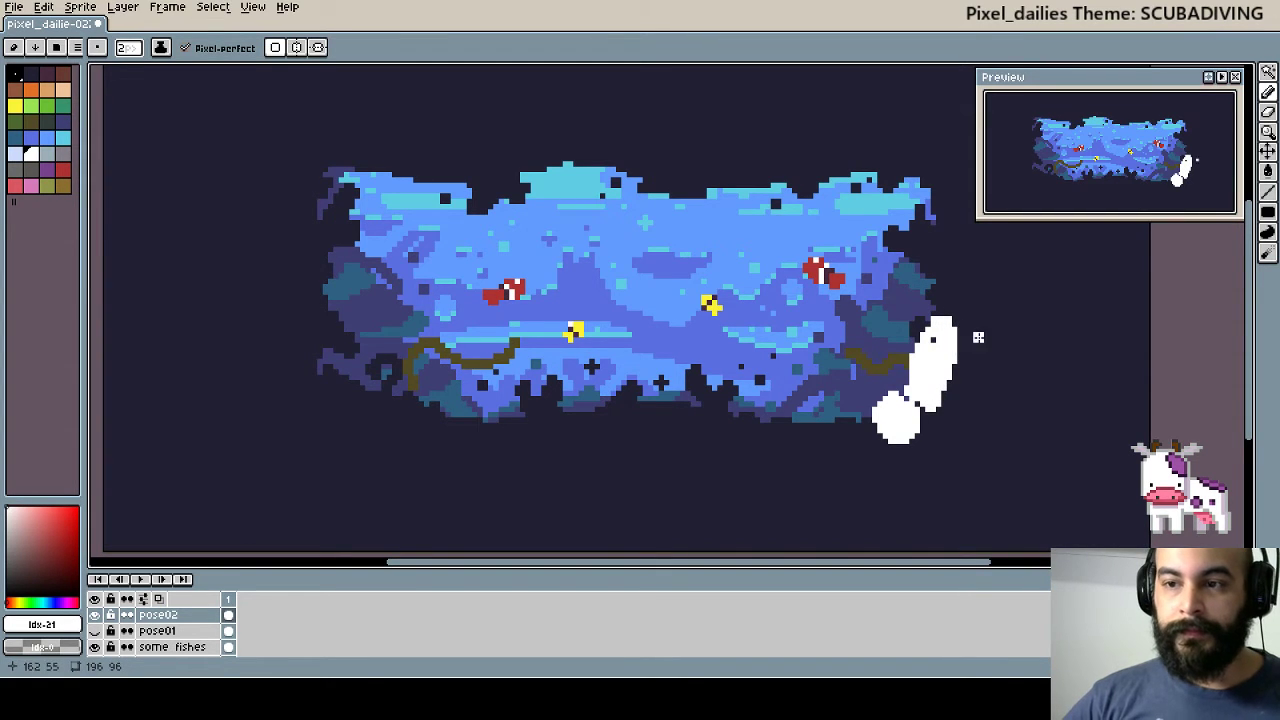
scroll(975, 367, "up", 2)
scroll(975, 367, "right", 2)
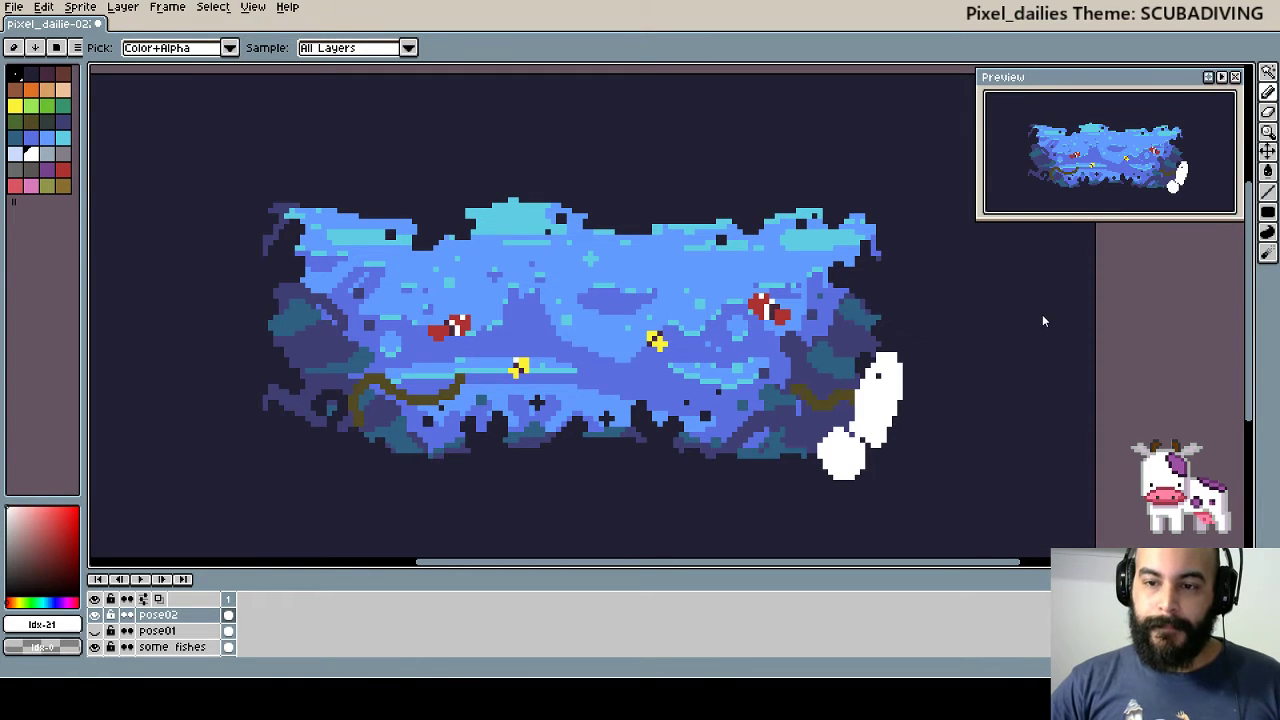
key("b")
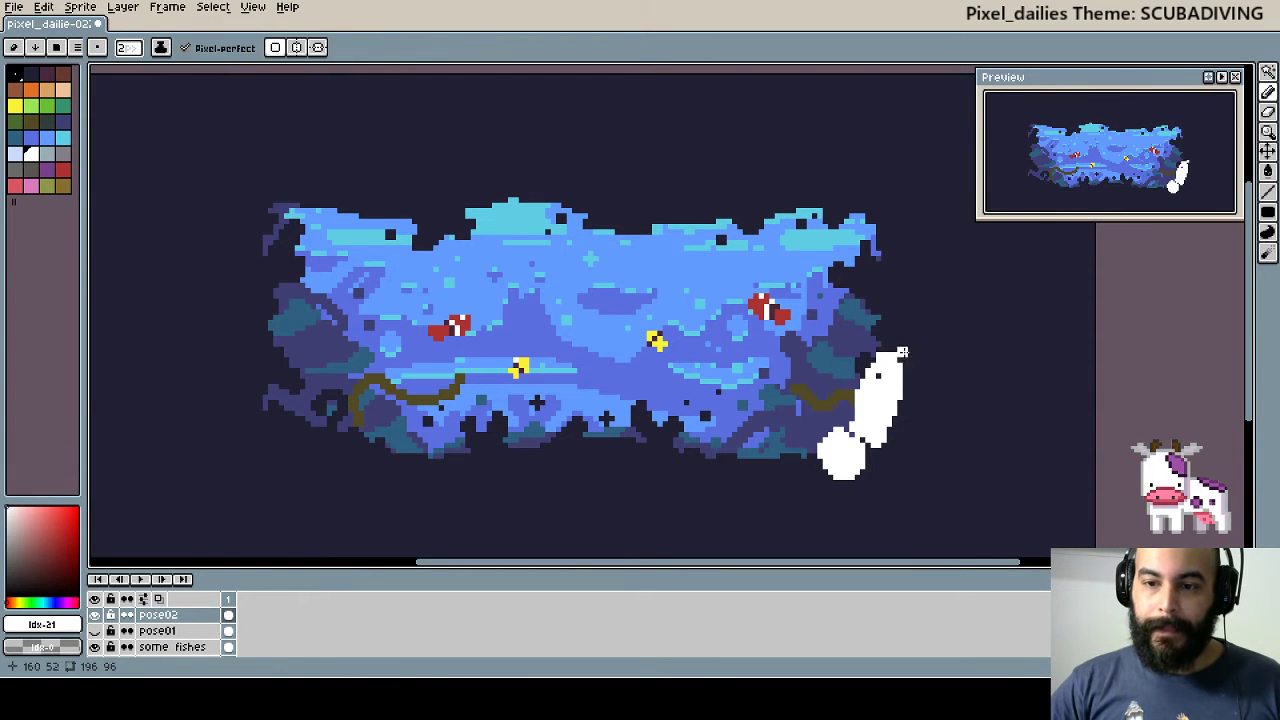
left_click_drag(898, 362, 913, 343)
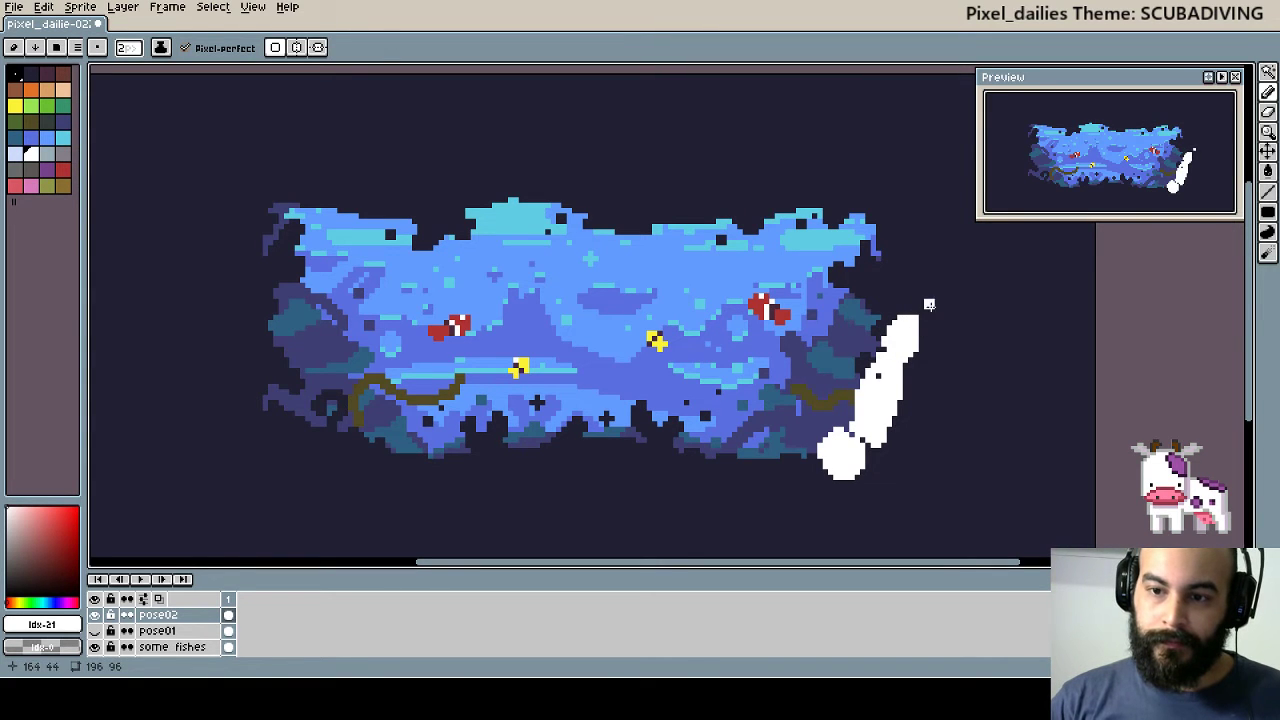
left_click_drag(948, 300, 820, 344)
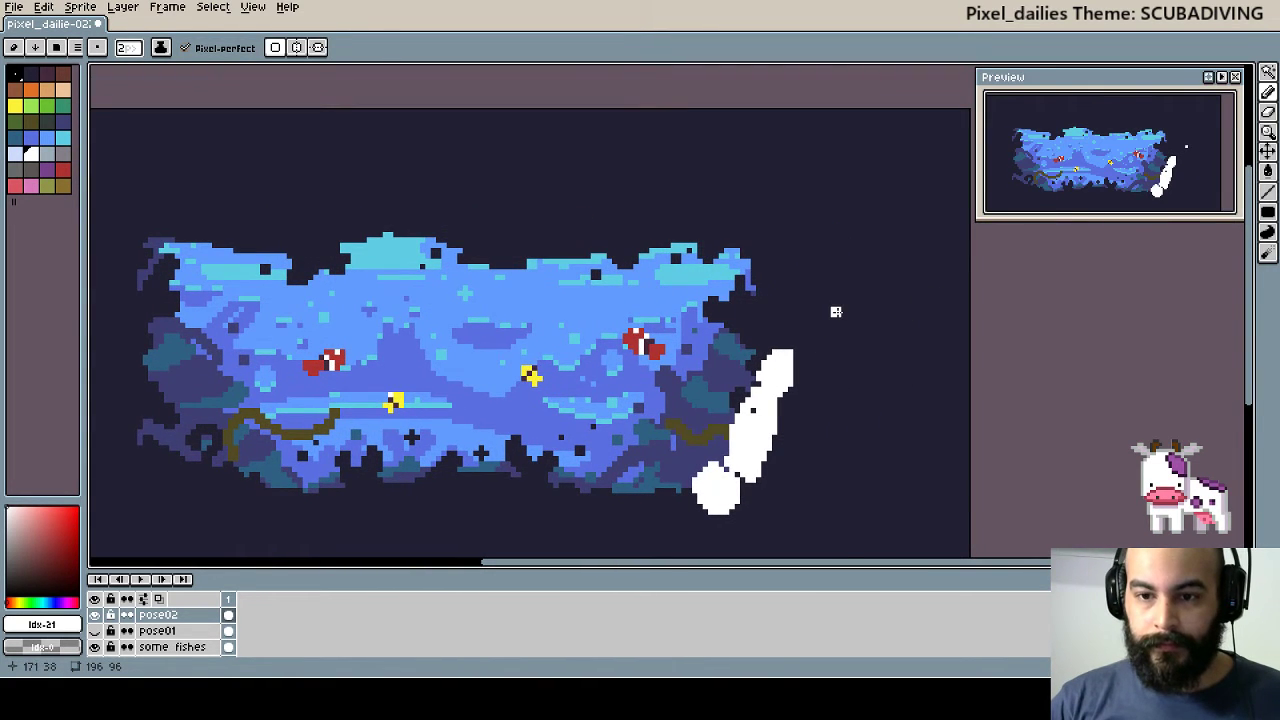
- Draw a thin white leg rising straight up from the body and thicken its right side
left_click(836, 311)
left_click_drag(793, 238, 797, 232)
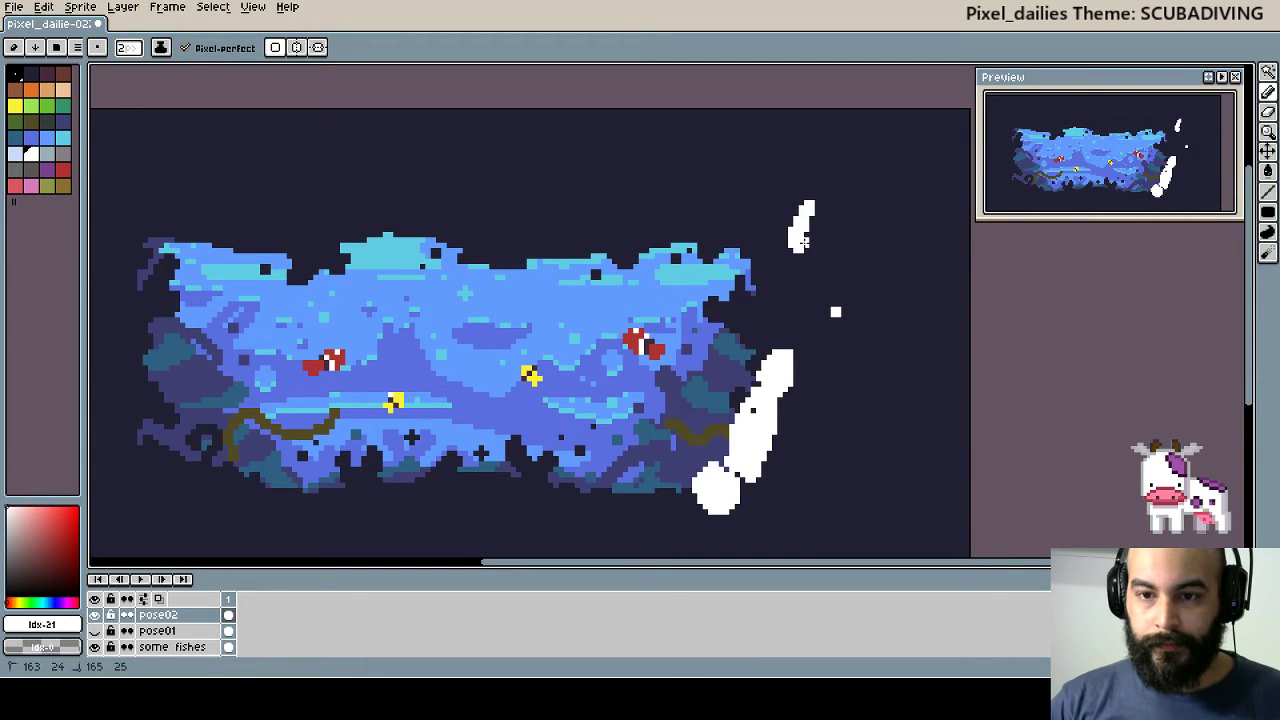
left_click_drag(806, 250, 838, 314)
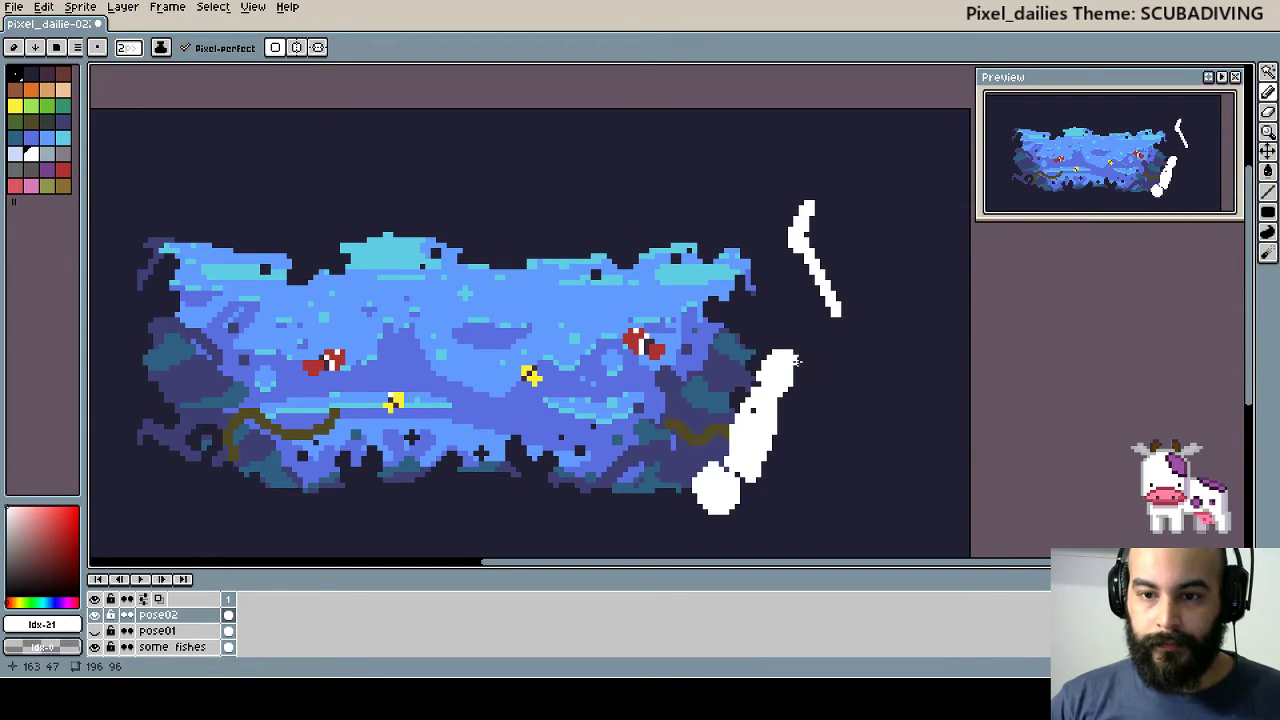
left_click_drag(785, 361, 820, 299)
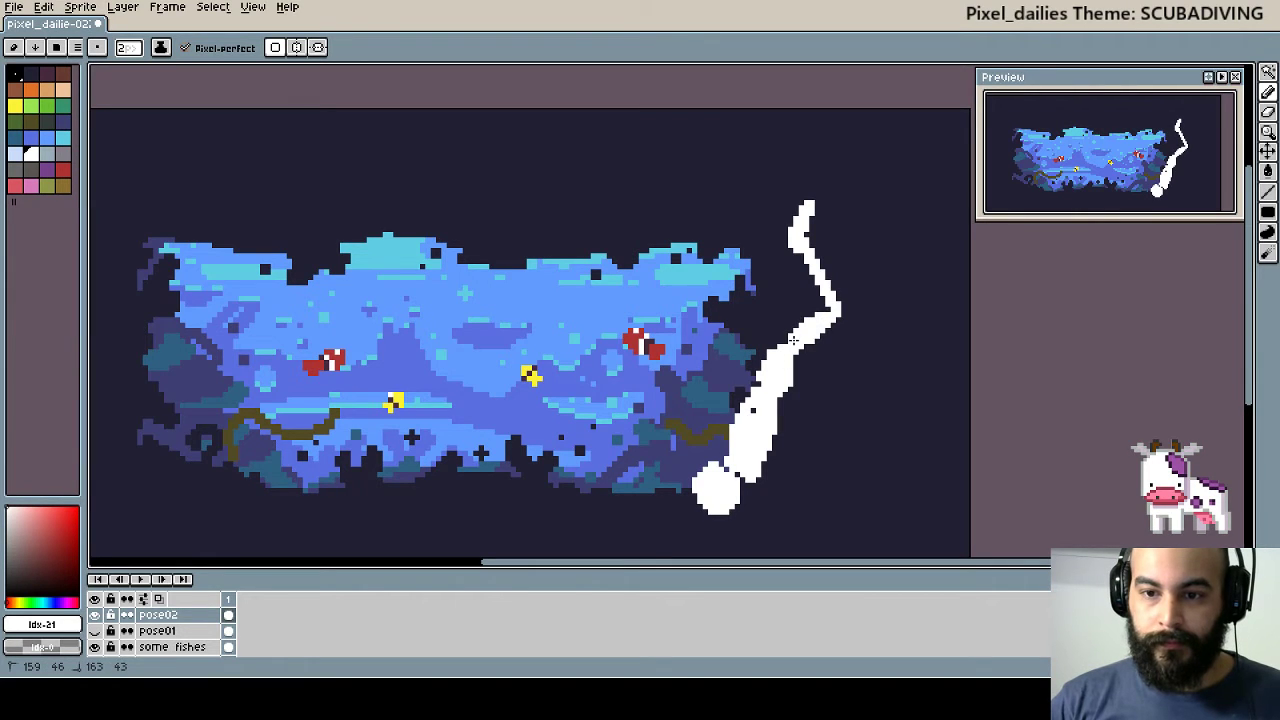
mouse_move(828, 322)
left_mouse_down()
mouse_move(800, 378)
mouse_move(834, 325)
left_mouse_up()
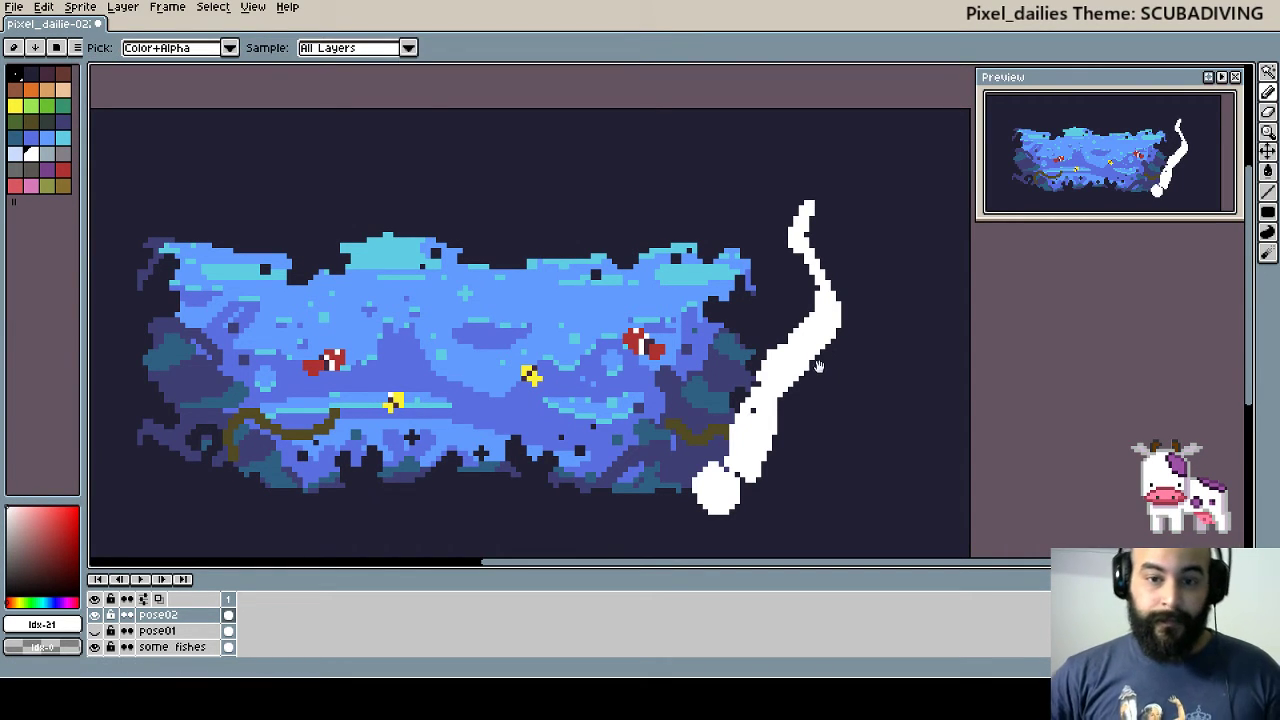
left_click_drag(816, 363, 815, 327)
key("i")
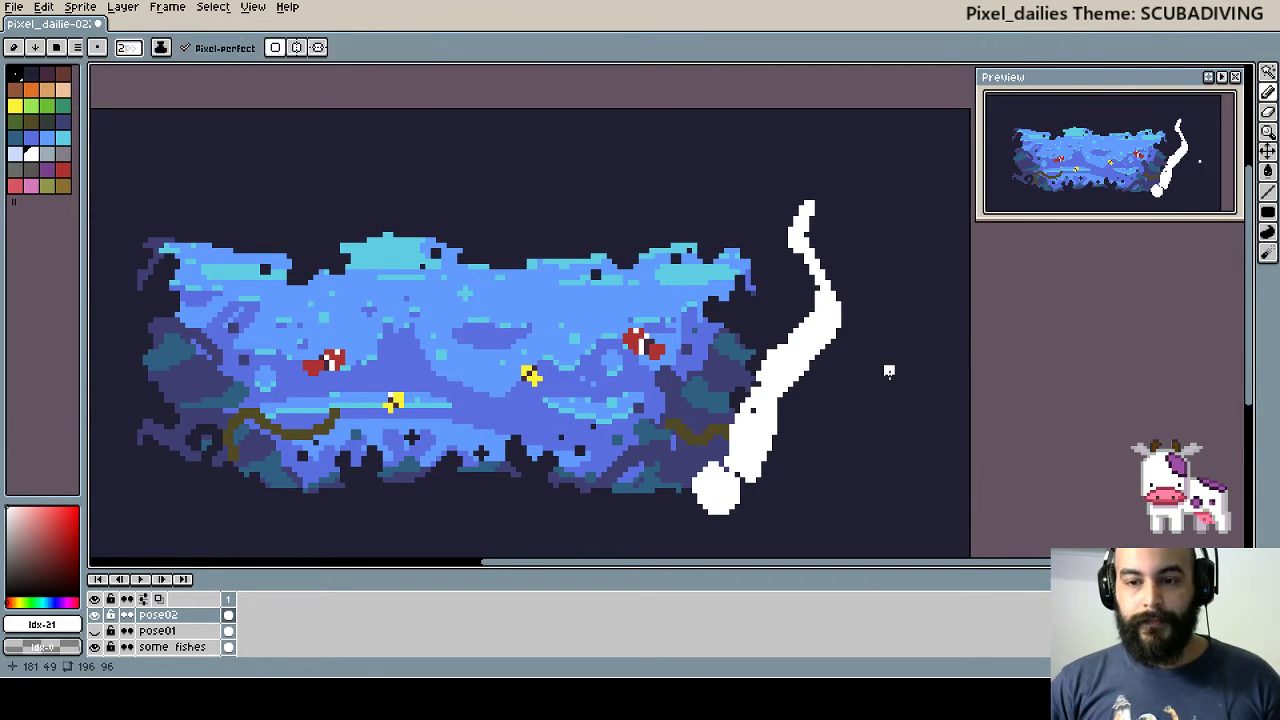
key("b")
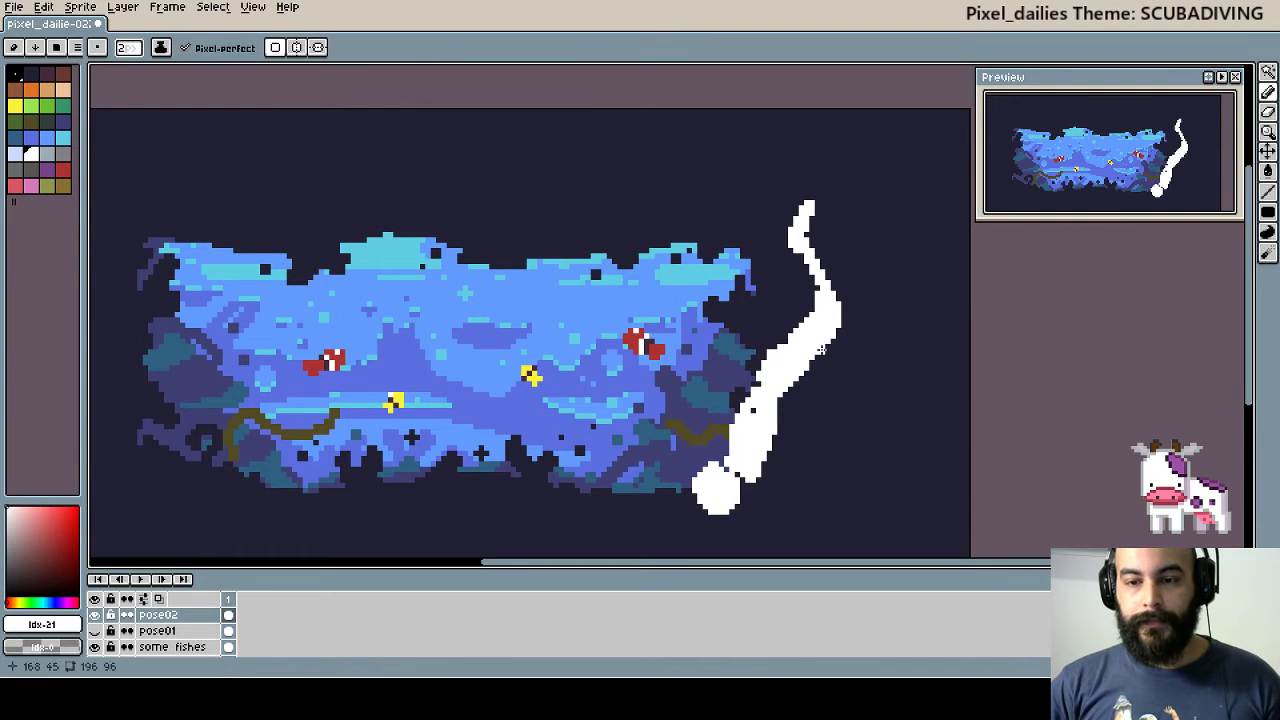
- Draw a broad second leg angled up to the right, undoing one stroke
mouse_move(789, 381)
left_mouse_down()
mouse_move(842, 362)
mouse_move(866, 374)
left_mouse_up()
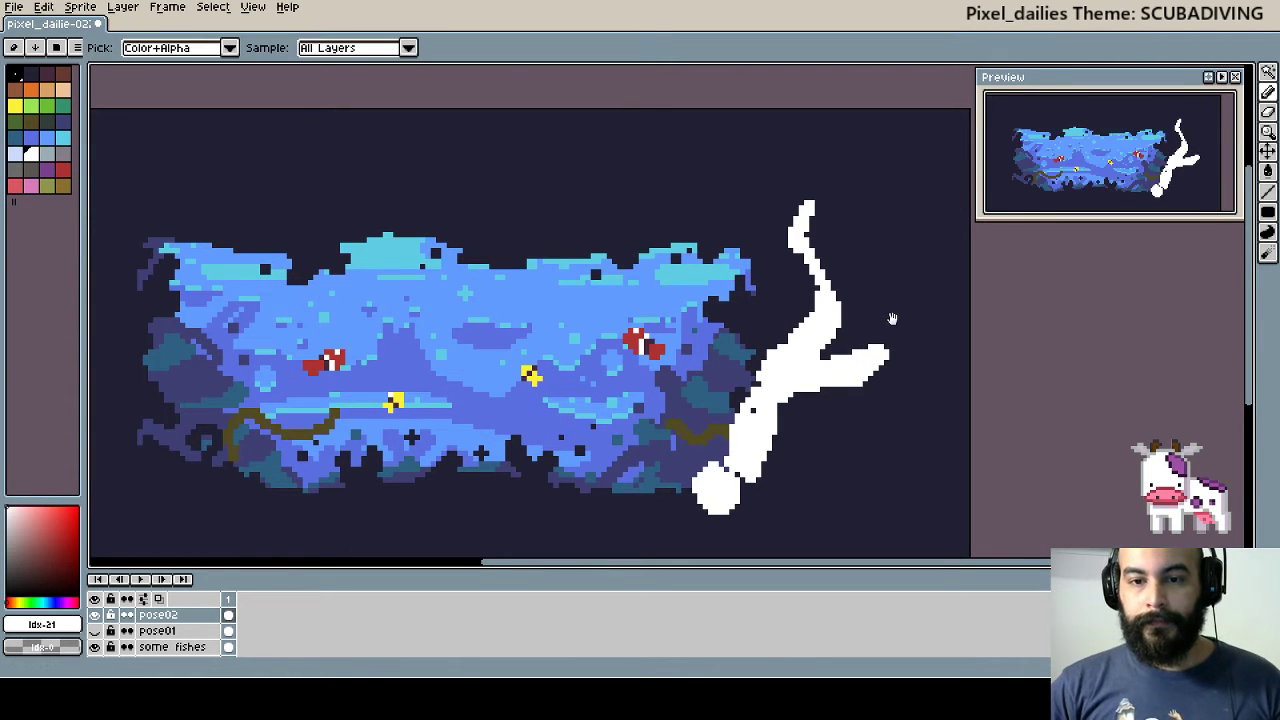
mouse_move(886, 352)
left_mouse_down()
mouse_move(922, 275)
mouse_move(910, 299)
mouse_move(954, 265)
left_mouse_up()
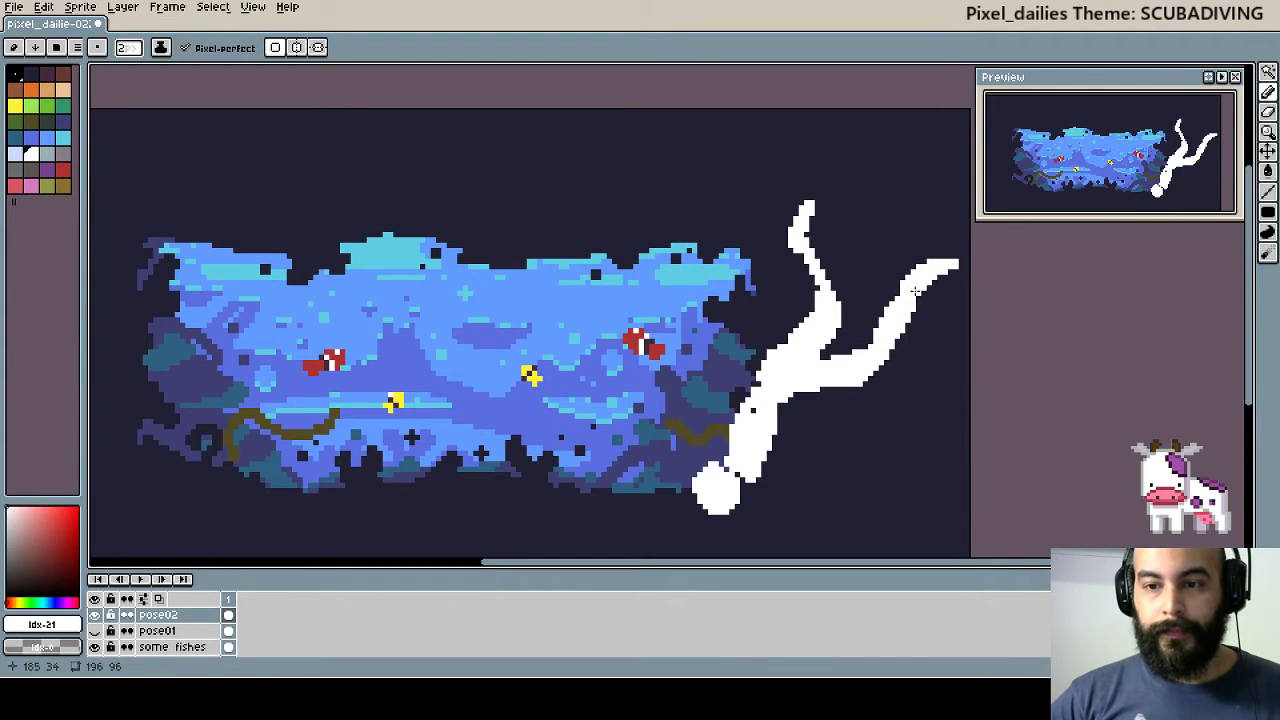
left_click_drag(905, 277, 896, 295)
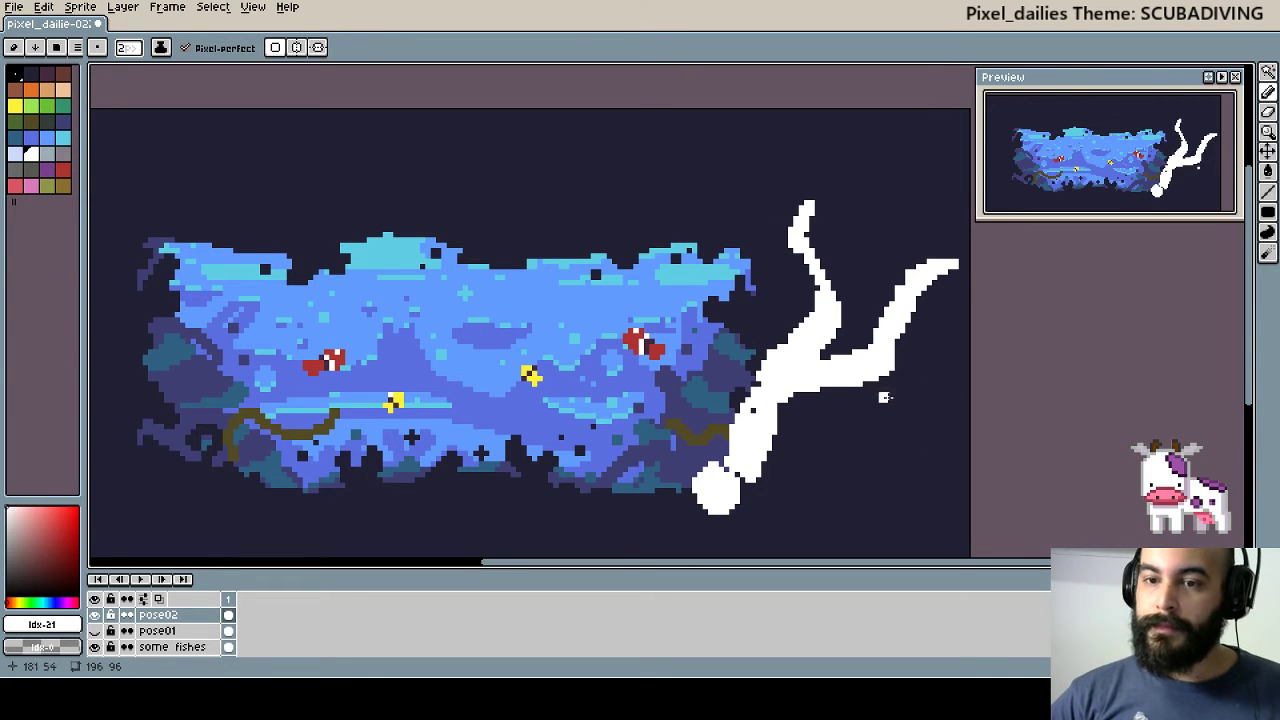
mouse_move(810, 238)
left_mouse_down()
mouse_move(852, 306)
mouse_move(825, 336)
left_mouse_up()
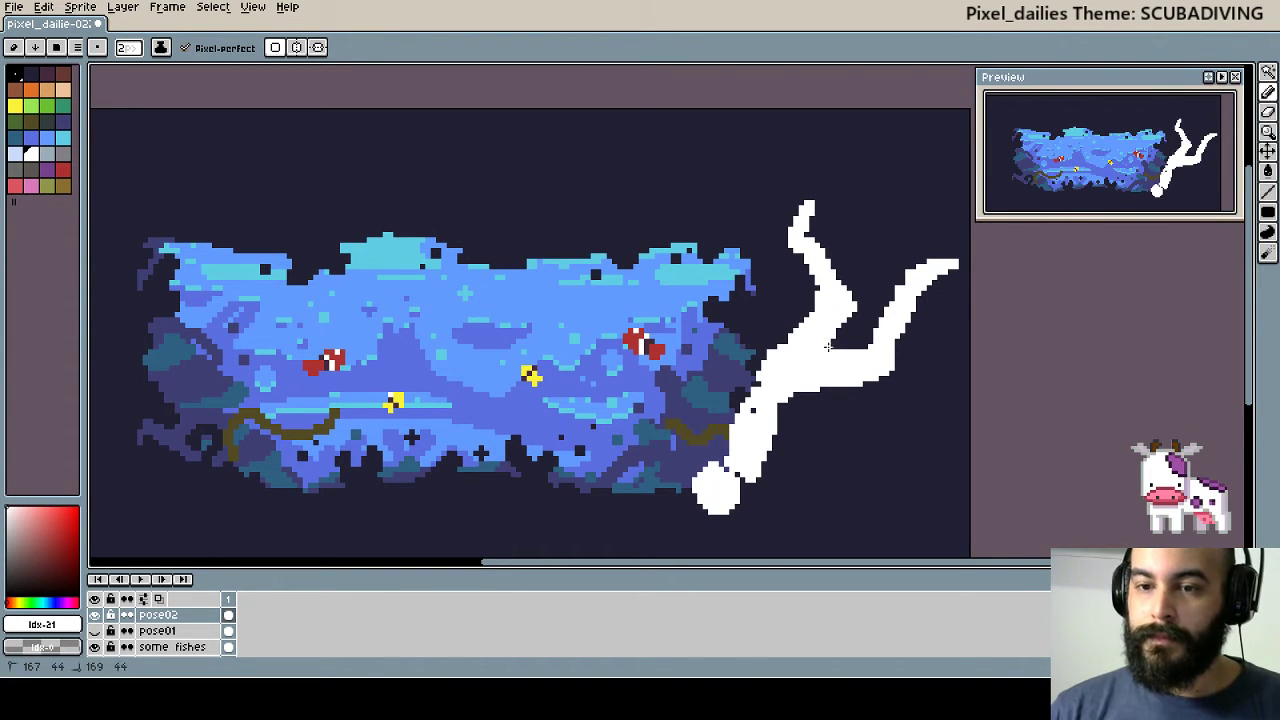
key("ctrl+z")
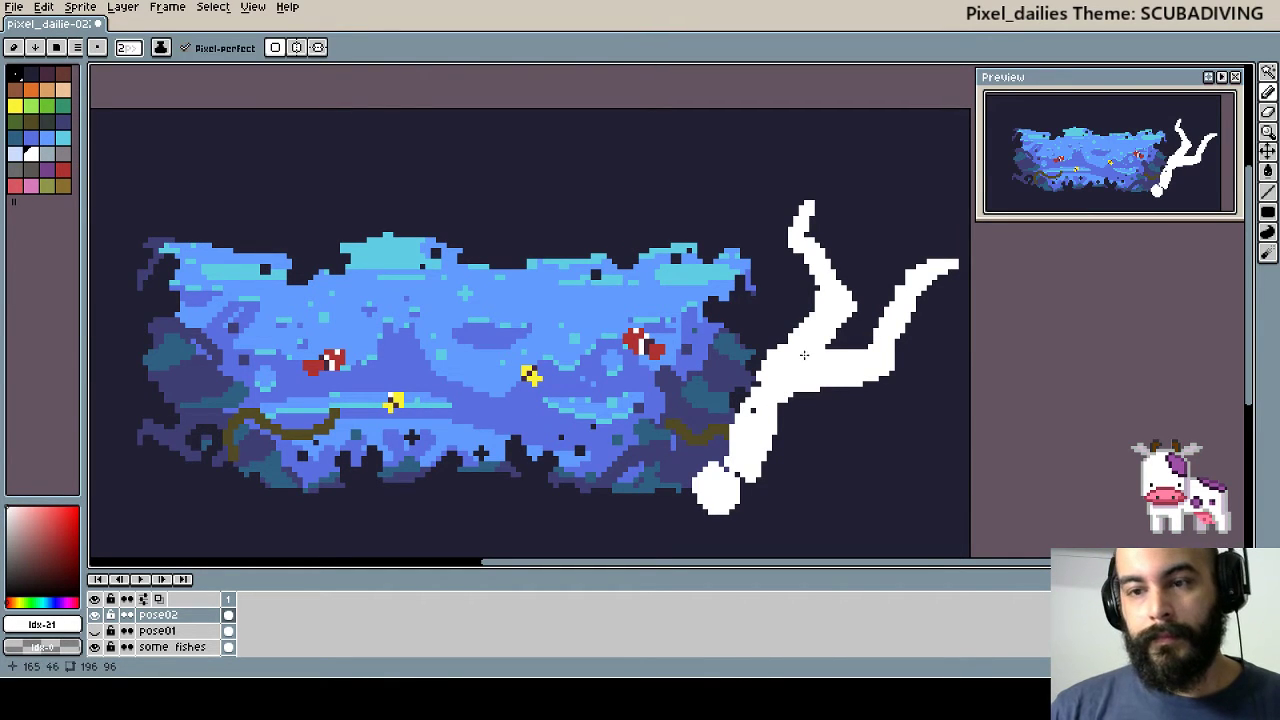
left_click_drag(788, 340, 762, 375)
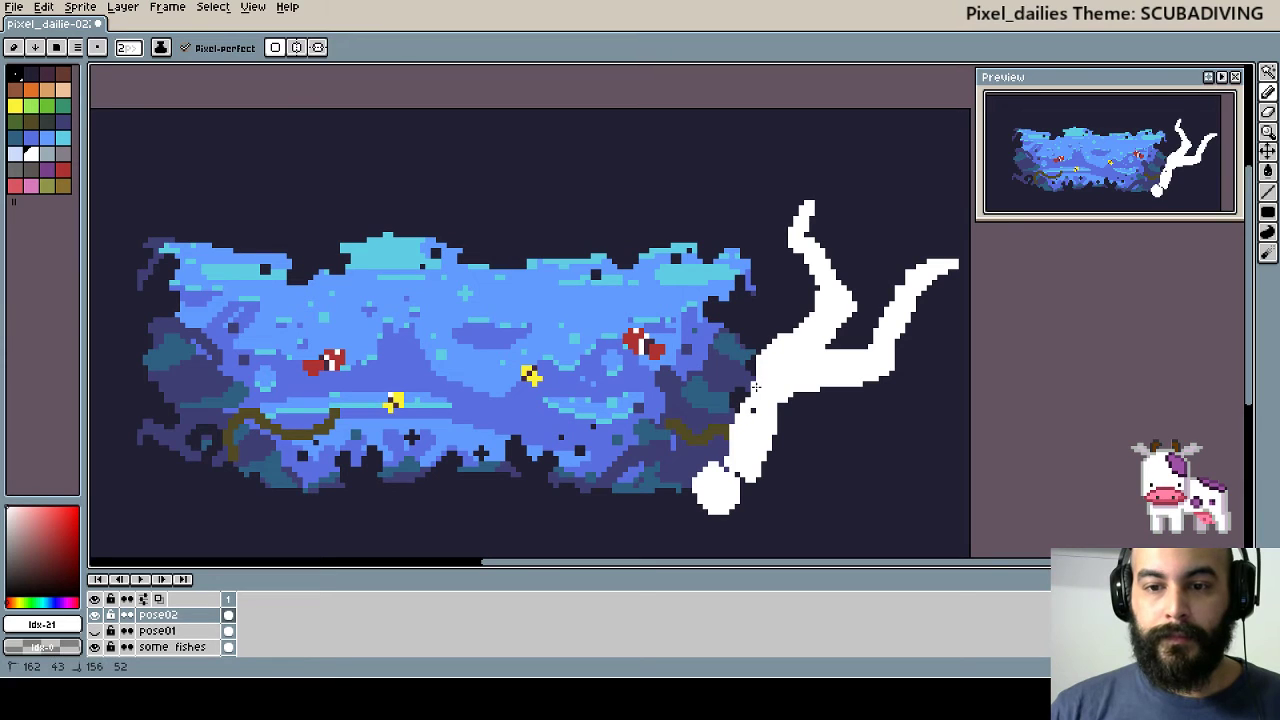
- Widen the diver's white torso on its upper left side
key("i")
key("b")
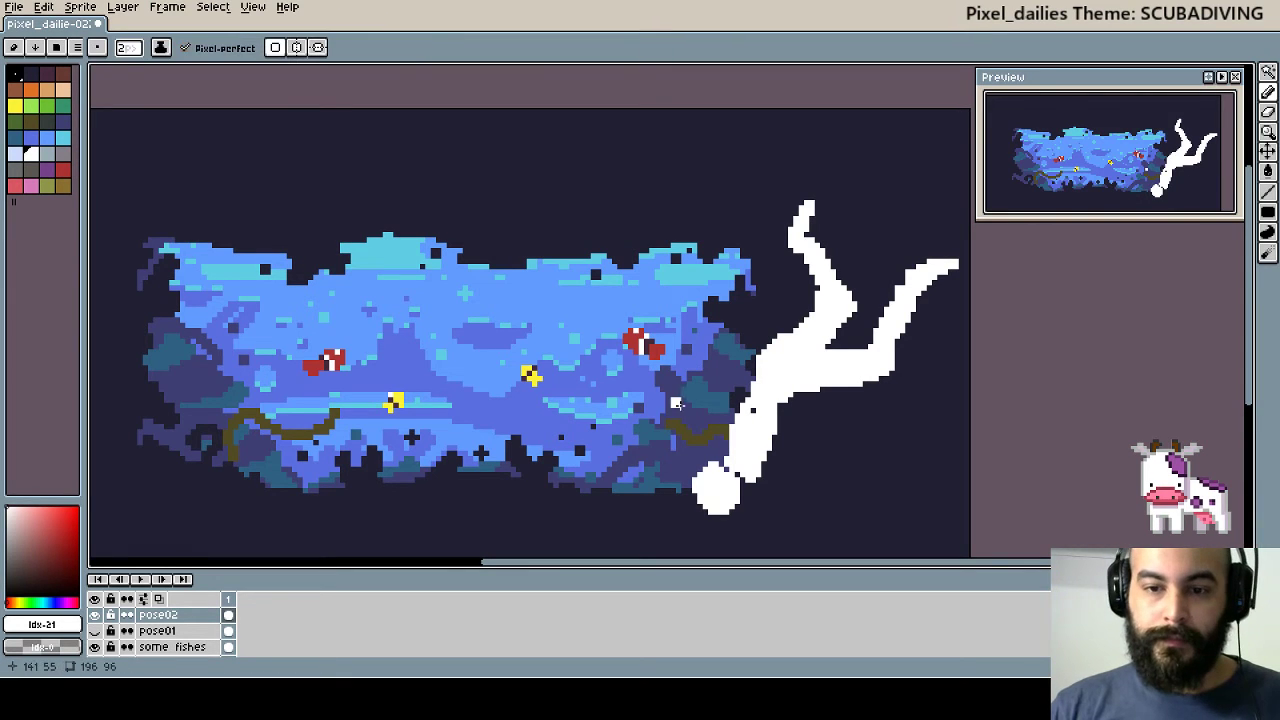
left_click_drag(728, 450, 748, 385)
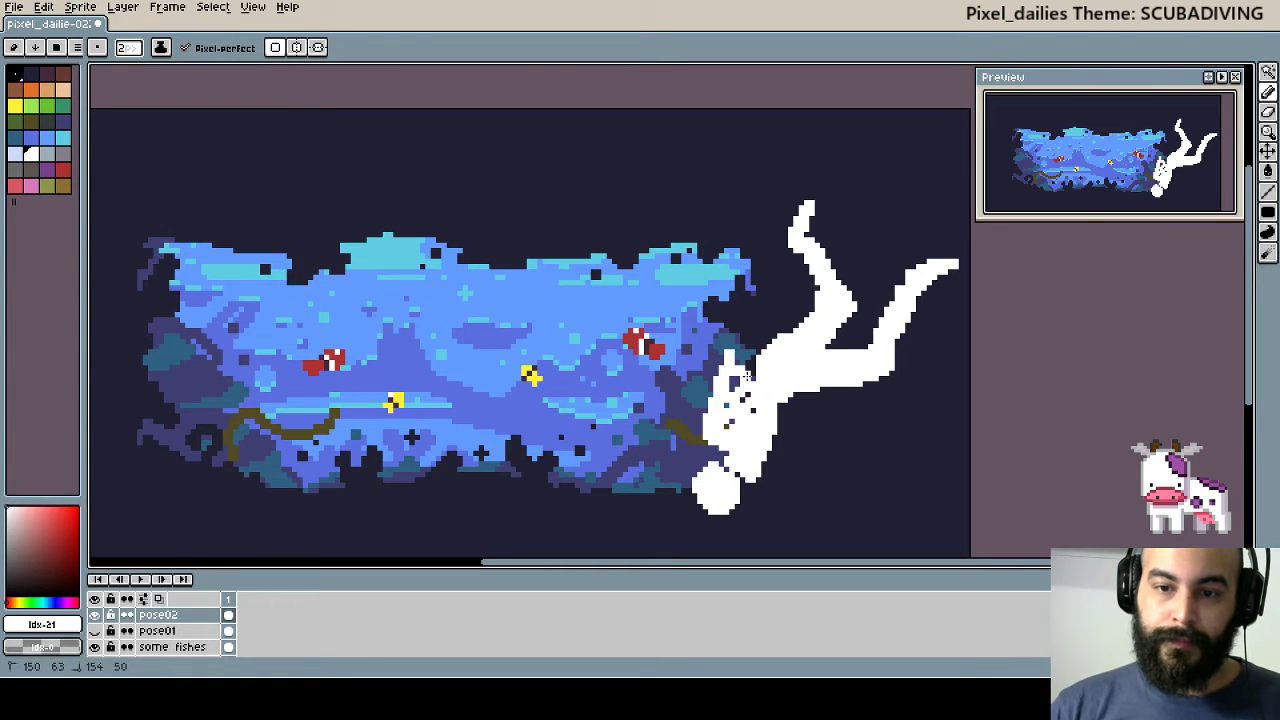
mouse_move(706, 446)
left_mouse_down()
mouse_move(727, 458)
mouse_move(788, 432)
left_mouse_up()
key("space")
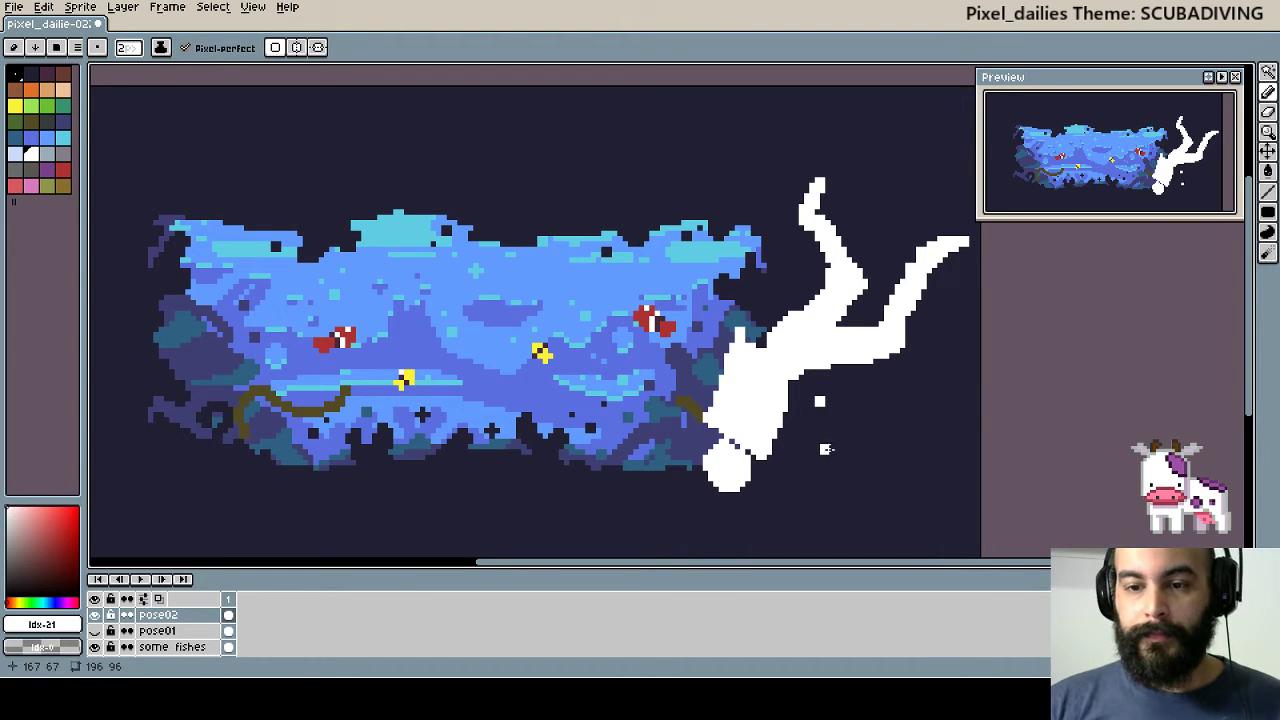
- Draw a bent white arm reaching down and right from the body
left_click(830, 449)
mouse_move(775, 435)
left_mouse_down()
mouse_move(815, 403)
mouse_move(826, 454)
left_mouse_up()
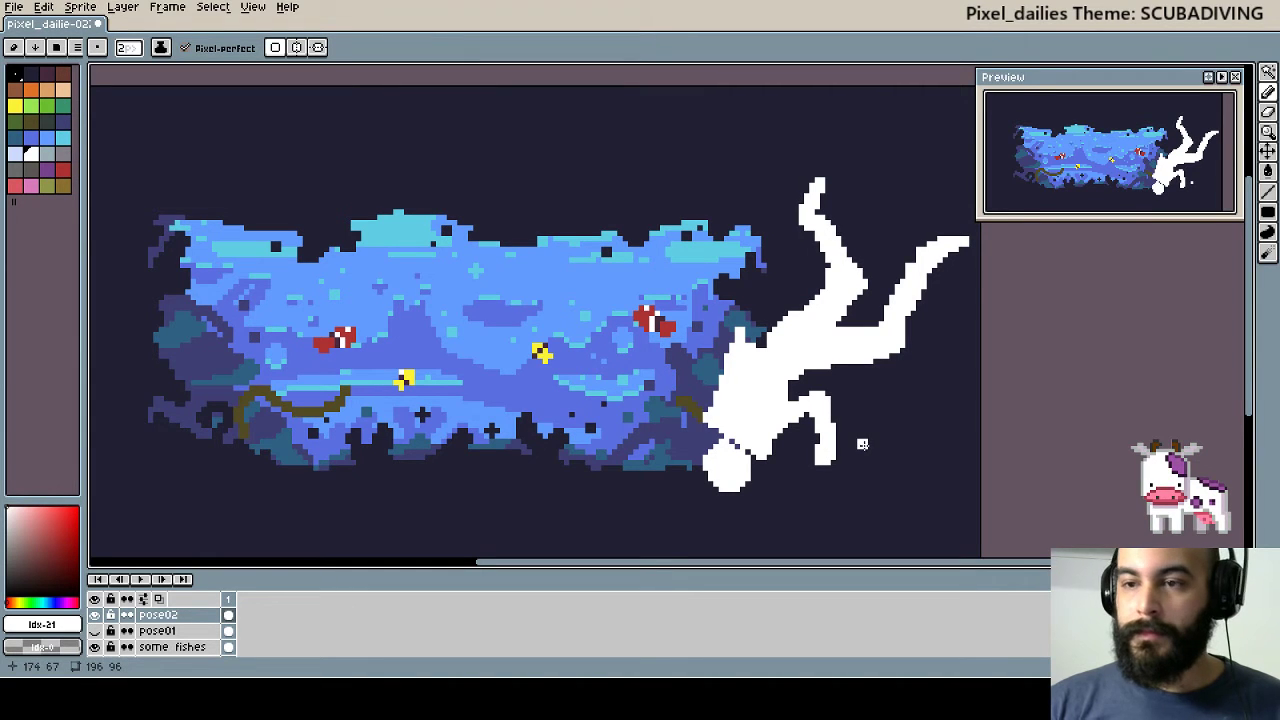
scroll(845, 430, "down", 1)
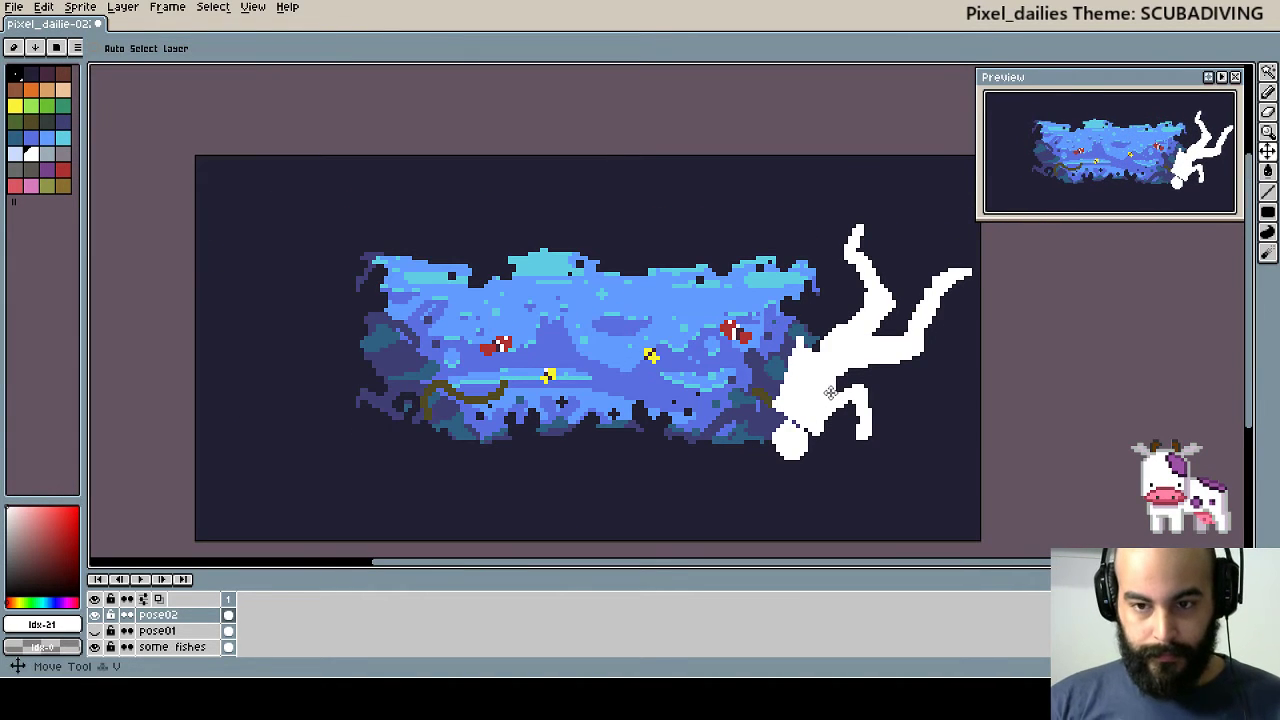
- Shift the pose02 diver slightly left and draw dark detail lines across its head
left_click_drag(840, 402, 805, 402)
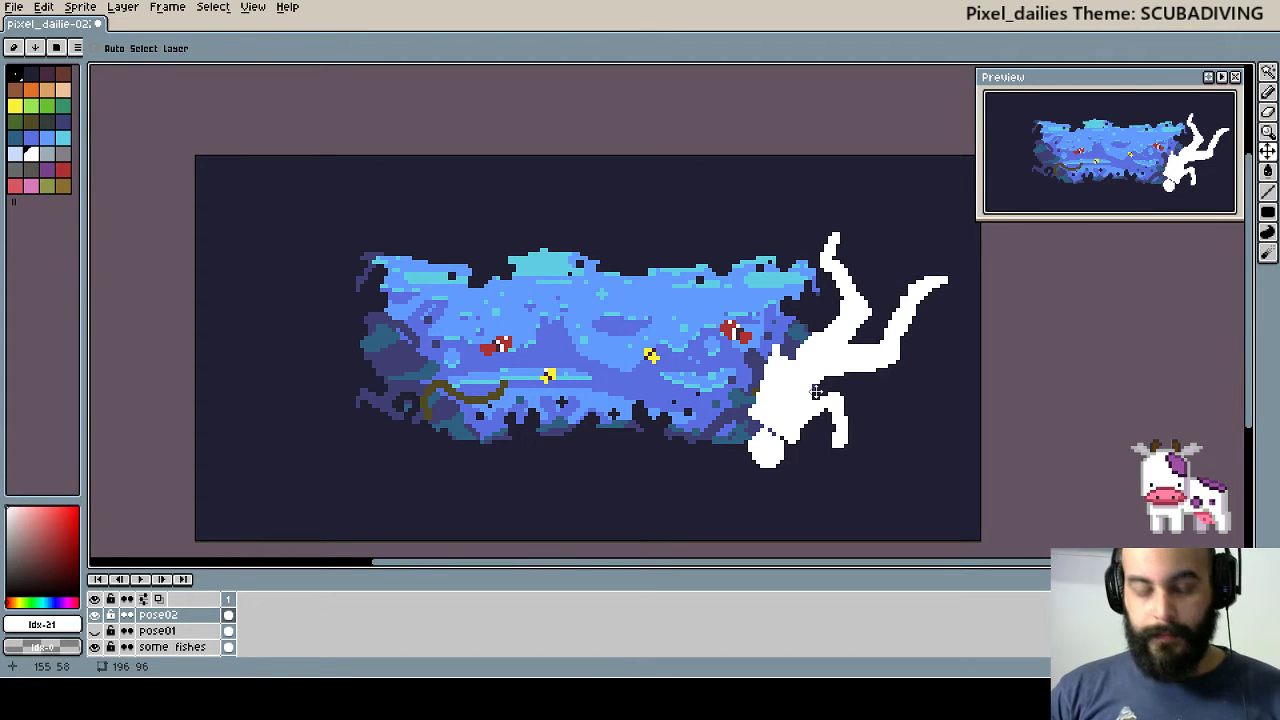
key("b")
scroll(828, 416, "up", 1)
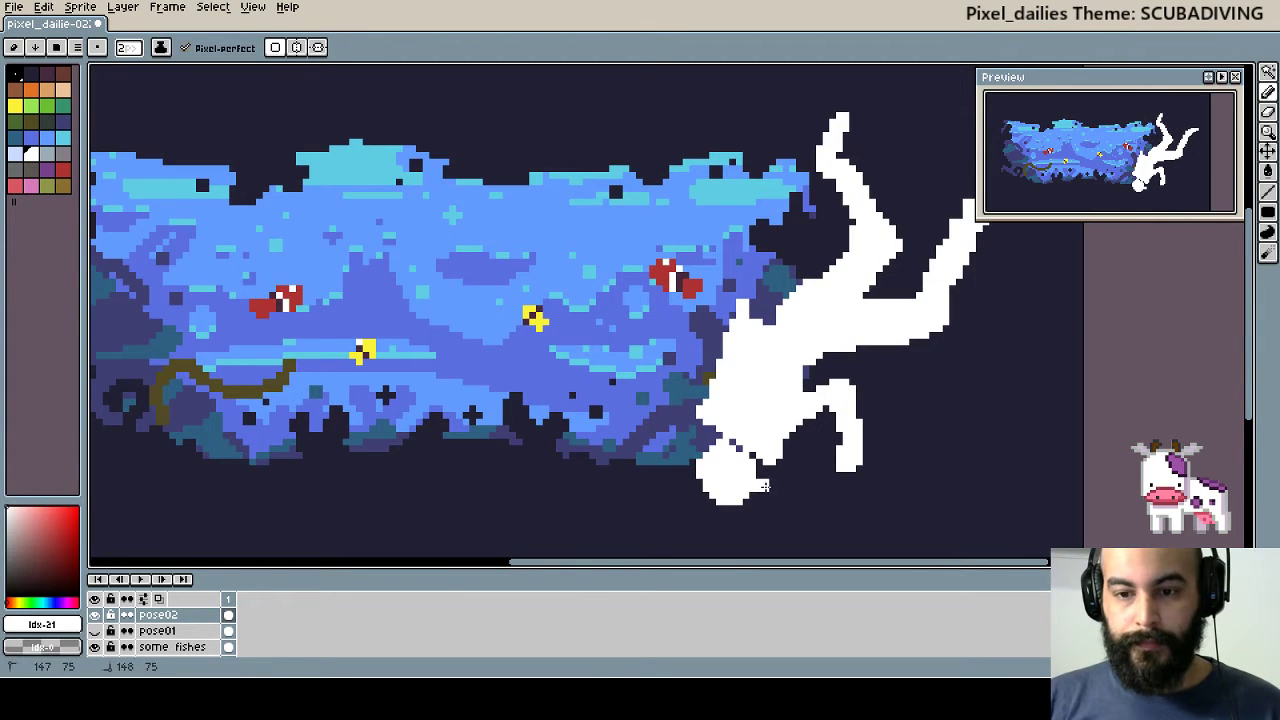
left_click_drag(758, 470, 786, 438)
key("v")
key("b")
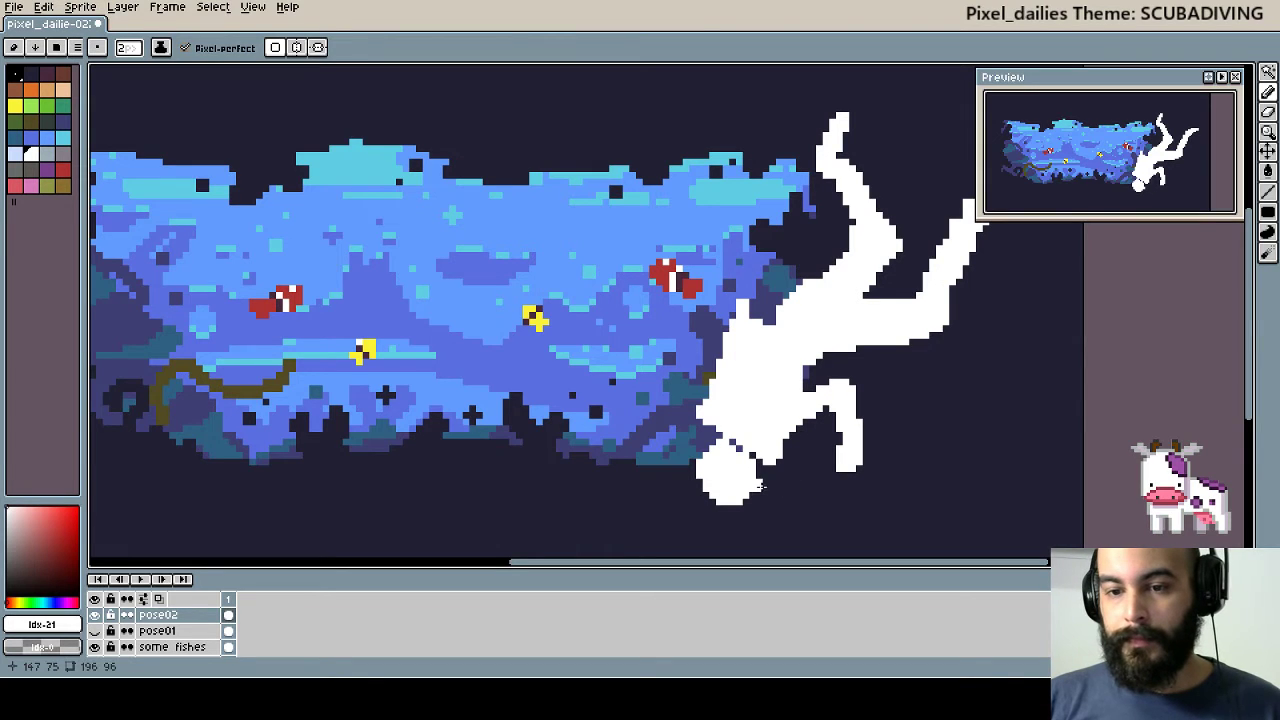
key("v")
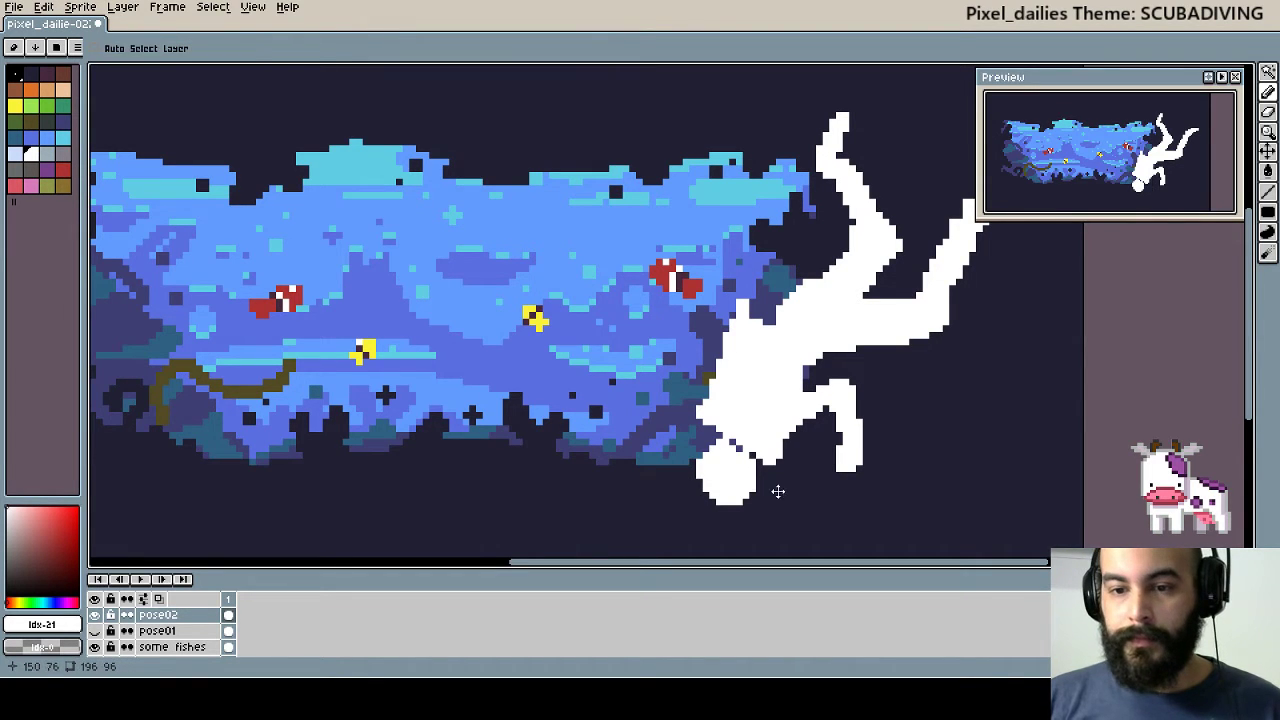
key("b")
left_click_drag(764, 486, 790, 442)
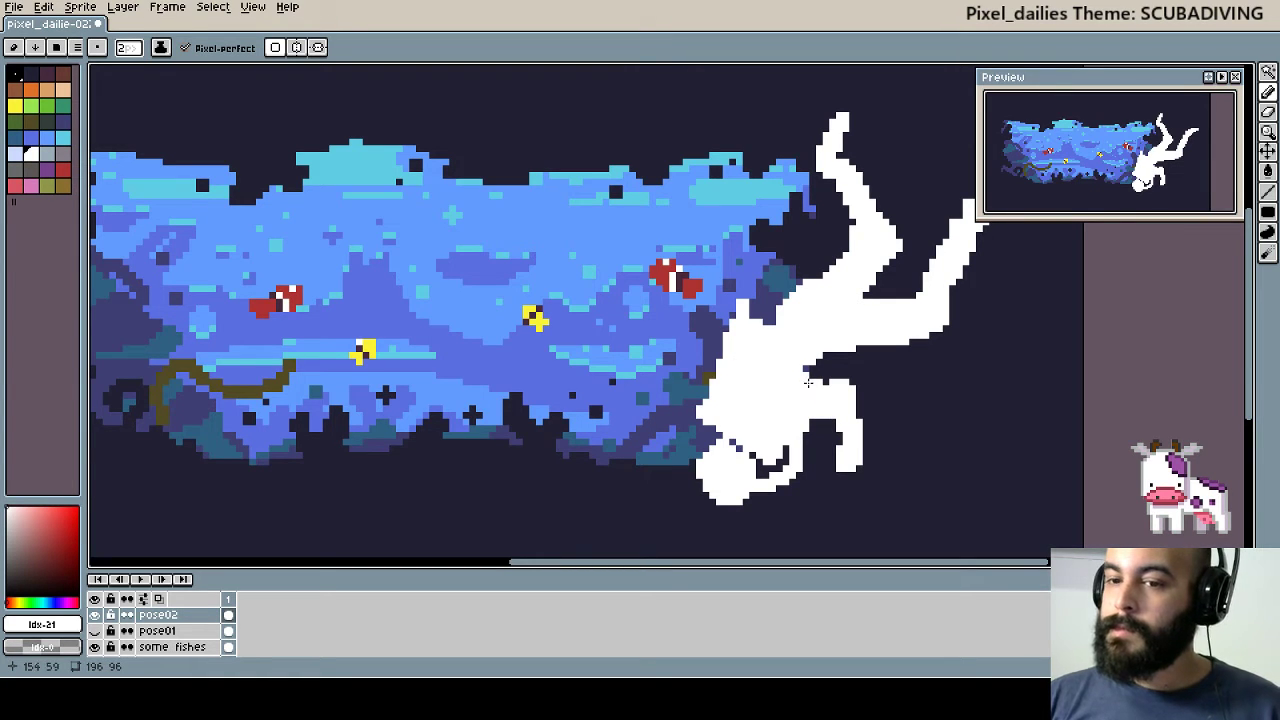
left_click(808, 382)
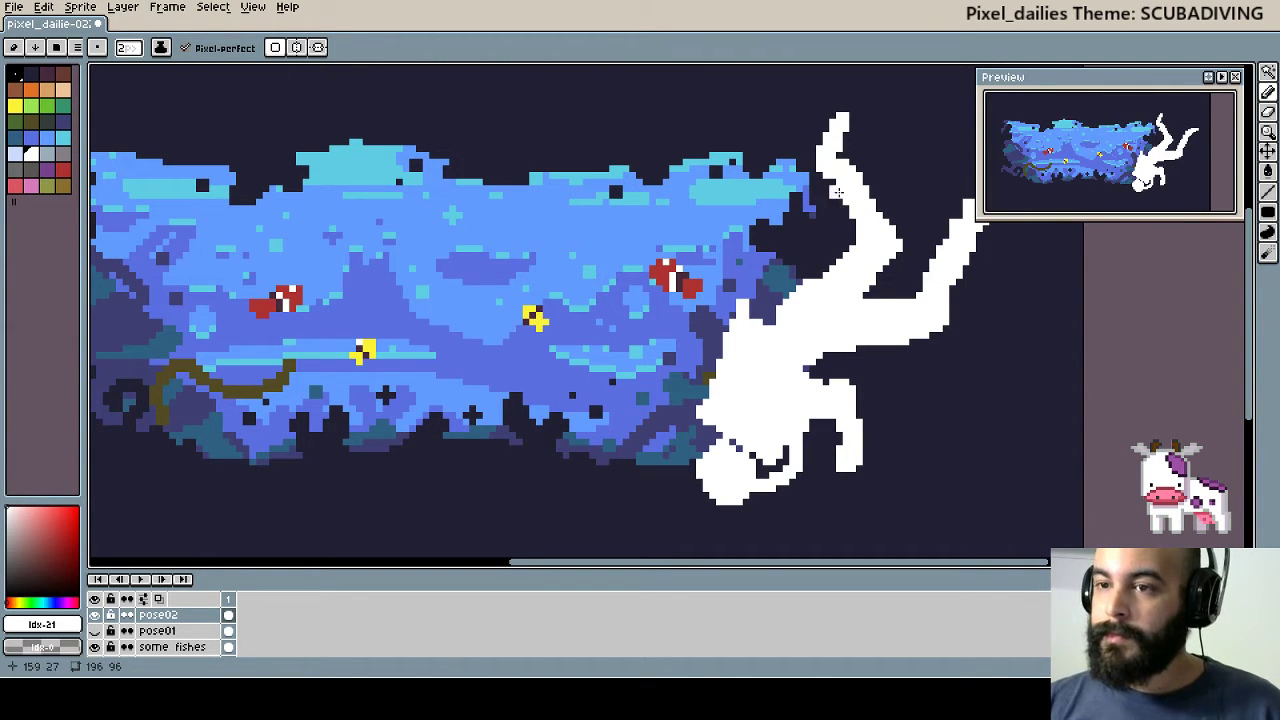
mouse_move(838, 192)
left_mouse_down()
mouse_move(750, 334)
mouse_move(758, 268)
mouse_move(742, 305)
left_mouse_up()
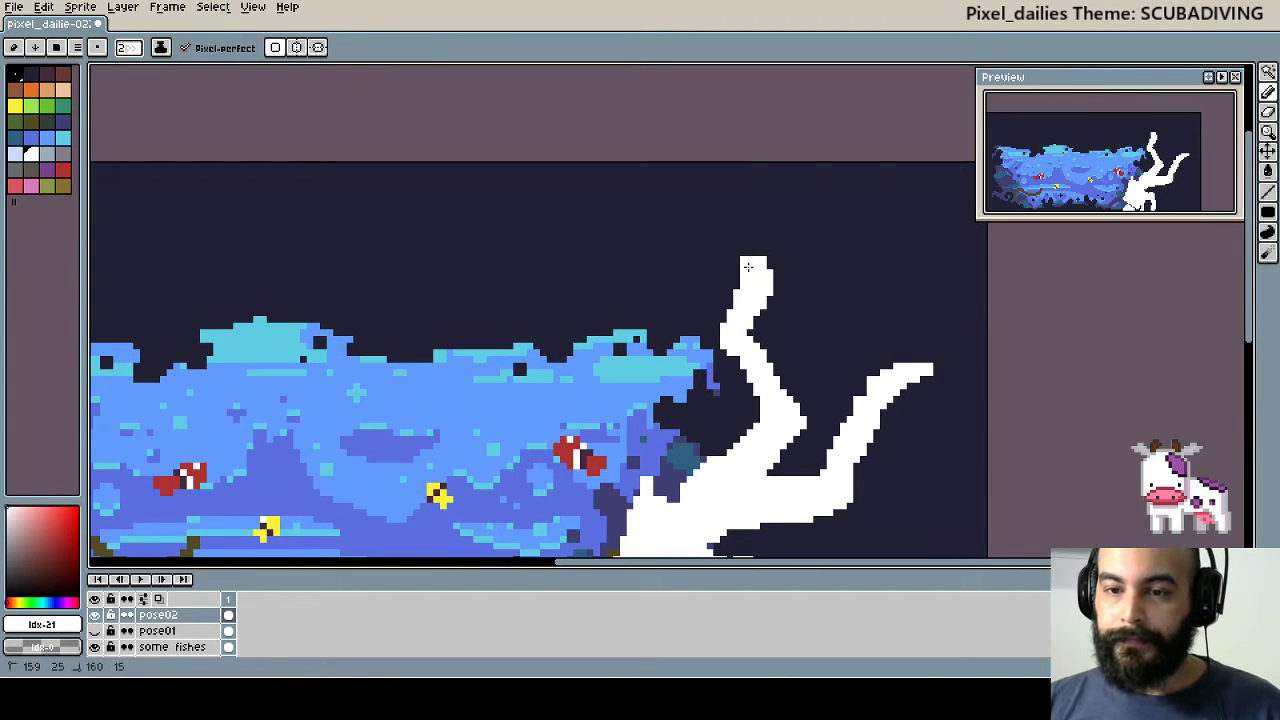
- Reshape the raised leg's foot, redrawing its top-right and erasing stray pixels
left_click_drag(762, 256, 763, 301)
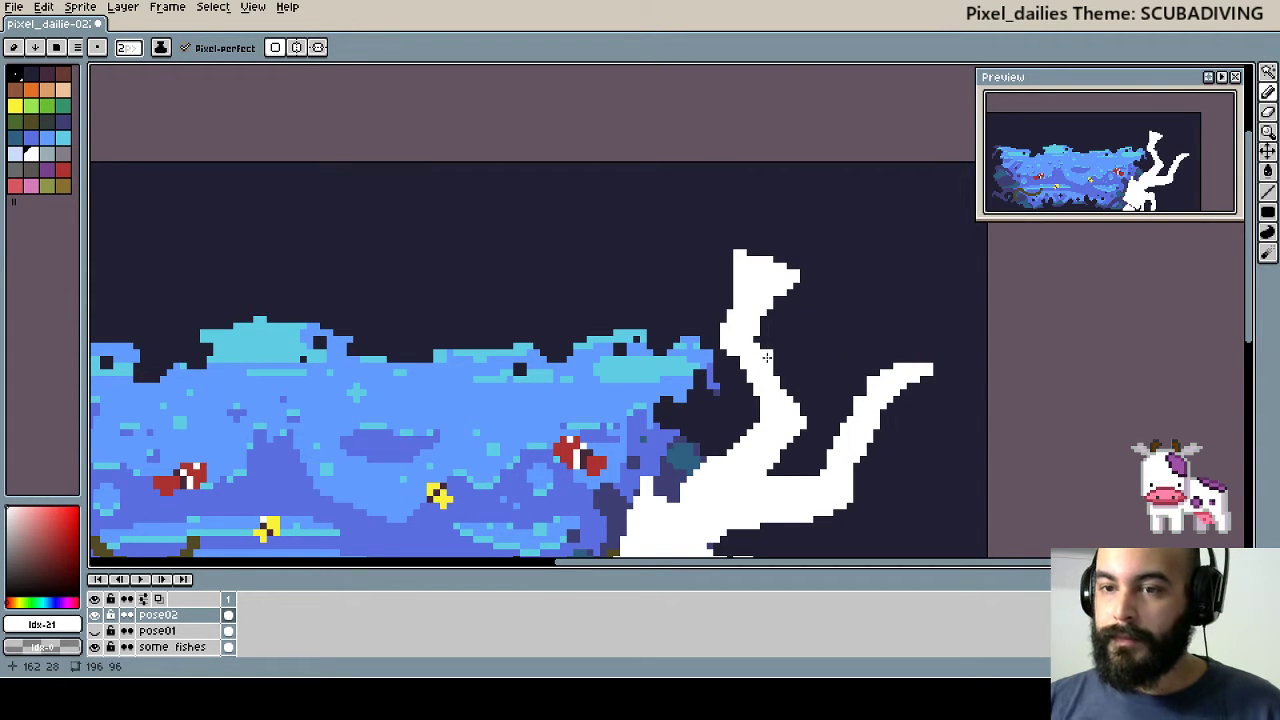
key("v")
key("ctrl+z")
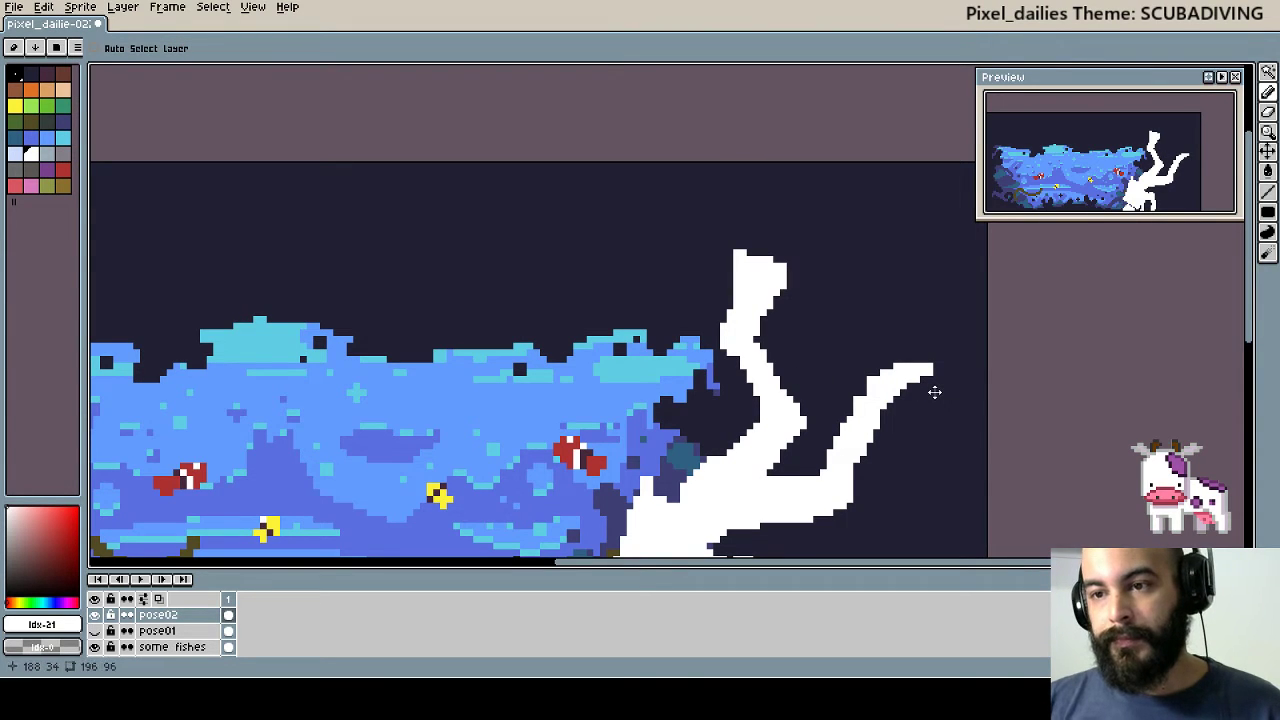
key("b")
mouse_move(768, 320)
left_mouse_down()
mouse_move(800, 248)
mouse_move(761, 260)
mouse_move(752, 248)
mouse_move(776, 248)
left_mouse_up()
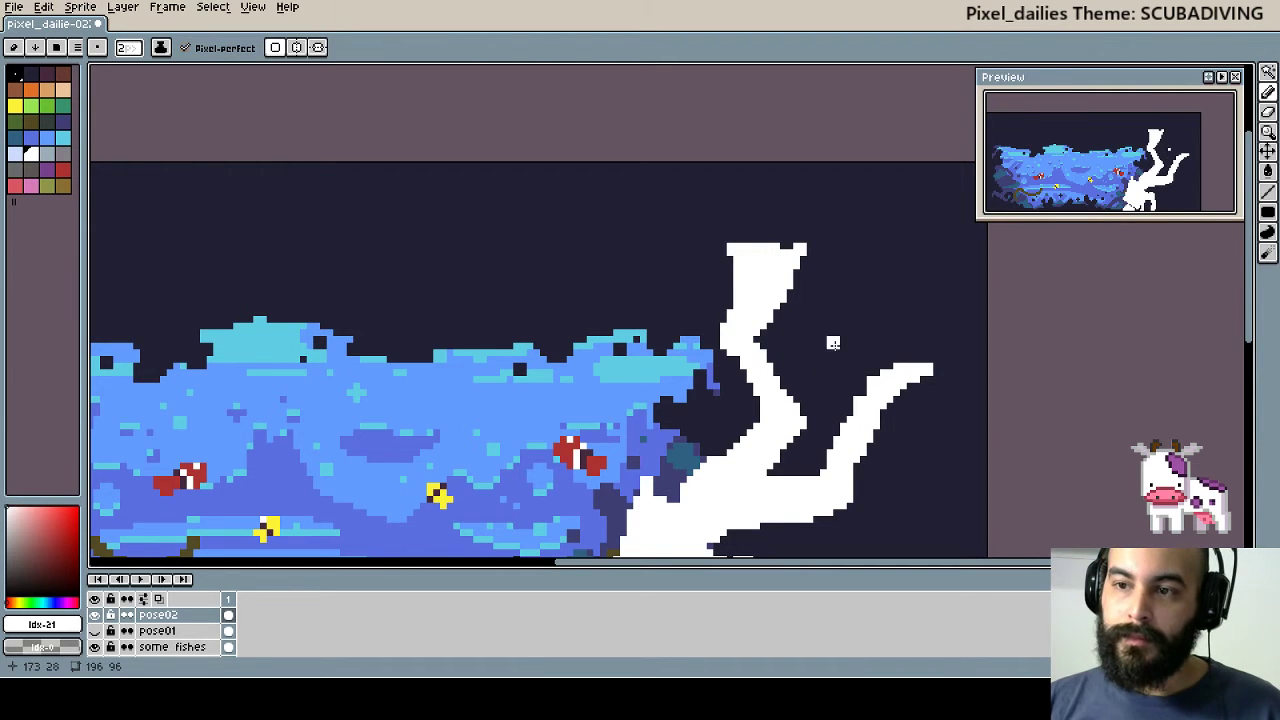
right_click(806, 252)
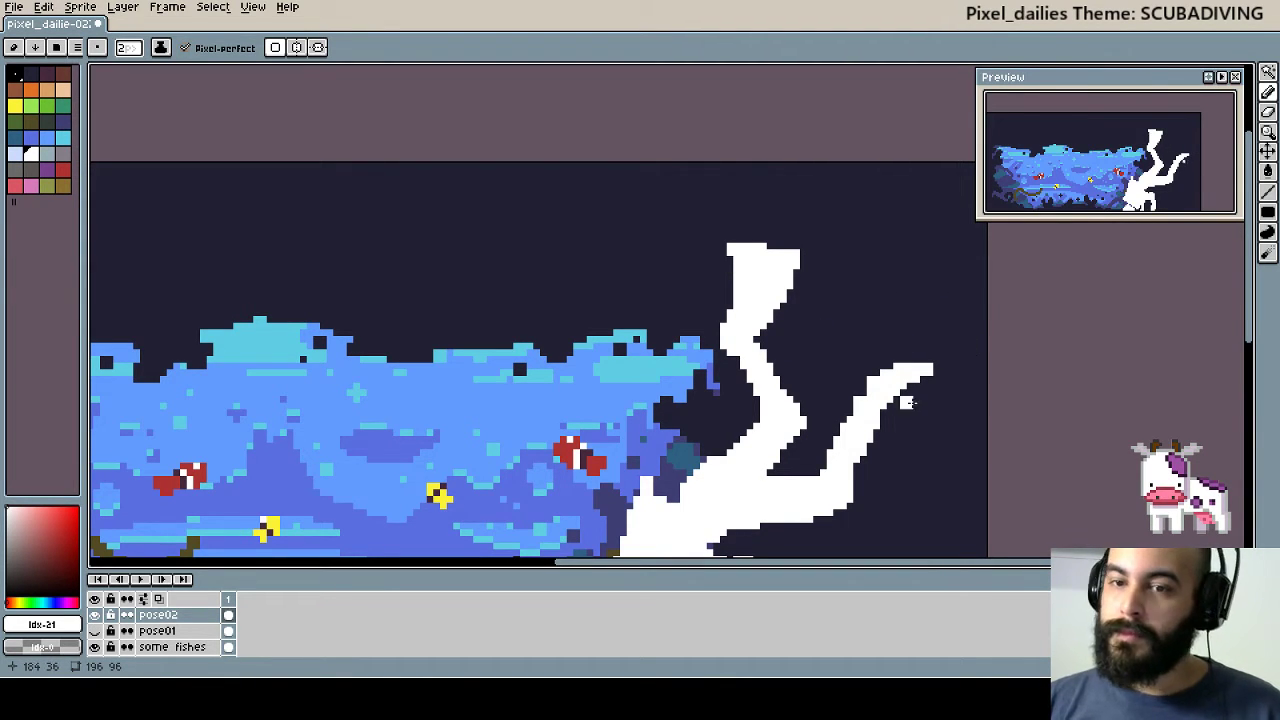
- Lengthen the right-reaching tip and flatten its top edge, undoing over-long strokes
left_click_drag(749, 303, 717, 260)
mouse_move(862, 318)
left_mouse_down()
mouse_move(880, 307)
mouse_move(908, 320)
left_mouse_up()
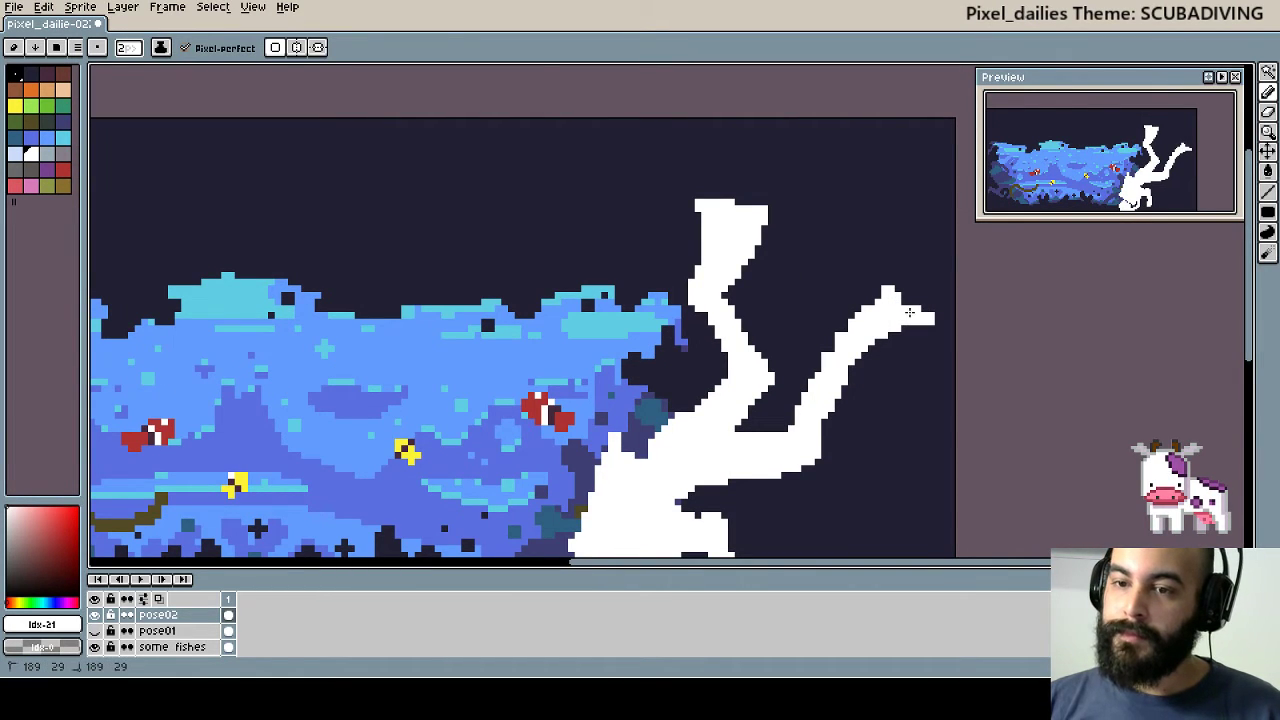
mouse_move(908, 308)
left_mouse_down()
mouse_move(905, 322)
mouse_move(925, 304)
left_mouse_up()
key("ctrl+z")
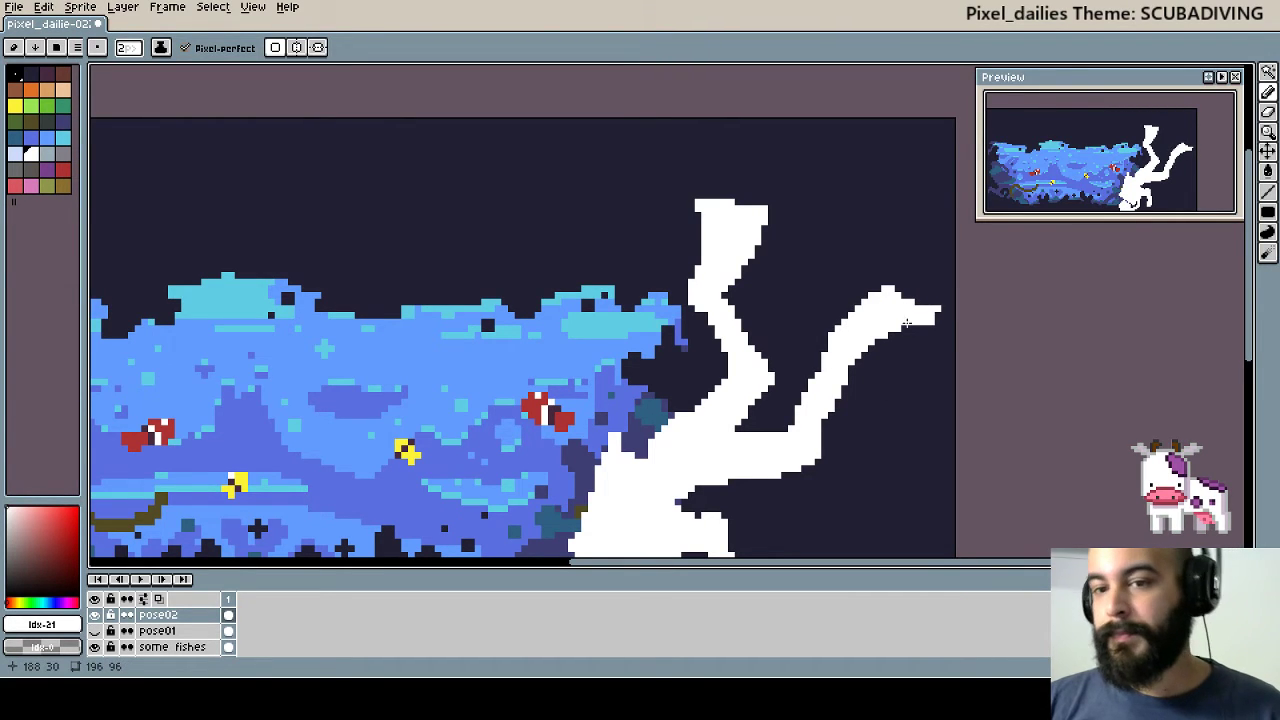
left_click_drag(898, 294, 910, 292)
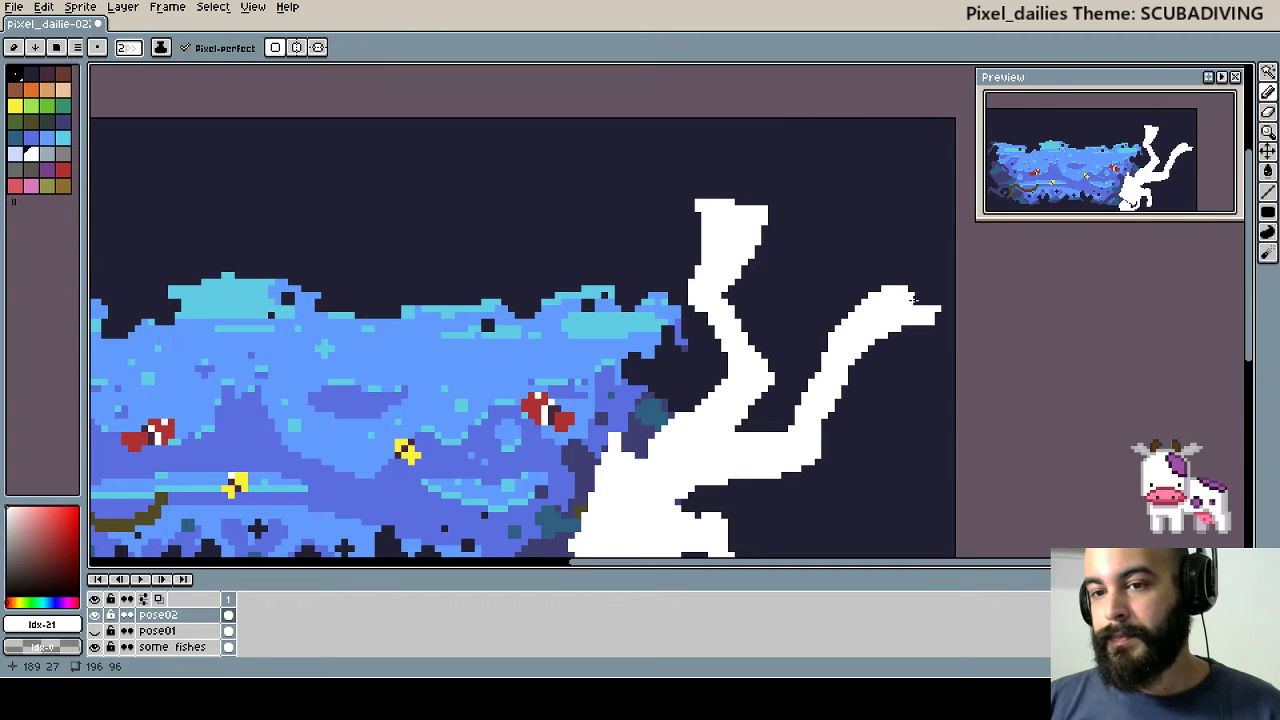
left_click(940, 313)
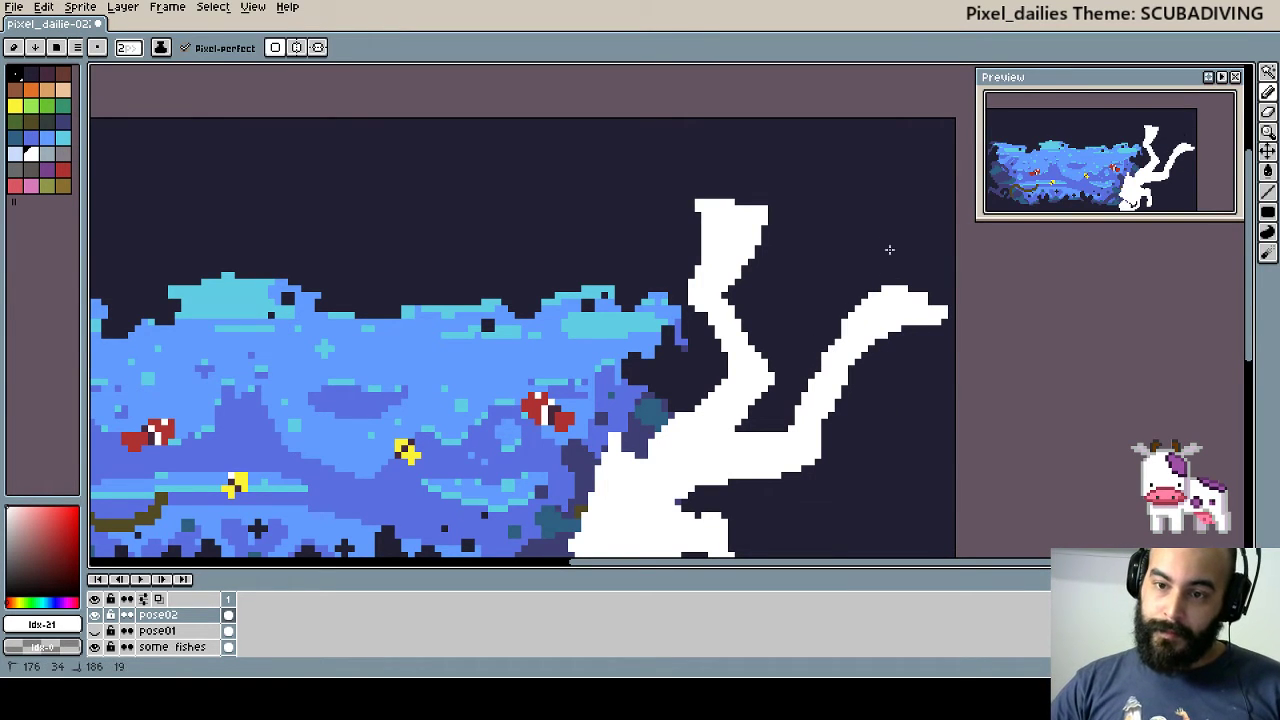
left_click(861, 285)
key("ctrl+z")
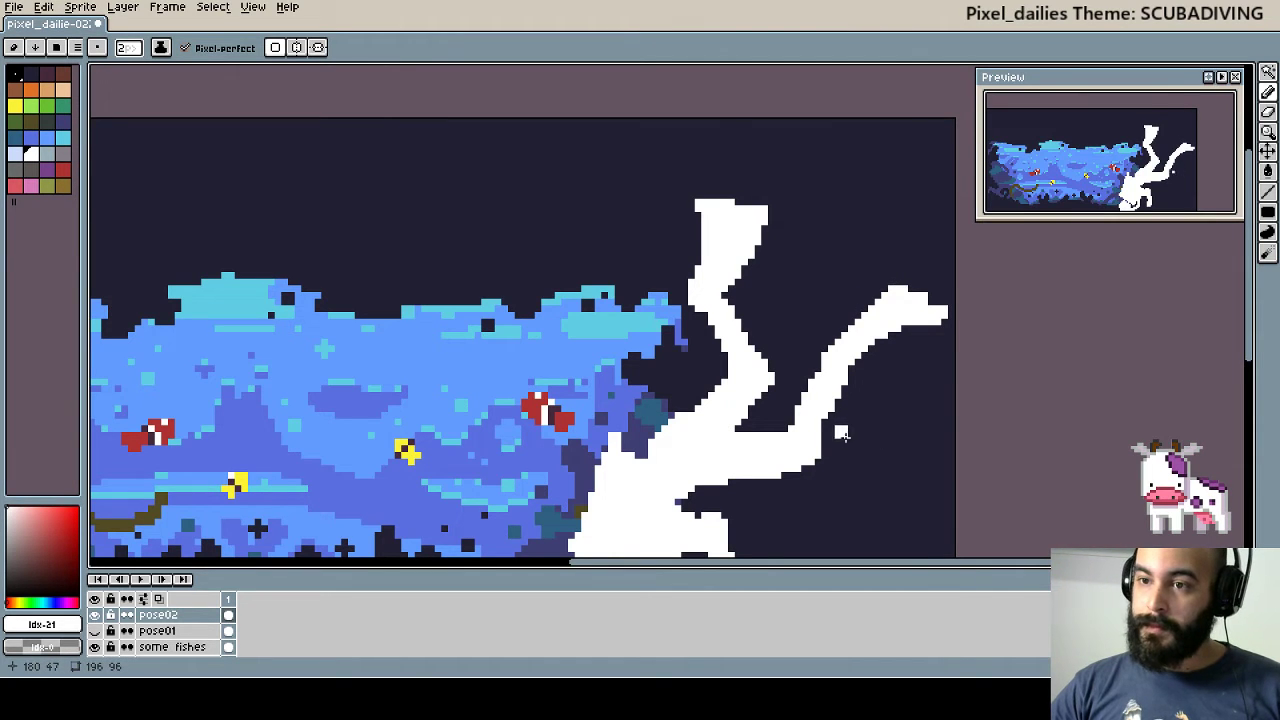
left_click_drag(874, 462, 909, 414)
- Restore the removed pixel block and zoom out to see the whole scene
key("ctrl+y")
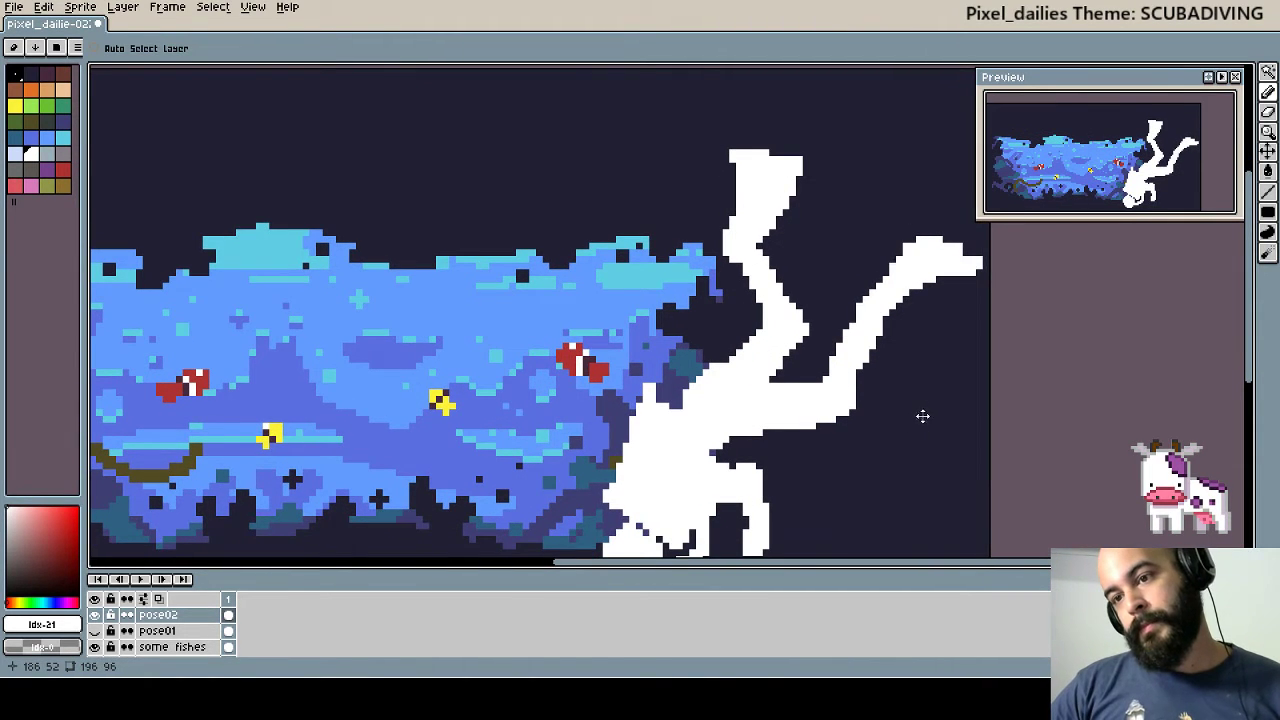
key("b")
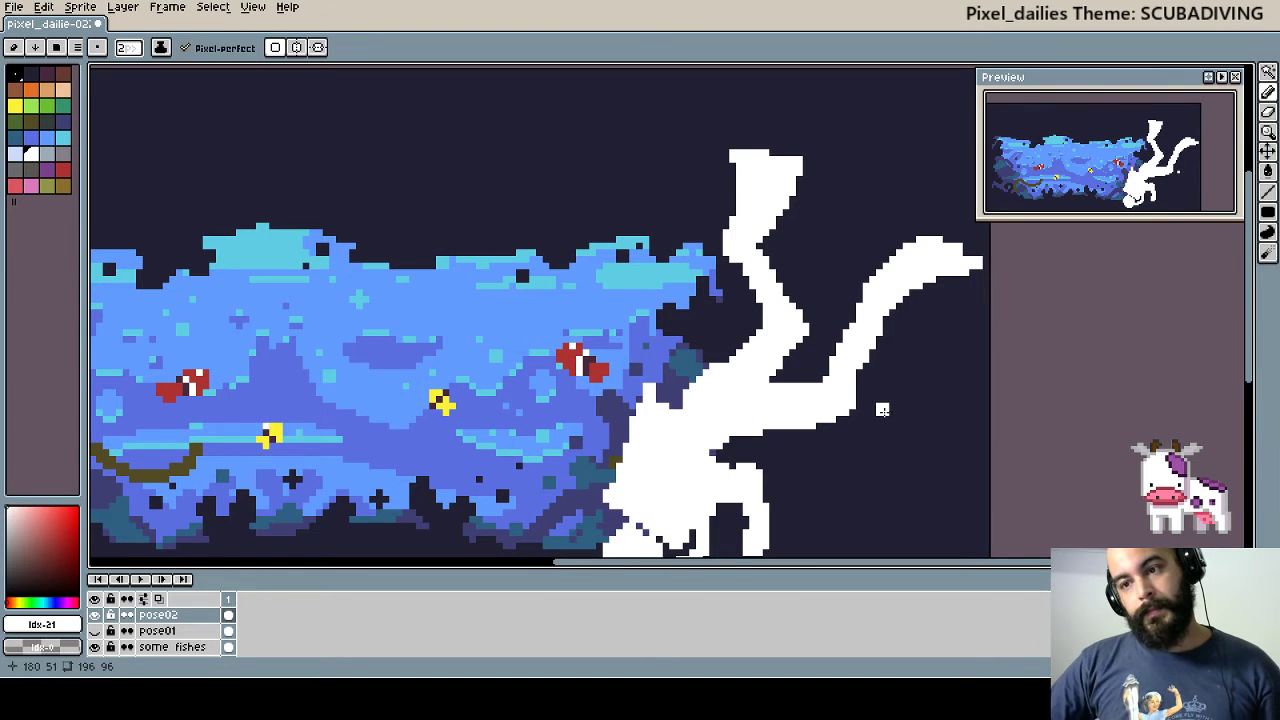
mouse_move(918, 414)
left_mouse_down()
mouse_move(873, 317)
mouse_move(811, 369)
mouse_move(822, 370)
left_mouse_up()
scroll(845, 315, "down", 1)
scroll(860, 325, "left", 1)
scroll(889, 340, "left", 1)
- Move the pose02 diver a few pixels so it overlaps the reef's right edge
key("v")
left_click_drag(912, 371, 878, 372)
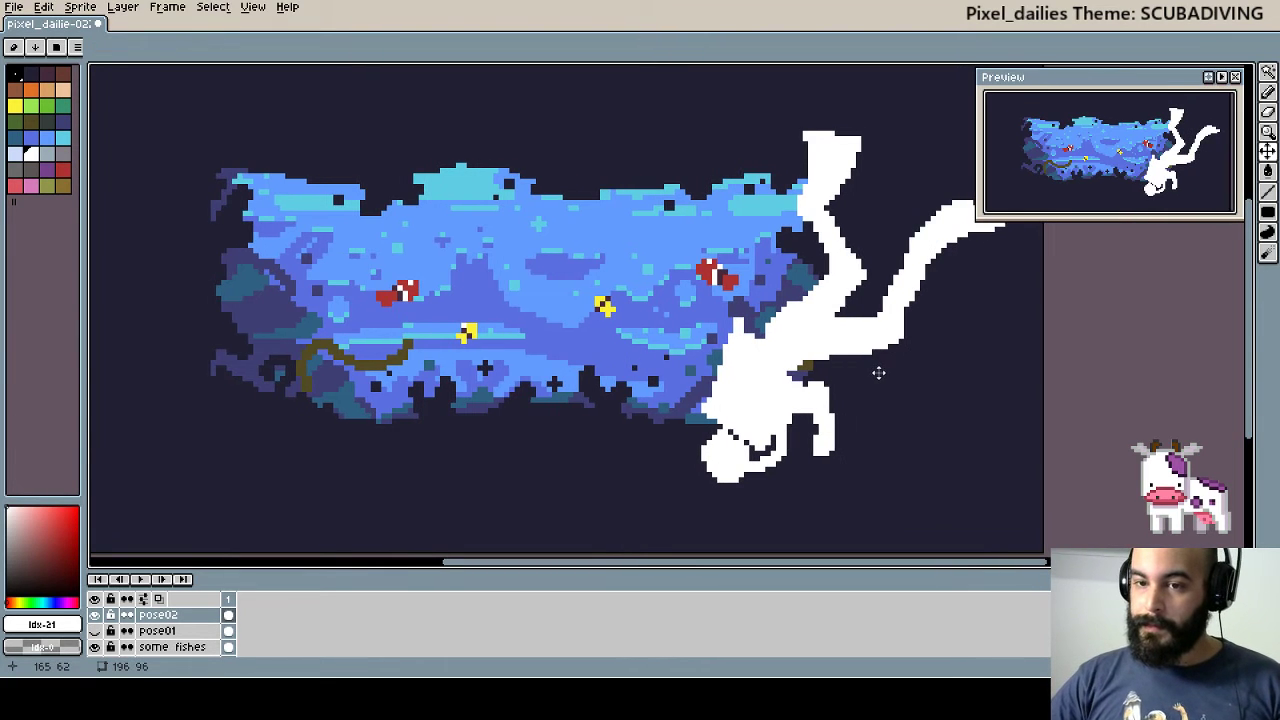
left_click_drag(782, 377, 792, 386)
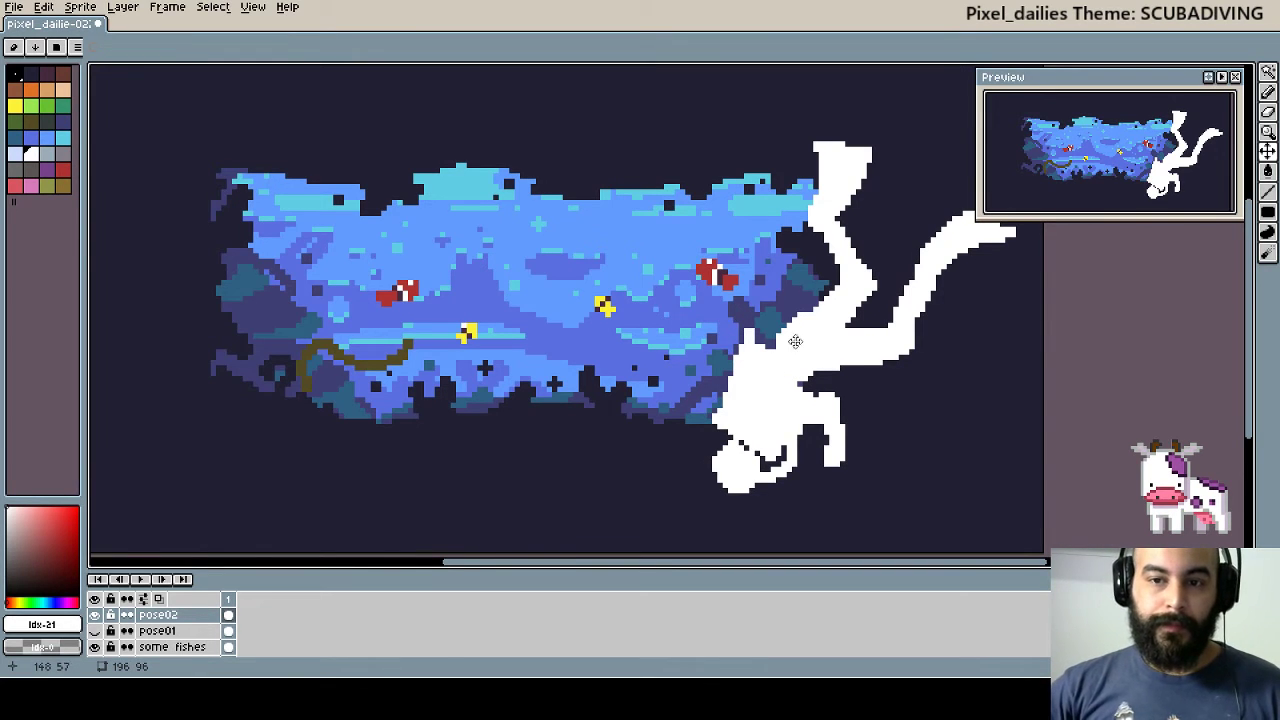
left_click_drag(804, 334, 815, 356)
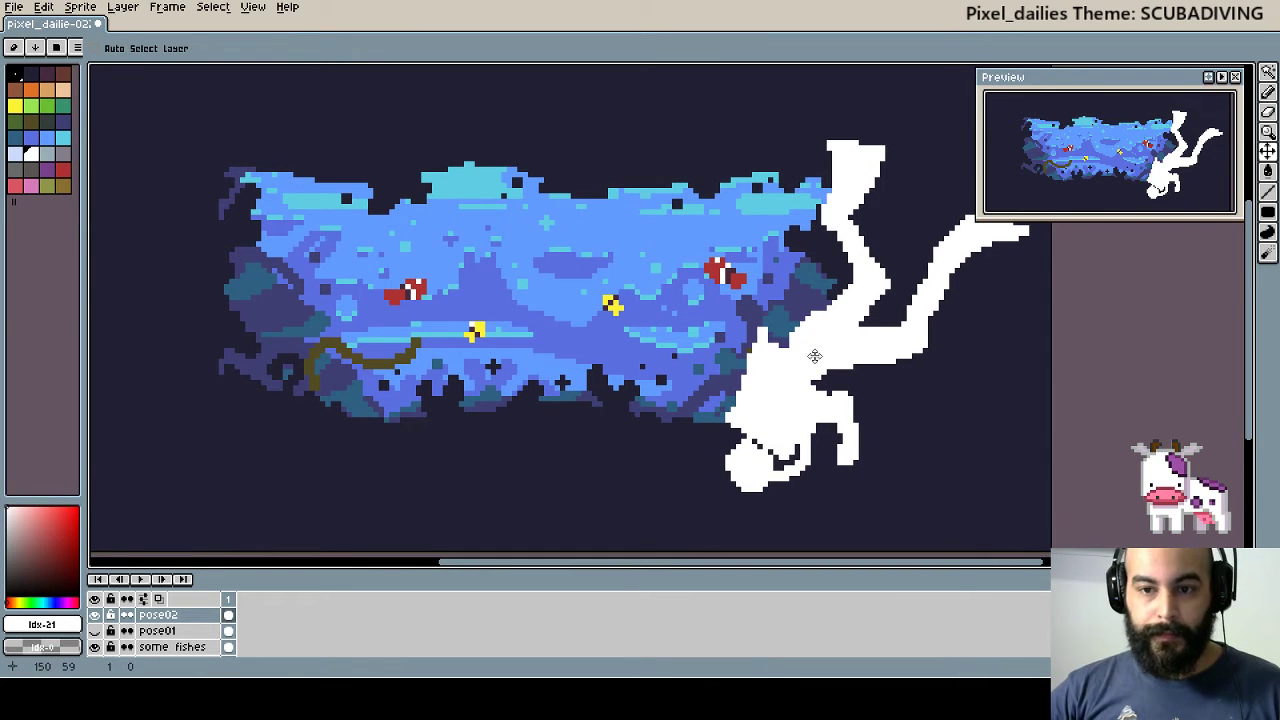
key("b")
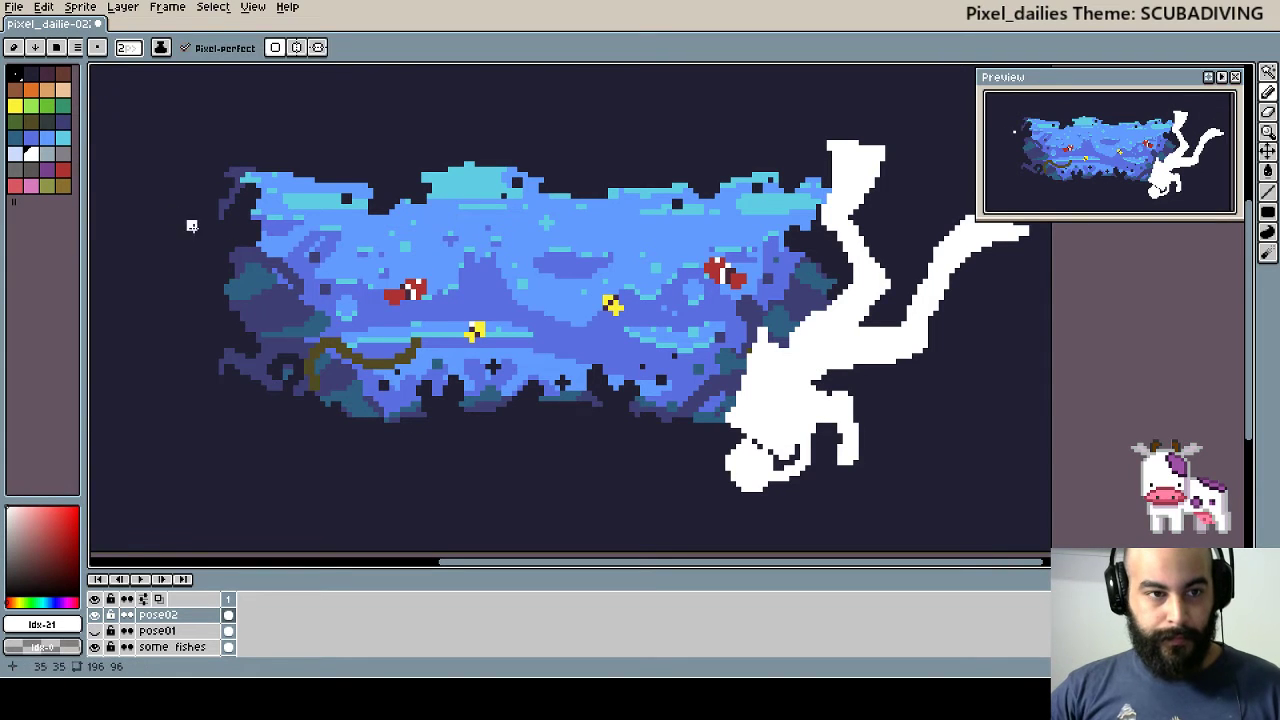
left_click(95, 630)
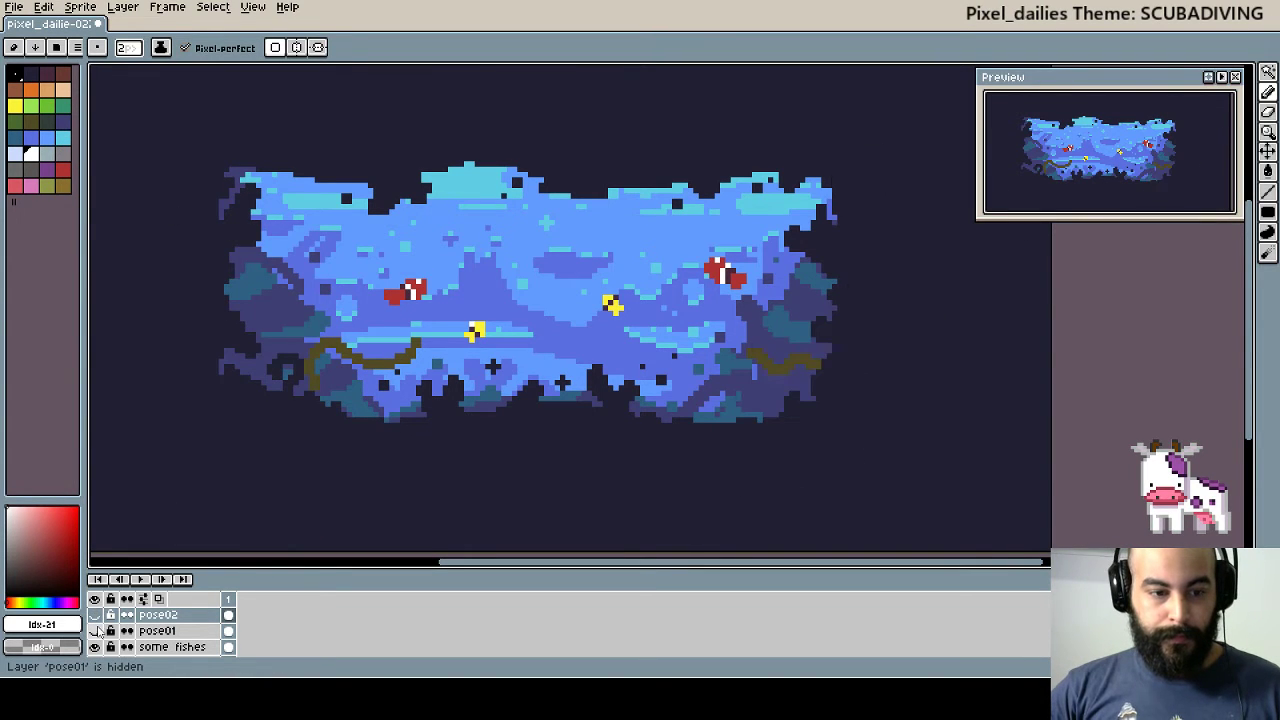
left_click(95, 631)
left_click(95, 615)
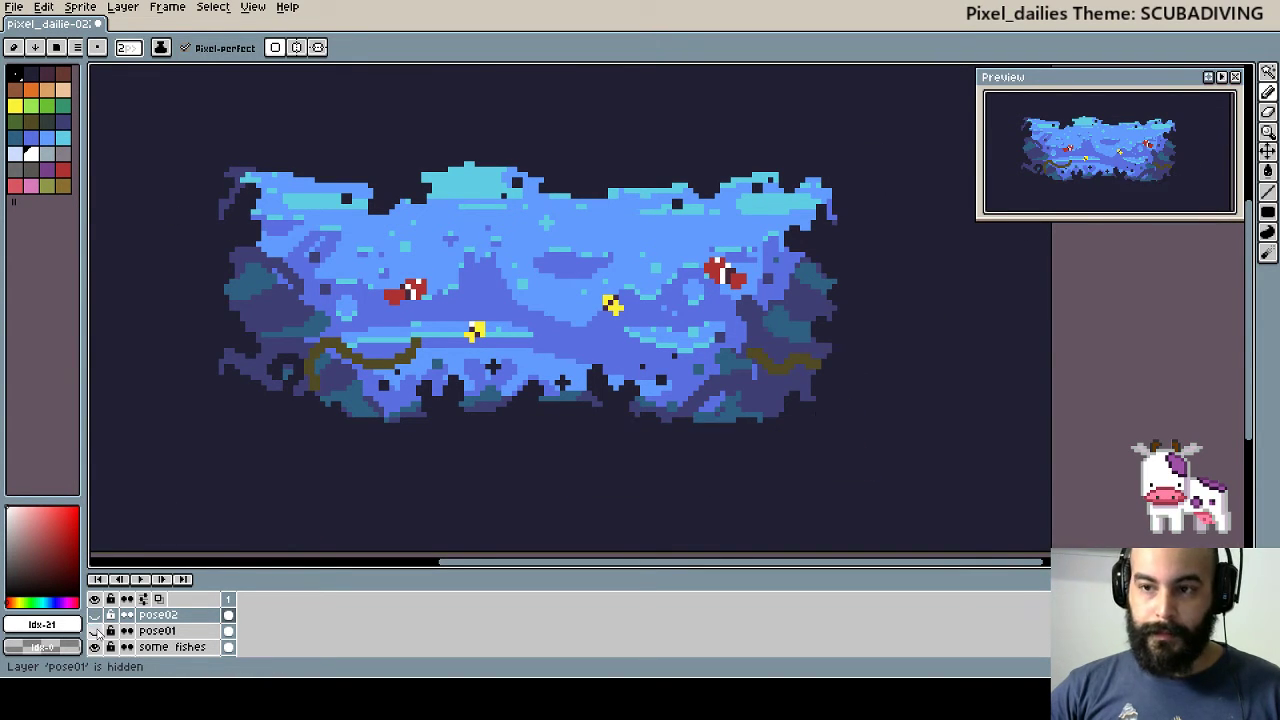
left_click(95, 615)
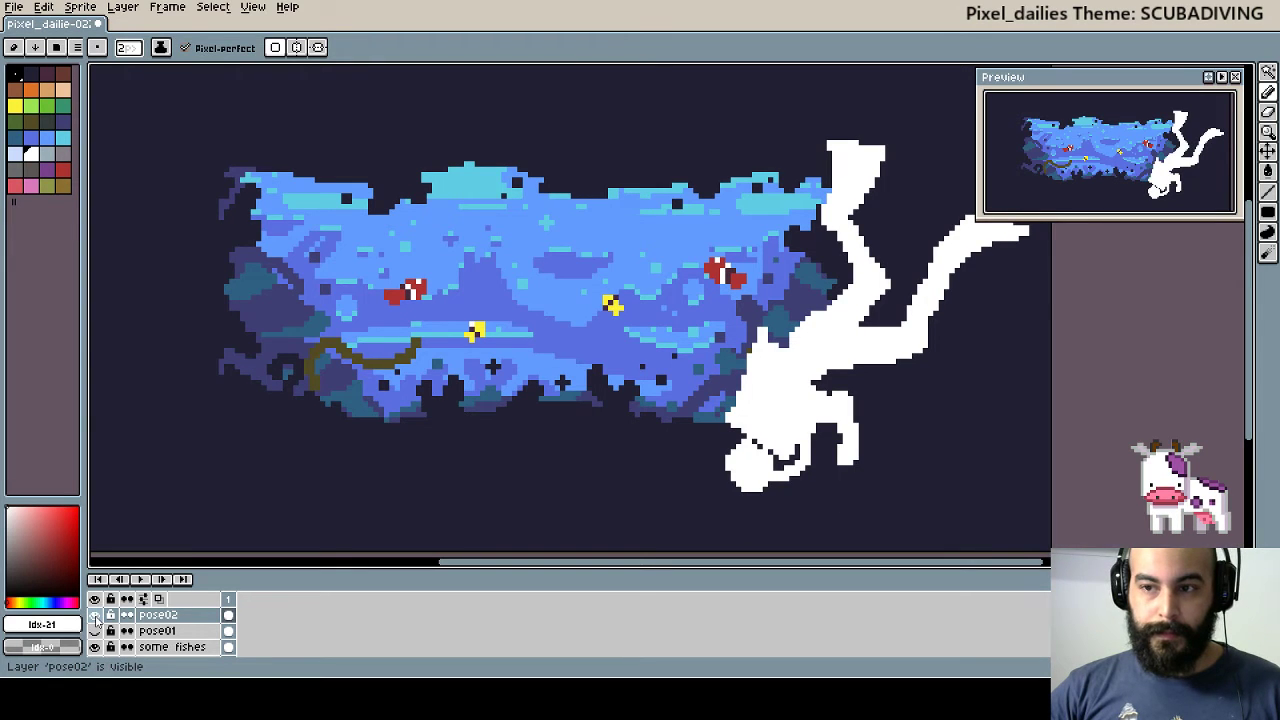
left_click(95, 615)
left_click(95, 631)
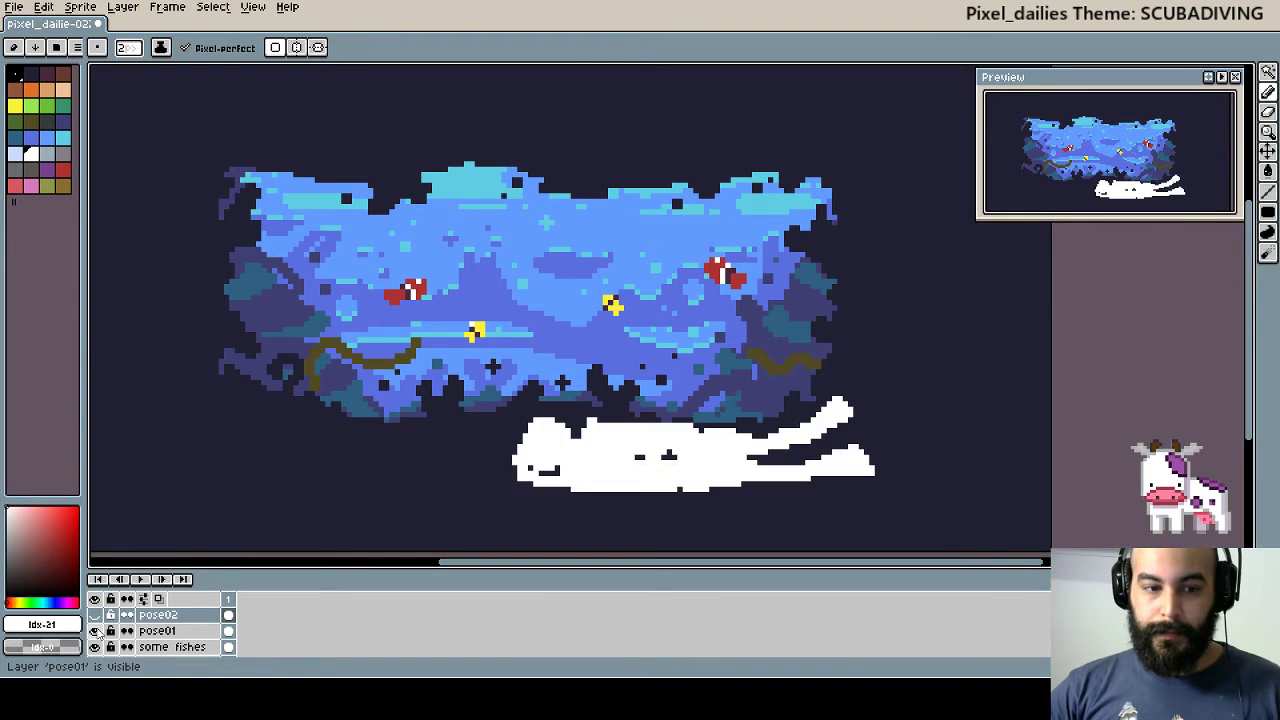
left_click(95, 631)
left_click(95, 615)
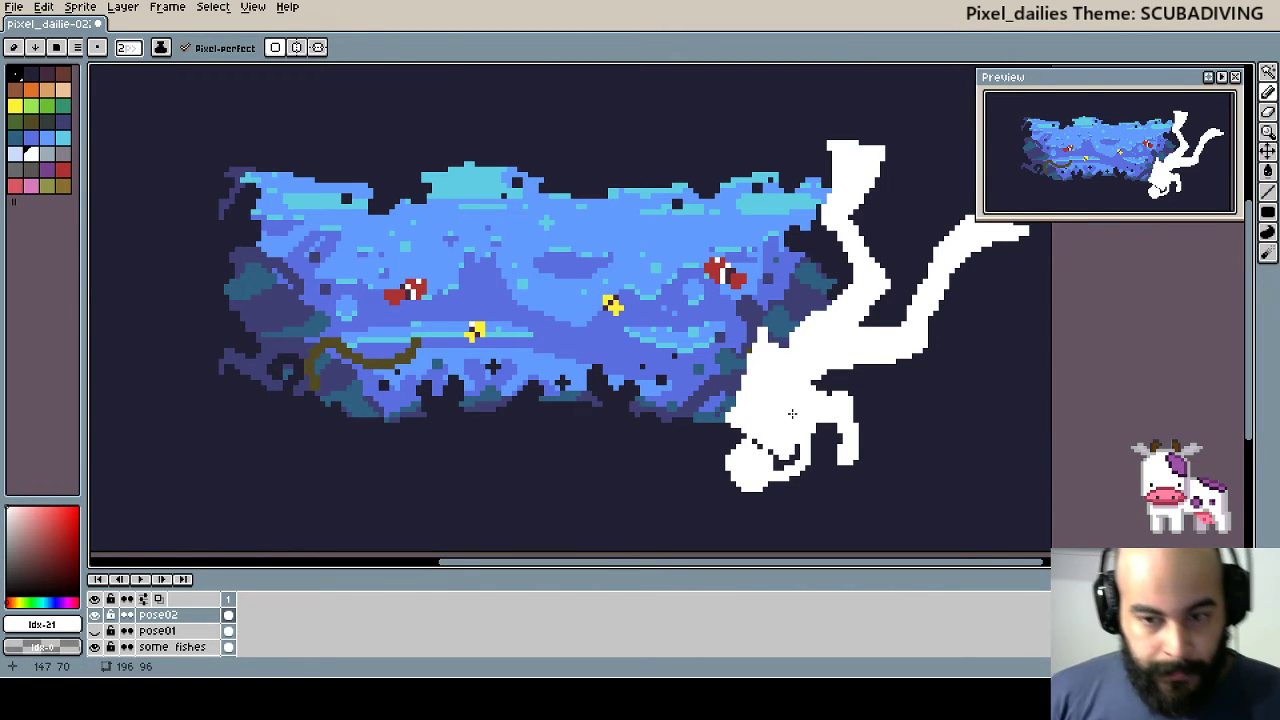
left_click(60, 122)
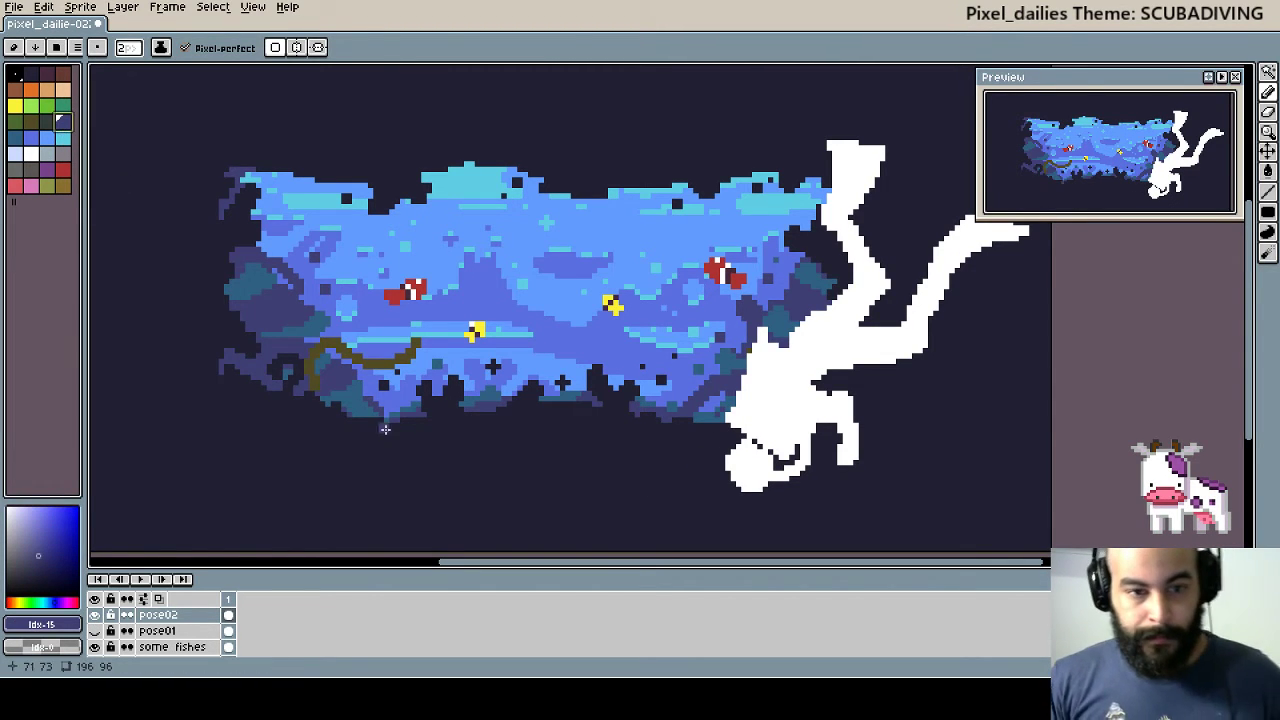
key("g")
left_click(813, 404)
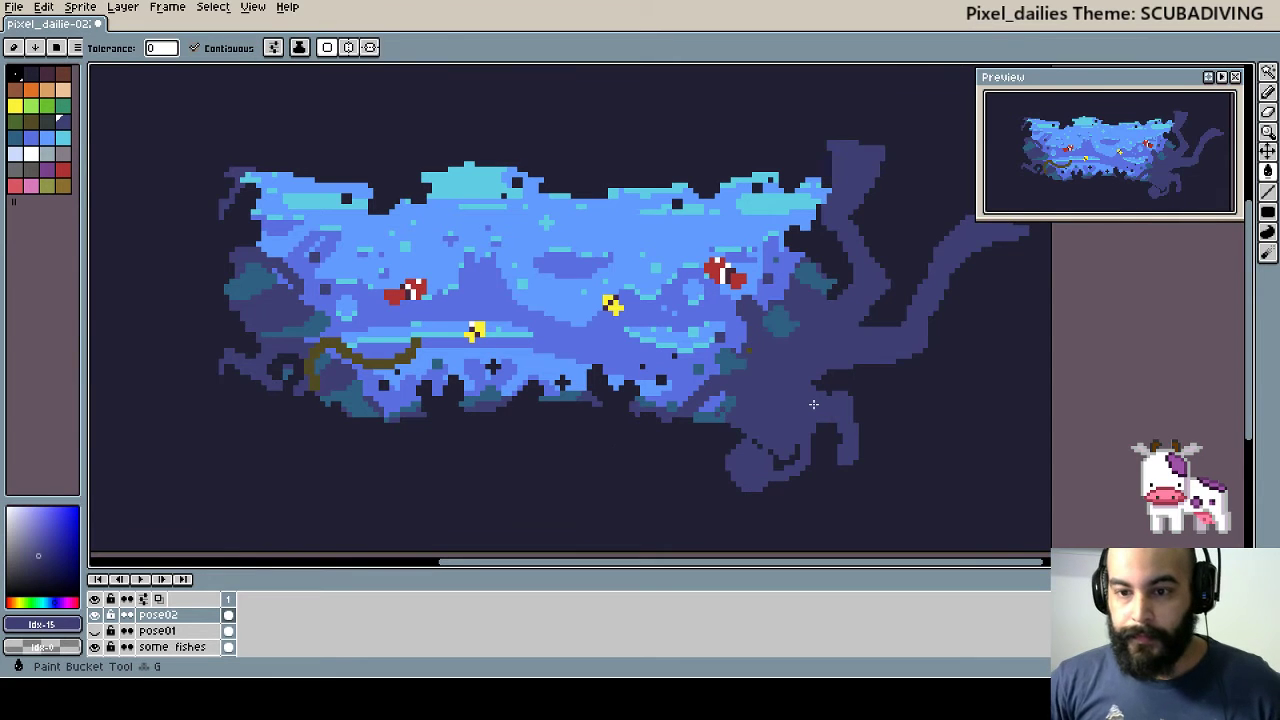
key("ctrl+z")
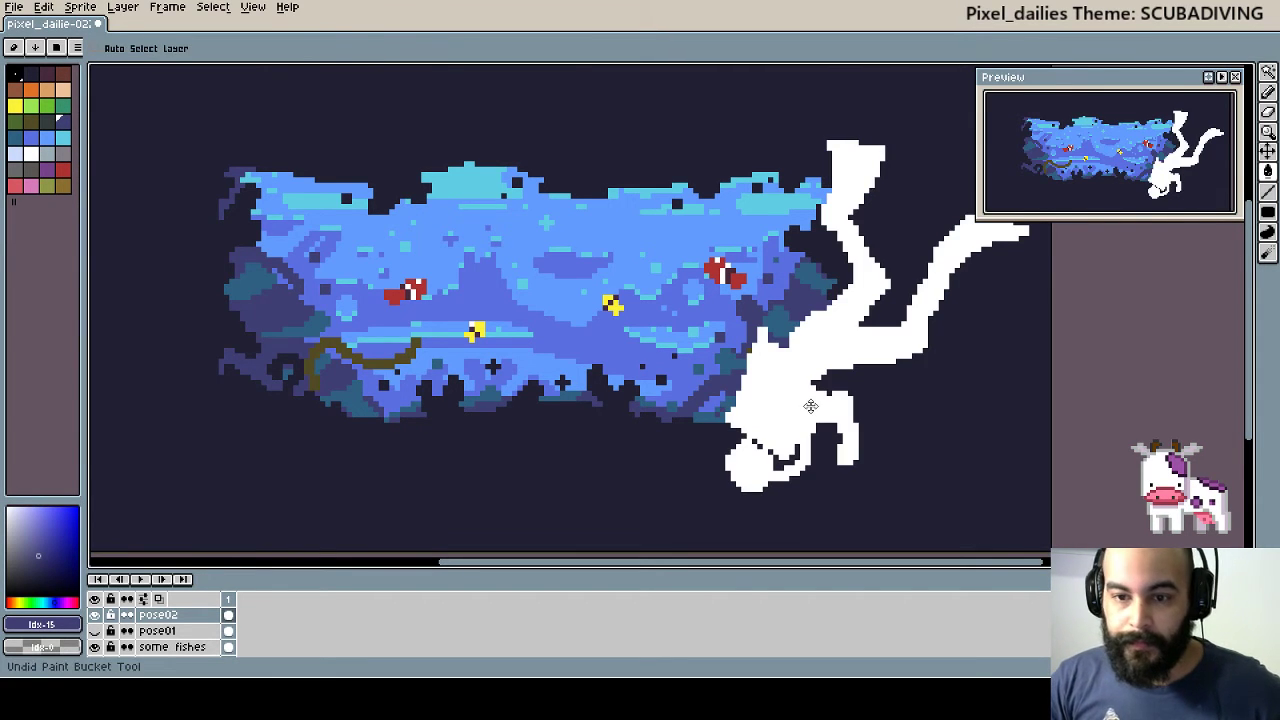
- Choose light cyan and test it on the diver, undoing a trial fill and reverting a stray pixel
left_click(448, 183, "alt")
scroll(740, 440, "up", 1)
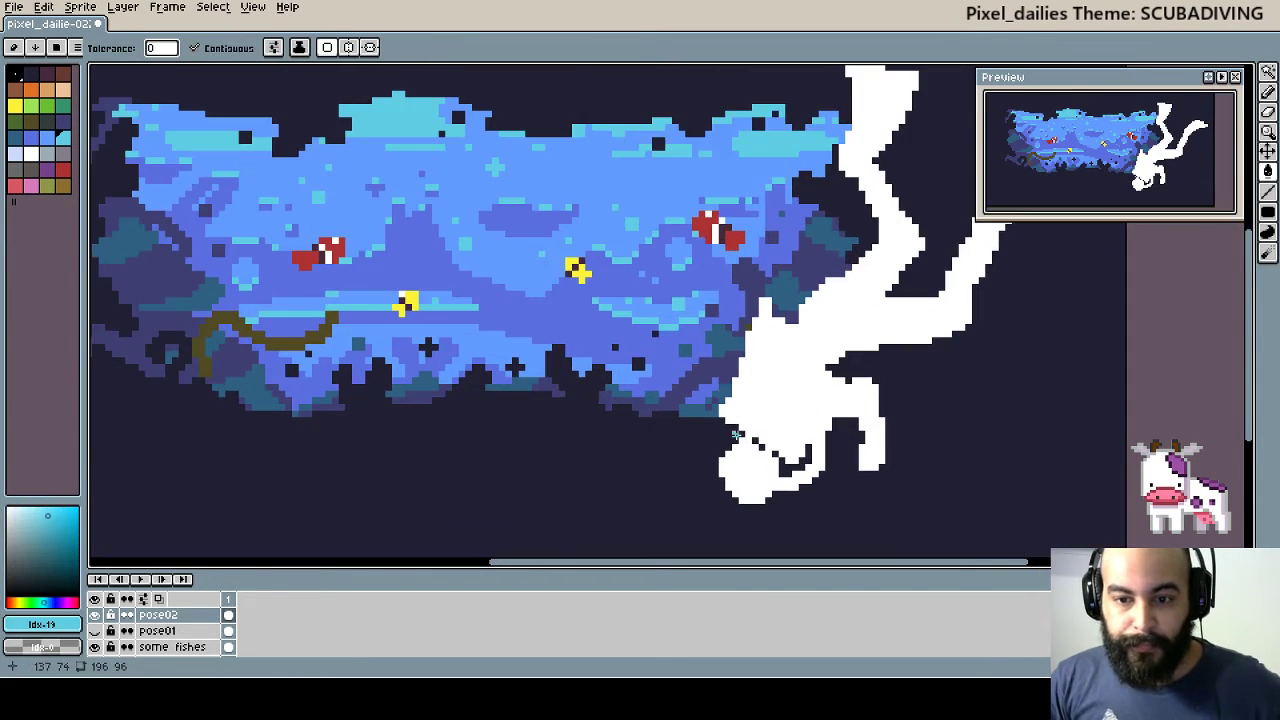
scroll(734, 430, "up", 1)
left_click(734, 420)
key("ctrl+z")
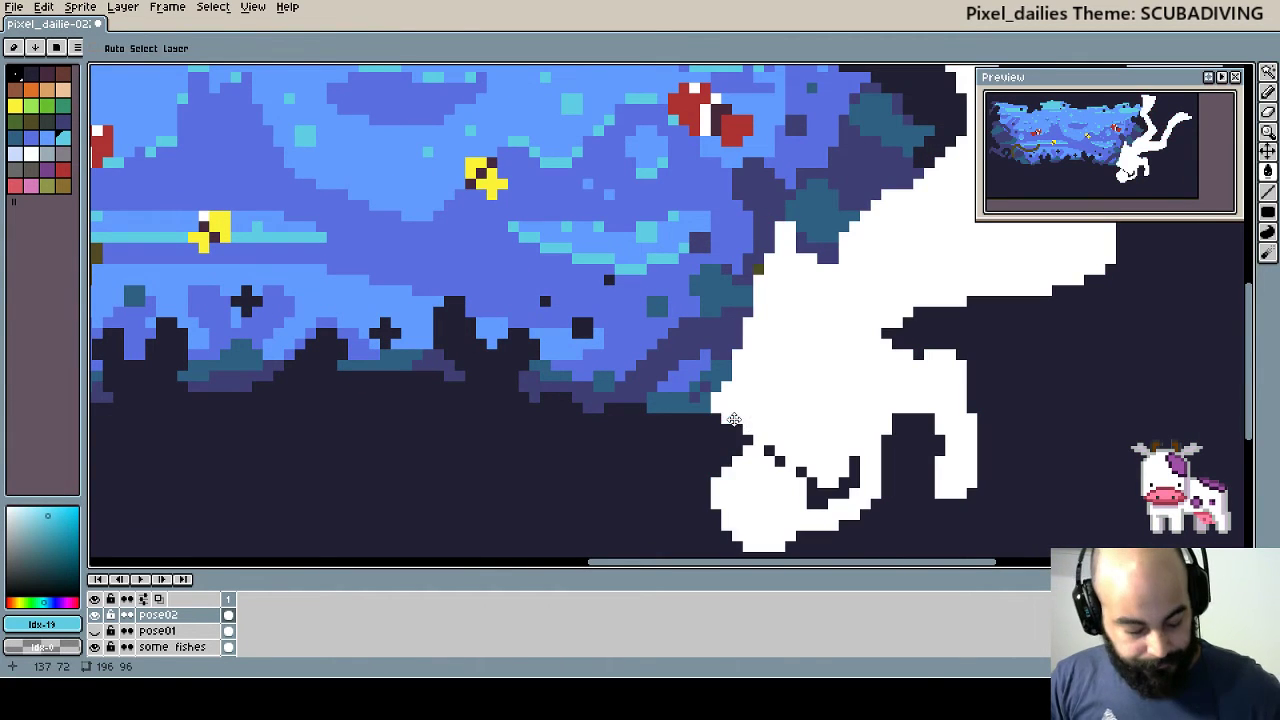
left_click(733, 405)
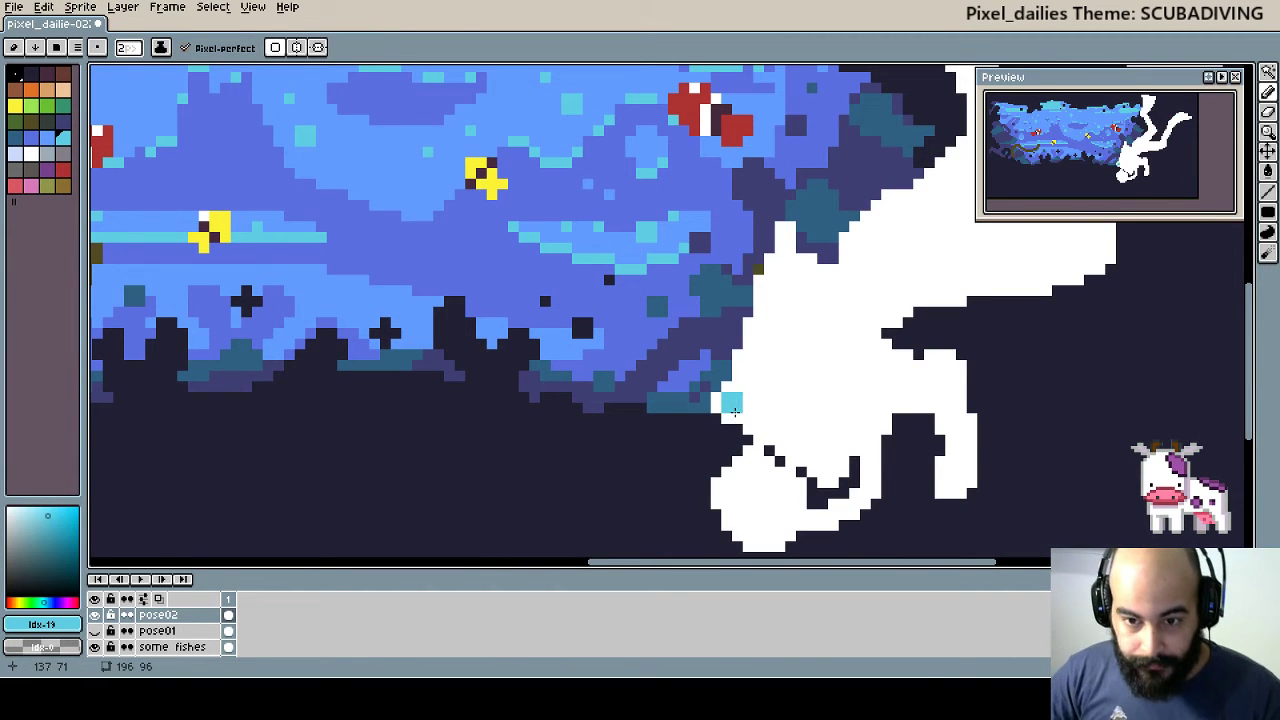
left_click(745, 420, "alt")
left_click(731, 405)
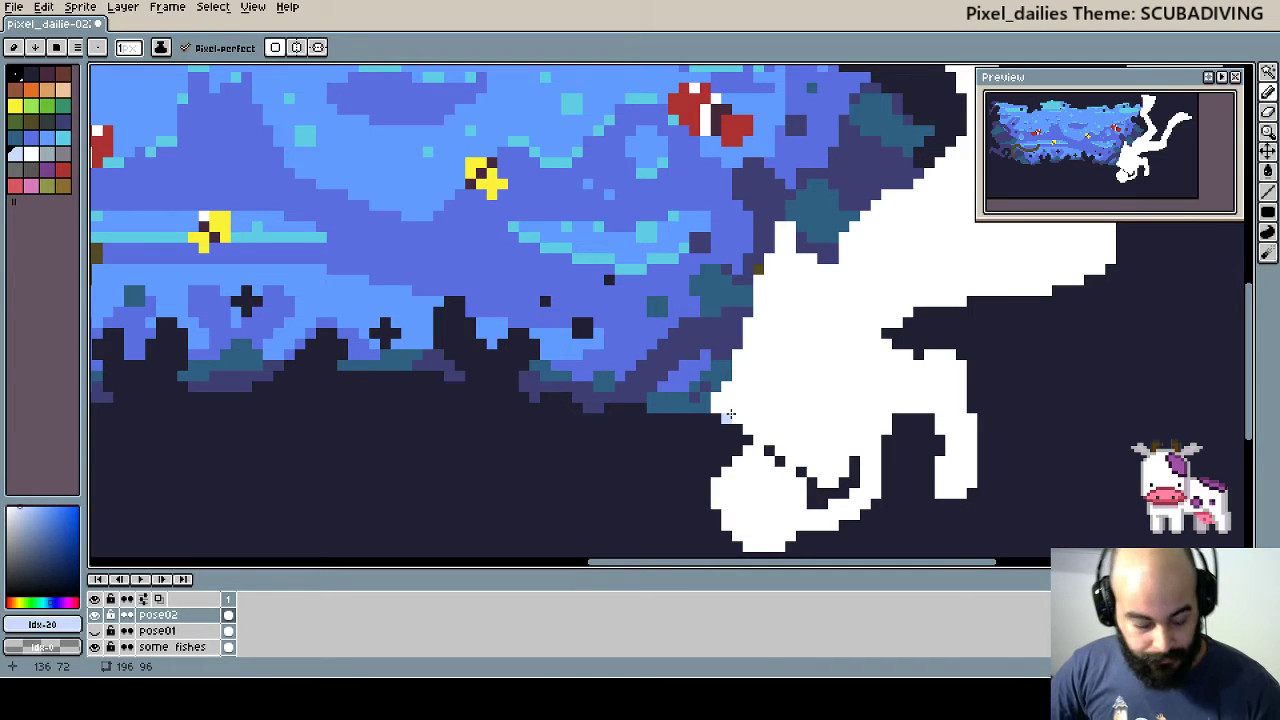
- Paint cyan rim pixels up the diver's left edge
left_click(730, 414, "alt")
left_click(728, 416)
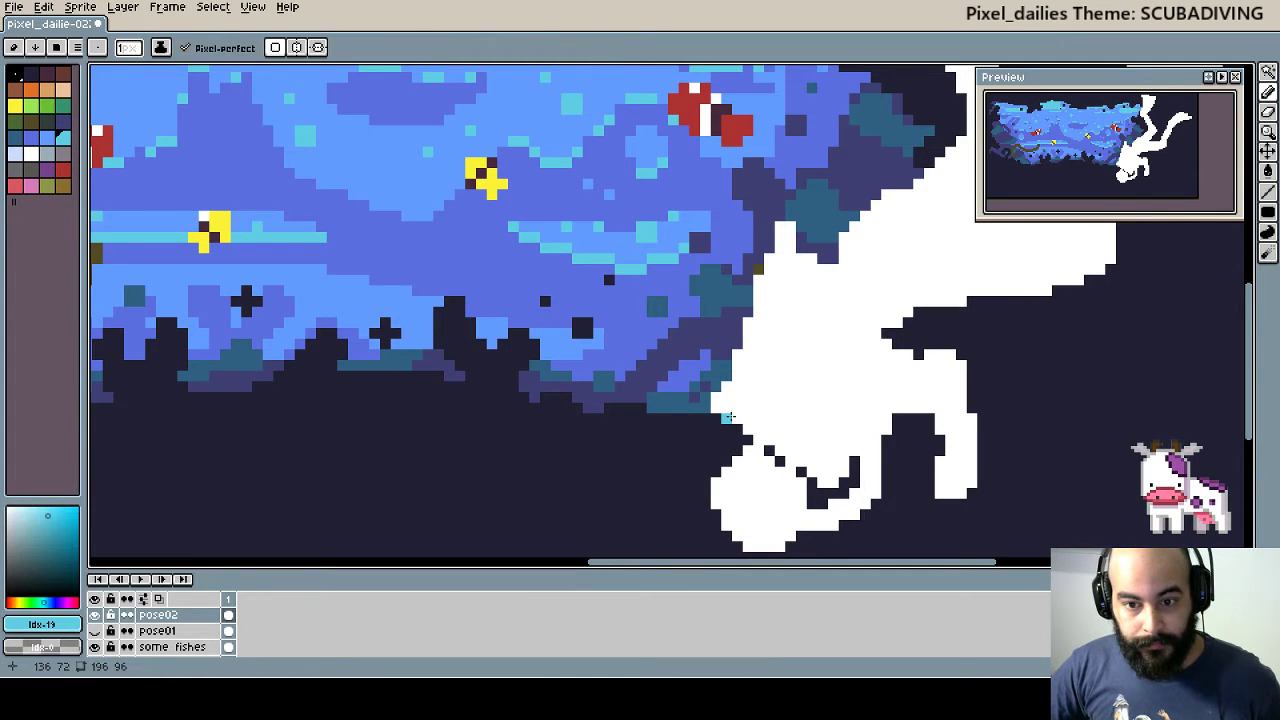
left_click(719, 401)
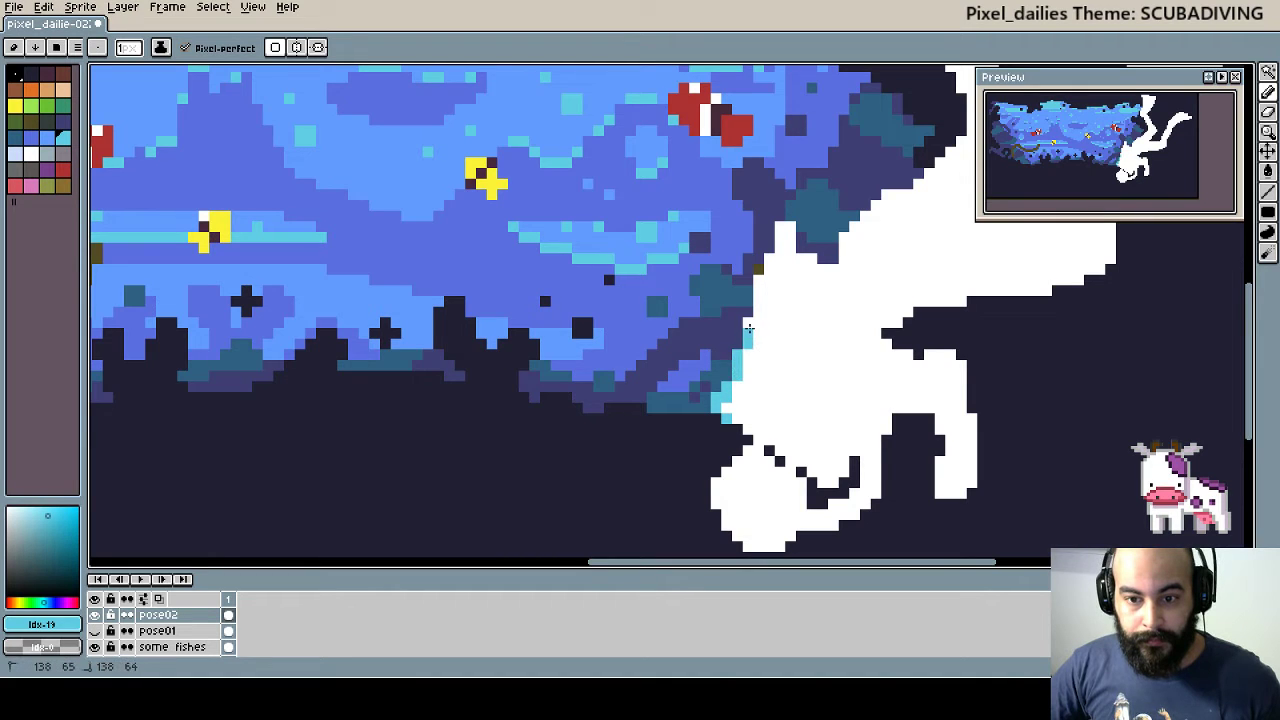
scroll(740, 338, "up", 3)
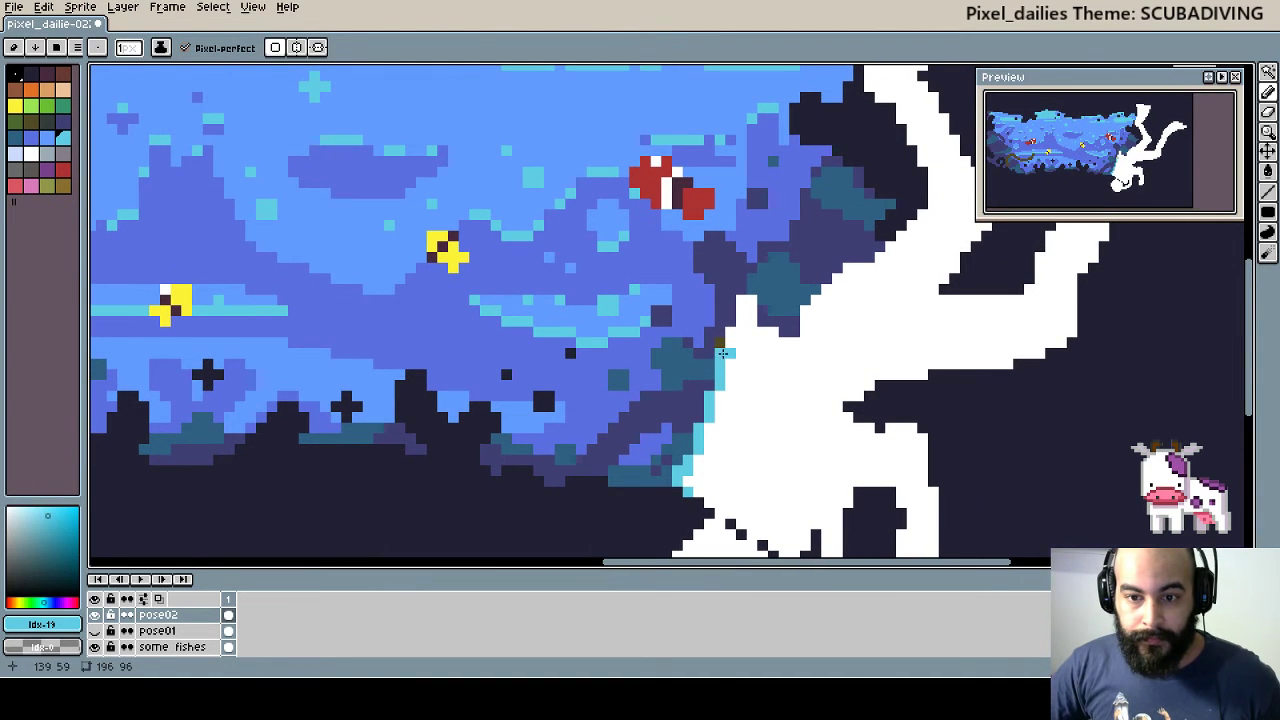
left_click_drag(722, 352, 730, 332)
left_click(730, 354, "alt")
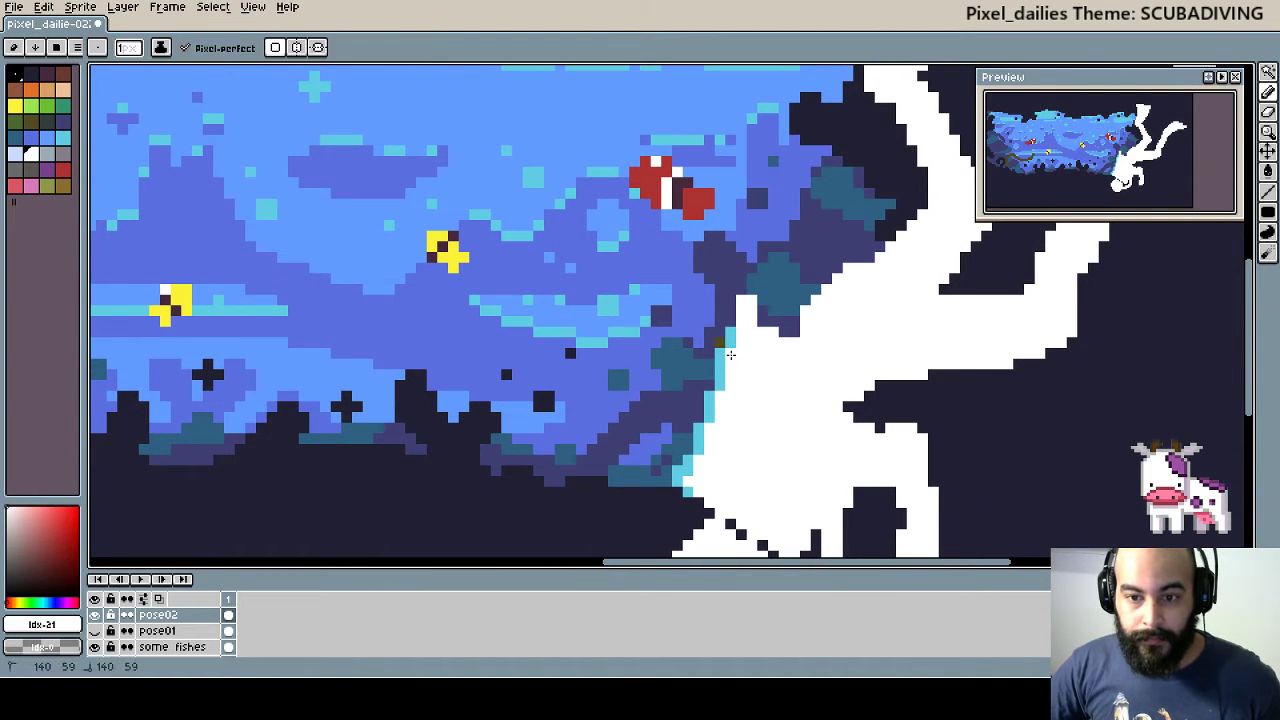
left_click(731, 334, "alt")
- Continue the cyan rim along the leg's edge, shading some edge pixels darker teal
left_click_drag(743, 299, 753, 318)
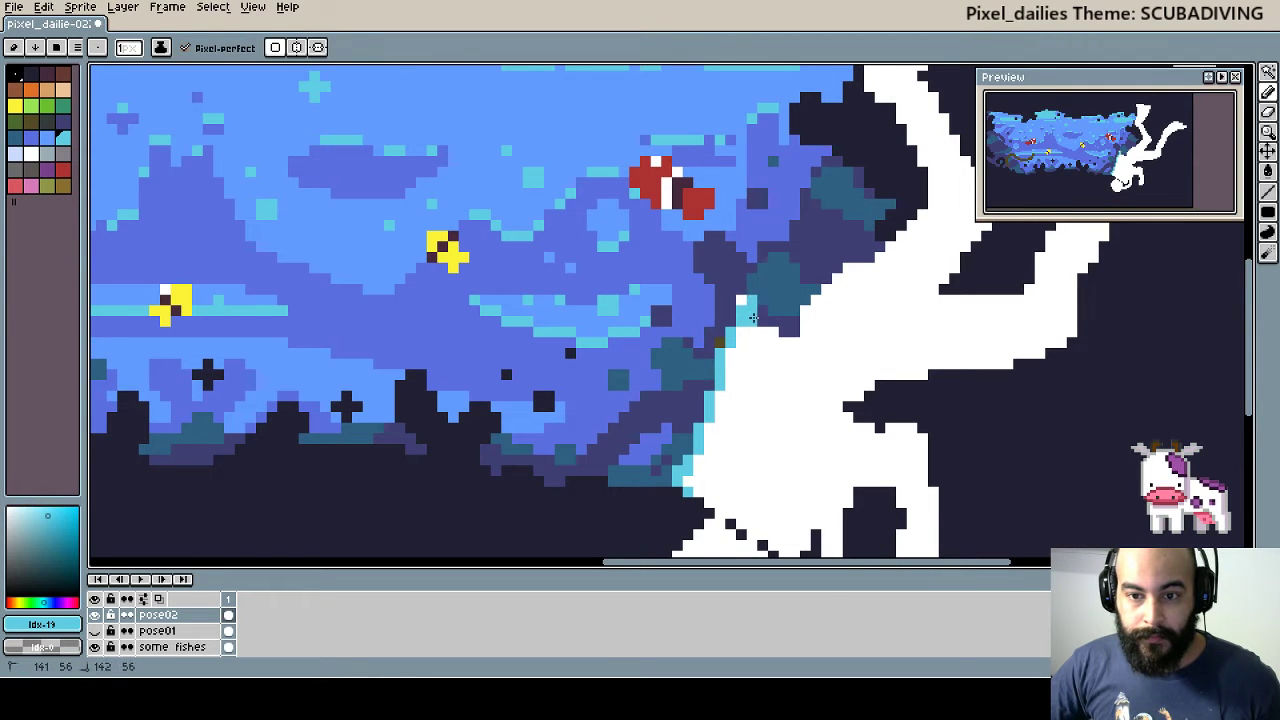
left_click(772, 333)
left_click(782, 340)
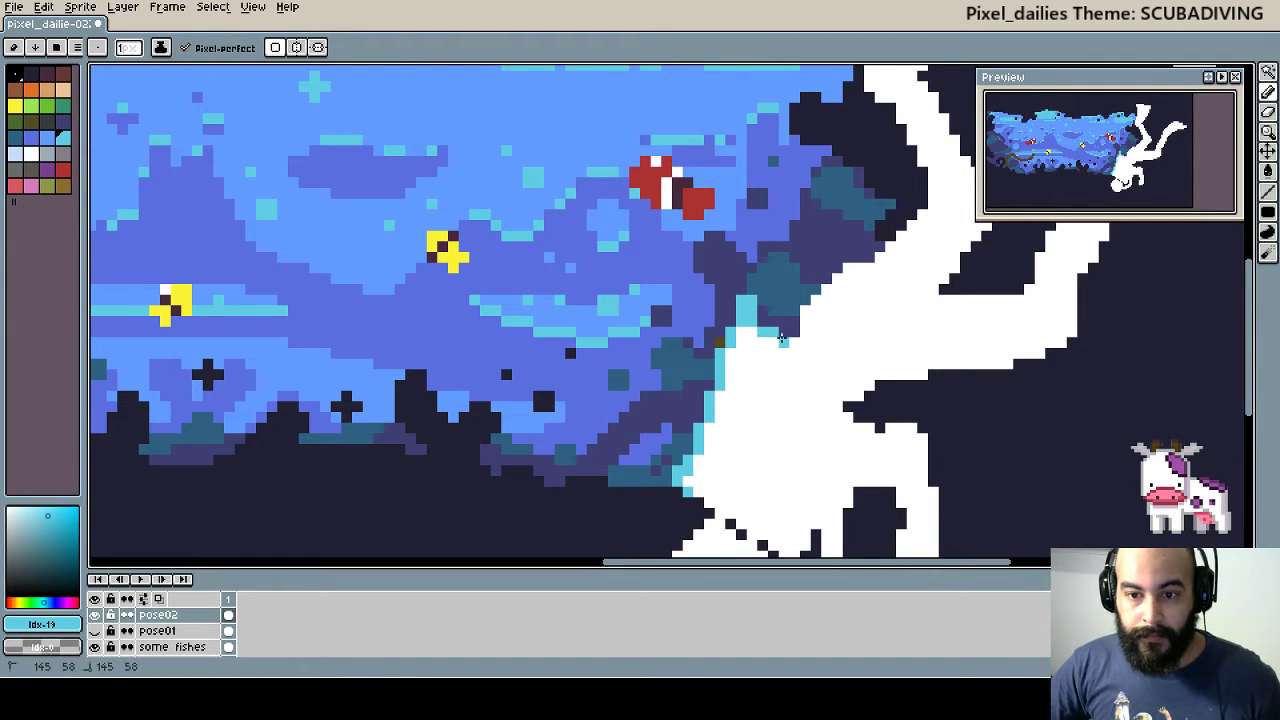
mouse_move(797, 334)
left_mouse_down()
mouse_move(804, 316)
mouse_move(738, 357)
left_mouse_up()
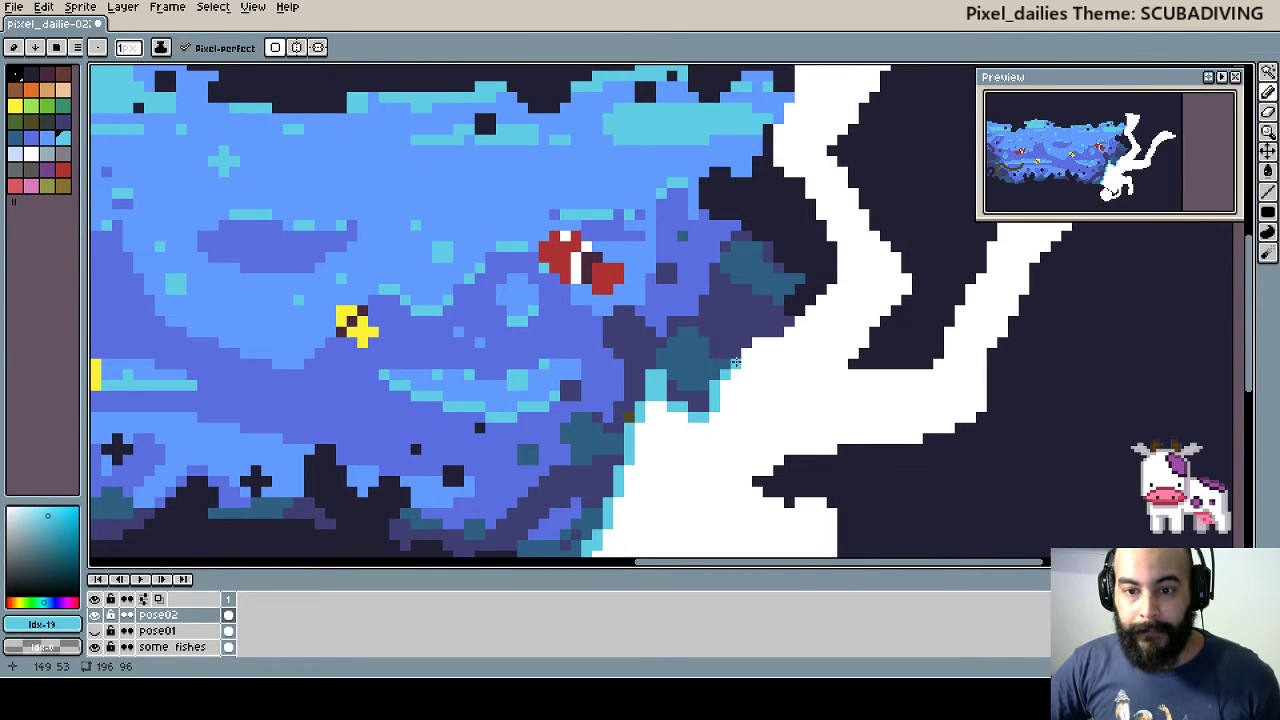
left_click(765, 345)
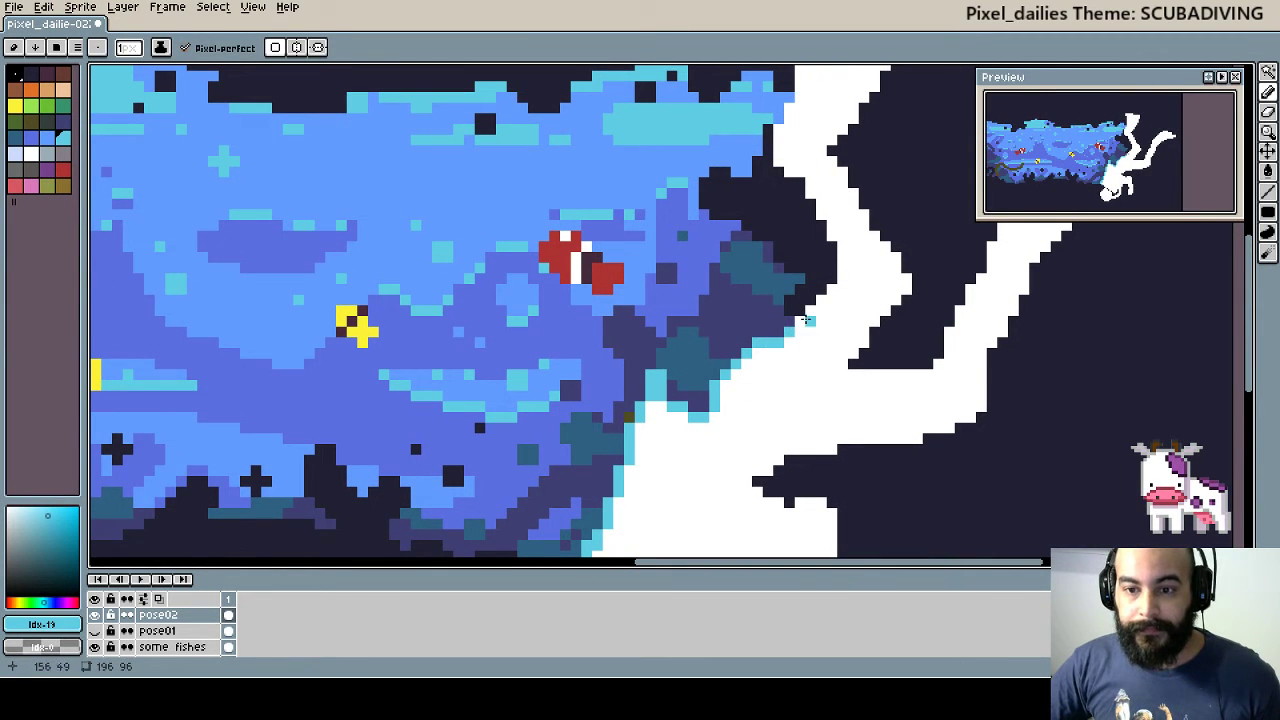
- Run the cyan rim up both legs' edges and along the lower white edge
mouse_move(828, 290)
left_mouse_down()
mouse_move(842, 242)
mouse_move(856, 336)
left_mouse_up()
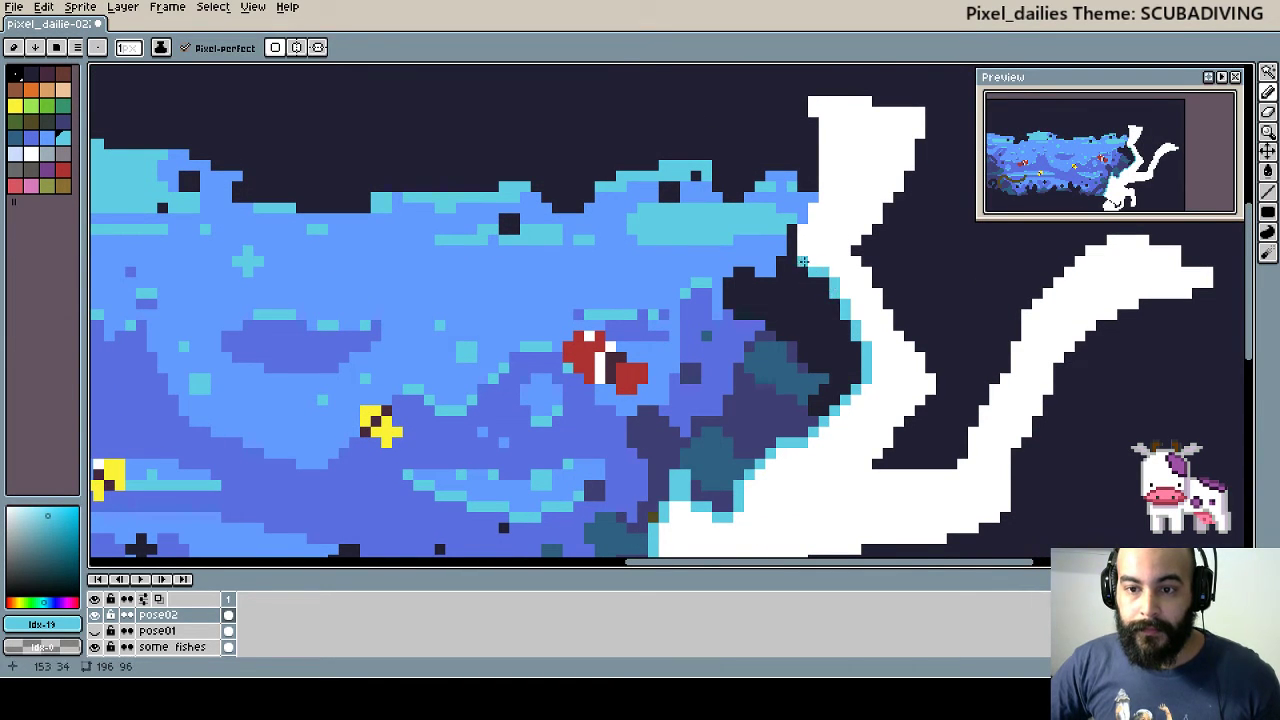
mouse_move(802, 260)
left_mouse_down()
mouse_move(802, 228)
mouse_move(825, 250)
mouse_move(854, 361)
left_mouse_up()
left_click(813, 213)
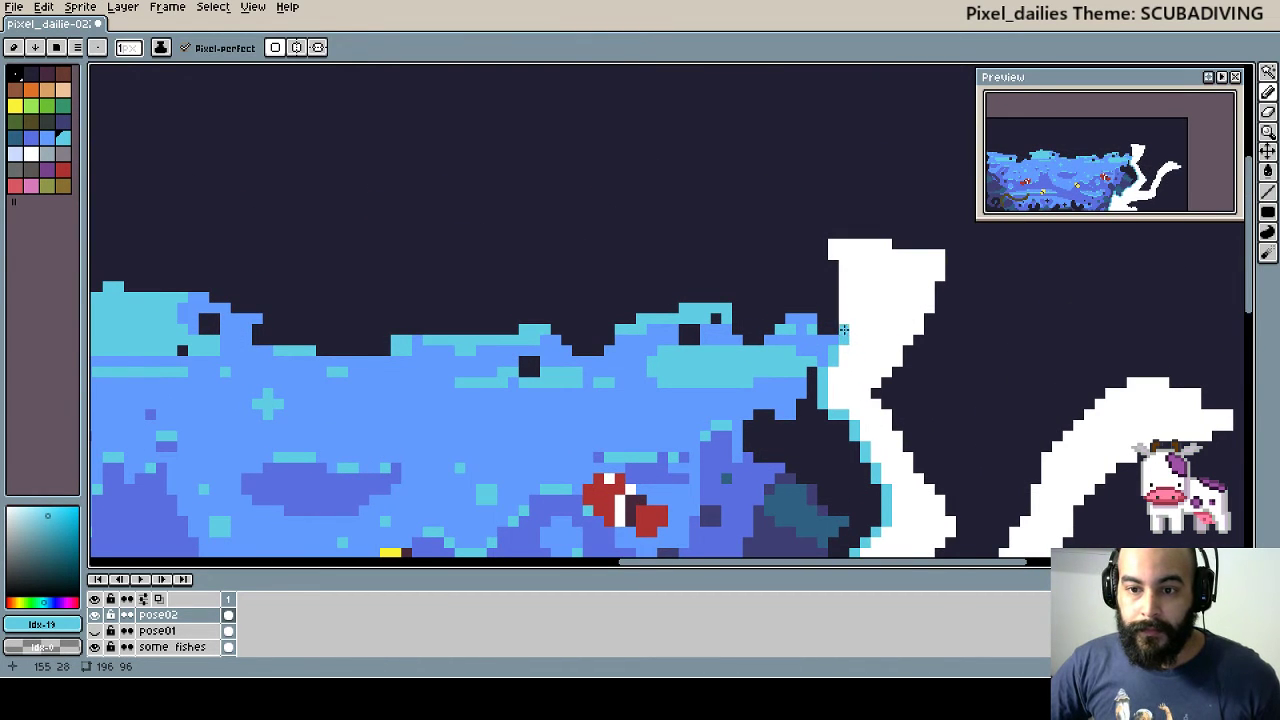
left_click(840, 252, "shift")
mouse_move(835, 256)
left_mouse_down()
mouse_move(895, 252)
mouse_move(840, 92)
left_mouse_up()
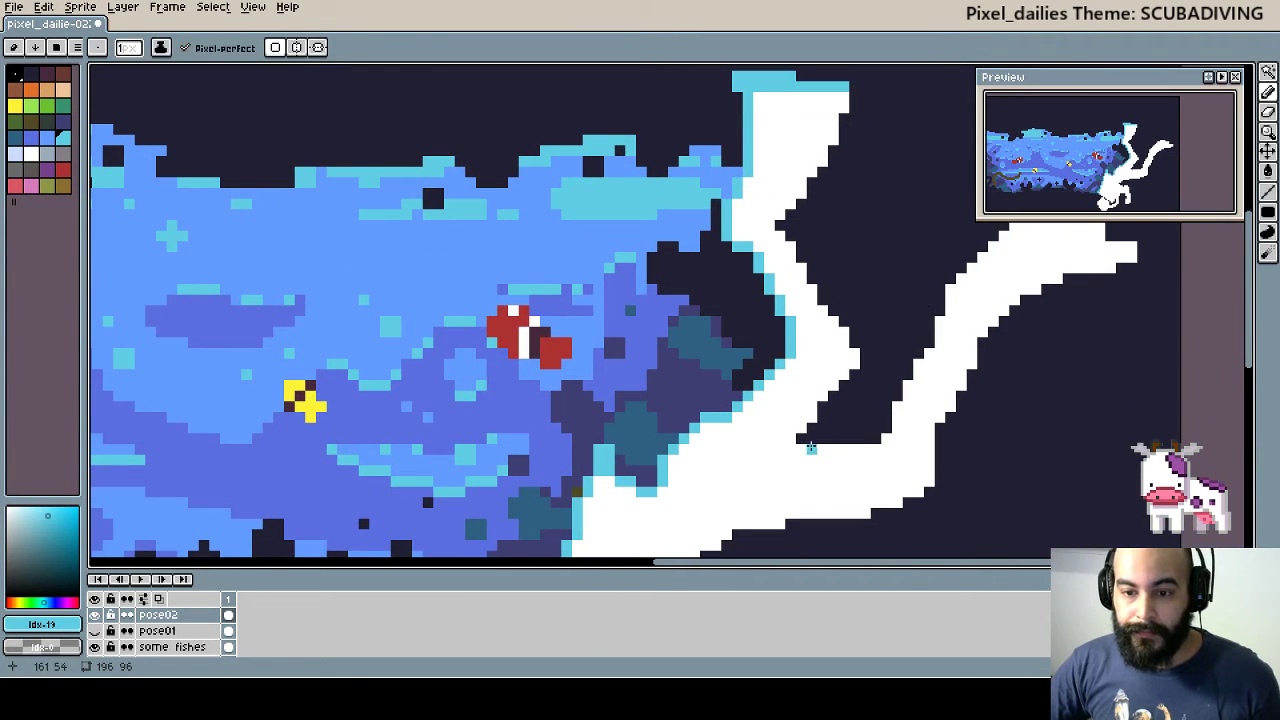
mouse_move(791, 449)
left_mouse_down()
mouse_move(866, 449)
mouse_move(925, 362)
mouse_move(860, 472)
mouse_move(893, 389)
mouse_move(972, 330)
mouse_move(1057, 357)
left_mouse_up()
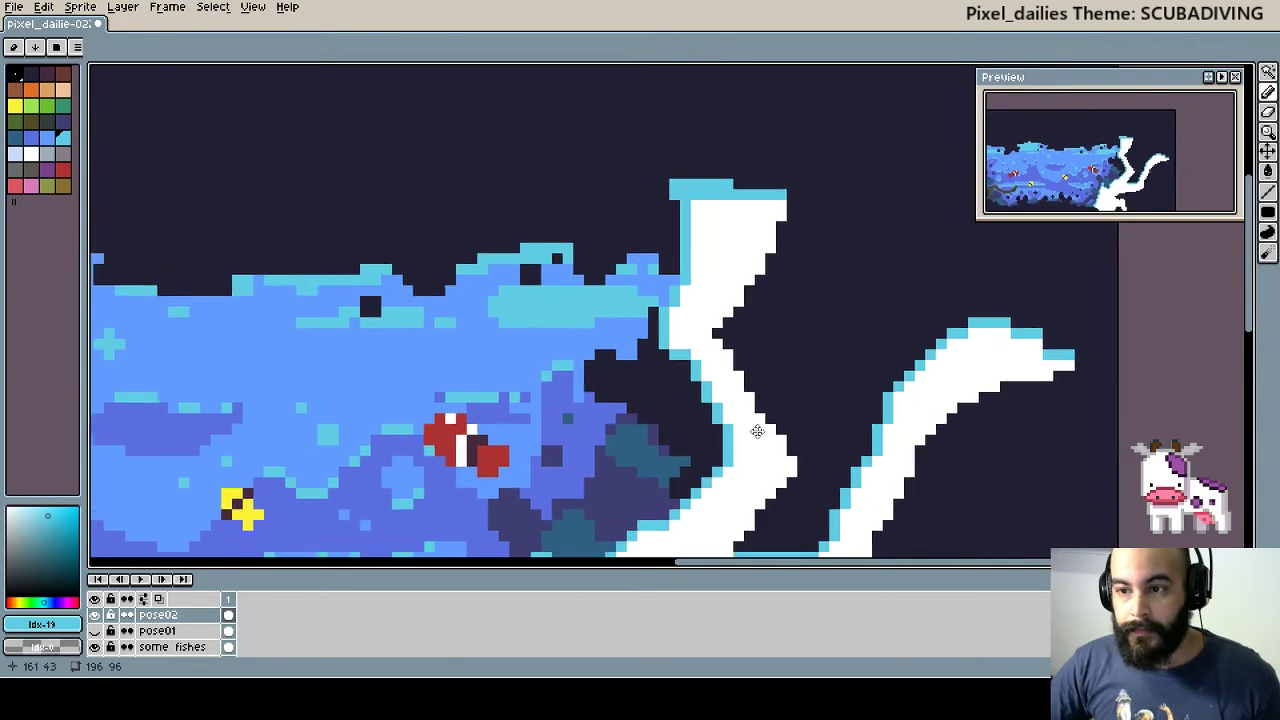
- Outline the notch edge with cyan pixels, erasing misplaced ones back to white
scroll(900, 365, "down", 2)
scroll(681, 371, "up", 2)
scroll(681, 371, "up", 2)
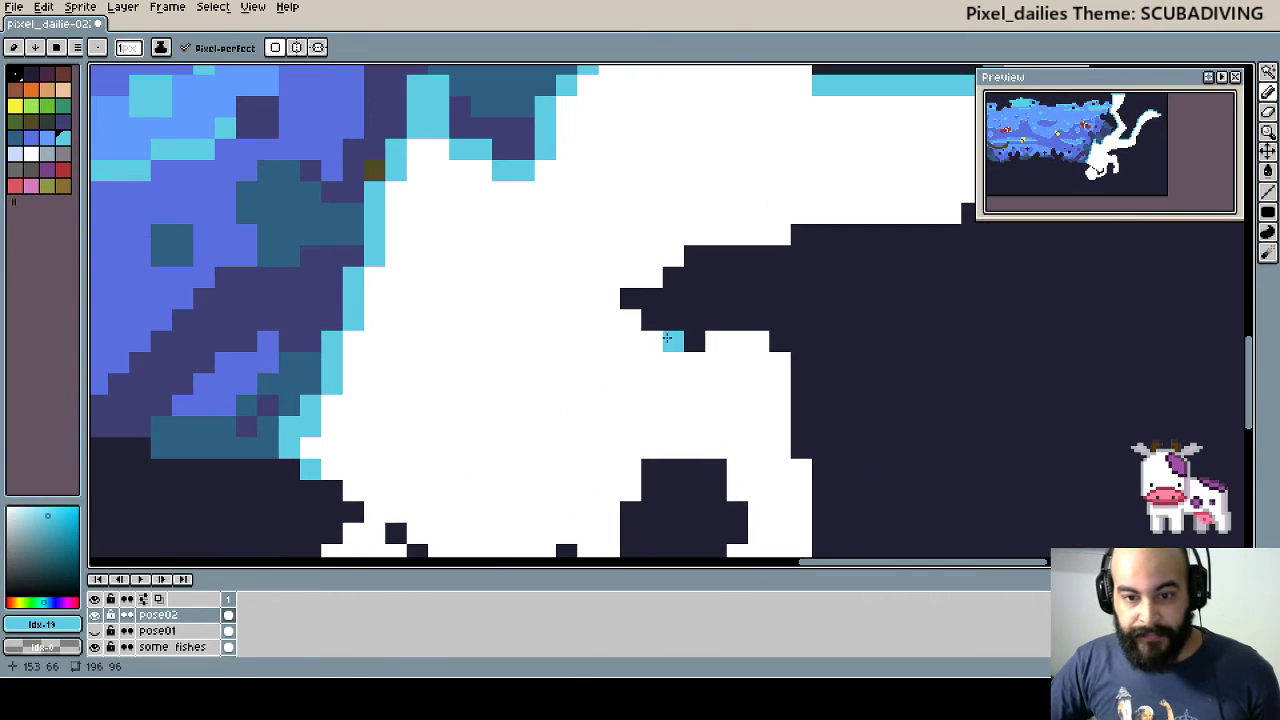
mouse_move(650, 341)
left_mouse_down()
mouse_move(755, 341)
mouse_move(707, 364)
left_mouse_up()
left_click(630, 320)
left_click(695, 341)
right_click(707, 364)
left_click(758, 364)
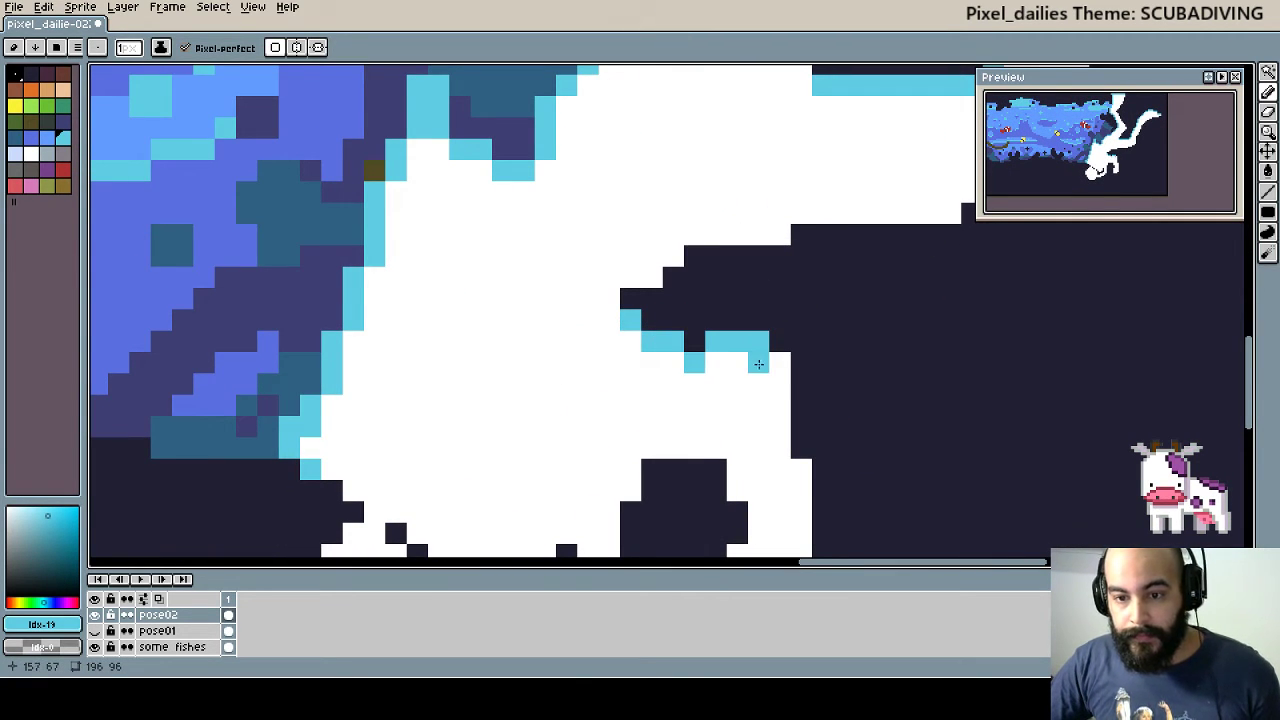
right_click(758, 364)
left_click(779, 364)
- Add cyan rim pixels along the diver's lower body edge, clearing a stray pixel
left_click_drag(740, 513, 747, 362)
left_click(744, 402)
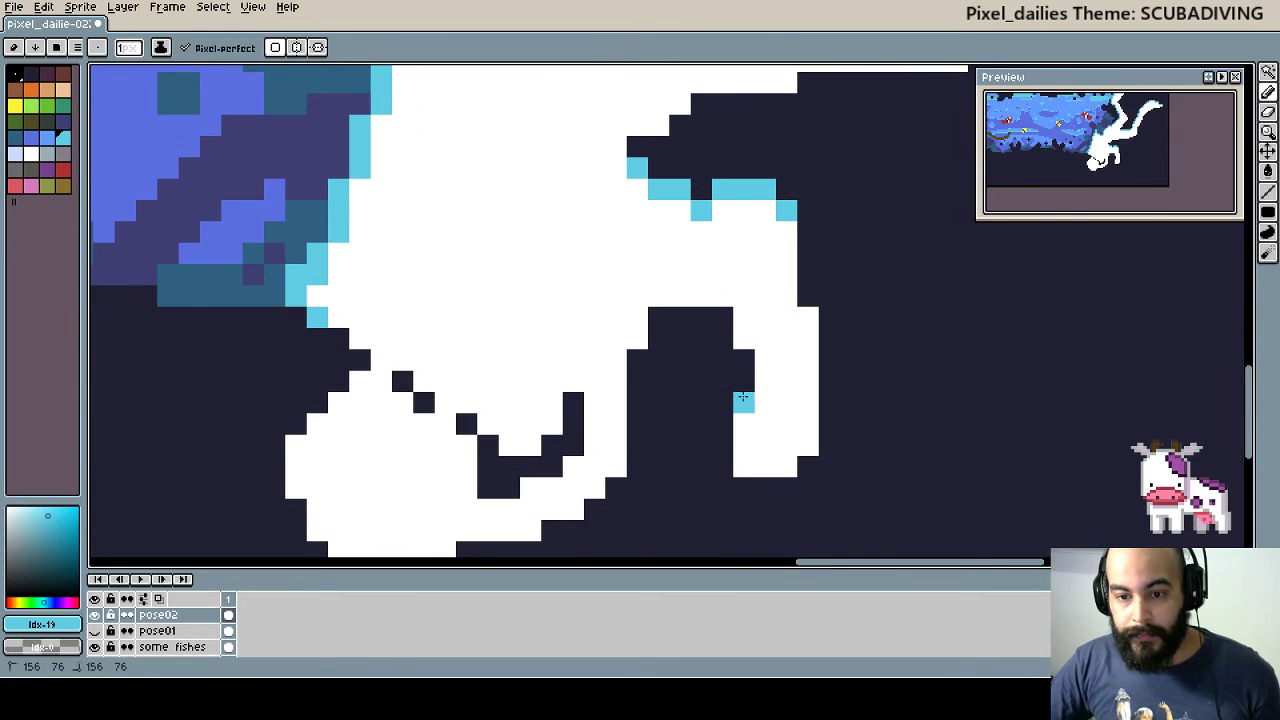
left_click(744, 361)
right_click(744, 361)
left_click(765, 361)
left_click(765, 381)
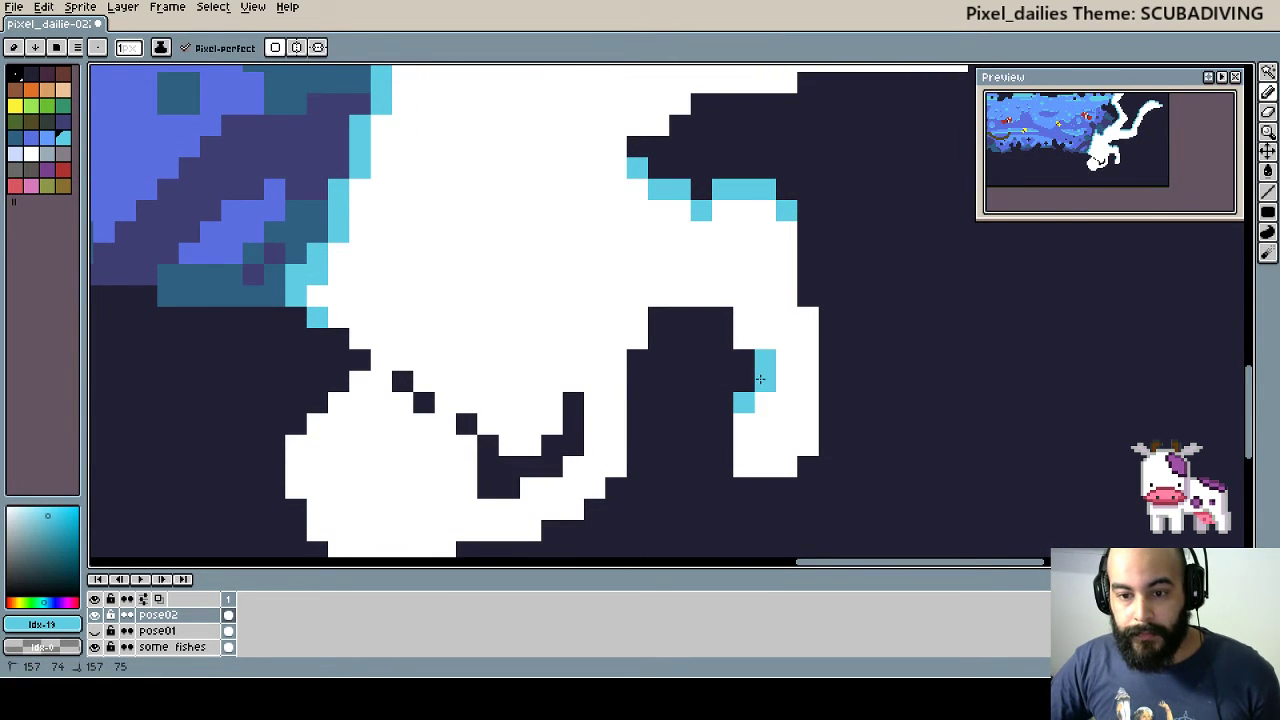
- Draw a stair-step cyan rim along the bent arm's inner curve
scroll(606, 431, "down", 3)
left_click(612, 437)
mouse_move(594, 440)
left_mouse_down()
mouse_move(701, 377)
mouse_move(701, 334)
left_mouse_up()
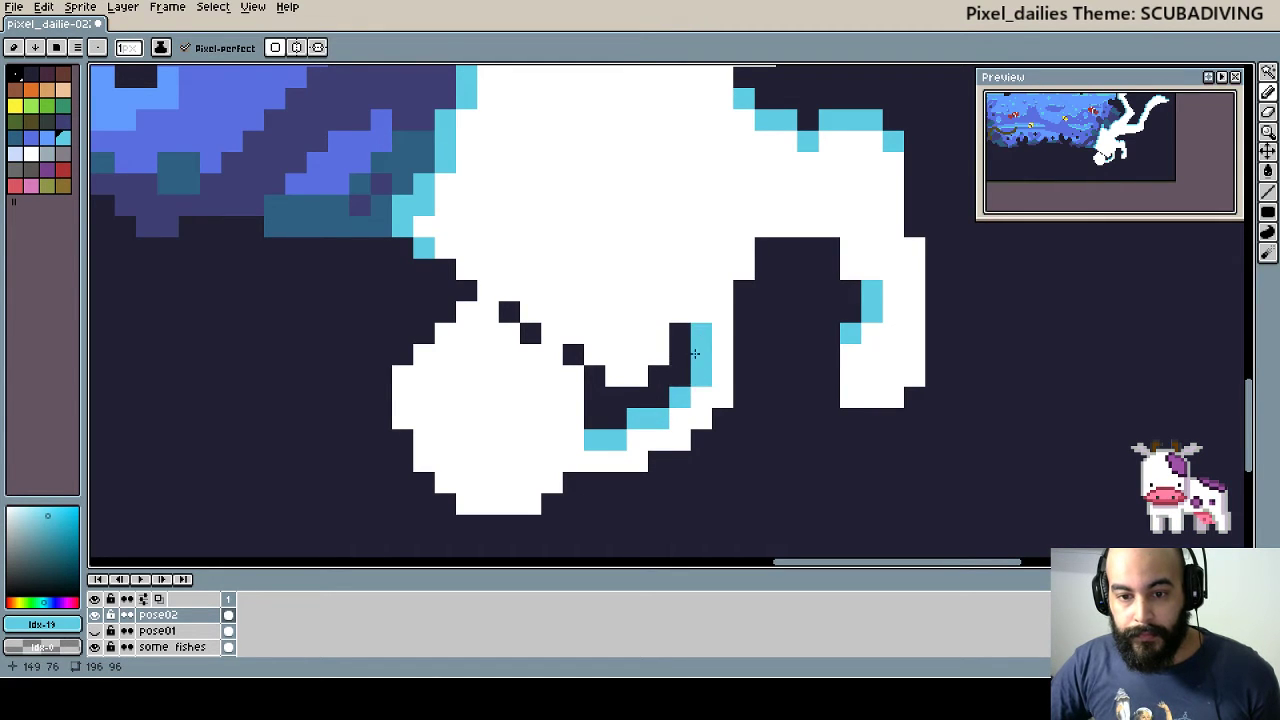
left_click_drag(601, 395, 678, 375)
left_click(672, 355)
- Finish the cyan rim along the left edge of the diver's head
mouse_move(535, 354)
left_mouse_down()
mouse_move(571, 337)
mouse_move(520, 380)
mouse_move(521, 333)
mouse_move(586, 259)
left_mouse_up()
left_click(520, 358)
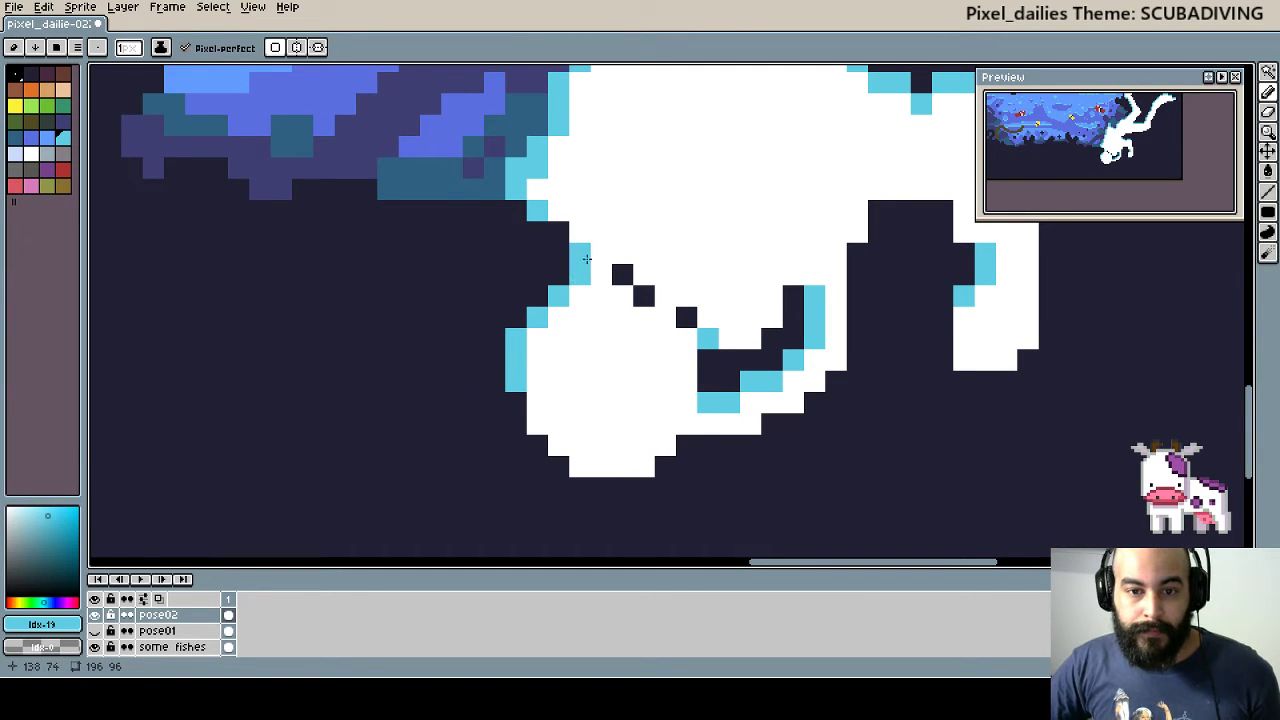
left_click(558, 232)
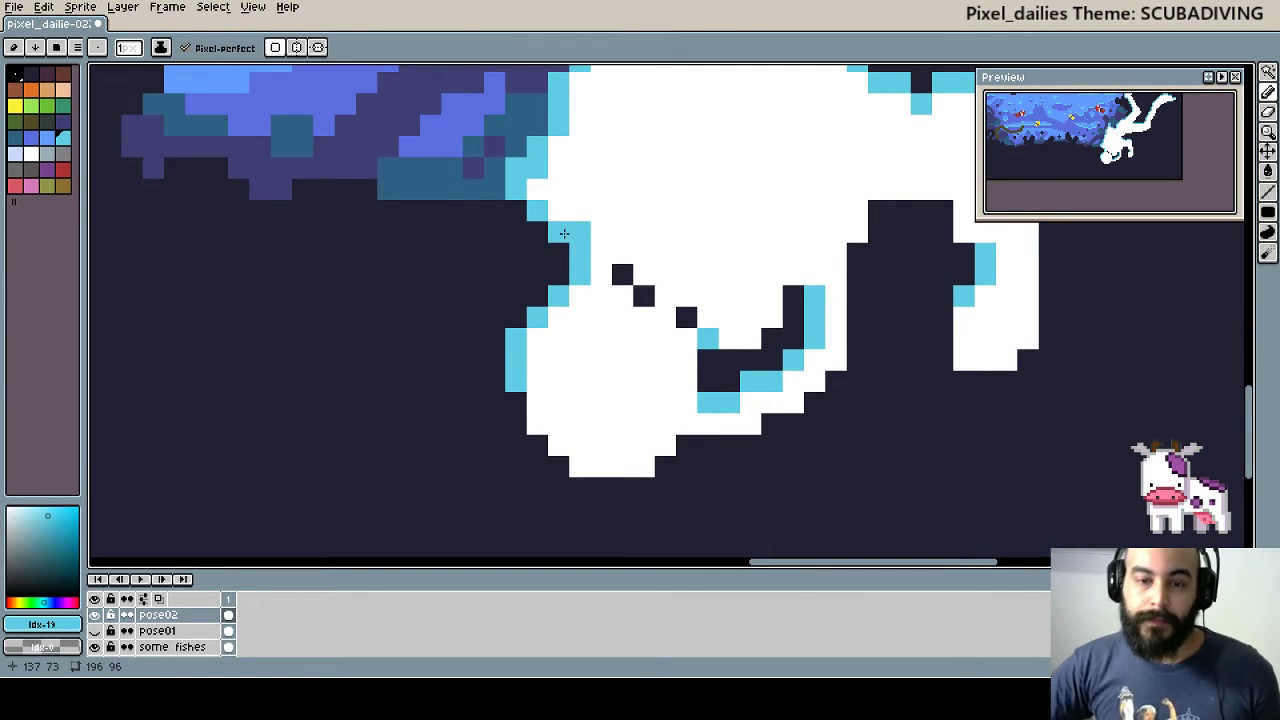
scroll(583, 244, "down", 2)
- Bucket-fill the white diver body with the reef's dark blue-purple, then return to the Pencil
scroll(583, 244, "down", 2)
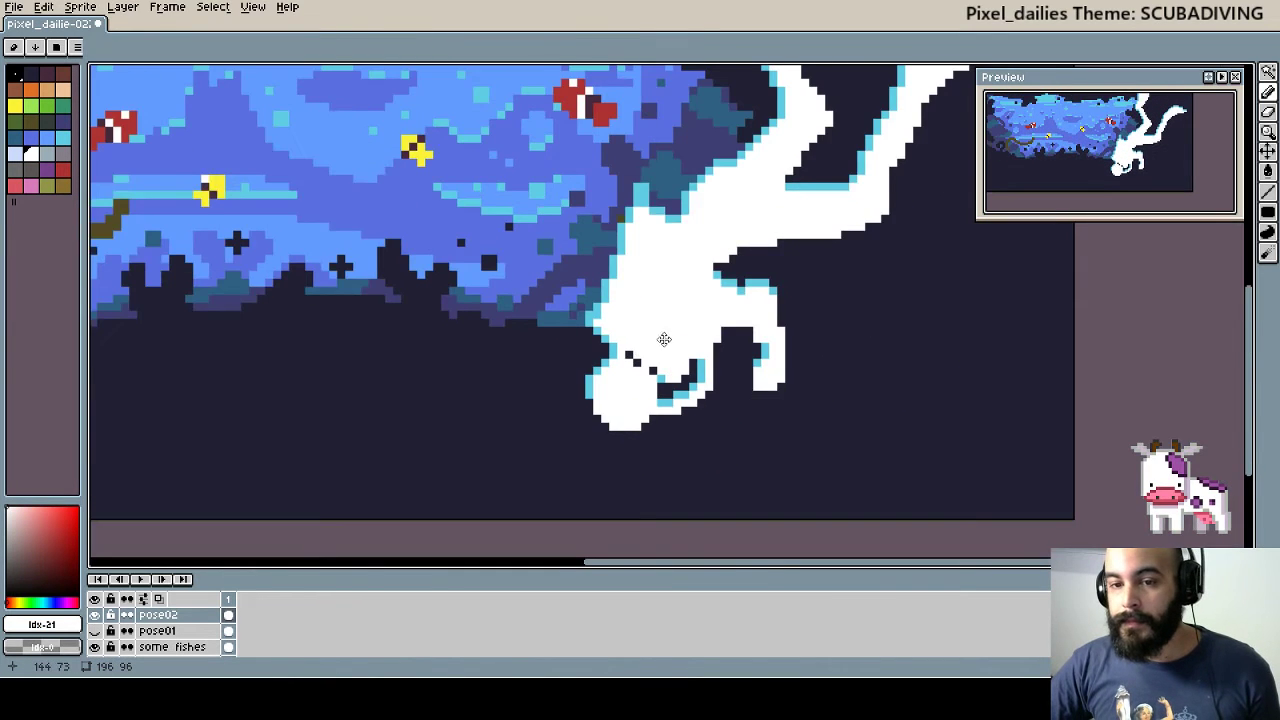
scroll(604, 431, "up", 1)
left_click_drag(604, 431, 720, 393)
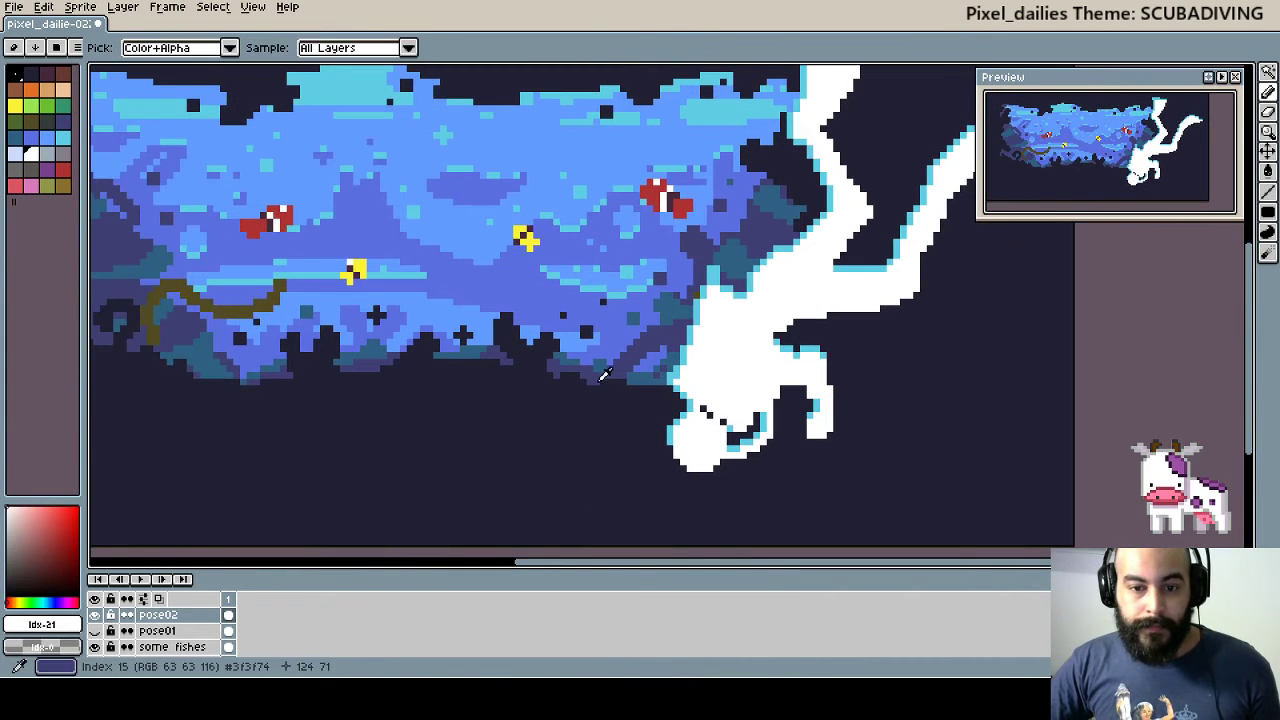
left_click(601, 373, "alt")
key("g")
left_click(749, 374)
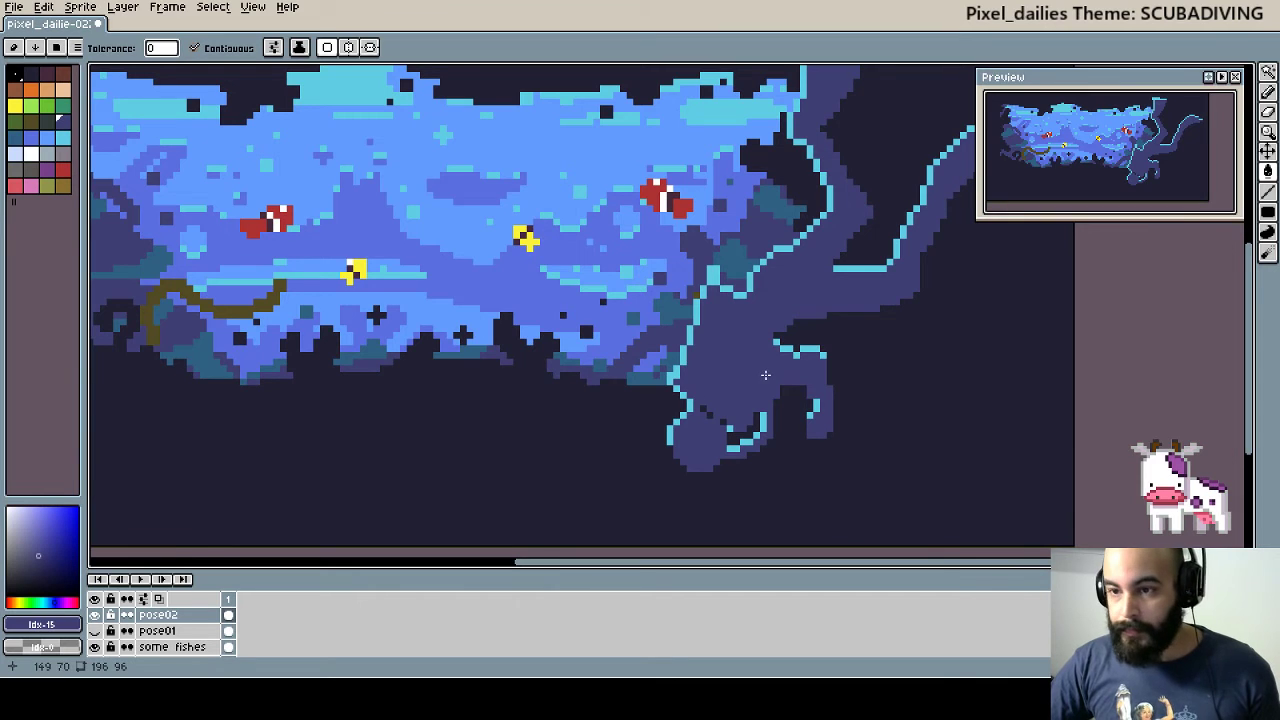
left_click_drag(700, 371, 734, 346)
key("b")
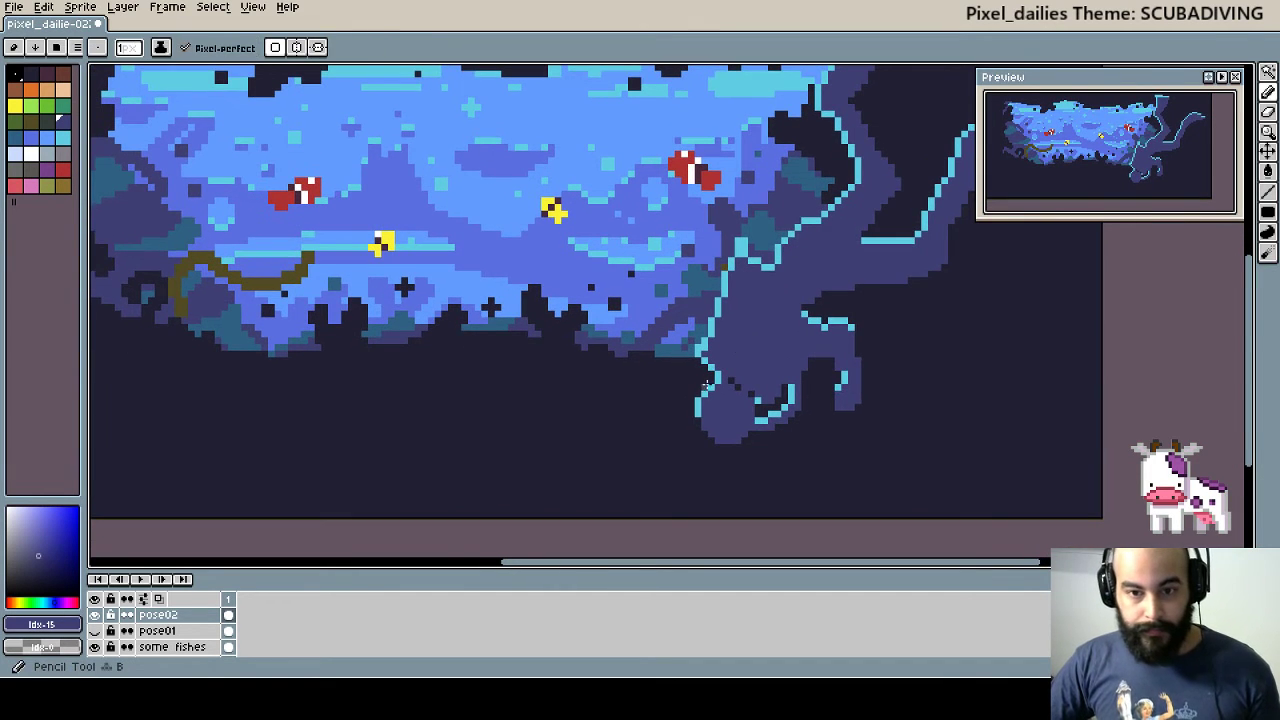
- Try and undo a darker fill, then pick teal and set the brush to 2 pixels
left_click(648, 400, "alt")
key("g")
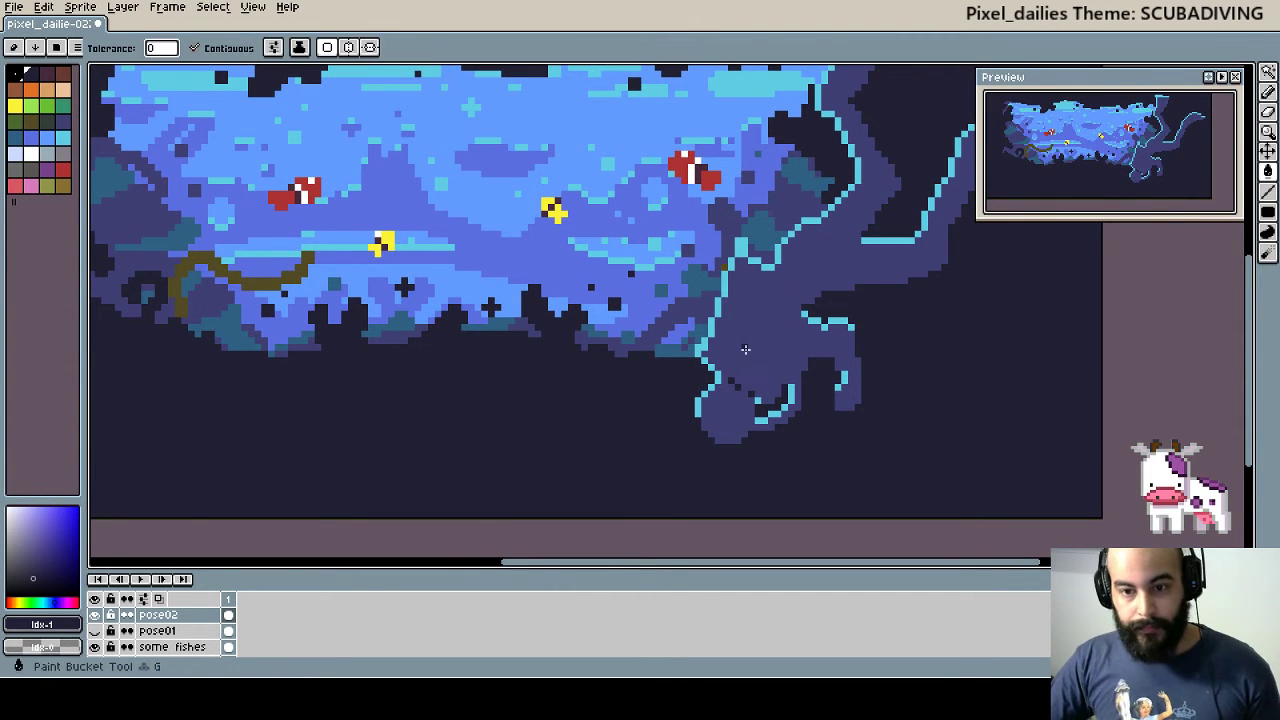
left_click(745, 349)
key("ctrl+z")
left_click_drag(749, 349, 742, 356)
key("b")
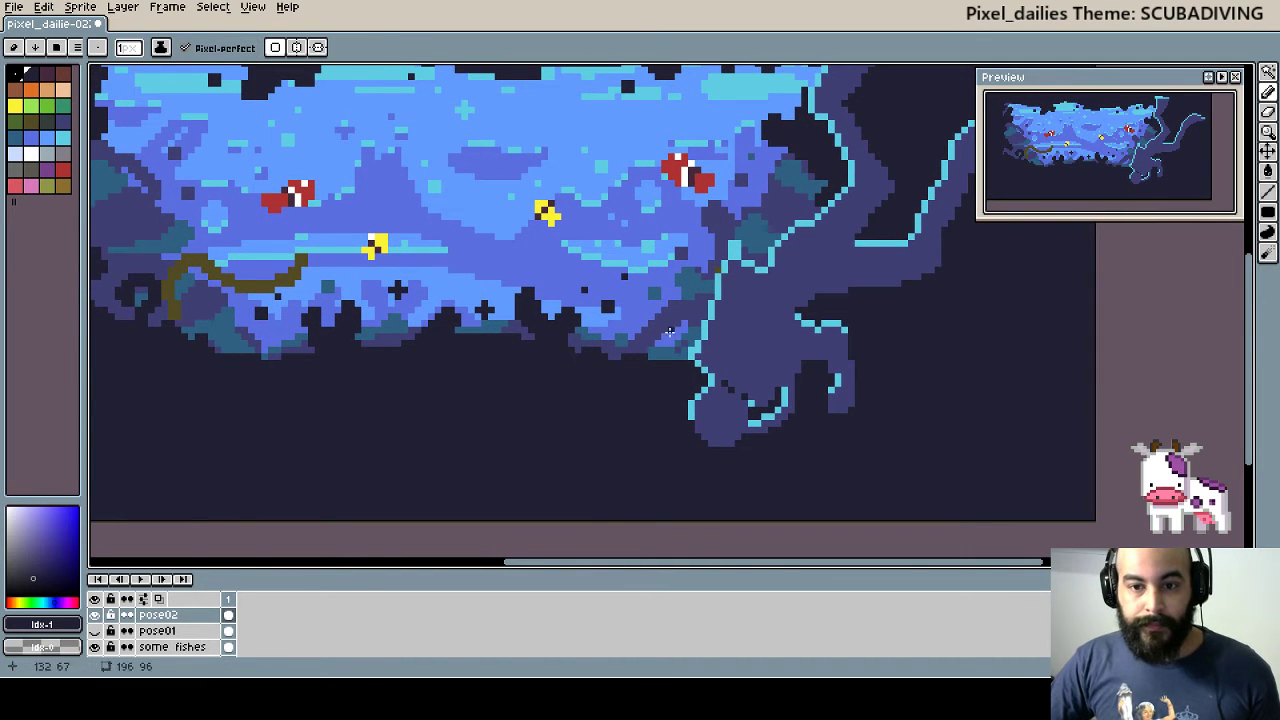
left_click(669, 331, "alt")
scroll(718, 350, "up", 1)
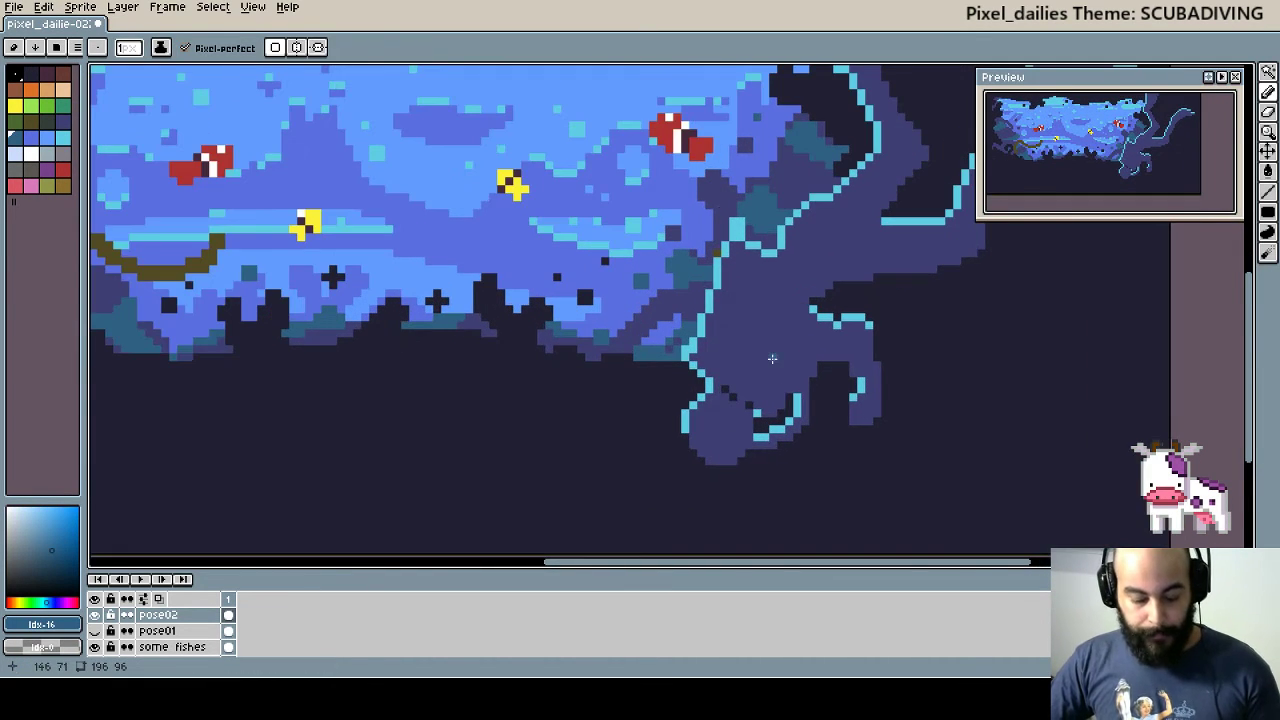
key("plus")
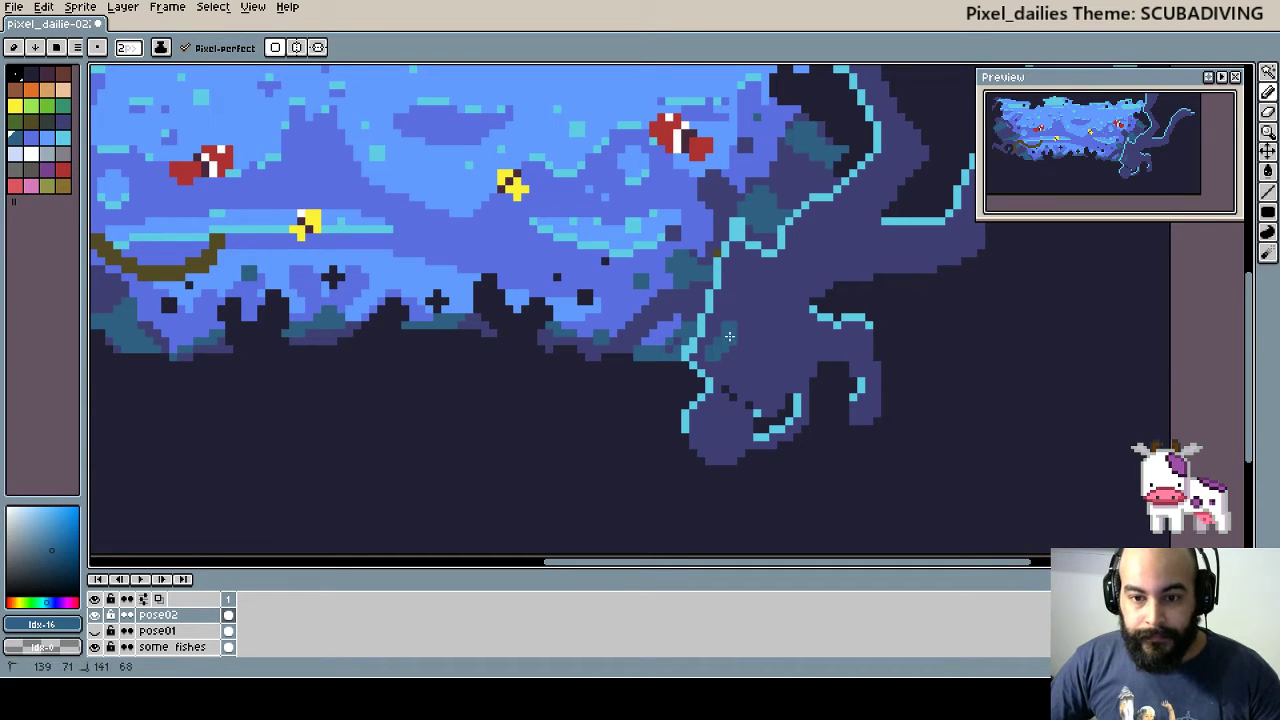
- Paint size-2 teal shading inside the cyan rim along the left edge, leg and arm
left_click_drag(722, 365, 732, 308)
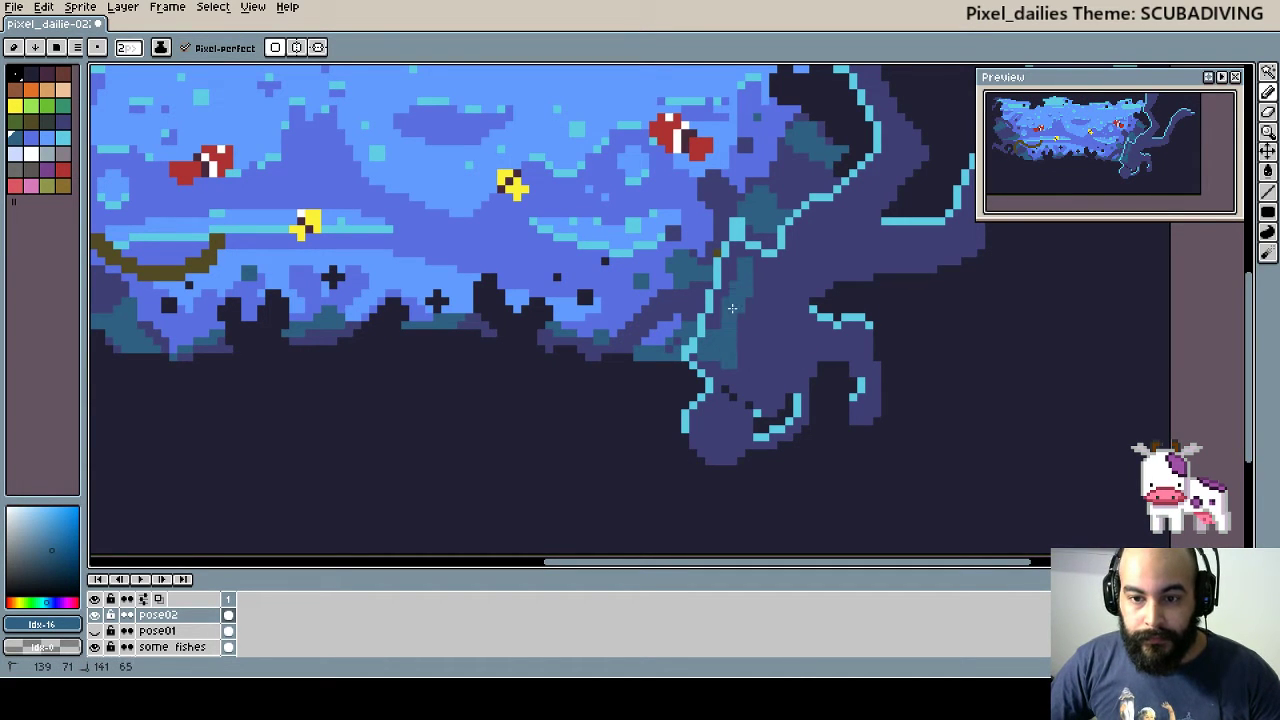
left_click_drag(818, 346, 856, 338)
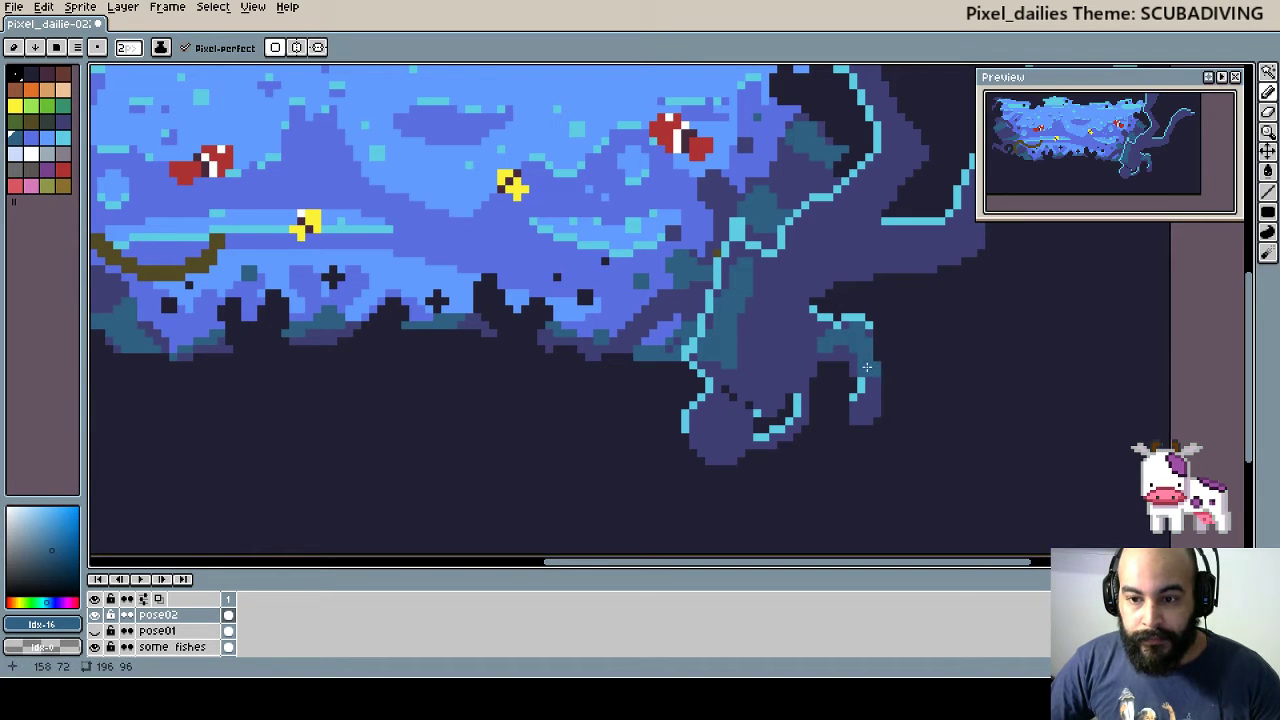
mouse_move(897, 274)
left_mouse_down()
mouse_move(854, 351)
mouse_move(895, 310)
mouse_move(810, 400)
left_mouse_up()
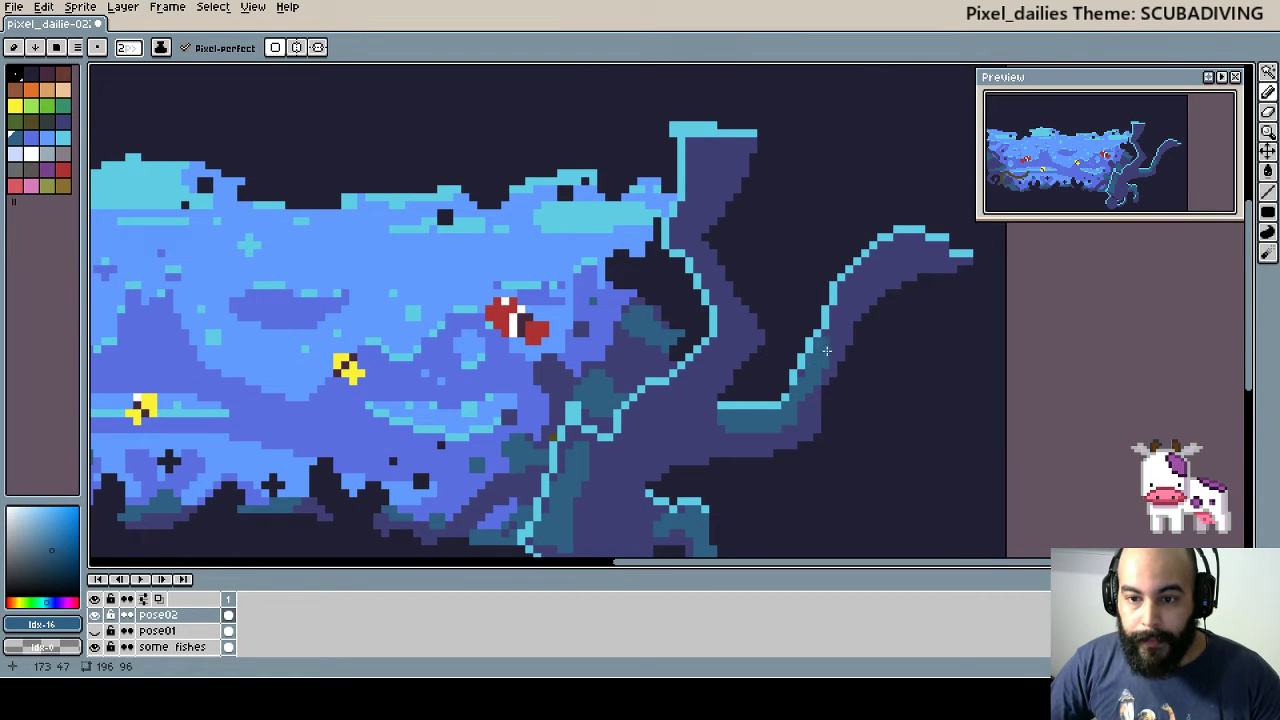
mouse_move(826, 350)
left_mouse_down()
mouse_move(868, 279)
mouse_move(920, 250)
mouse_move(888, 272)
left_mouse_up()
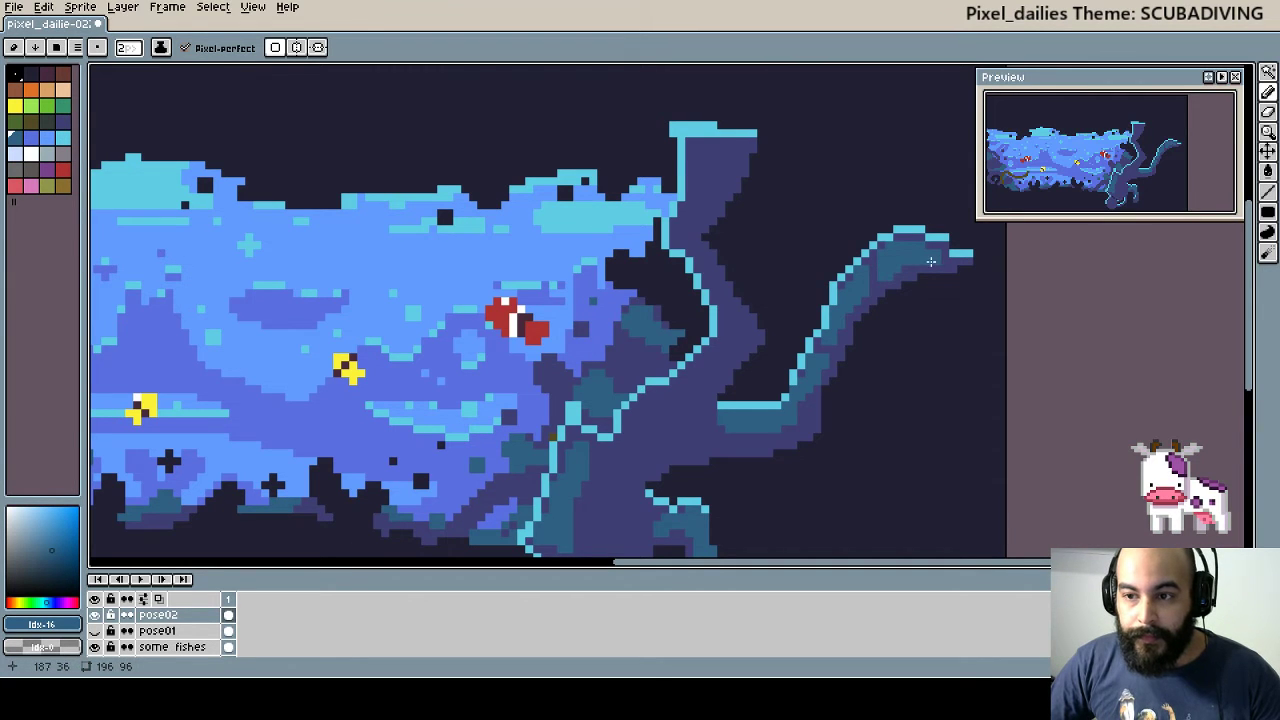
- Add teal strips inside the arm's outline and down the inner outline edges
scroll(930, 261, "down", 1)
scroll(838, 225, "up", 1)
left_click_drag(793, 225, 796, 199)
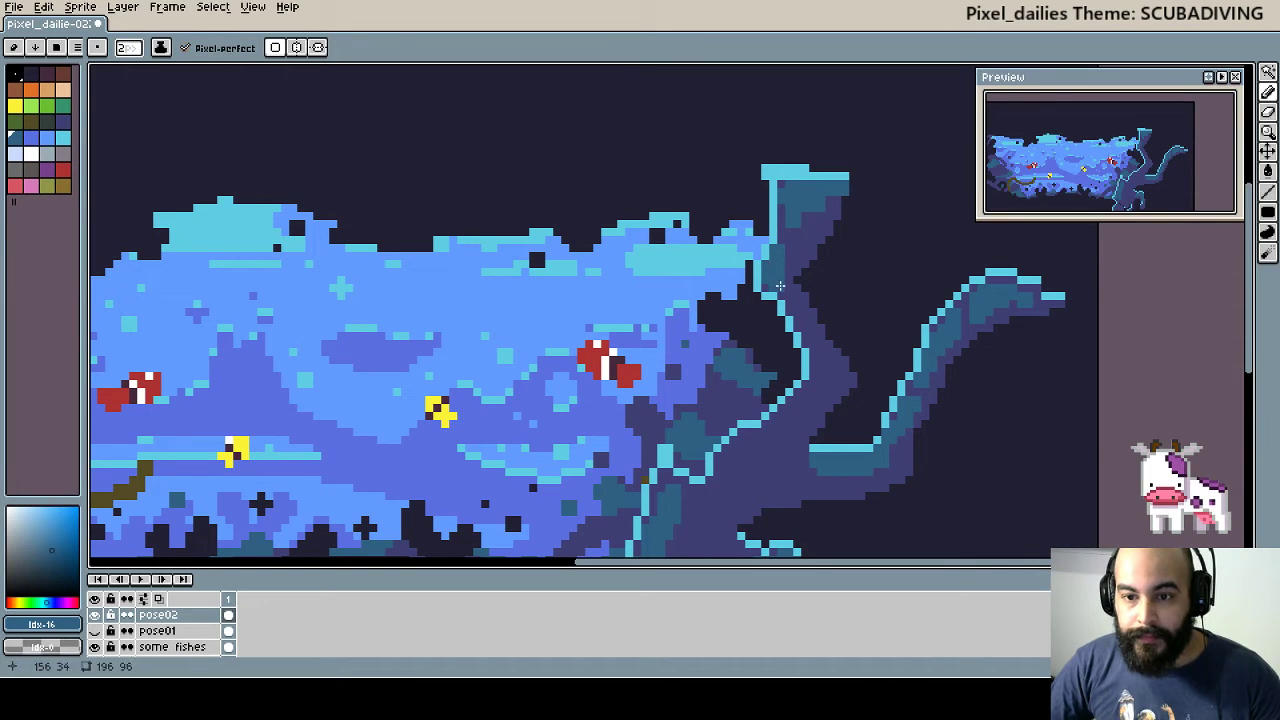
left_click_drag(830, 362, 815, 399)
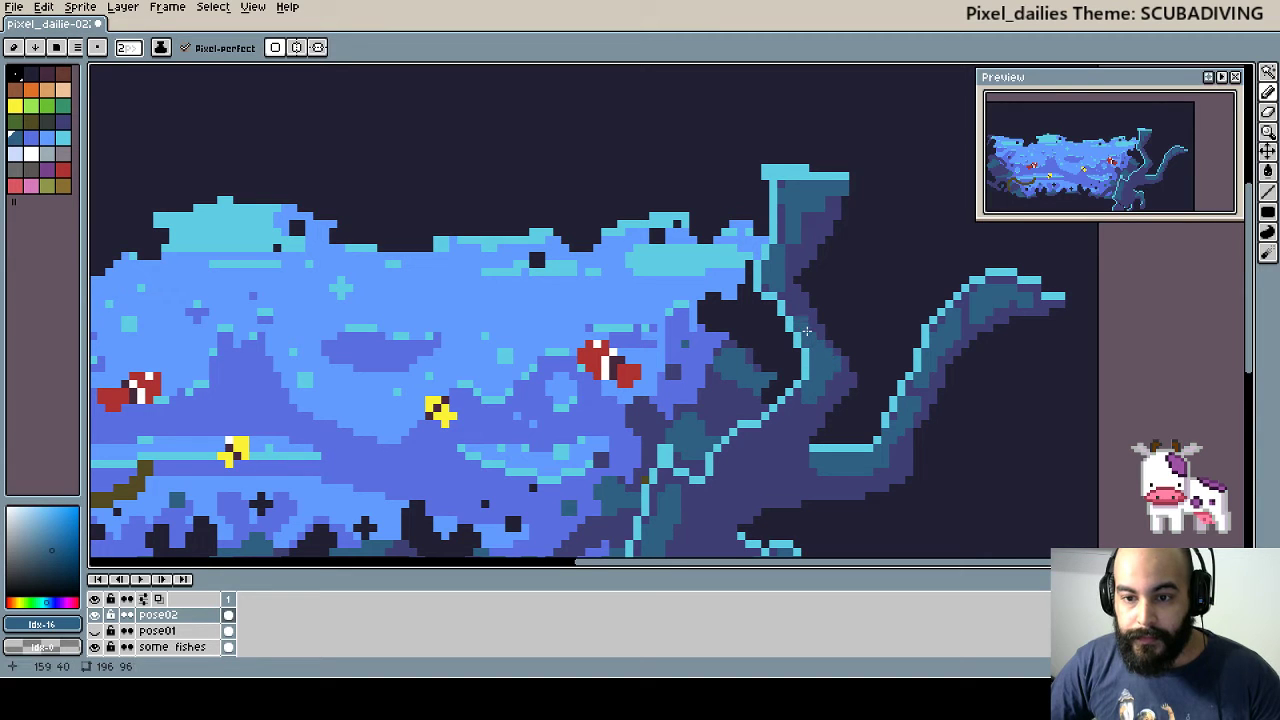
left_click_drag(797, 310, 872, 205)
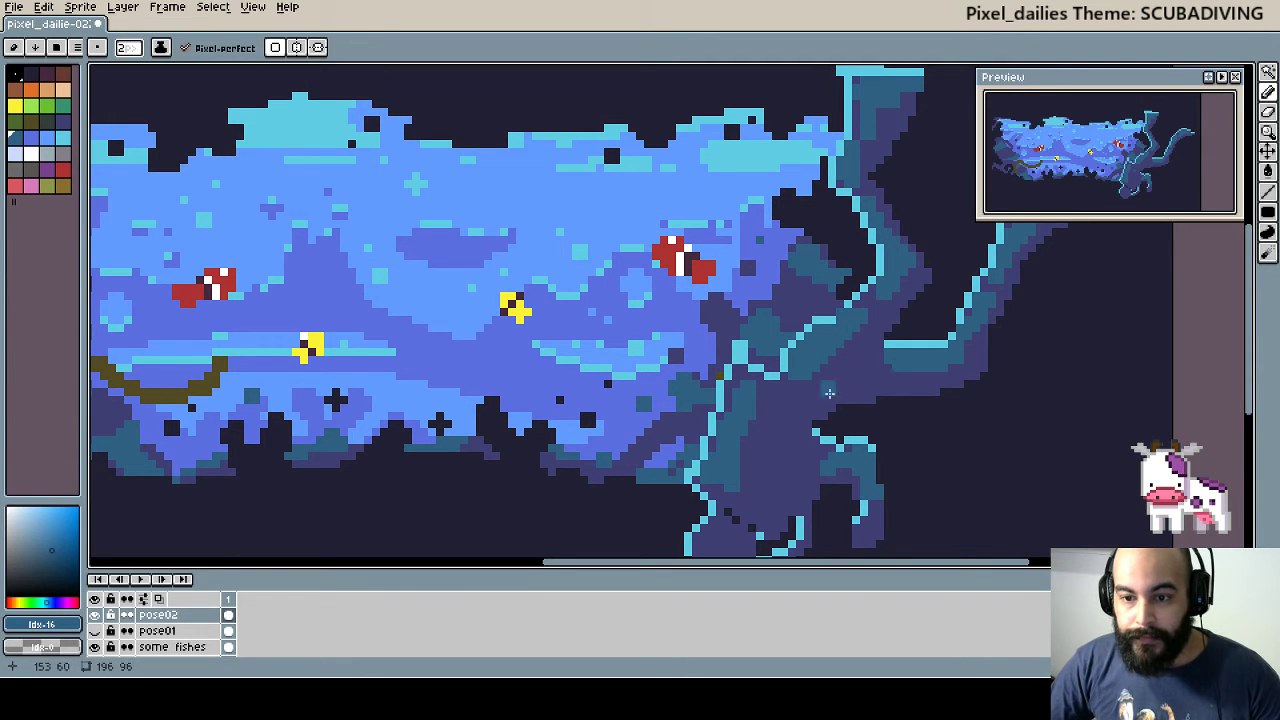
left_click_drag(780, 460, 812, 304)
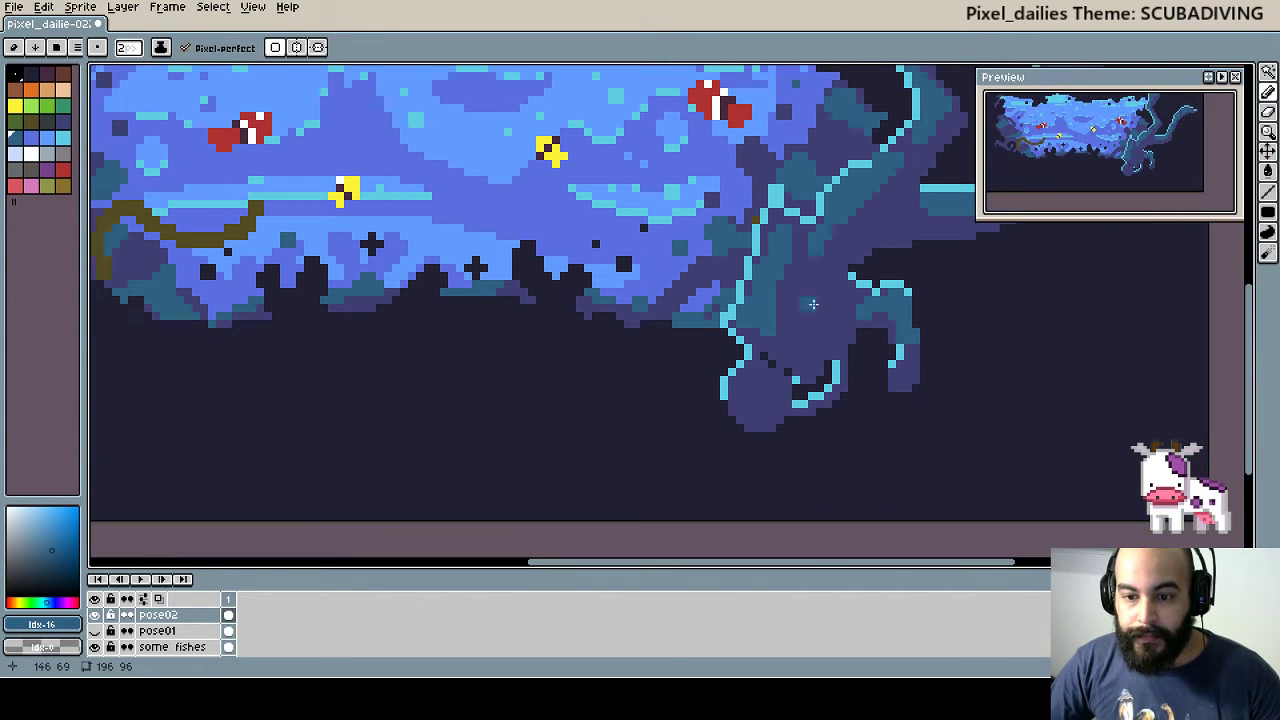
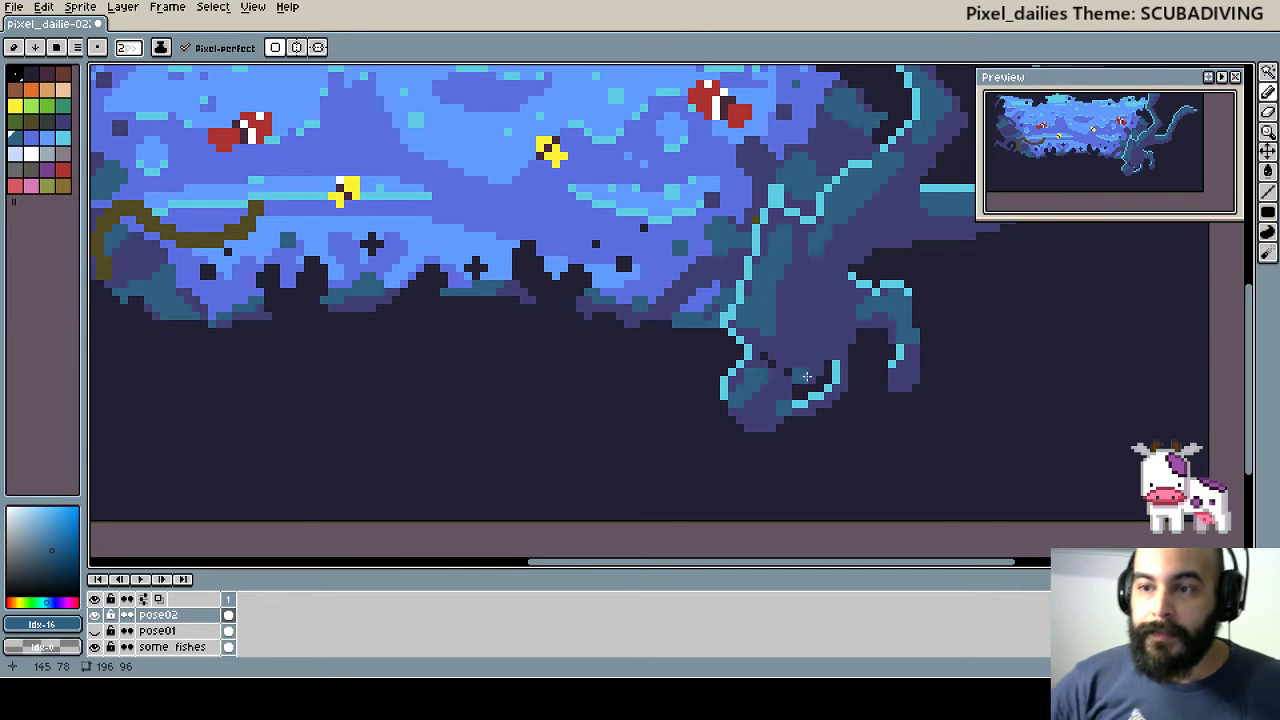
- Paint dark-purple pixels beside the teal stripe of the right-hand tentacle
scroll(806, 376, "up", 1)
scroll(808, 457, "up", 1)
scroll(838, 334, "up", 1)
key("alt")
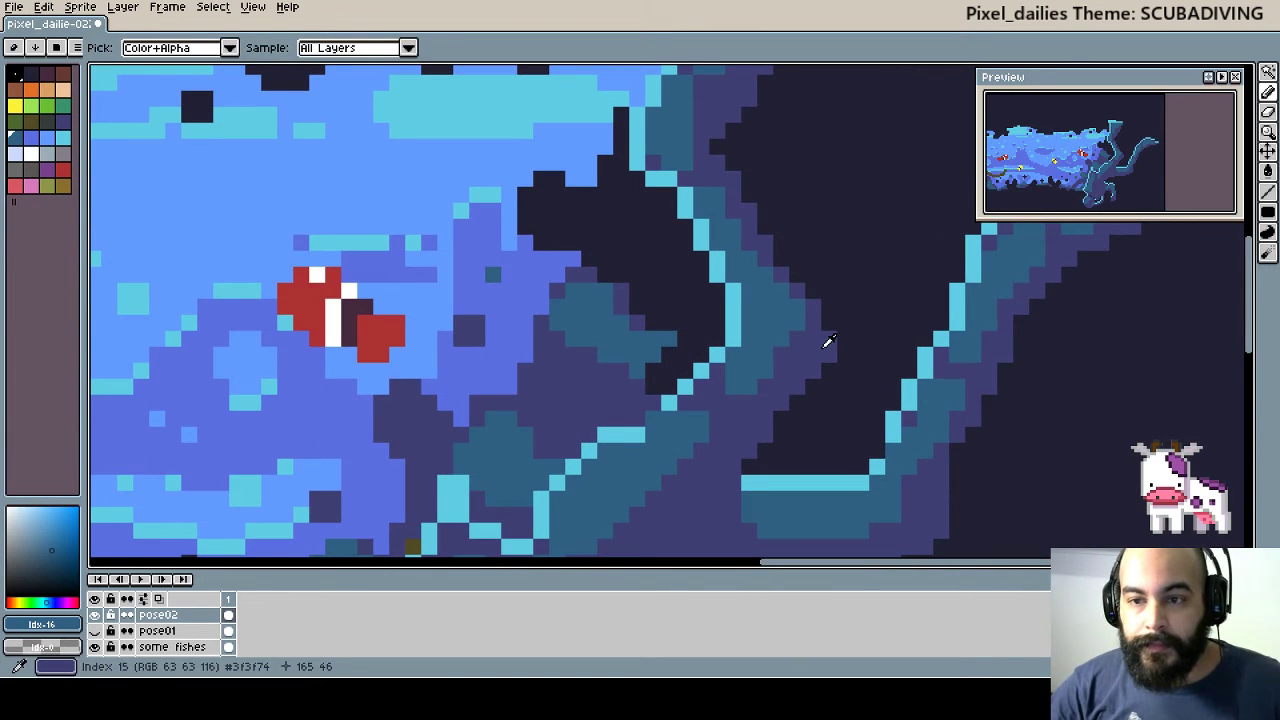
left_click(822, 346)
left_click(806, 298)
key("alt")
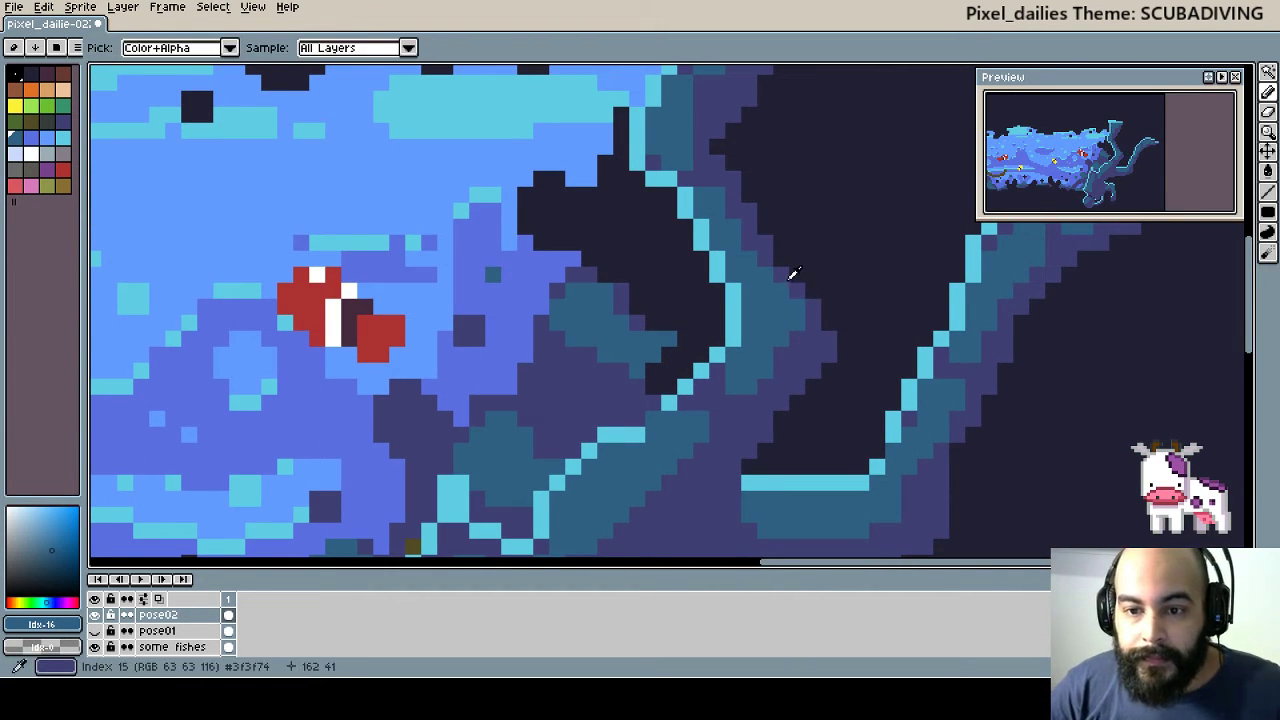
left_click(793, 273)
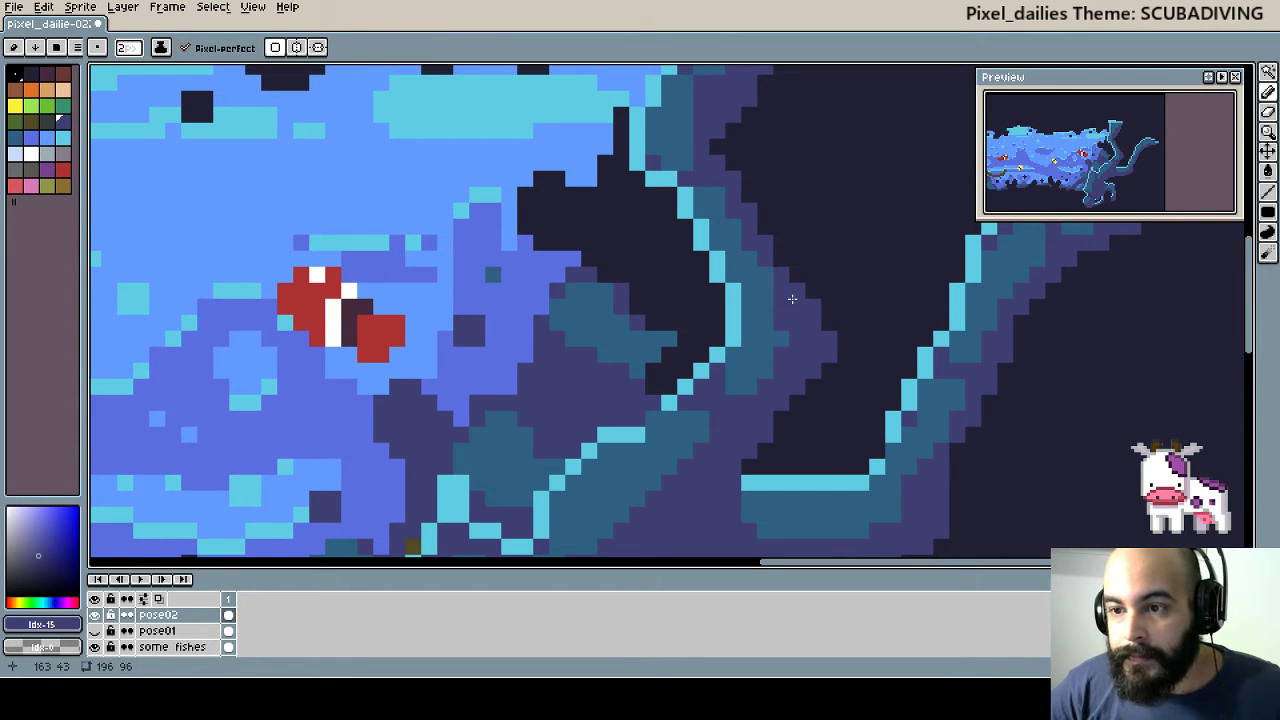
- Sample the tentacle's teal, then choose light grey from the palette
scroll(806, 380, "left", 2)
key("alt")
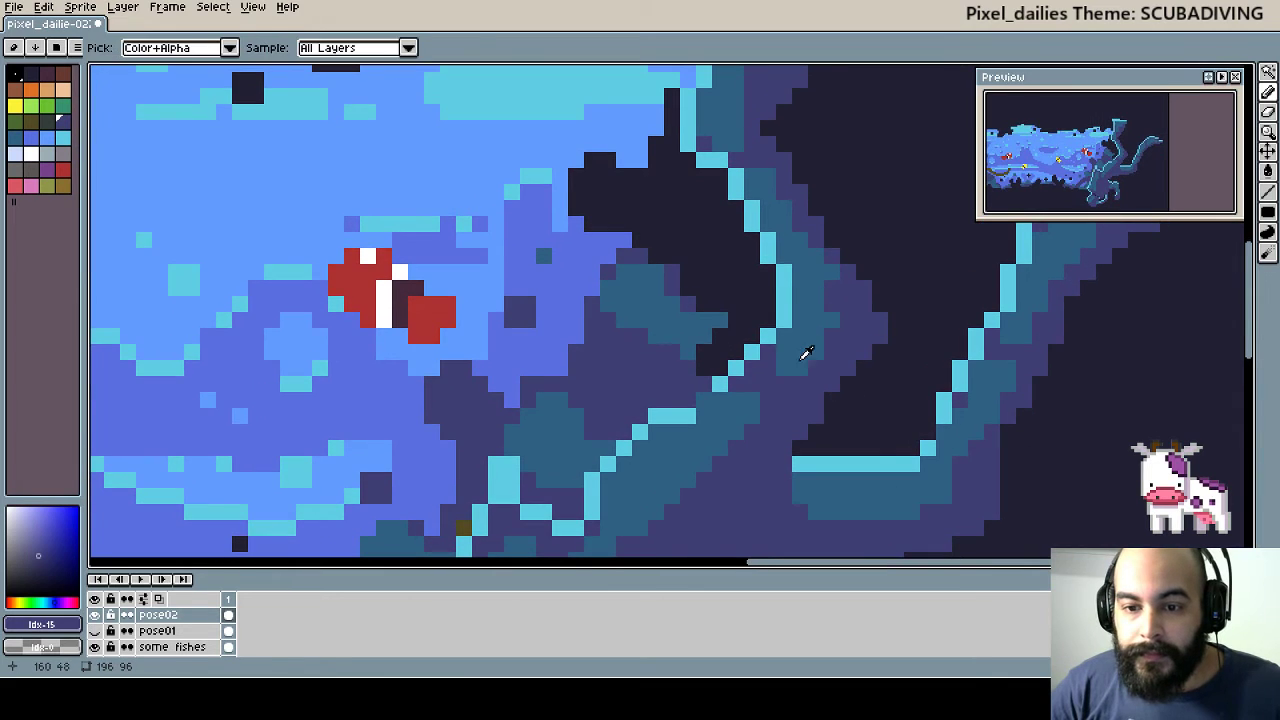
left_click(797, 355)
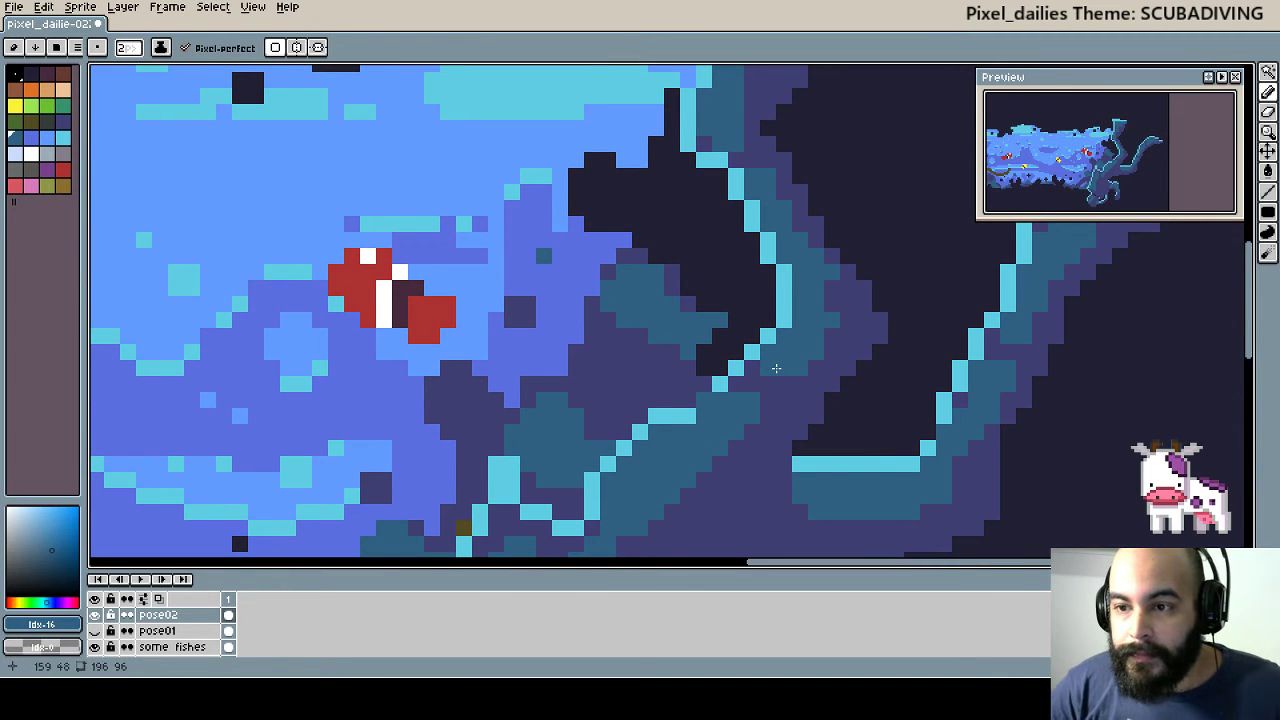
scroll(776, 369, "down", 5)
scroll(776, 369, "left", 5)
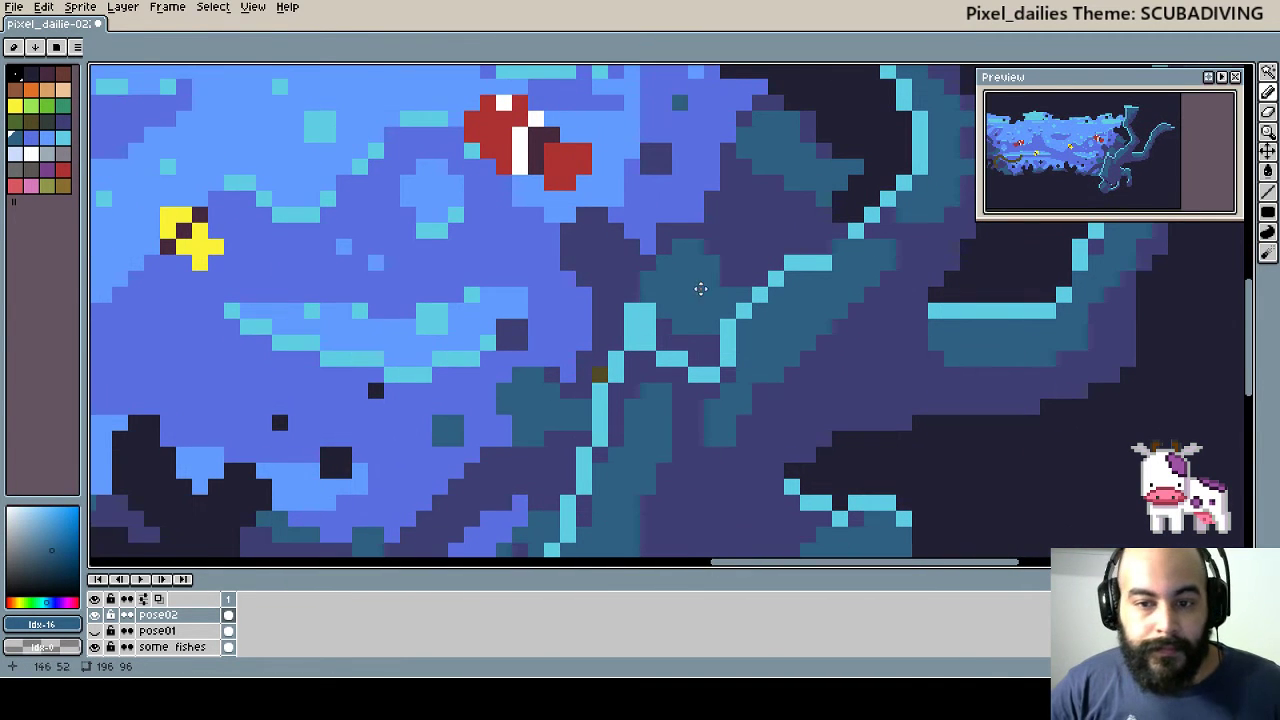
left_click(52, 163)
scroll(726, 314, "down", 1)
scroll(726, 314, "left", 1)
scroll(700, 394, "down", 1)
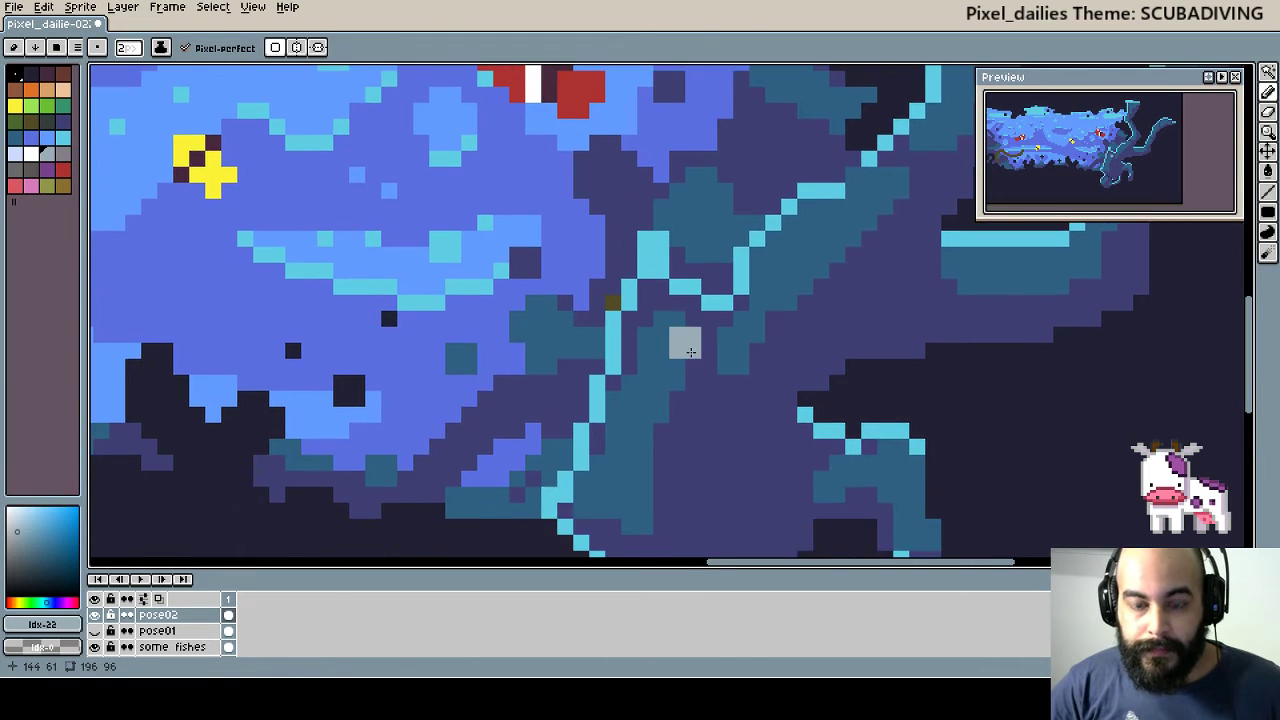
scroll(690, 352, "down", 1)
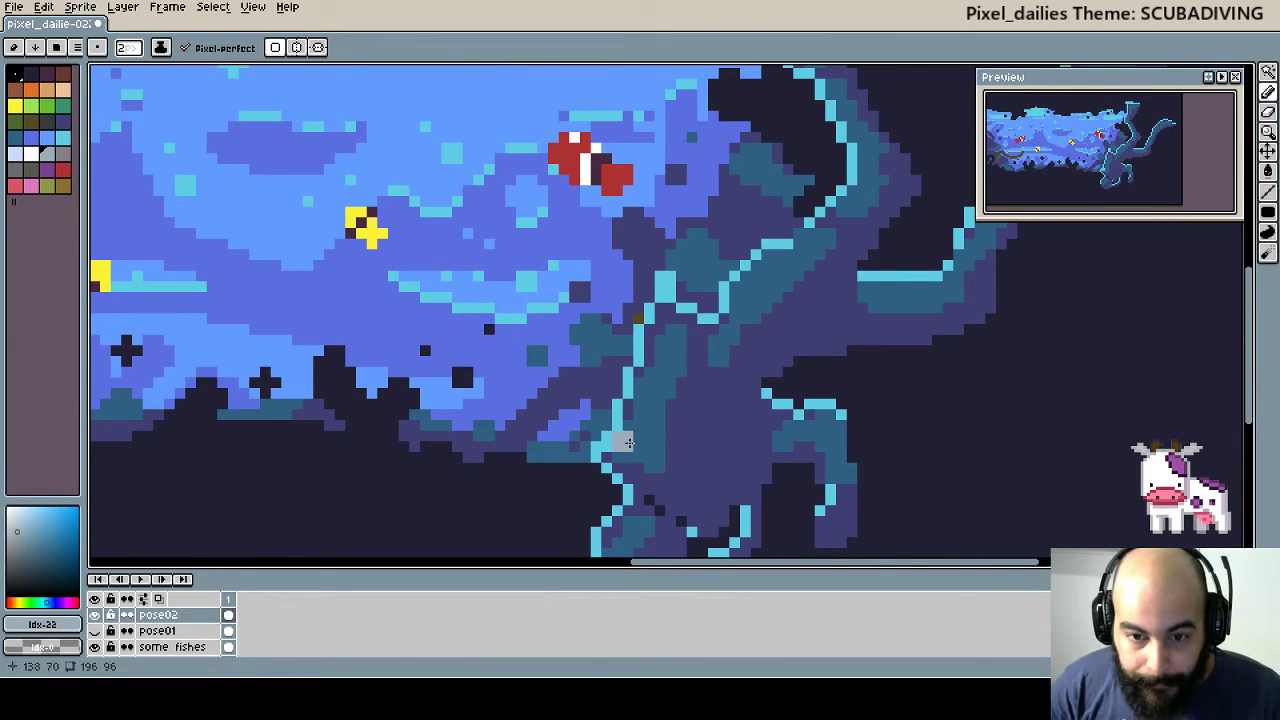
- Try a grey stroke along the tentacle, undo it, and zoom back out
left_click_drag(624, 442, 677, 332)
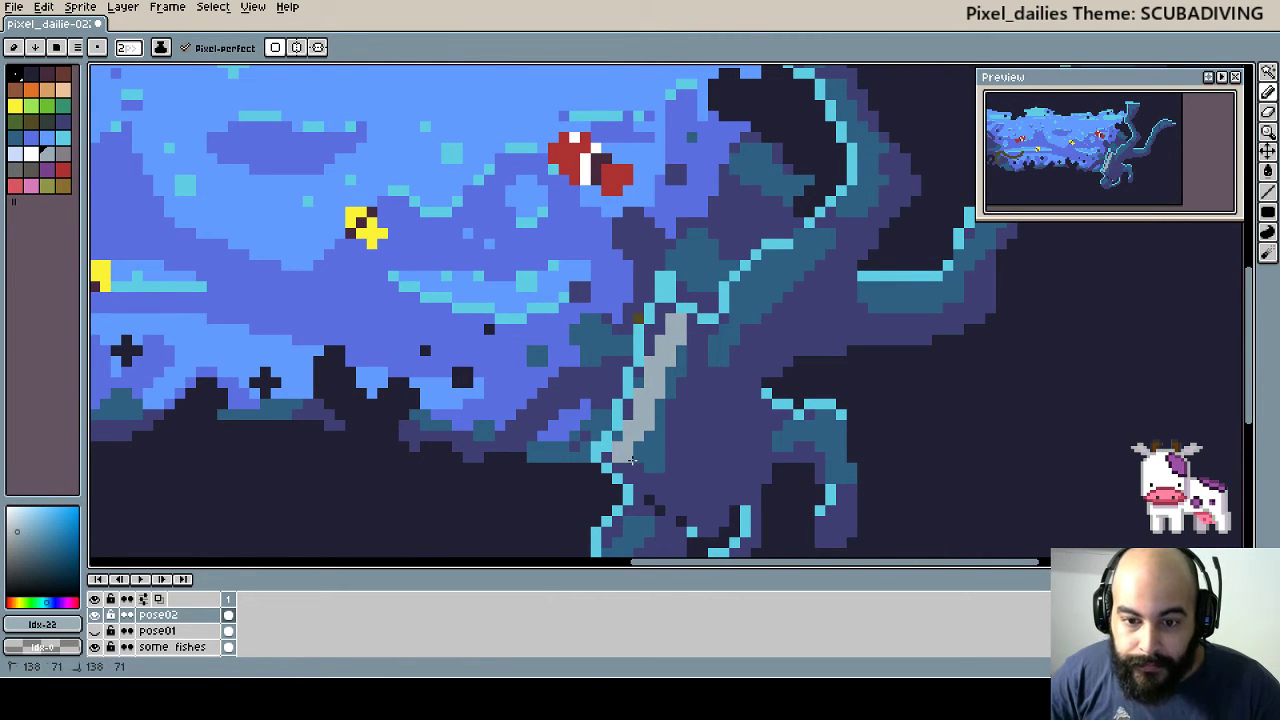
left_click_drag(697, 426, 676, 416)
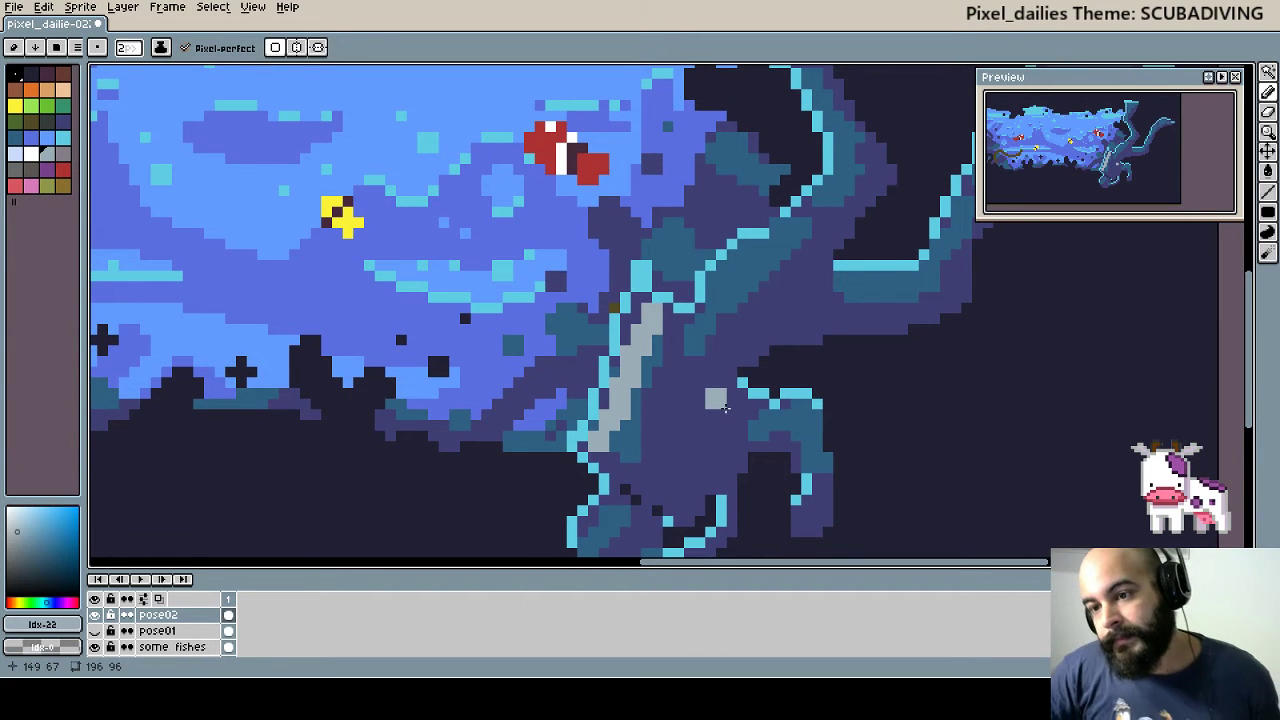
key("v")
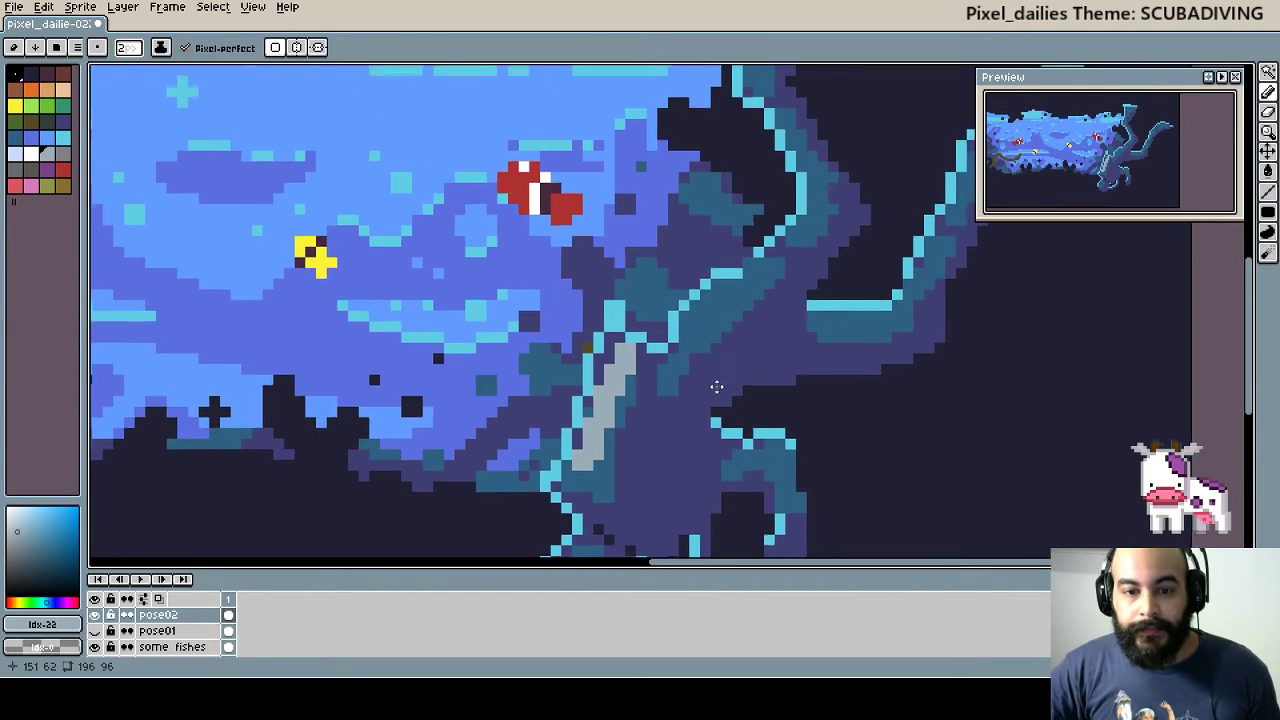
key("ctrl+z")
key("b")
left_click_drag(700, 386, 797, 313)
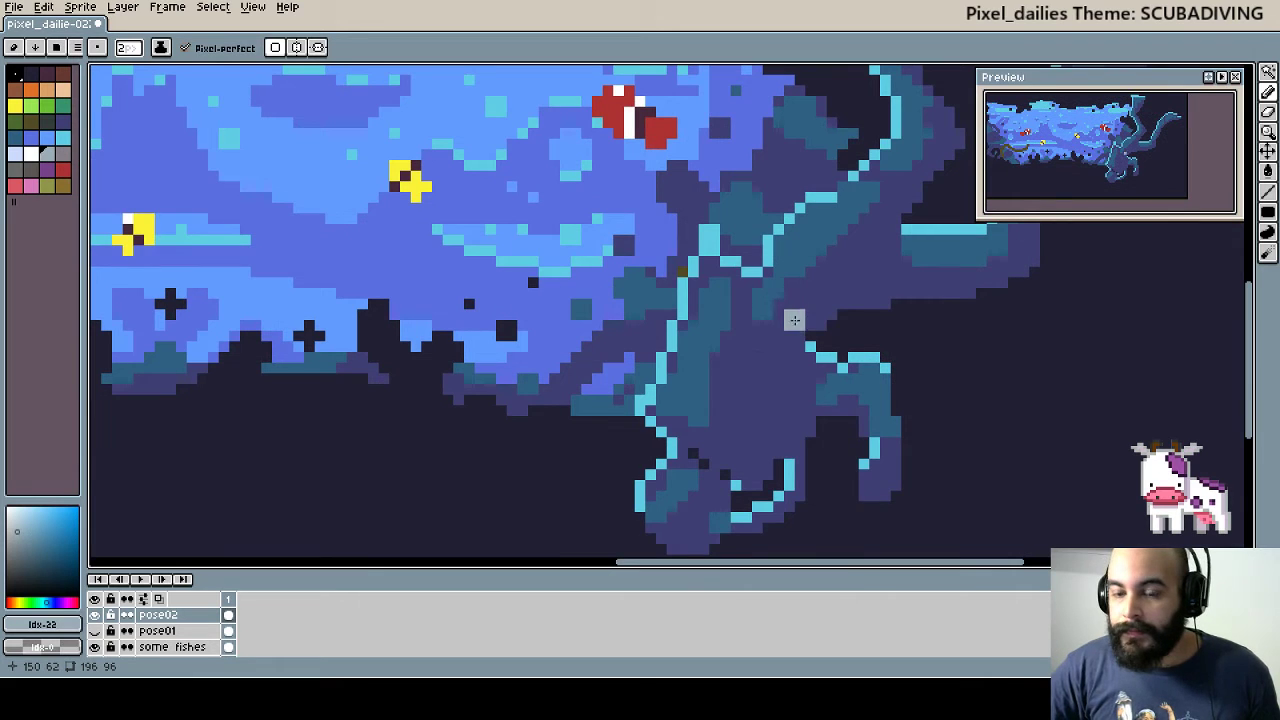
scroll(800, 375, "down", 1)
scroll(820, 371, "down", 1)
- Drag the tentacle layer about 3 pixels up and 1 pixel right with the Move tool
scroll(839, 376, "down", 2)
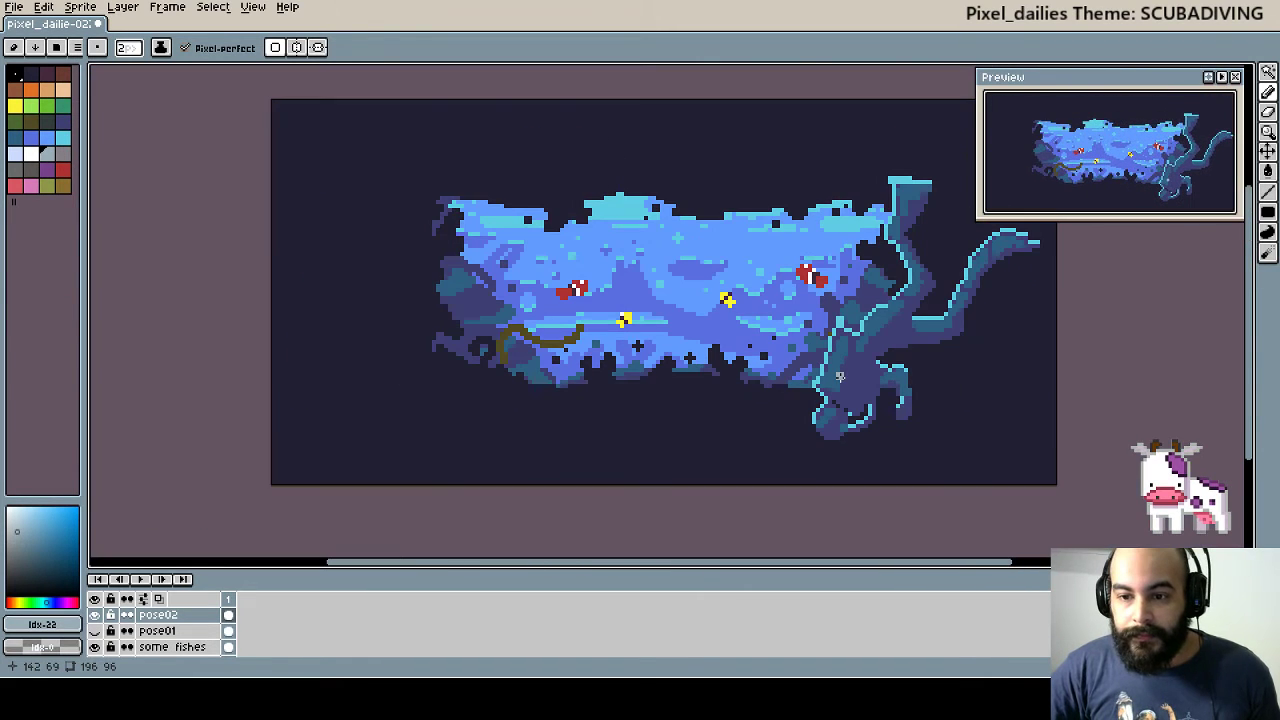
key("v")
mouse_move(857, 414)
left_mouse_down()
mouse_move(871, 403)
mouse_move(869, 416)
left_mouse_up()
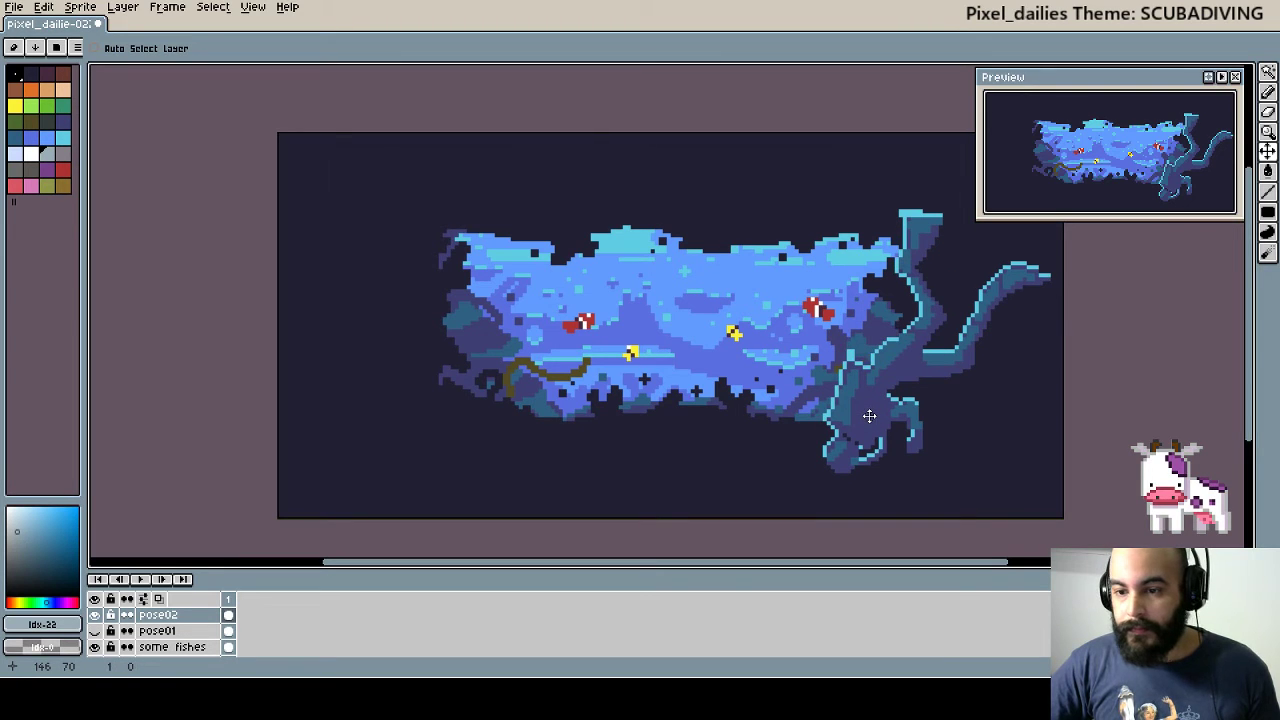
left_click_drag(869, 416, 868, 410)
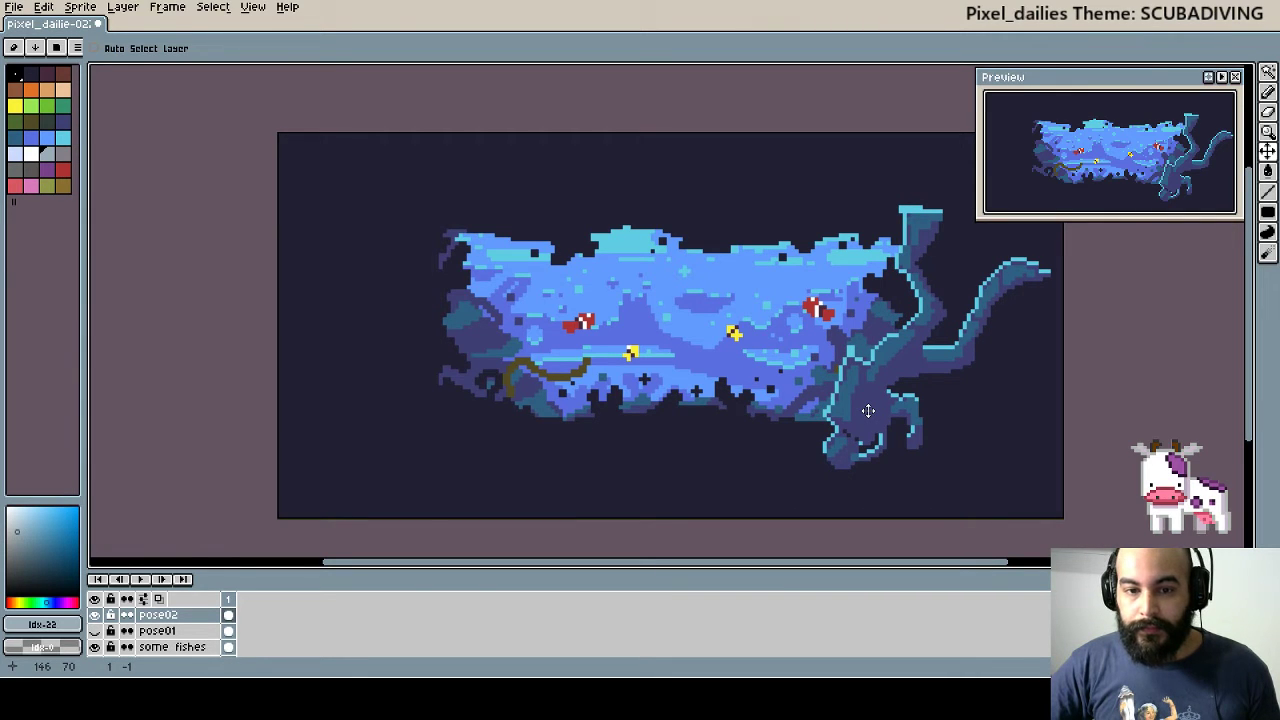
left_click_drag(868, 410, 869, 410)
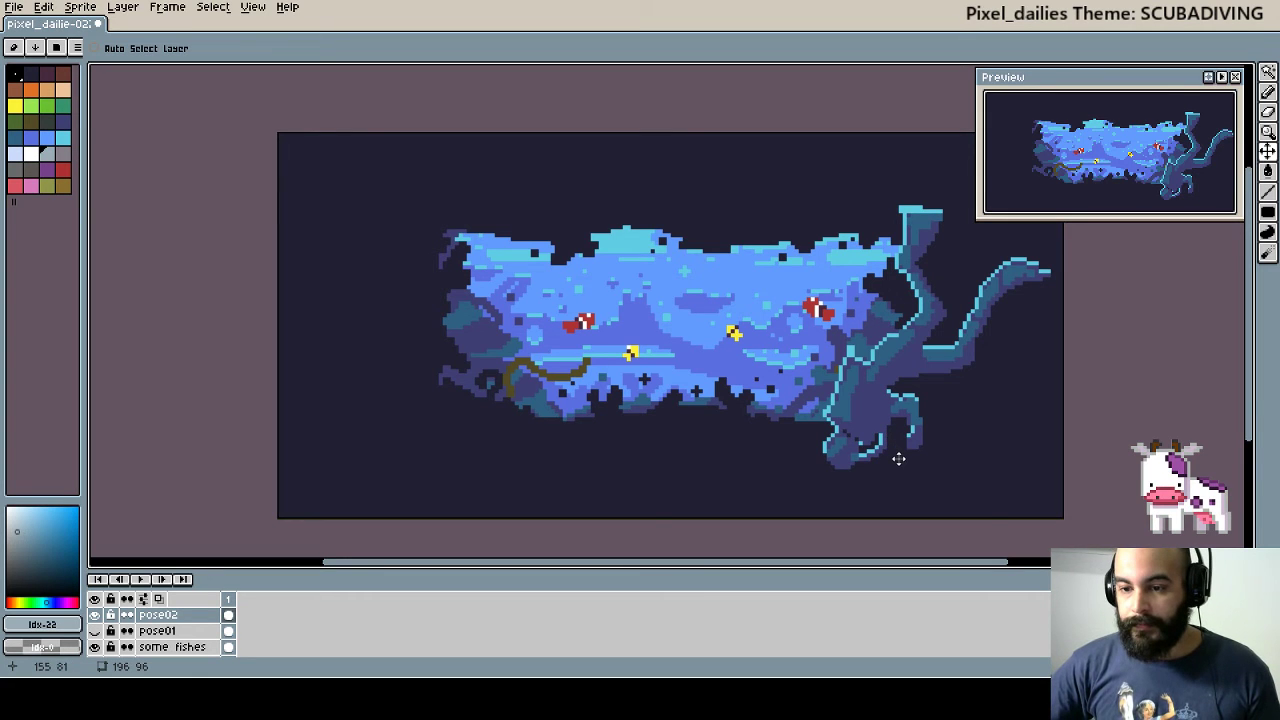
scroll(904, 453, "up", 4)
- Paint dark-purple pixels down the tentacle stem, undoing the misplaced ones
scroll(904, 453, "up", 2)
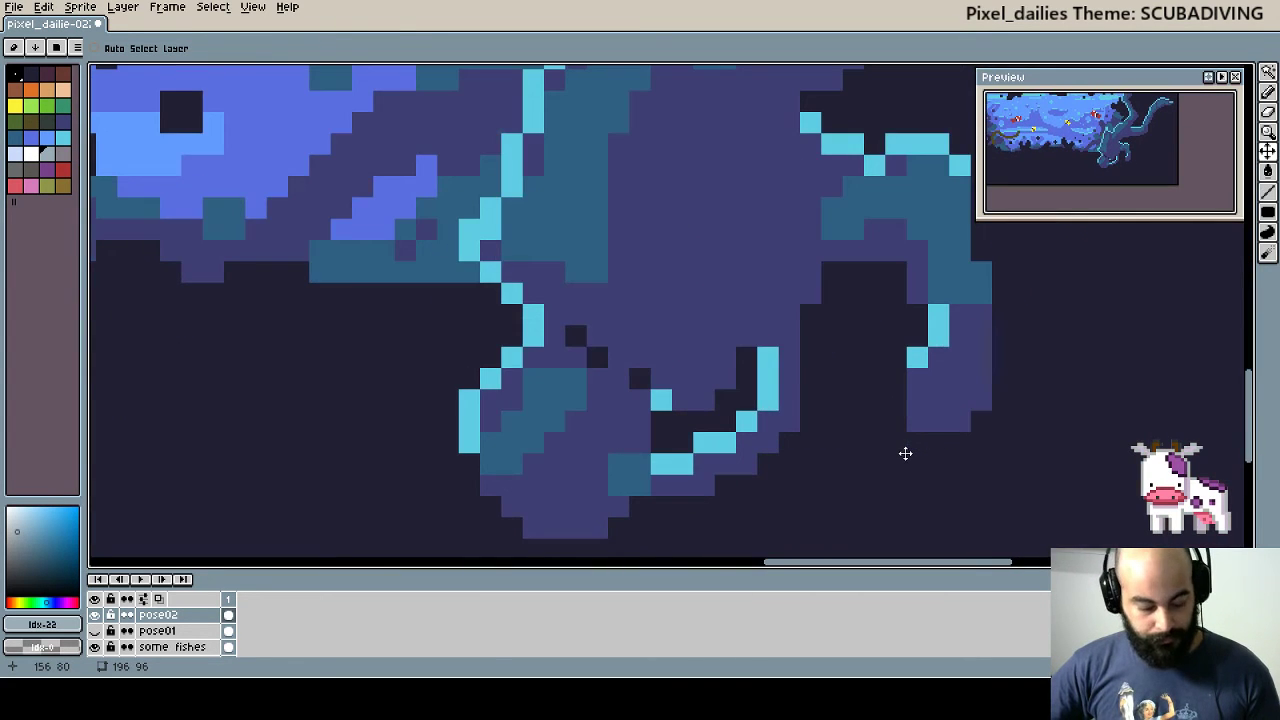
key("b")
left_click(929, 401, "alt")
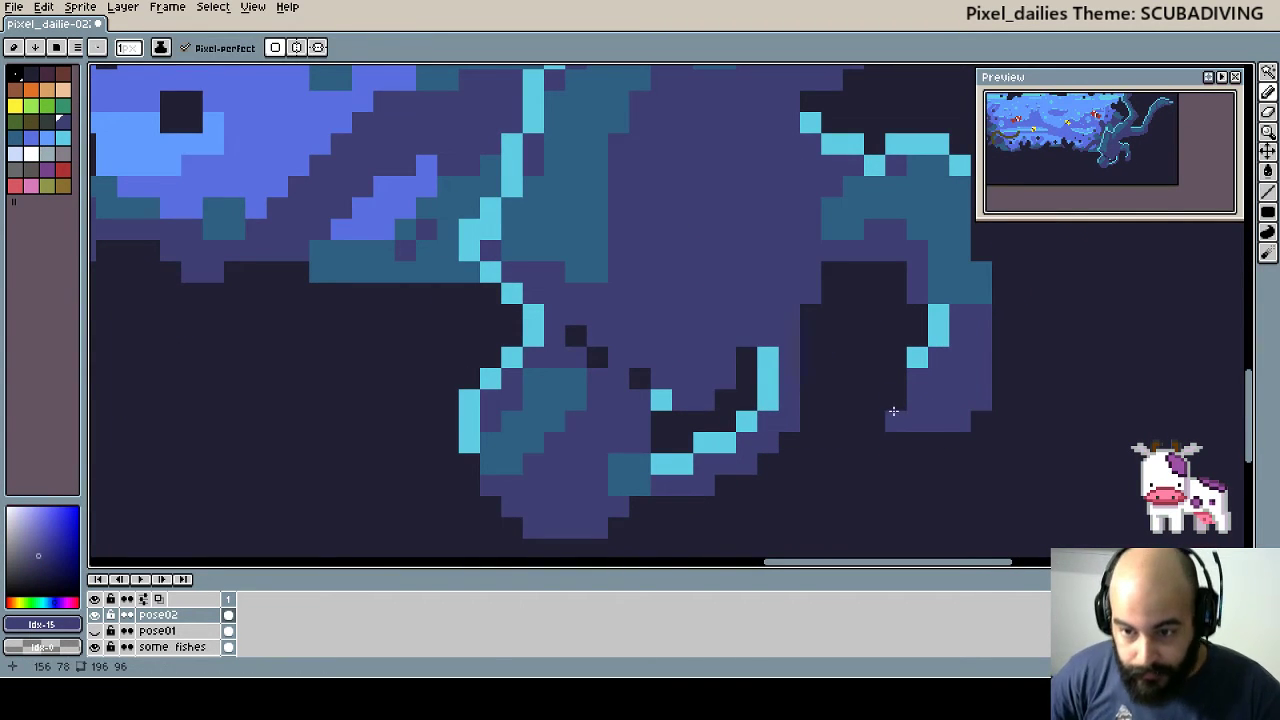
left_click(888, 385)
left_click(871, 397)
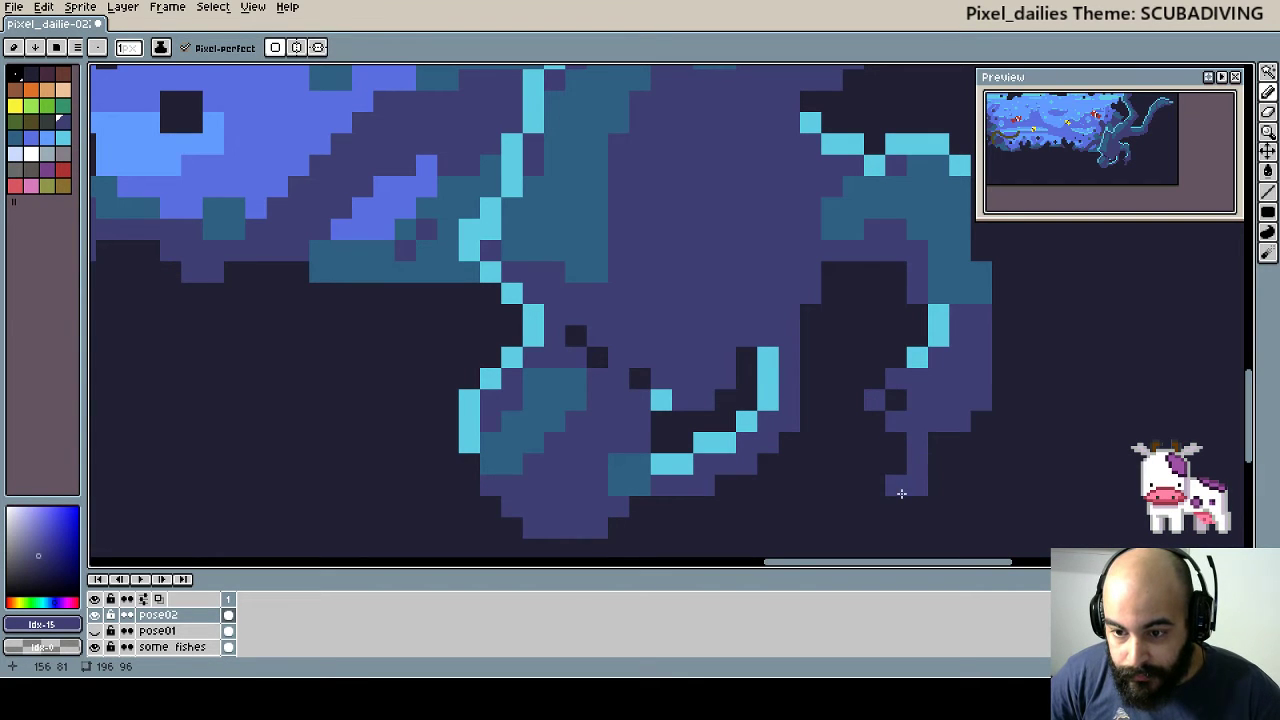
key("ctrl+z")
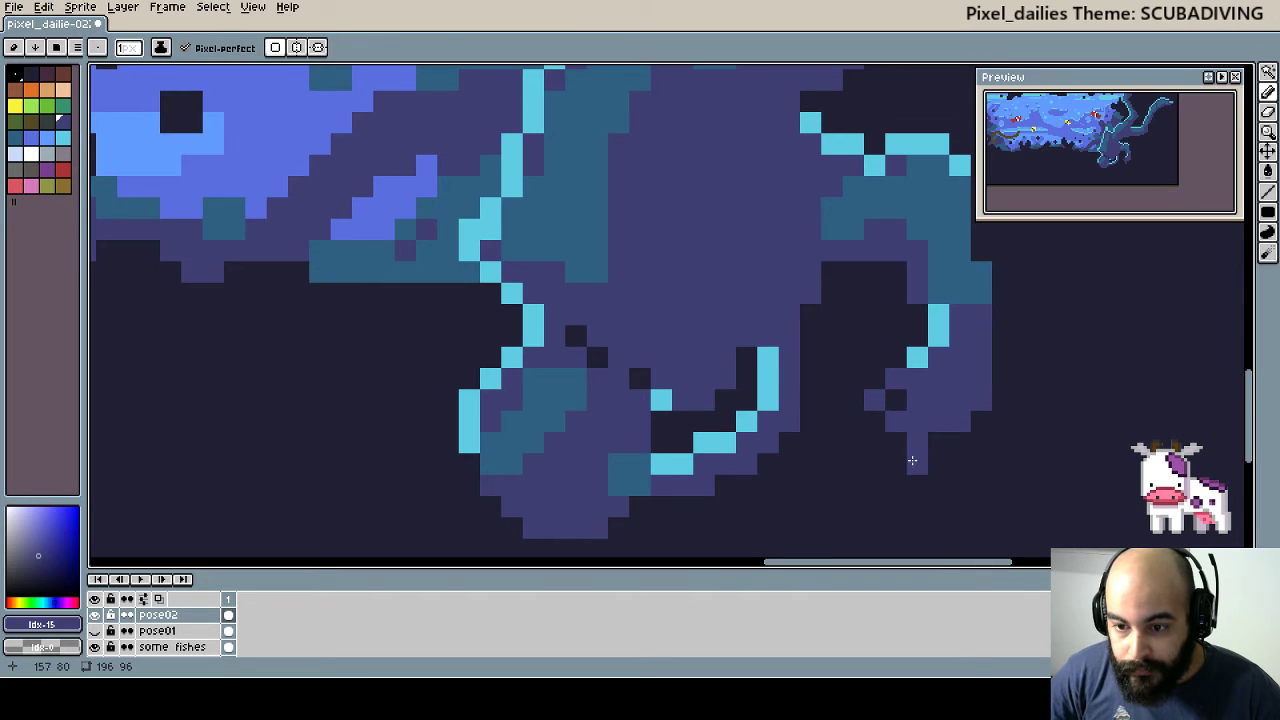
mouse_move(895, 505)
left_mouse_down()
mouse_move(898, 484)
mouse_move(954, 465)
left_mouse_up()
left_click(942, 505)
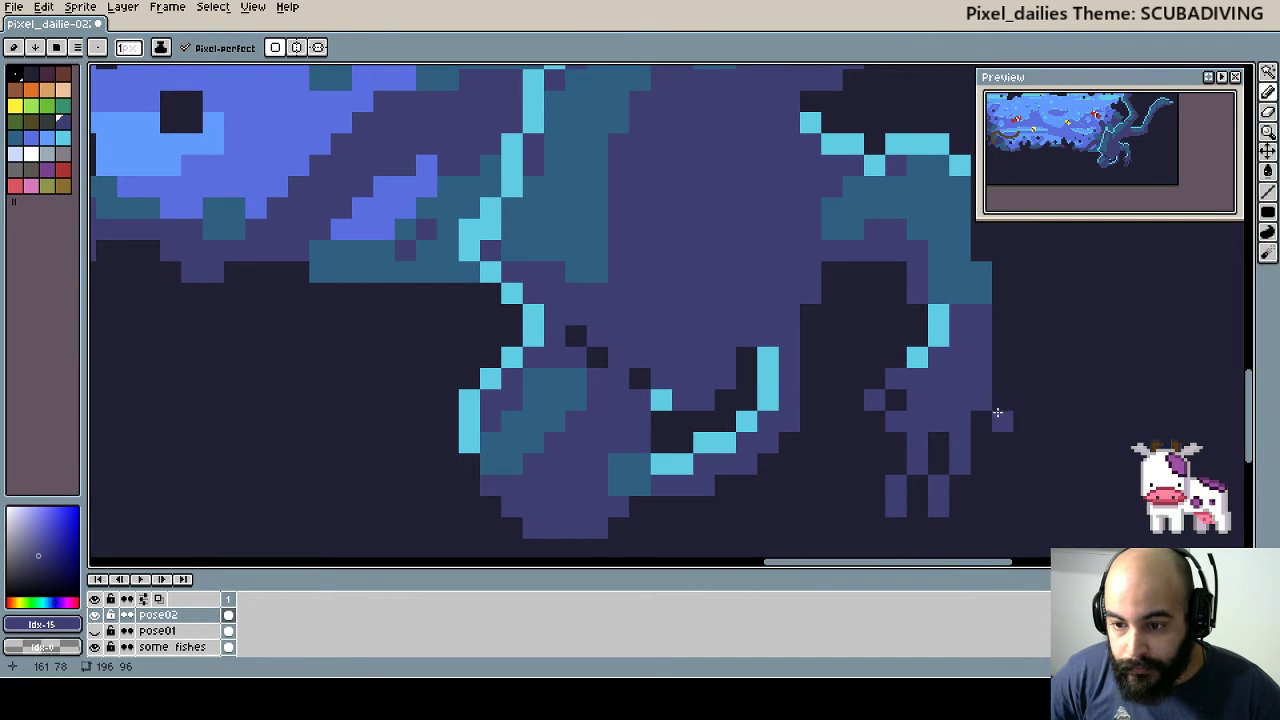
key("ctrl+z")
left_click_drag(984, 440, 985, 464)
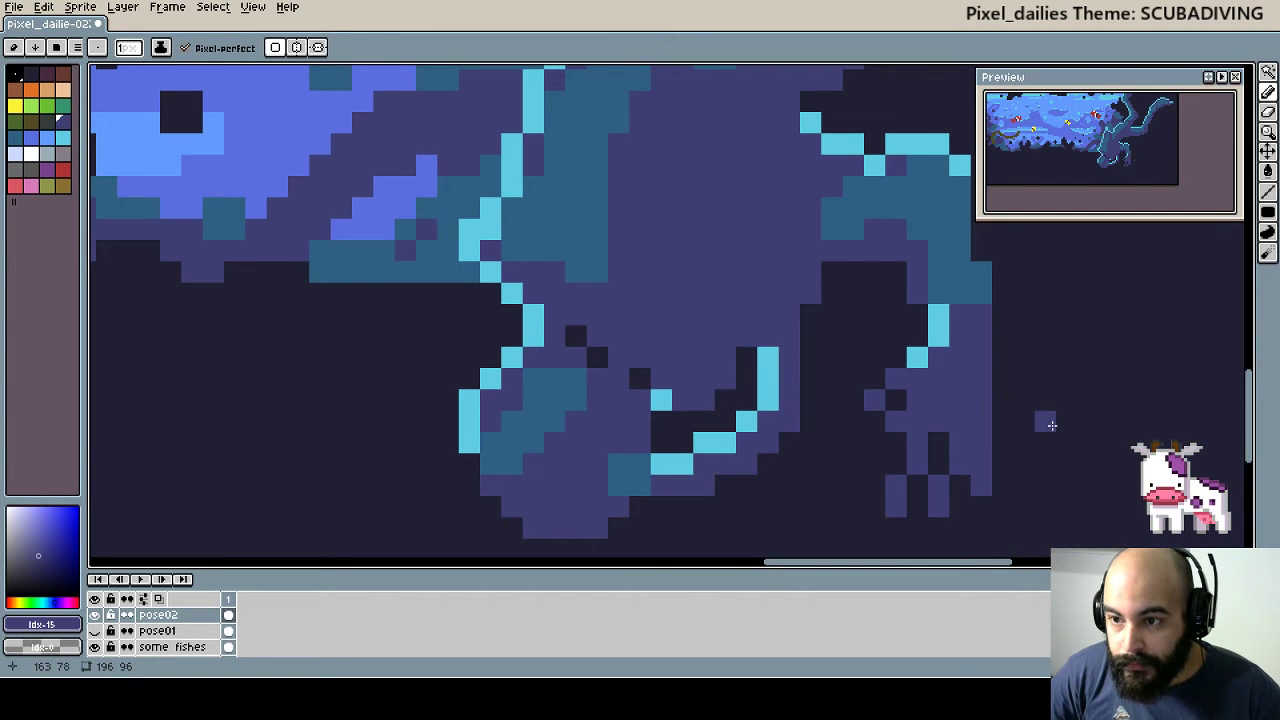
- Darken more stem pixels in purple and remove a stray purple pixel
scroll(1045, 428, "right", 1)
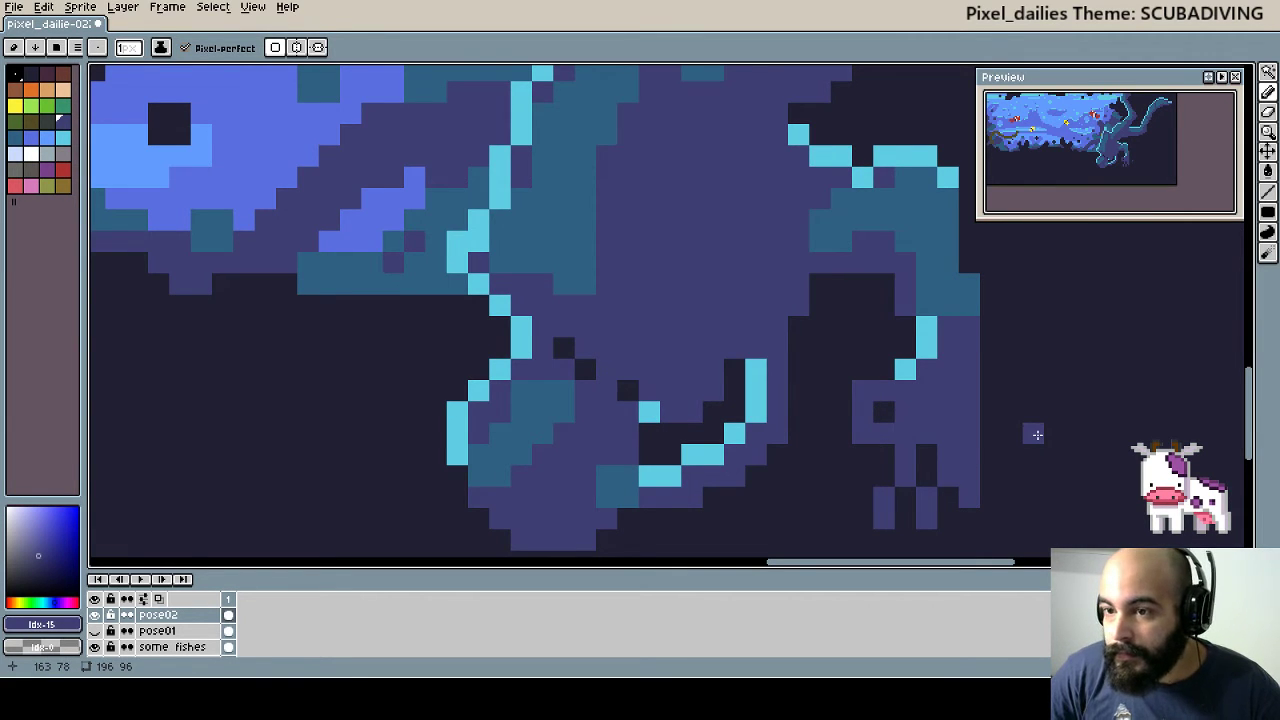
scroll(925, 436, "right", 1)
left_click_drag(878, 416, 889, 417)
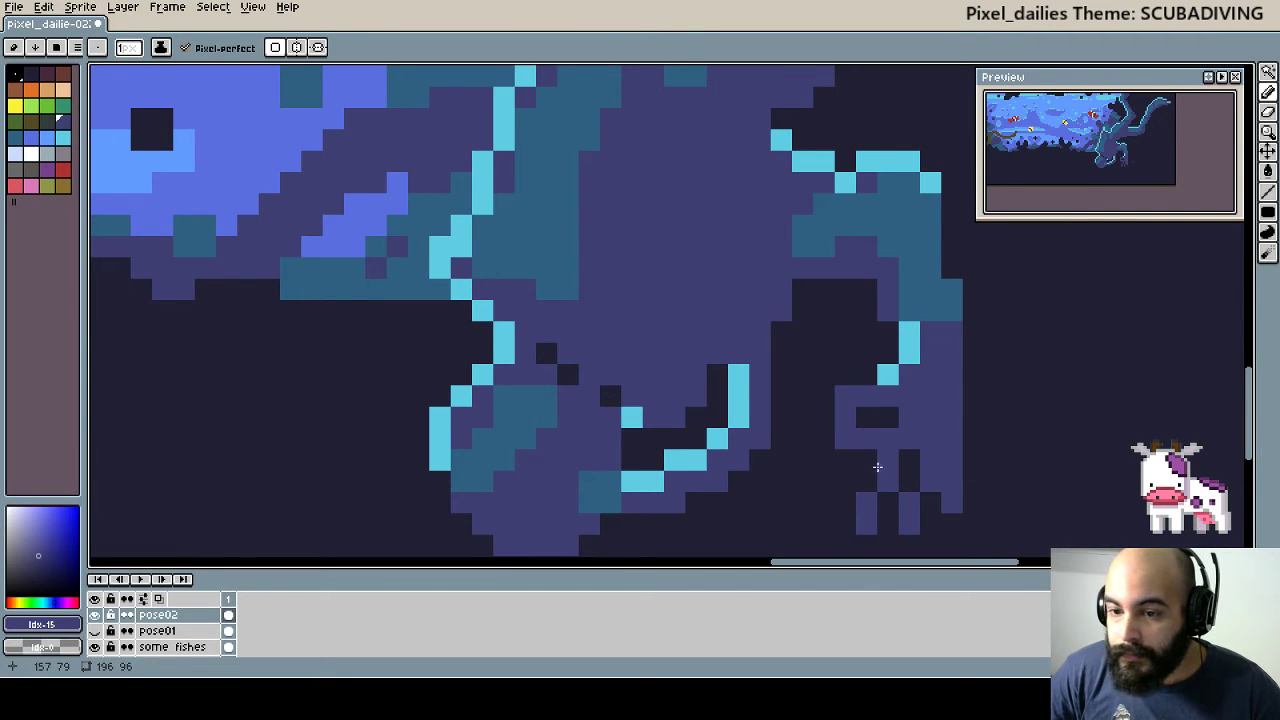
left_click(846, 440)
left_click(845, 391)
left_click(988, 409)
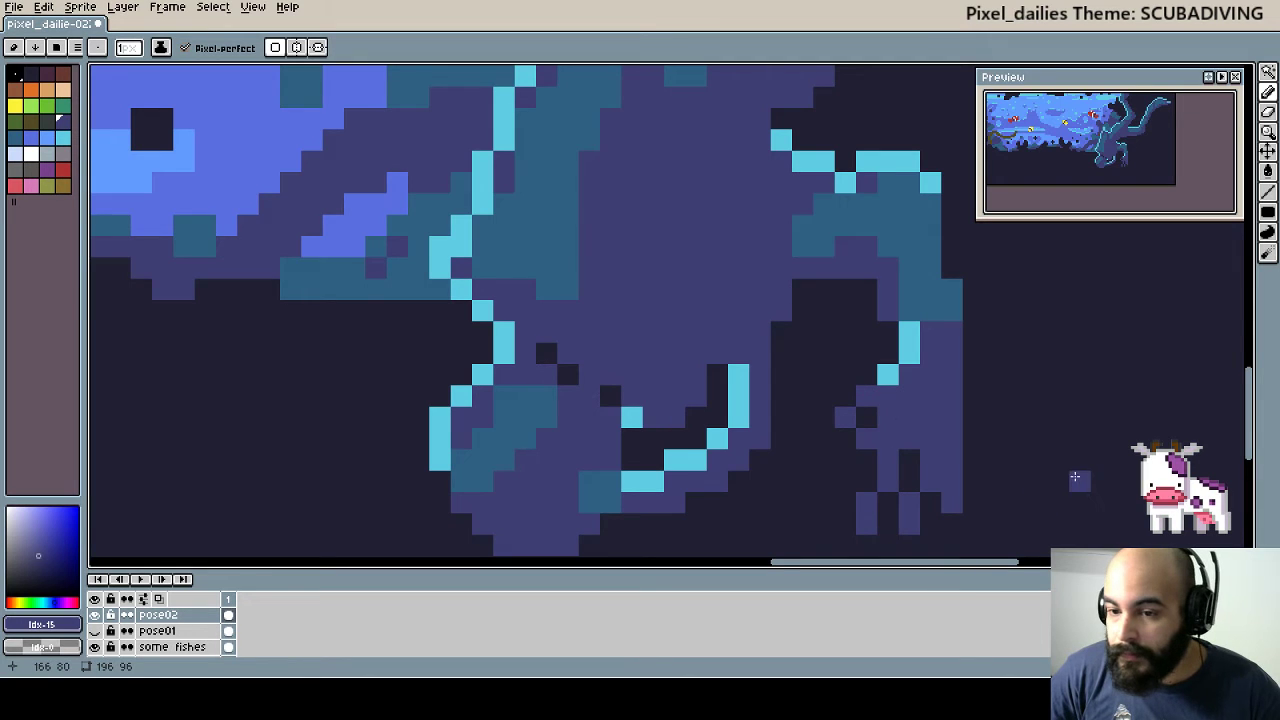
left_click_drag(1071, 480, 1014, 457)
key("ctrl+z")
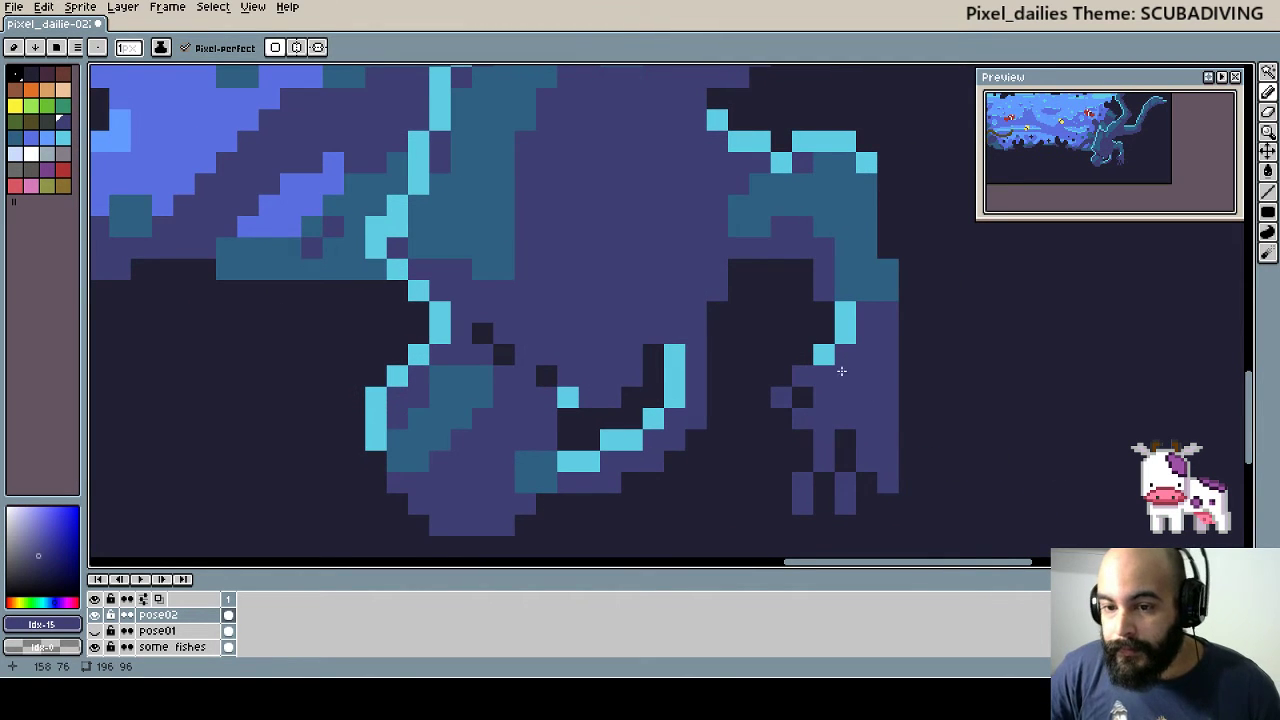
- Add cyan highlights and darker teal shading along the tentacle tip
left_click(822, 352, "alt")
left_click(802, 375)
left_click(781, 396)
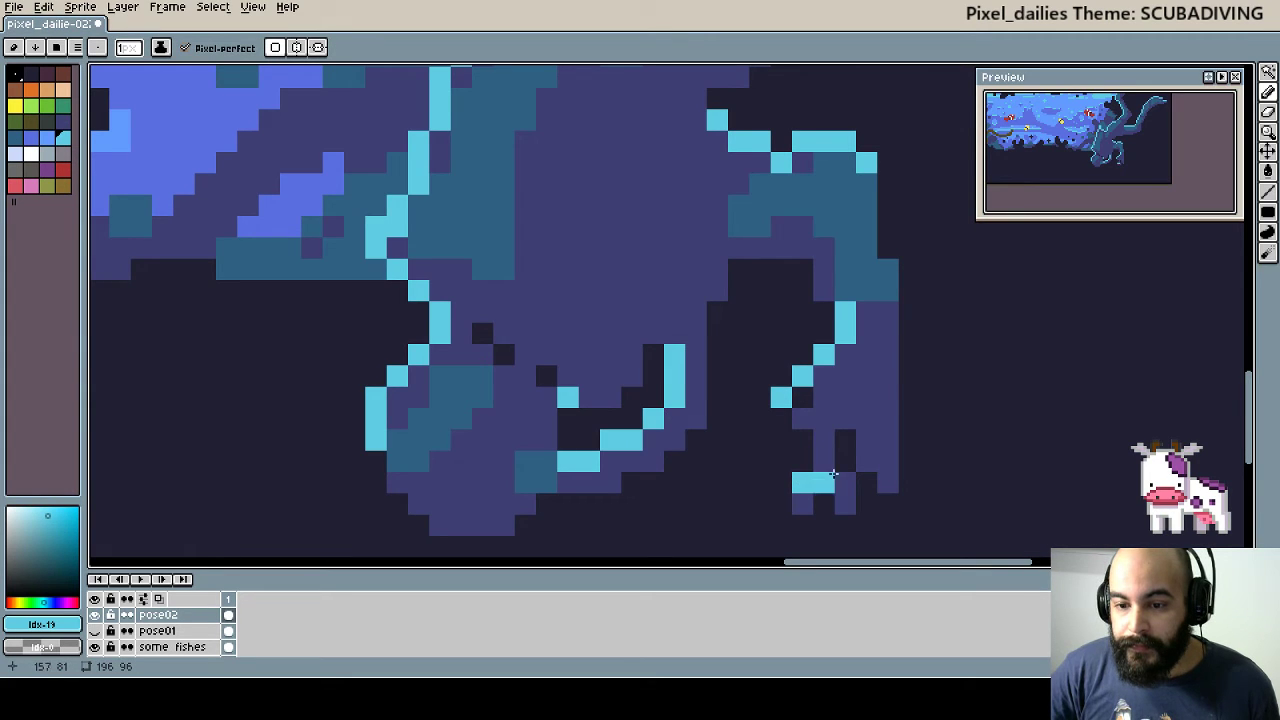
mouse_move(824, 459)
left_mouse_down()
mouse_move(824, 440)
mouse_move(866, 459)
left_mouse_up()
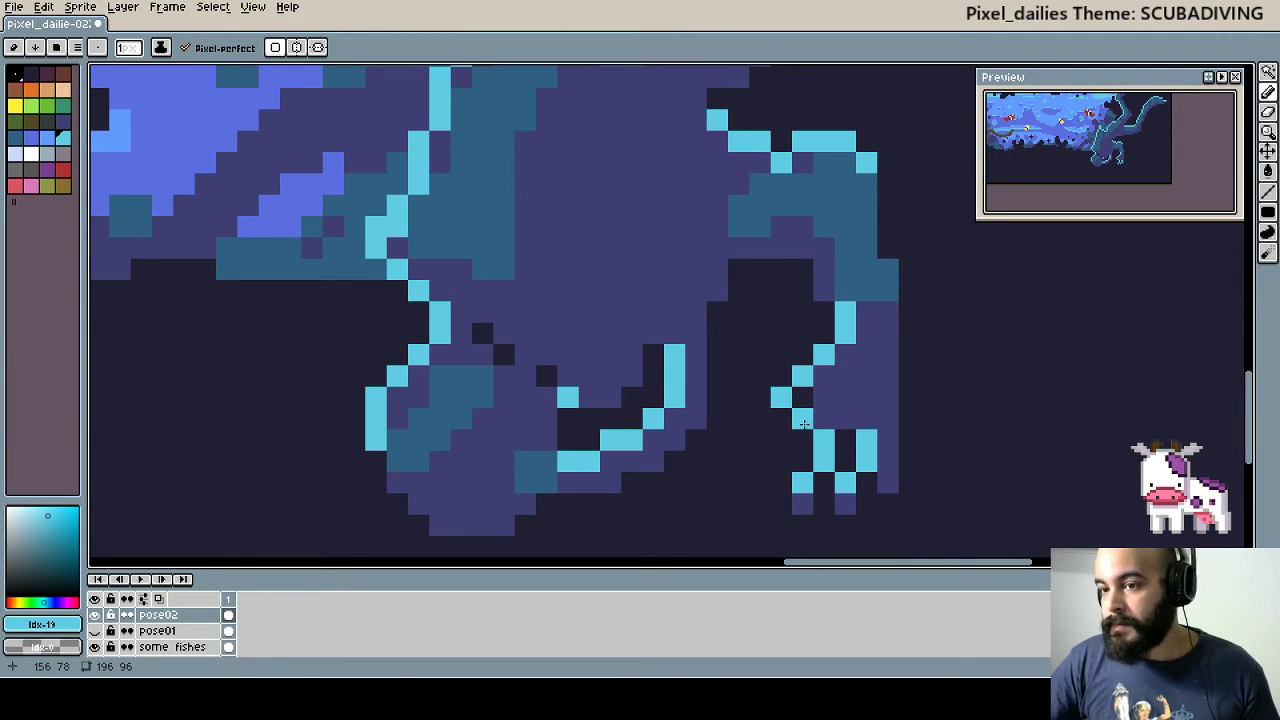
left_click(867, 283, "alt")
left_click_drag(833, 381, 803, 418)
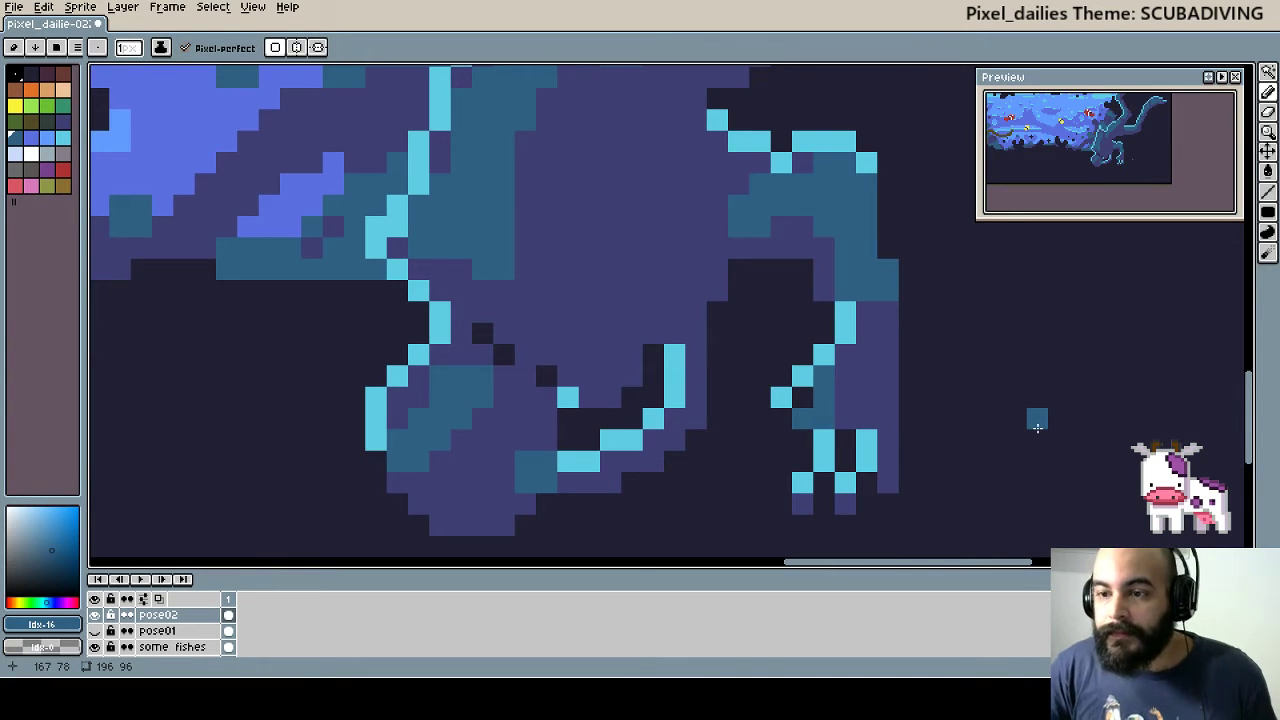
- Paint a purple column beside the right leg and turn its stray bottom pixel navy
left_click(894, 400, "alt")
left_click_drag(908, 398, 903, 473)
left_click(894, 465, "ctrl")
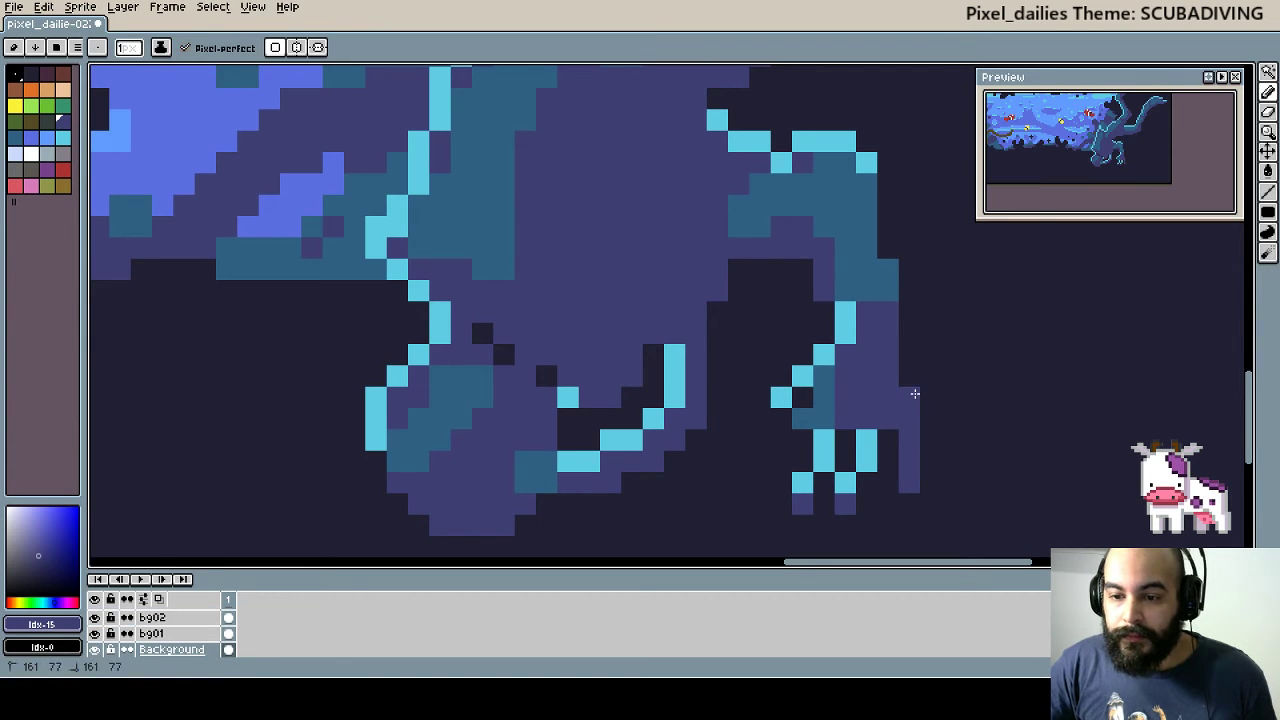
left_click_drag(902, 326, 909, 355)
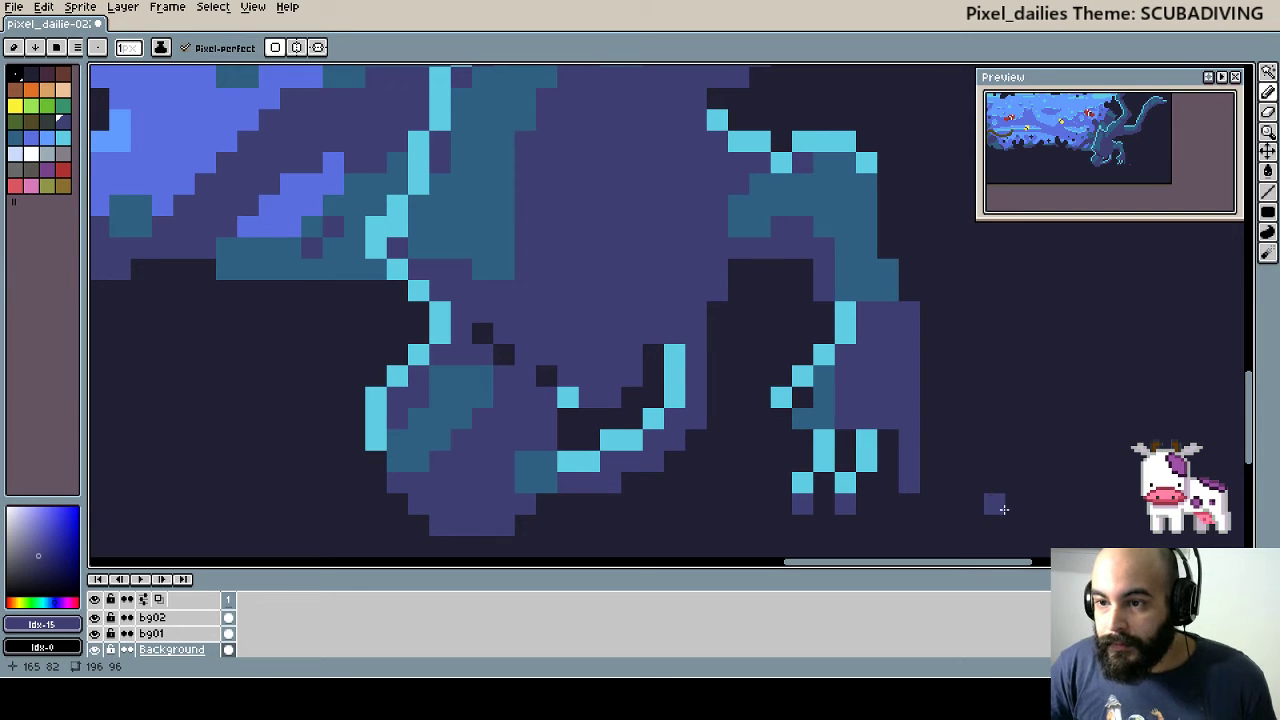
right_click(909, 483)
left_click(909, 483, "alt")
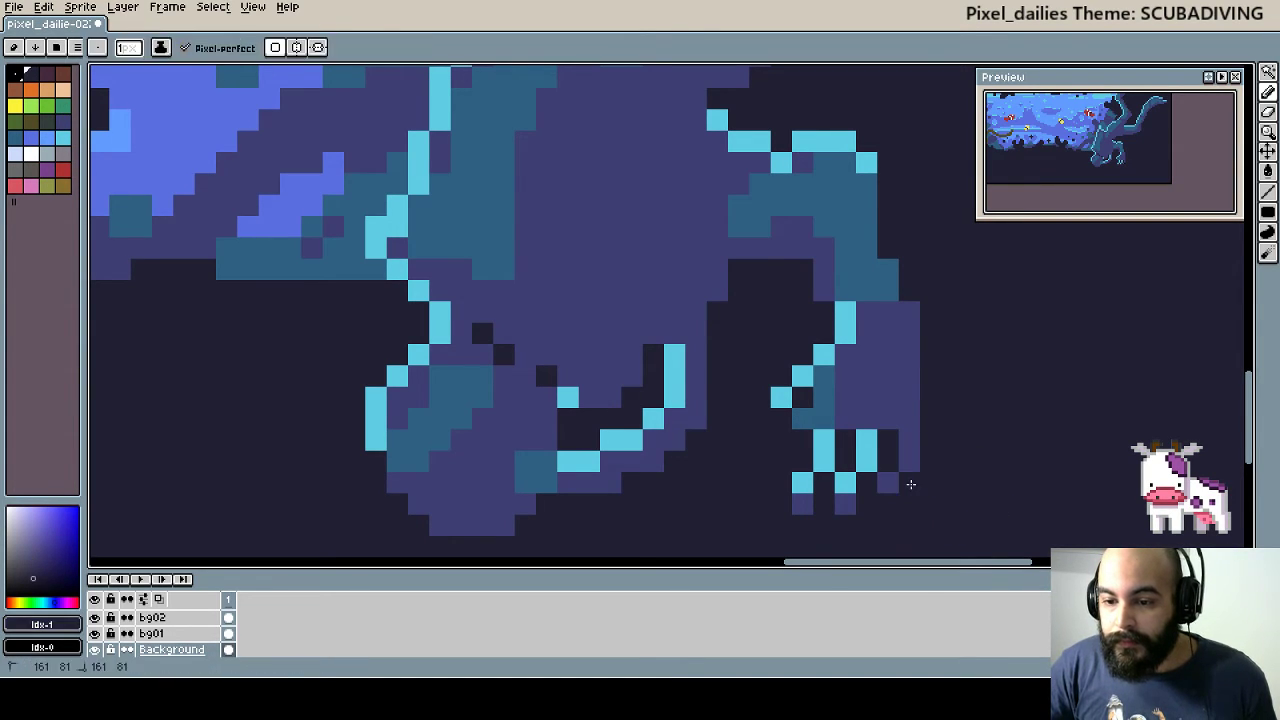
left_click(909, 483)
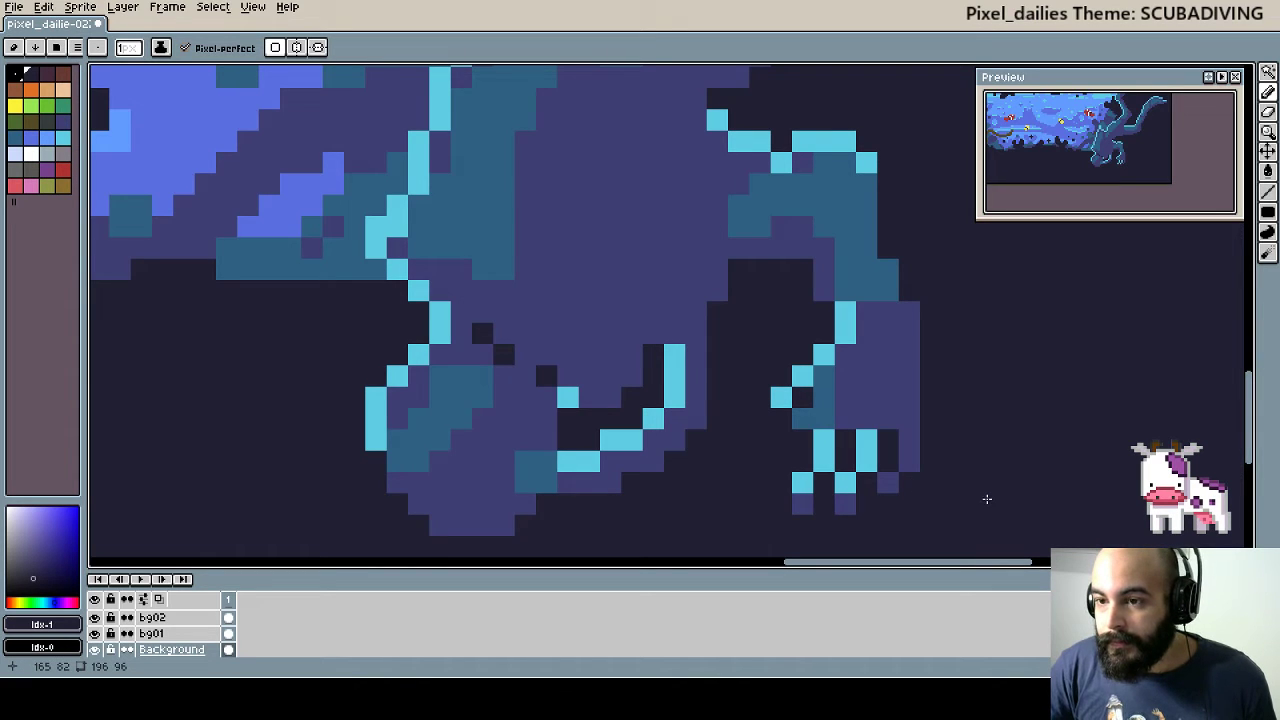
- Select the dark background area by colour, then clear the selection
key("m")
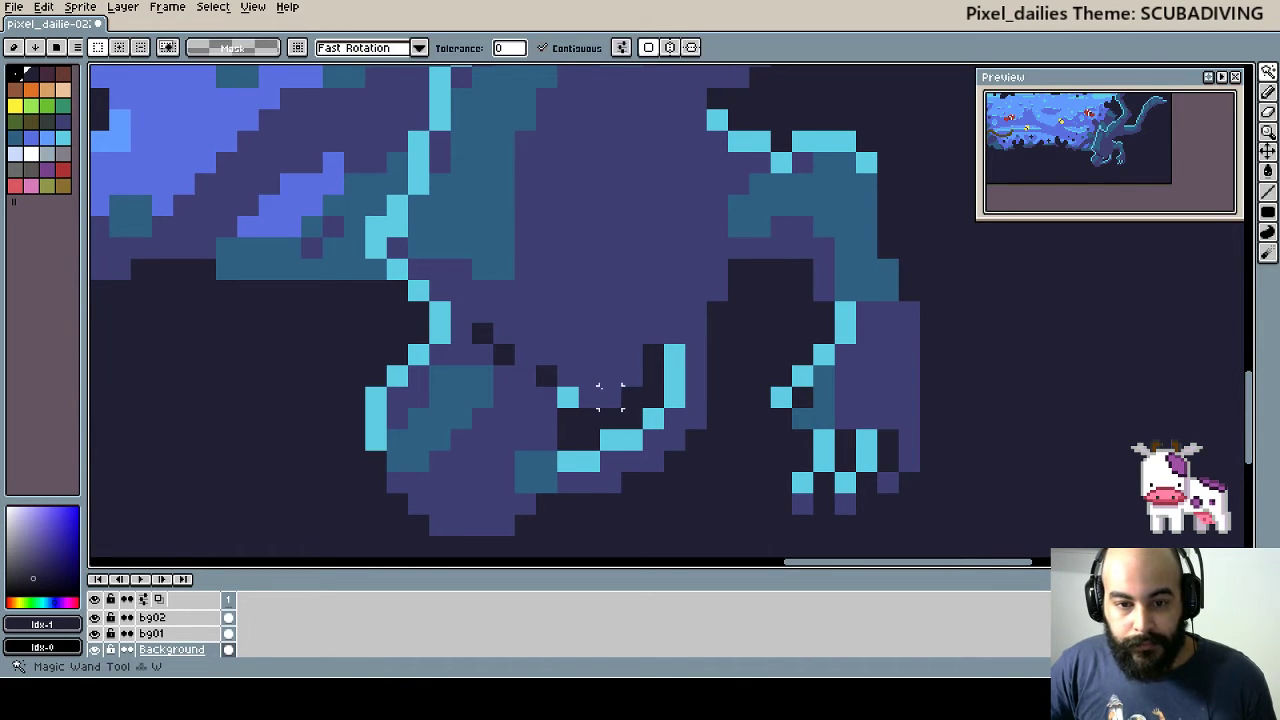
key("ctrl")
scroll(540, 318, "down", 3)
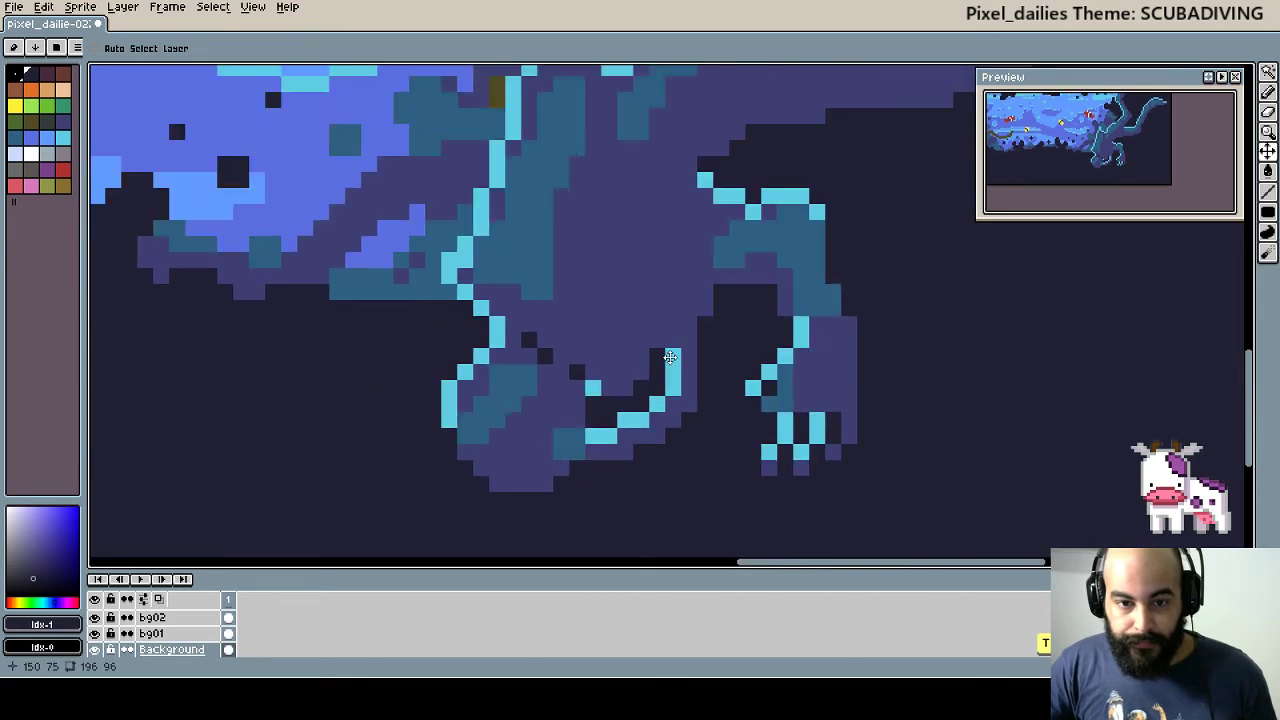
scroll(669, 358, "down", 3)
scroll(682, 359, "up", 1)
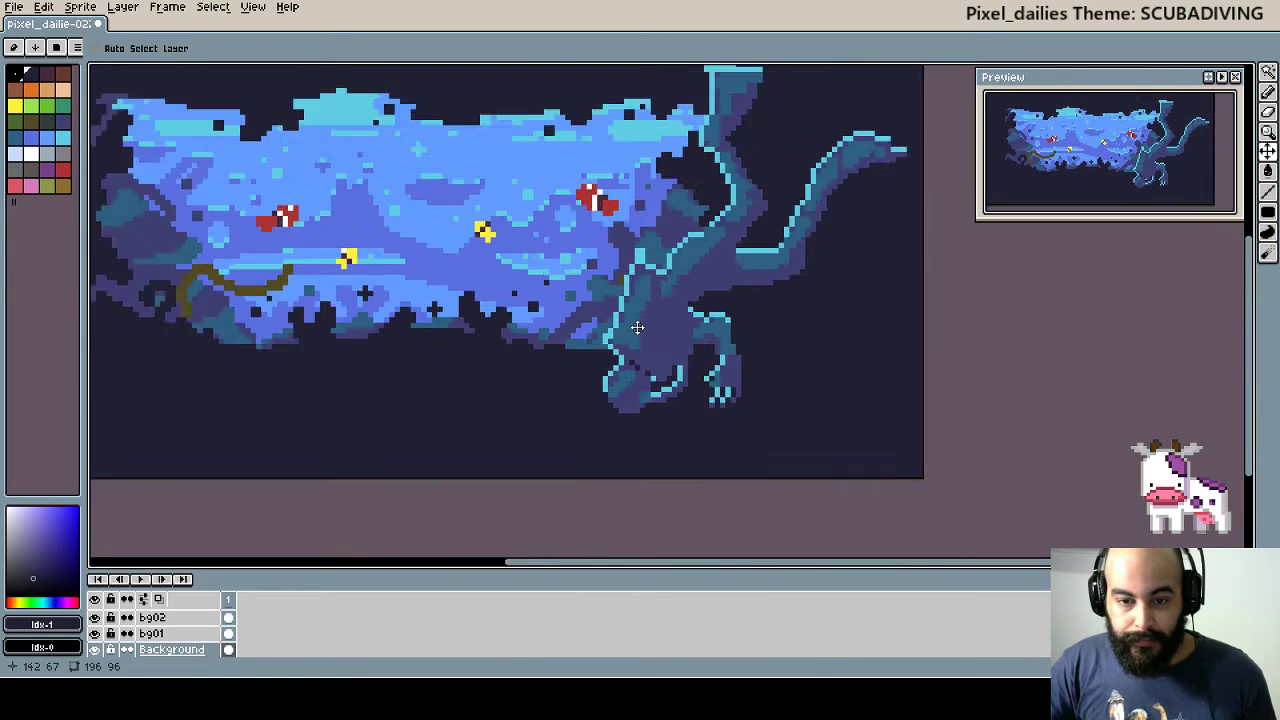
scroll(682, 359, "up", 1)
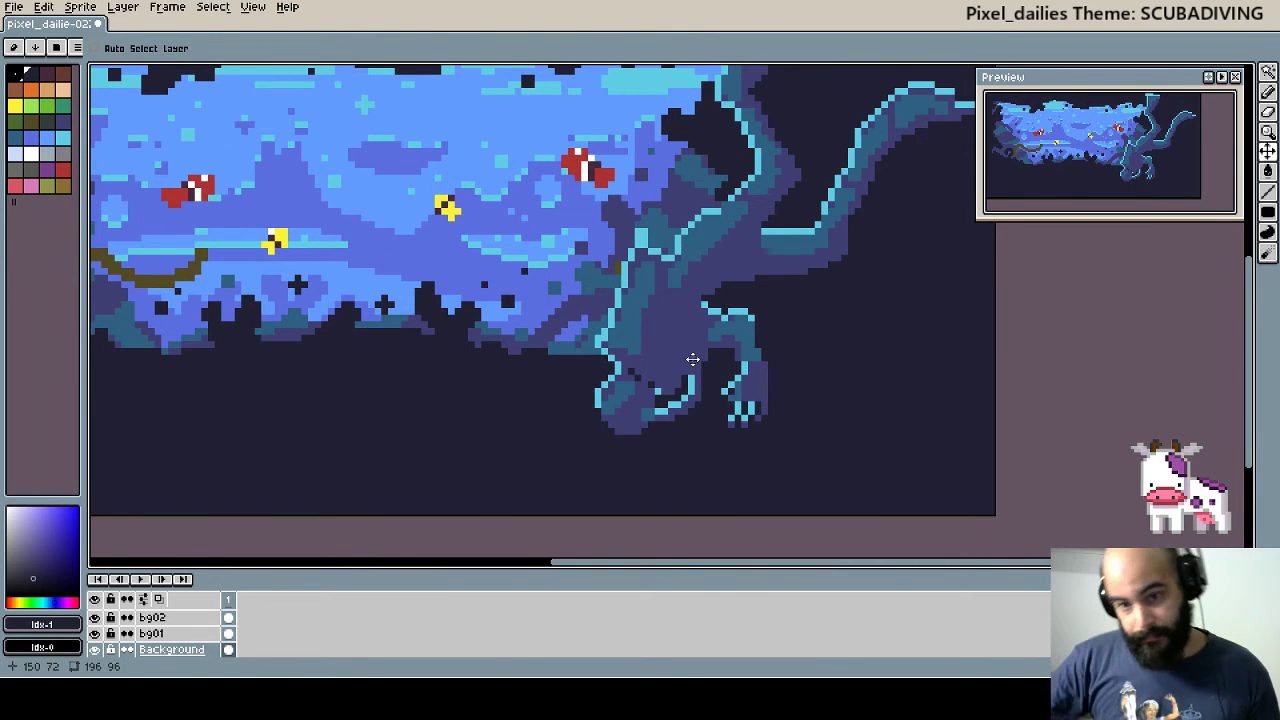
key("w")
left_click(755, 391)
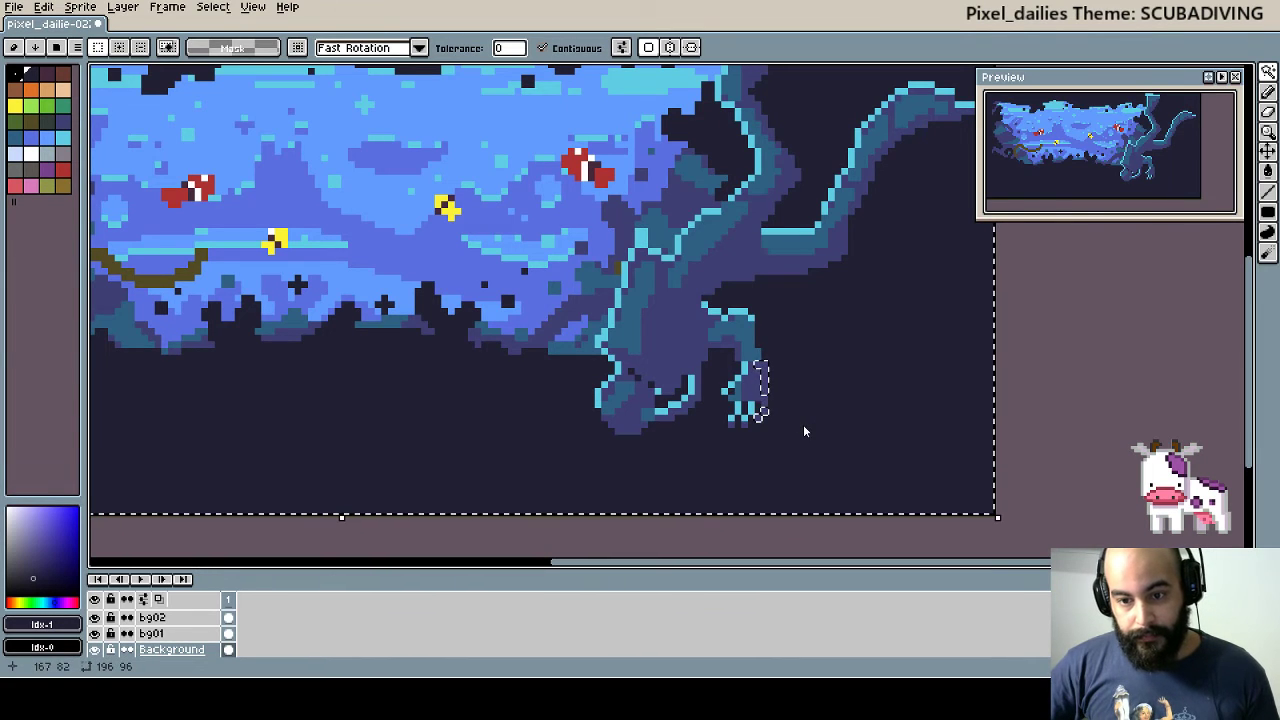
key("ctrl+d")
scroll(110, 622, "up", 3)
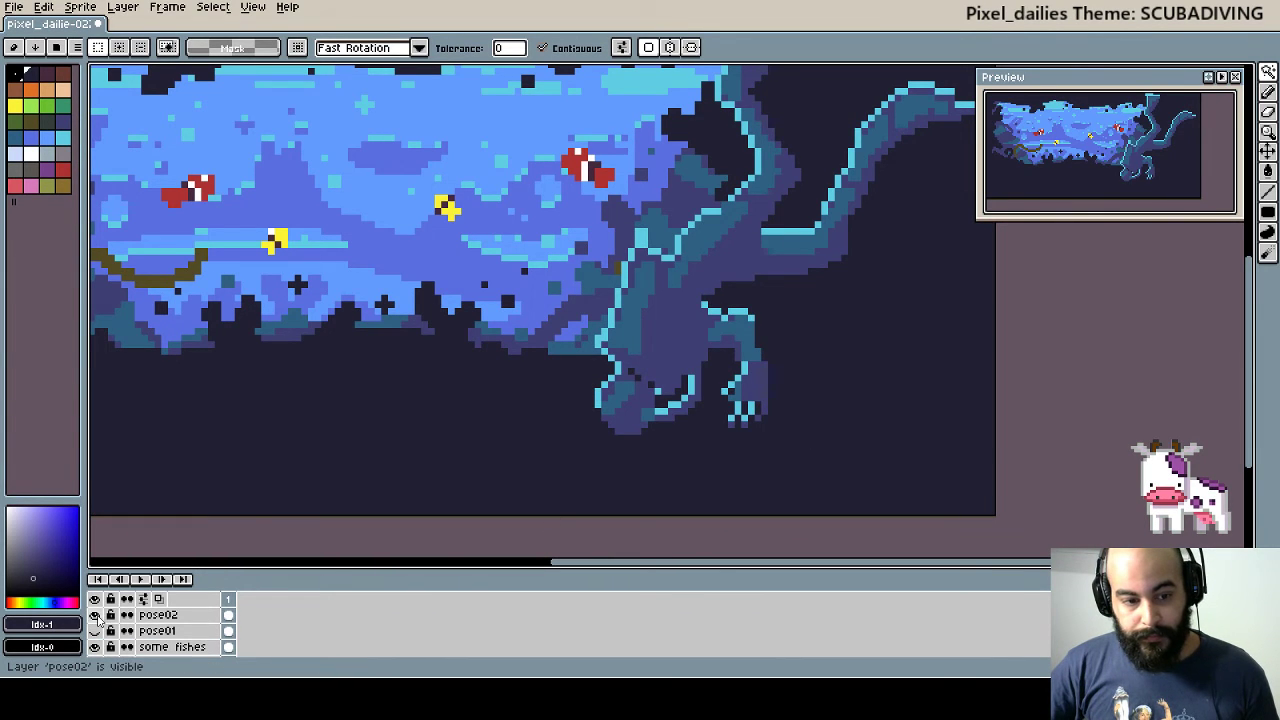
- Toggle pose02's visibility to compare, undoing the purple column stroke
left_click(95, 615)
left_click(95, 615)
left_click(95, 615)
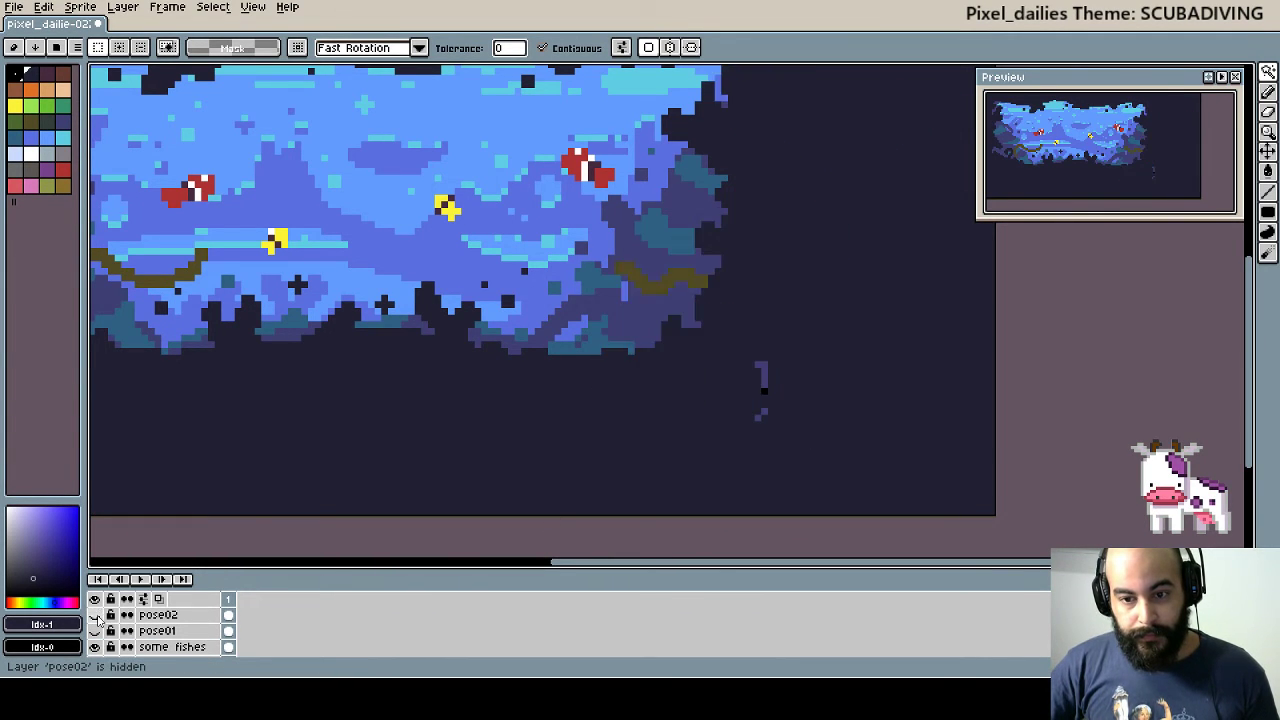
left_click(95, 615)
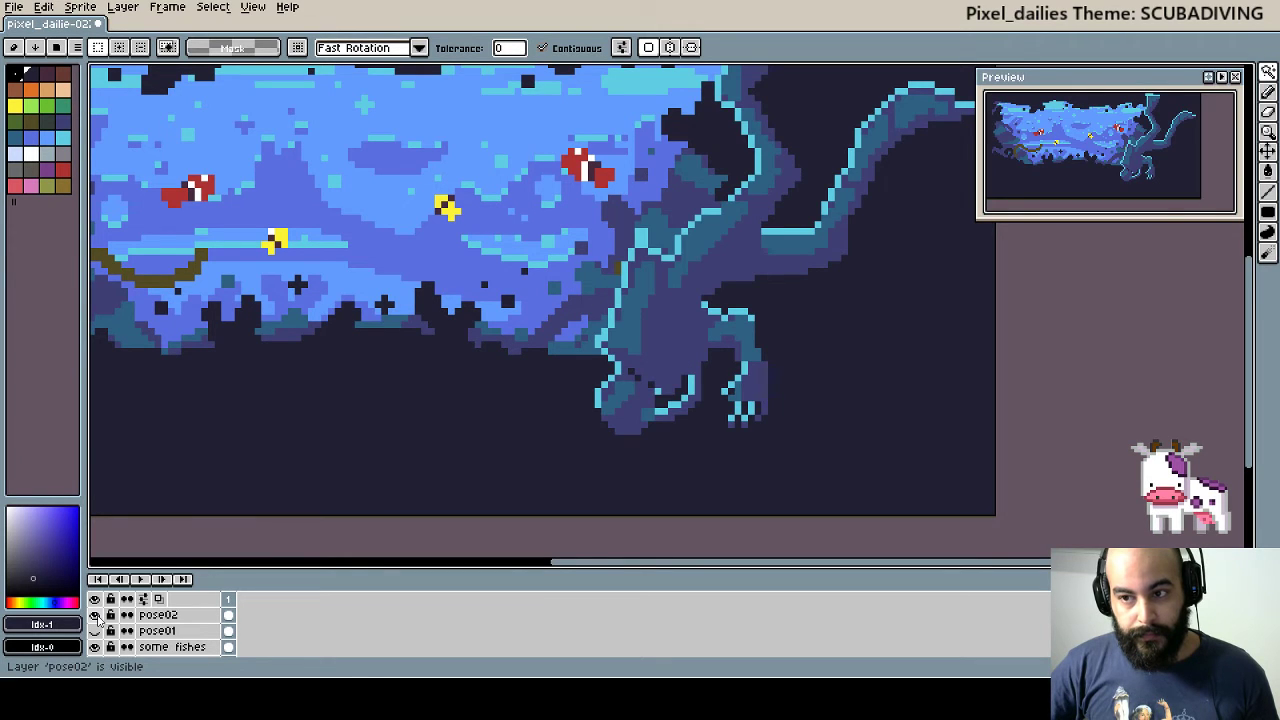
left_click(95, 615)
left_click(95, 615)
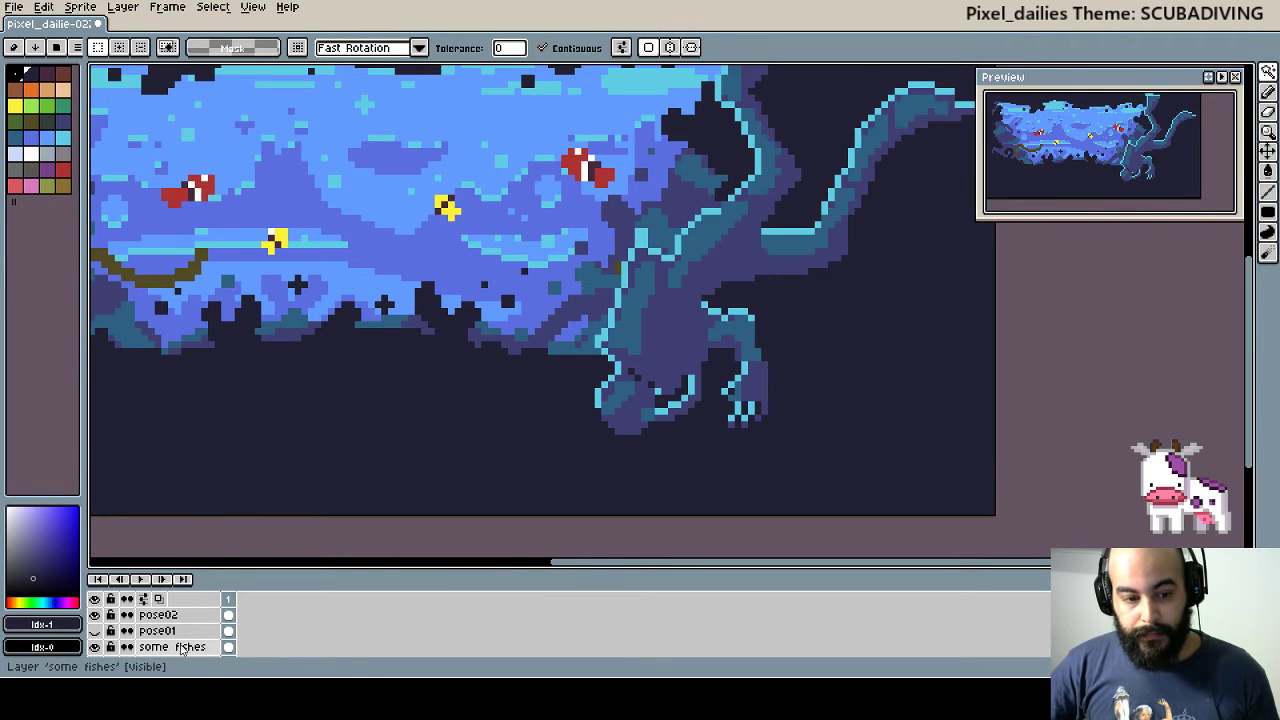
key("ctrl+z")
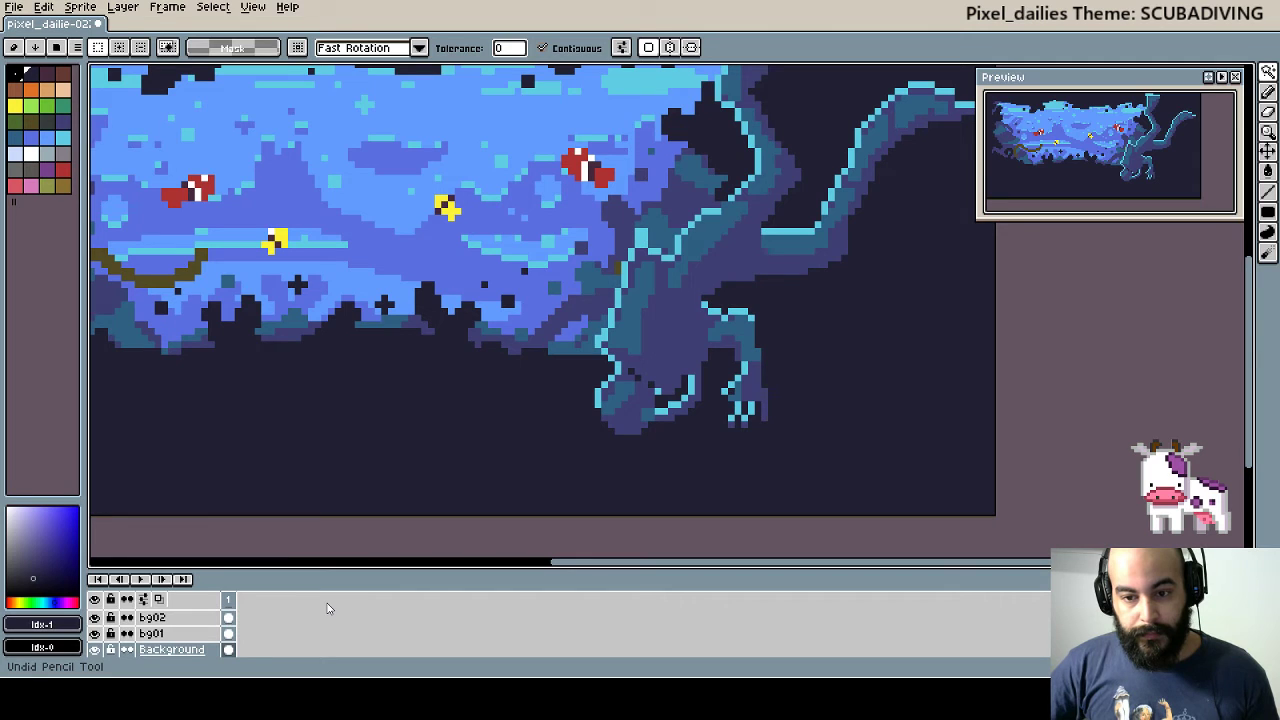
scroll(327, 608, "up", 3)
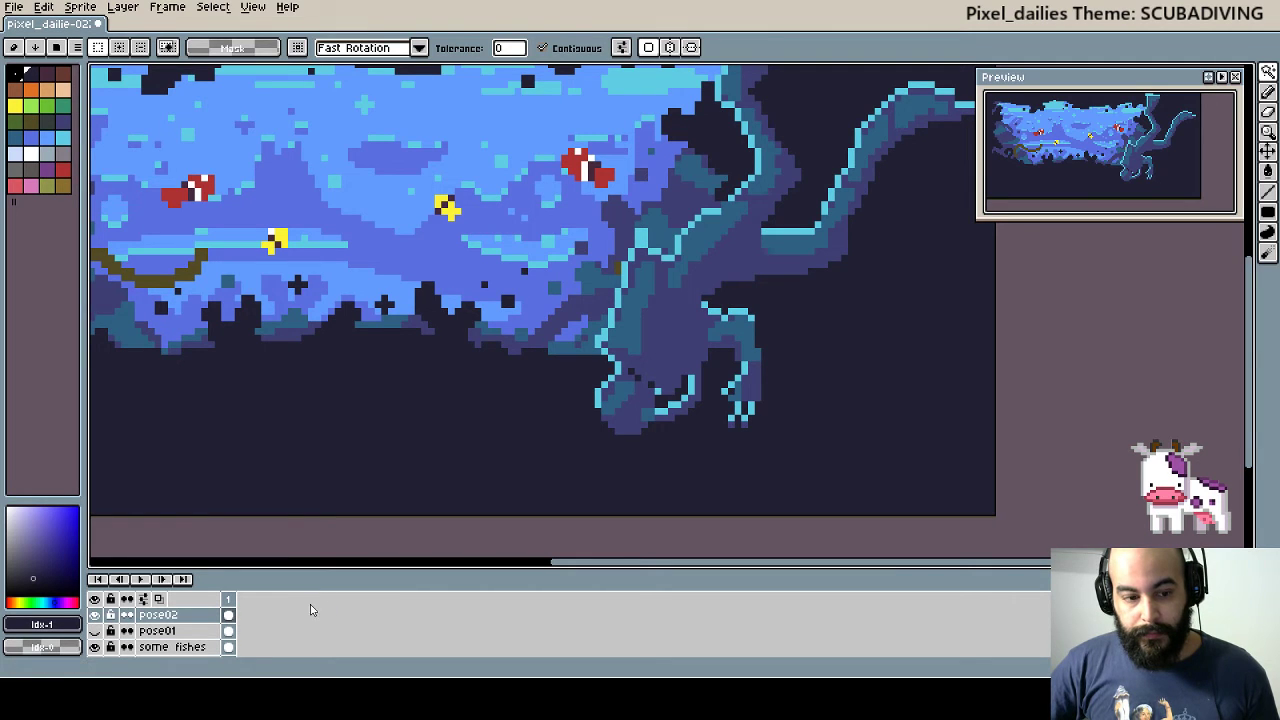
left_click(95, 615)
left_click(95, 615)
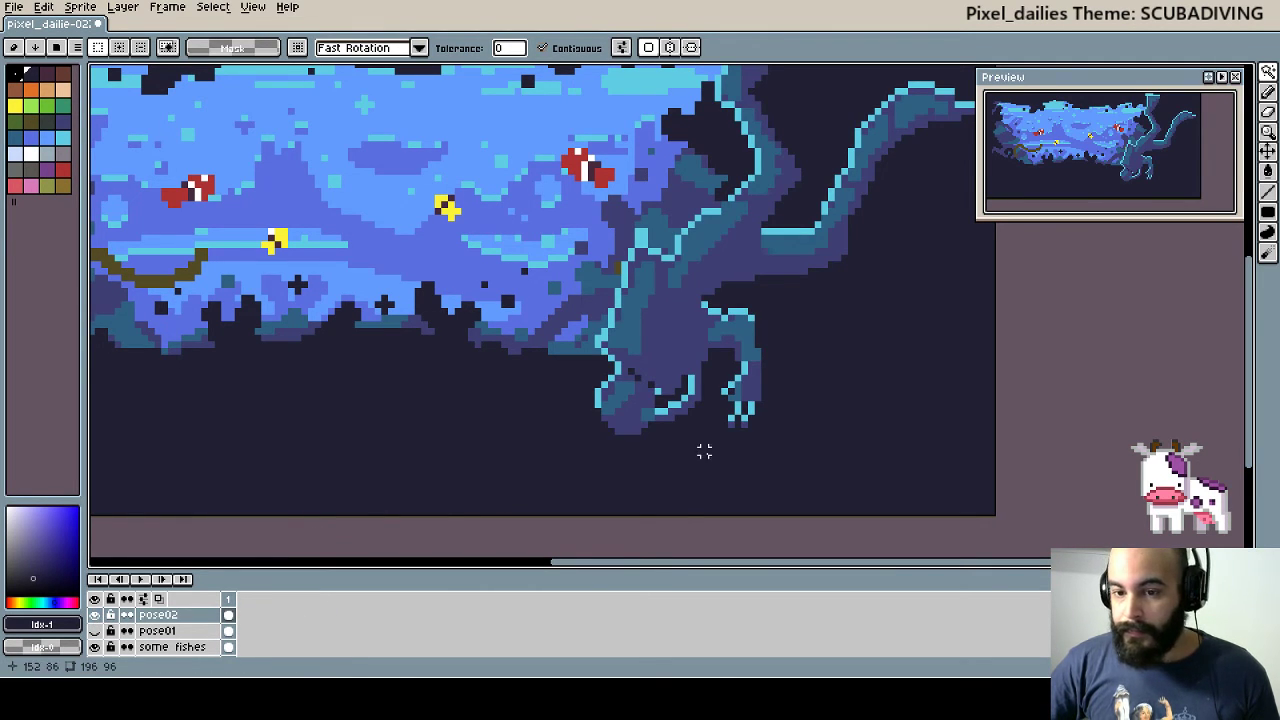
scroll(760, 394, "up", 1)
scroll(755, 390, "up", 1)
- Extend the leg's purple below the foot and add cyan claw pixels
key("i")
left_click(751, 387)
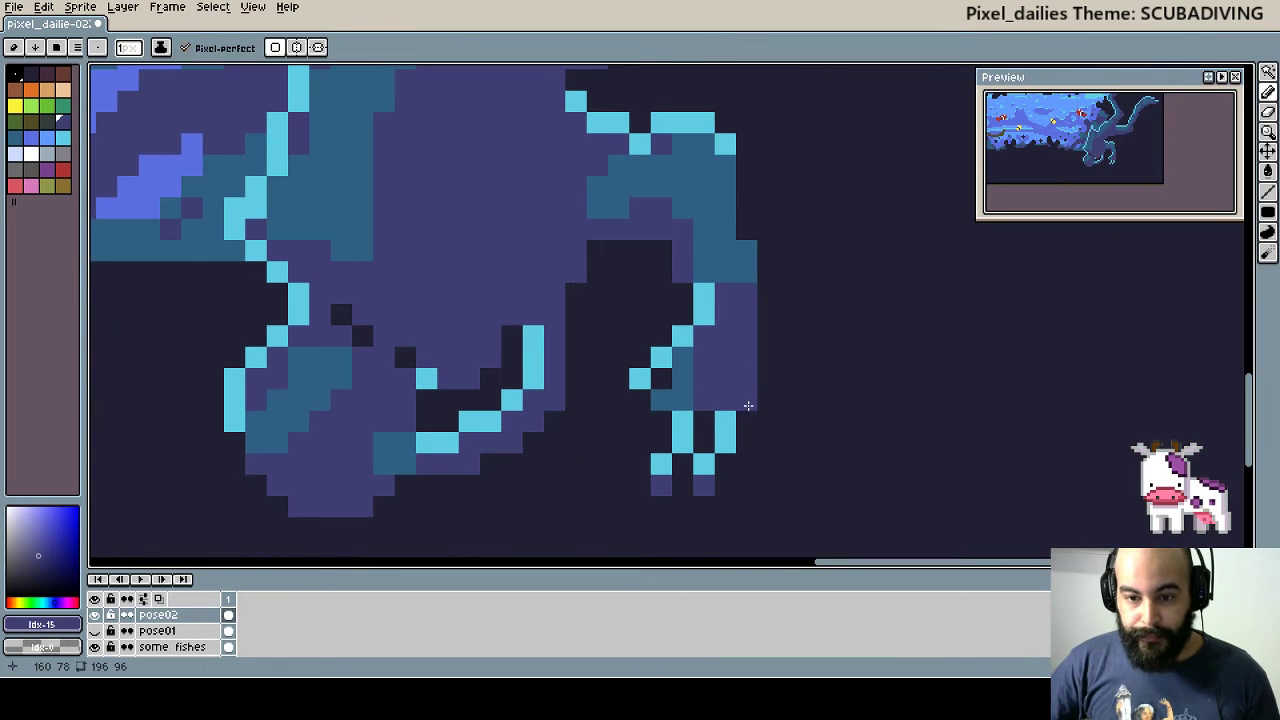
left_click_drag(749, 418, 745, 468)
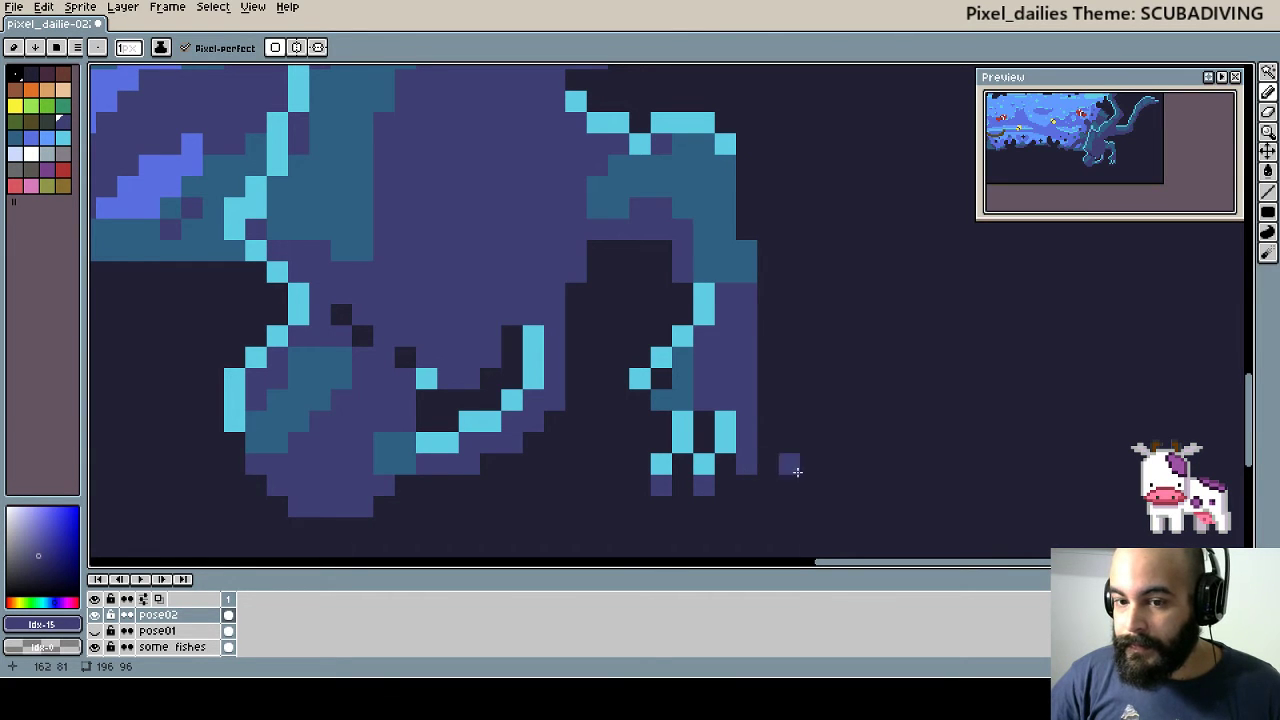
left_click_drag(797, 471, 851, 449)
left_click(777, 423, "alt")
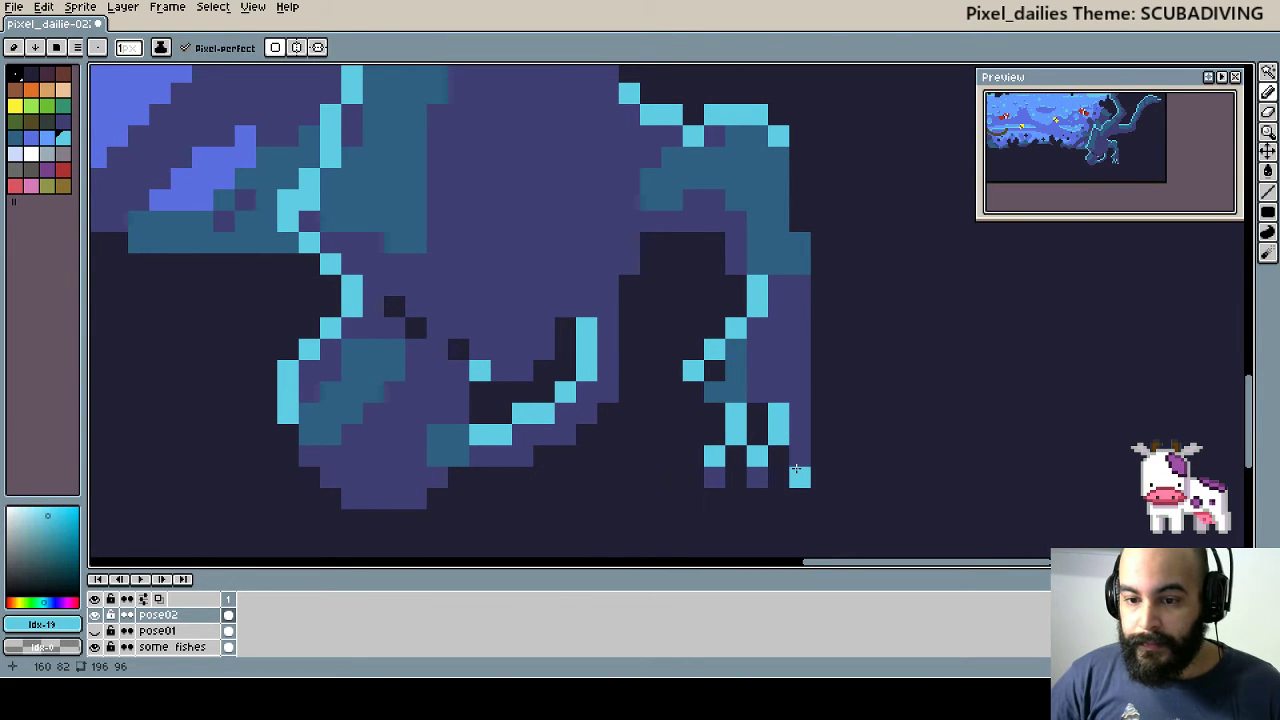
key("ctrl+z")
left_click(798, 458)
left_click_drag(851, 460, 928, 480)
key("b")
left_click(933, 474)
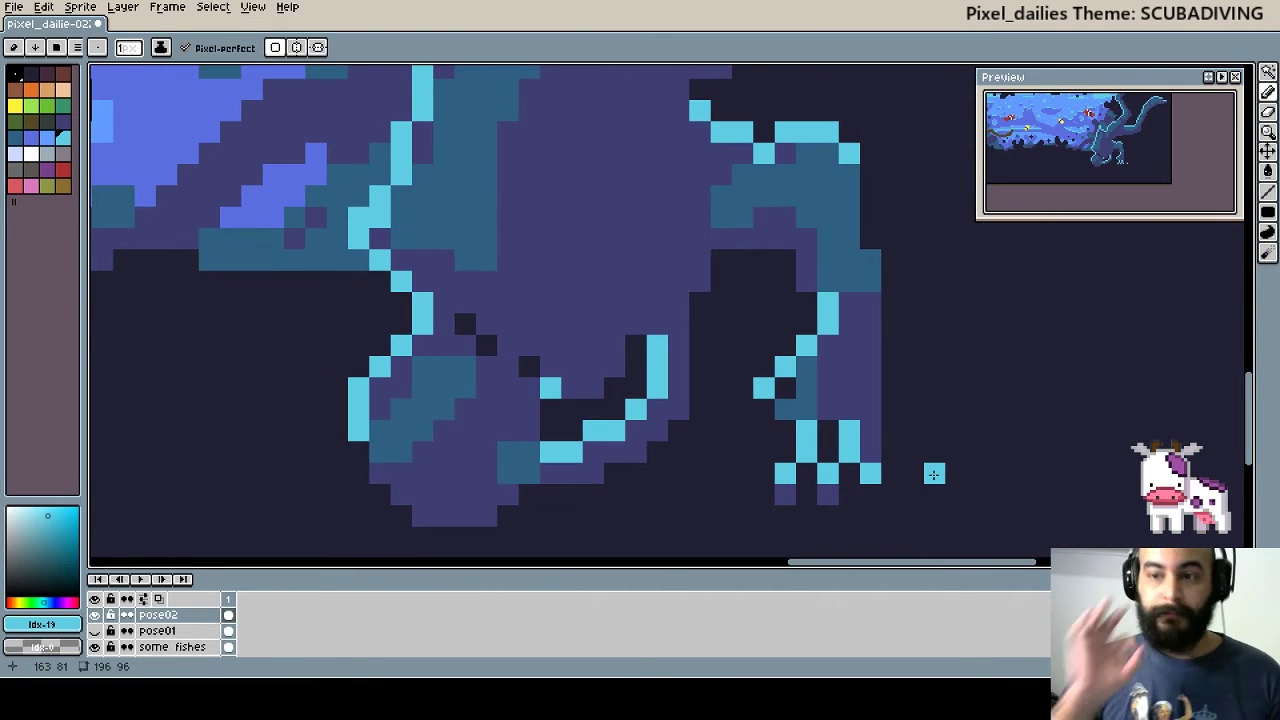
- Turn a stray cyan belly pixel purple and add teal shading on the belly's lower left
scroll(956, 431, "down", 1)
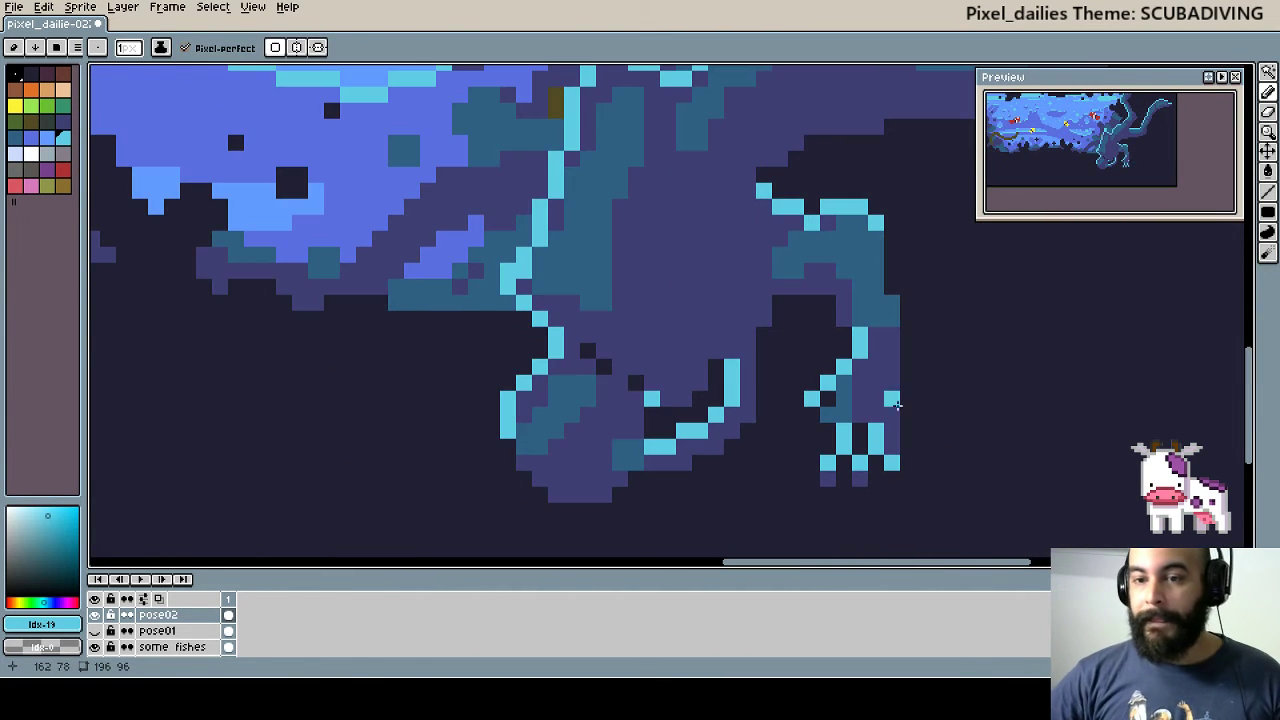
scroll(818, 407, "down", 1)
left_click_drag(703, 404, 778, 402)
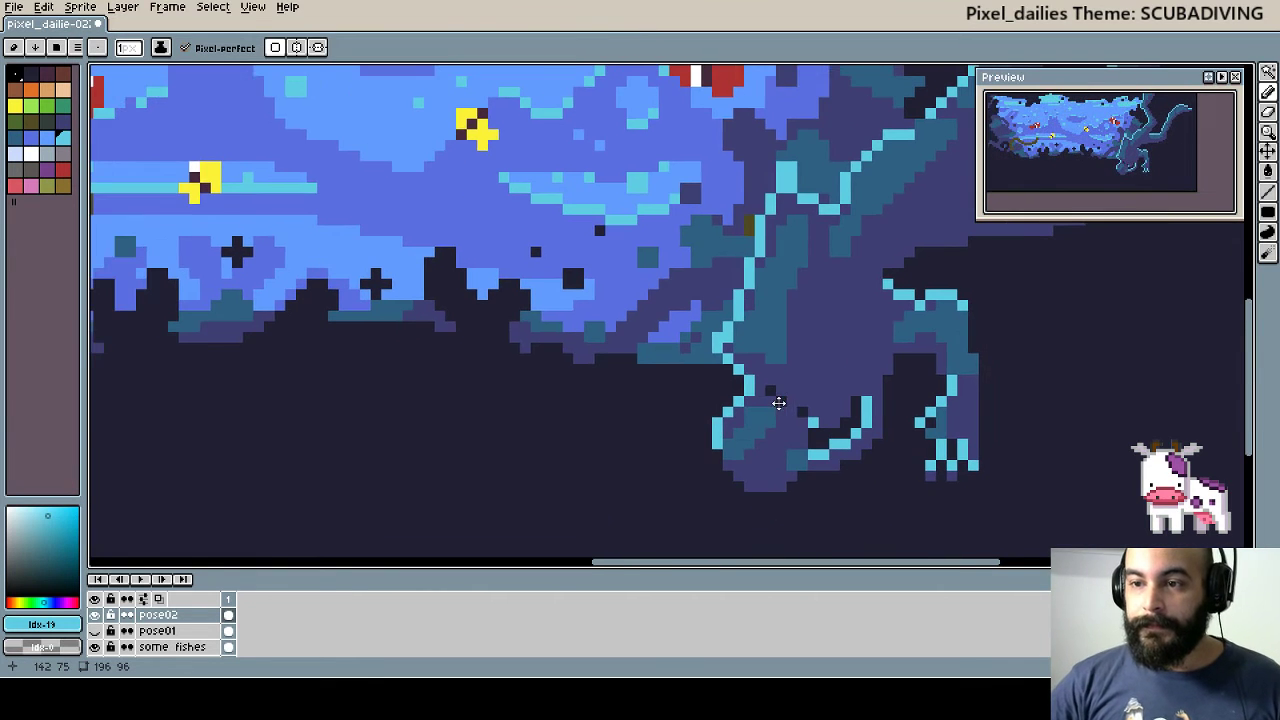
scroll(888, 444, "down", 2)
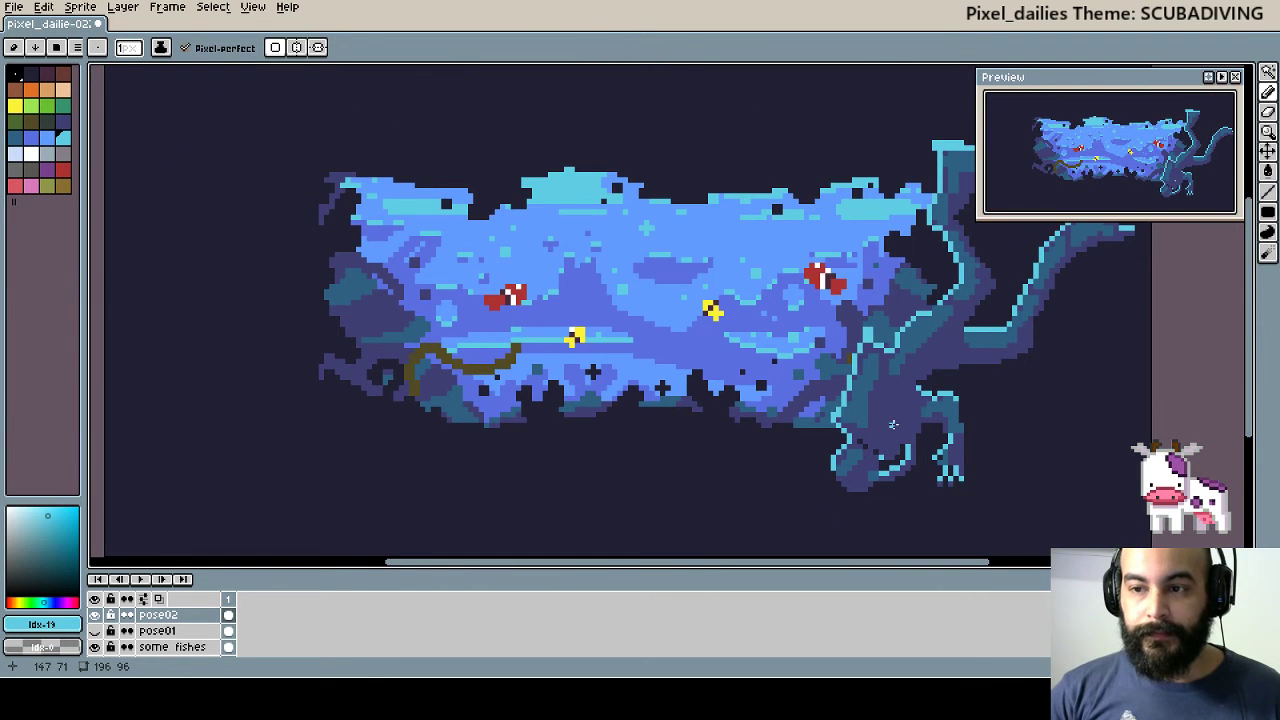
scroll(893, 424, "up", 1)
scroll(887, 440, "up", 2)
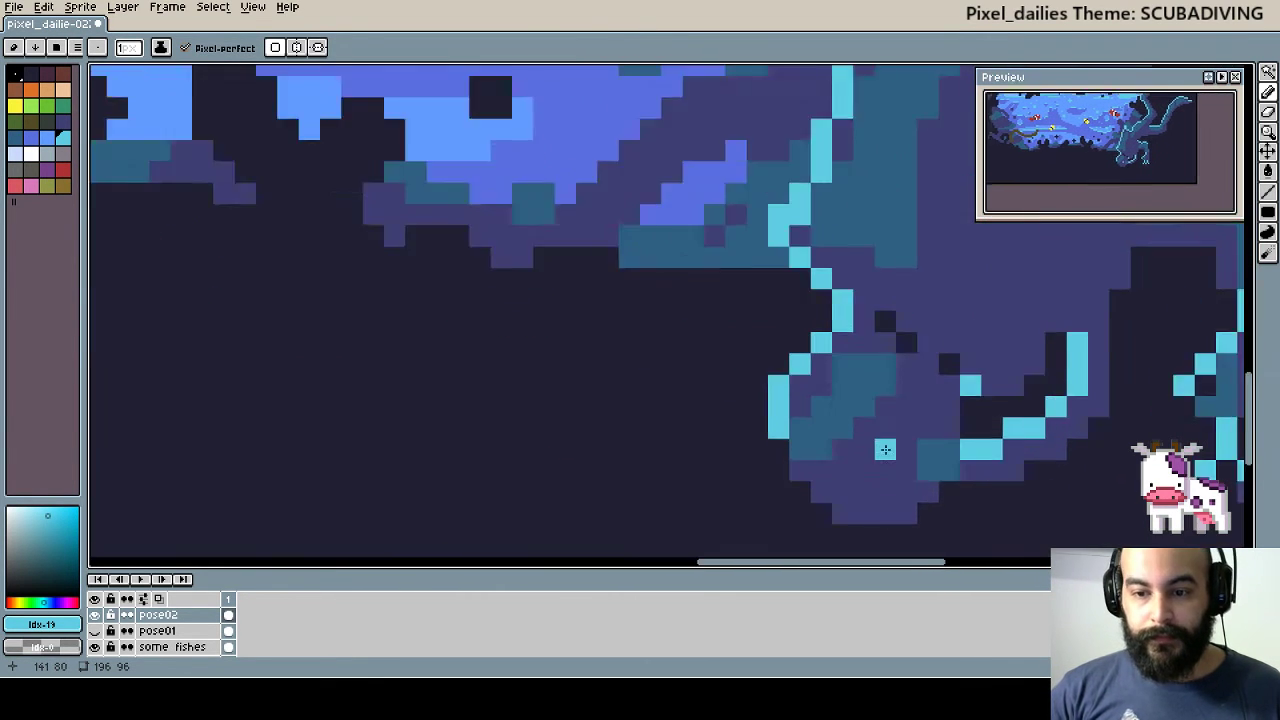
scroll(885, 450, "up", 1)
left_click_drag(880, 449, 851, 374)
right_click(856, 372)
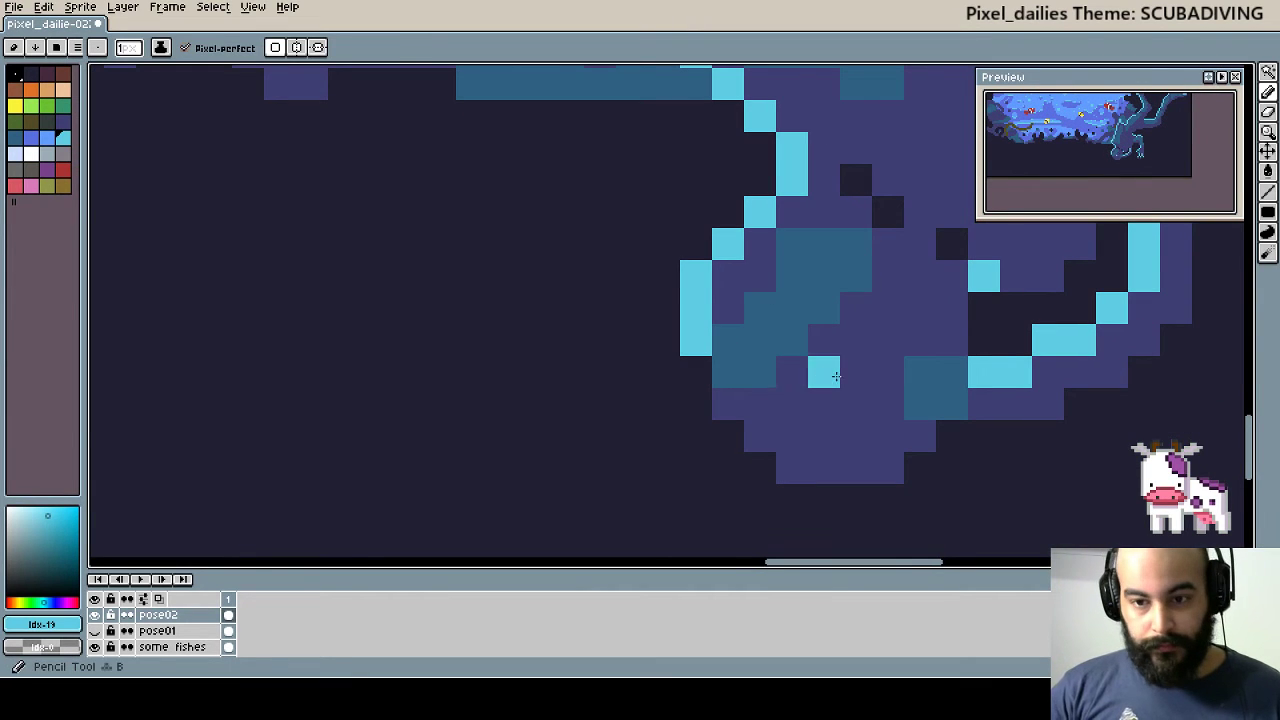
left_click(771, 337, "alt")
left_click(843, 428)
right_click(843, 428)
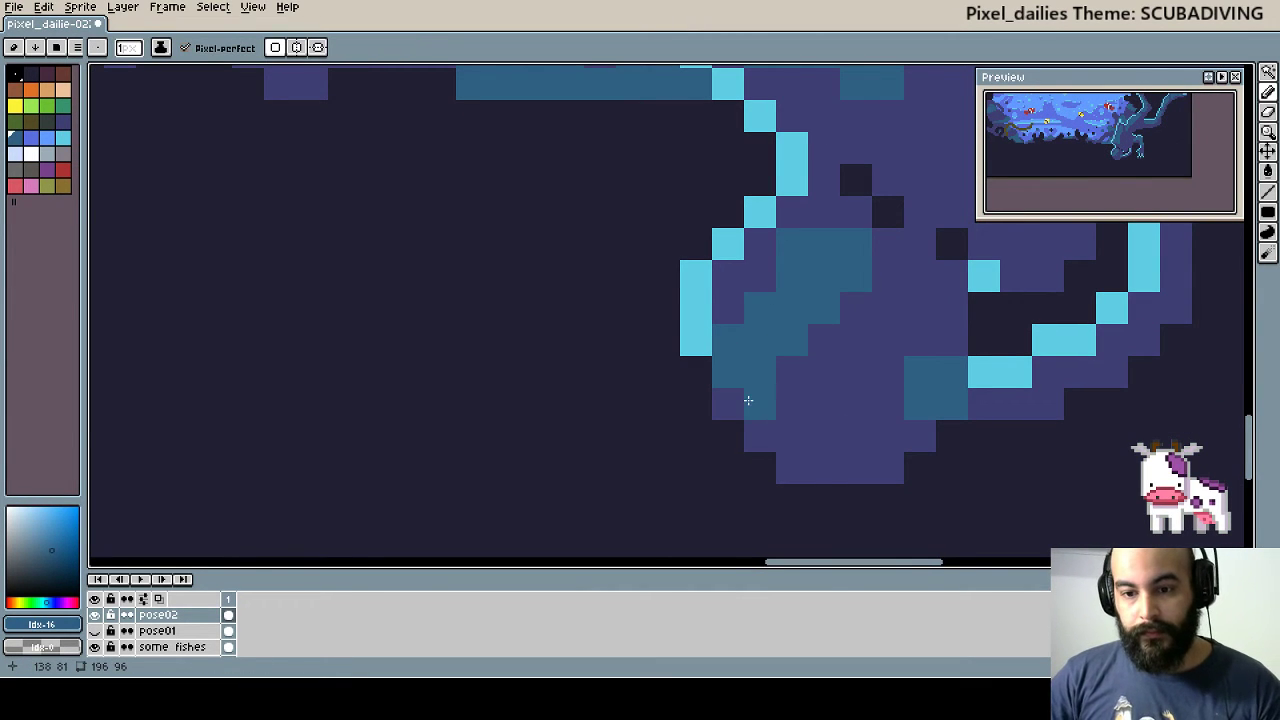
left_click_drag(748, 400, 760, 436)
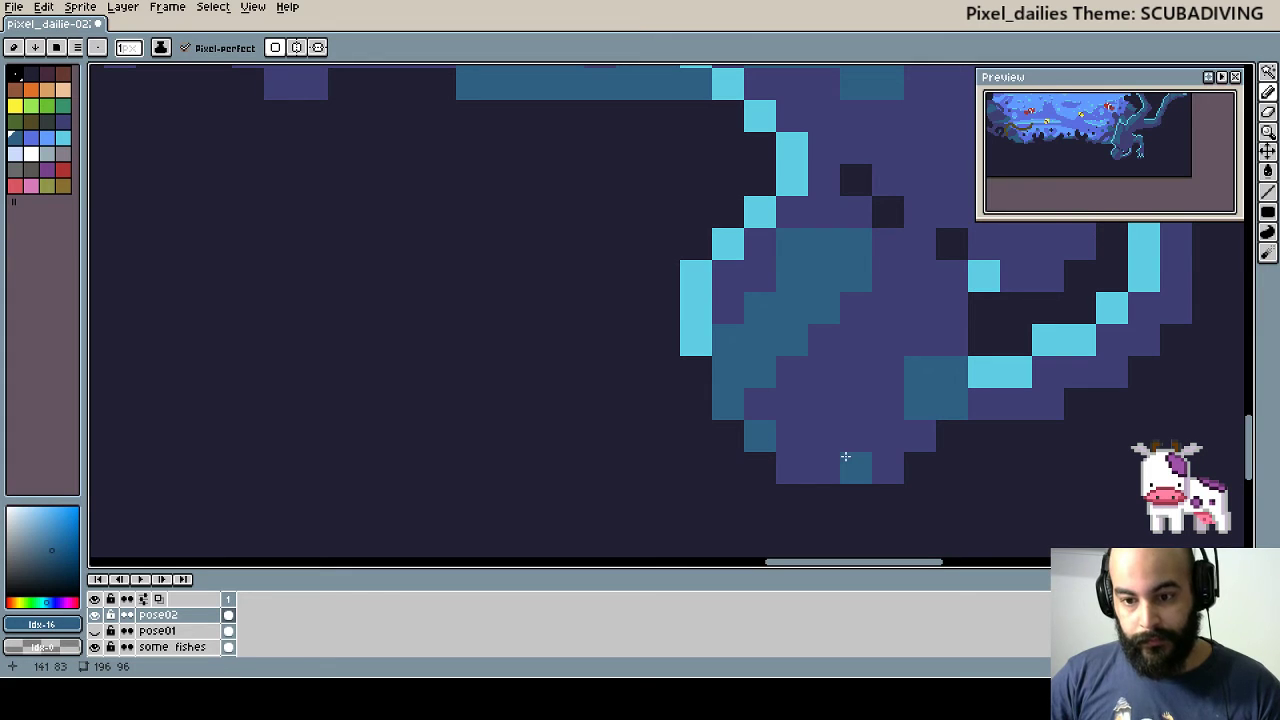
- Paint teal across the lower belly with a 2-pixel brush, repainting stray pixels purple
key("plus")
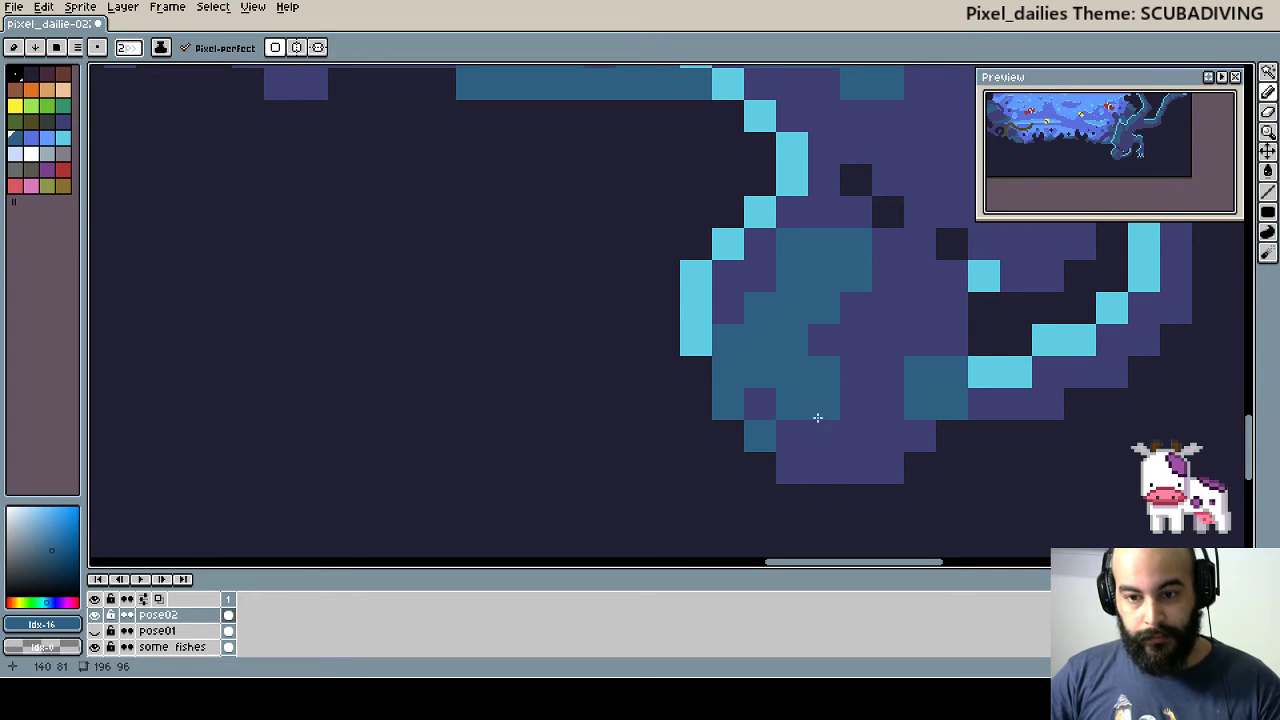
left_click_drag(794, 410, 856, 471)
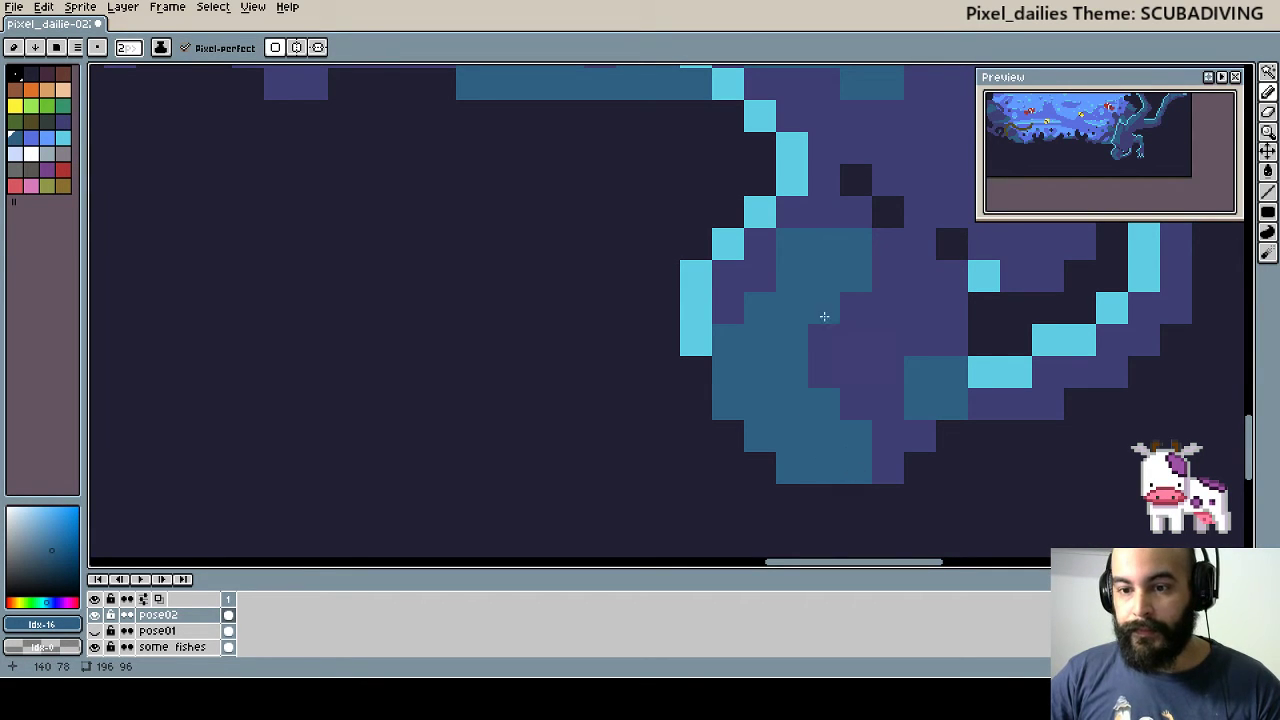
mouse_move(760, 285)
left_mouse_down()
mouse_move(748, 314)
mouse_move(771, 277)
left_mouse_up()
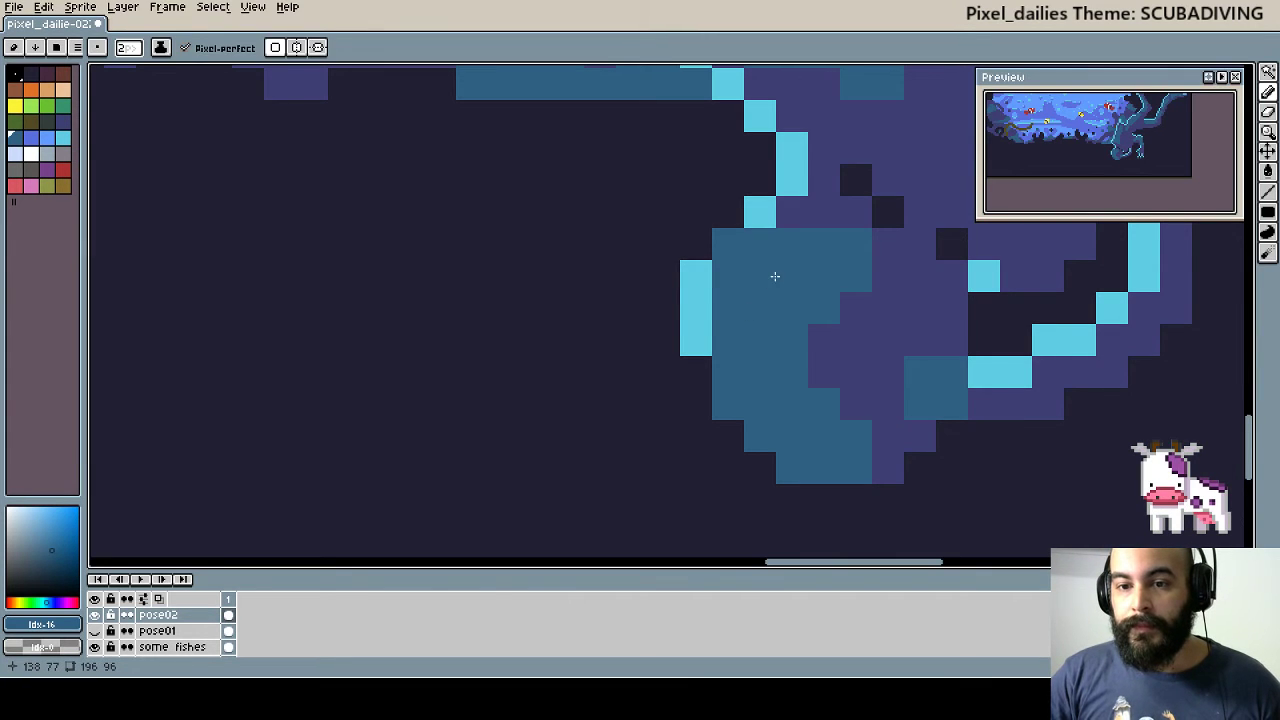
key("ctrl+z")
left_click(812, 244)
left_click(900, 334, "alt")
mouse_move(840, 260)
left_mouse_down()
mouse_move(863, 286)
mouse_move(820, 389)
left_mouse_up()
left_click(869, 428)
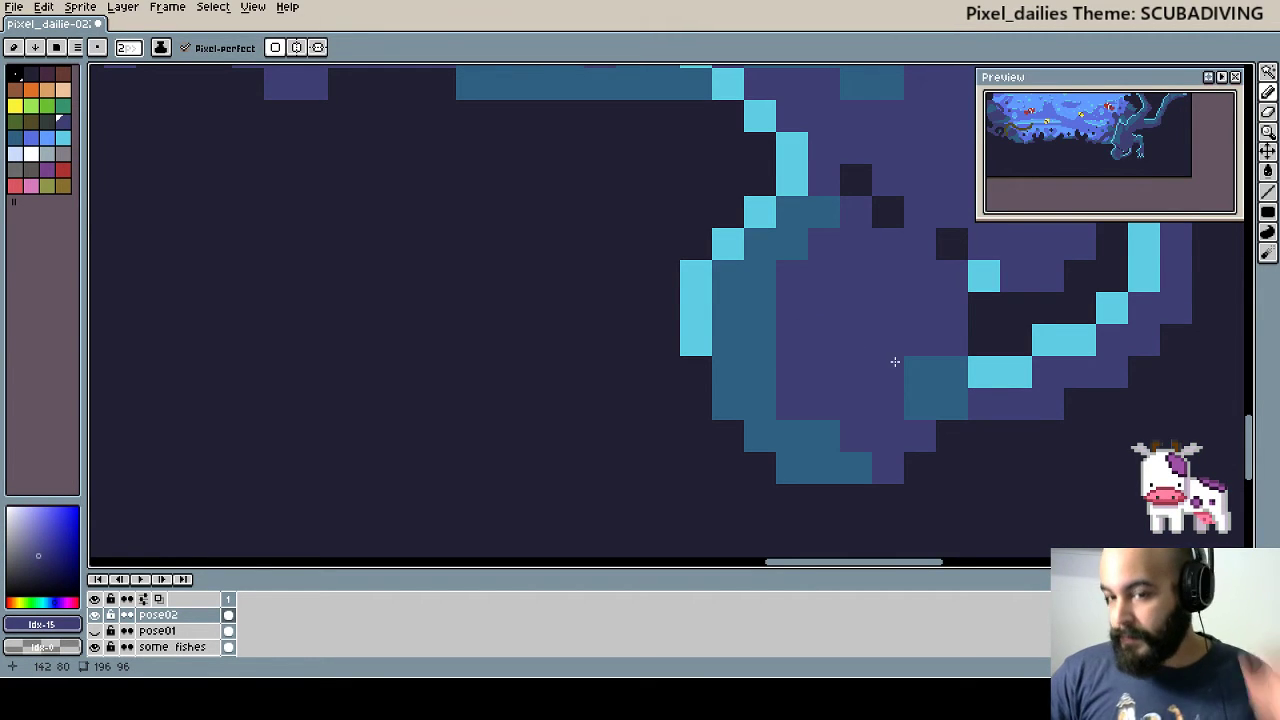
mouse_move(1016, 370)
left_mouse_down()
mouse_move(1053, 381)
mouse_move(977, 363)
mouse_move(923, 403)
mouse_move(971, 266)
mouse_move(844, 389)
left_mouse_up()
- Cover a stray dark pixel near the leg with body purple
scroll(844, 389, "down", 3)
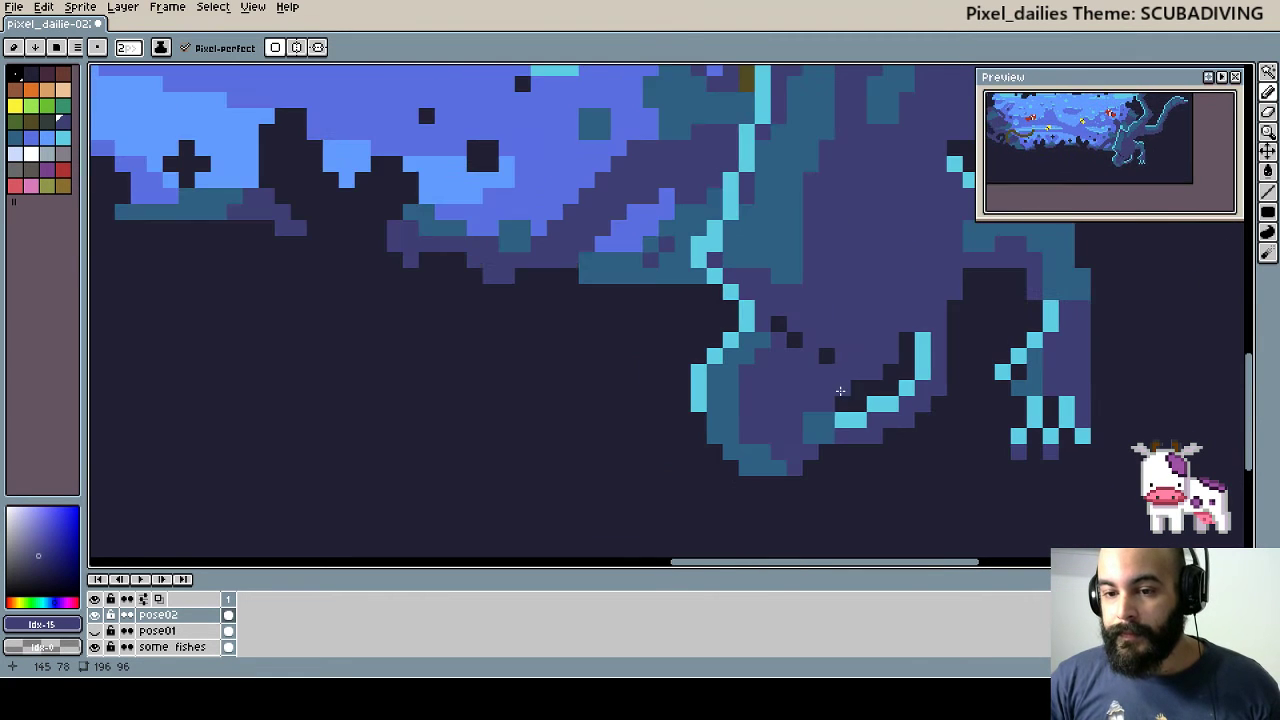
scroll(994, 349, "up", 1)
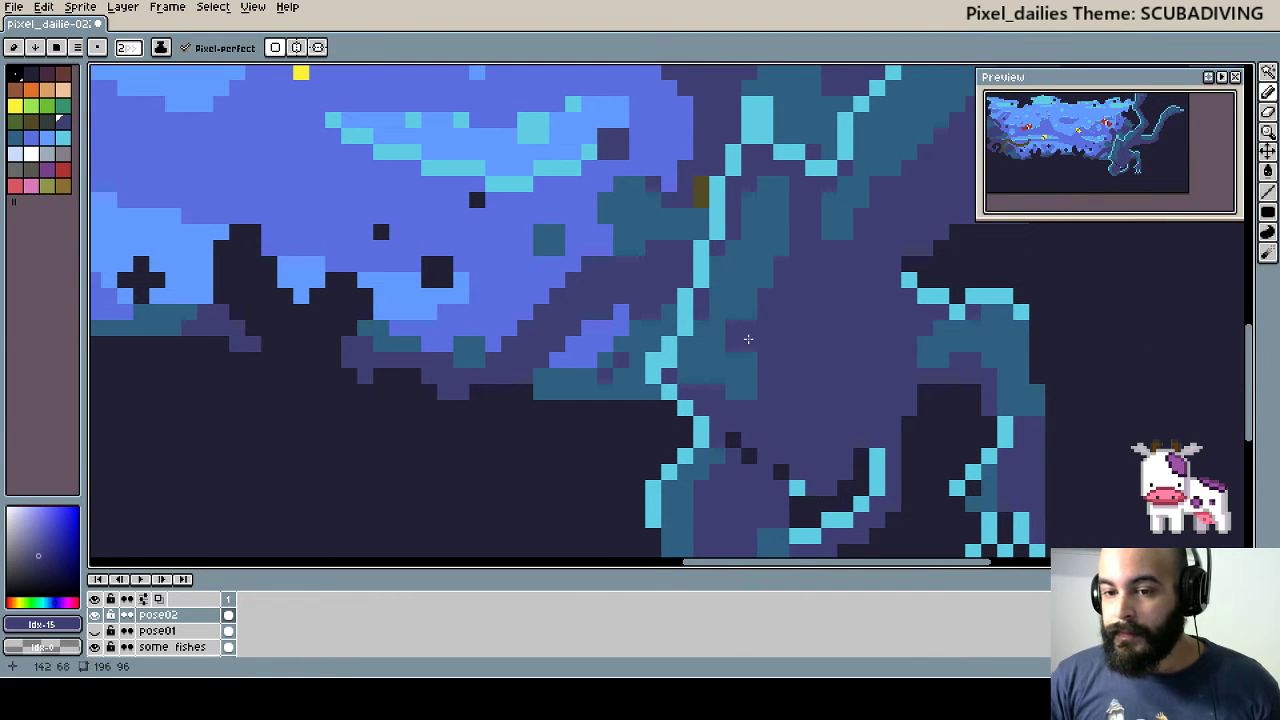
scroll(820, 286, "up", 1)
key("alt")
left_click(750, 470)
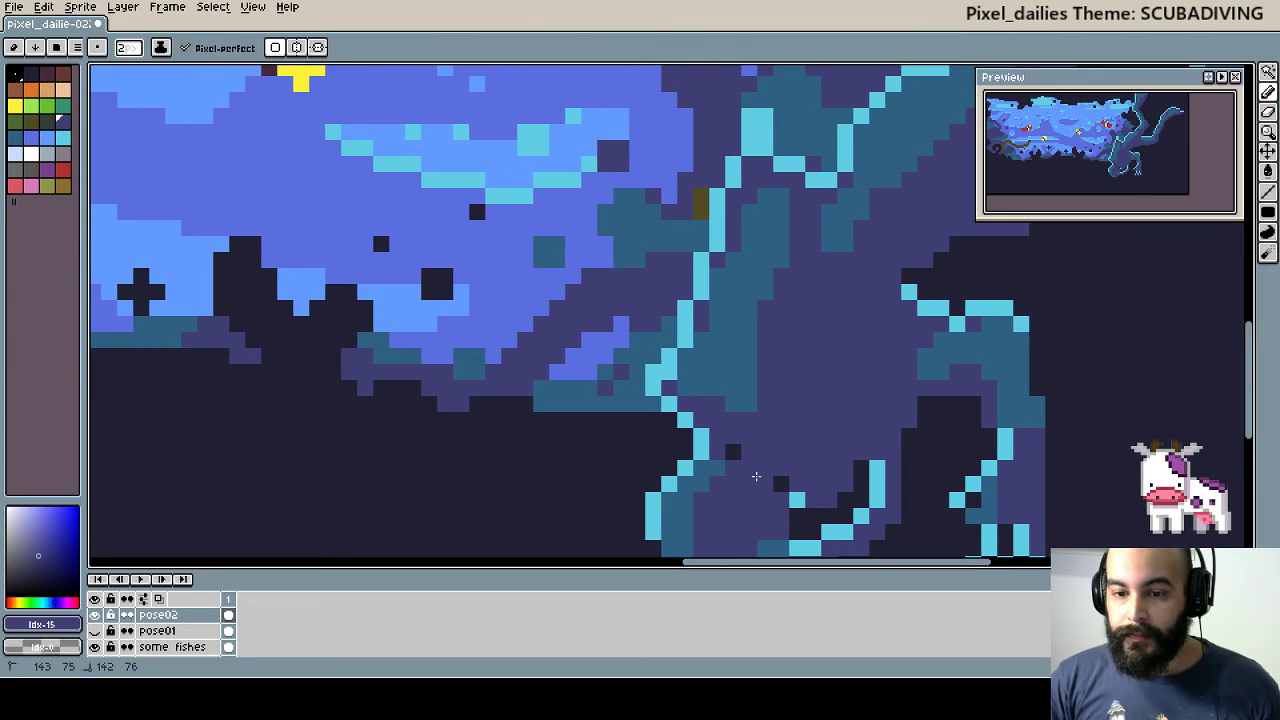
key("ctrl")
scroll(829, 255, "down", 1)
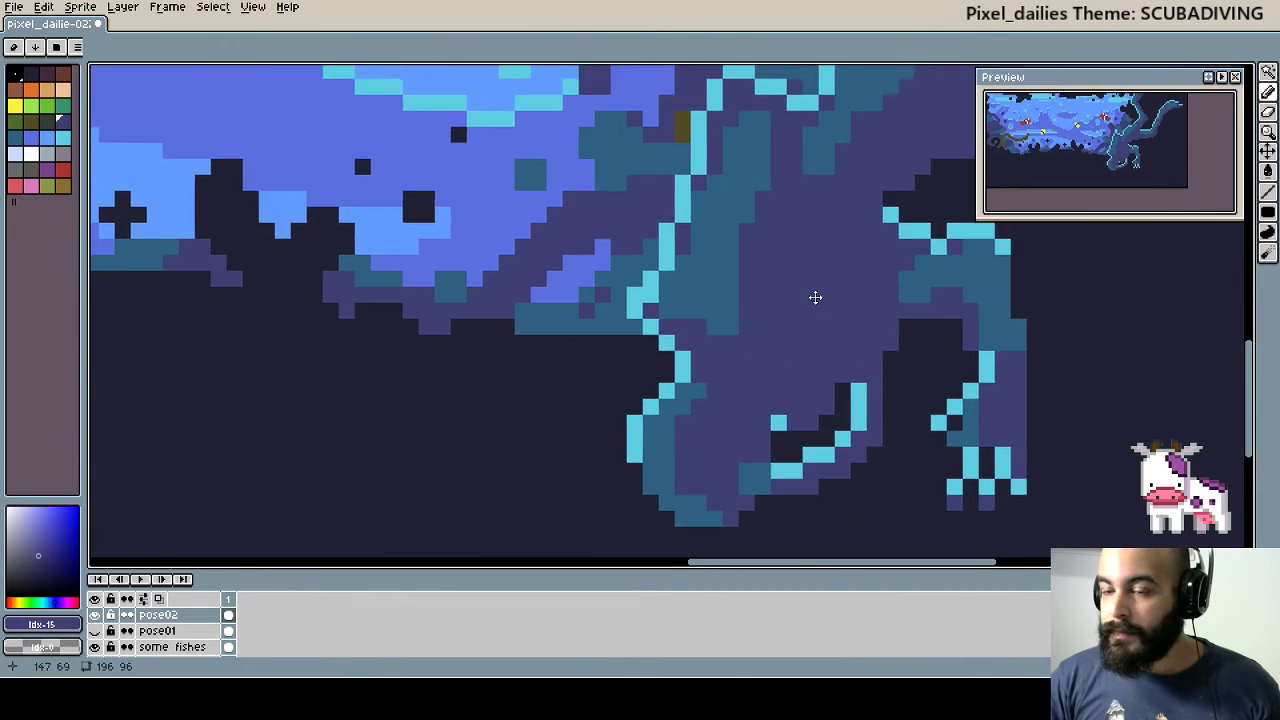
scroll(814, 297, "up", 1)
- Recolour the light cyan stroke on the neck in darker teal
key("i")
left_click(703, 351, "alt")
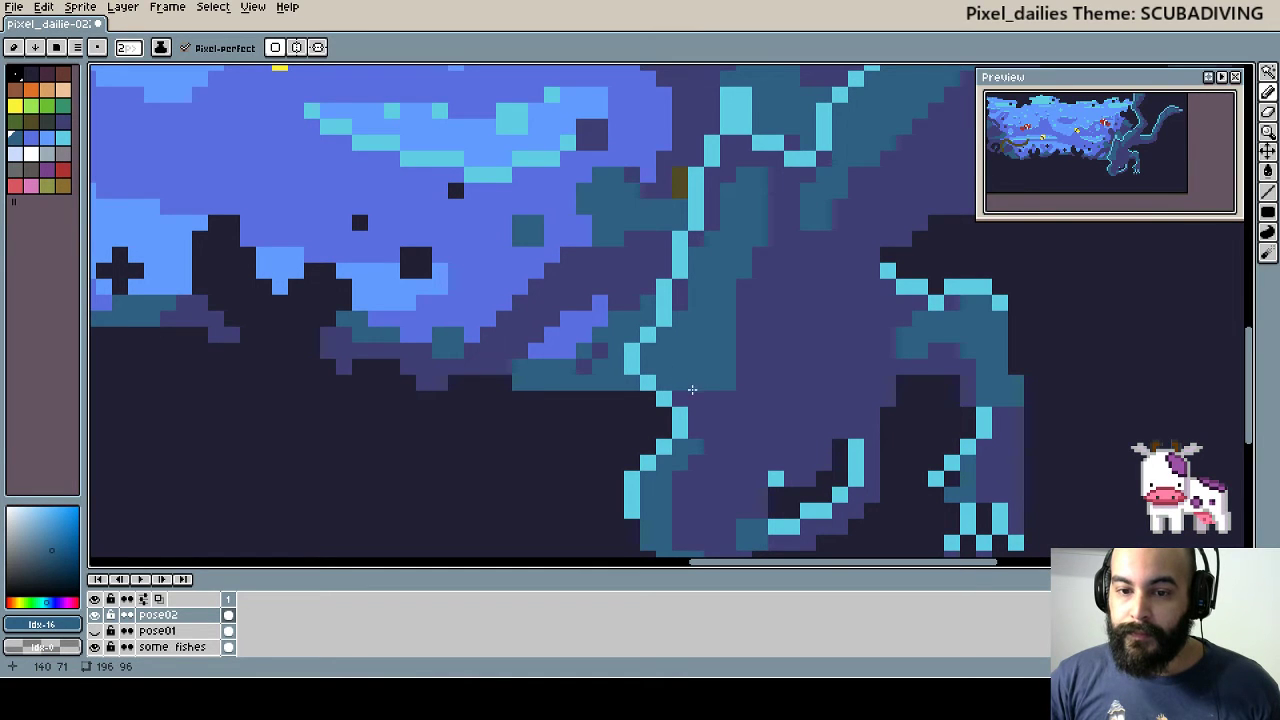
left_click_drag(682, 240, 703, 258)
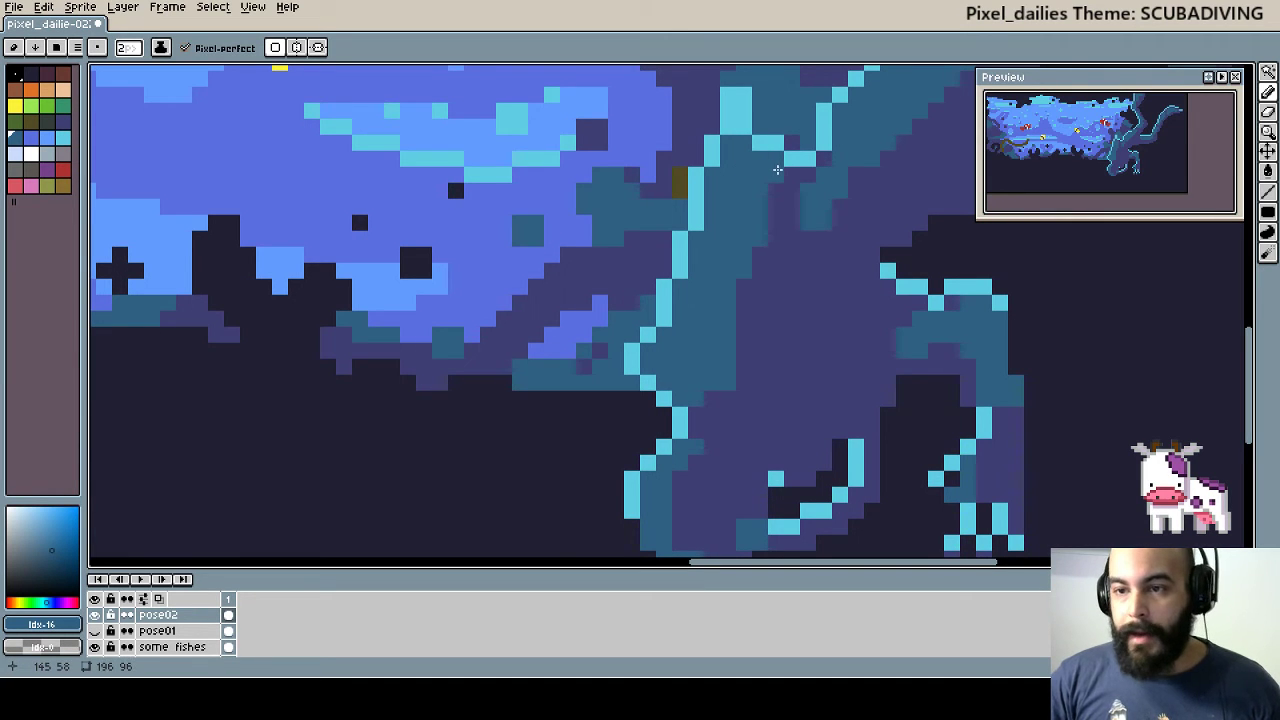
left_click_drag(743, 366, 802, 383)
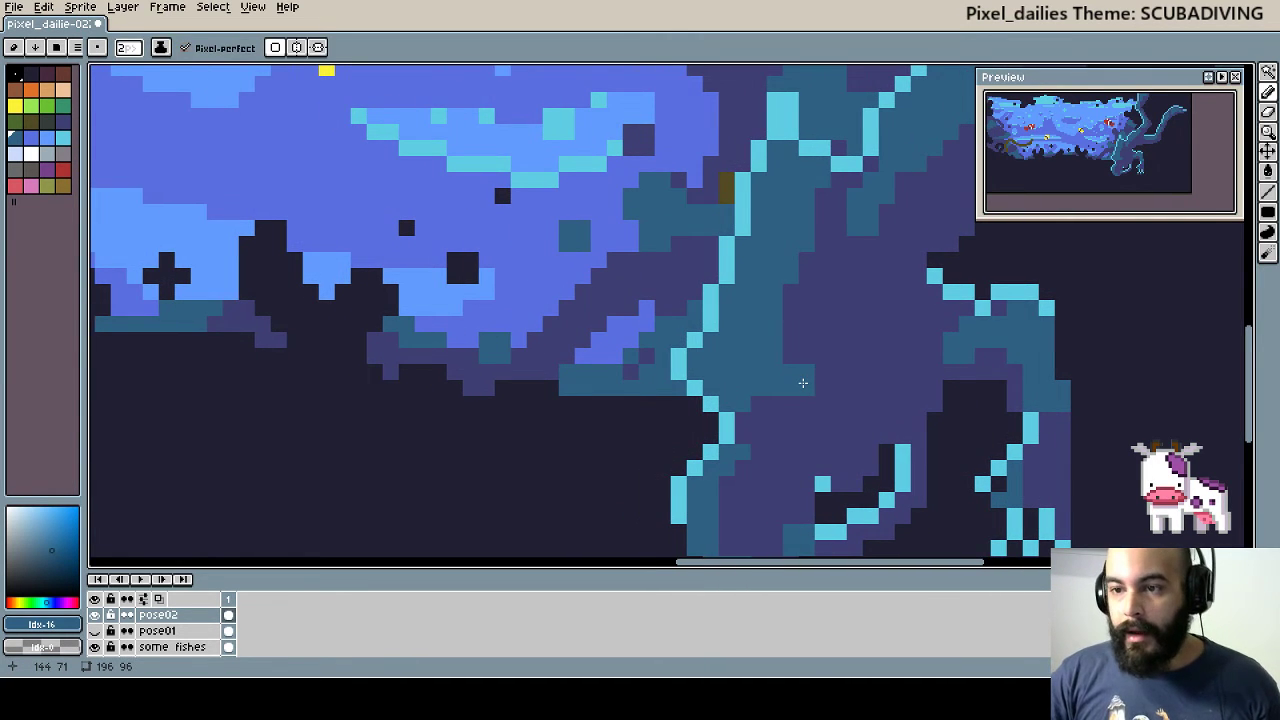
scroll(802, 381, "down", 1)
scroll(815, 360, "down", 1)
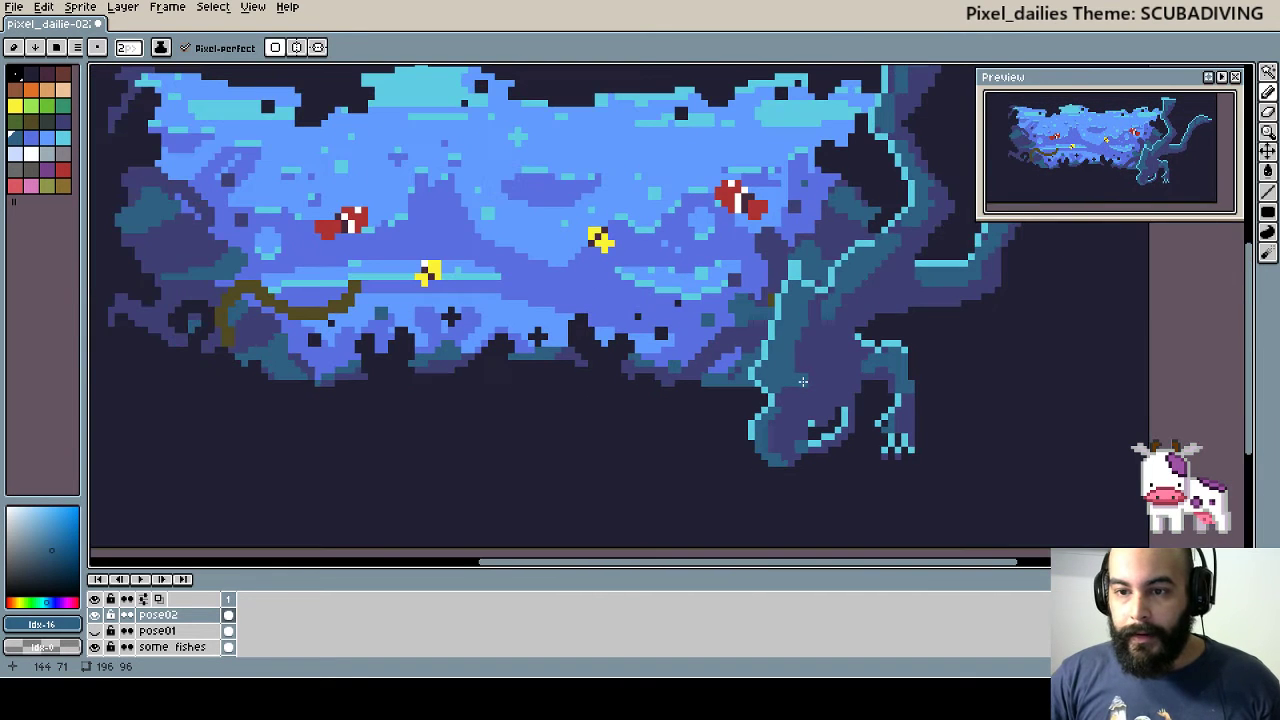
scroll(828, 340, "down", 1)
scroll(840, 318, "down", 1)
mouse_move(840, 318)
left_mouse_down()
mouse_move(770, 393)
mouse_move(830, 388)
left_mouse_up()
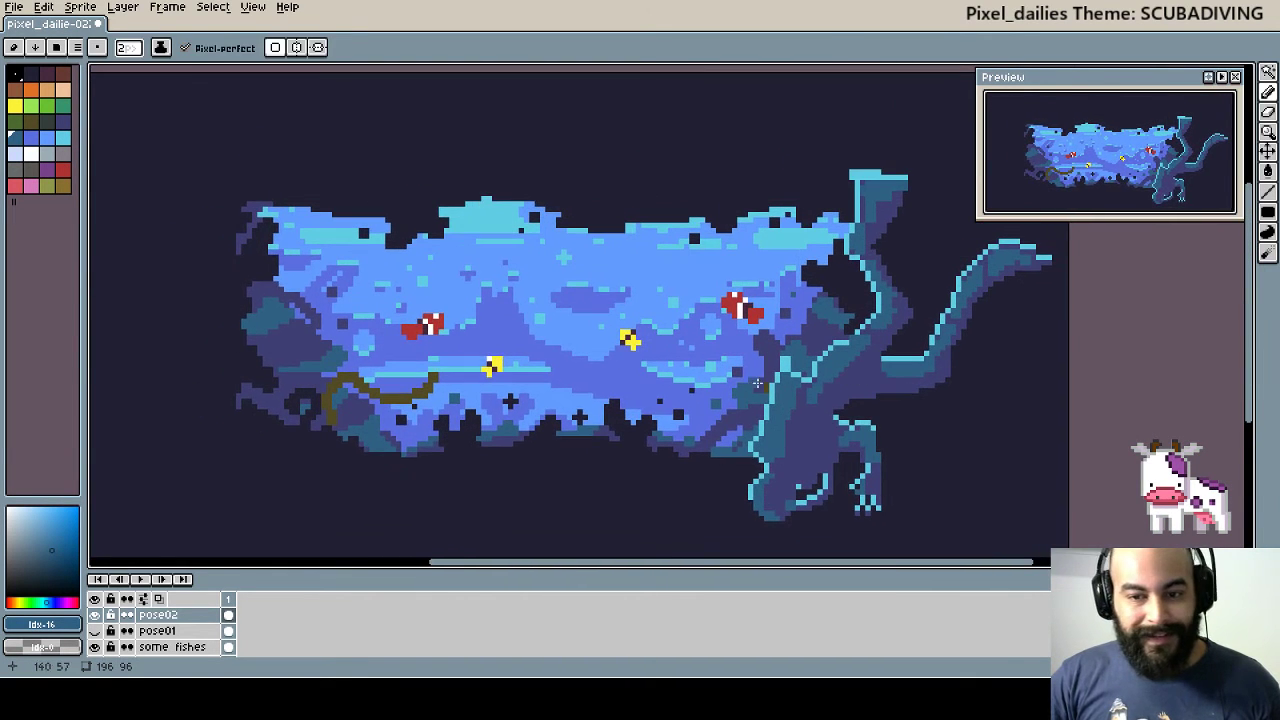
- Bucket-fill the dragon's body, neck and head with dark palette colour 14
left_click(48, 122)
key("g")
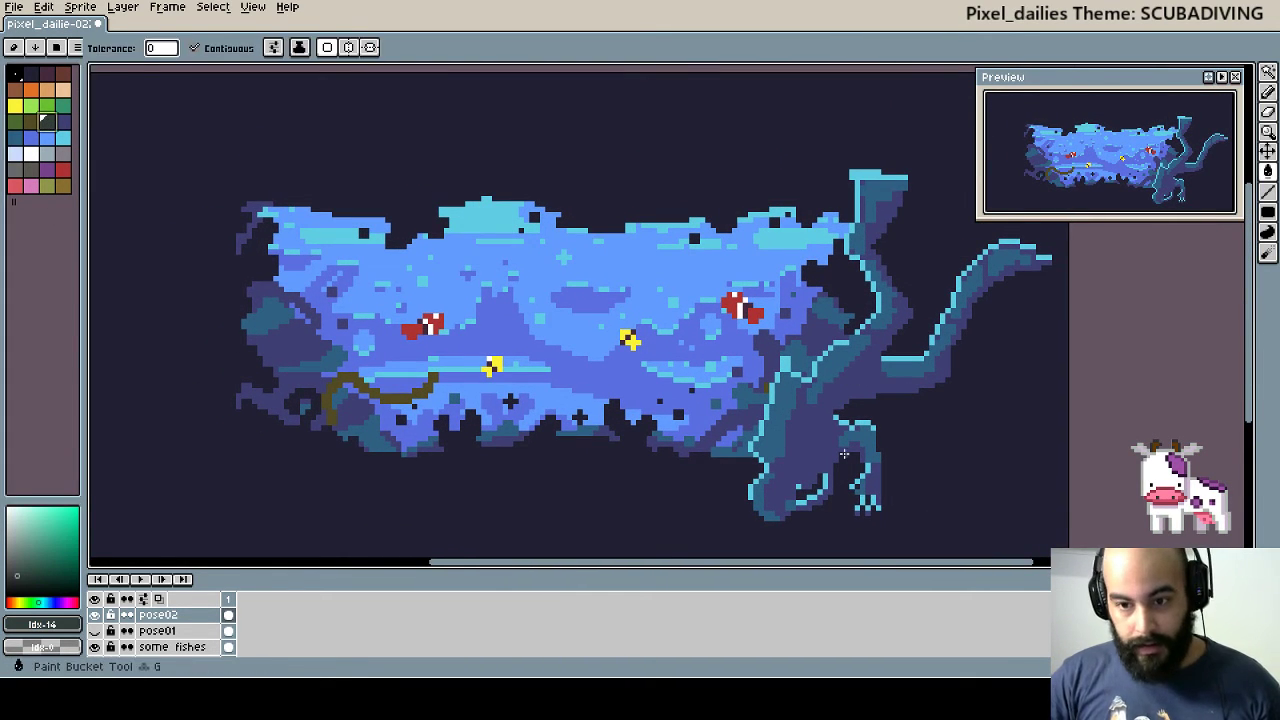
left_click(815, 435)
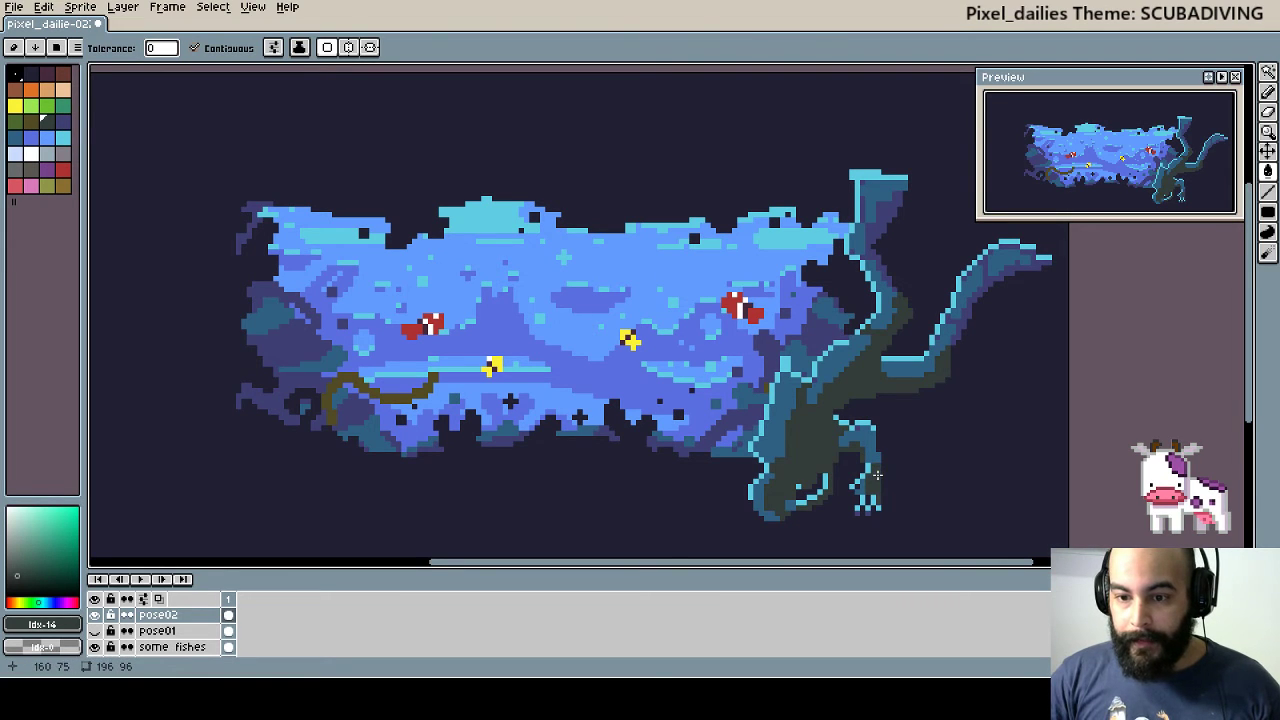
left_click(965, 318)
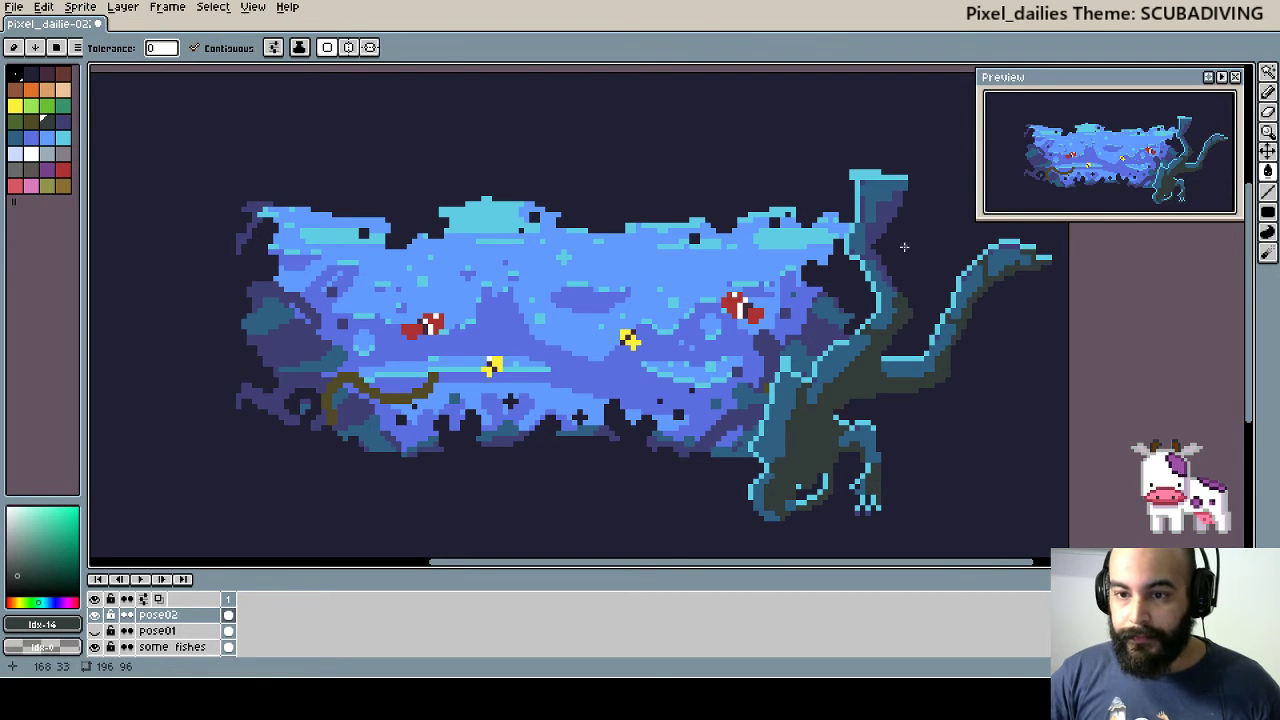
left_click(876, 229)
scroll(895, 248, "up", 1)
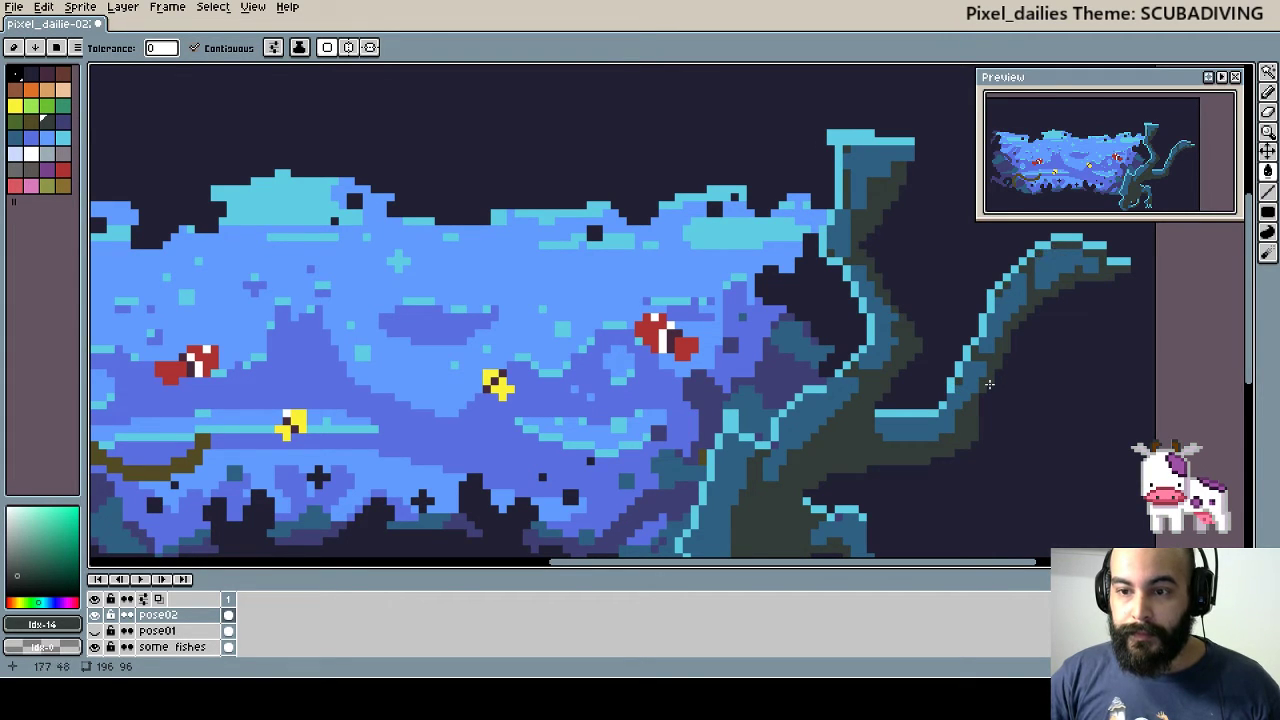
scroll(989, 383, "down", 3)
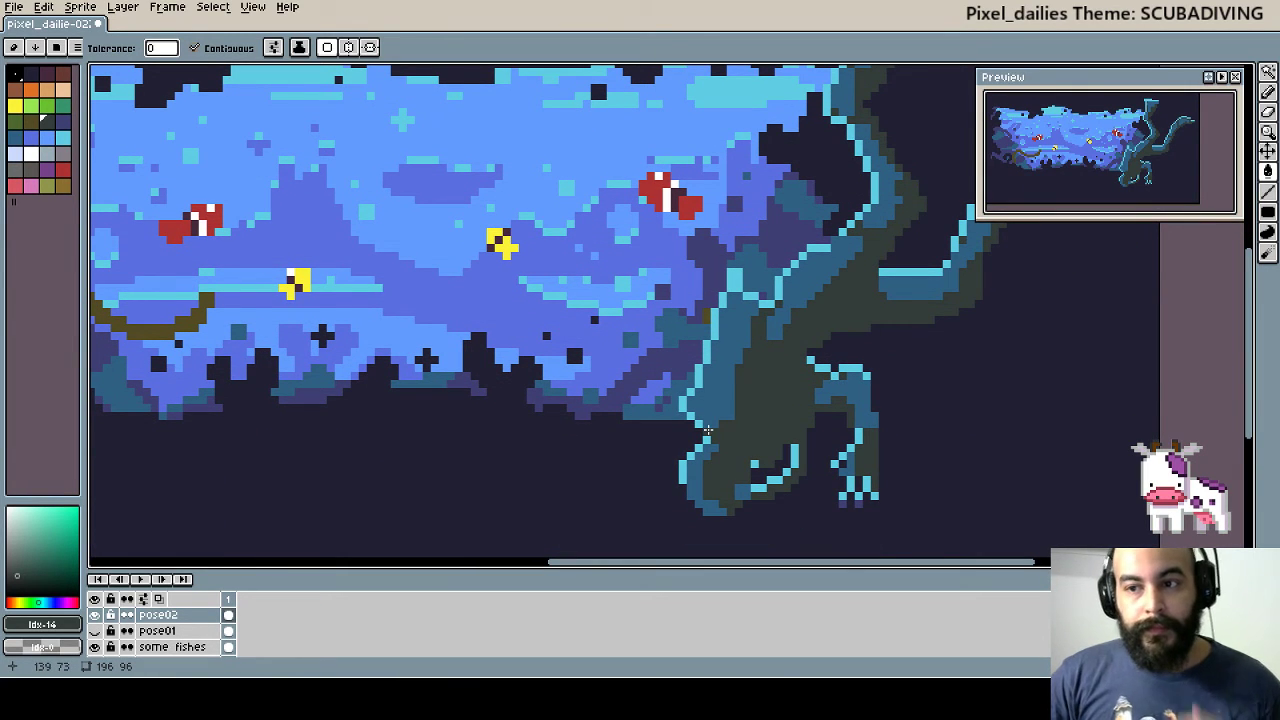
- Fill the dragon's front strip, legs and arm with palette blue 17, undoing the whole-body fill
left_click(32, 140)
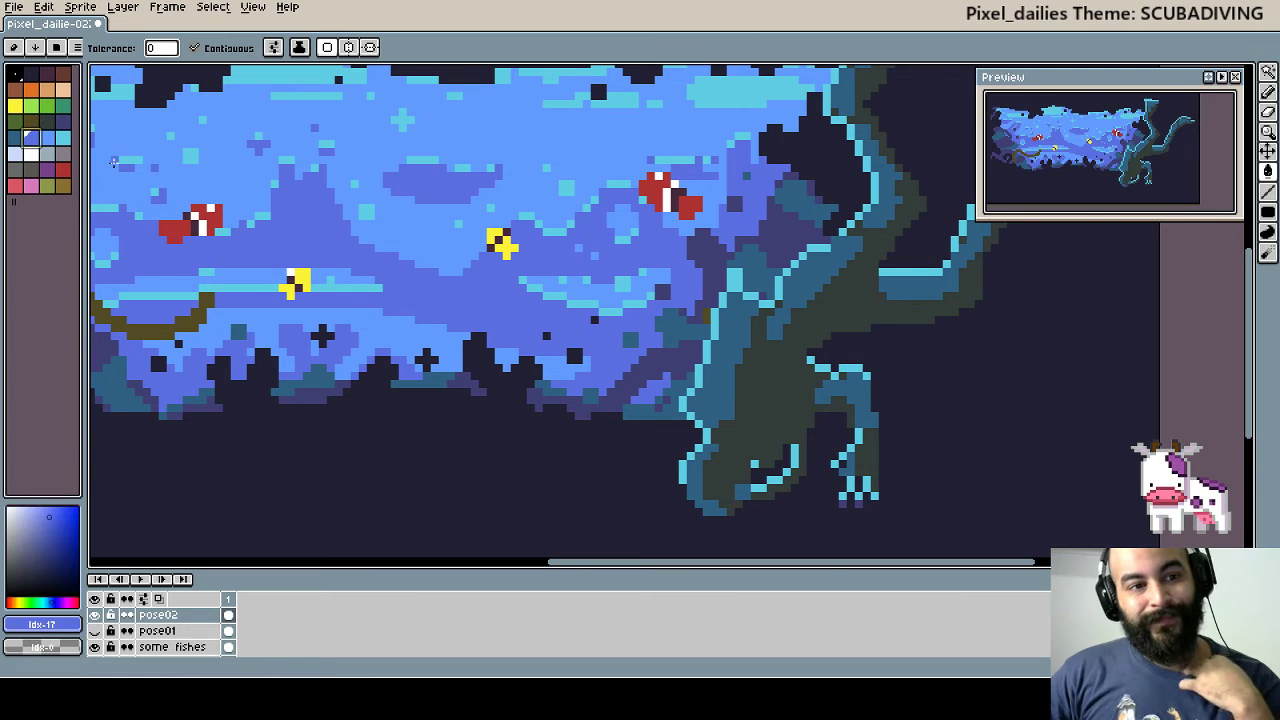
left_click(743, 381)
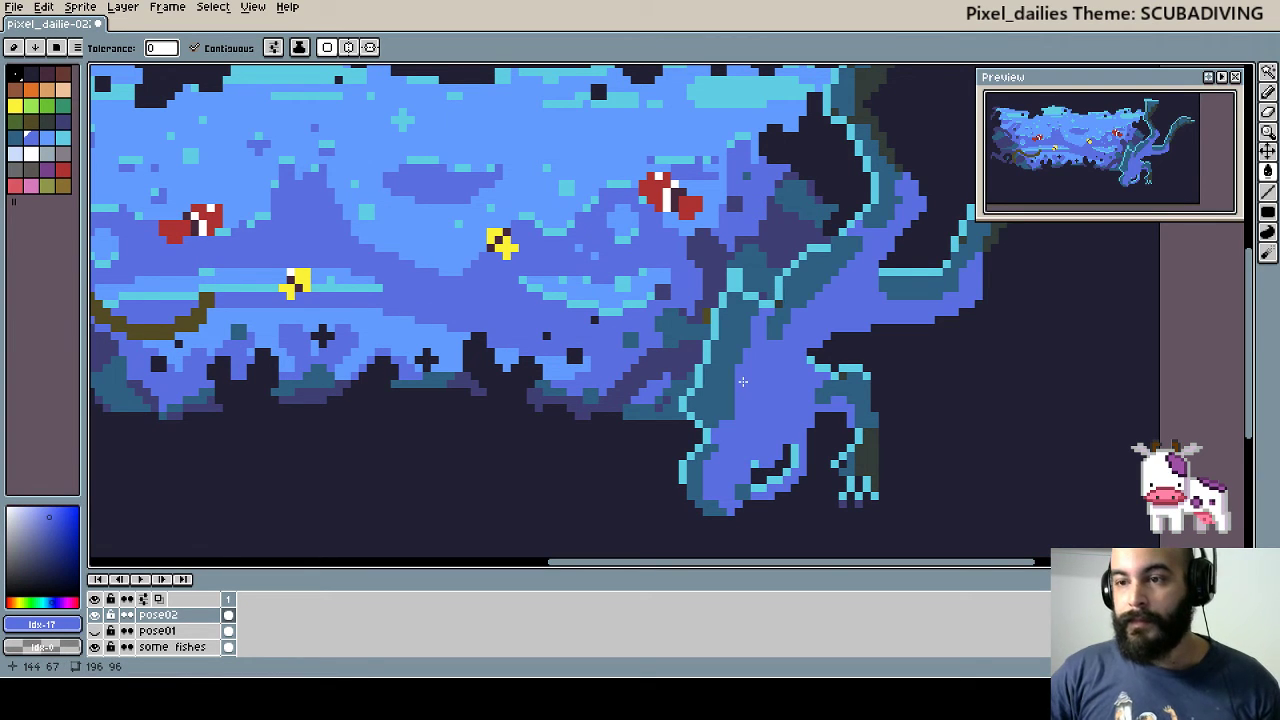
key("ctrl+z")
left_click(716, 383)
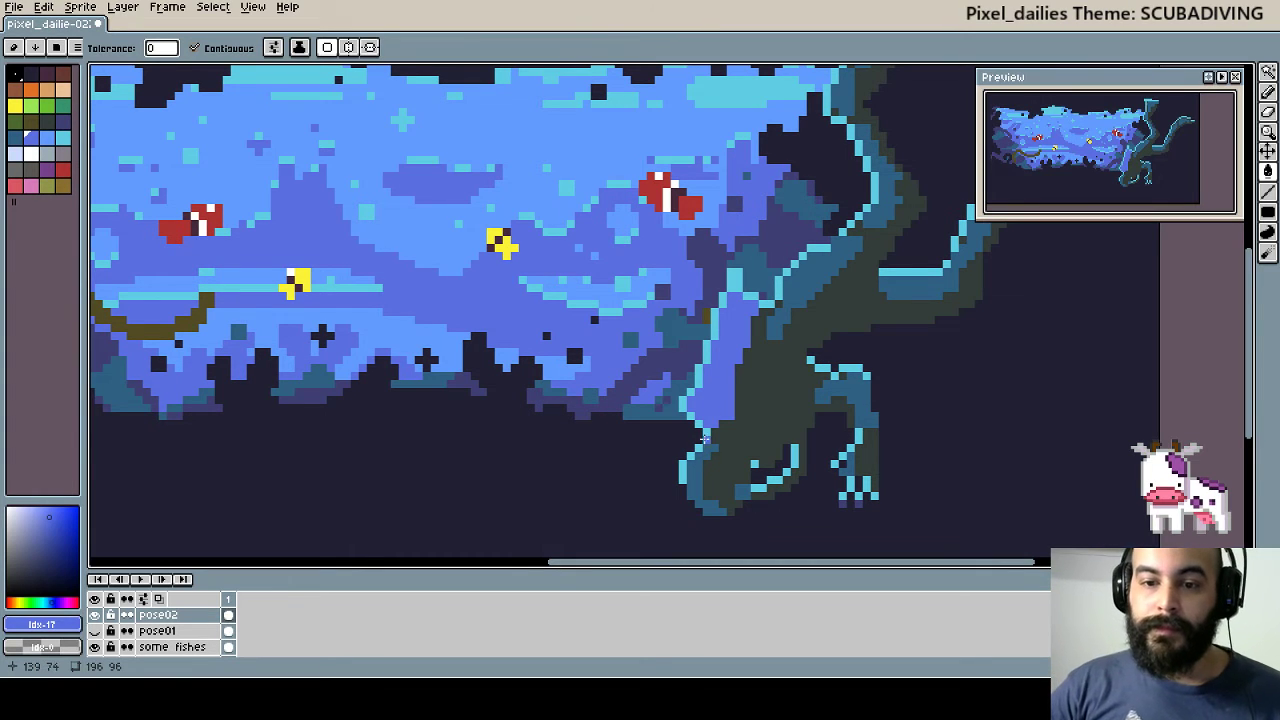
left_click(694, 468)
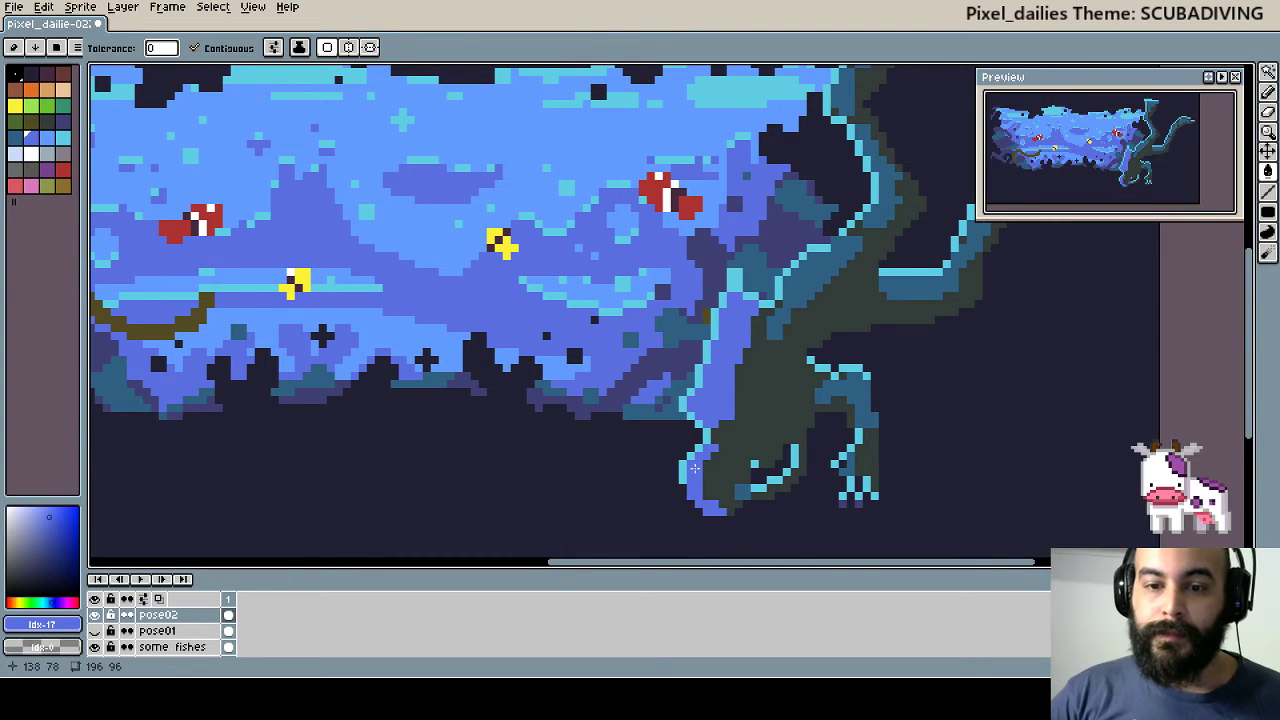
left_click(850, 398)
left_click(801, 296)
- Fill the neck interior, neck top and two dark-teal neck sections blue
left_click(881, 212)
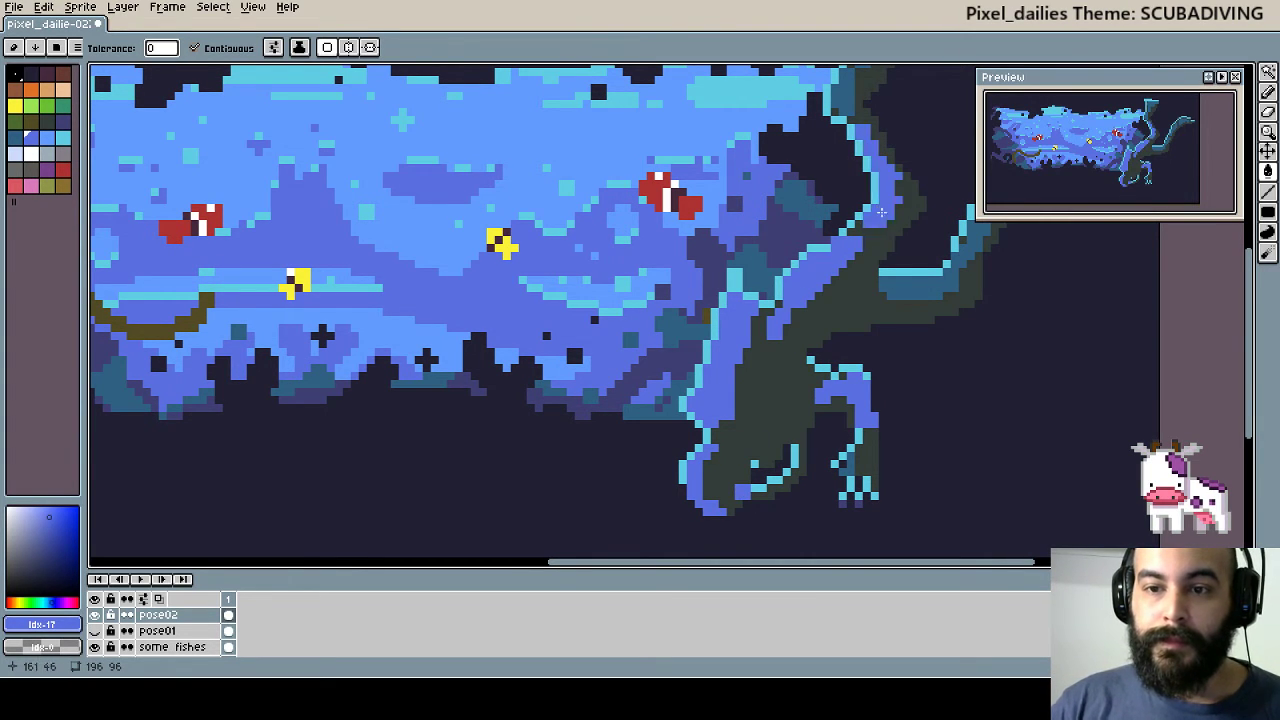
left_click_drag(914, 286, 888, 411)
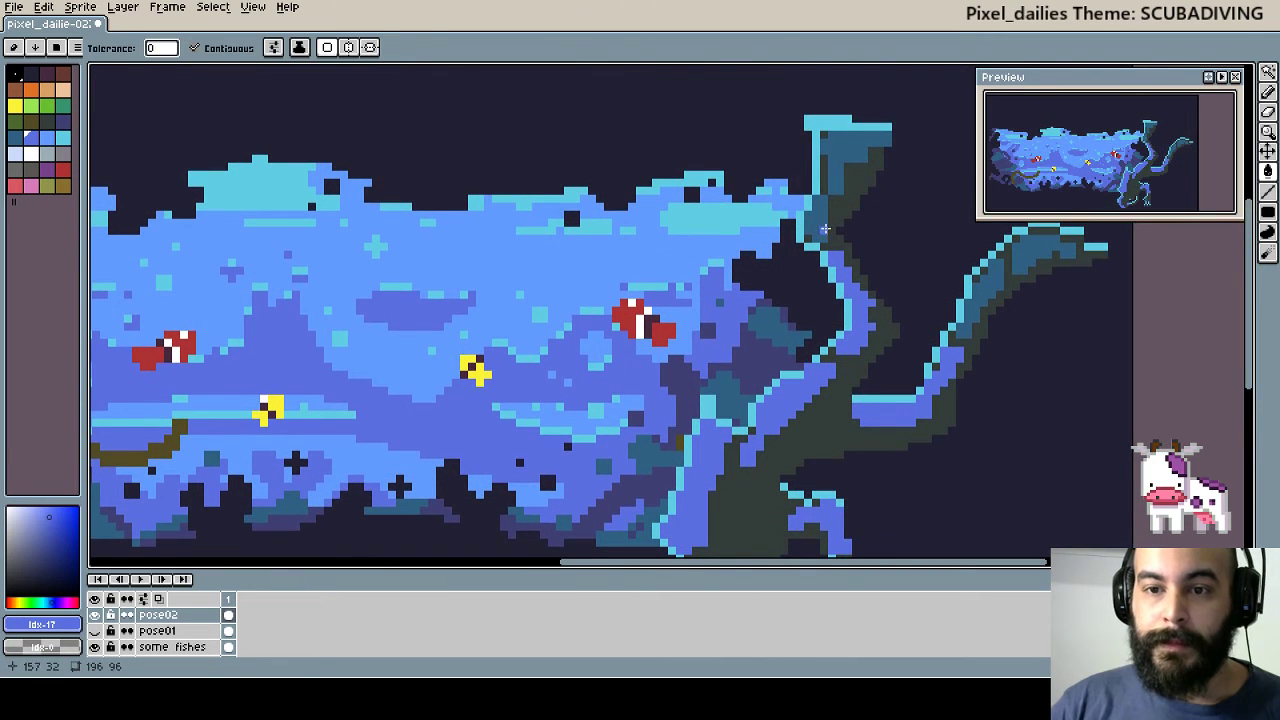
left_click(853, 143)
left_click_drag(891, 334, 646, 301)
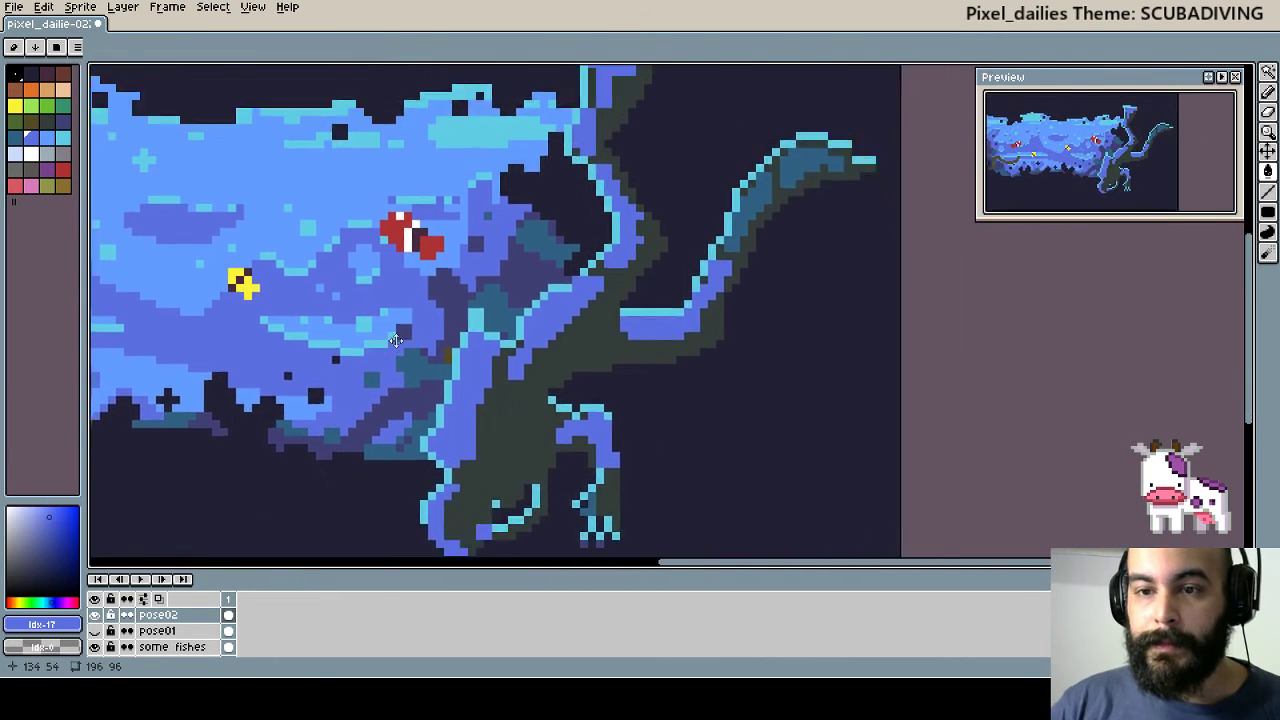
left_click(734, 262)
left_click(790, 219)
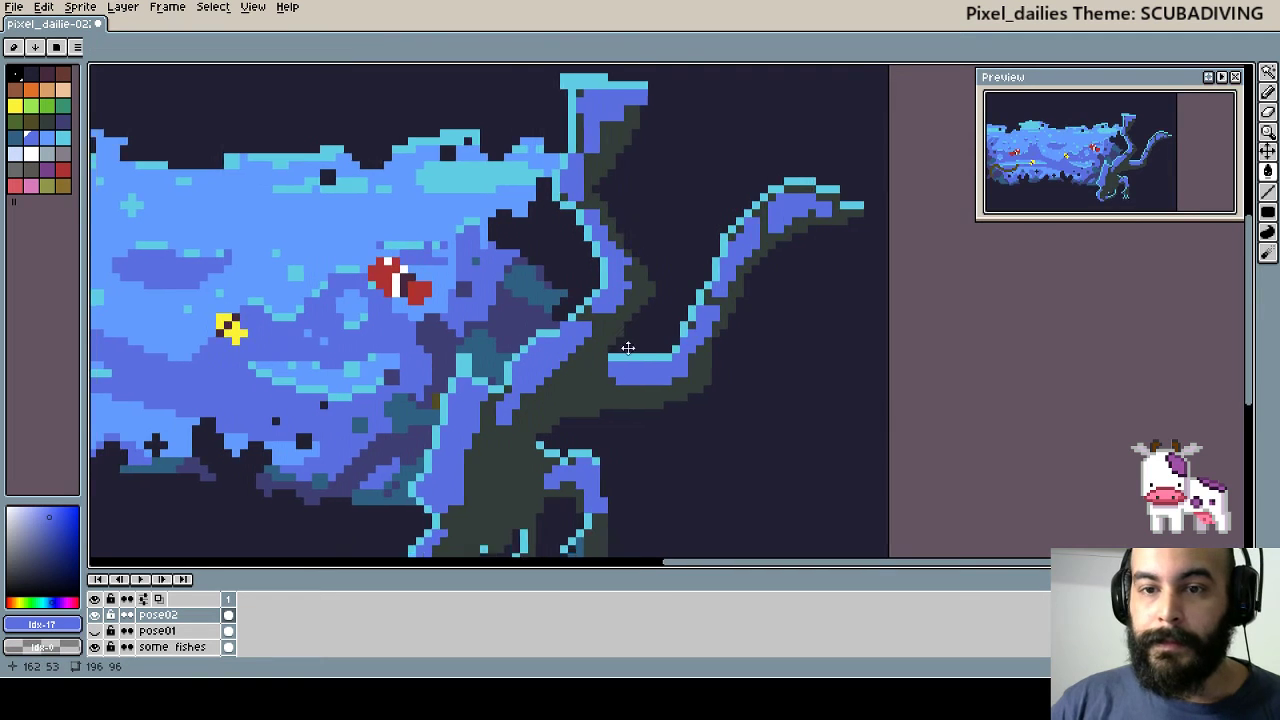
mouse_move(617, 369)
left_mouse_down()
mouse_move(702, 250)
mouse_move(782, 239)
left_mouse_up()
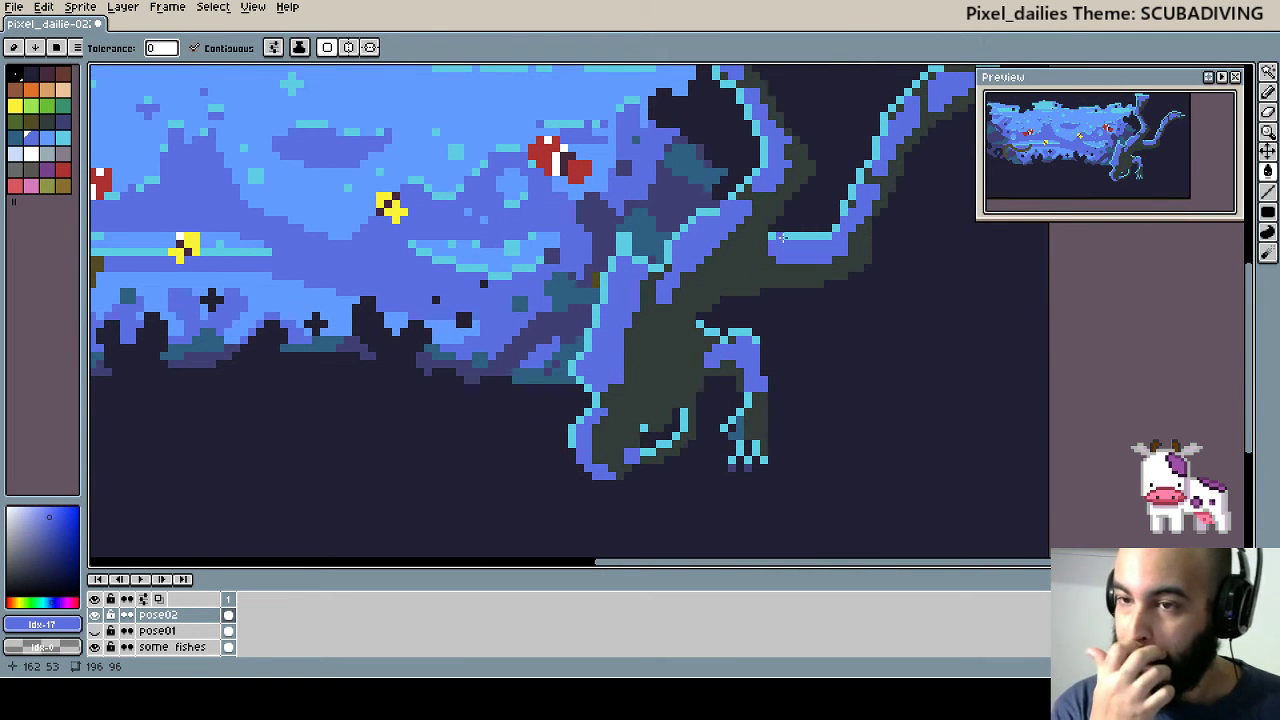
scroll(760, 405, "up", 2)
- Eyedrop the outline's bright cyan and add a single cyan highlight pixel on the body
key("i")
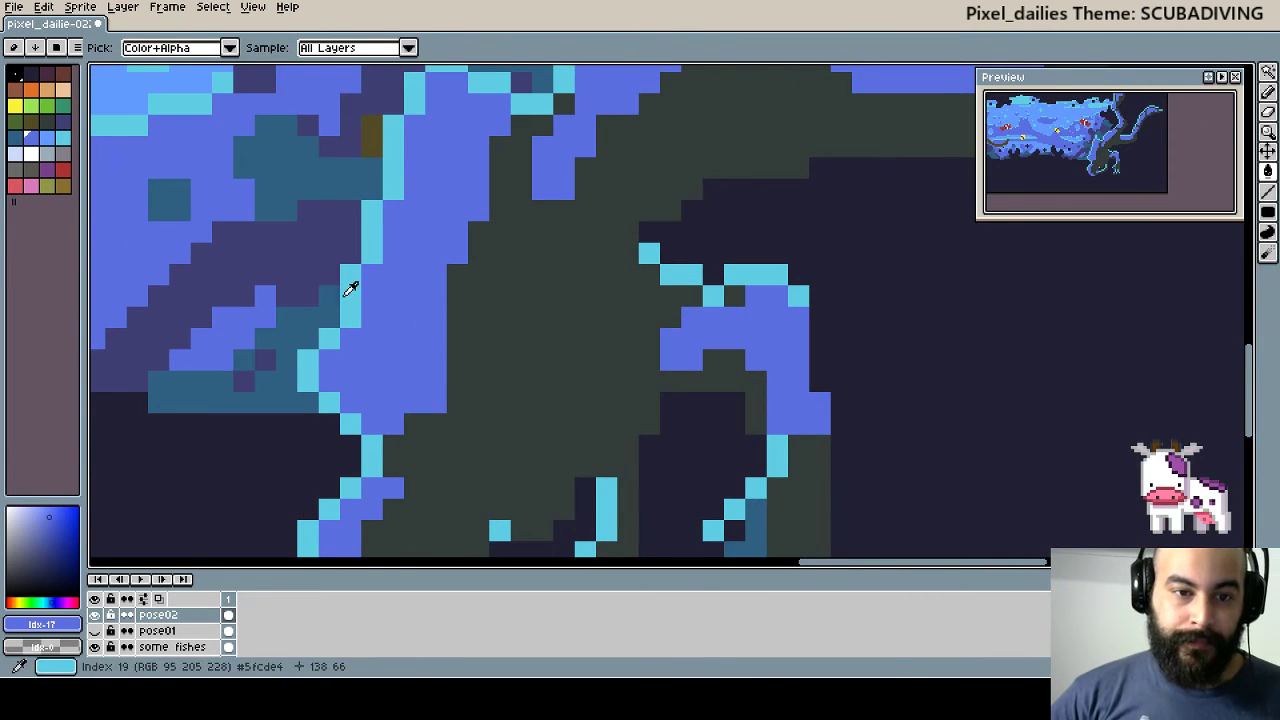
left_click(350, 288, "alt")
left_click_drag(380, 309, 691, 406)
left_click(677, 446)
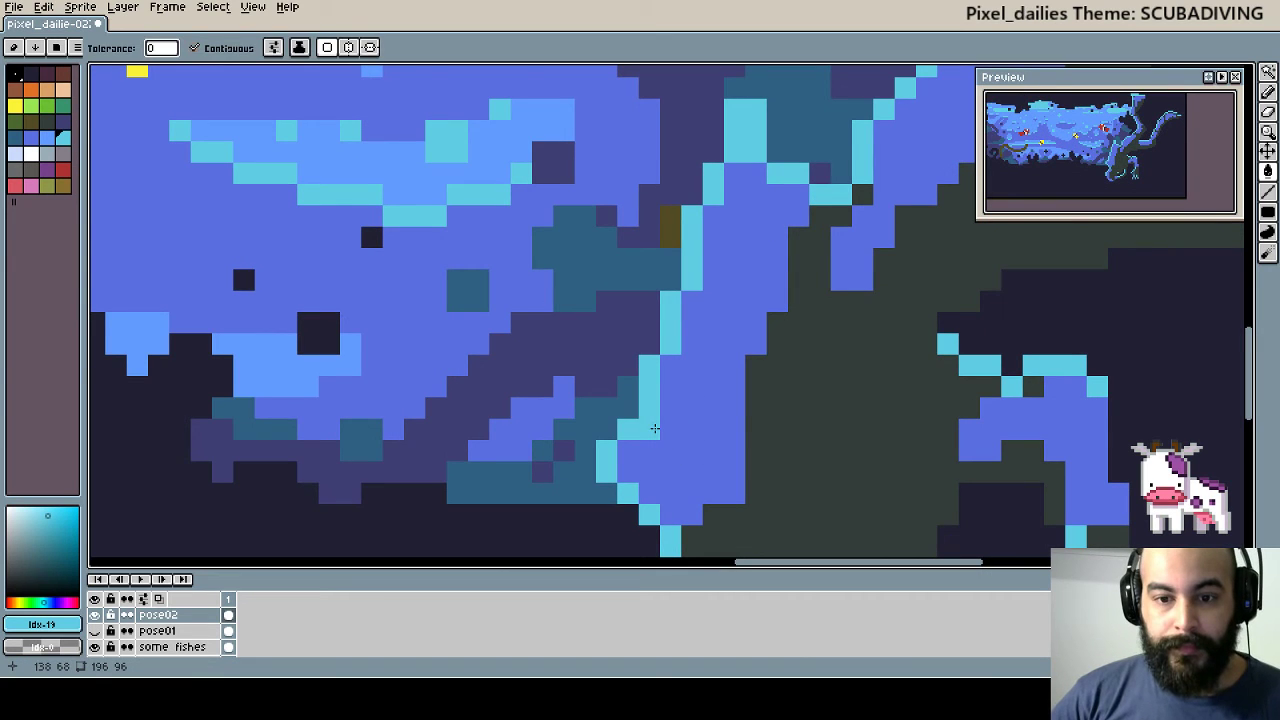
left_click(655, 454)
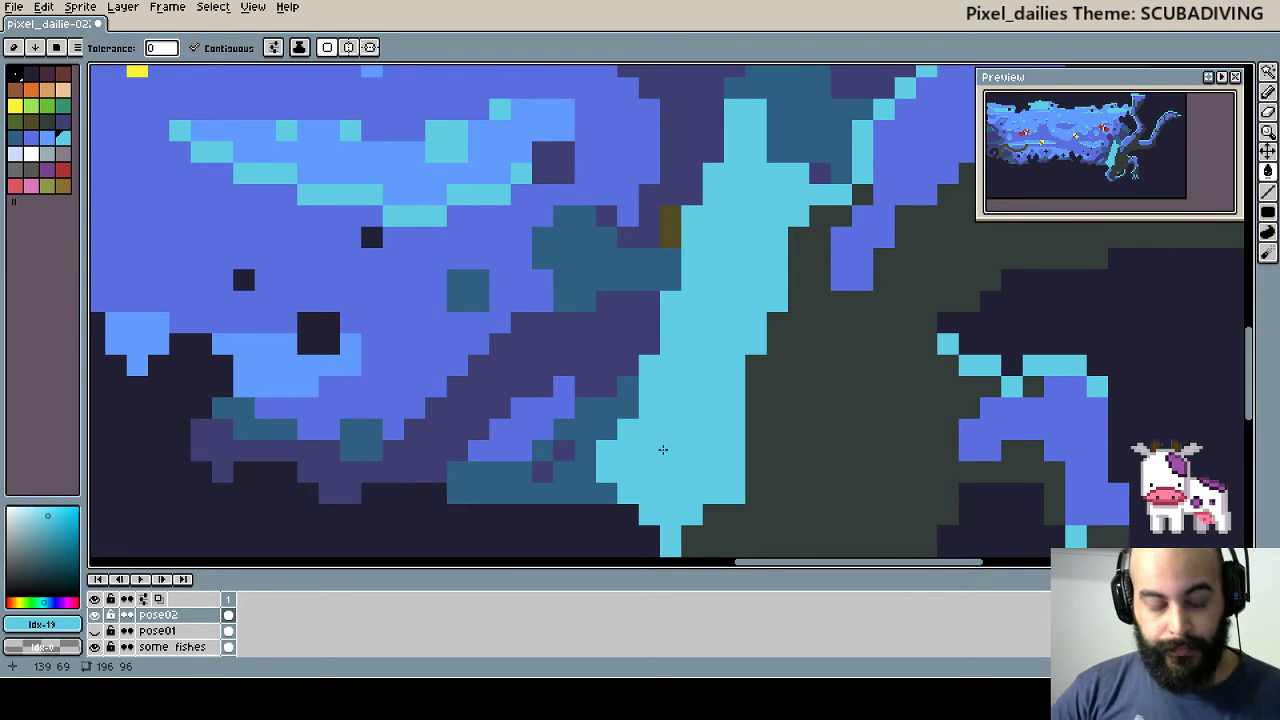
key("ctrl+z")
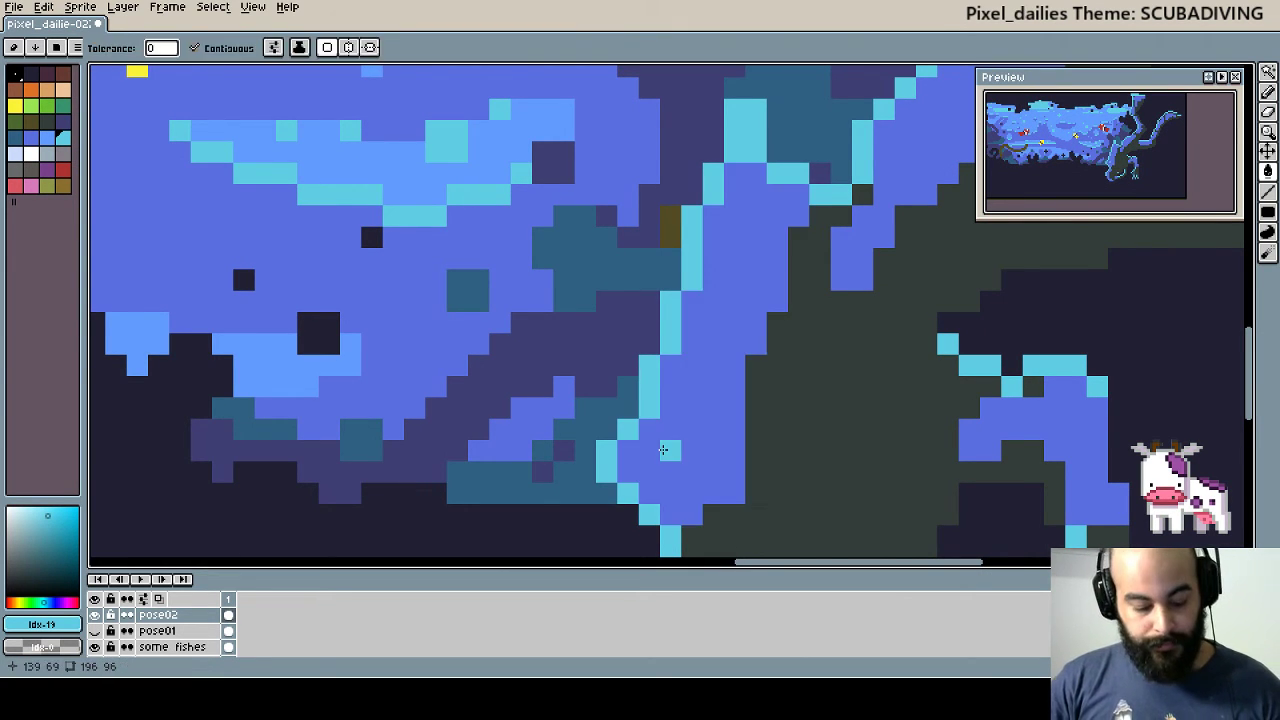
- Pencil cyan highlight pixels along the dragon's body, neck and arm edge
key("b")
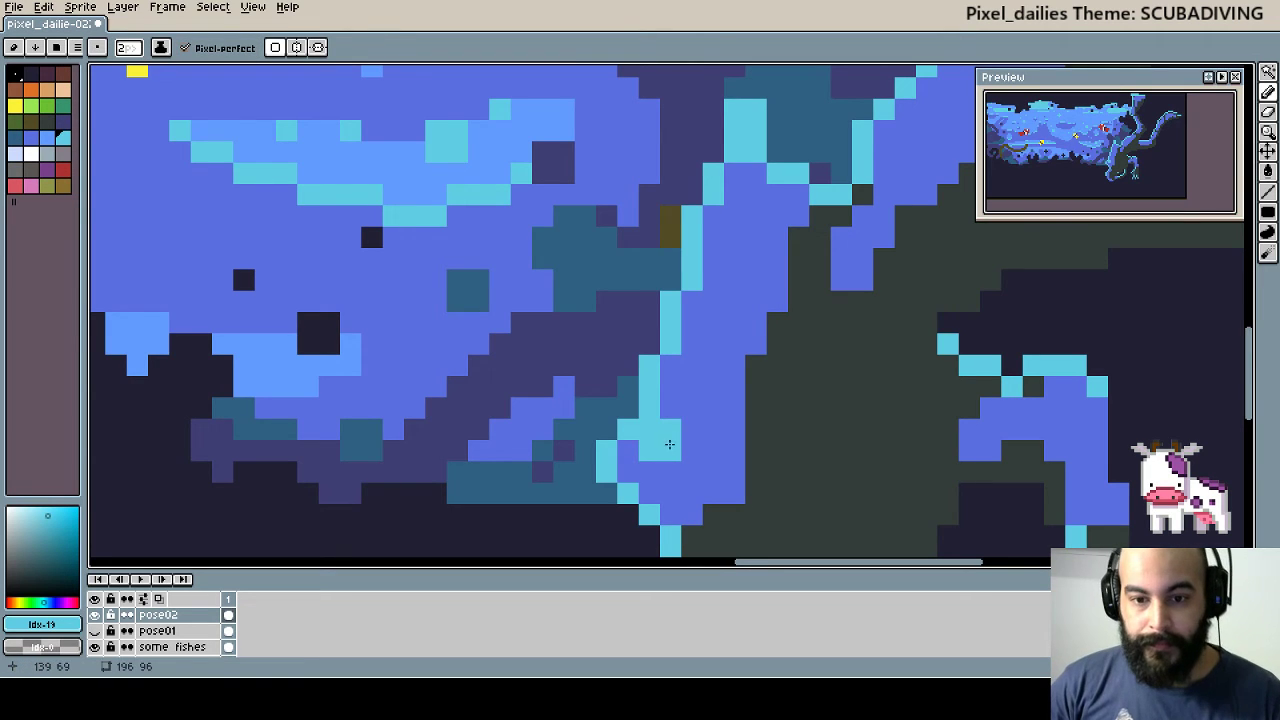
mouse_move(663, 450)
left_mouse_down()
mouse_move(630, 462)
mouse_move(676, 437)
mouse_move(746, 226)
mouse_move(729, 252)
left_mouse_up()
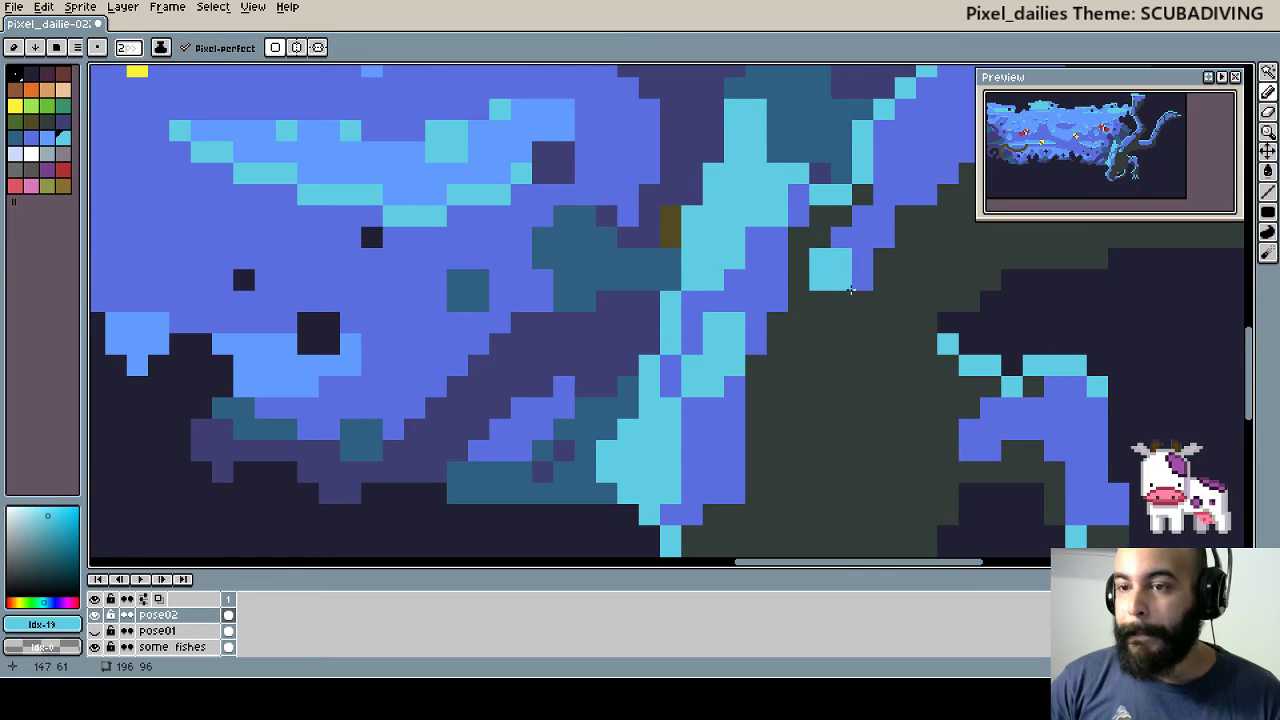
scroll(723, 357, "up", 3)
scroll(723, 357, "right", 5)
mouse_move(752, 246)
left_mouse_down()
mouse_move(760, 215)
mouse_move(841, 164)
mouse_move(900, 171)
left_mouse_up()
scroll(691, 329, "up", 3)
scroll(691, 329, "right", 3)
mouse_move(691, 329)
left_mouse_down()
mouse_move(643, 343)
mouse_move(670, 343)
mouse_move(681, 304)
mouse_move(657, 241)
left_mouse_up()
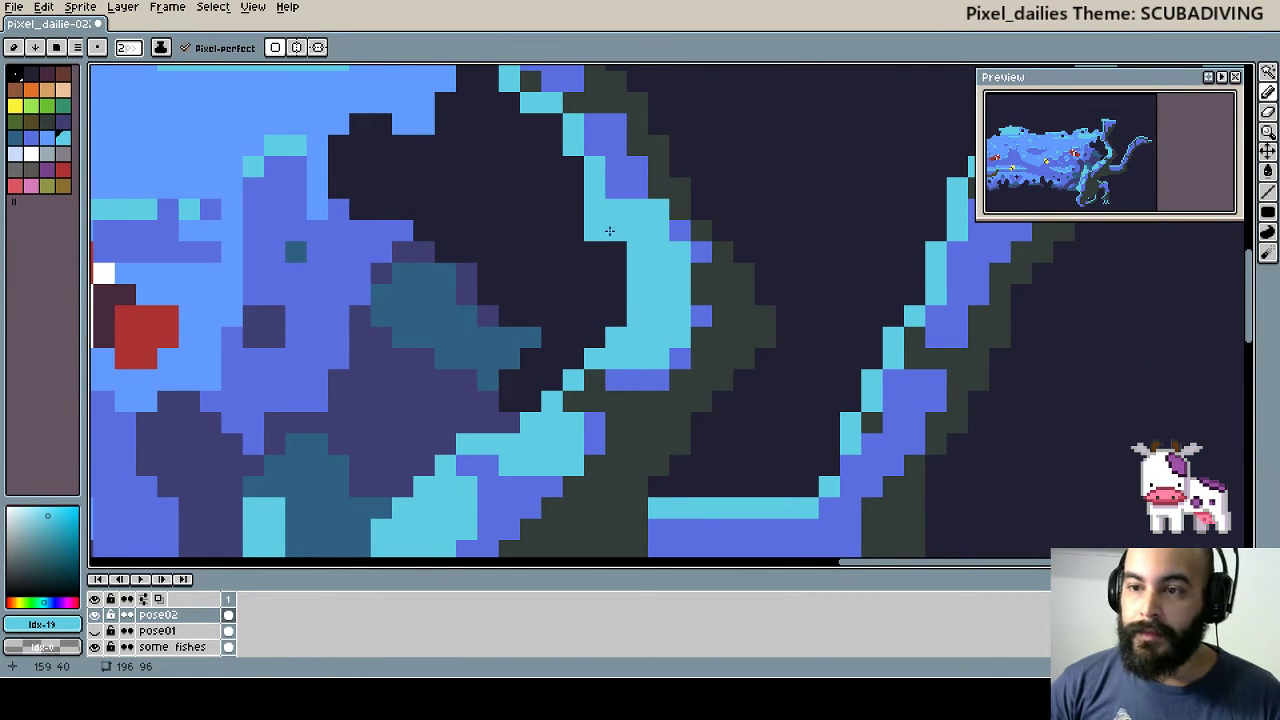
scroll(609, 231, "up", 3)
scroll(609, 231, "left", 1)
left_click_drag(634, 330, 664, 236)
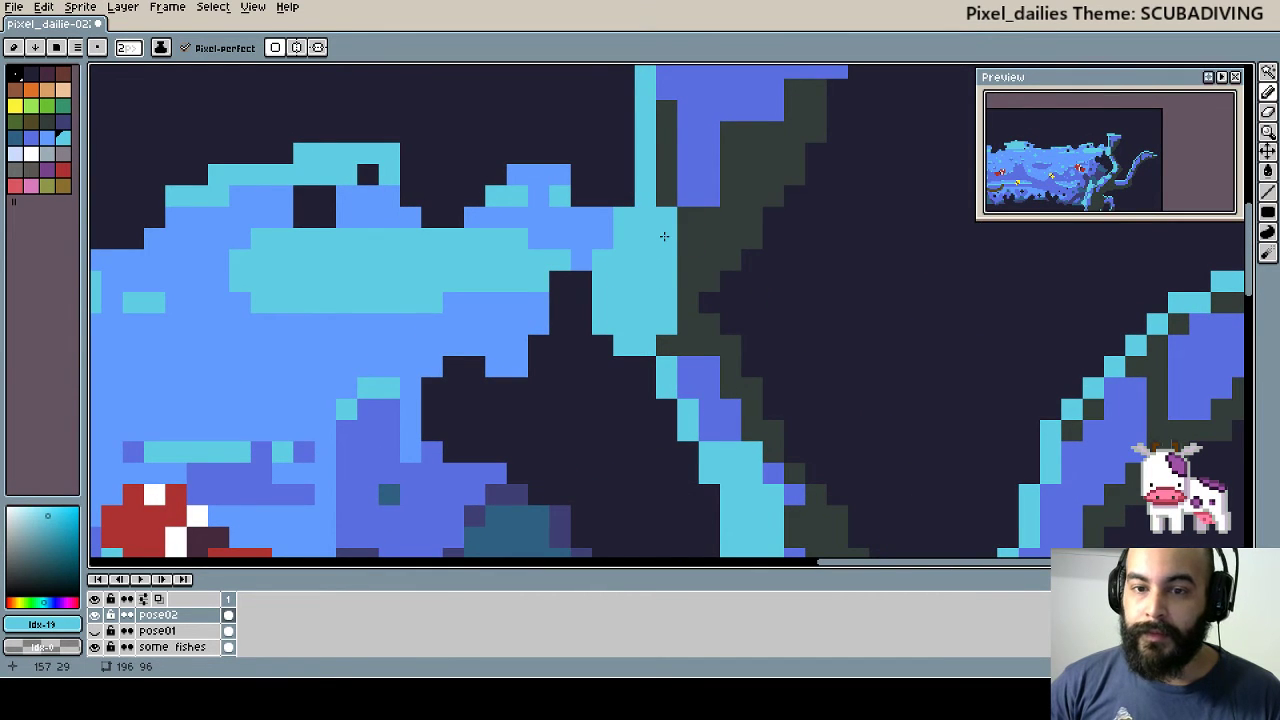
scroll(720, 400, "up", 5)
scroll(720, 400, "right", 1)
left_click_drag(637, 380, 724, 268)
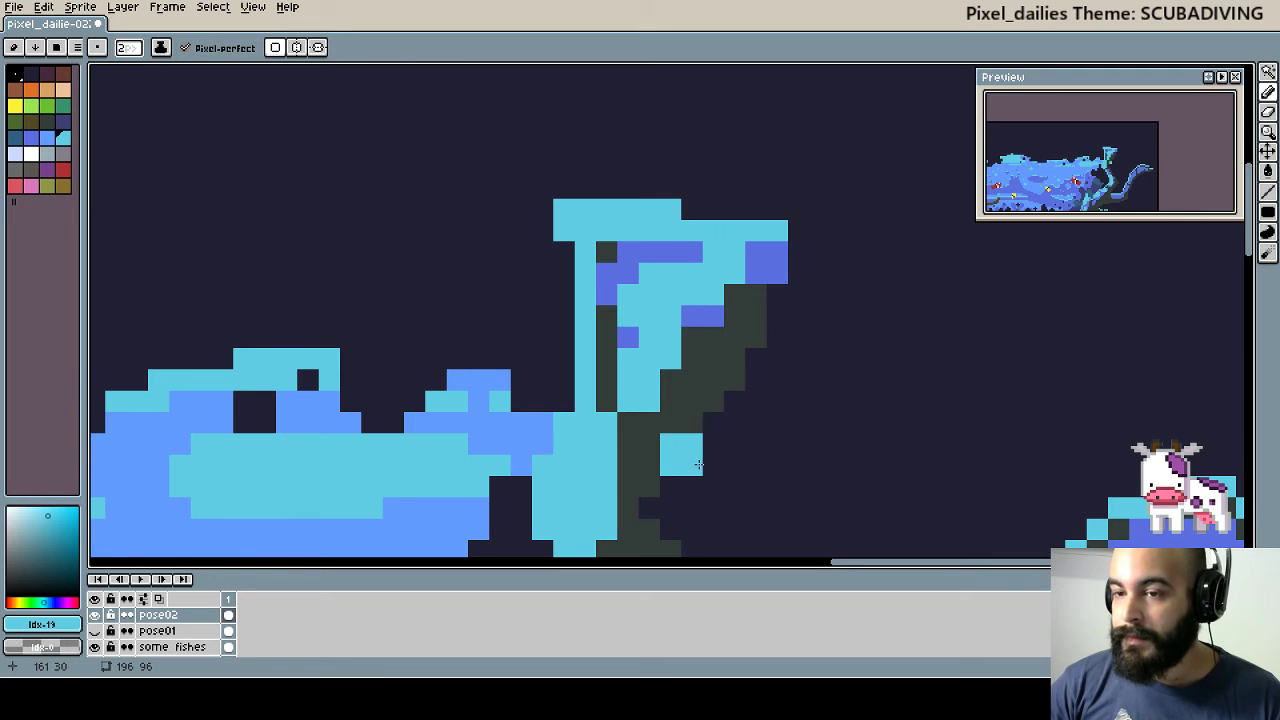
- Undo the stray cyan strokes and repaint highlights on the arm
left_click_drag(683, 483, 686, 286)
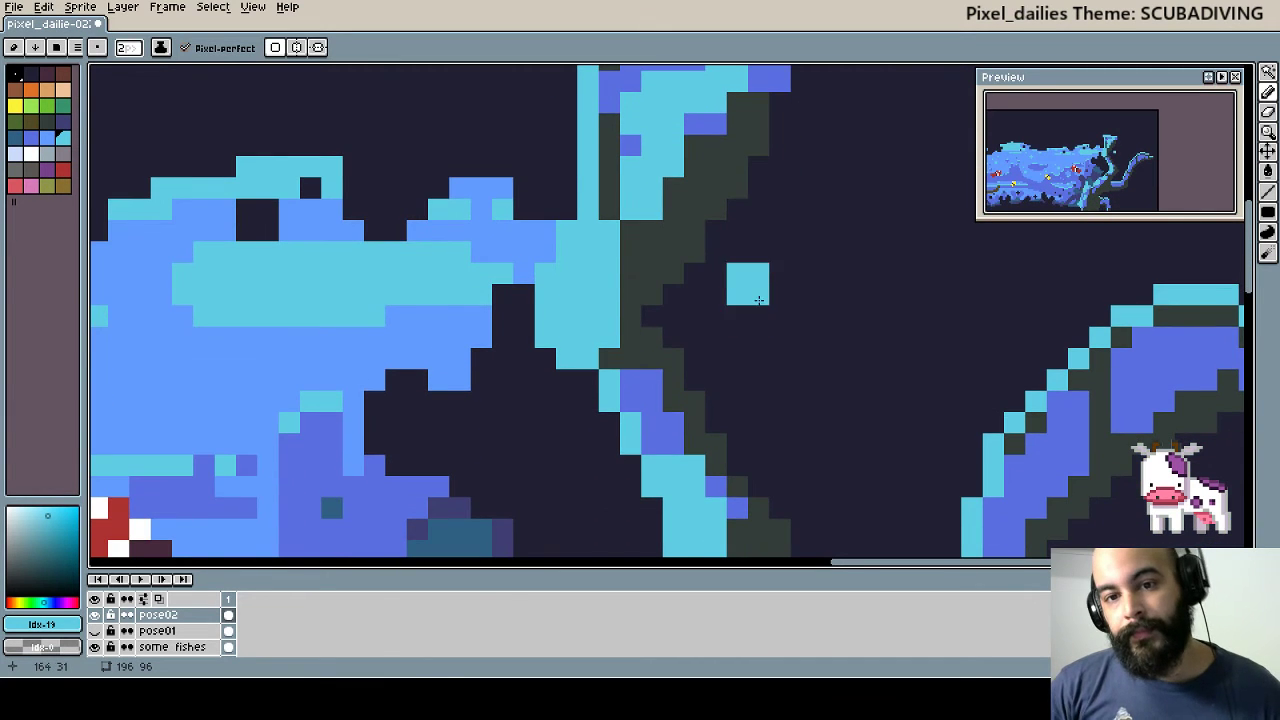
key("v")
key("ctrl+z")
scroll(740, 254, "up", 5)
key("b")
mouse_move(600, 335)
left_mouse_down()
mouse_move(640, 270)
mouse_move(692, 265)
left_mouse_up()
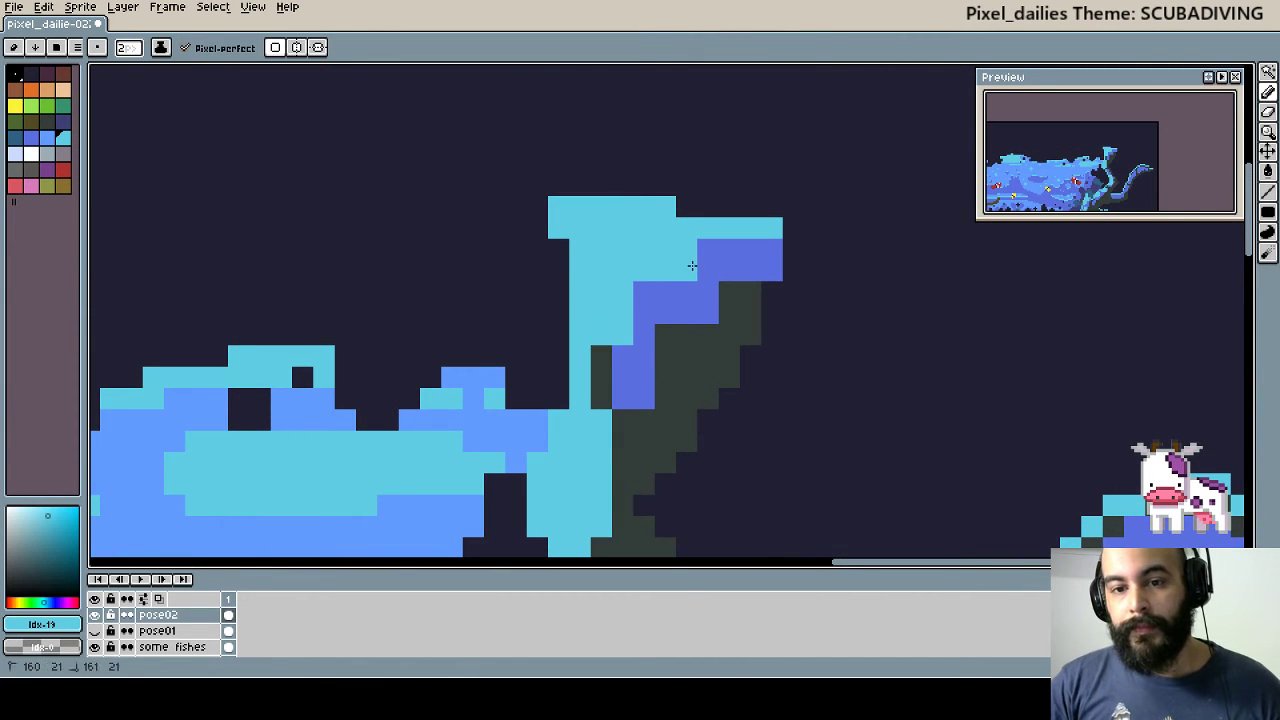
left_click(644, 361)
scroll(680, 277, "down", 5)
scroll(680, 277, "right", 5)
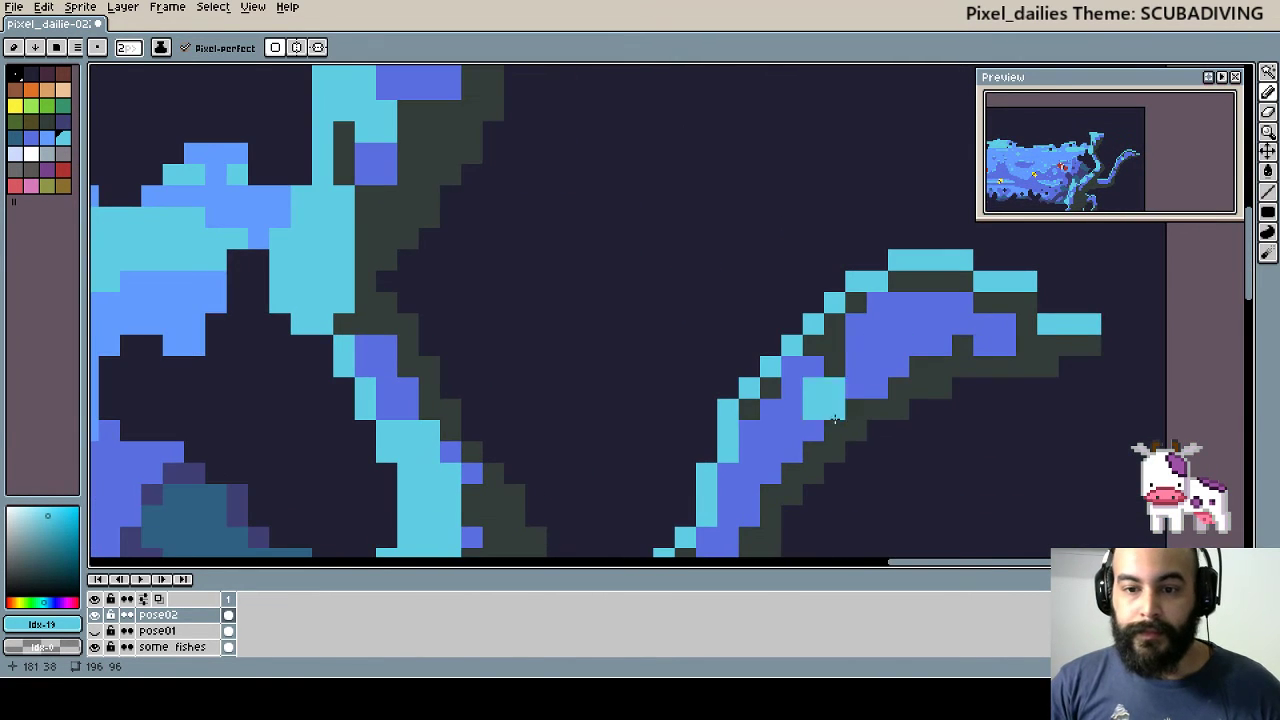
- Paint cyan along the lower fin edge and touch up the diagonal edge
mouse_move(804, 413)
left_mouse_down()
mouse_move(831, 337)
mouse_move(943, 306)
mouse_move(917, 286)
mouse_move(989, 318)
mouse_move(1030, 300)
left_mouse_up()
mouse_move(855, 330)
left_mouse_down()
mouse_move(860, 366)
mouse_move(857, 320)
mouse_move(869, 314)
left_mouse_up()
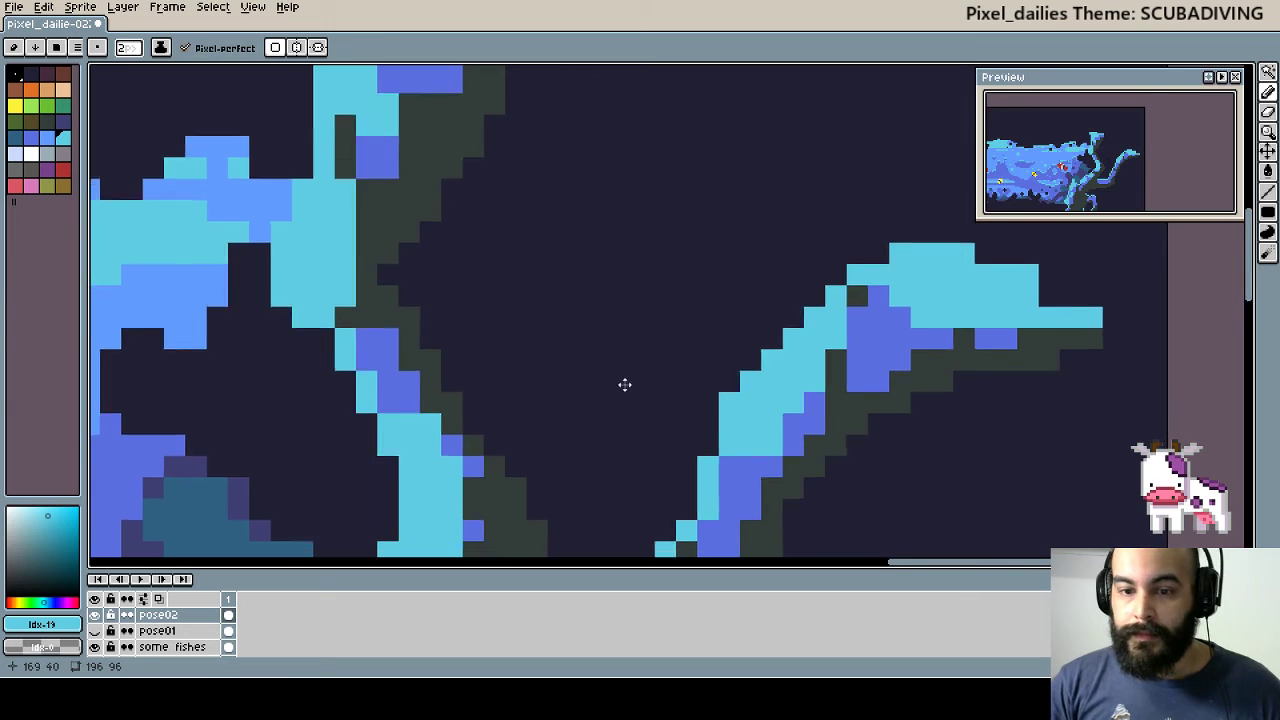
scroll(623, 383, "down", 5)
scroll(623, 383, "left", 2)
mouse_move(600, 400)
left_mouse_down()
mouse_move(740, 372)
mouse_move(830, 246)
left_mouse_up()
scroll(832, 255, "up", 5)
scroll(832, 255, "right", 4)
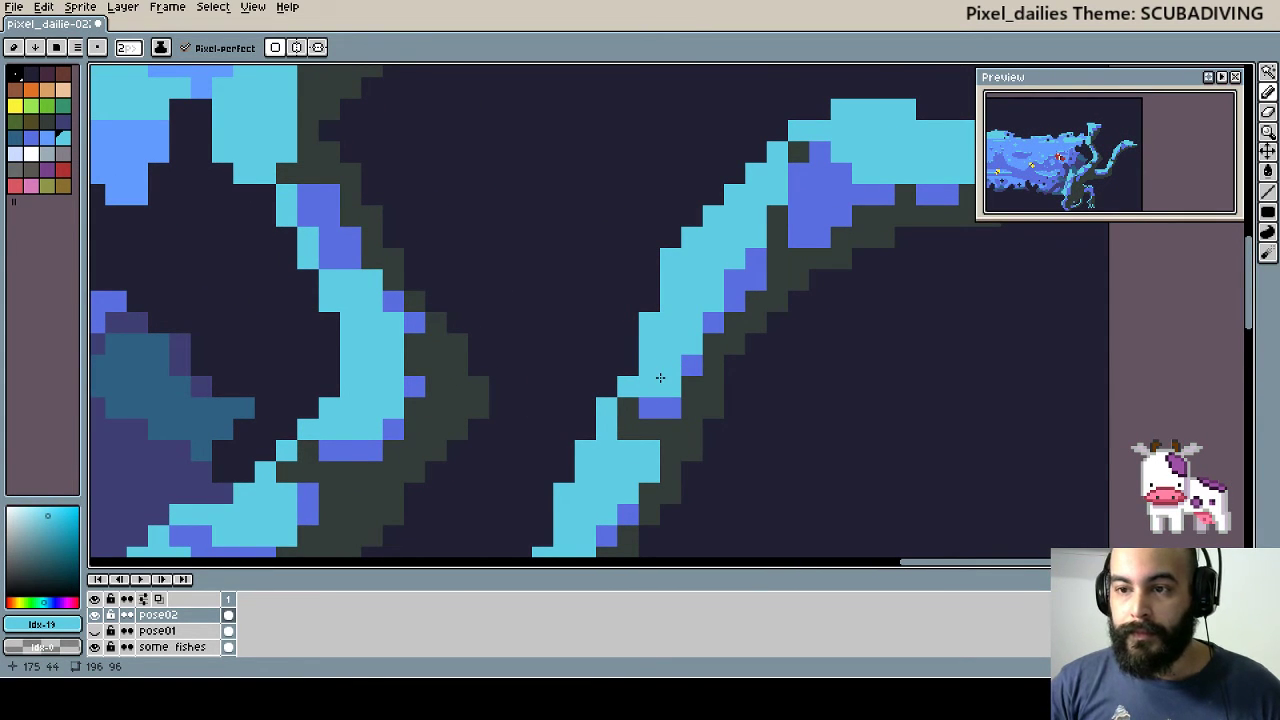
mouse_move(660, 377)
left_mouse_down()
mouse_move(748, 289)
mouse_move(817, 164)
left_mouse_up()
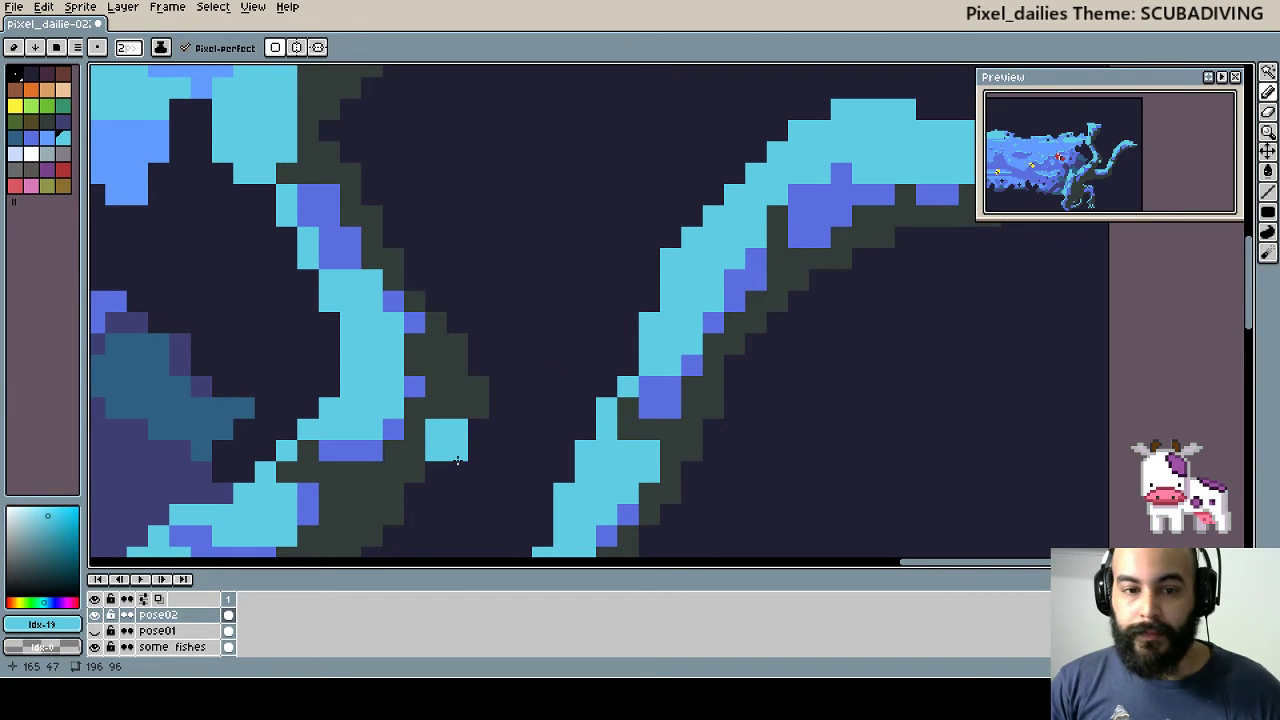
scroll(449, 443, "down", 3)
scroll(563, 127, "down", 5)
scroll(563, 127, "left", 3)
scroll(563, 127, "up", 1)
- Zoom out and scroll to the water left of the dragon's lower claws
scroll(563, 127, "down", 3)
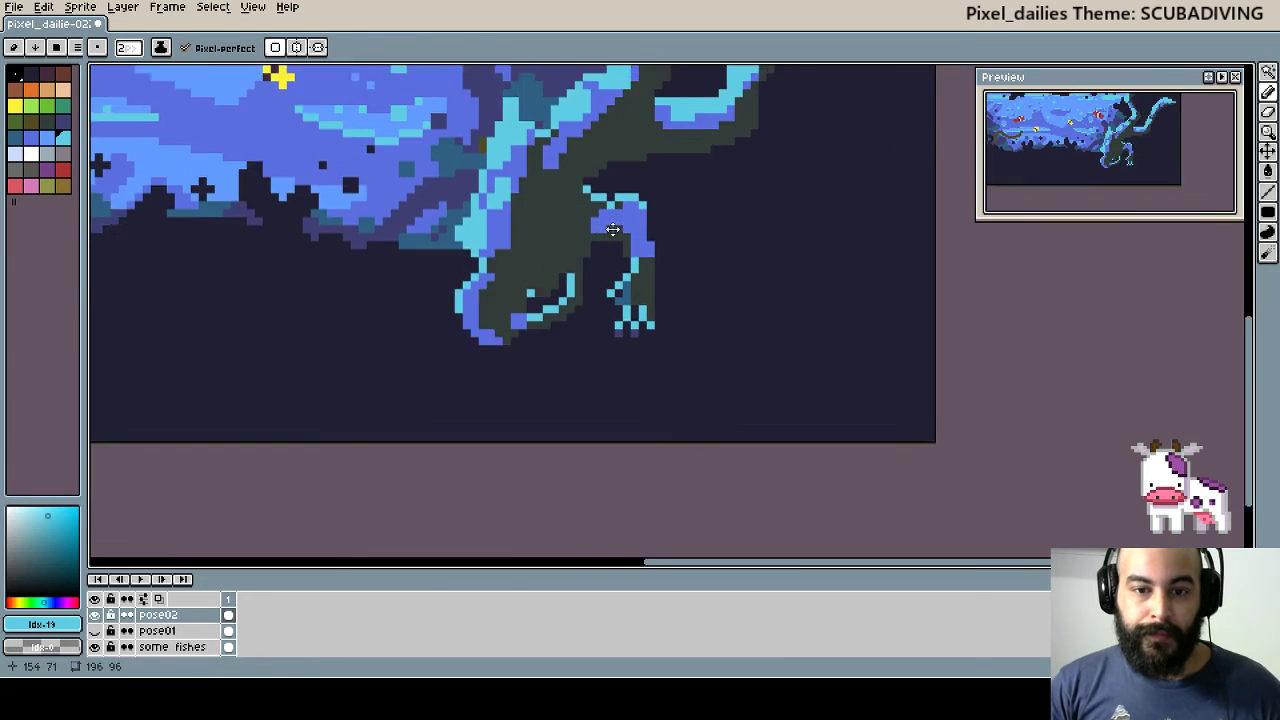
scroll(668, 160, "up", 2)
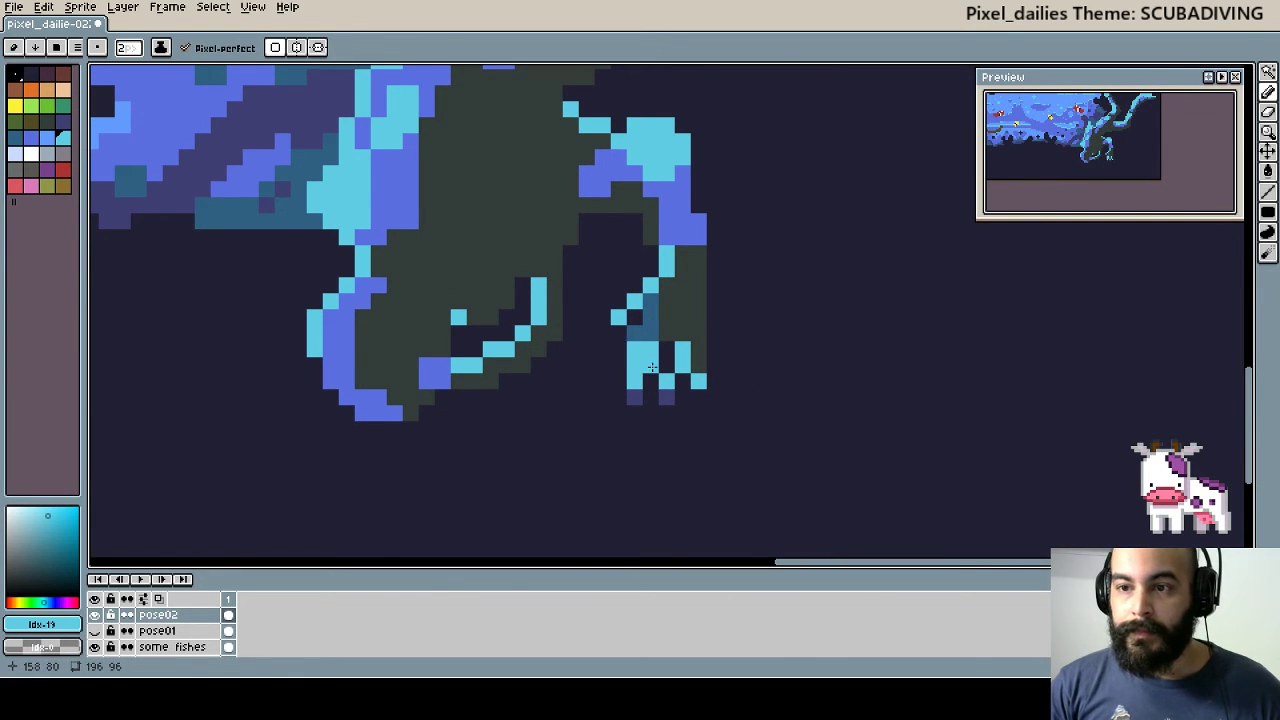
scroll(555, 355, "down", 1)
scroll(671, 386, "down", 1)
scroll(671, 386, "down", 2)
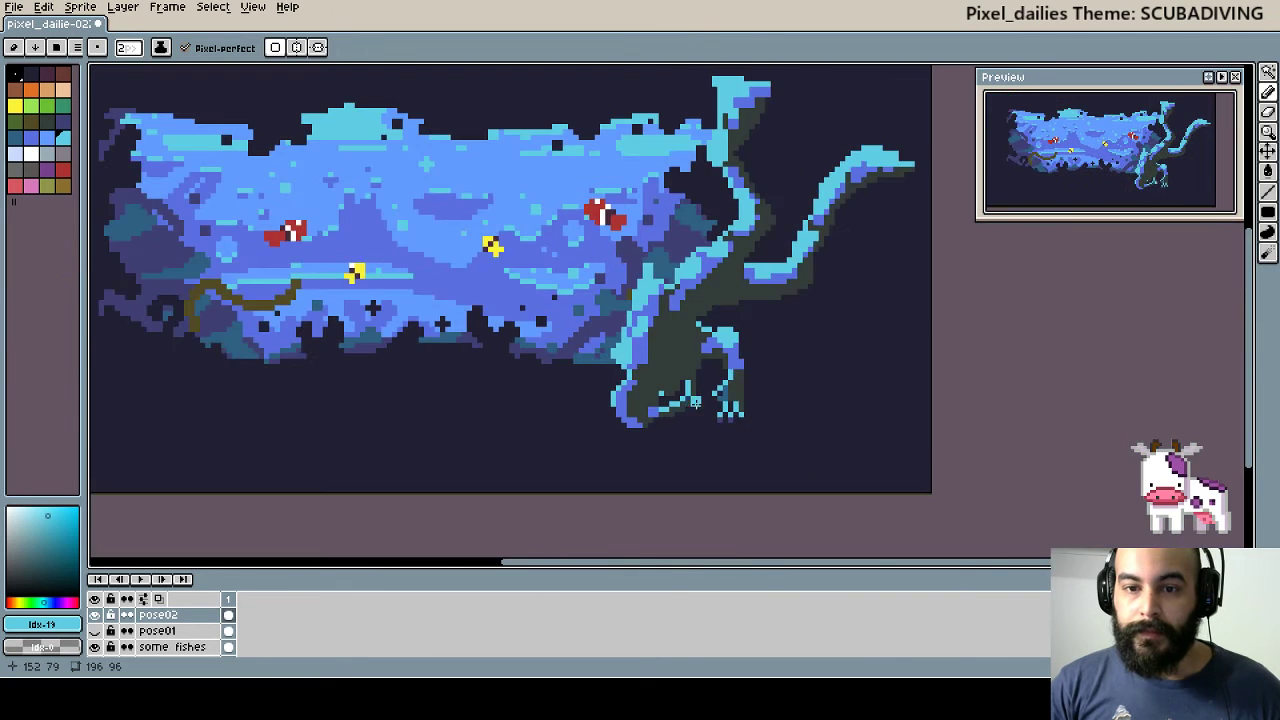
scroll(771, 431, "left", 3)
scroll(780, 433, "left", 2)
scroll(820, 436, "down", 1)
scroll(937, 443, "up", 1)
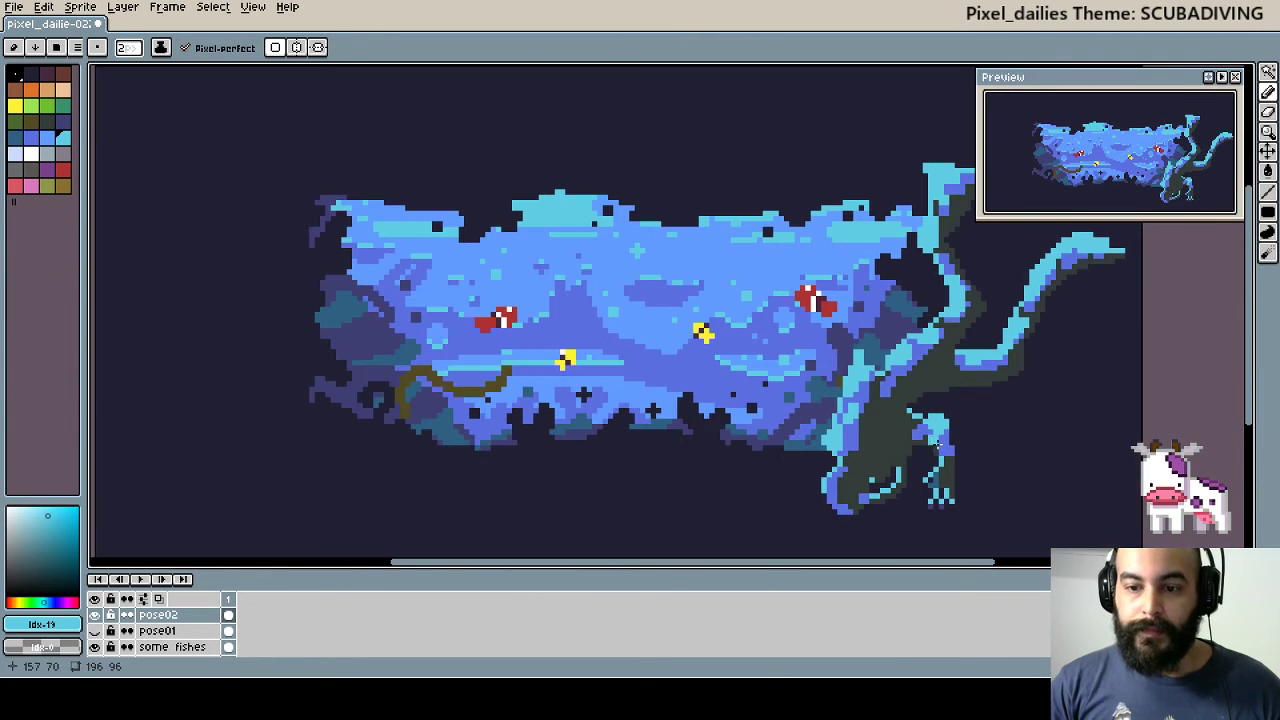
scroll(900, 440, "down", 1)
scroll(895, 432, "down", 1)
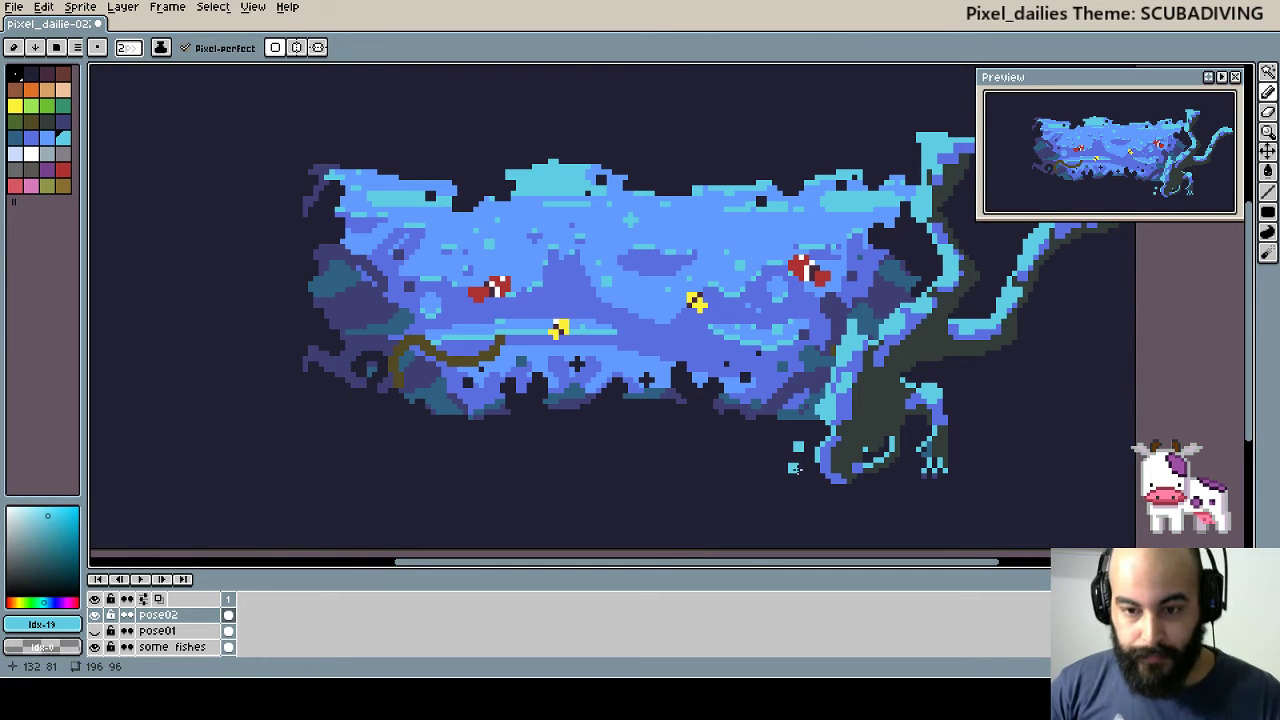
- Dab cyan bubble dots at pencil size 3, undo the last, then select the Ellipse tool
key("minus")
key("plus")
key("plus")
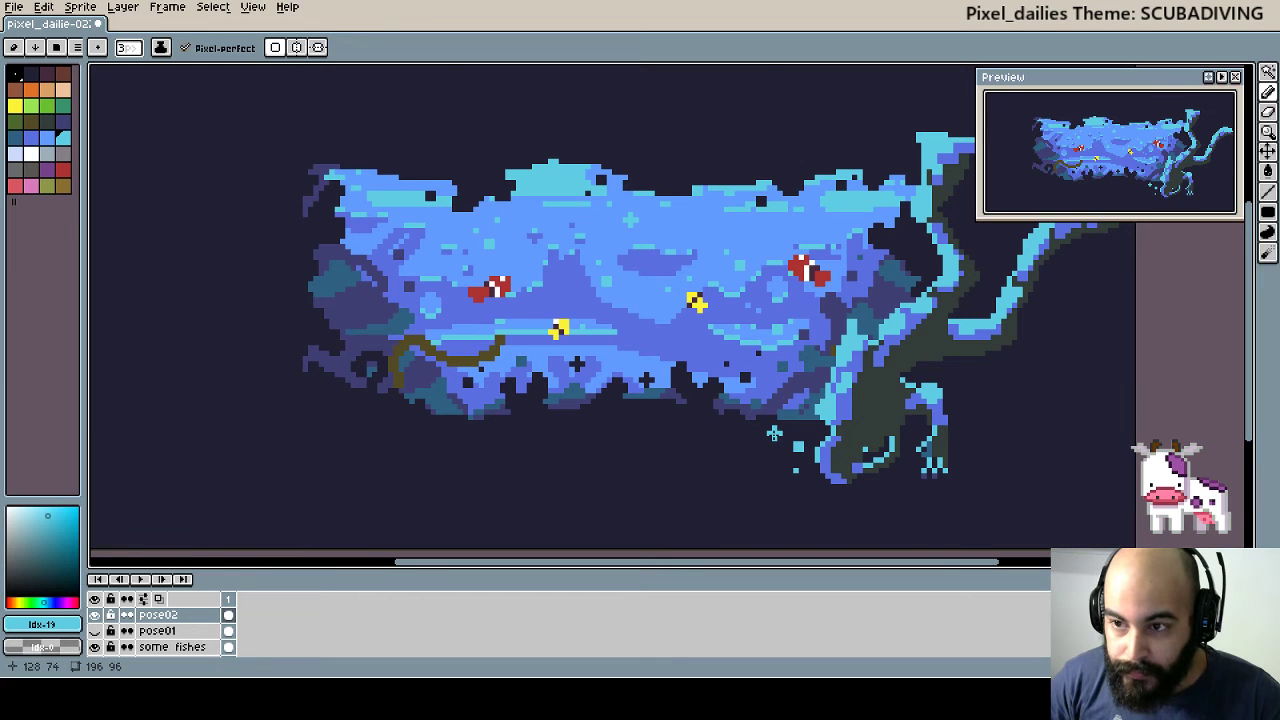
scroll(983, 444, "down", 2)
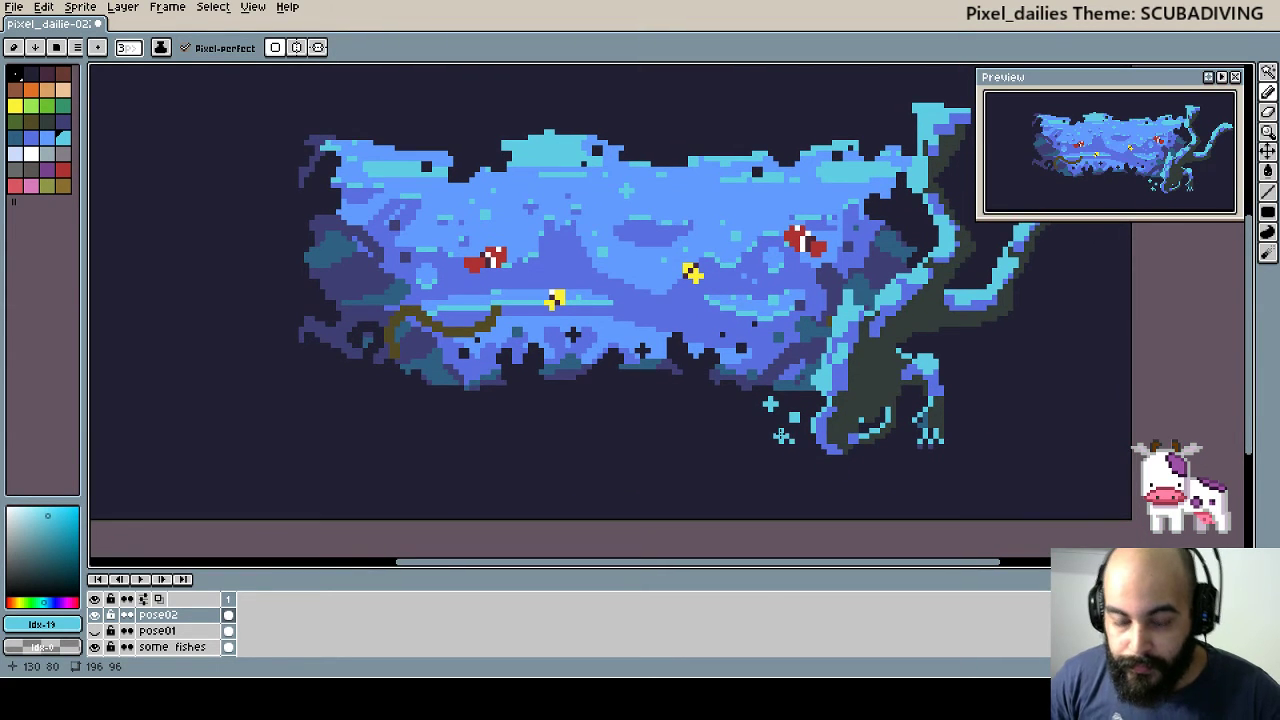
key("ctrl+z")
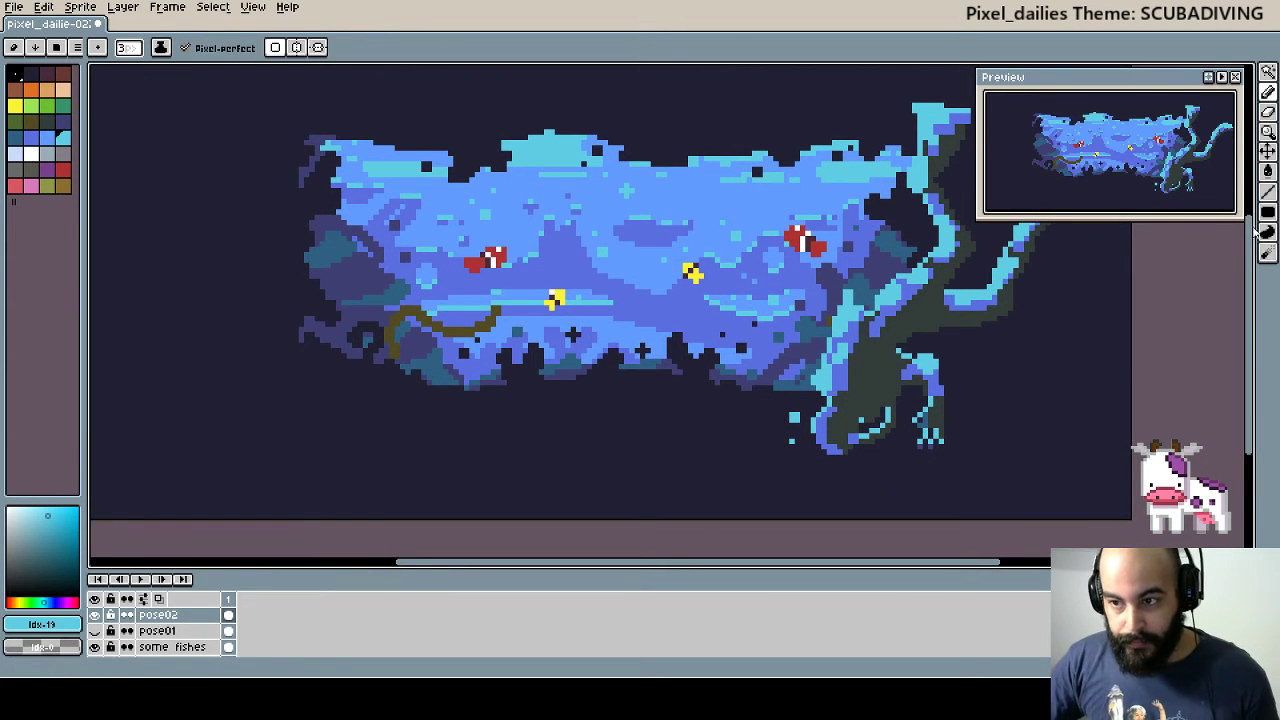
left_click(1267, 212)
left_click(1238, 214)
scroll(785, 401, "up", 2)
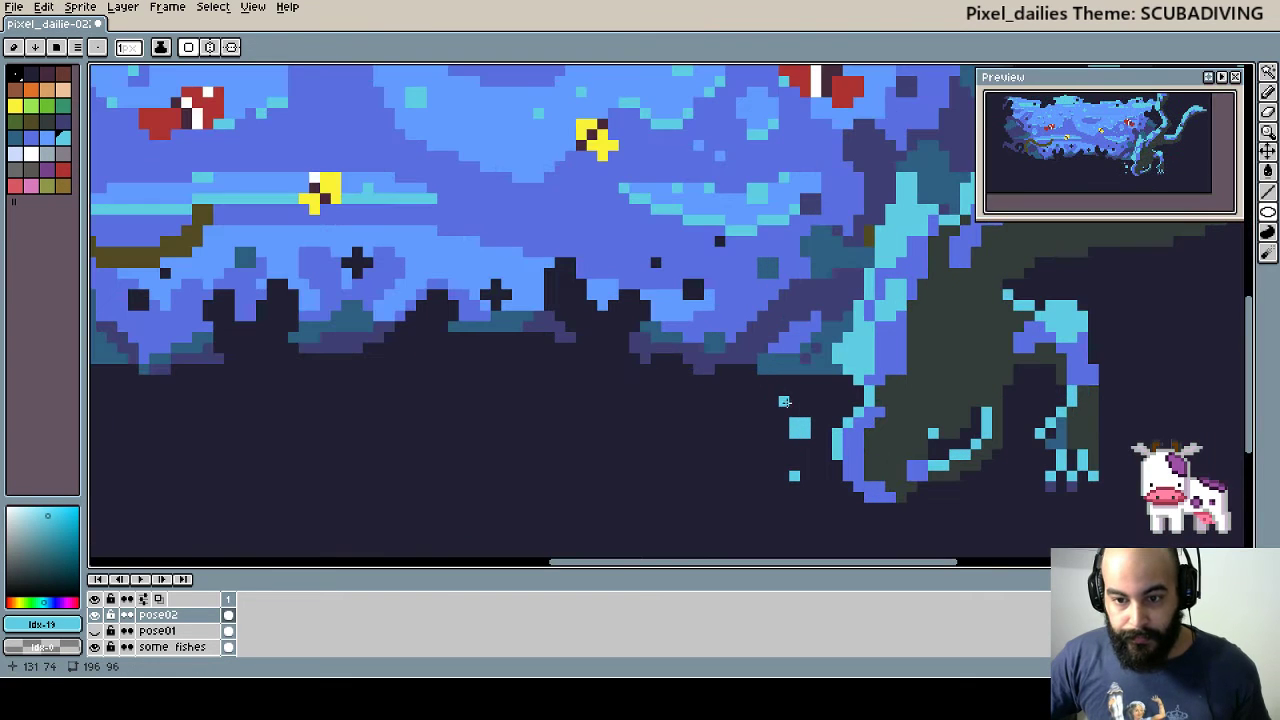
left_click_drag(750, 401, 768, 428)
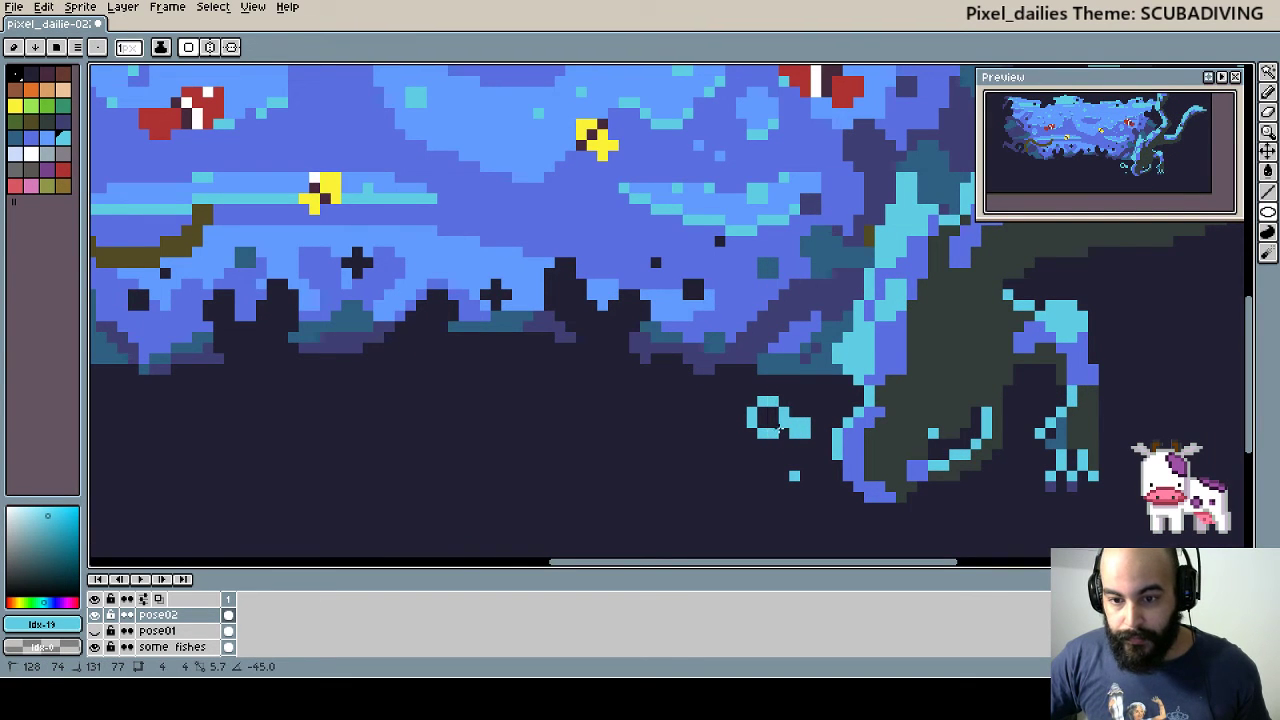
key("ctrl+z")
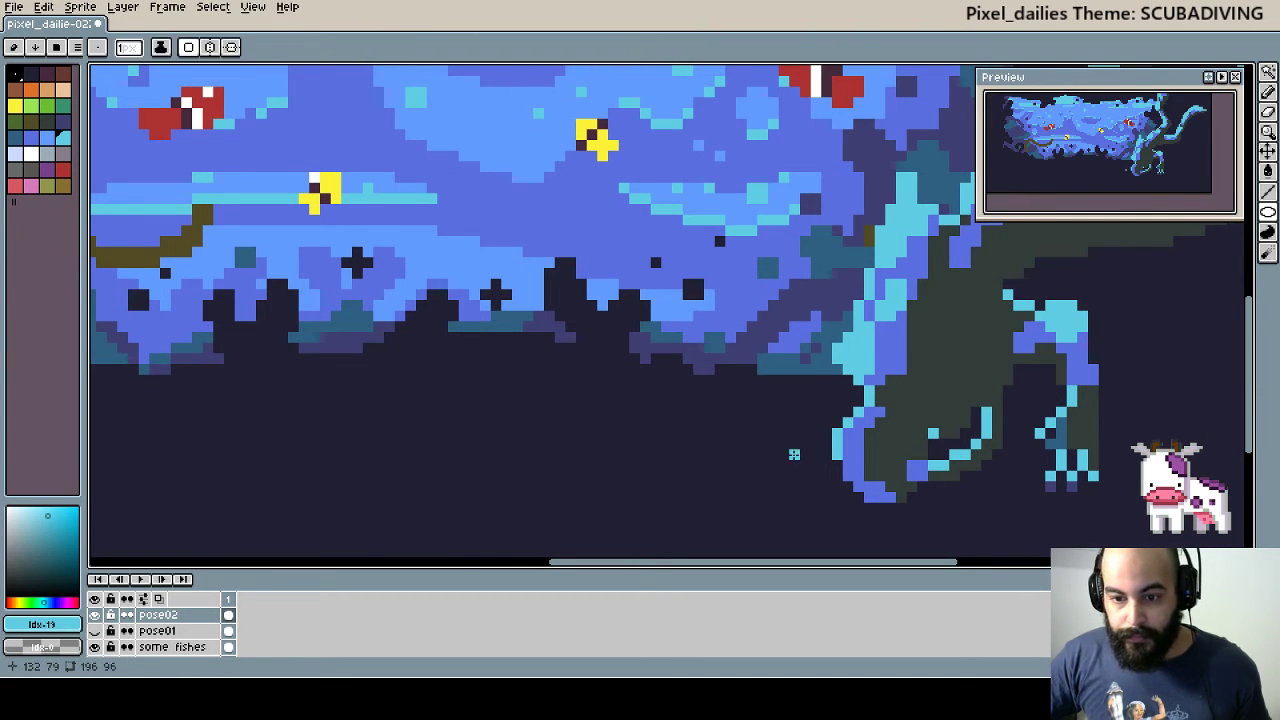
left_click(805, 476)
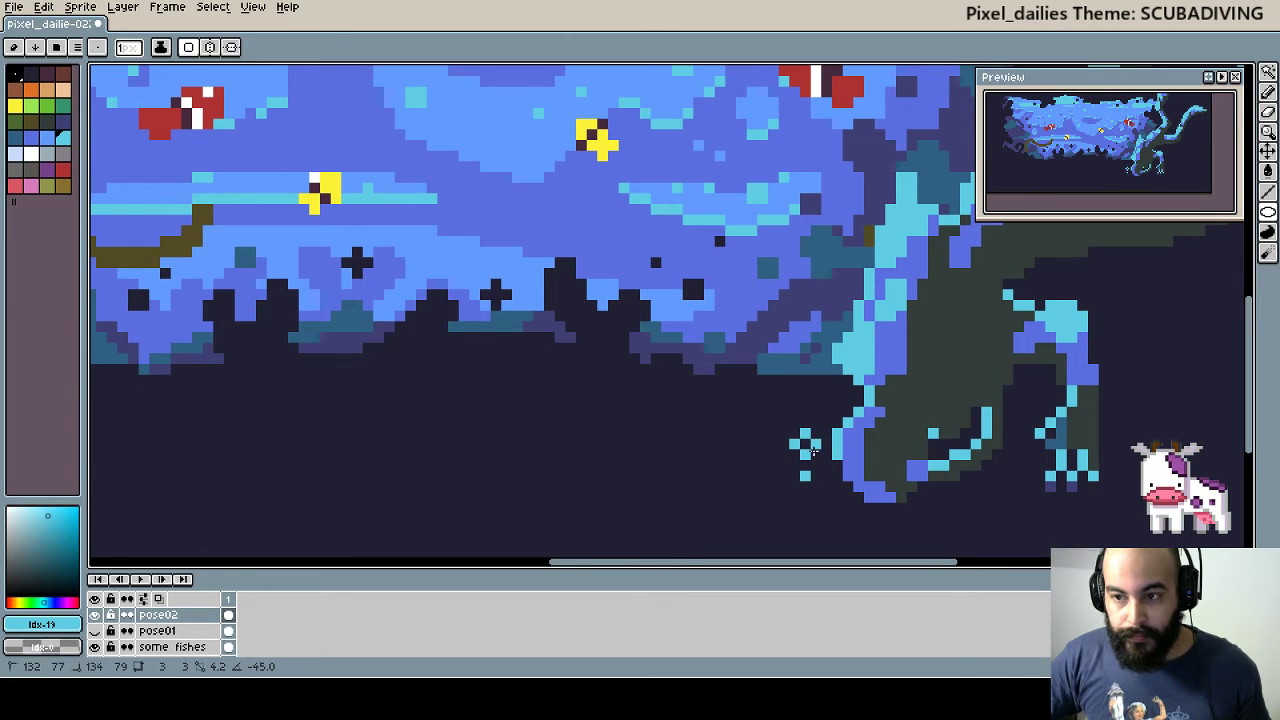
scroll(813, 452, "up", 3)
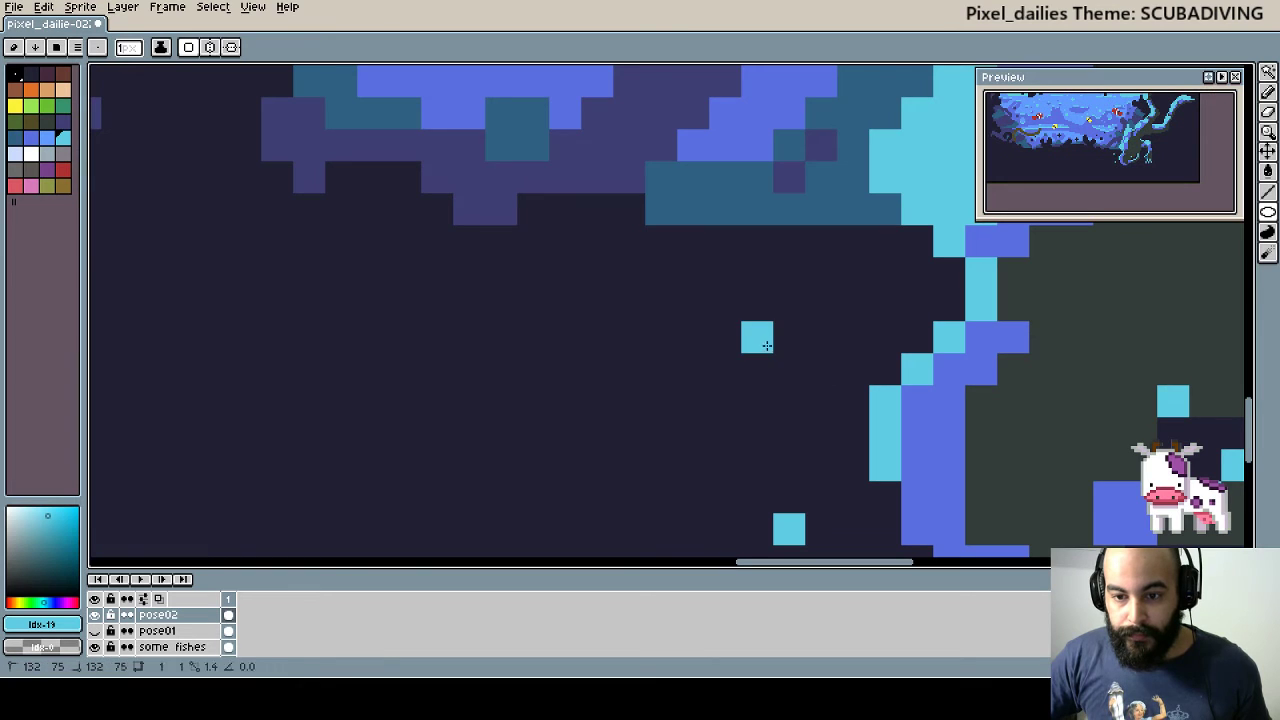
left_click_drag(766, 345, 845, 428)
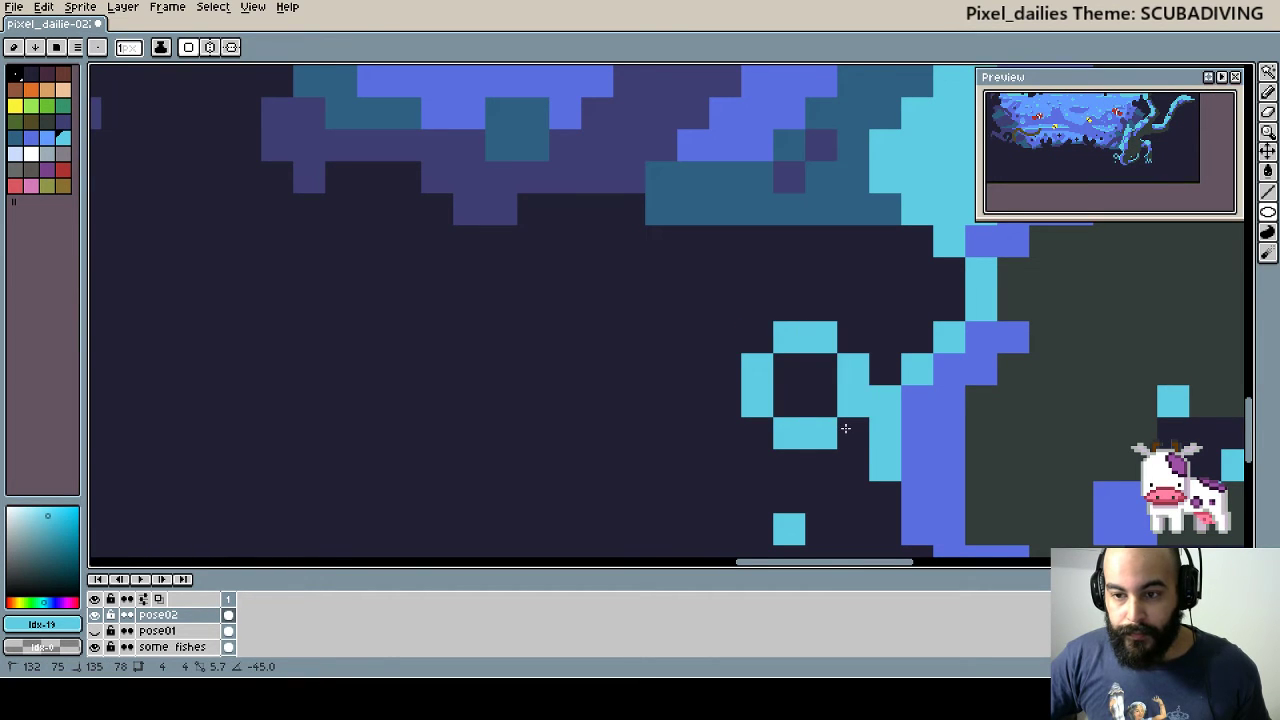
key("ctrl+z")
left_click_drag(723, 337, 818, 428)
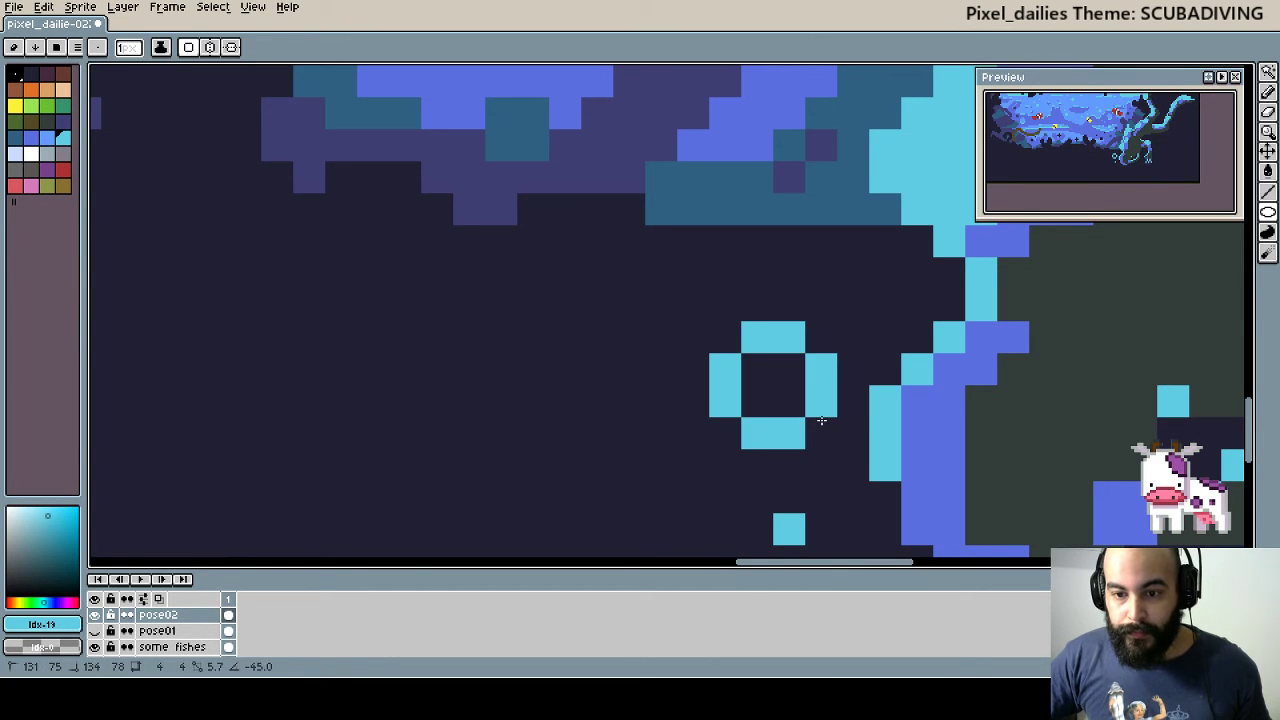
left_click_drag(538, 235, 652, 362)
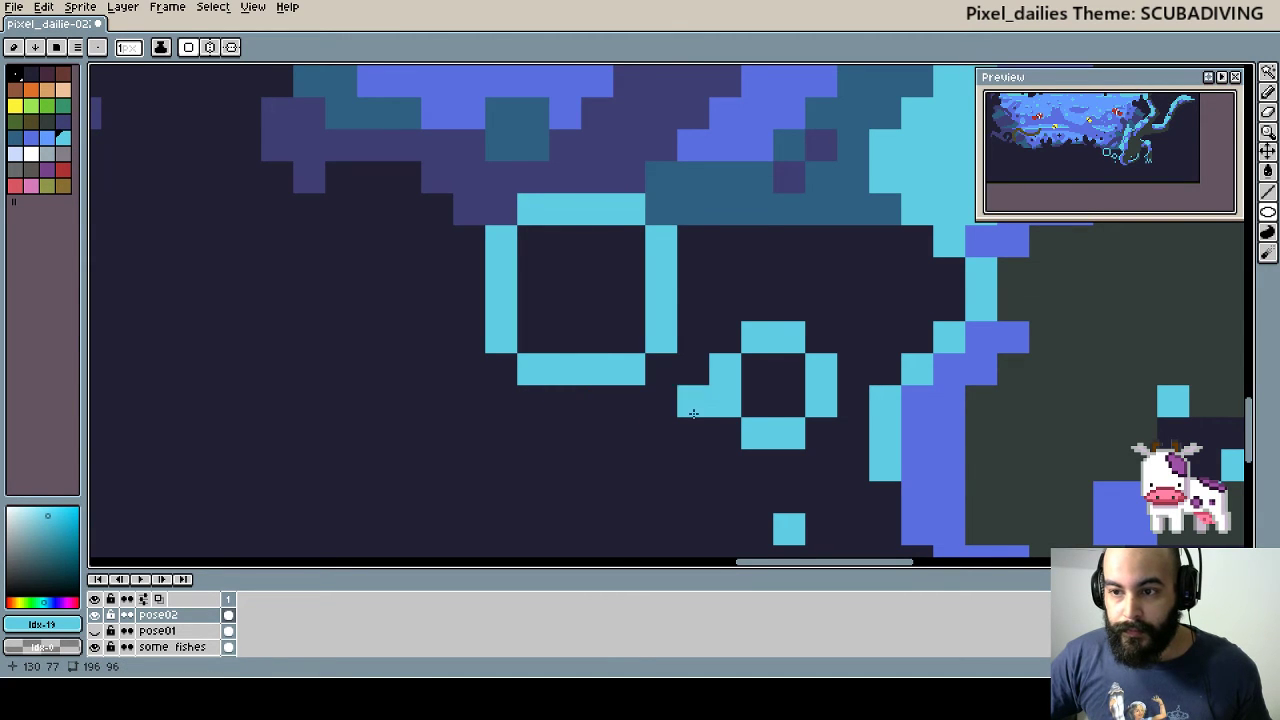
scroll(686, 400, "down", 2)
mouse_move(799, 437)
left_mouse_down()
mouse_move(825, 461)
mouse_move(851, 443)
left_mouse_up()
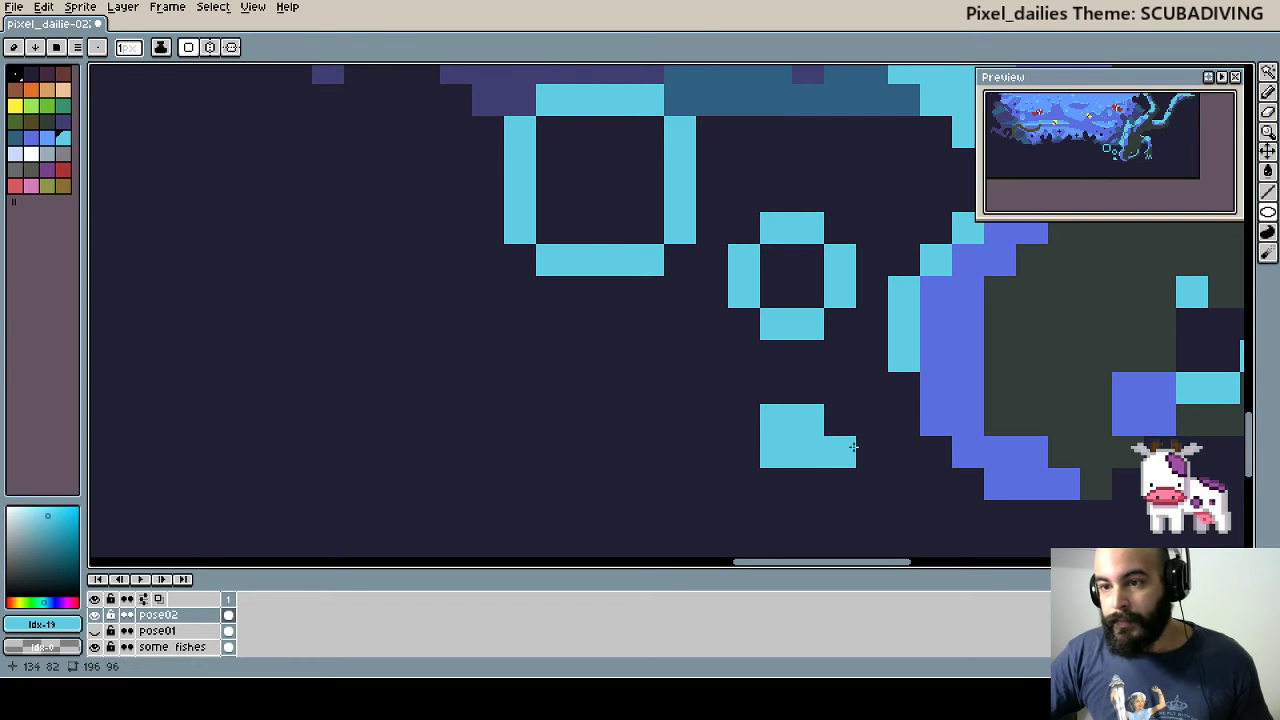
key("ctrl+z")
key("b")
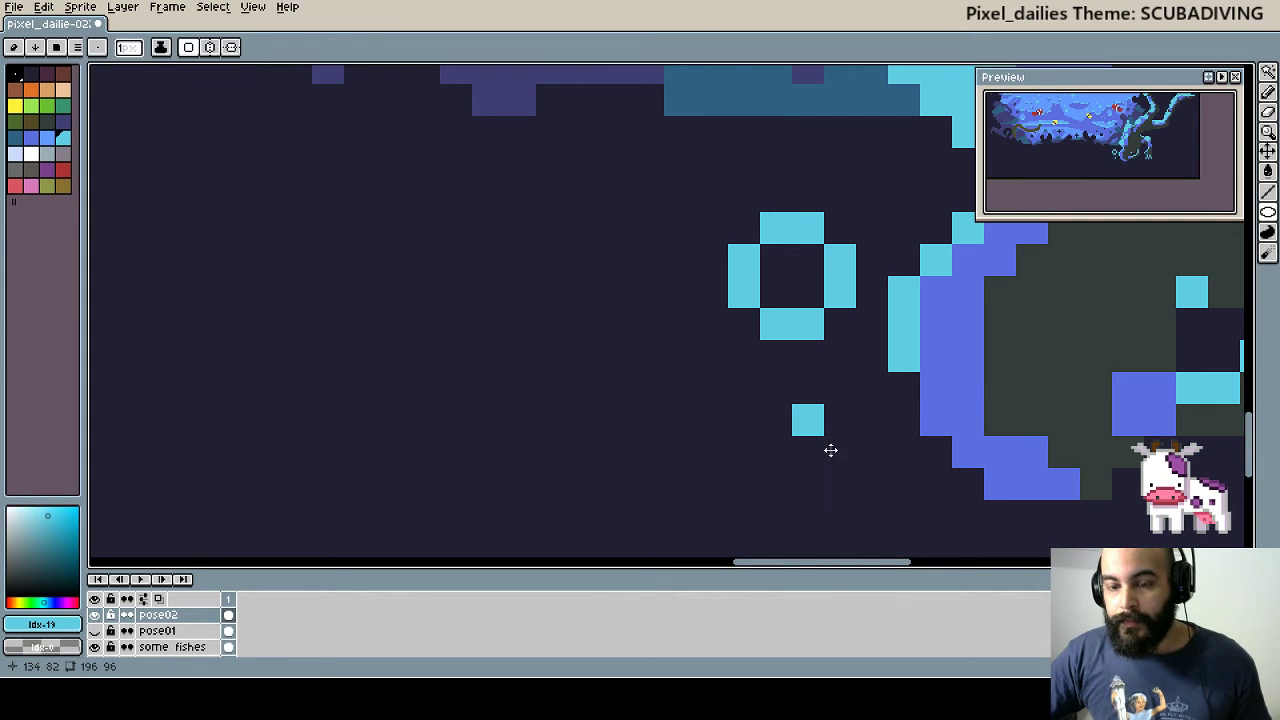
left_click(832, 450)
key("ctrl+z")
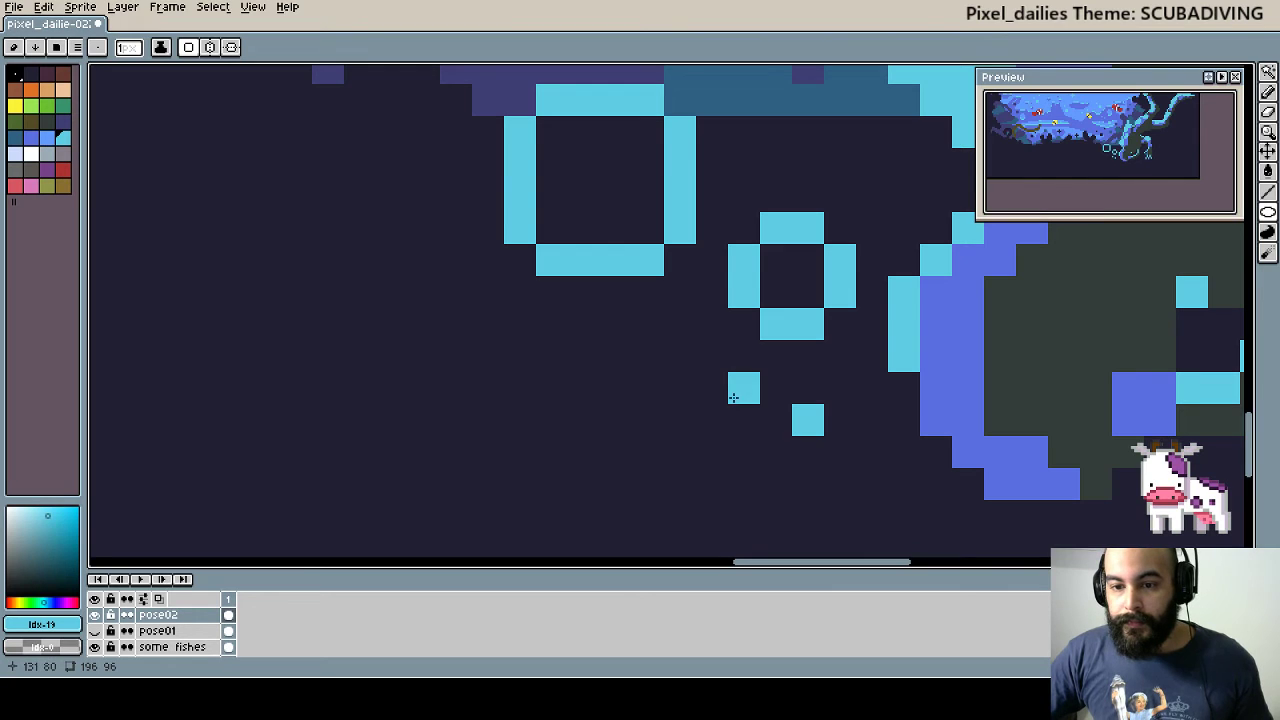
left_click_drag(744, 420, 811, 475)
key("ctrl+z")
left_click_drag(800, 420, 815, 465)
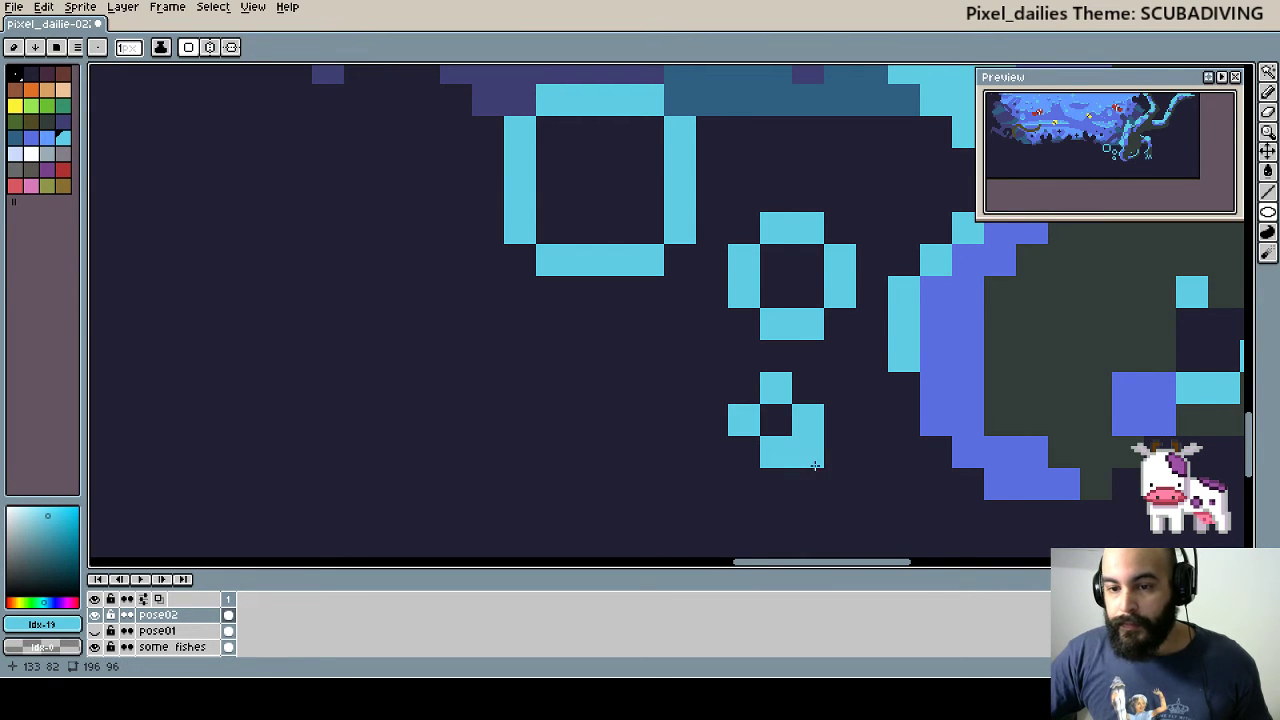
scroll(898, 459, "down", 1)
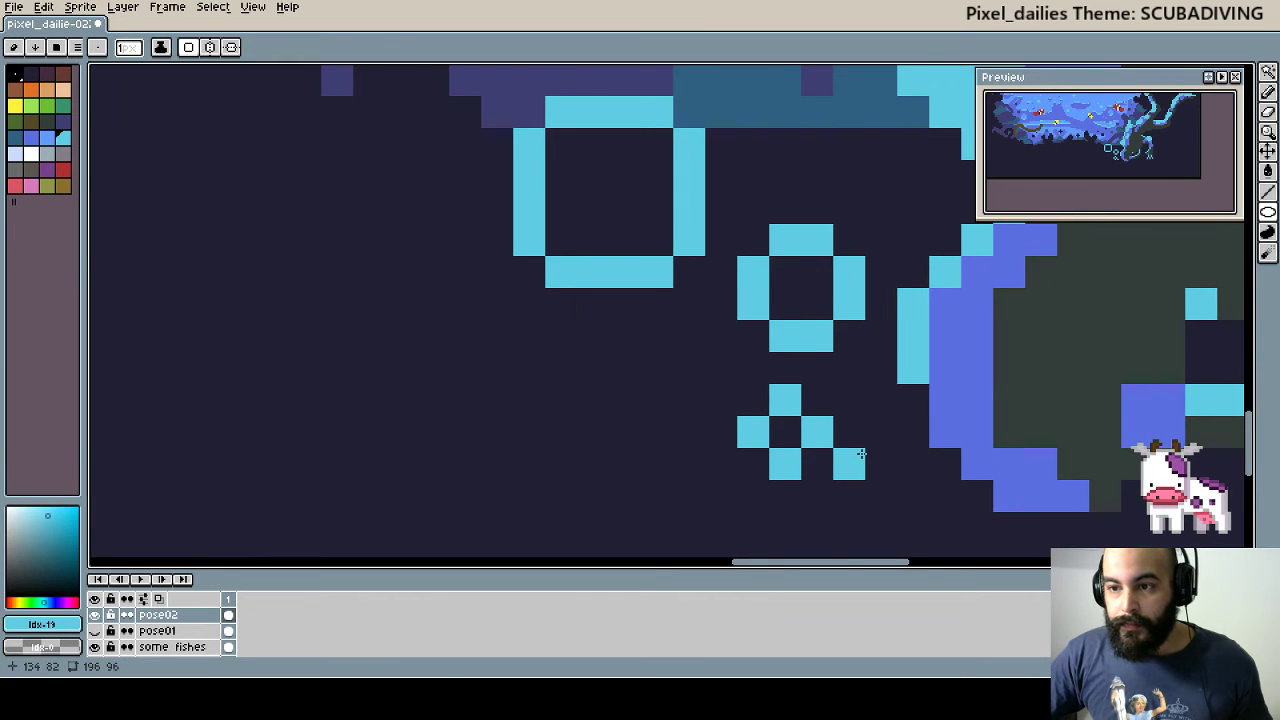
scroll(895, 456, "down", 2)
scroll(890, 453, "down", 1)
scroll(886, 450, "down", 1)
scroll(886, 450, "down", 1)
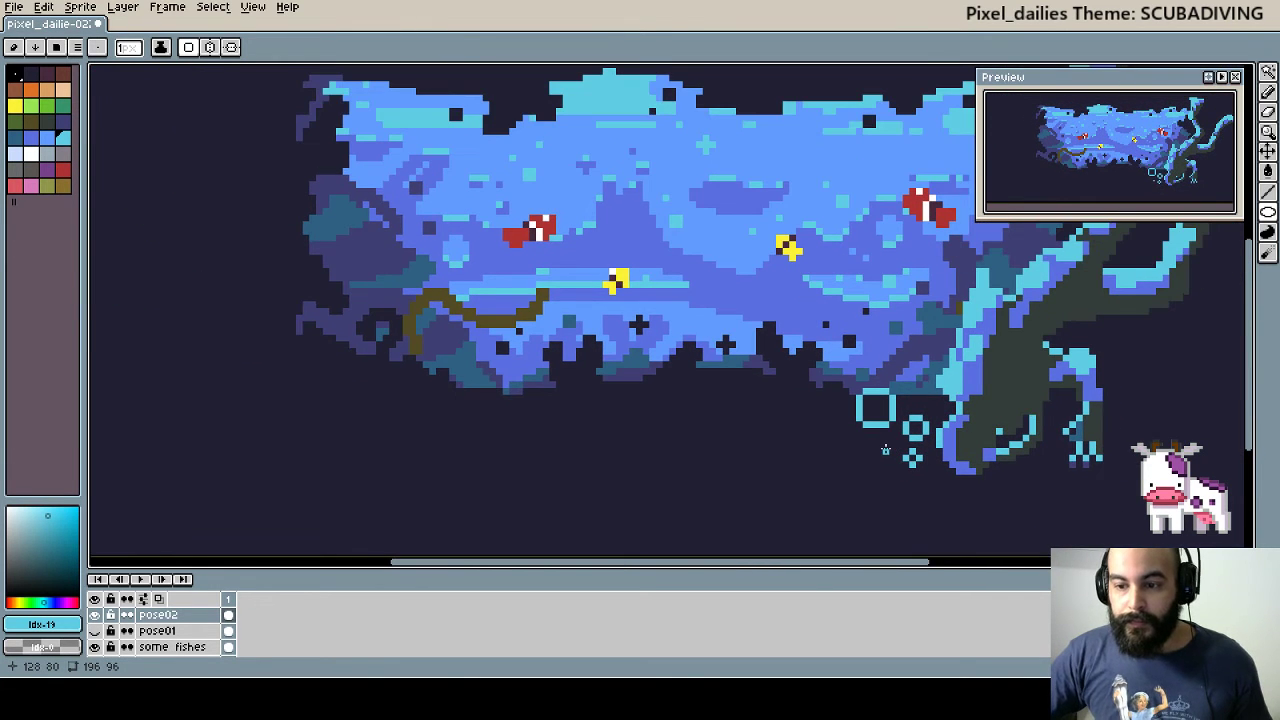
scroll(960, 443, "right", 4)
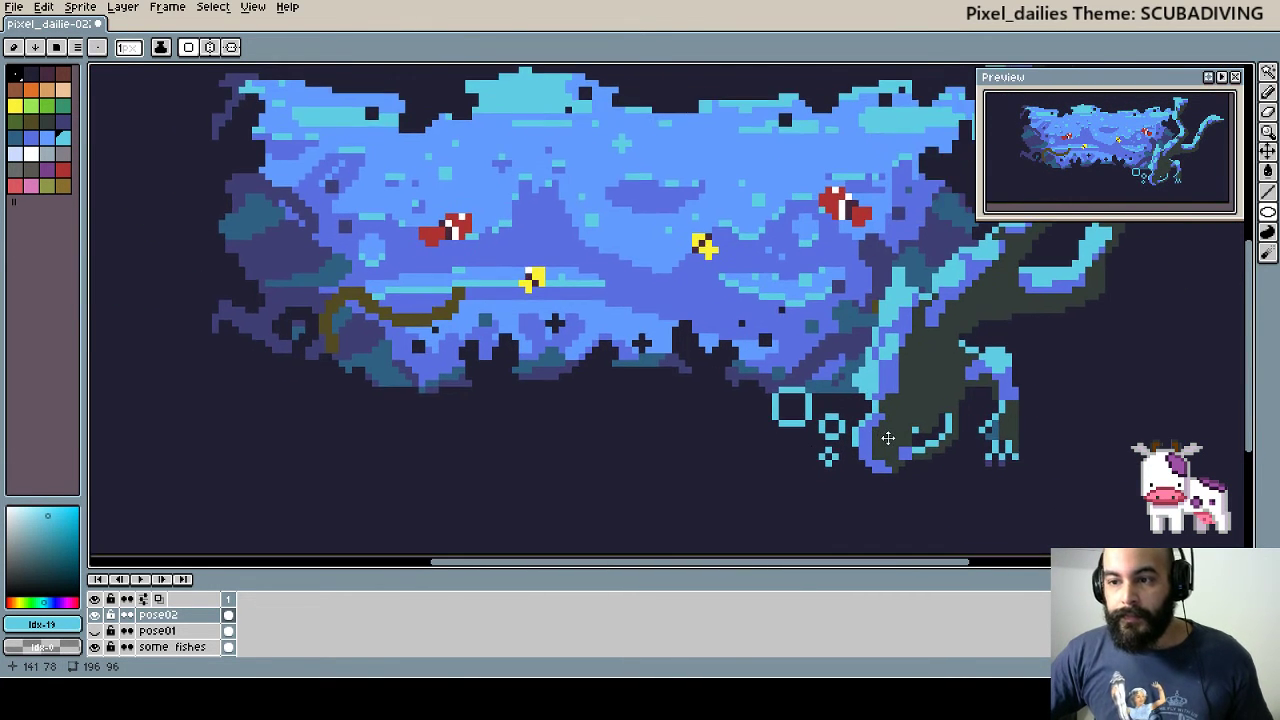
scroll(900, 442, "right", 1)
scroll(860, 442, "right", 1)
scroll(800, 441, "right", 1)
scroll(785, 430, "up", 1)
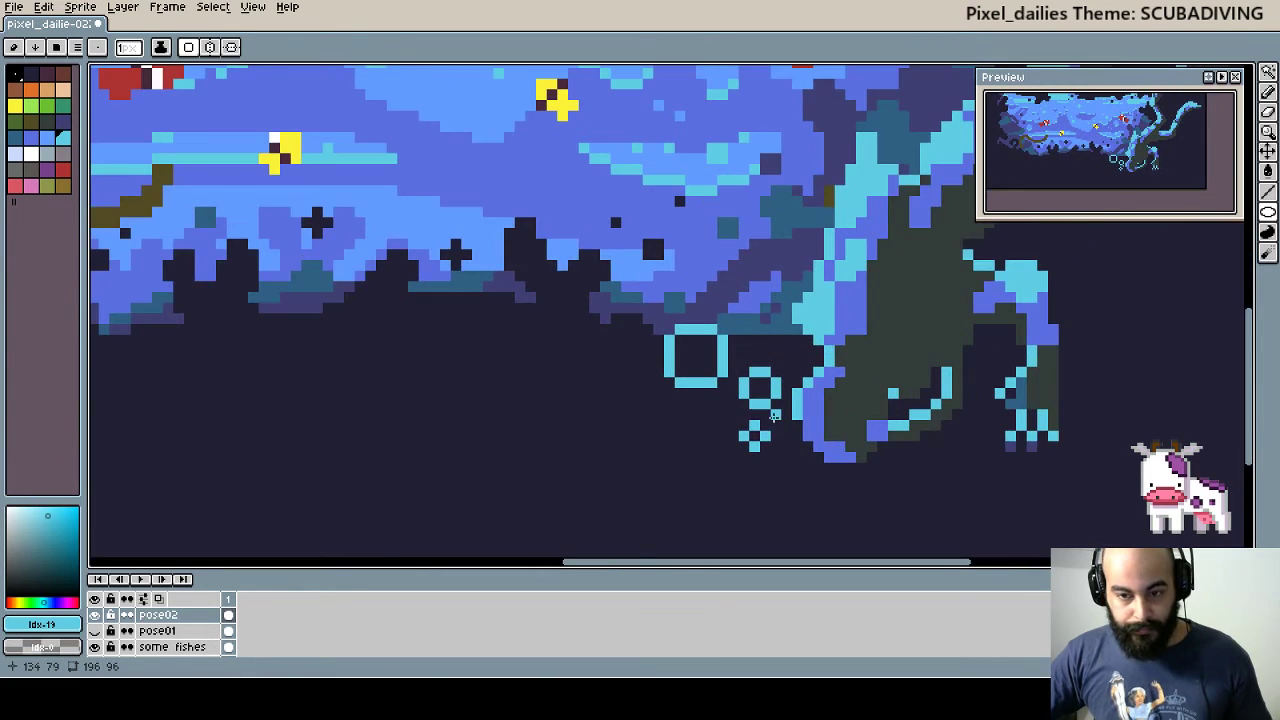
- Flip the selected bubble cluster horizontally, rotate it 90° and move it down-right
key("m")
left_click_drag(630, 300, 795, 463)
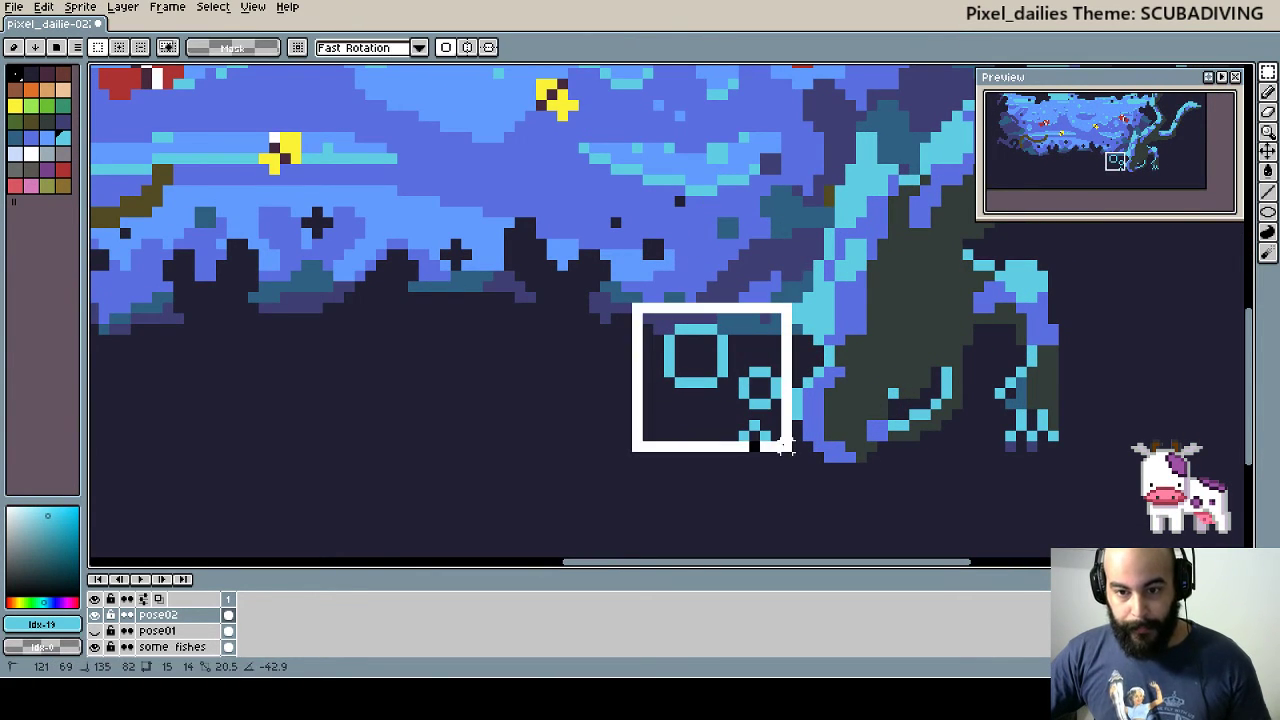
left_click(80, 7)
mouse_move(114, 109)
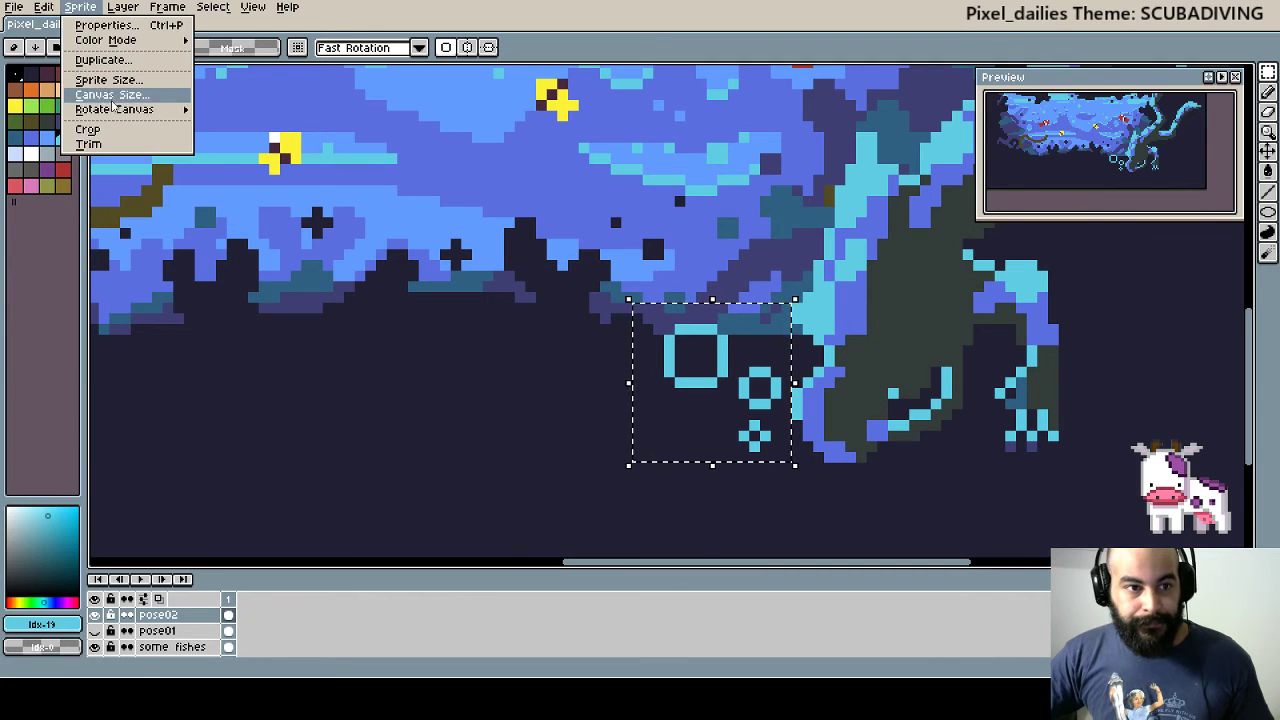
left_click(265, 158)
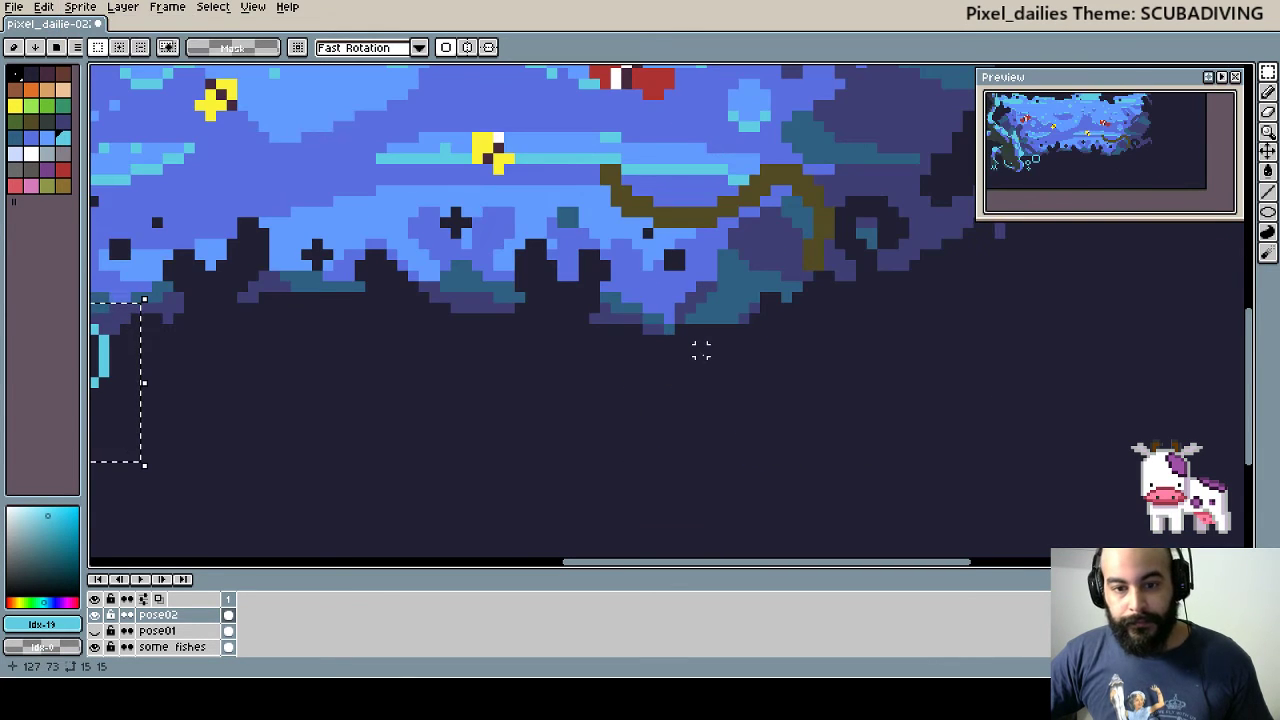
key("ctrl+z")
left_click(702, 376)
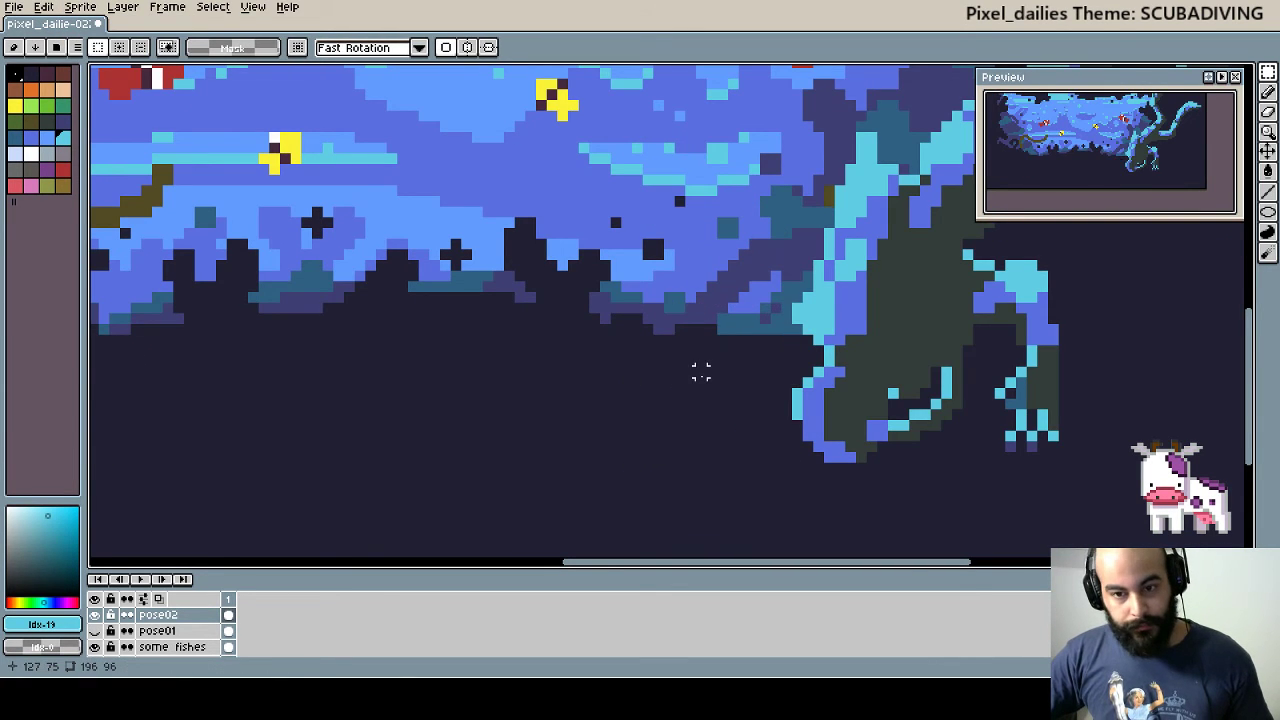
left_click(80, 7)
mouse_move(113, 109)
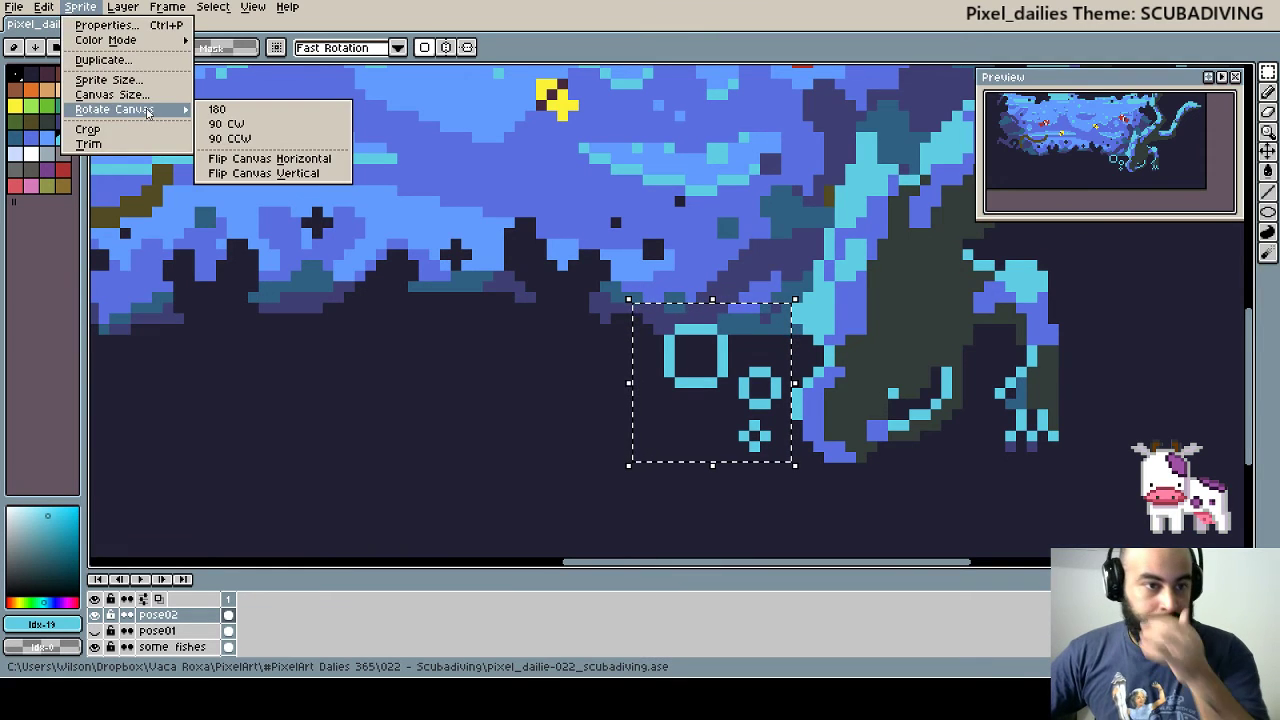
left_click(268, 158)
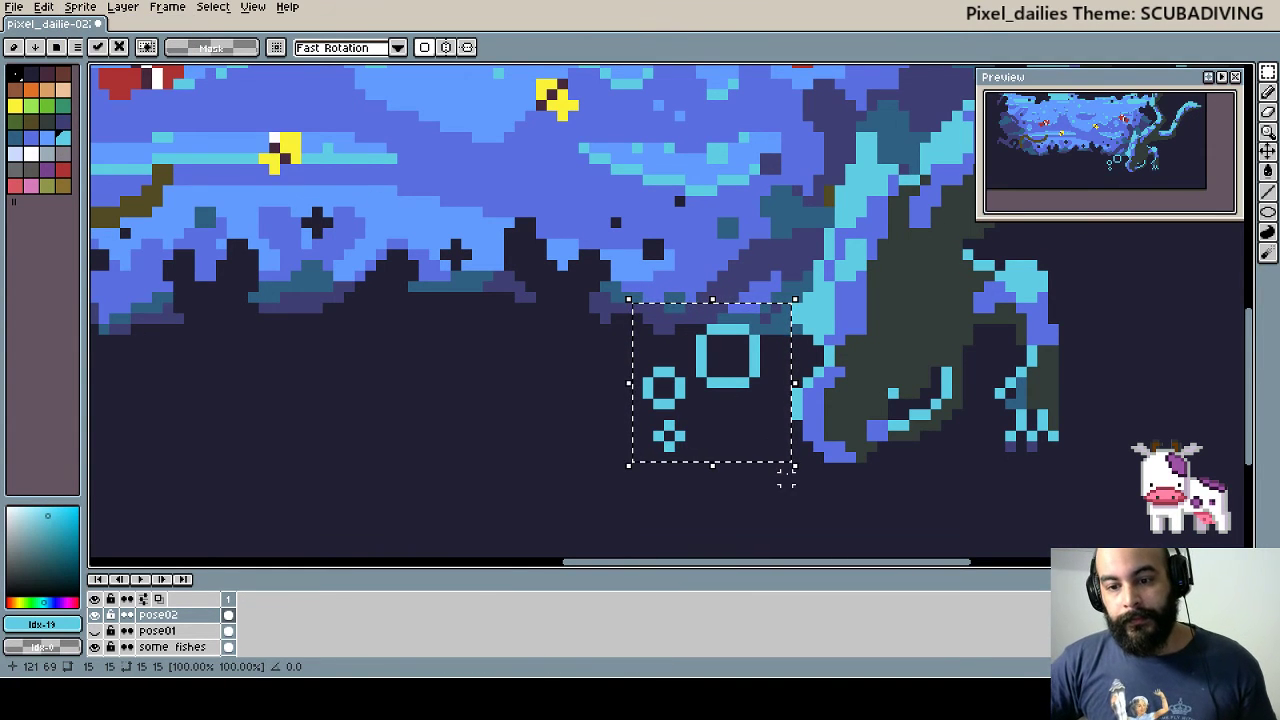
left_click_drag(786, 481, 823, 316)
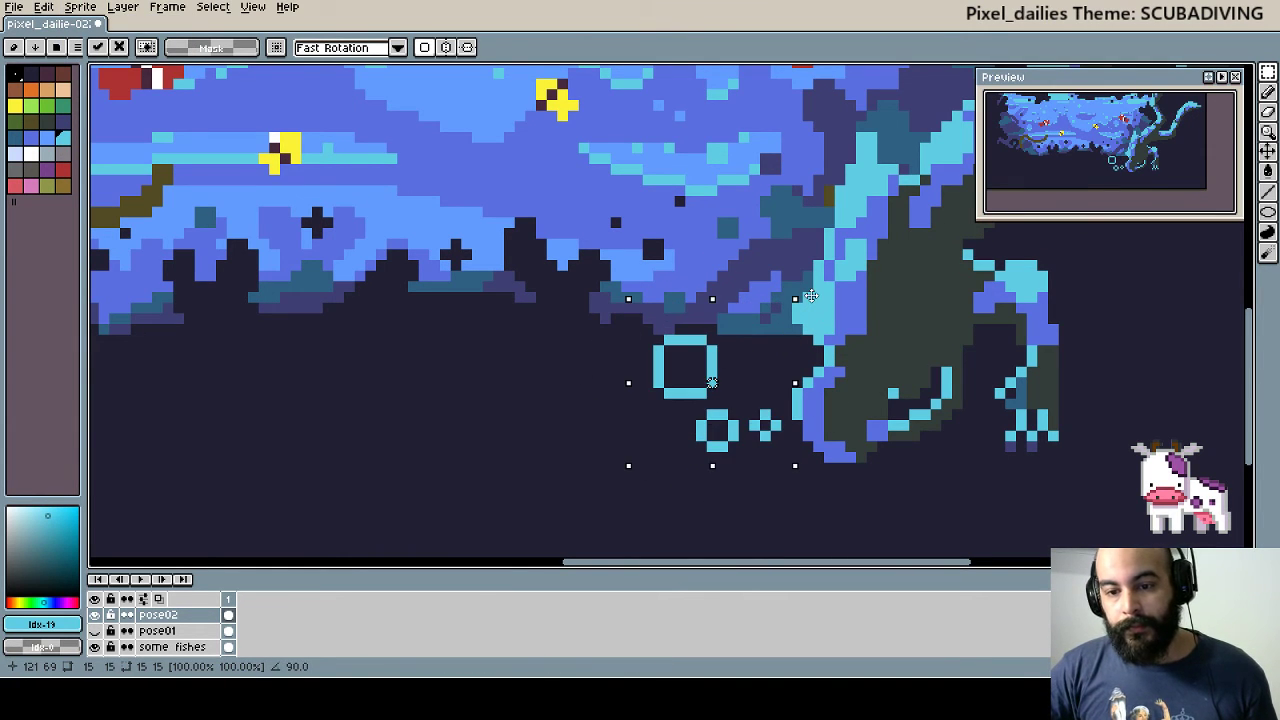
left_click_drag(714, 466, 773, 515)
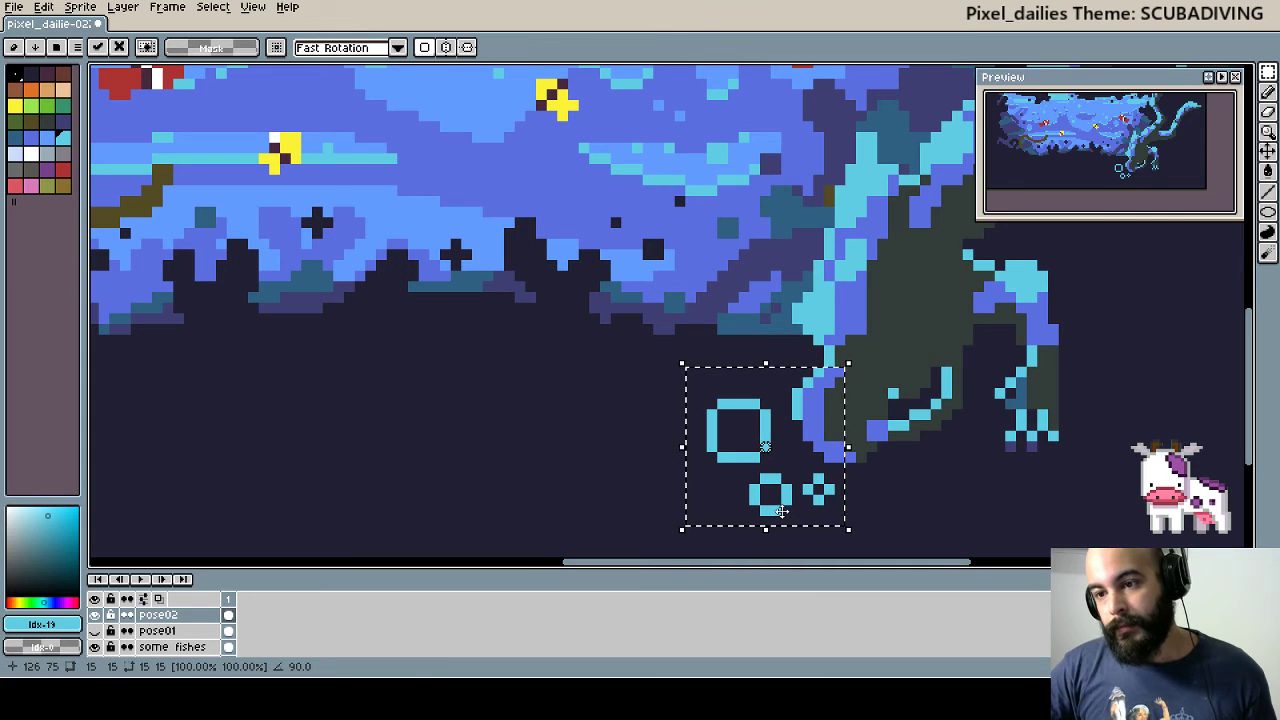
key("Return")
- Draw a small round cyan bubble left of the cluster with a 1-pixel pencil
key("b")
key("ctrl+d")
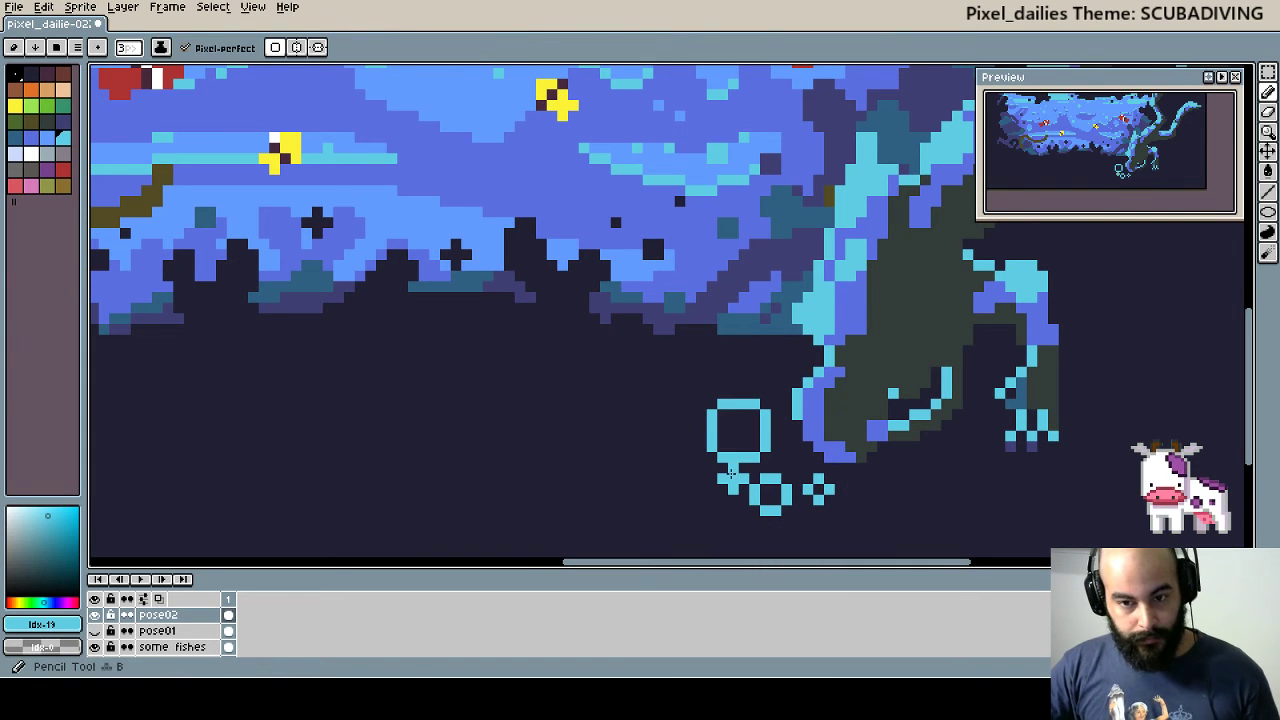
left_click(621, 355)
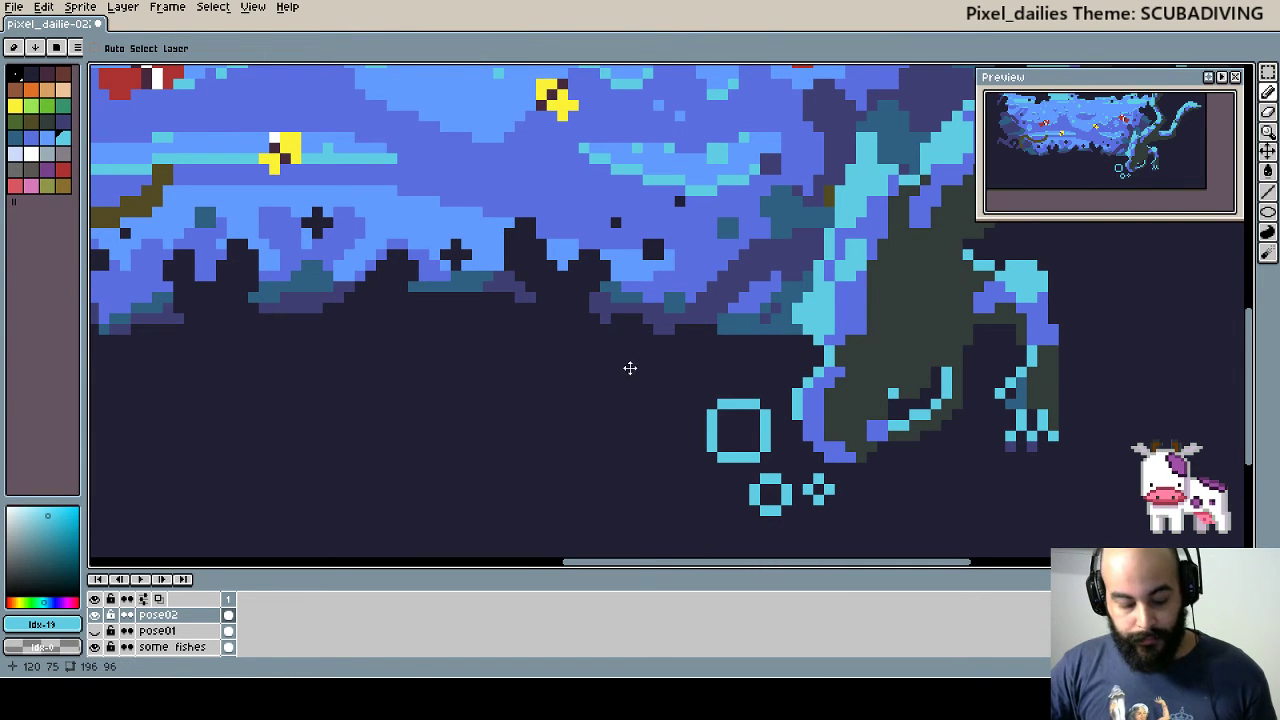
key("minus")
key("minus")
left_click_drag(617, 361, 653, 391)
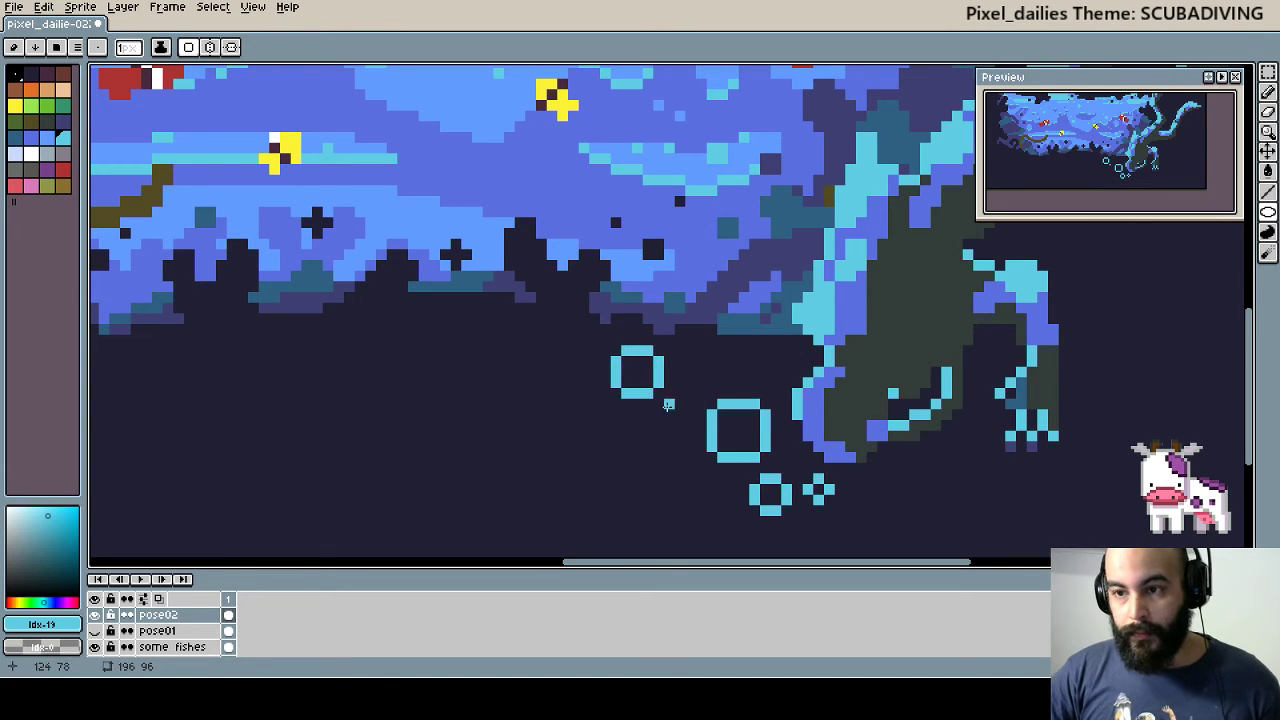
key("ctrl+z")
left_click_drag(598, 340, 624, 371)
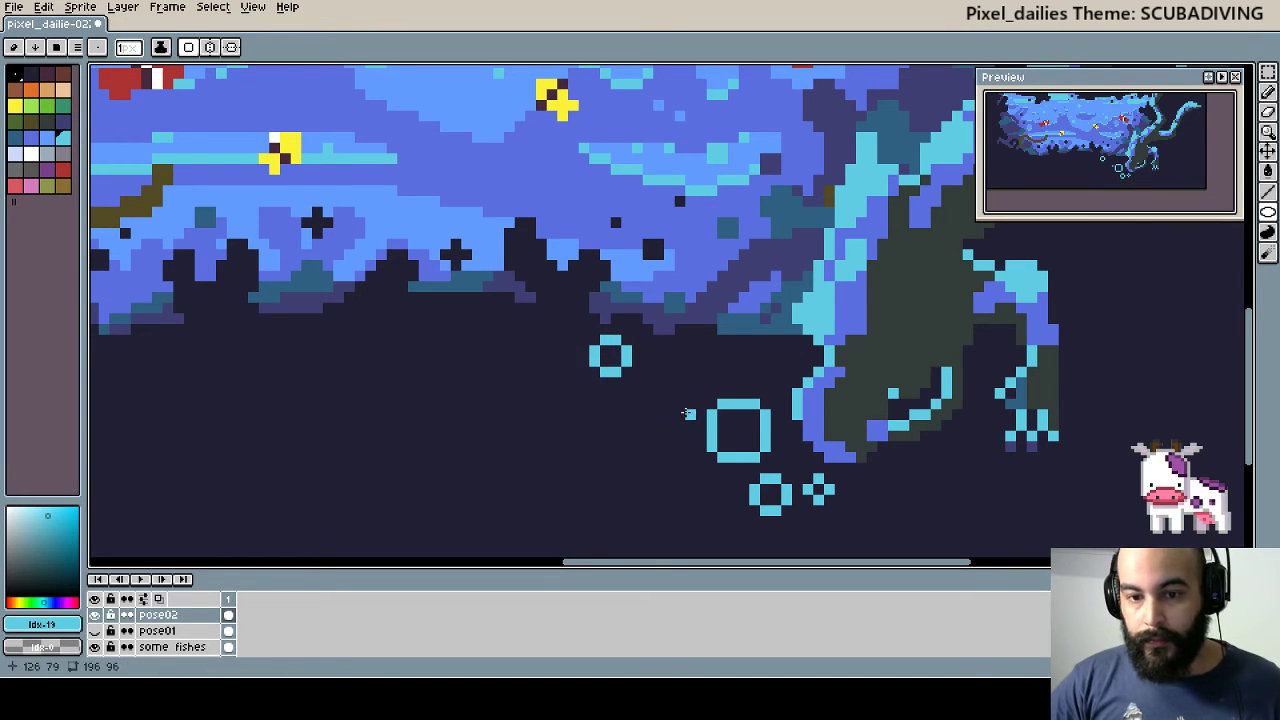
- Add a ring bubble right of the creature, a tiny bubble below it, and one at the reef edge
left_click_drag(957, 468, 844, 495)
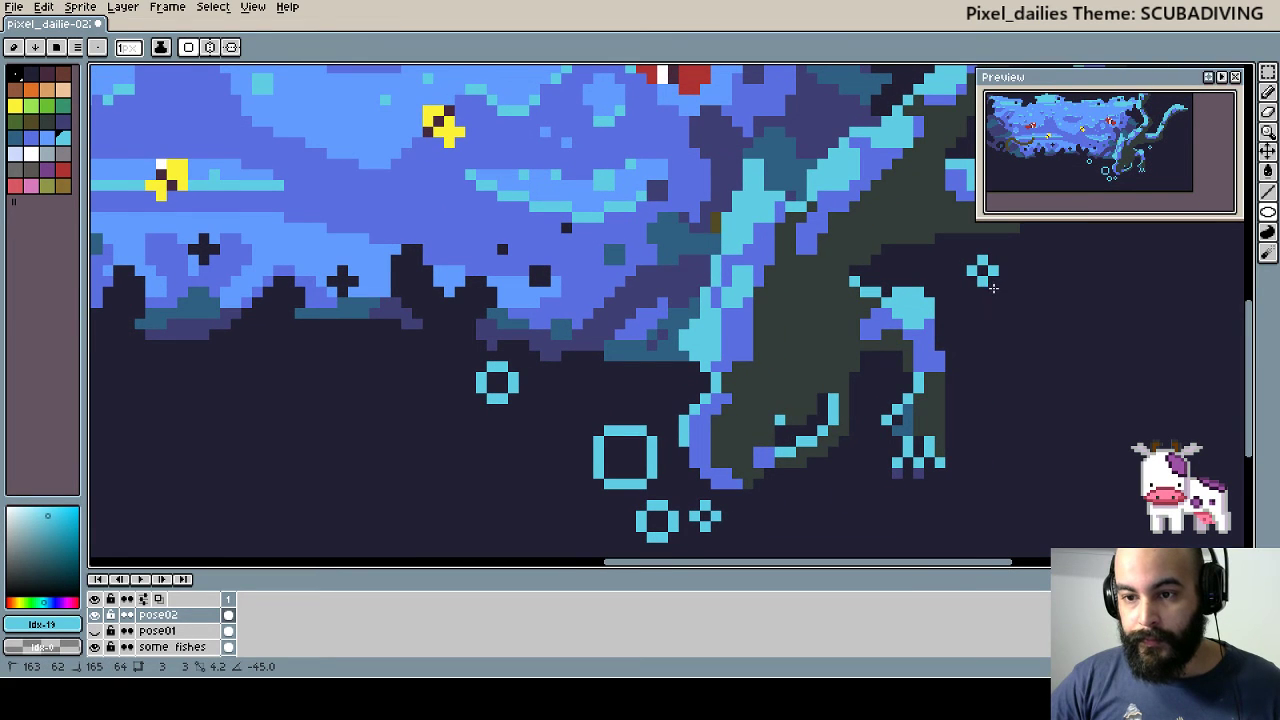
left_click_drag(966, 257, 999, 297)
left_click_drag(1043, 366, 943, 394)
scroll(932, 400, "down", 1)
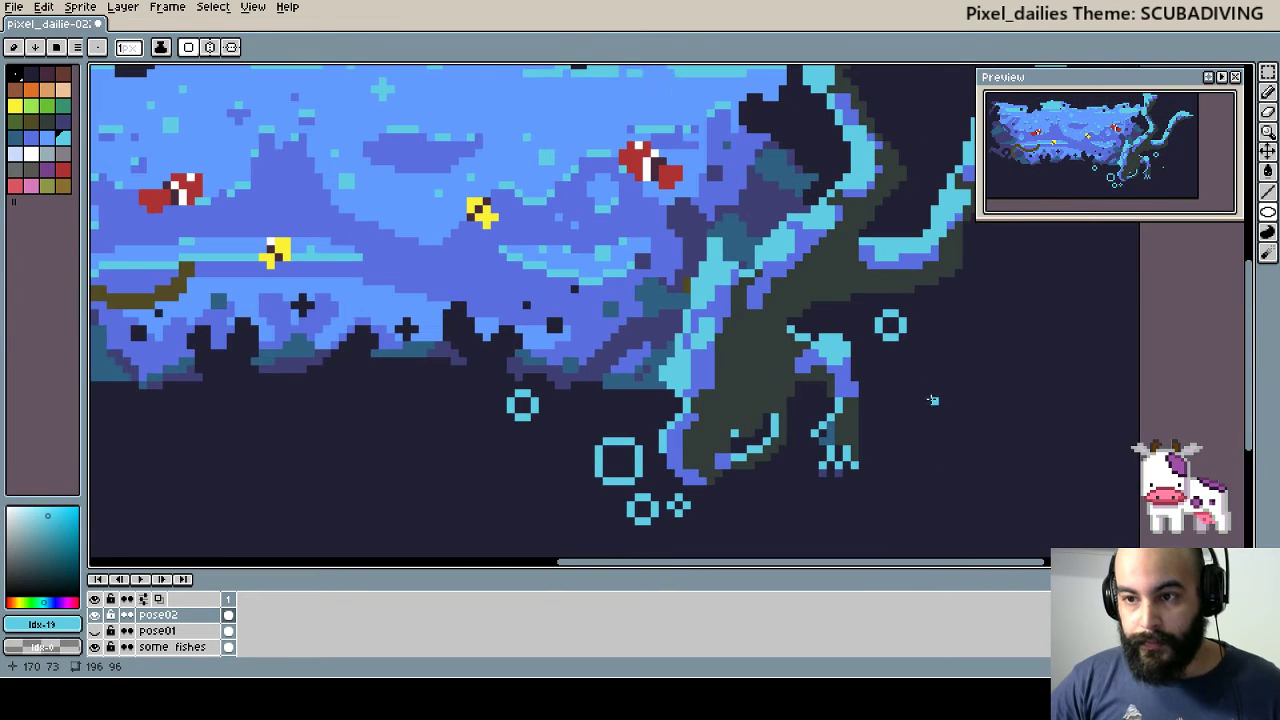
left_click_drag(877, 368, 894, 386)
left_click_drag(980, 402, 951, 411)
scroll(948, 413, "down", 1)
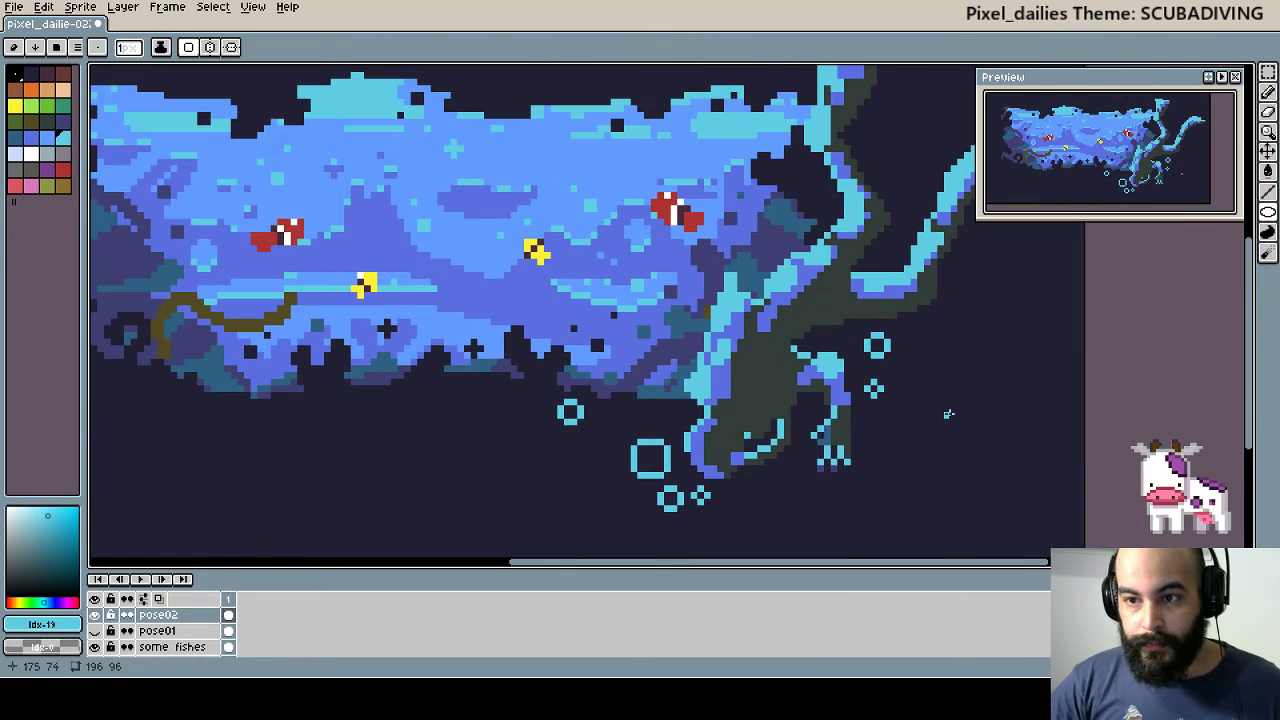
left_click_drag(621, 347, 660, 386)
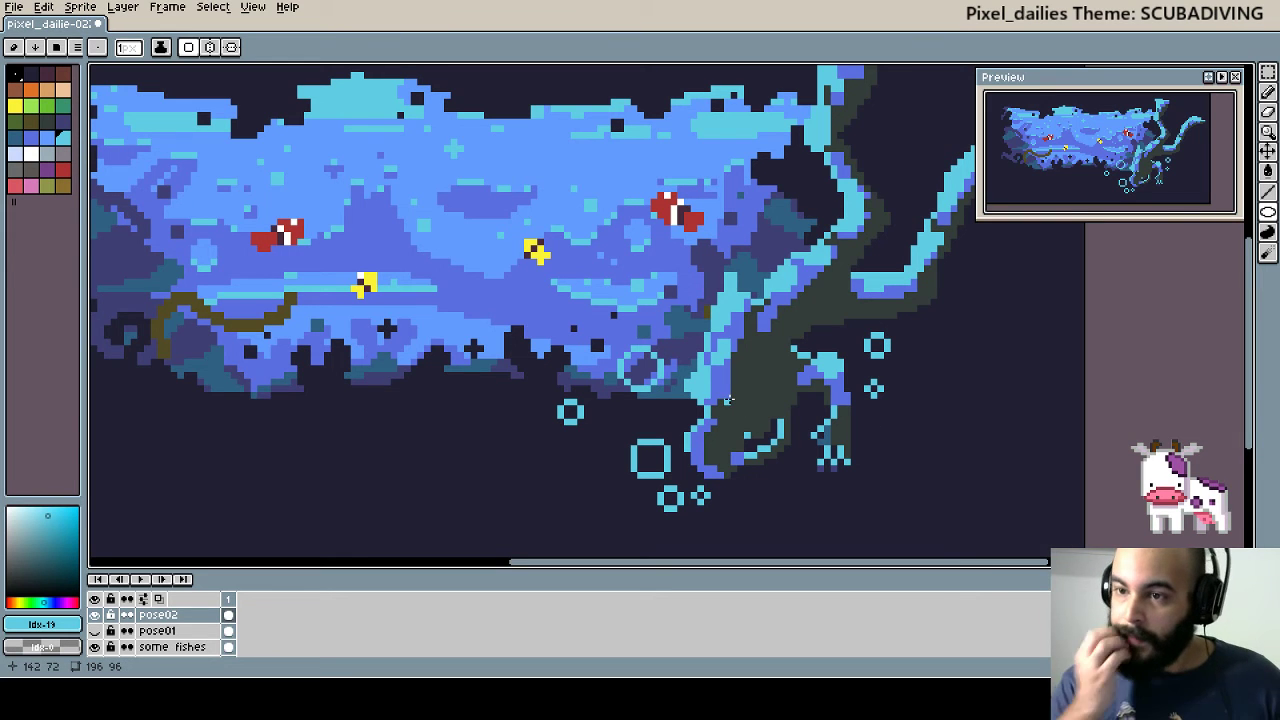
- Thicken the square bubble's top edge and add cyan highlight pixels to the bubbles and claw
scroll(551, 397, "up", 1)
scroll(551, 397, "up", 1)
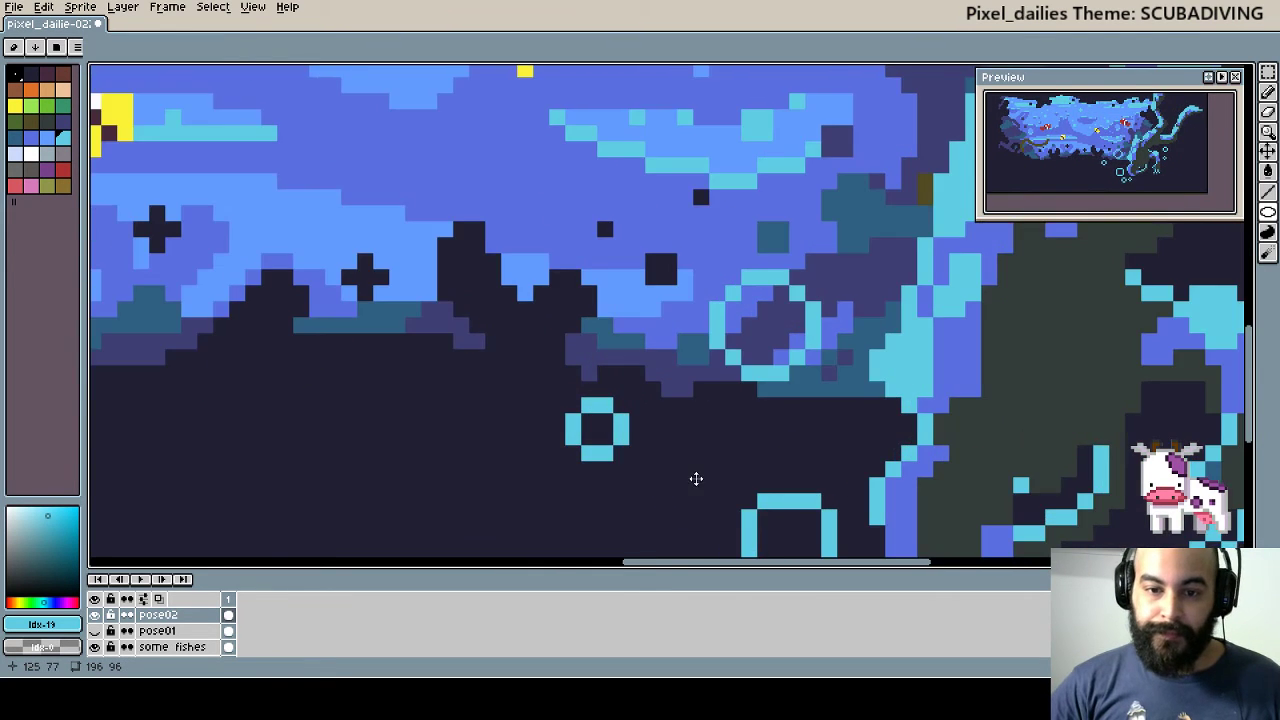
scroll(694, 477, "up", 1)
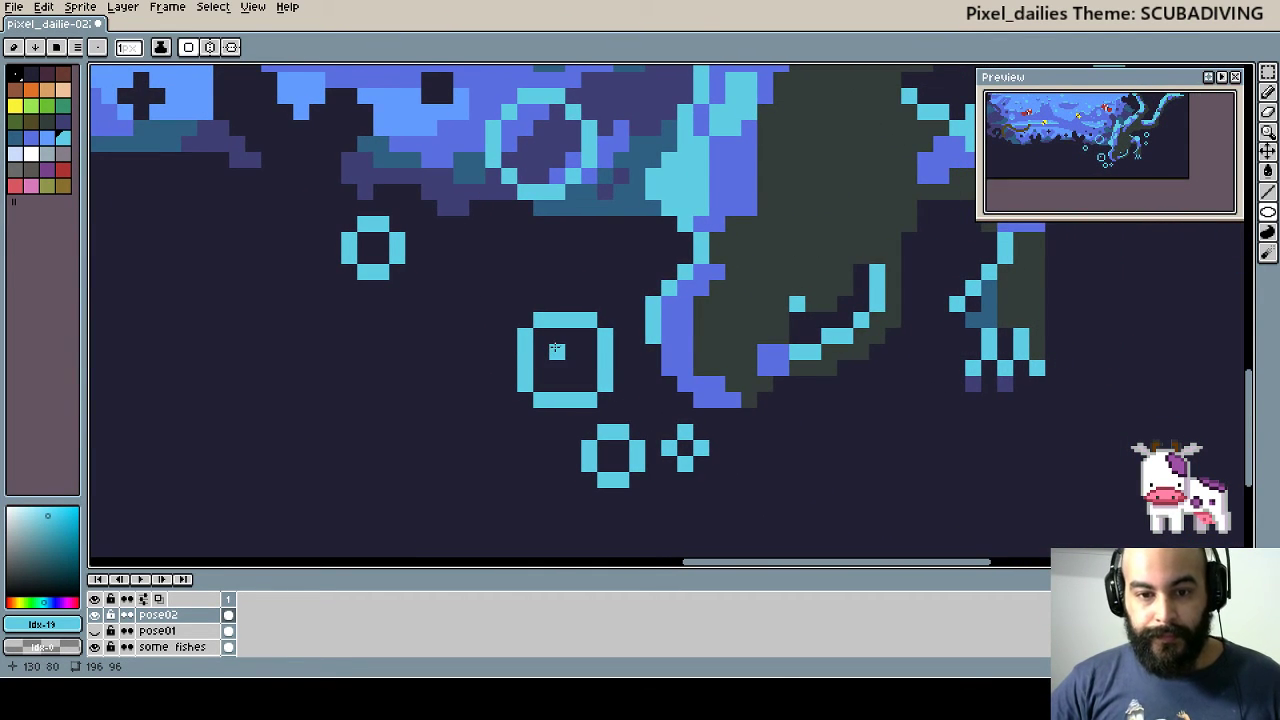
left_click_drag(556, 338, 592, 338)
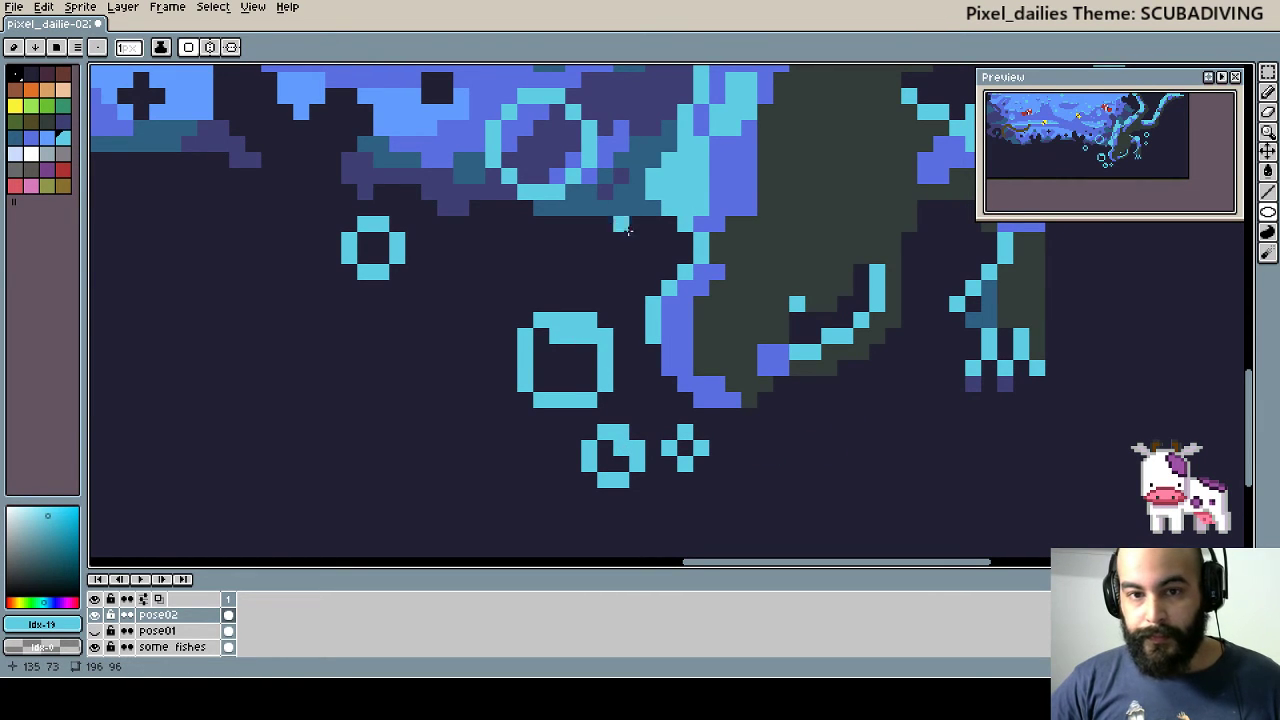
left_click_drag(540, 128, 558, 128)
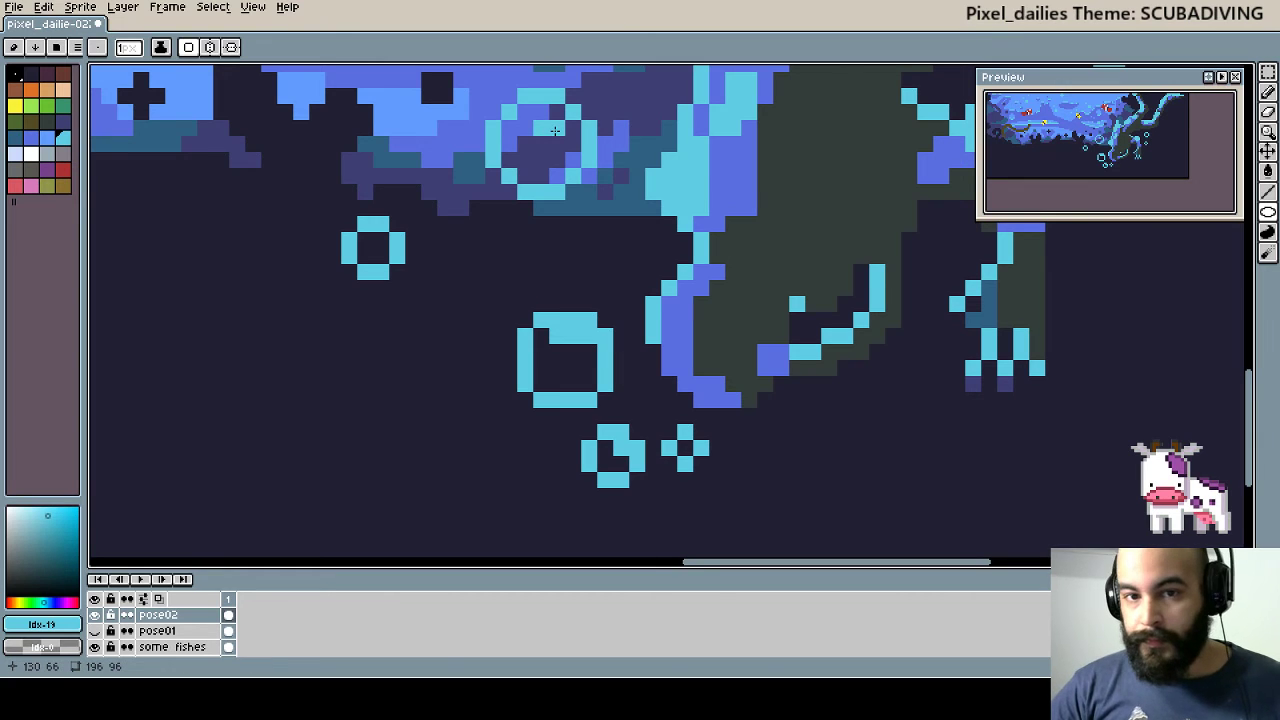
left_click(505, 130)
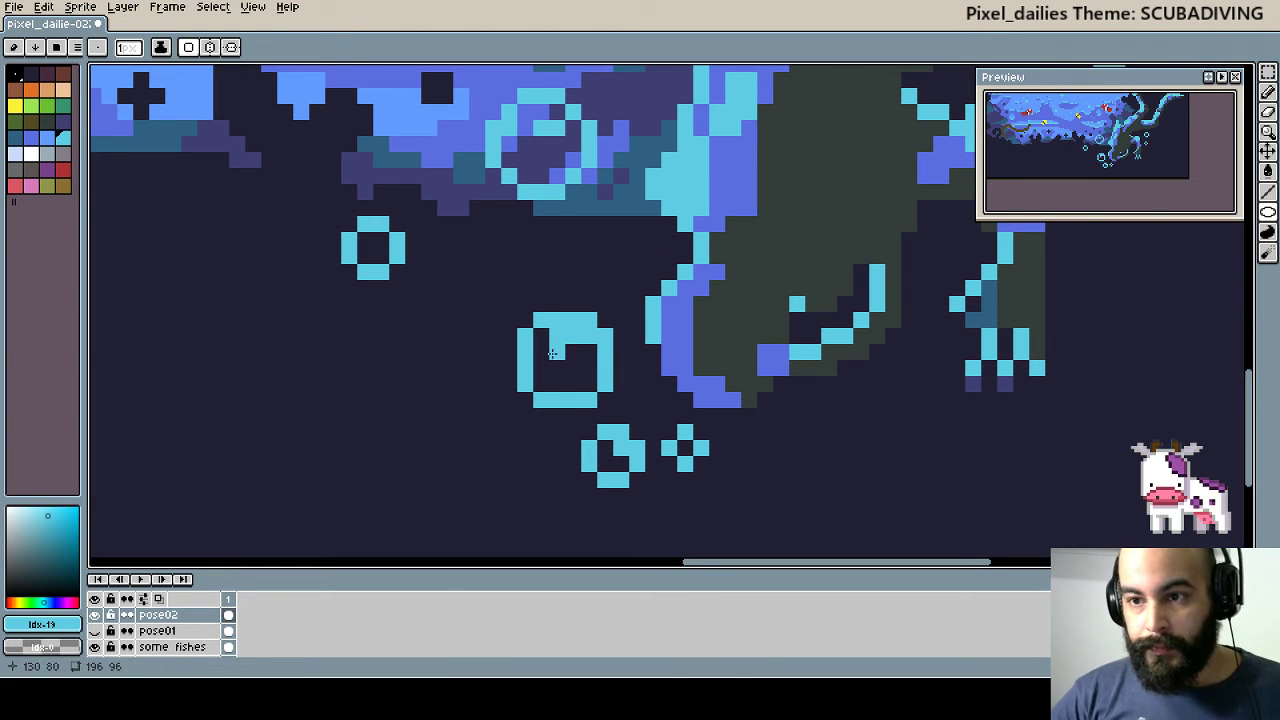
left_click(388, 294)
left_click(723, 370)
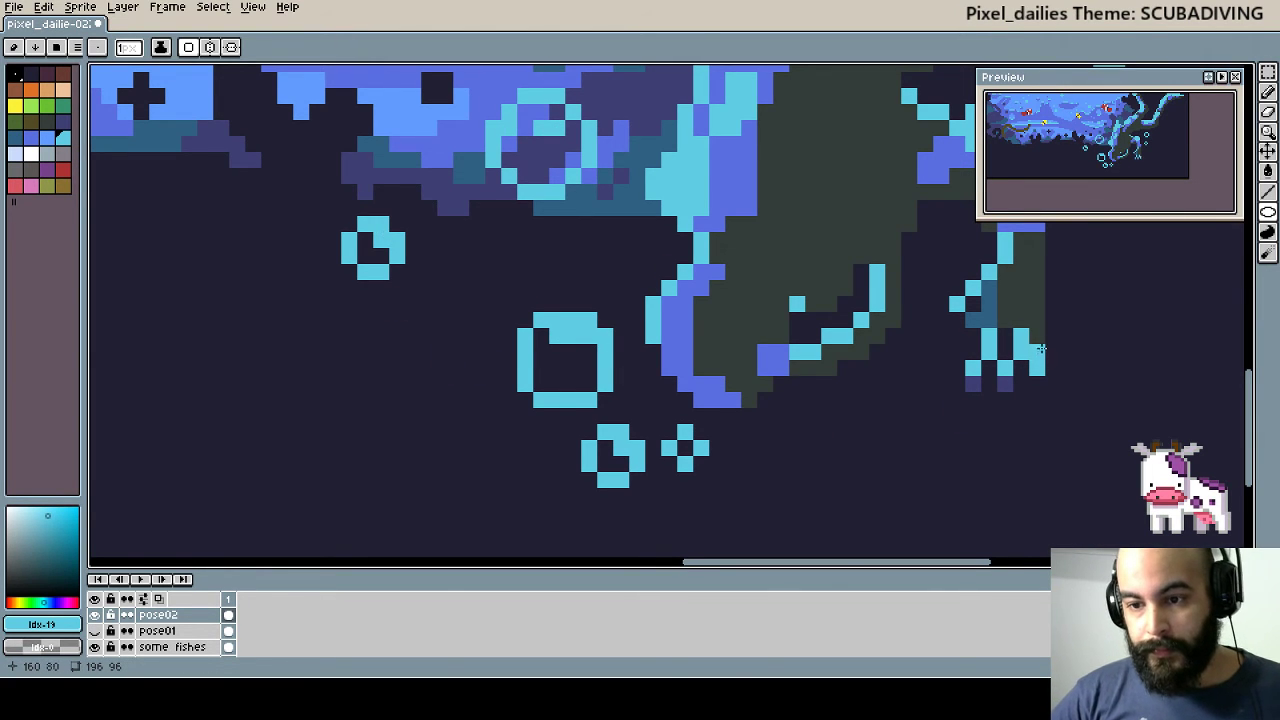
- Add two more cyan strokes and zoom out to review the bubbles
left_click_drag(1040, 348, 880, 431)
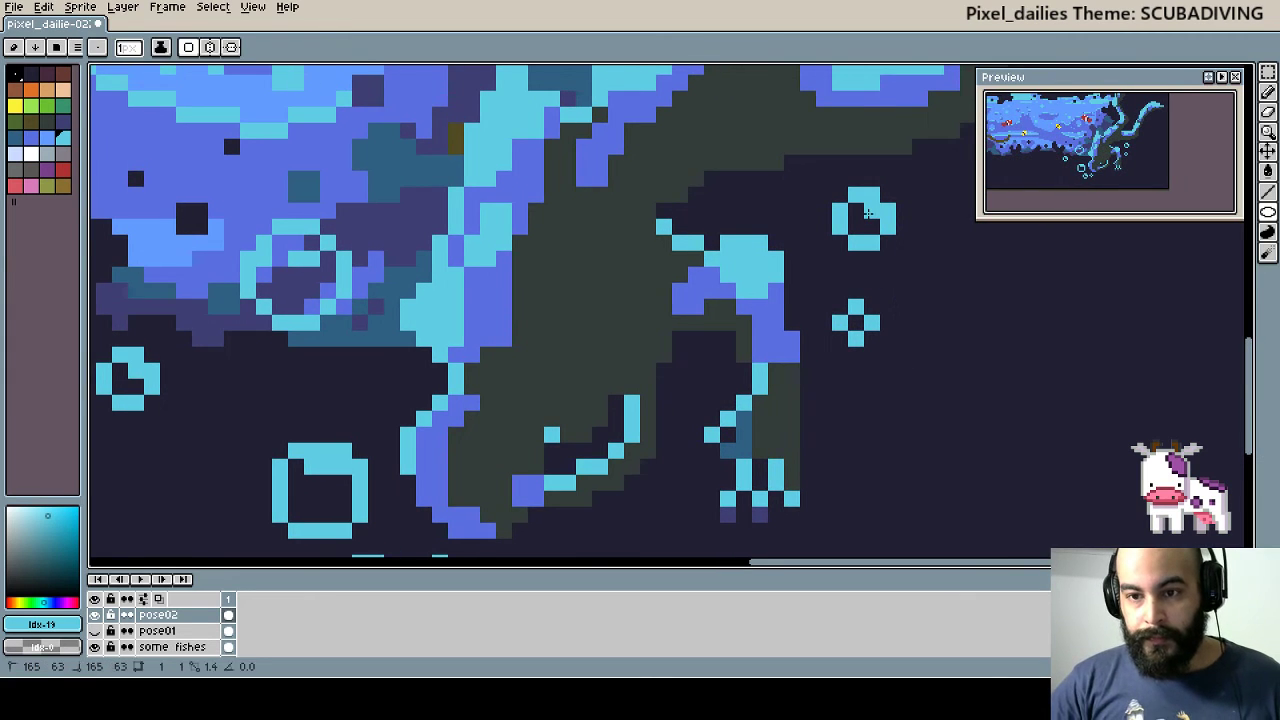
left_click_drag(866, 212, 942, 169)
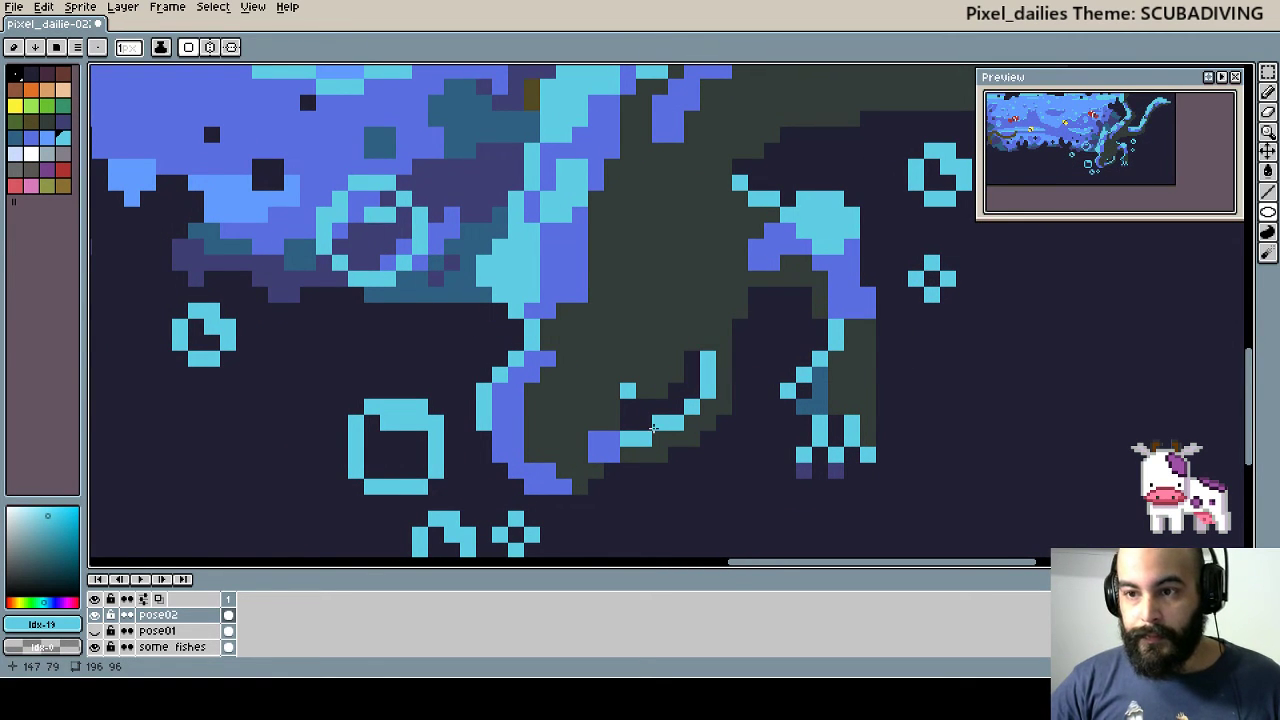
scroll(652, 428, "down", 2)
left_click_drag(543, 391, 708, 393)
scroll(642, 389, "down", 1)
scroll(642, 389, "down", 1)
scroll(642, 389, "down", 1)
scroll(771, 380, "up", 1)
scroll(760, 408, "up", 1)
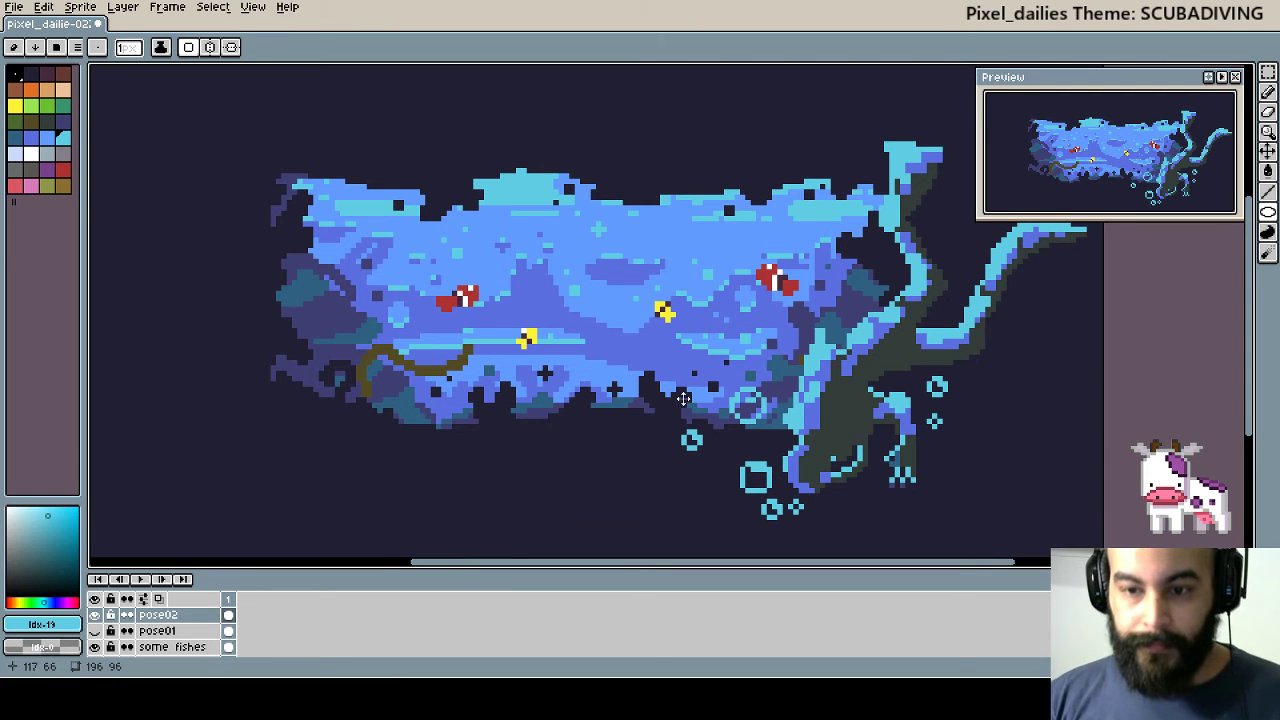
- Pick the light blue from the artwork and set the pencil to 2 pixels
scroll(790, 400, "right", 1)
scroll(797, 400, "up", 1)
scroll(797, 400, "up", 1)
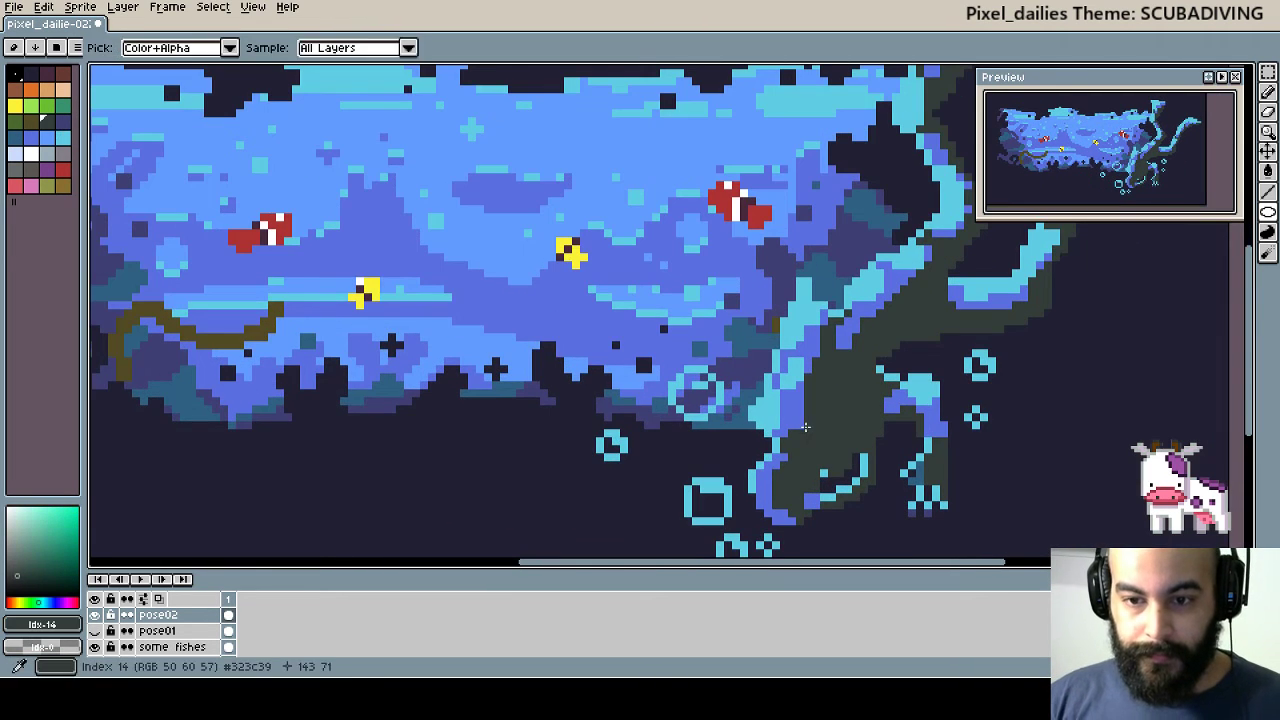
key("b")
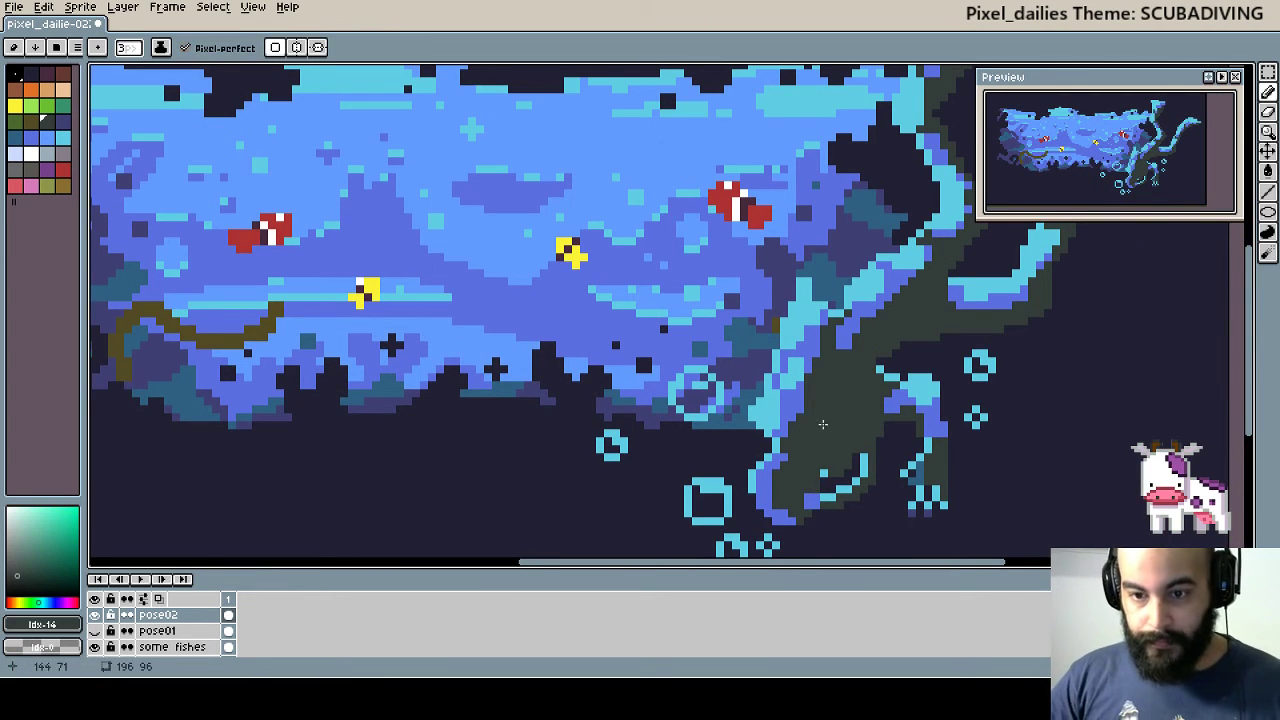
left_click(810, 382, "alt")
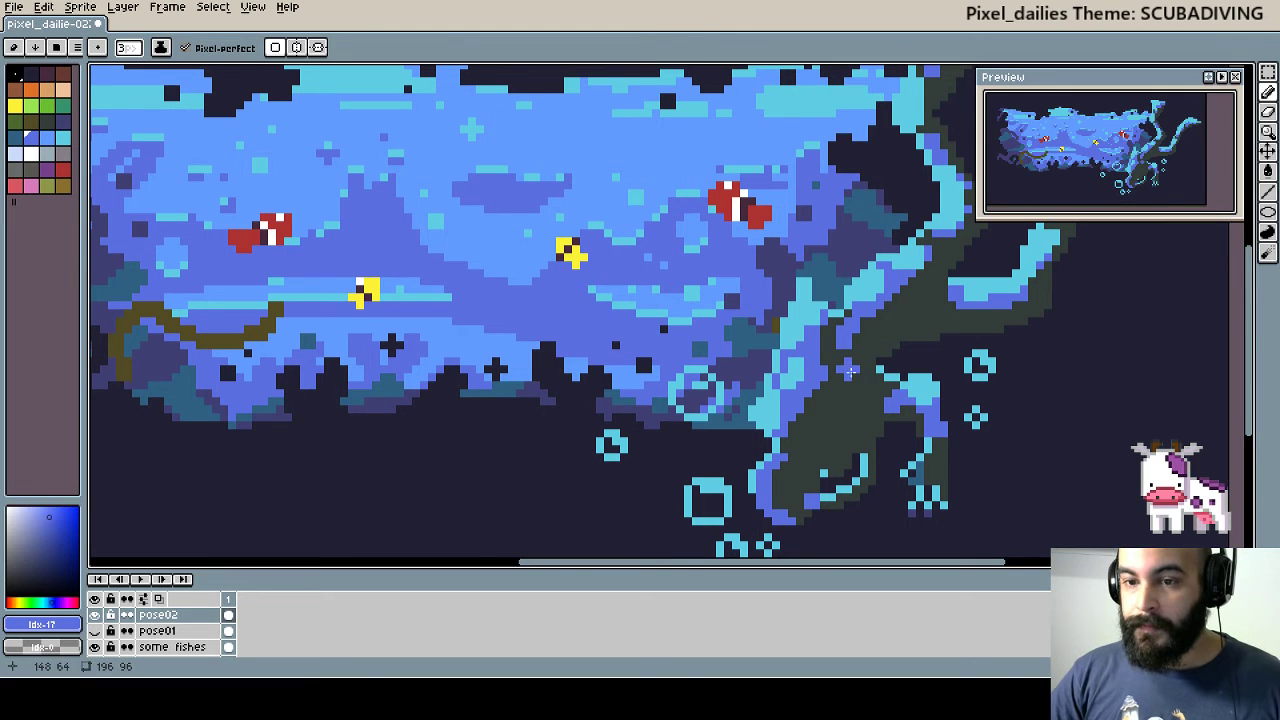
key("minus")
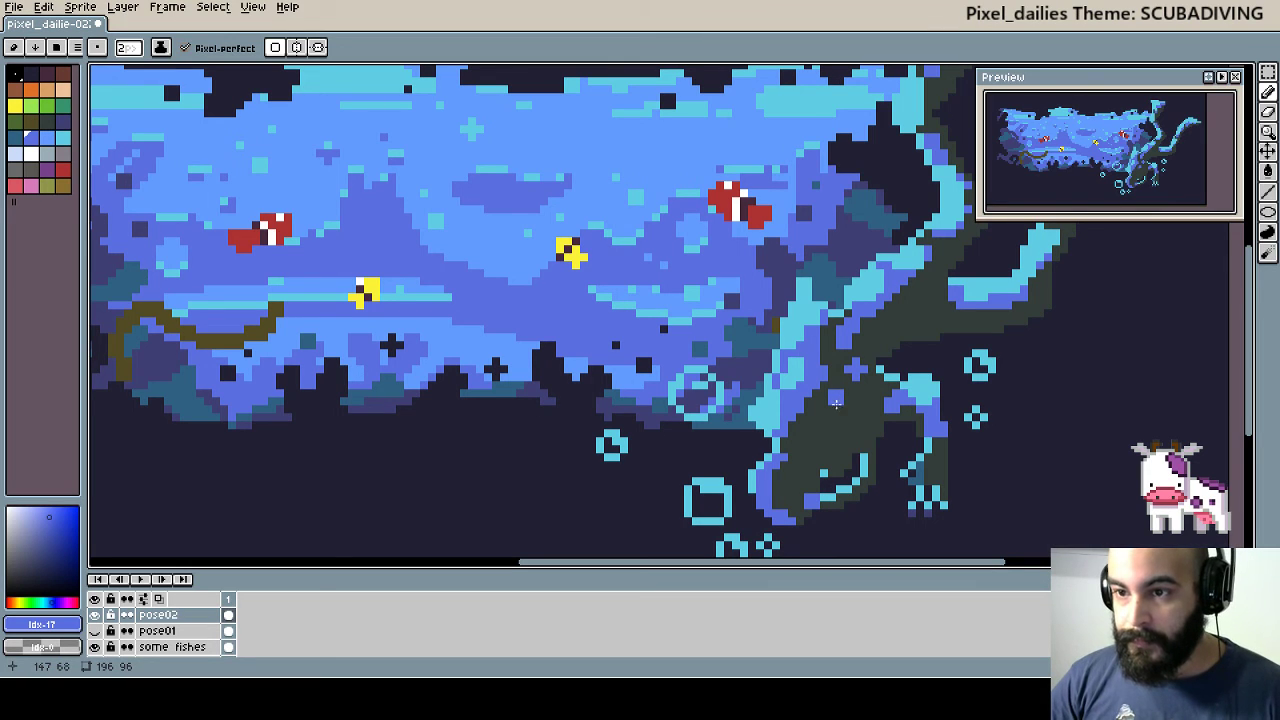
key("ctrl+z")
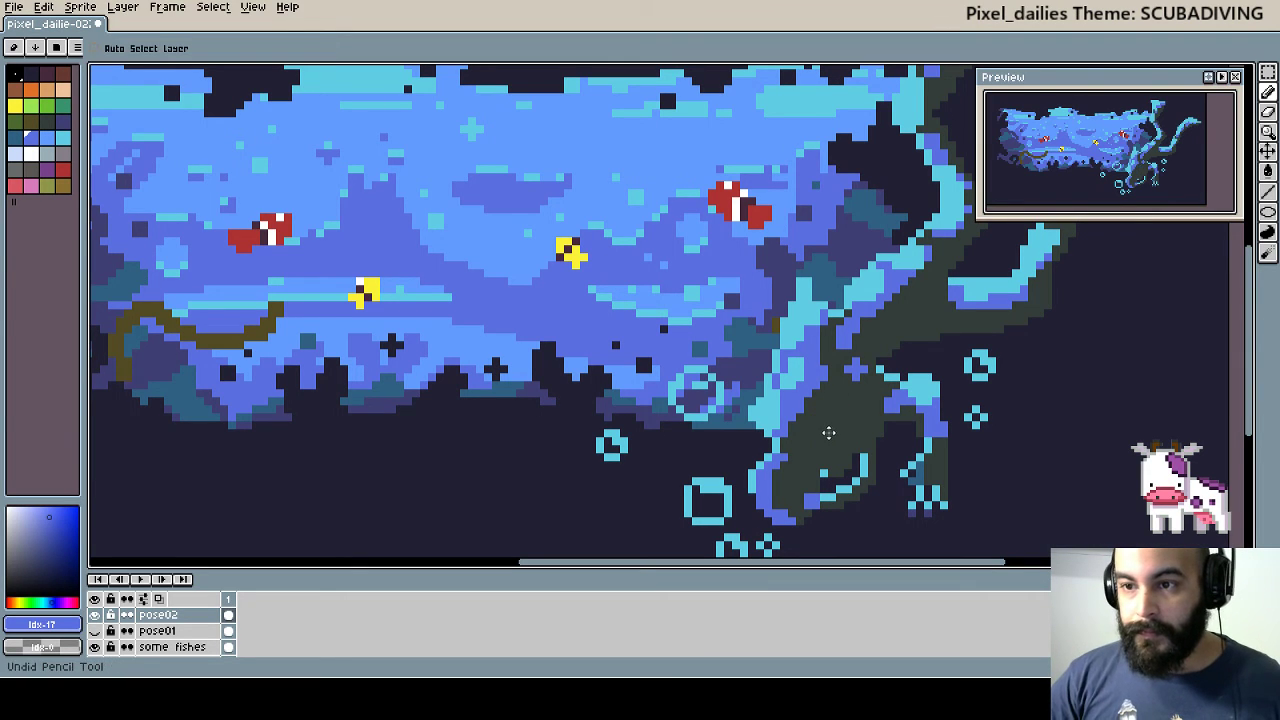
- Pencil medium-blue highlights along the coral branch and dark trunk
left_click(852, 368)
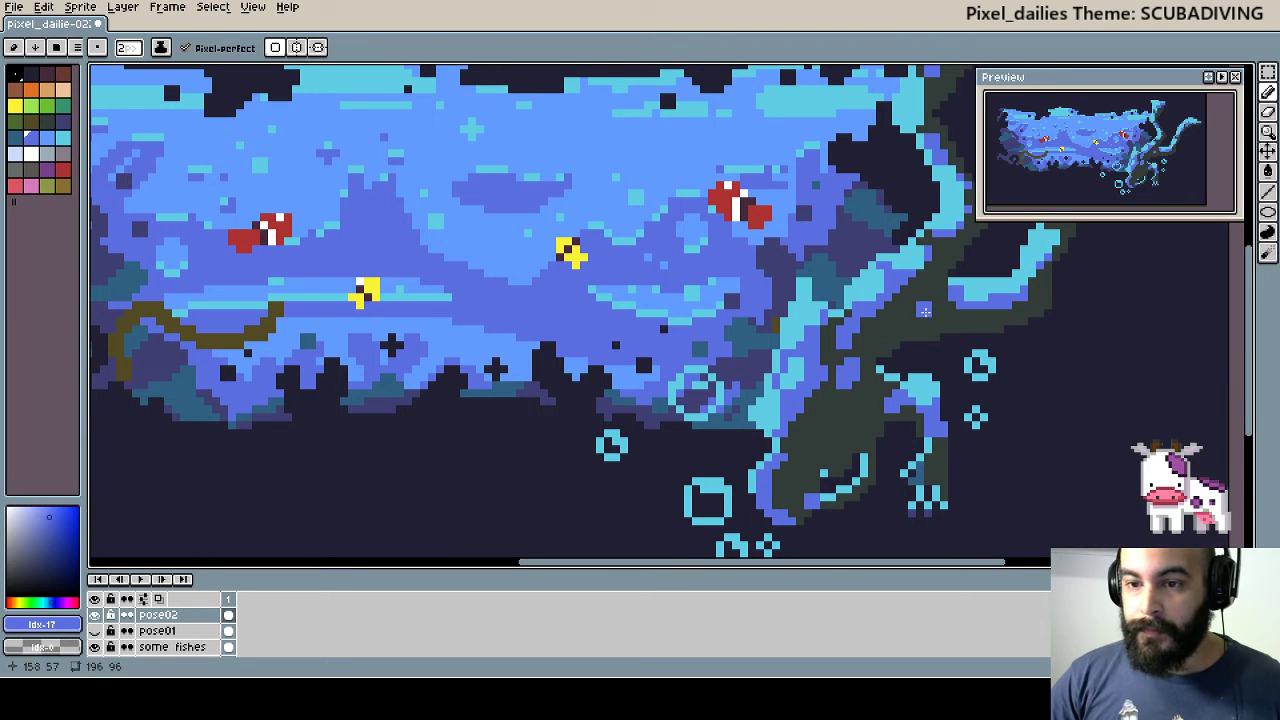
left_click_drag(927, 321, 945, 321)
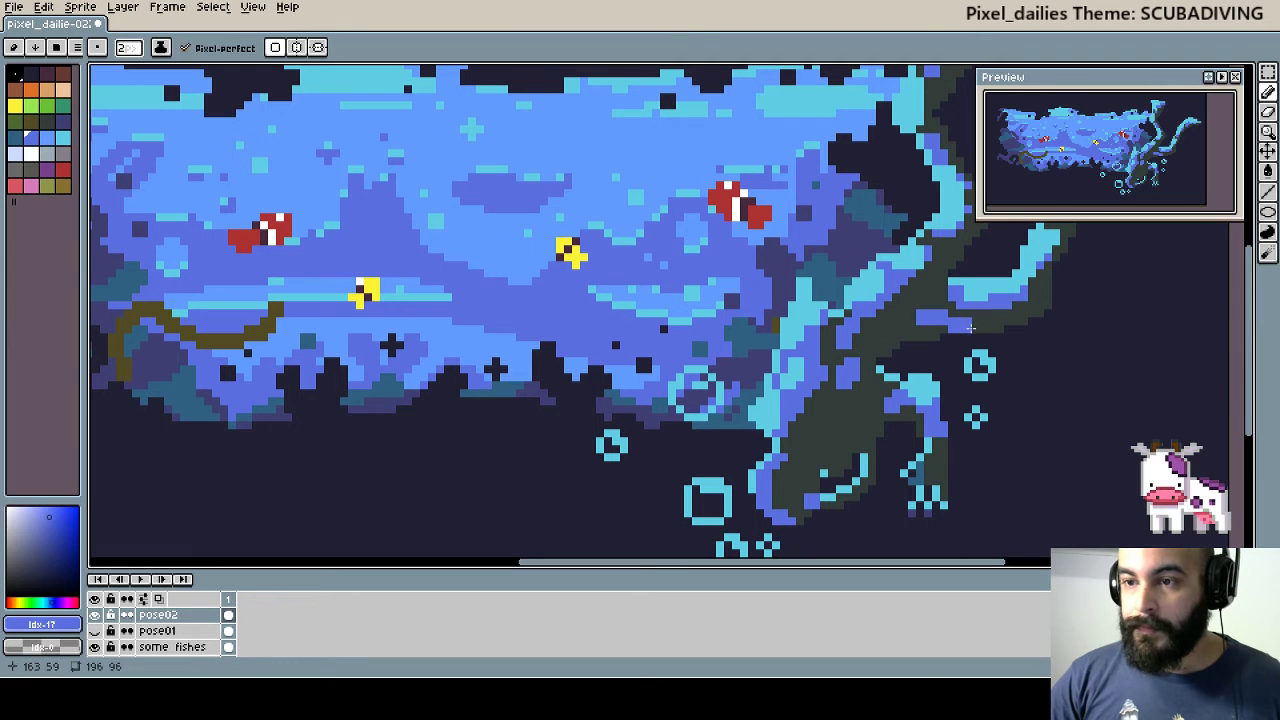
left_click(820, 437)
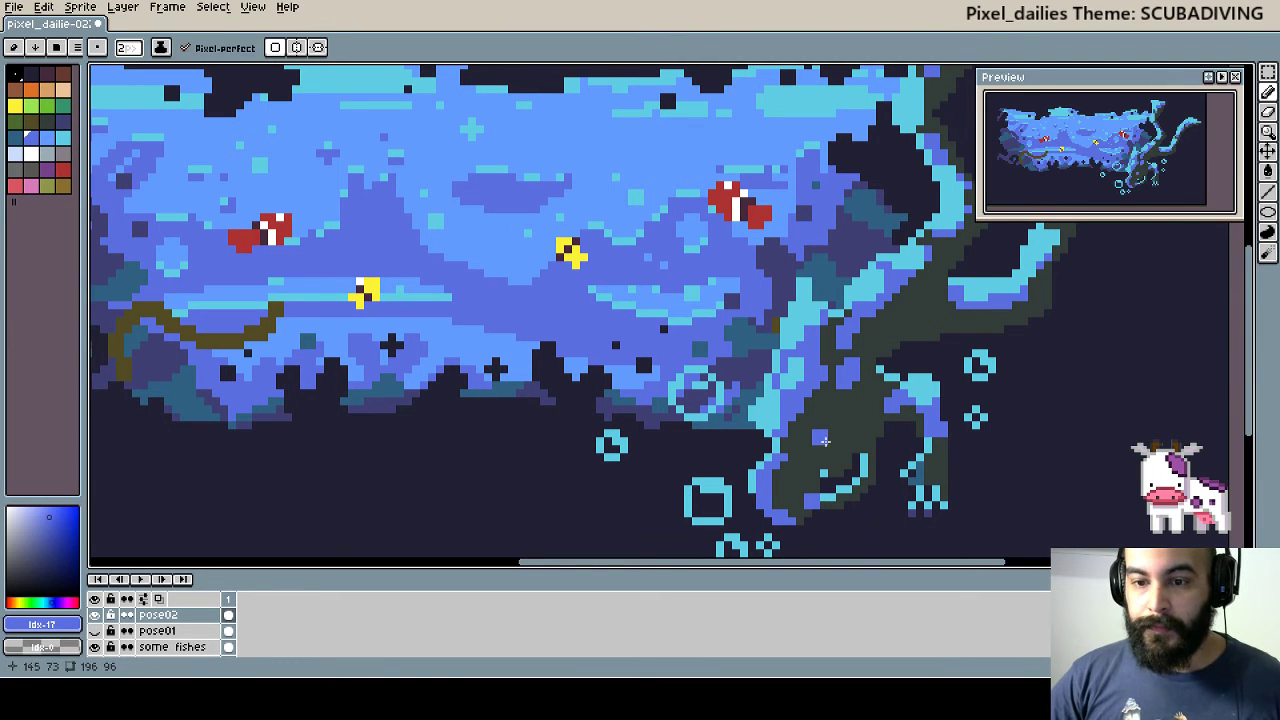
left_click_drag(826, 431, 836, 424)
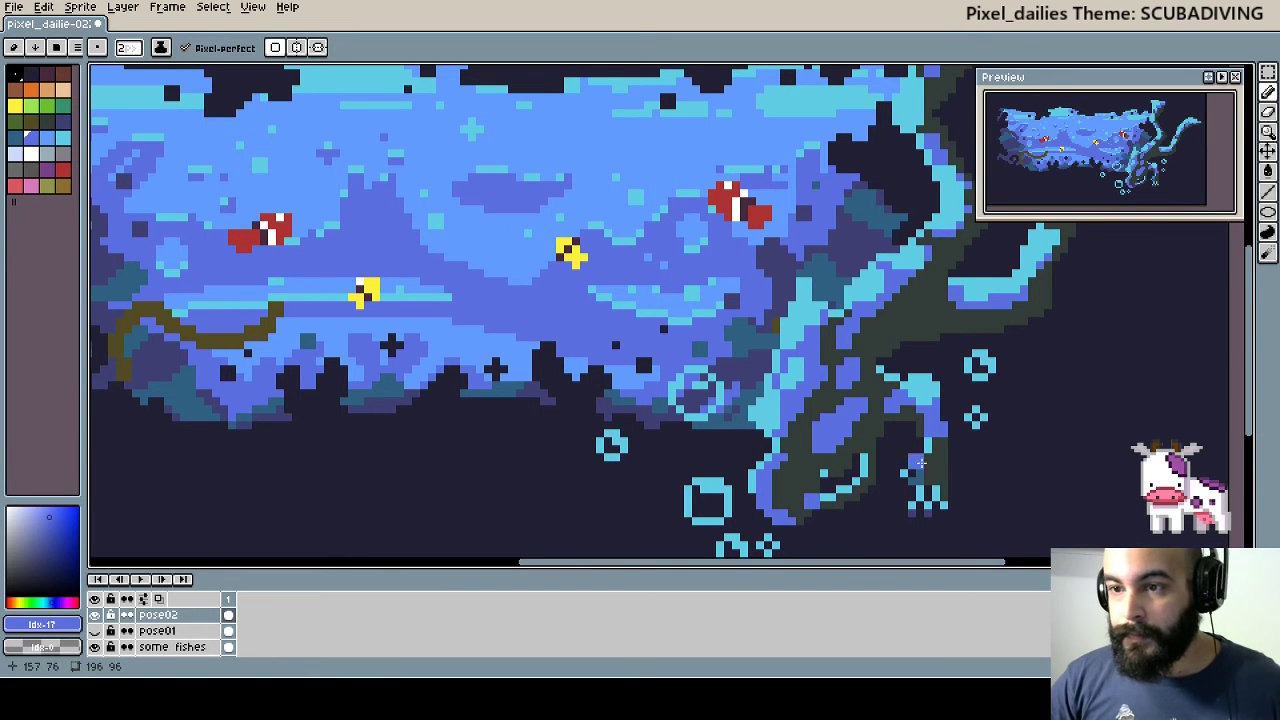
left_click_drag(922, 440, 902, 447)
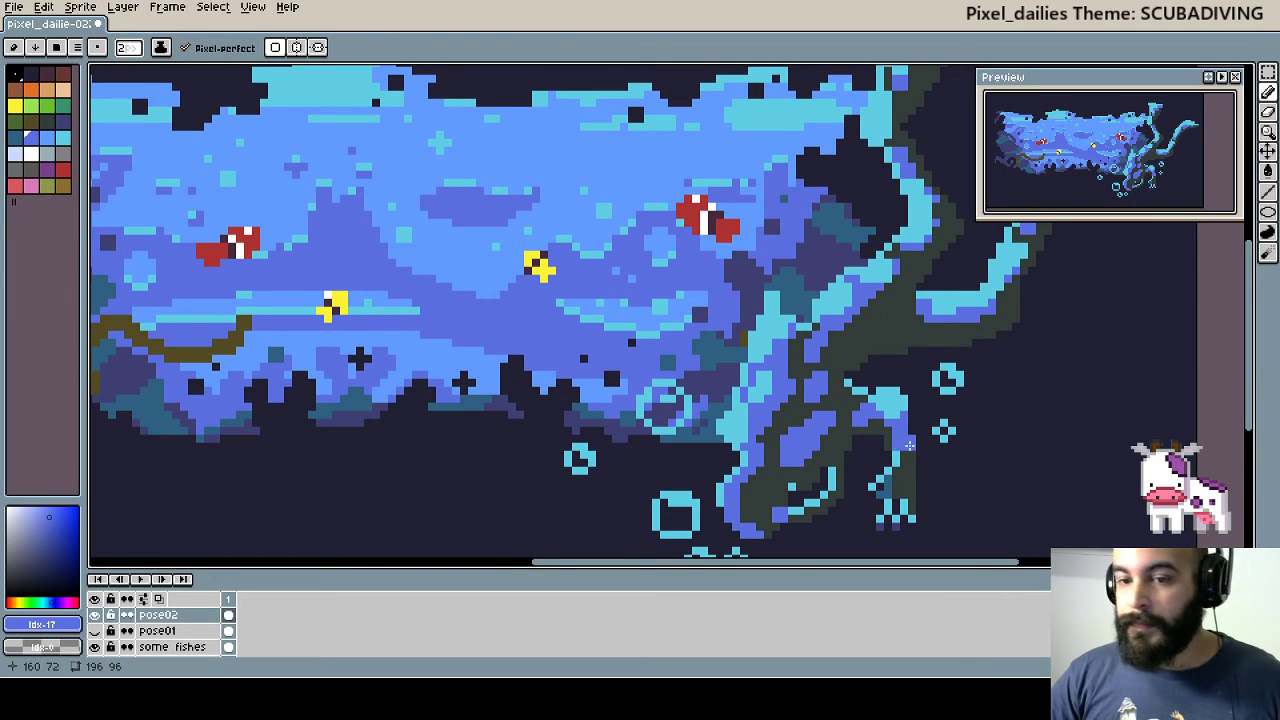
left_click_drag(909, 444, 896, 444)
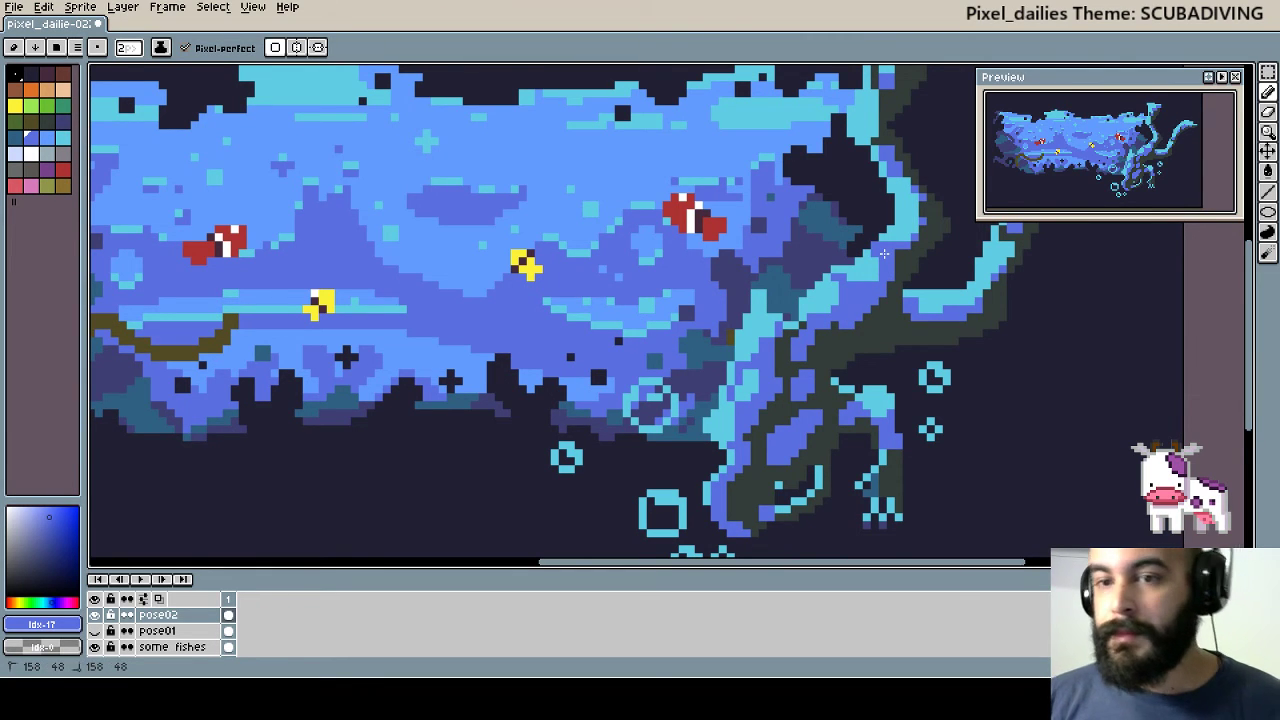
- Add two light cyan highlight pixels along the coral edge
scroll(884, 254, "up", 3)
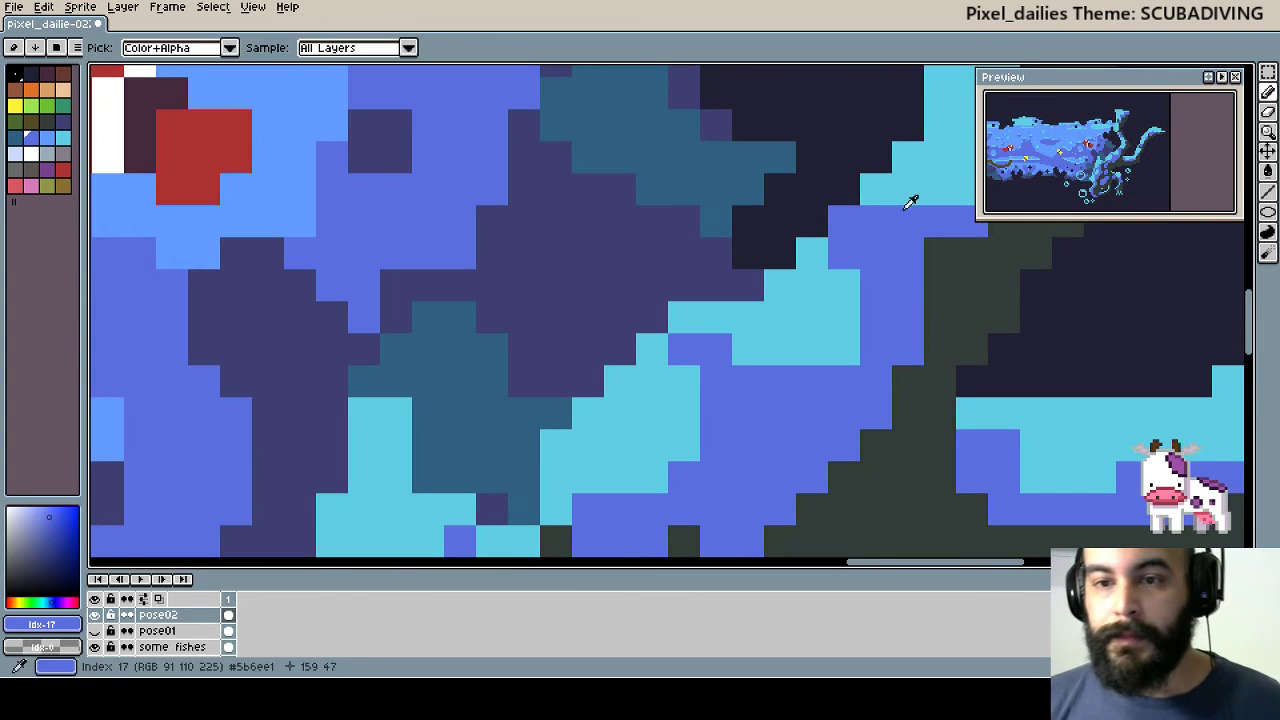
key("b")
left_click(945, 195, "alt")
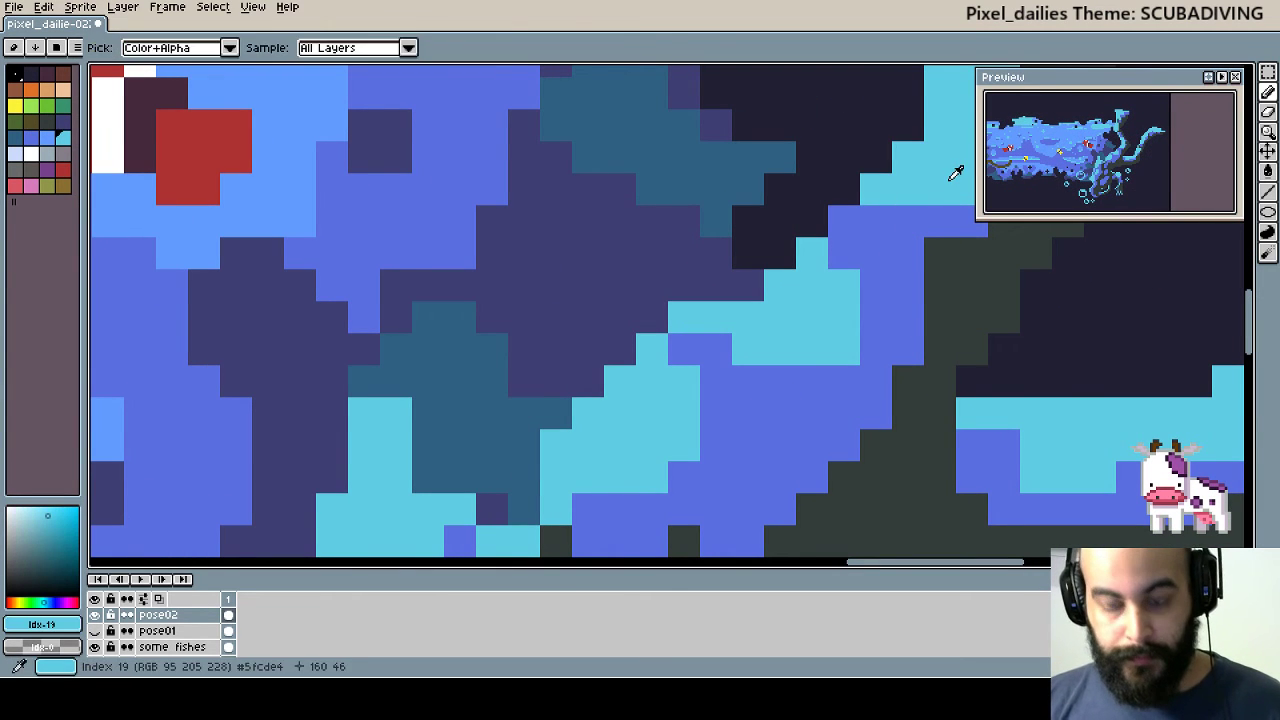
left_click(843, 221)
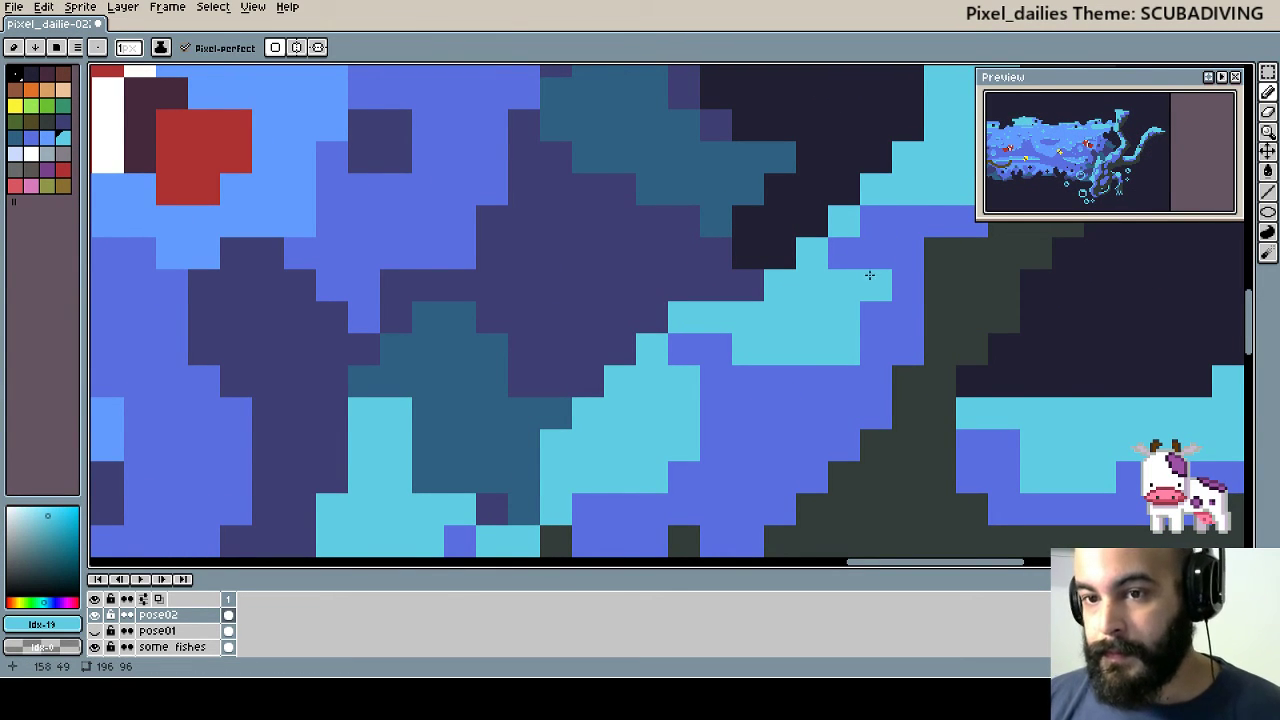
left_click(876, 221)
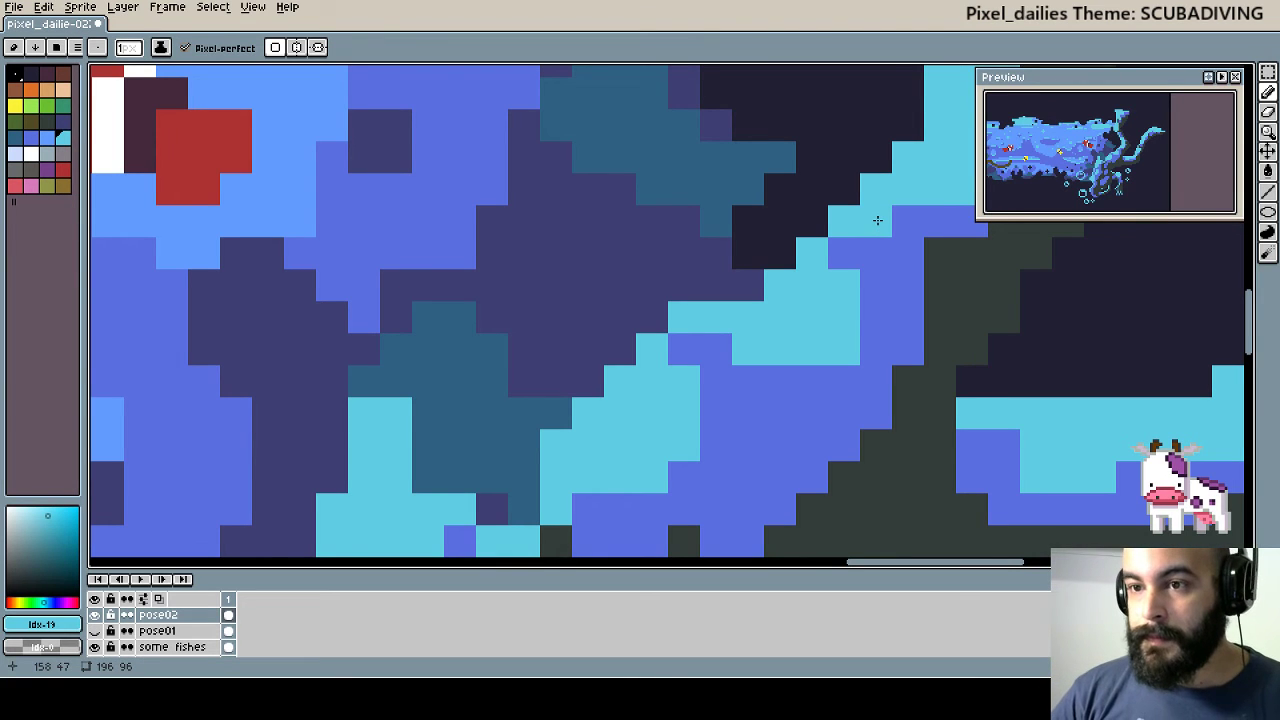
- Paint medium blue highlight pixels along the dark upper coral branch
left_click_drag(928, 214, 803, 177)
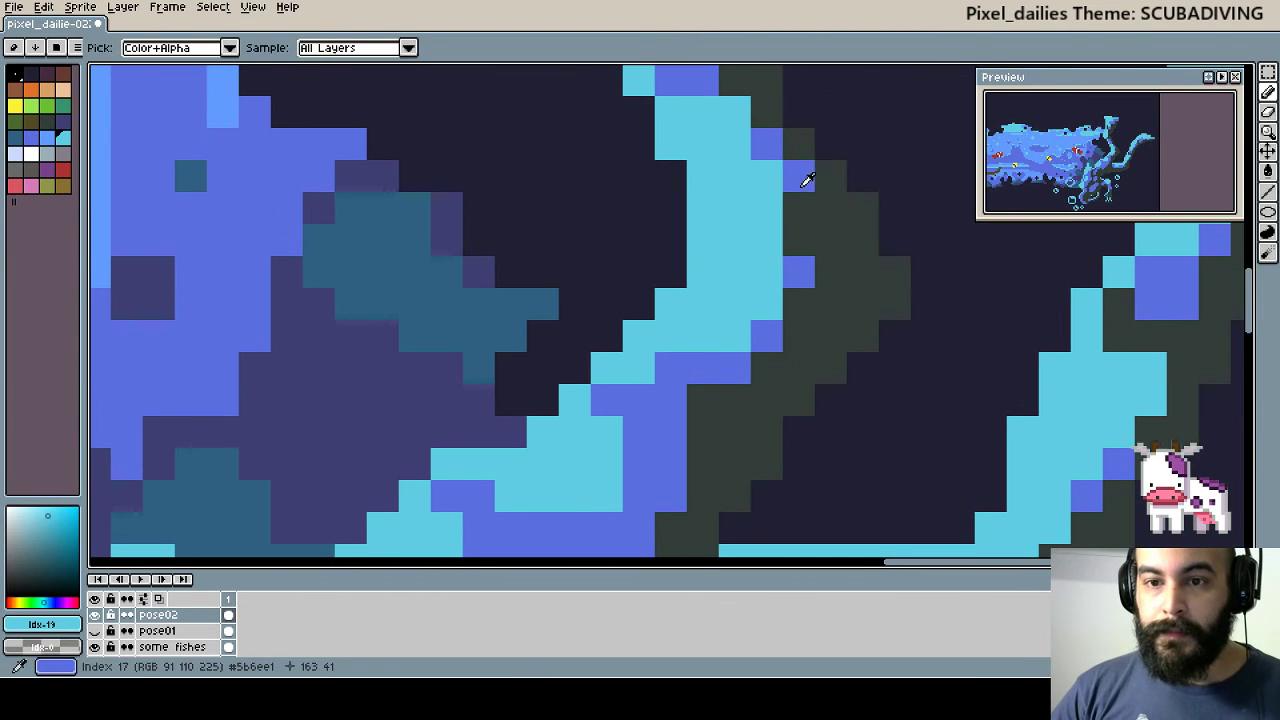
left_click(801, 263, "alt")
left_click_drag(730, 105, 726, 217)
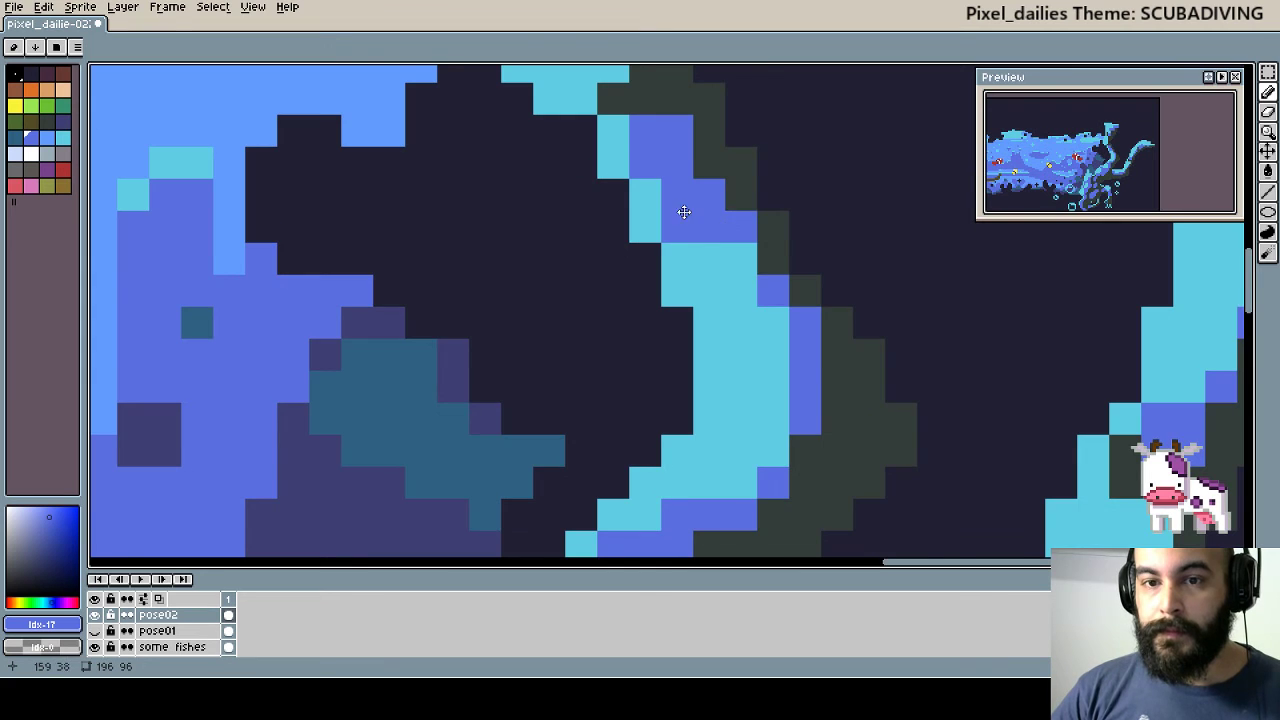
mouse_move(593, 68)
left_mouse_down()
mouse_move(643, 198)
mouse_move(737, 363)
left_mouse_up()
scroll(670, 215, "down", 3)
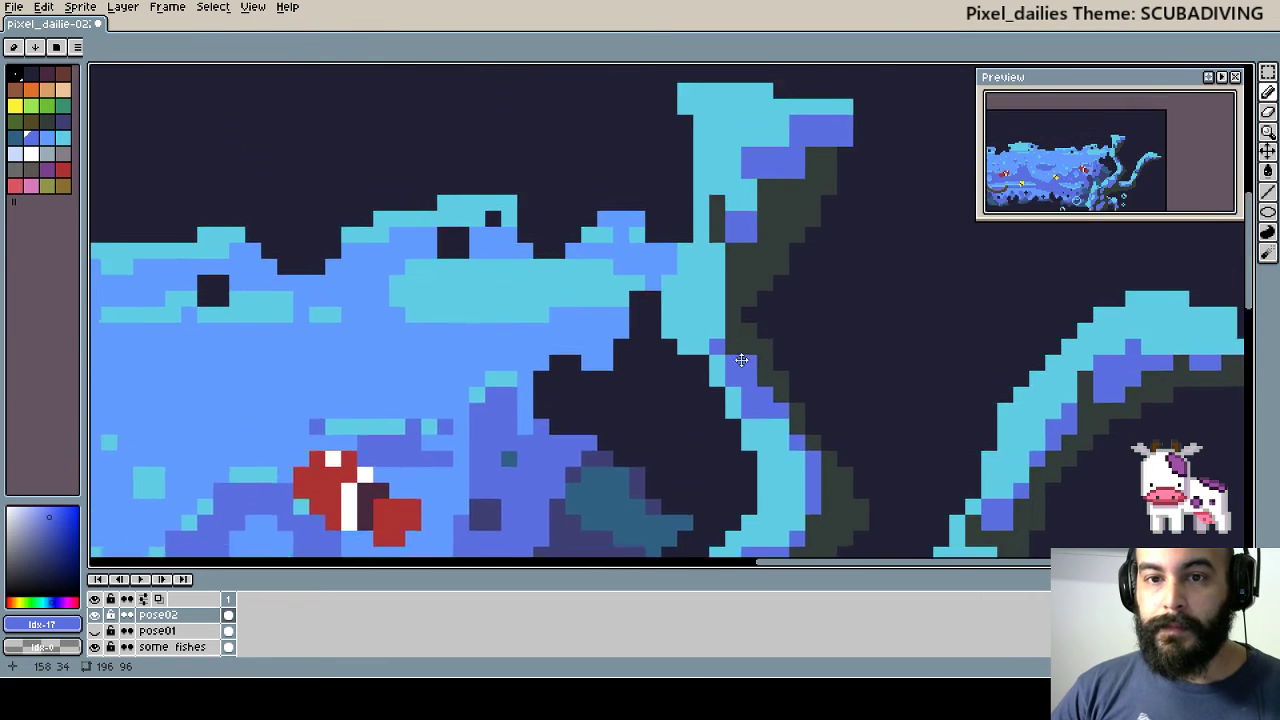
scroll(725, 299, "up", 3)
left_click_drag(726, 312, 727, 339)
left_click(725, 288)
left_click(820, 256)
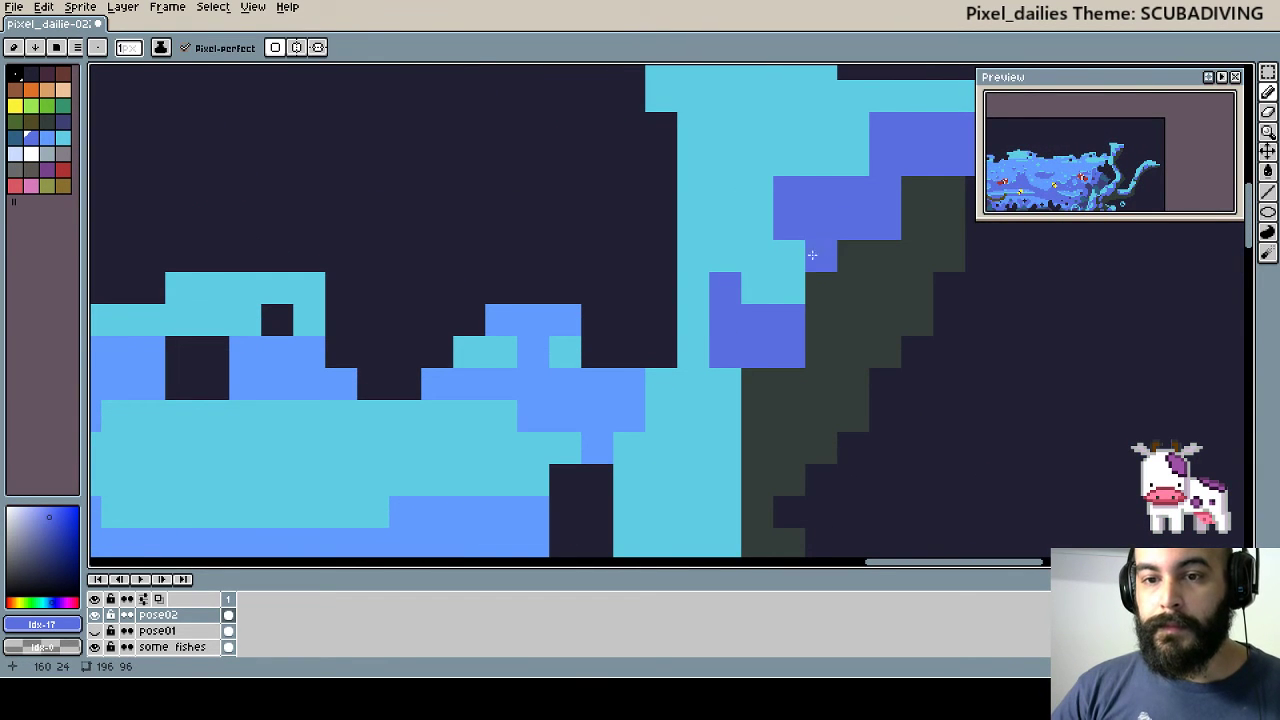
left_click(820, 312)
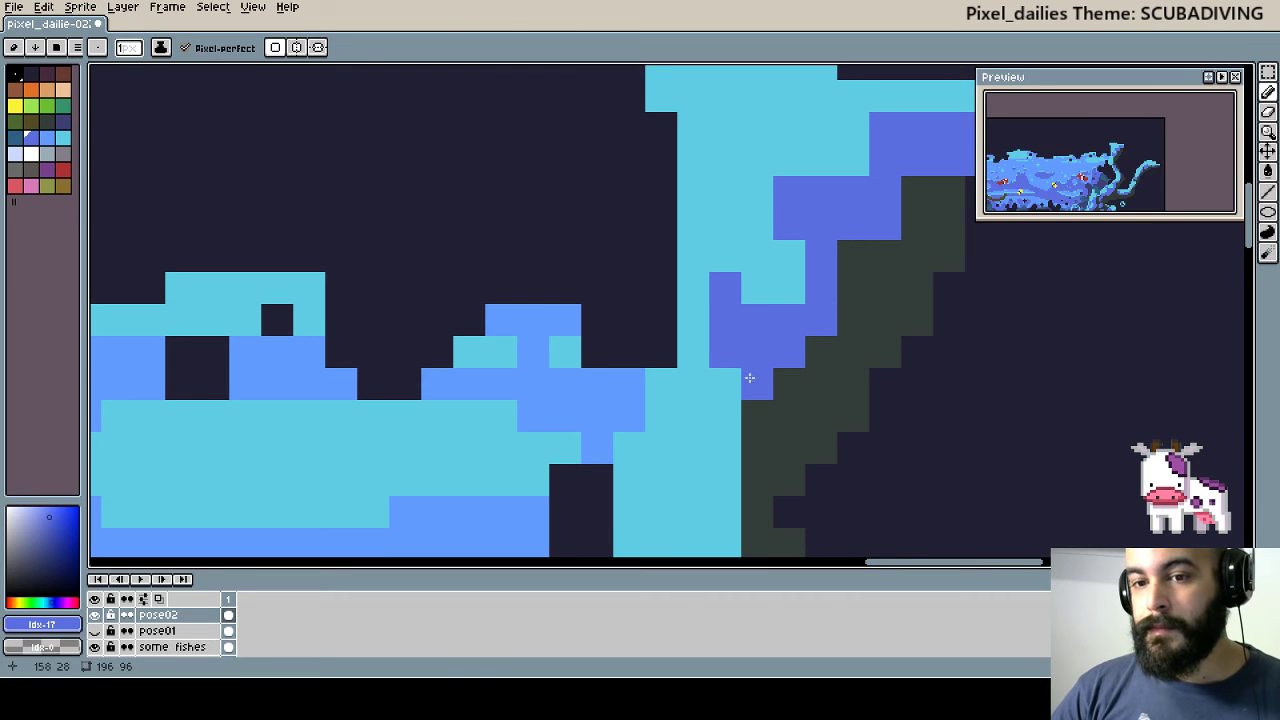
- Restore one dark grey shadow pixel on the coral and zoom back out
scroll(751, 374, "down", 2)
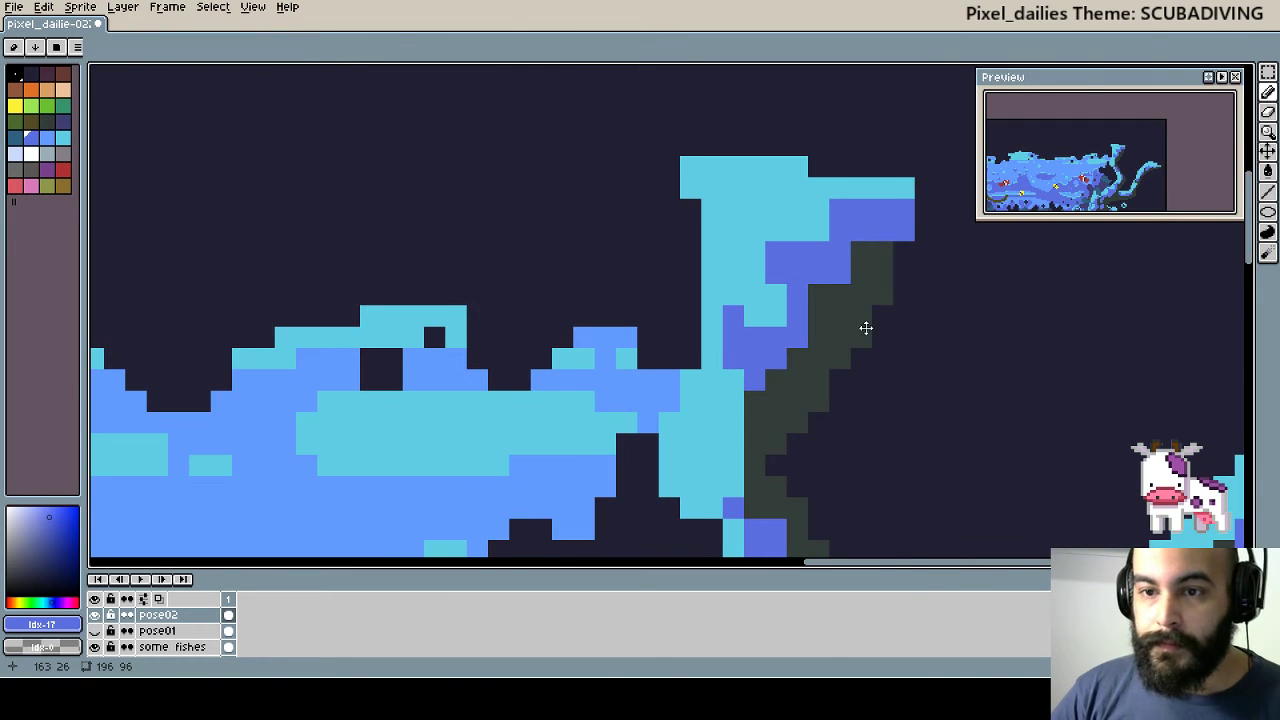
scroll(863, 326, "up", 3)
left_click(884, 222, "alt")
left_click(910, 197)
scroll(826, 312, "down", 4)
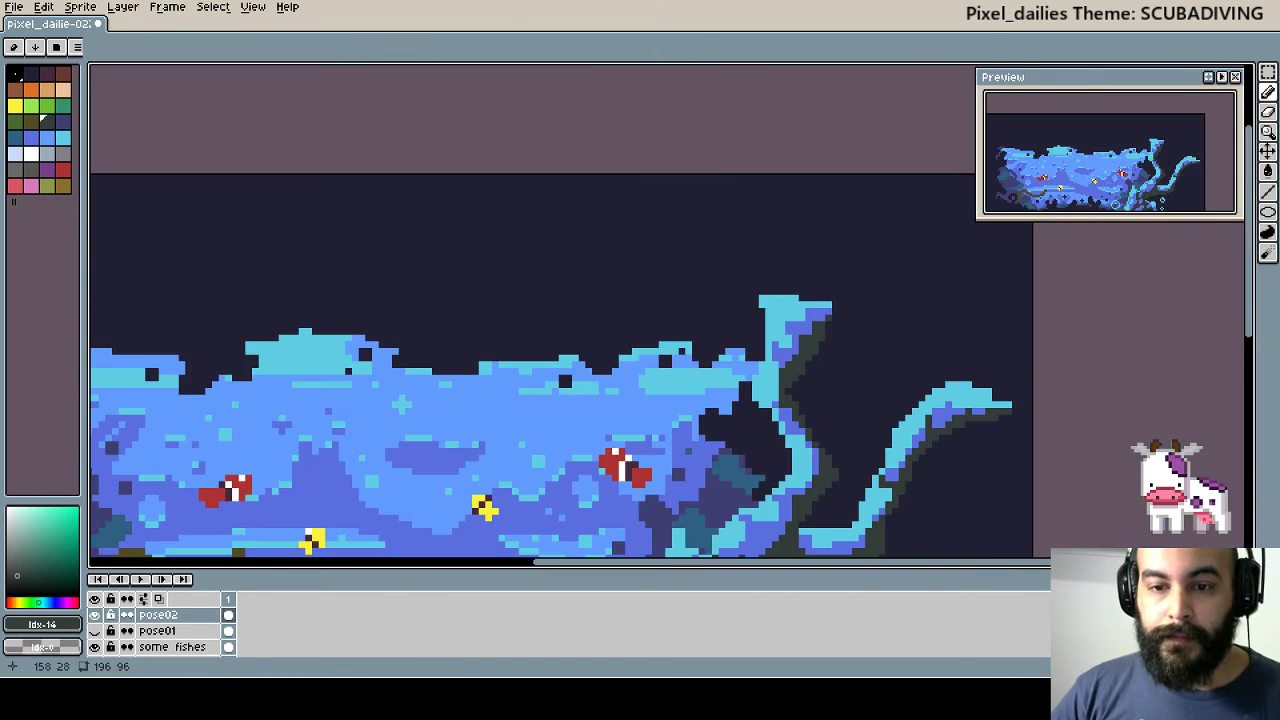
scroll(785, 237, "up", 1)
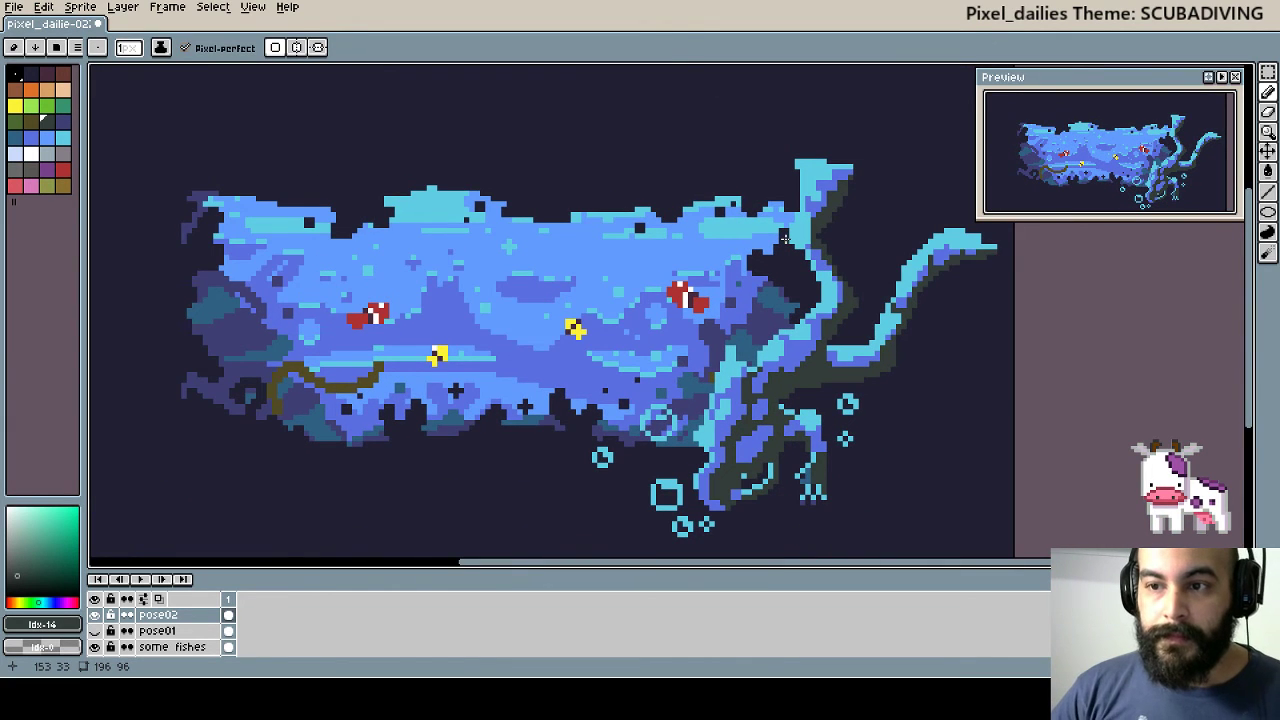
scroll(785, 237, "down", 2)
scroll(785, 300, "up", 1)
scroll(789, 336, "left", 2)
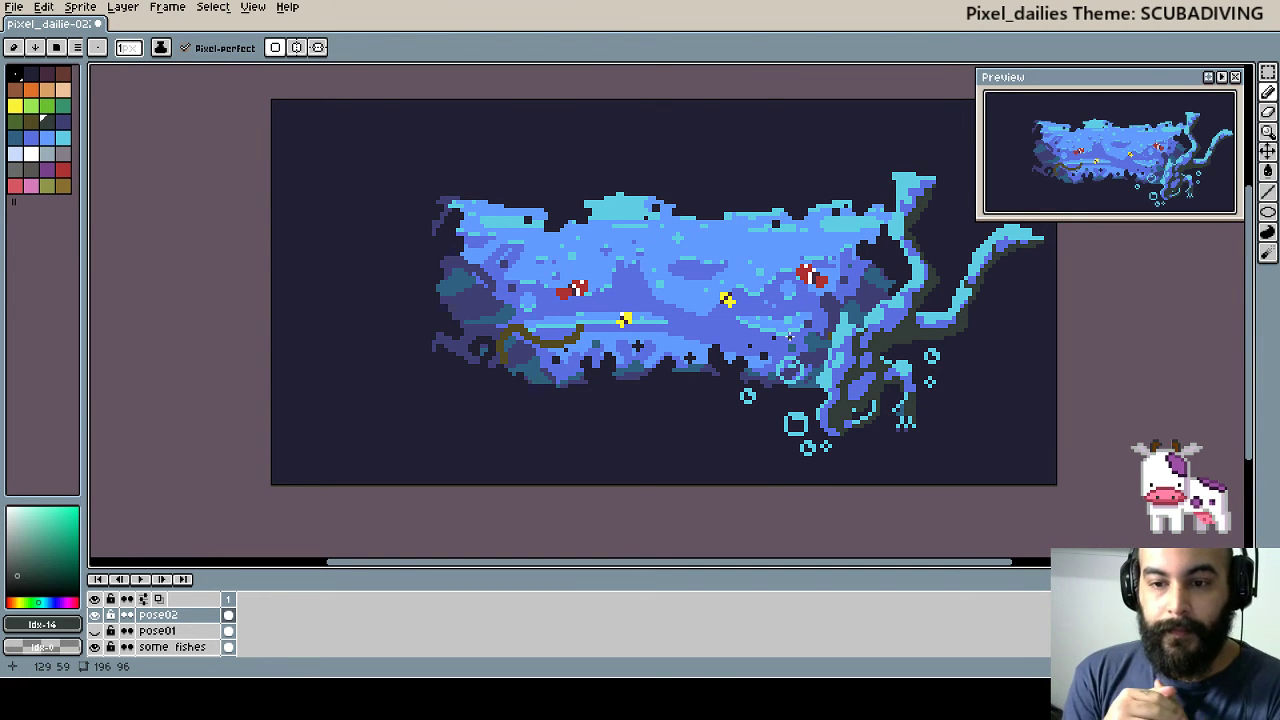
- Undo a trial leftward slide and raise the coral layer about 3 pixels with the Move tool
key("v")
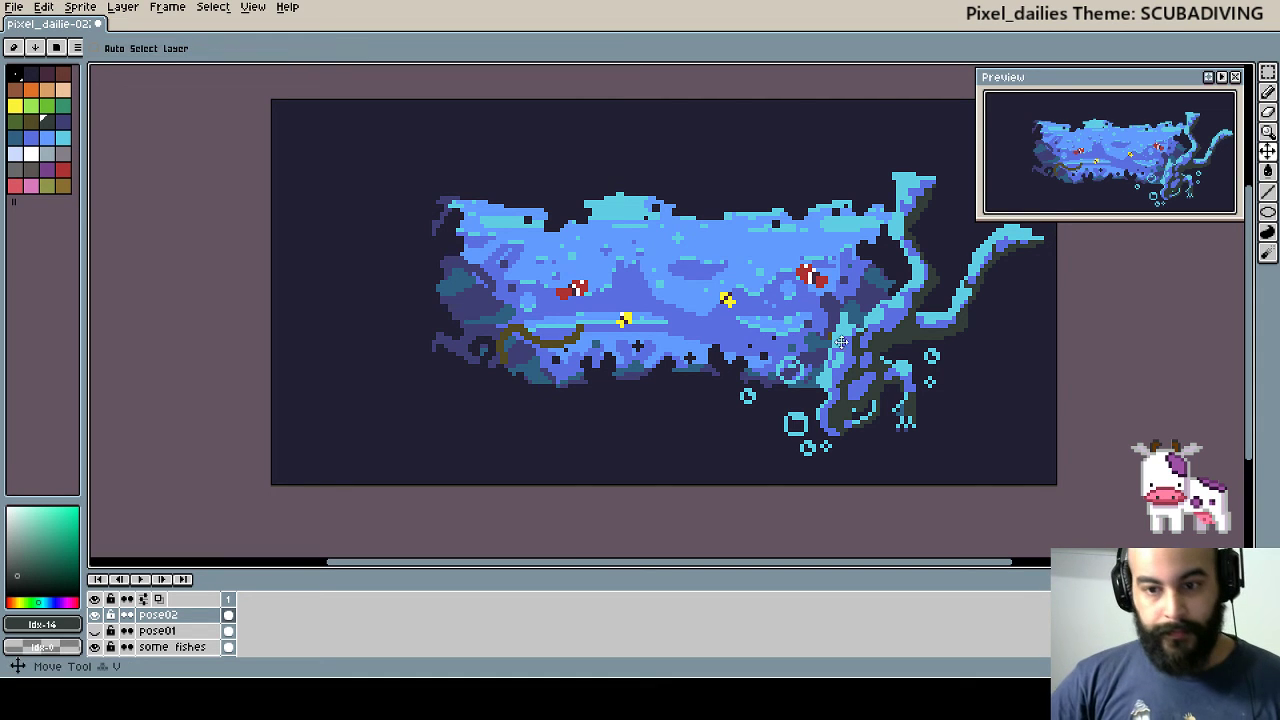
mouse_move(842, 342)
left_mouse_down()
mouse_move(420, 338)
mouse_move(451, 338)
left_mouse_up()
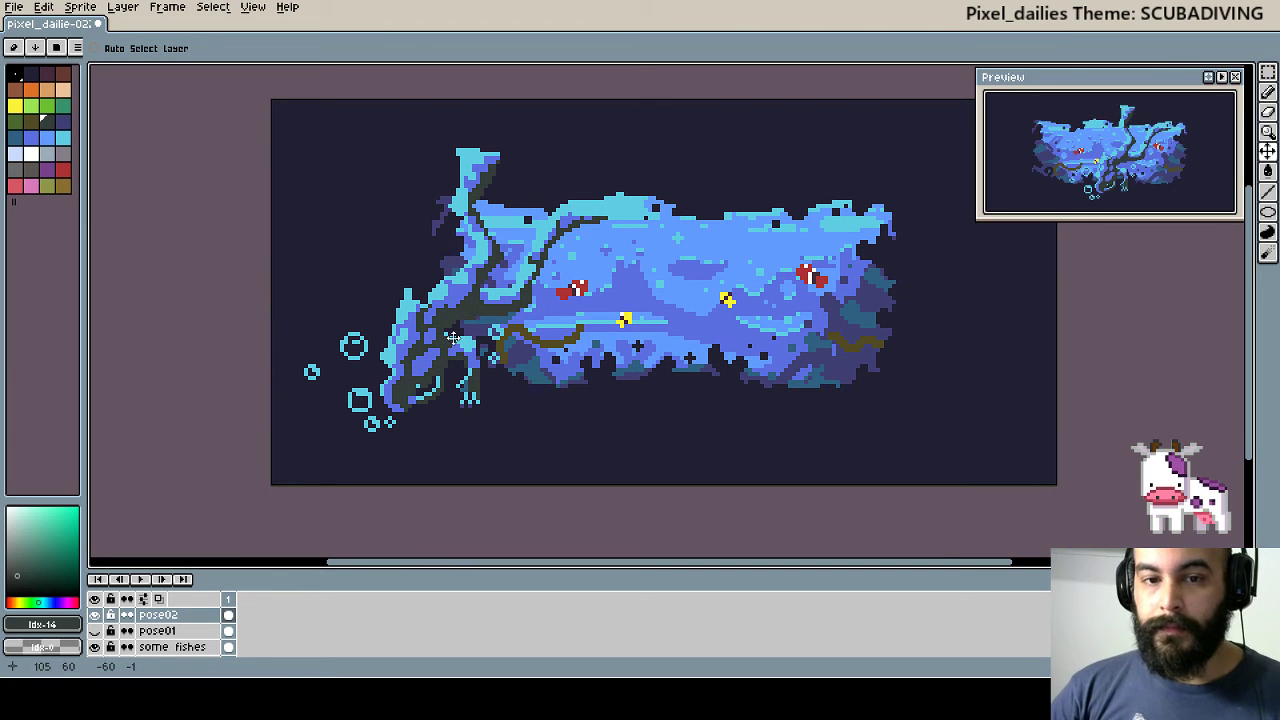
key("ctrl+z")
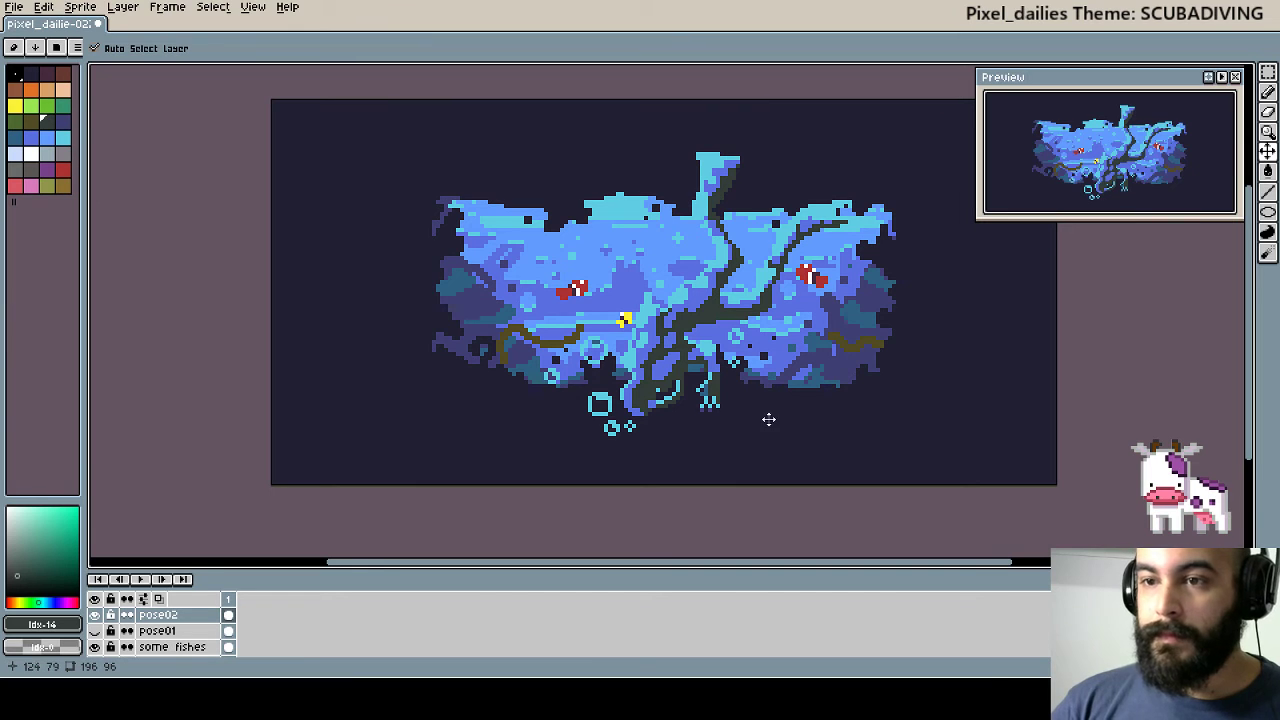
key("ctrl+z")
key("ctrl+y")
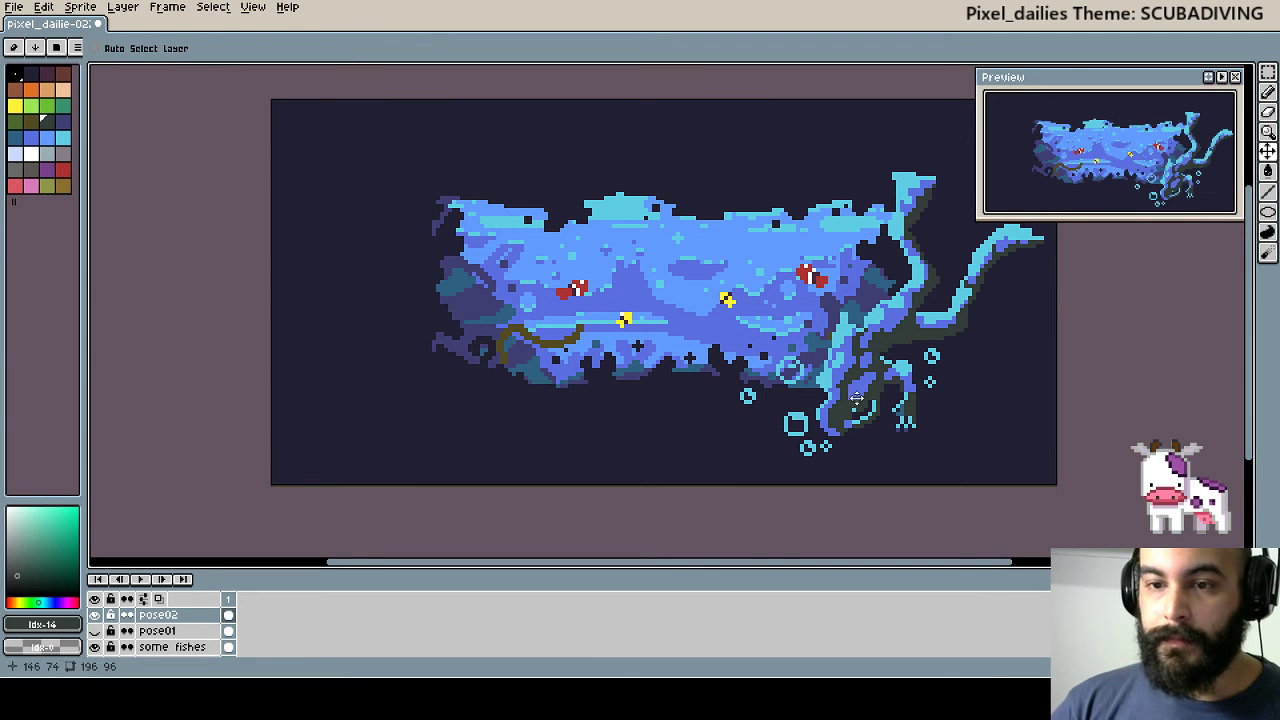
left_click_drag(874, 397, 866, 390)
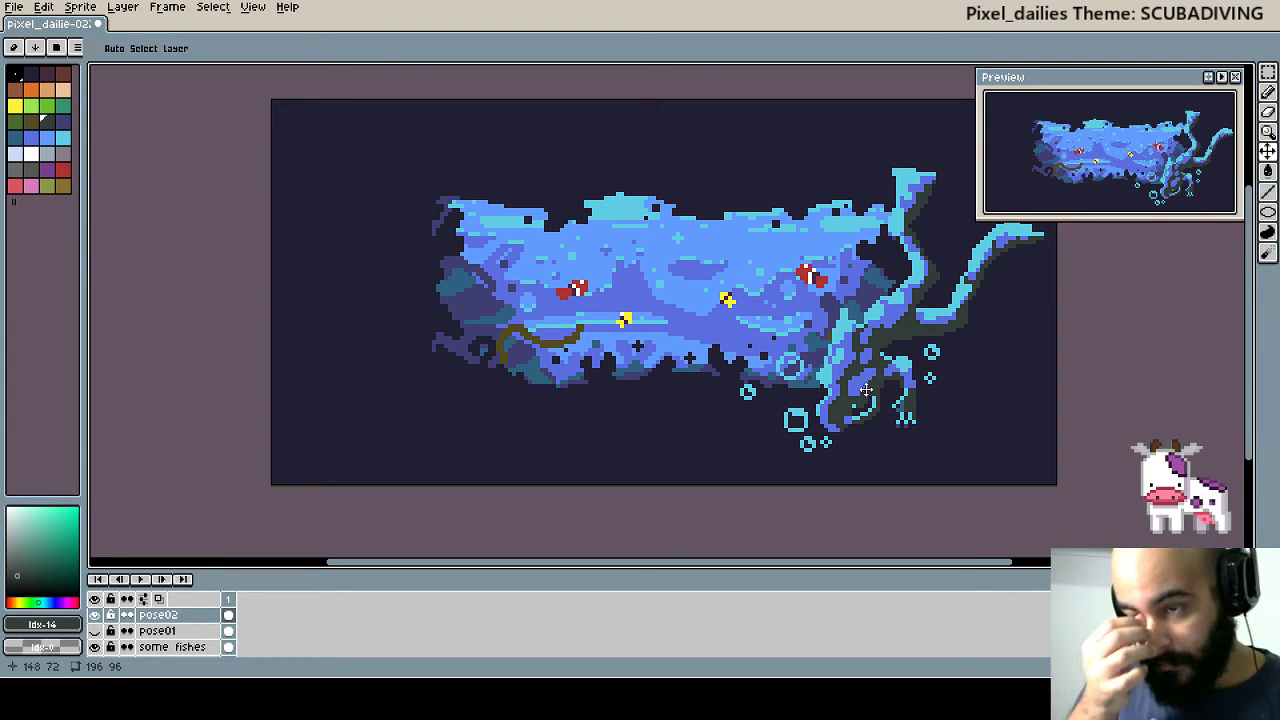
left_click_drag(866, 390, 889, 381)
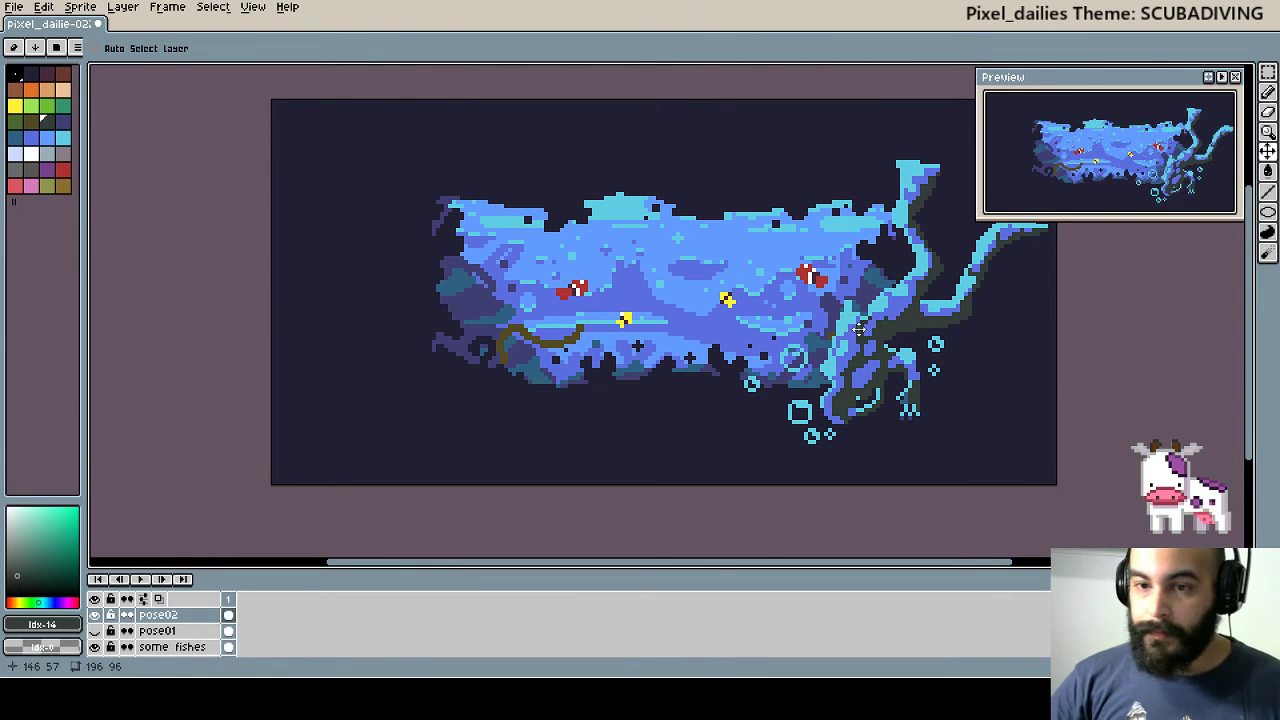
scroll(858, 335, "up", 2)
- Lighten the teal coral edge pixels to cyan and repaint some tentacle pixels mid-blue
key("b")
scroll(843, 302, "up", 2)
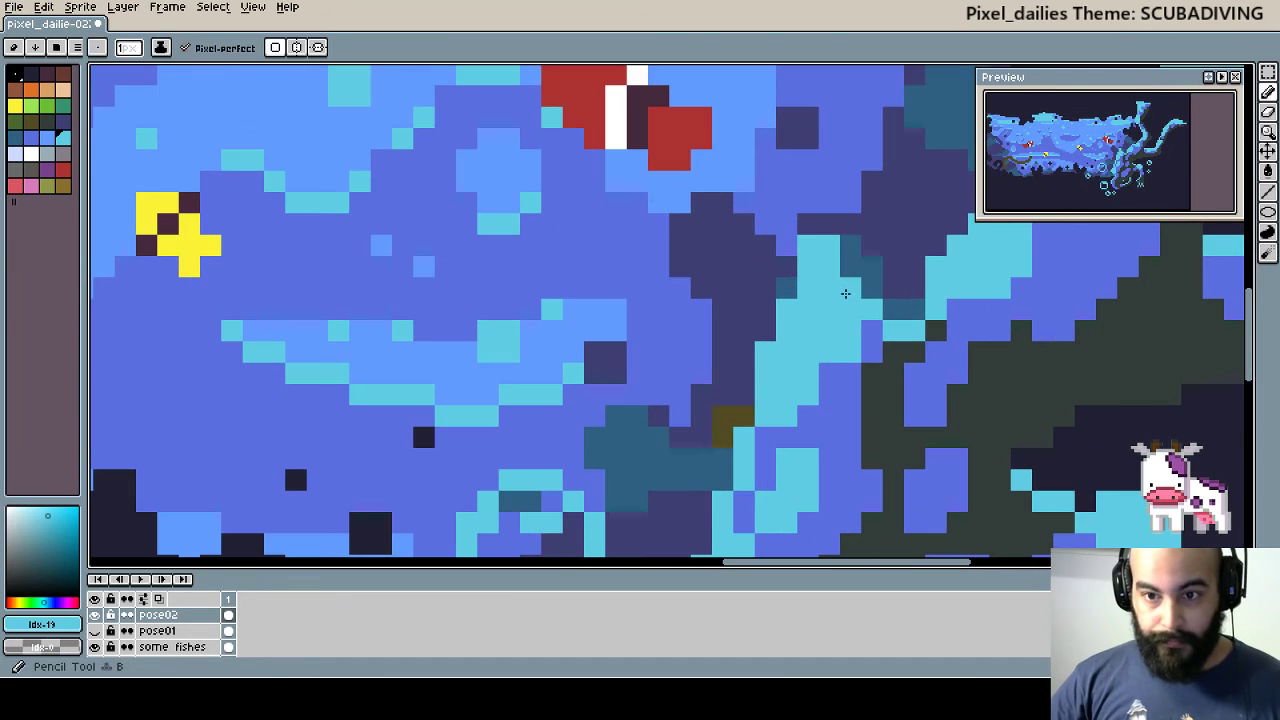
scroll(865, 285, "down", 3)
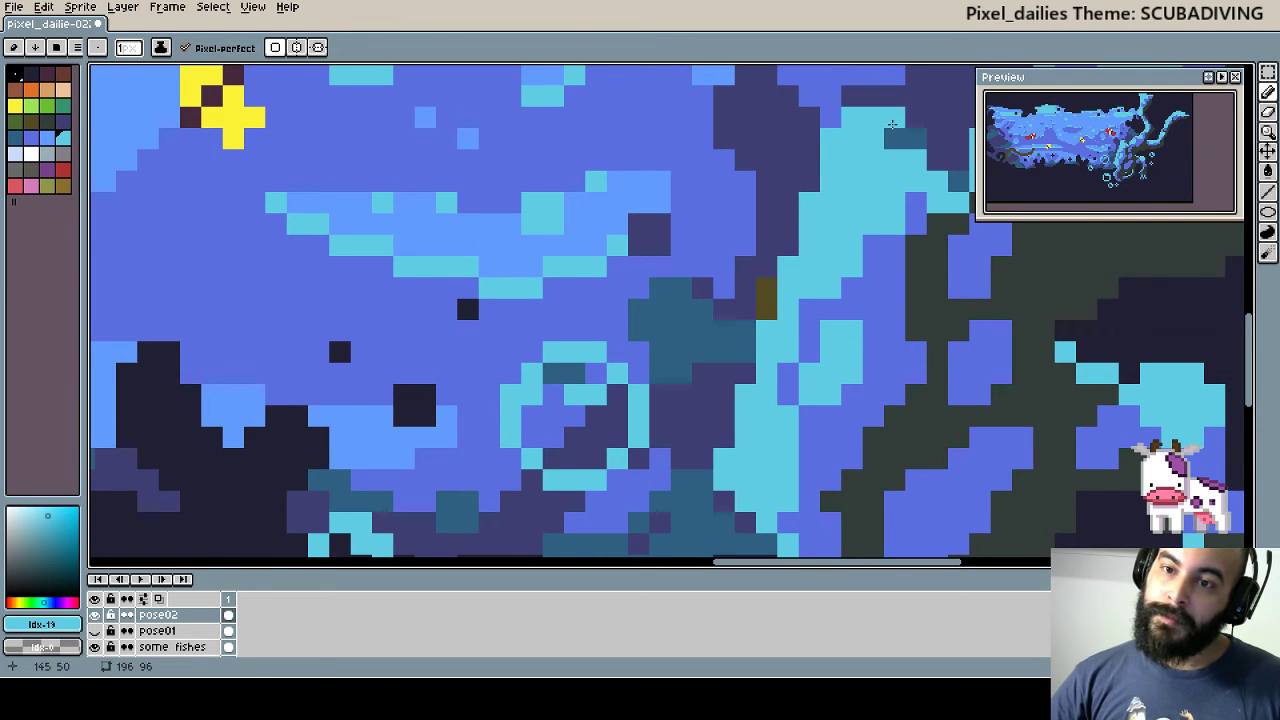
left_click_drag(892, 124, 936, 156)
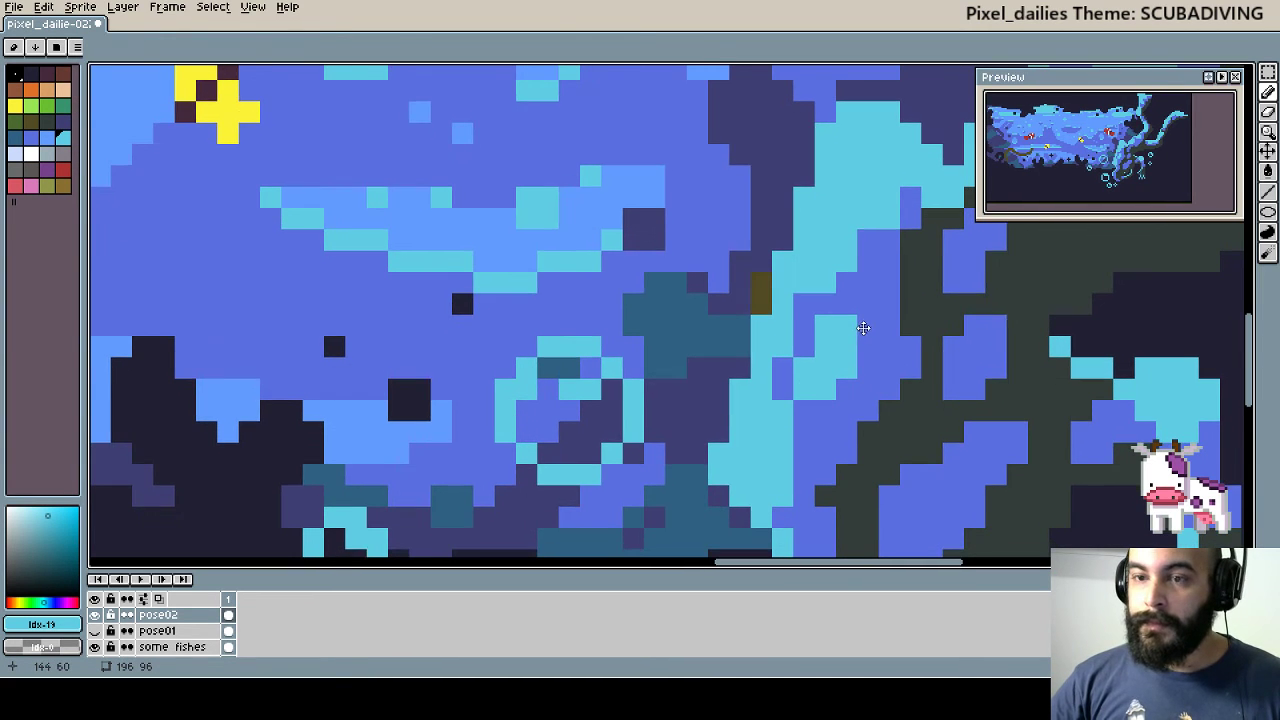
left_click(862, 282, "alt")
mouse_move(850, 263)
left_mouse_down()
mouse_move(886, 198)
mouse_move(866, 174)
mouse_move(868, 210)
mouse_move(883, 217)
left_mouse_up()
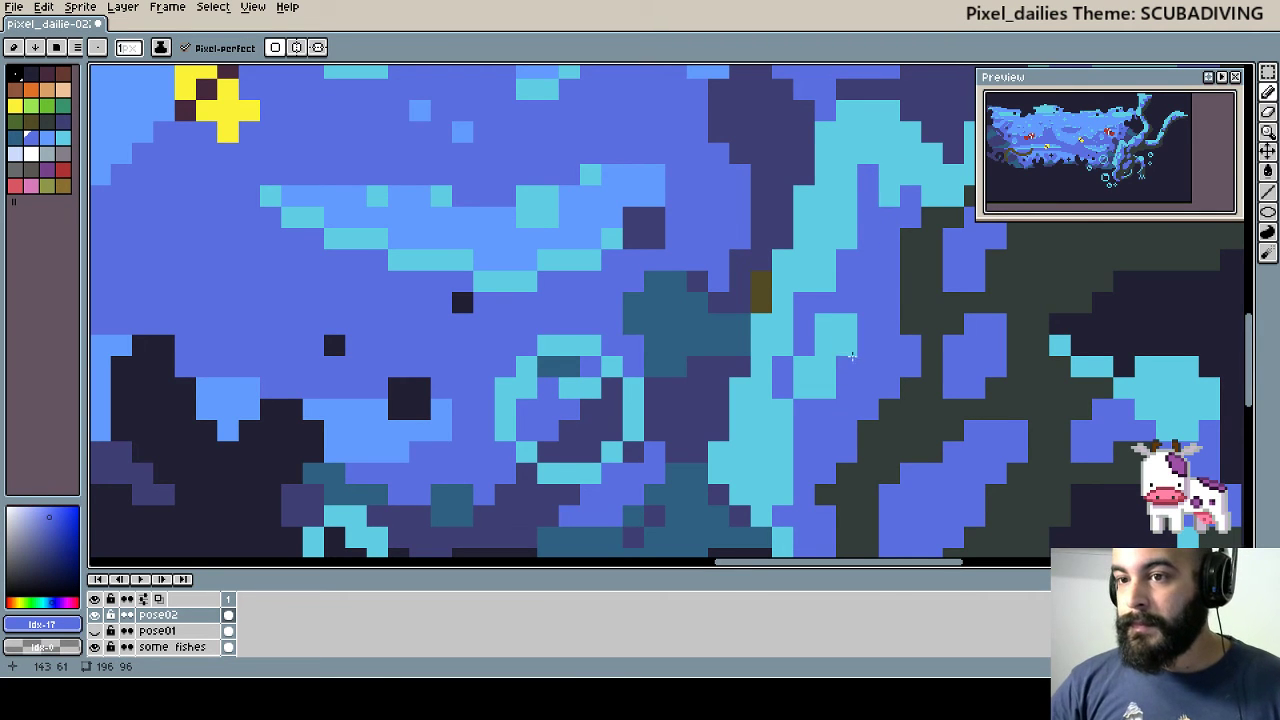
- Shade the lower tentacle with cyan pixels, filling its hollow, and mid-blue along its edge
key("ctrl")
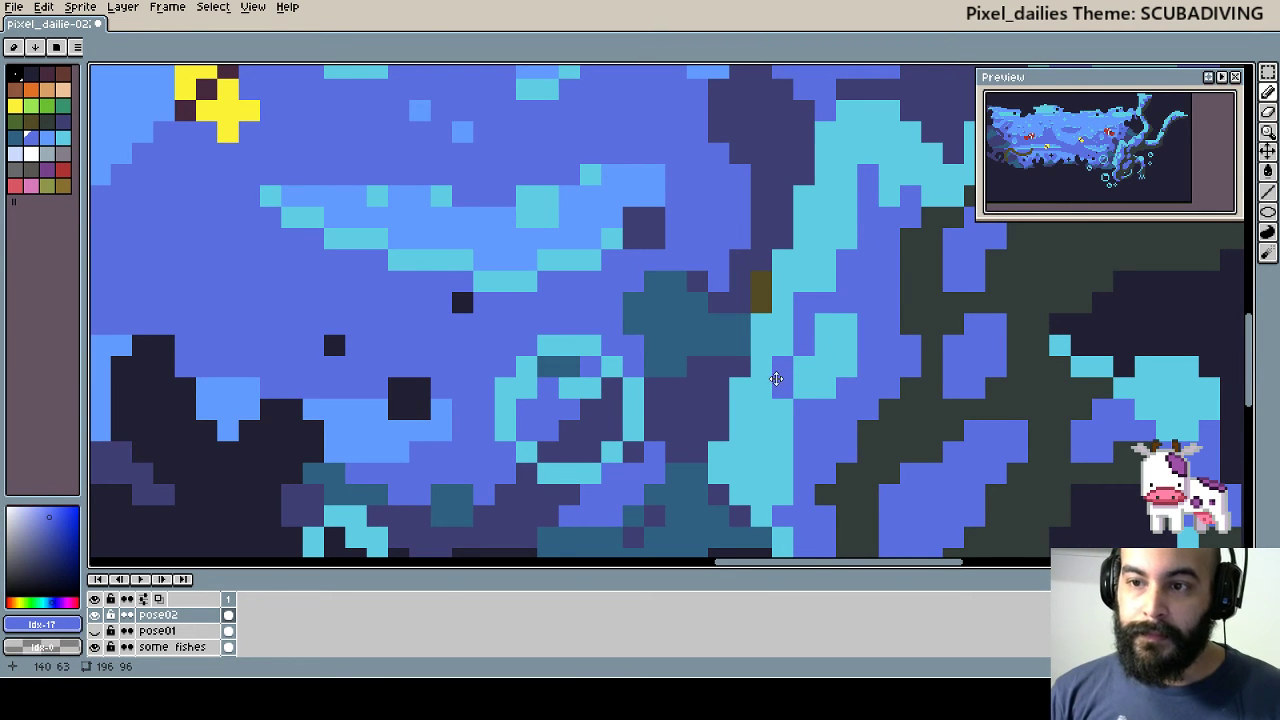
scroll(776, 379, "down", 2)
scroll(760, 350, "down", 2)
scroll(740, 315, "down", 2)
scroll(719, 283, "down", 2)
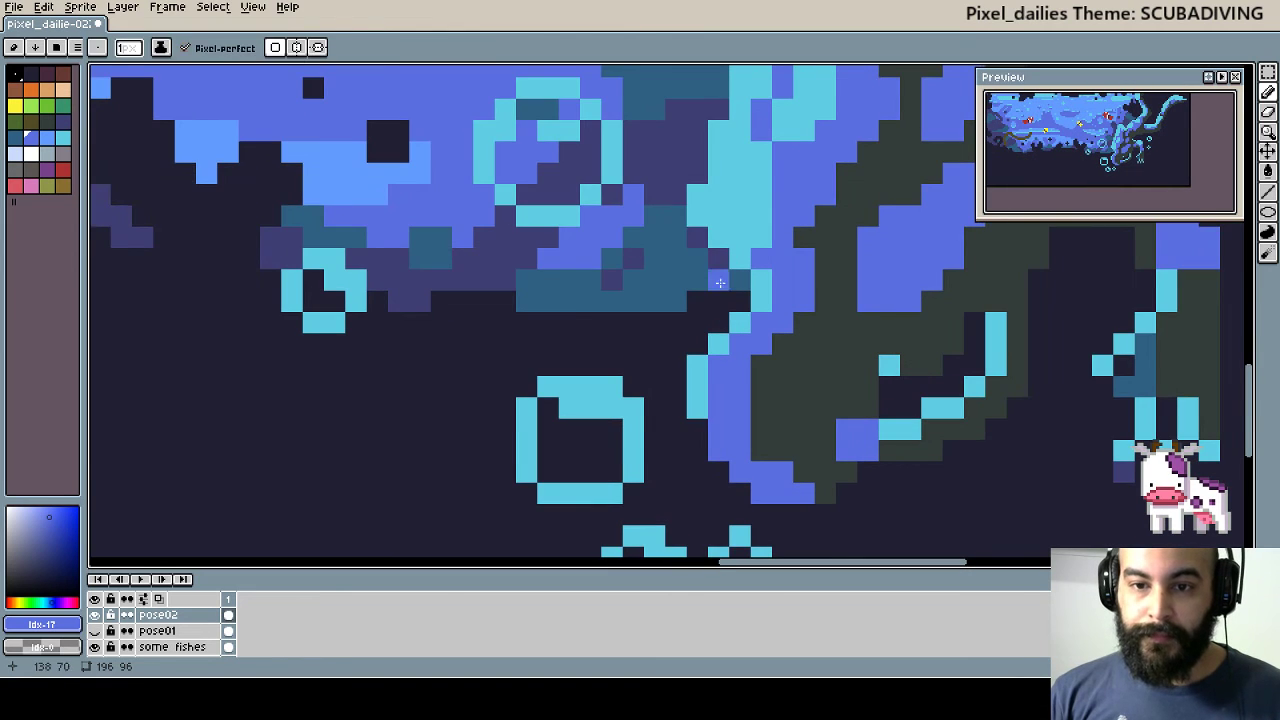
left_click(723, 214, "alt")
mouse_move(697, 251)
left_mouse_down()
mouse_move(707, 236)
mouse_move(672, 290)
mouse_move(707, 379)
mouse_move(688, 286)
mouse_move(719, 259)
left_mouse_up()
left_click(794, 283, "alt")
mouse_move(692, 305)
left_mouse_down()
mouse_move(697, 285)
mouse_move(700, 311)
left_mouse_up()
left_click(717, 271)
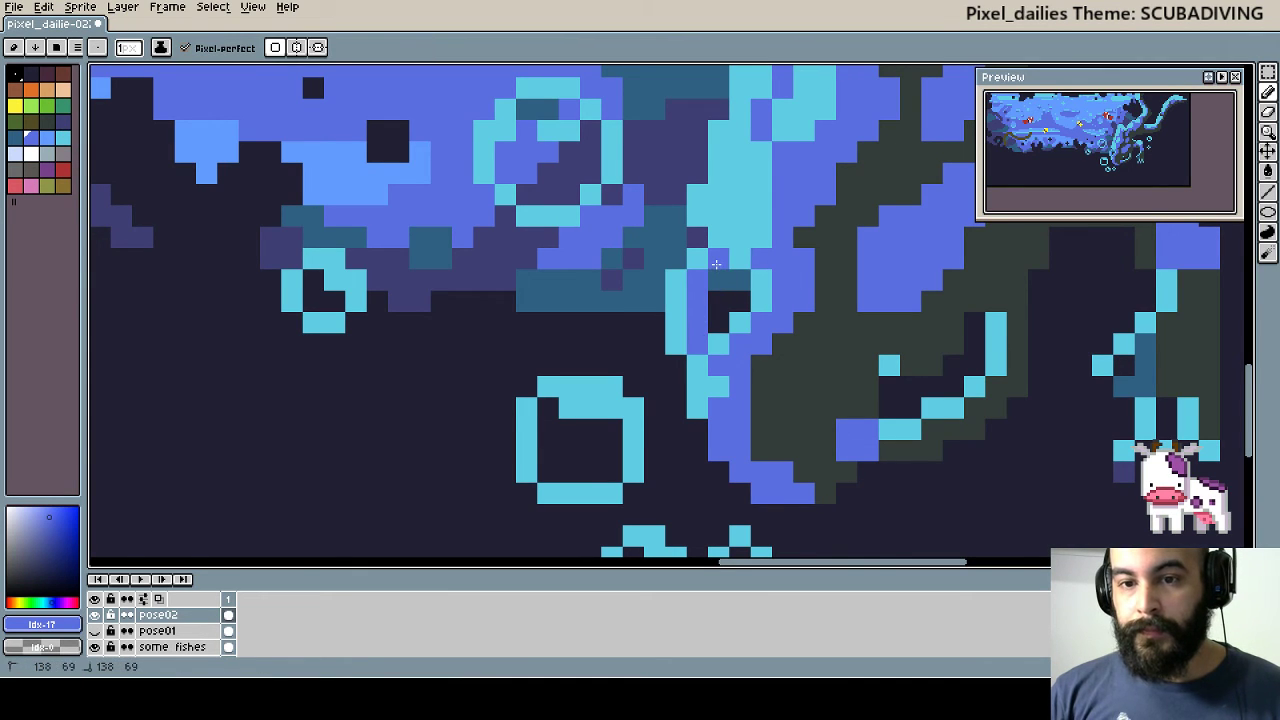
- Add a cyan pixel to the tentacle tip and zoom out to check the scene
left_click_drag(807, 411, 826, 404)
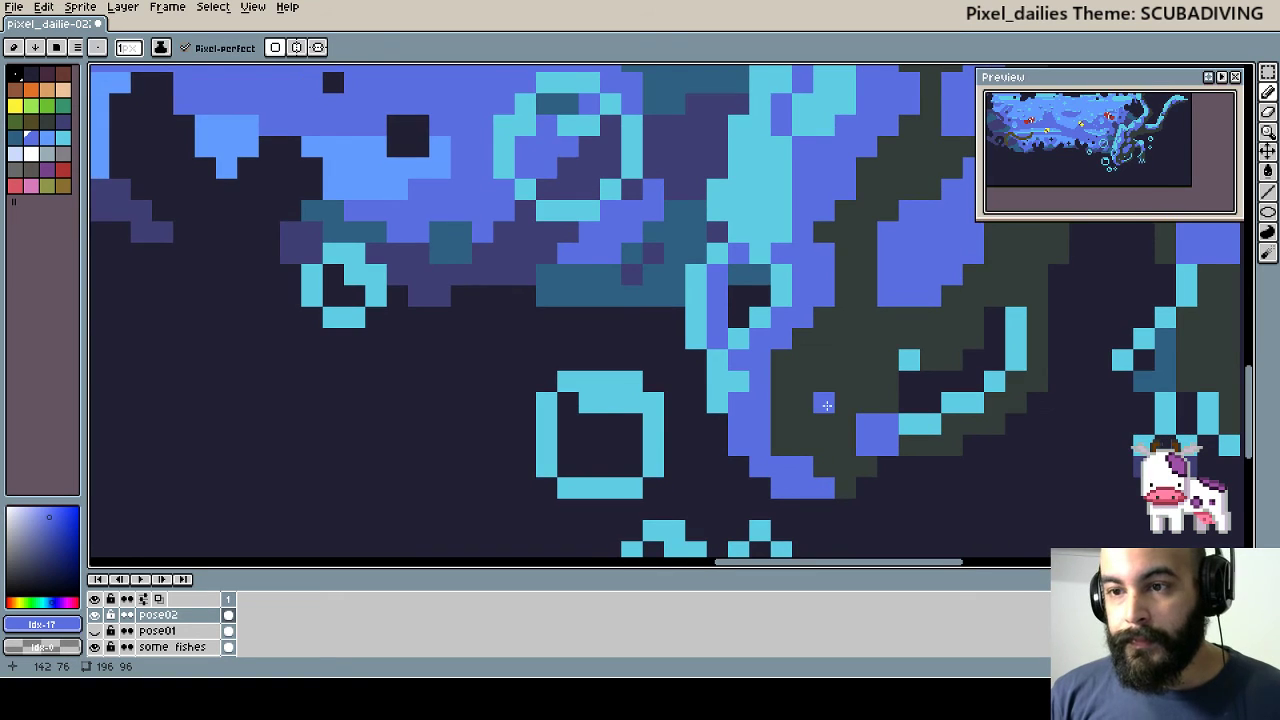
scroll(826, 404, "down", 1)
key("alt")
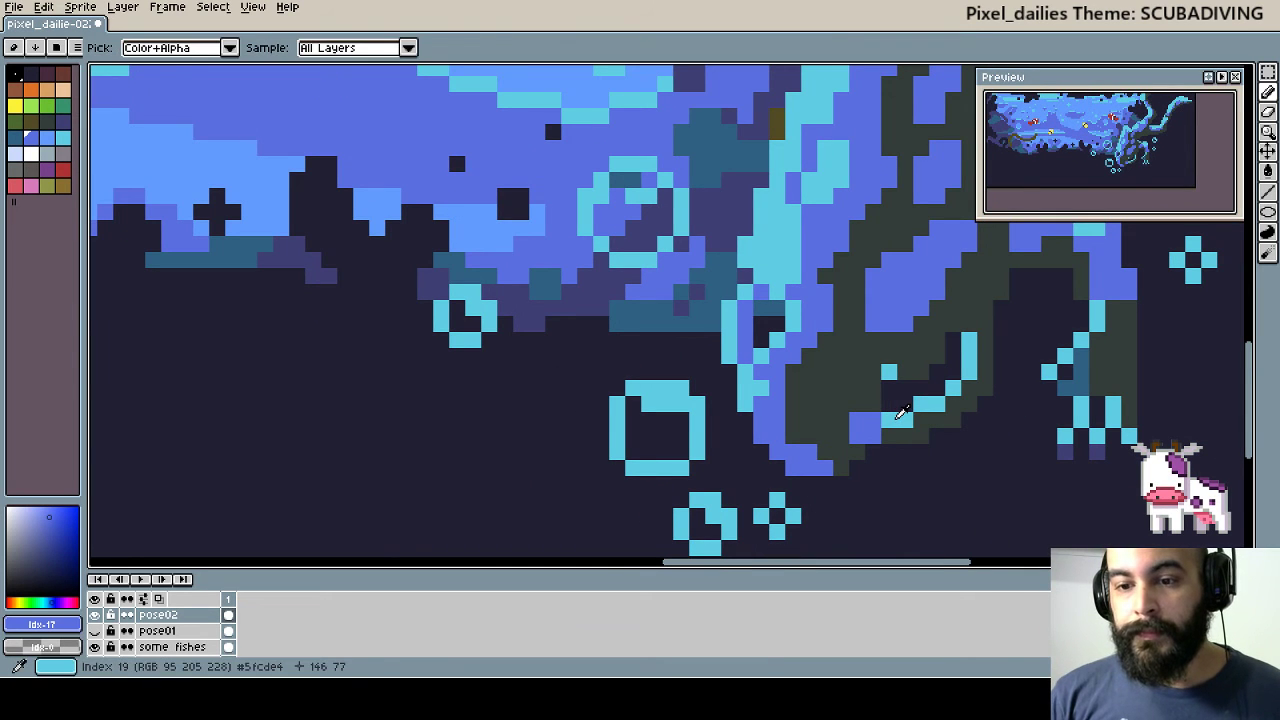
left_click(897, 418, "alt")
left_click(857, 428)
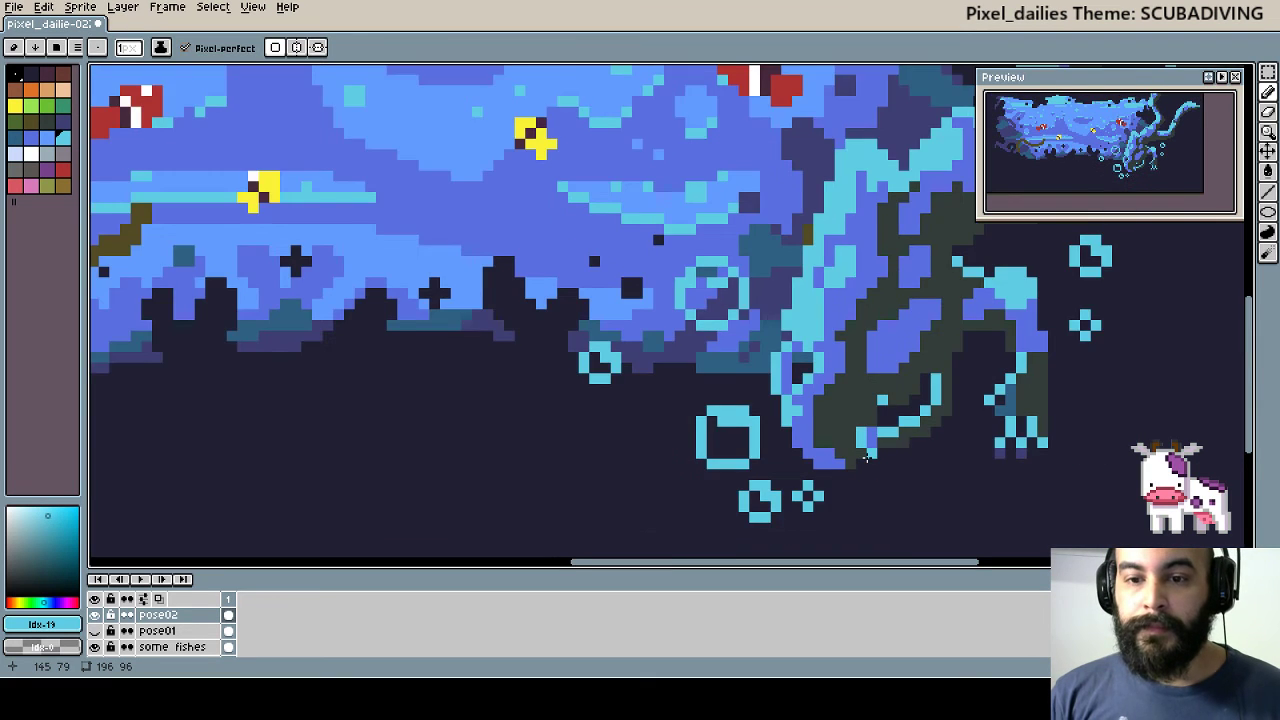
scroll(866, 456, "down", 2)
left_click_drag(866, 456, 806, 456)
key("b")
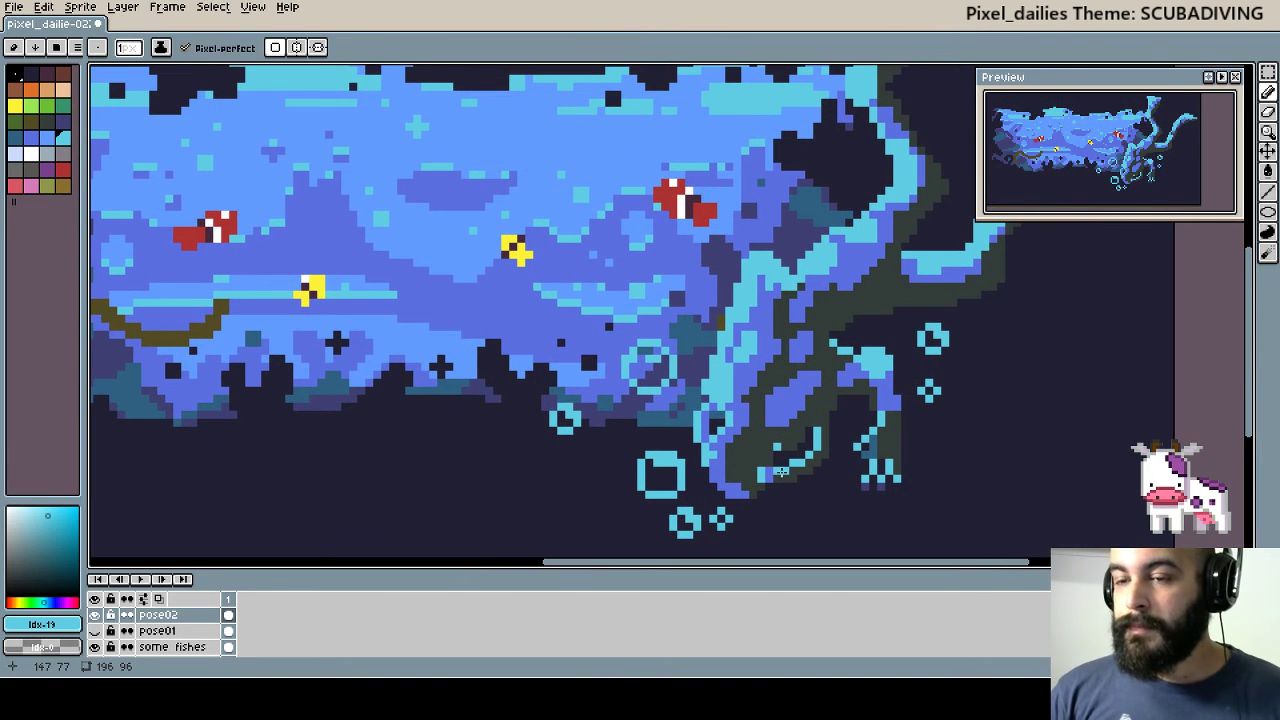
scroll(781, 471, "down", 1)
scroll(670, 470, "down", 1)
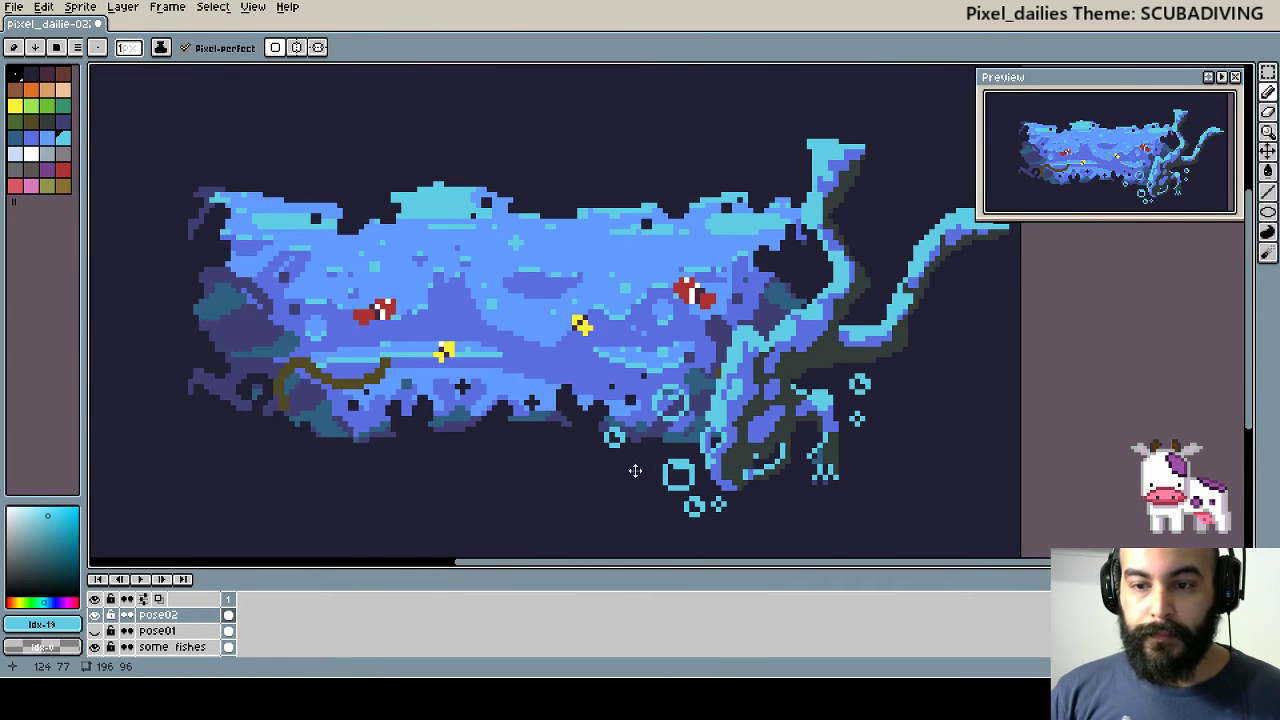
scroll(635, 470, "down", 1)
scroll(740, 447, "down", 1)
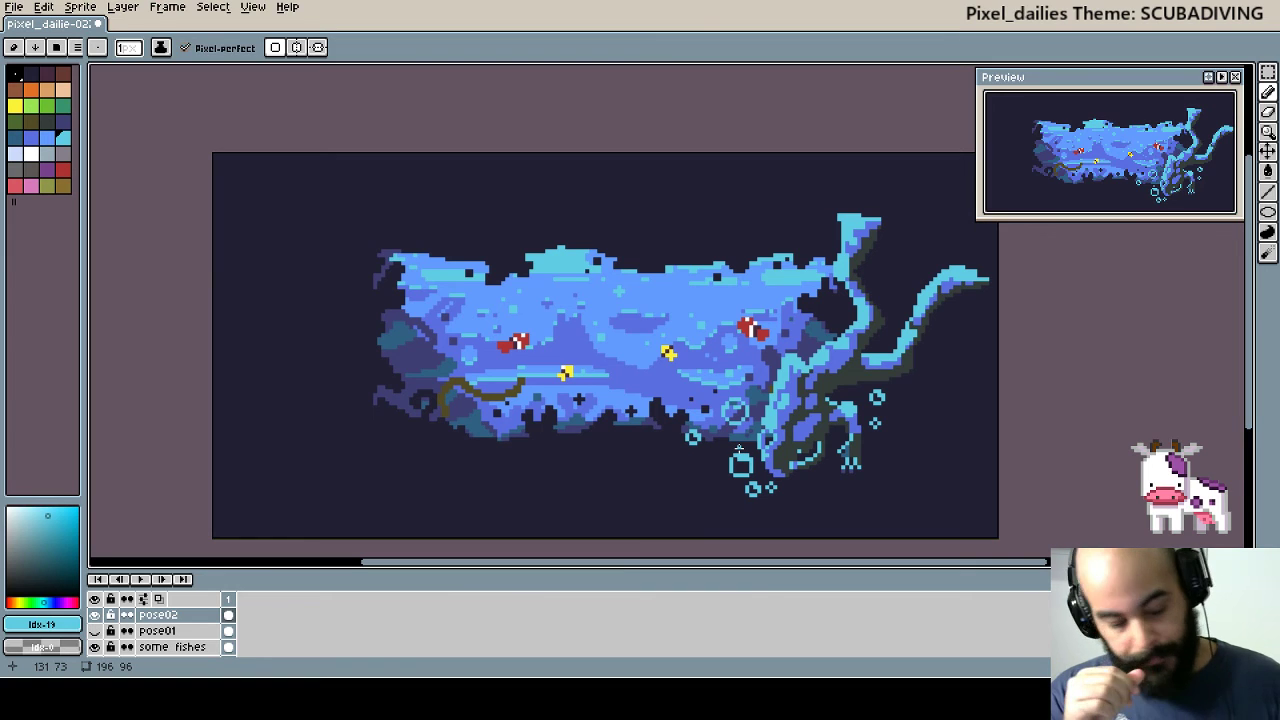
- Save the scuba diving artwork
key("ctrl+s")
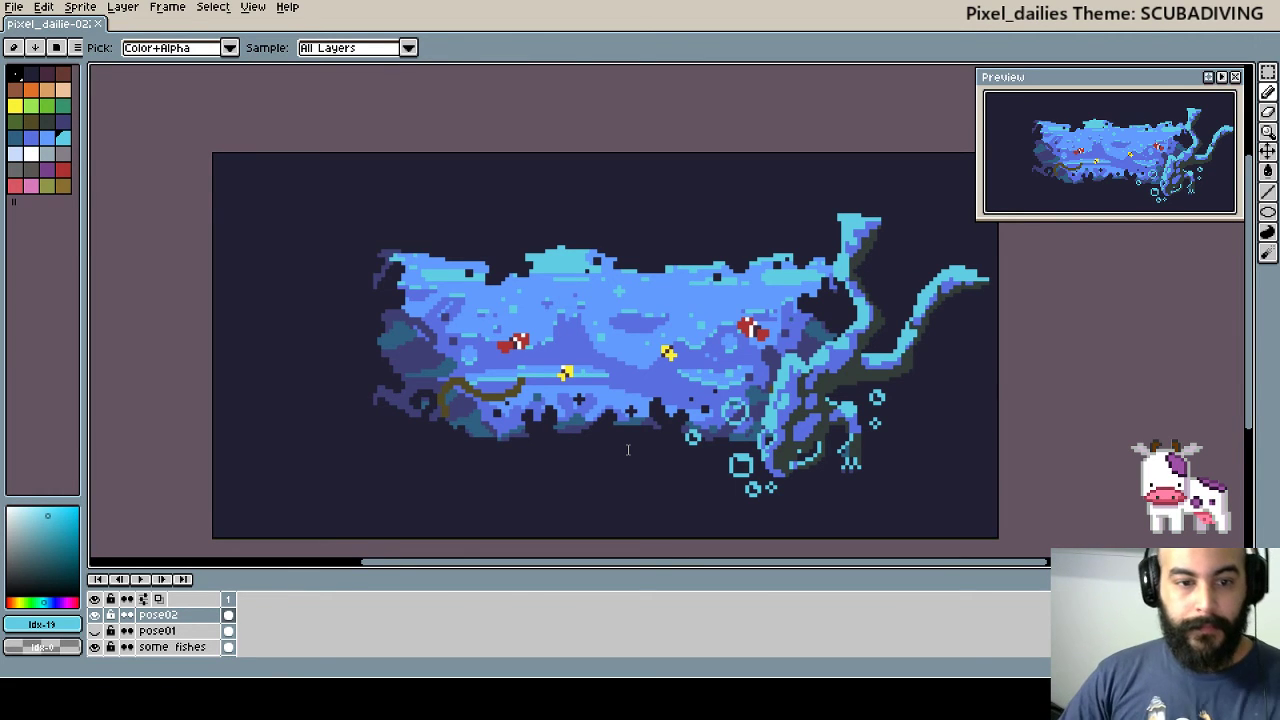
key("b")
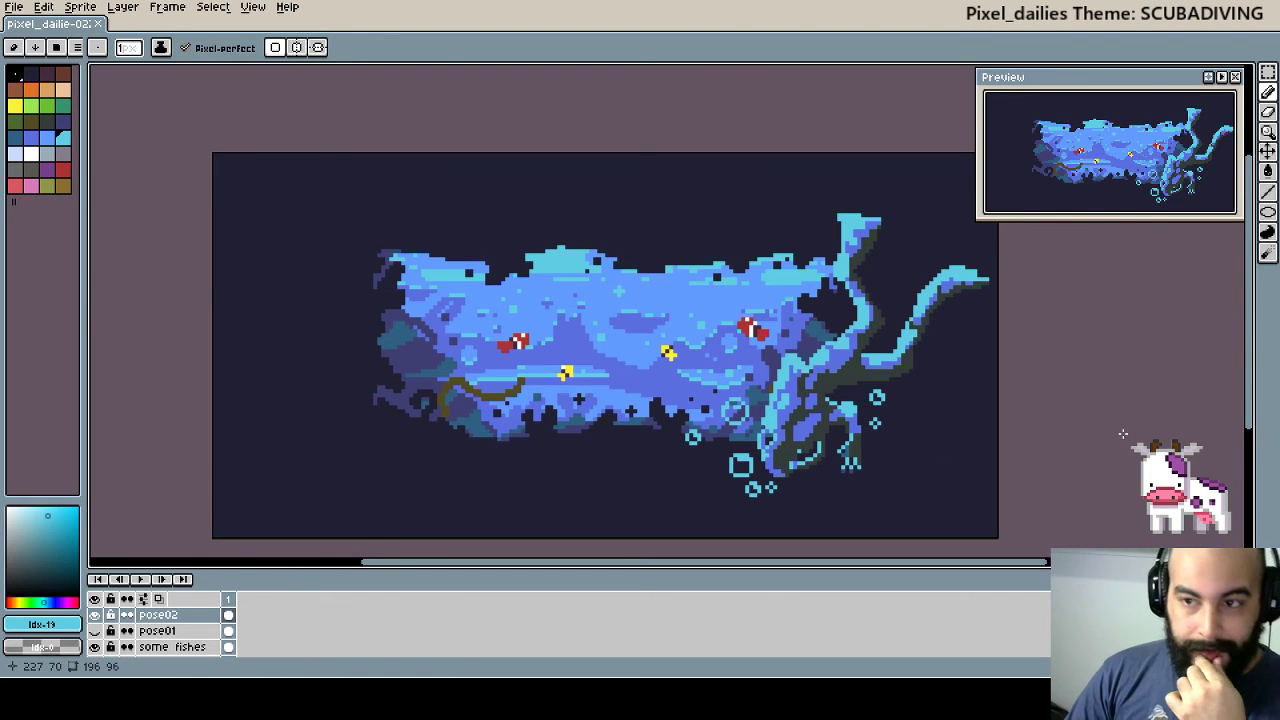
left_click_drag(735, 409, 739, 395)
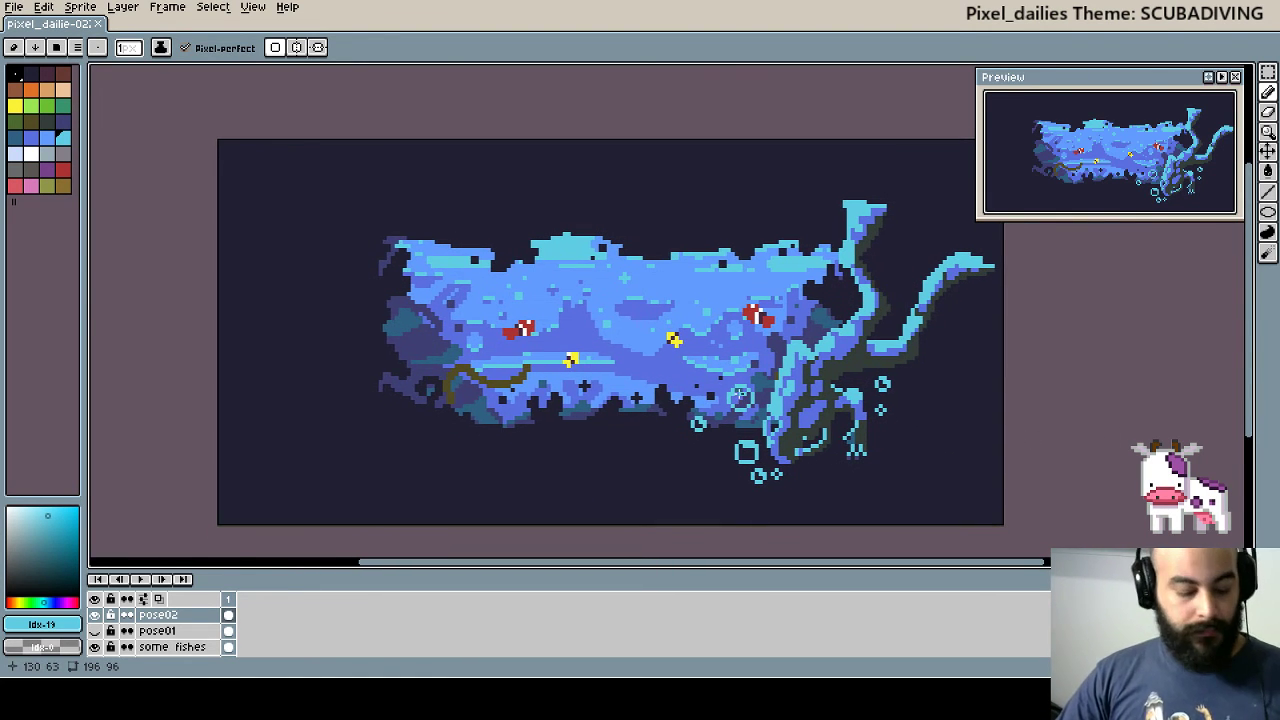
- Nudge the pose02 creature layer one pixel left and two pixels up
key("v")
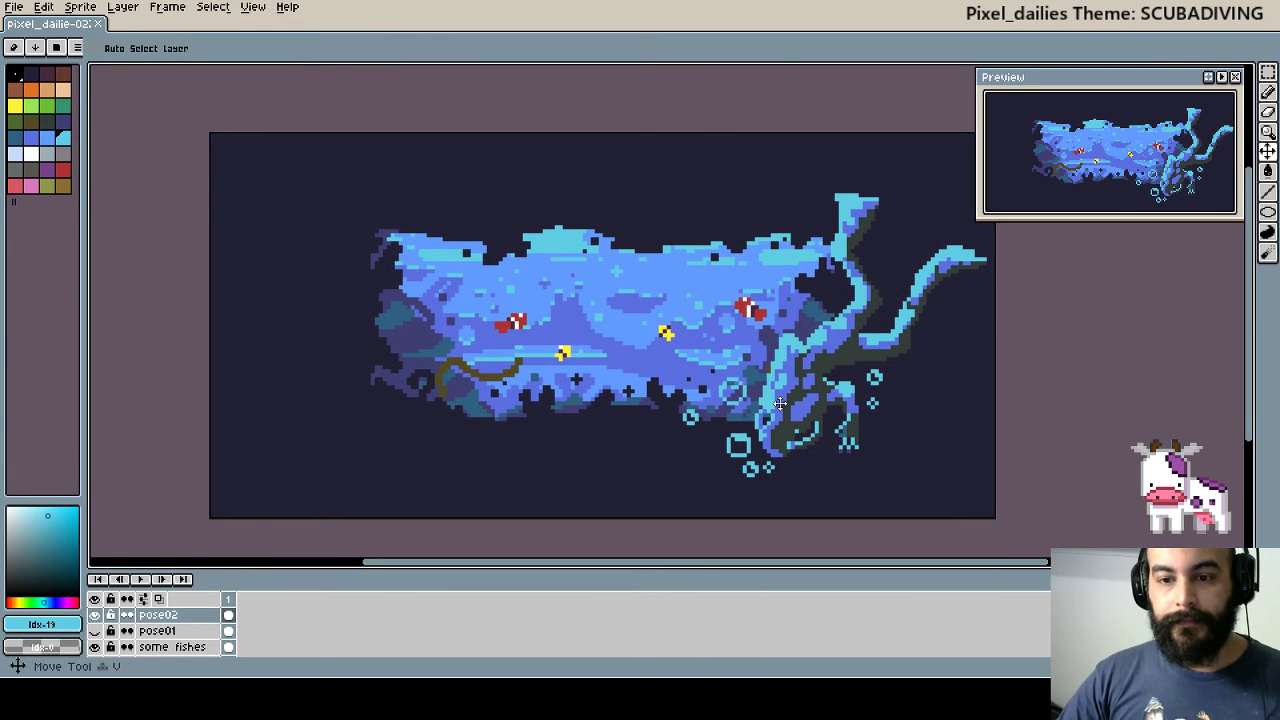
left_click_drag(779, 405, 784, 395)
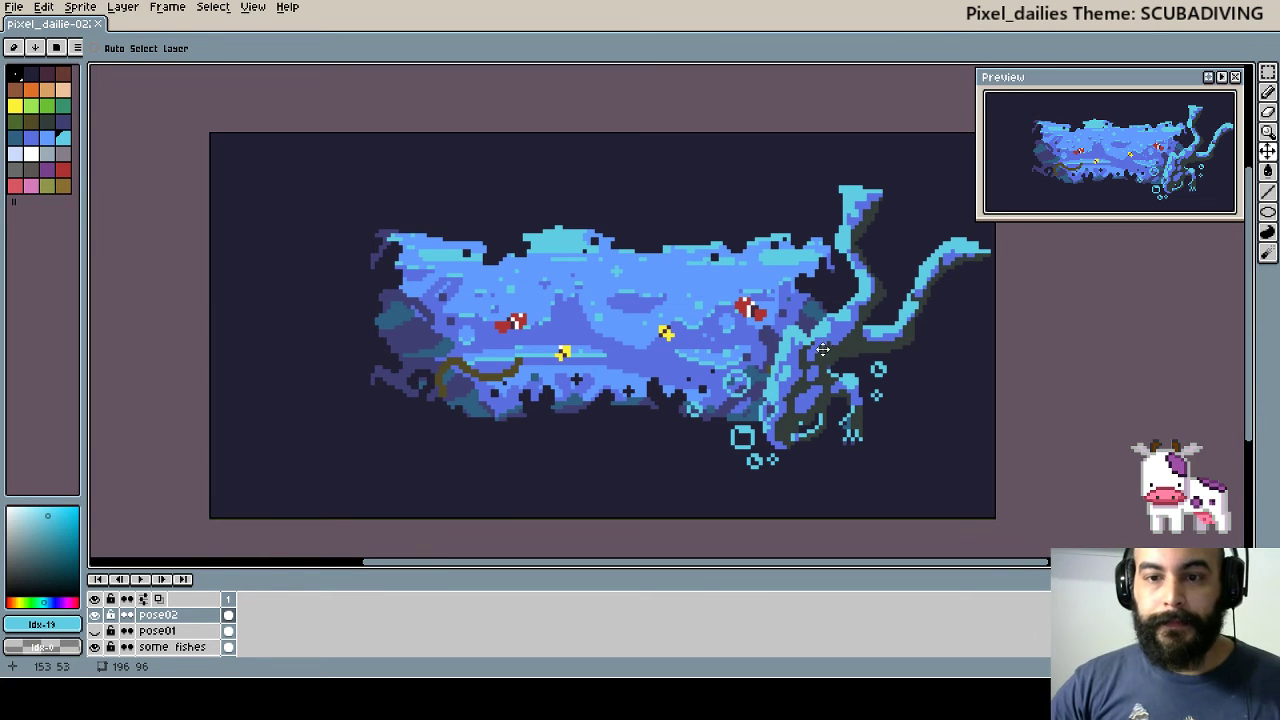
left_click_drag(1050, 81, 1047, 80)
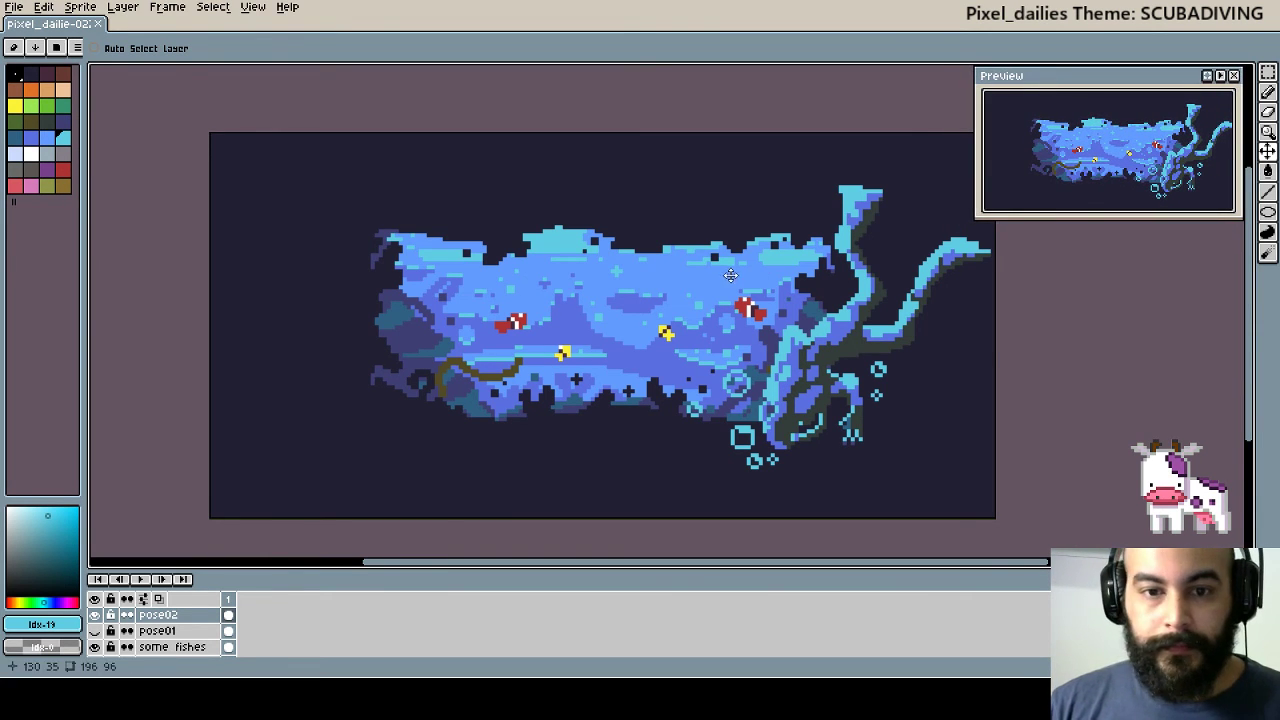
mouse_move(730, 276)
left_mouse_down()
mouse_move(698, 269)
mouse_move(687, 243)
left_mouse_up()
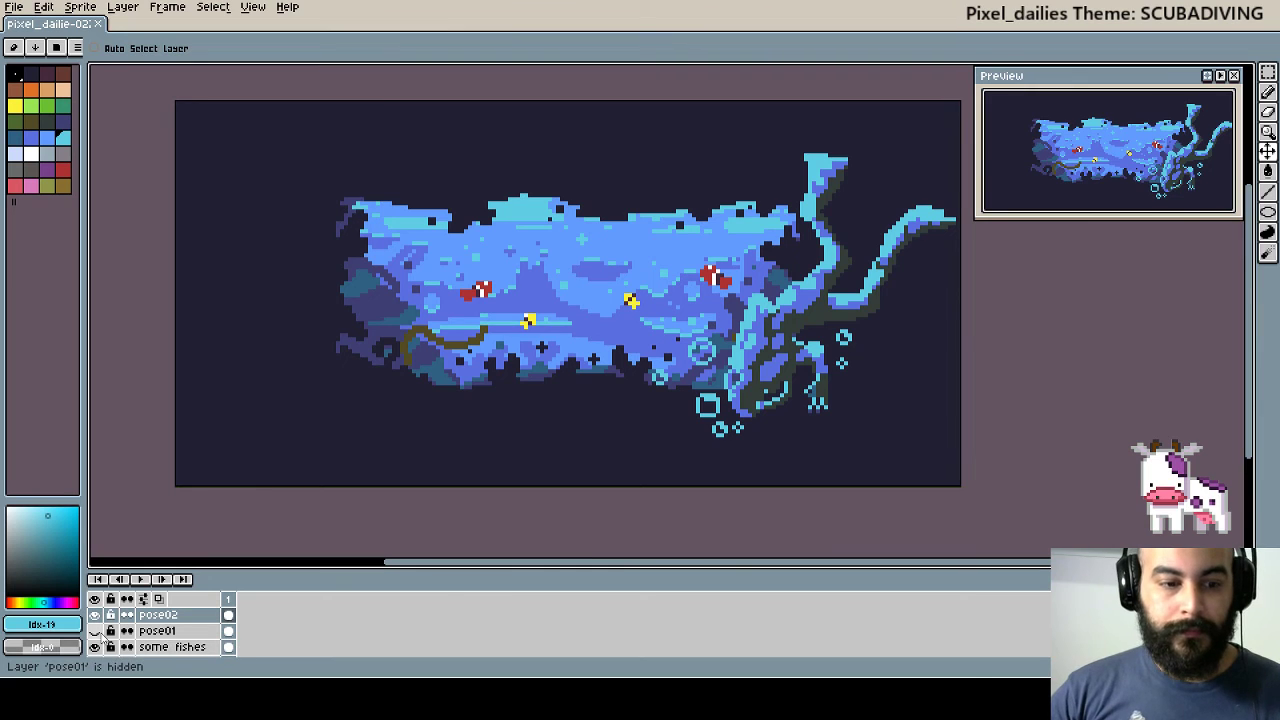
- Toggle creature, fish and bg01 layer visibility, resizing the layer panel to compare
left_click(94, 614)
left_click(94, 630)
left_click_drag(191, 567, 191, 527)
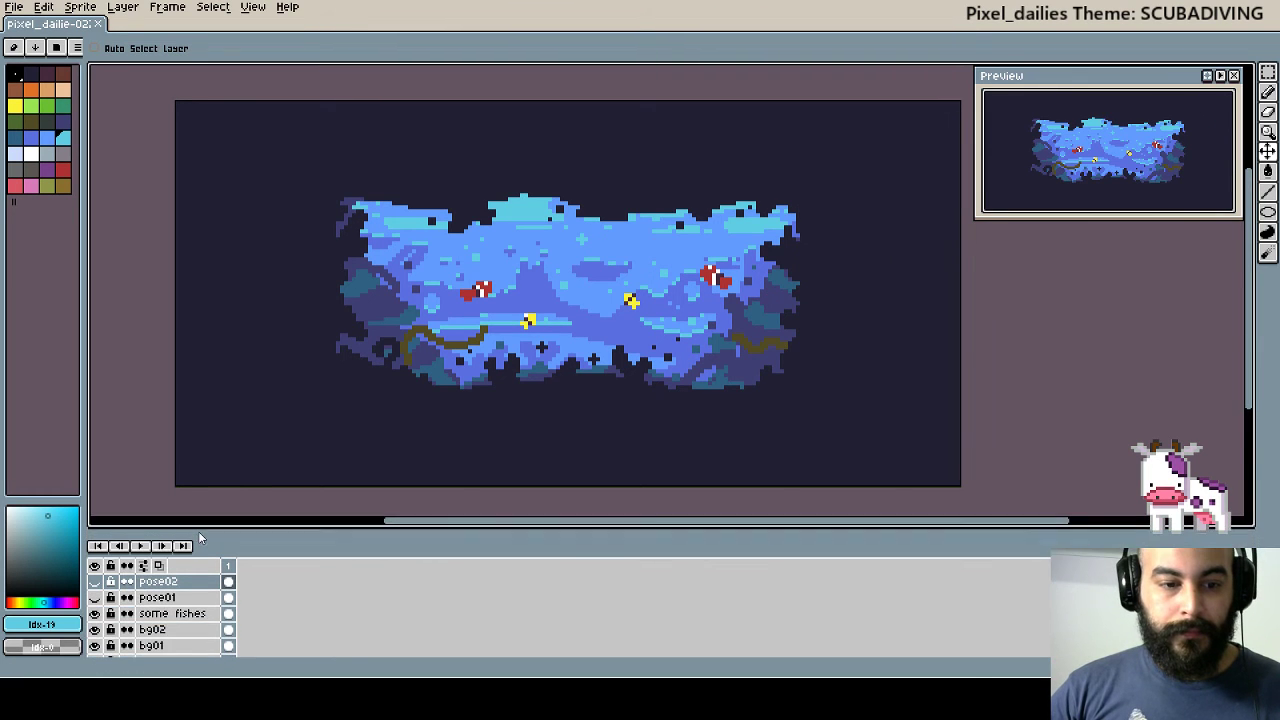
left_click(94, 605)
left_click(94, 637)
left_click(94, 637)
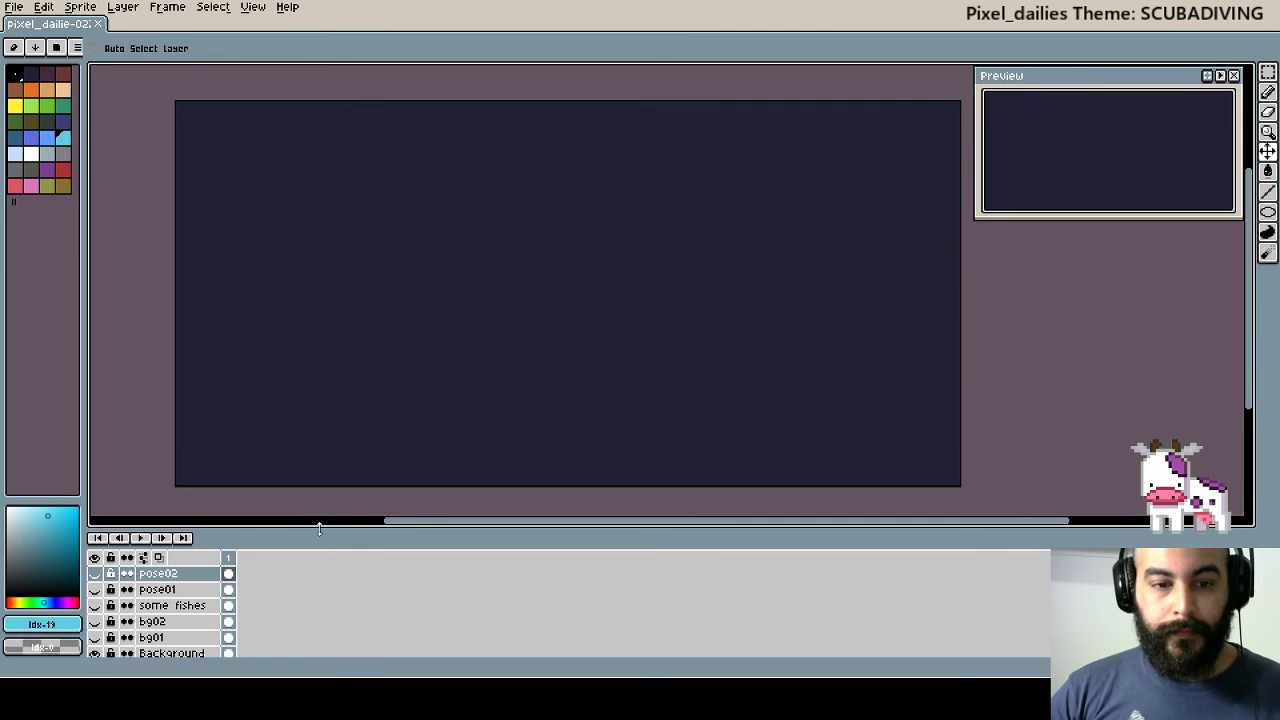
left_click_drag(319, 529, 320, 540)
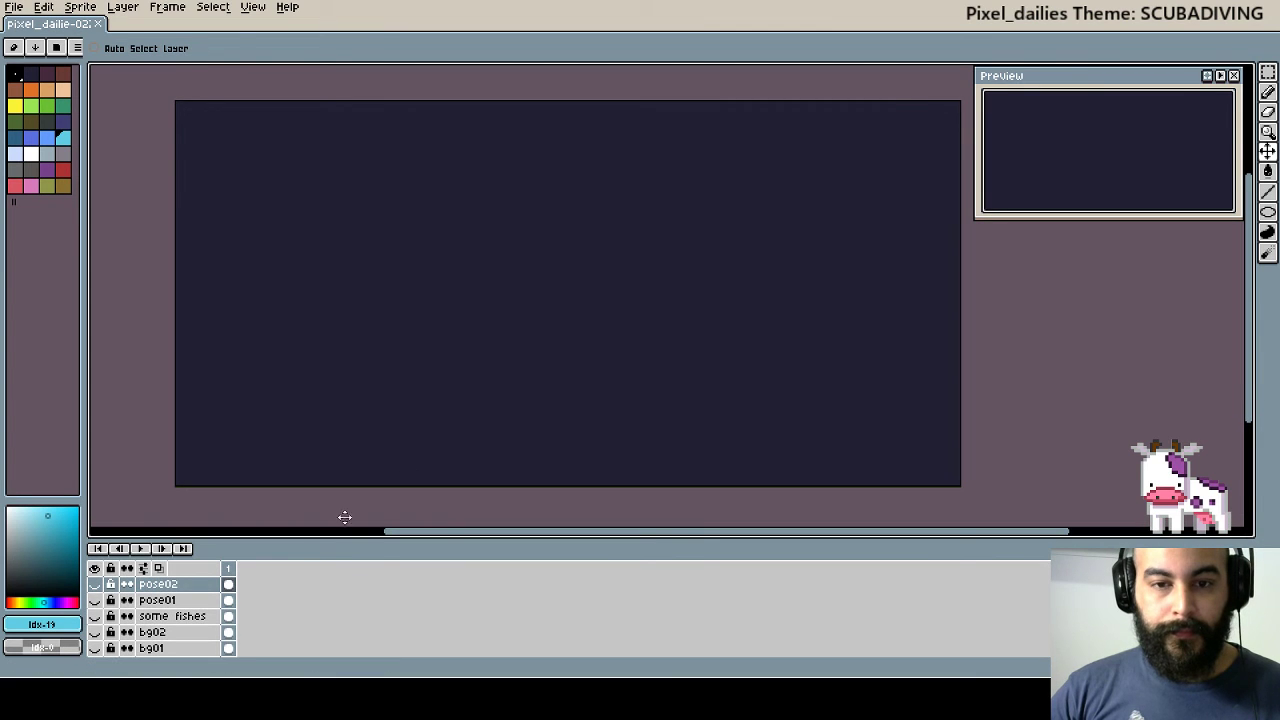
- Leave bg01 and pose02 hidden with bg02 reef and fish shown, then start renaming bg01
left_click(94, 648)
left_click(94, 648)
left_click(94, 632)
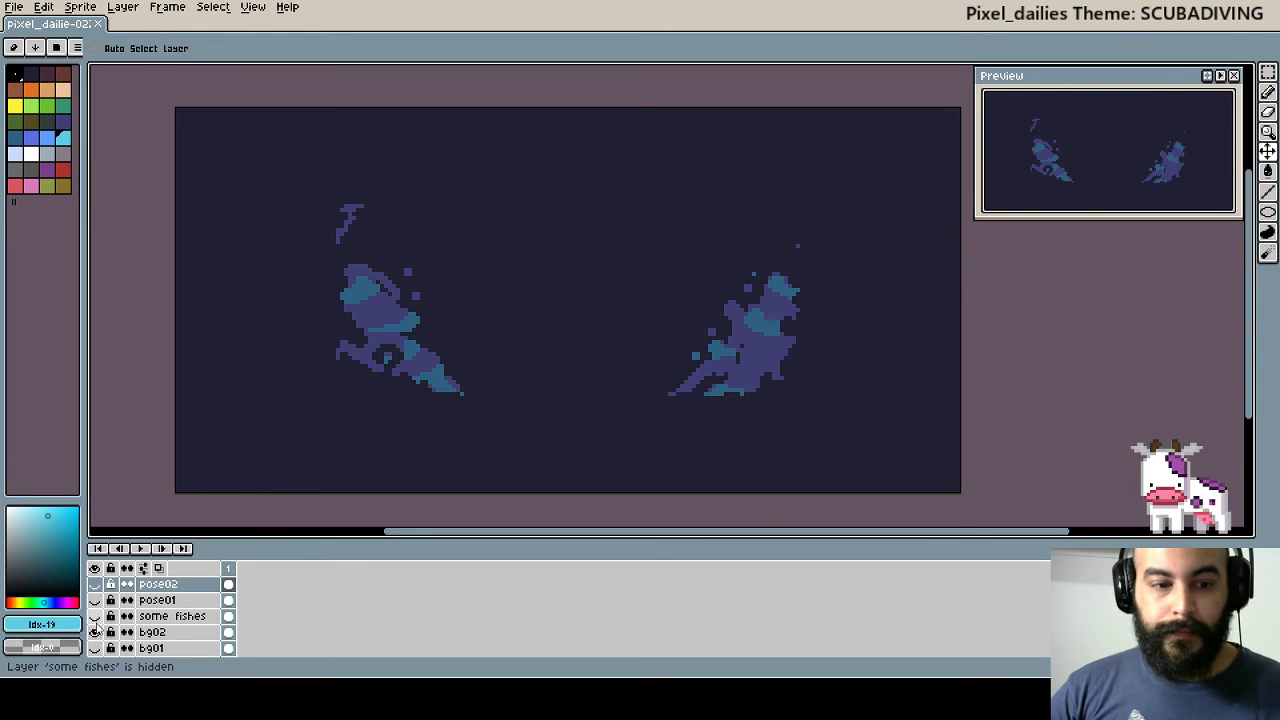
left_click(94, 616)
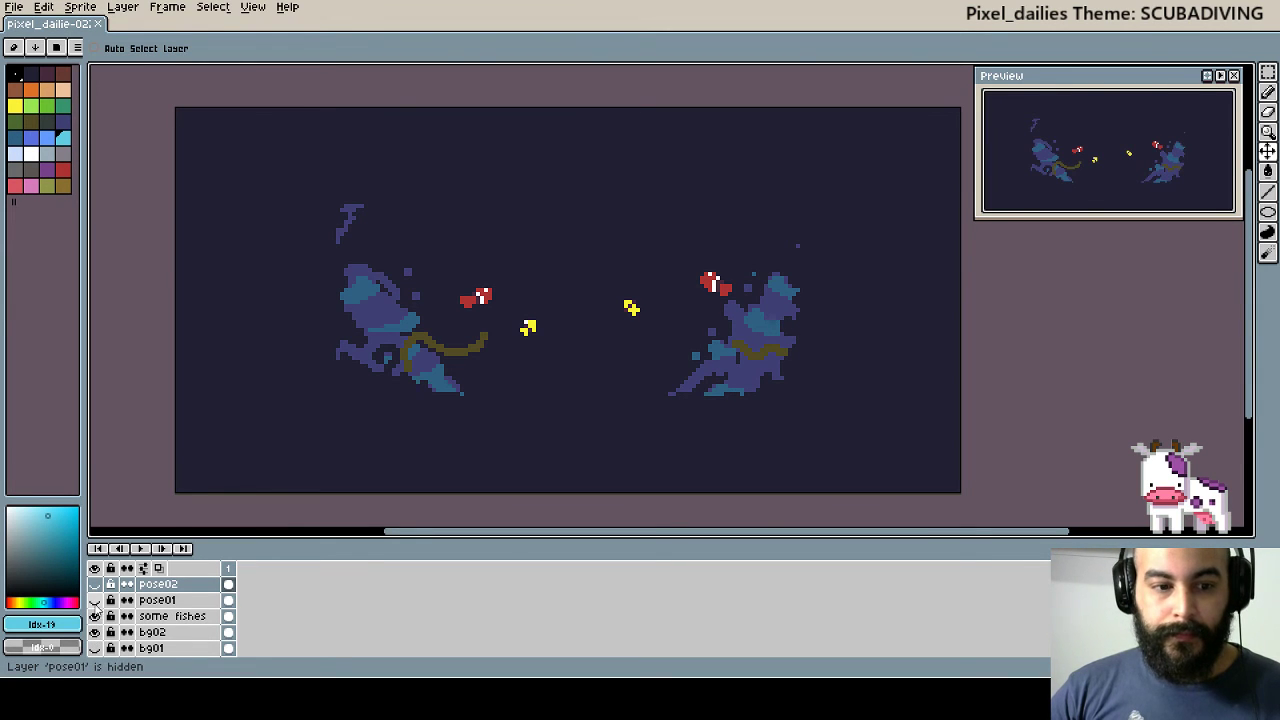
left_click(94, 584)
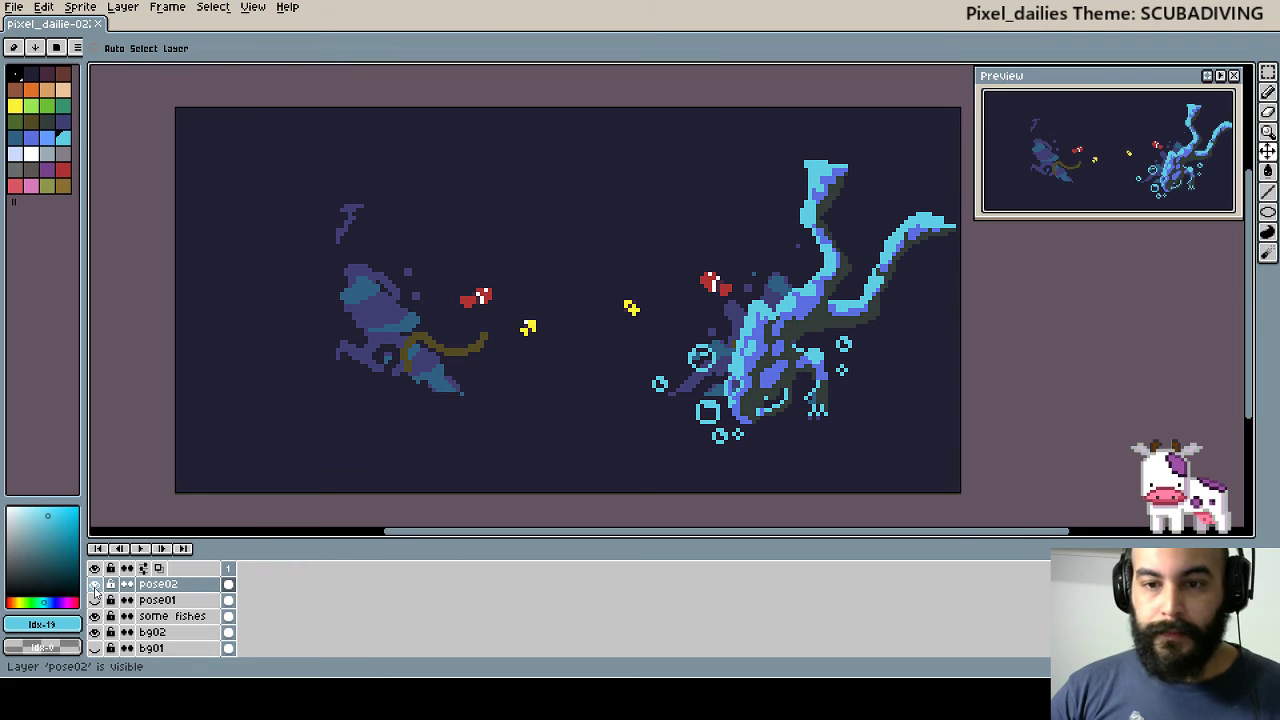
left_click(94, 584)
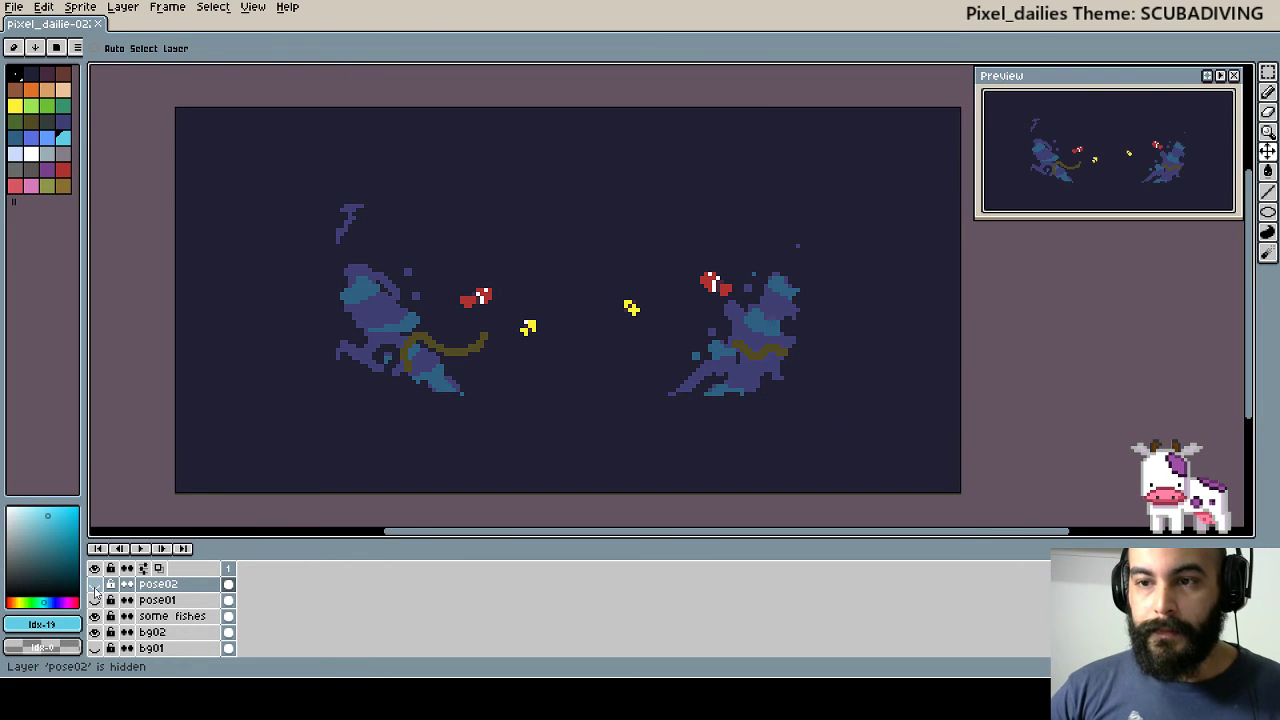
left_click(94, 648)
left_click(94, 648)
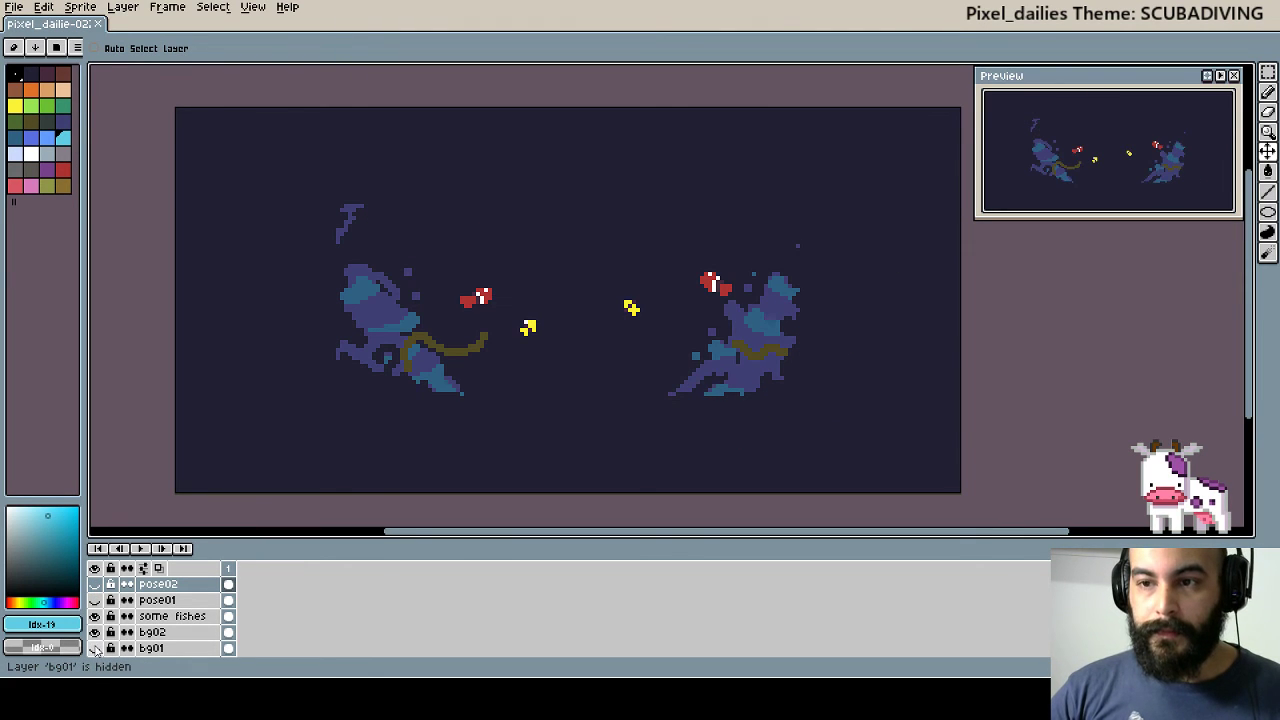
left_click(94, 648)
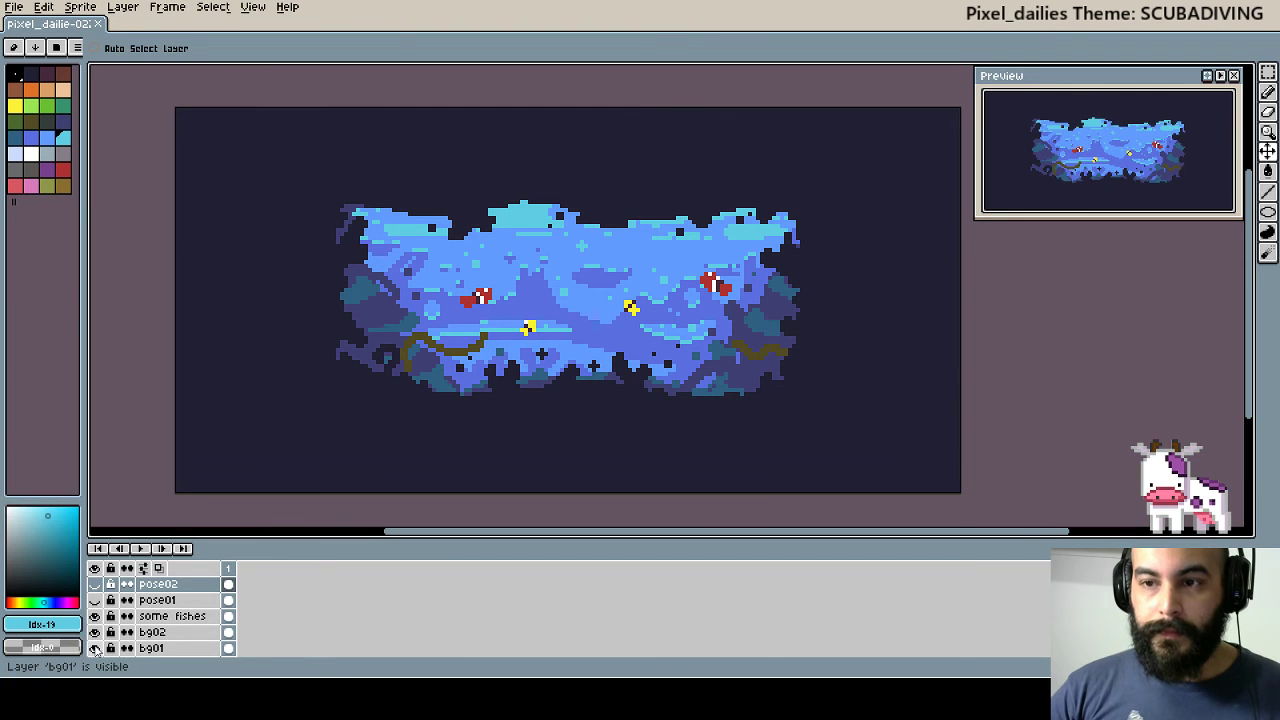
left_click(94, 648)
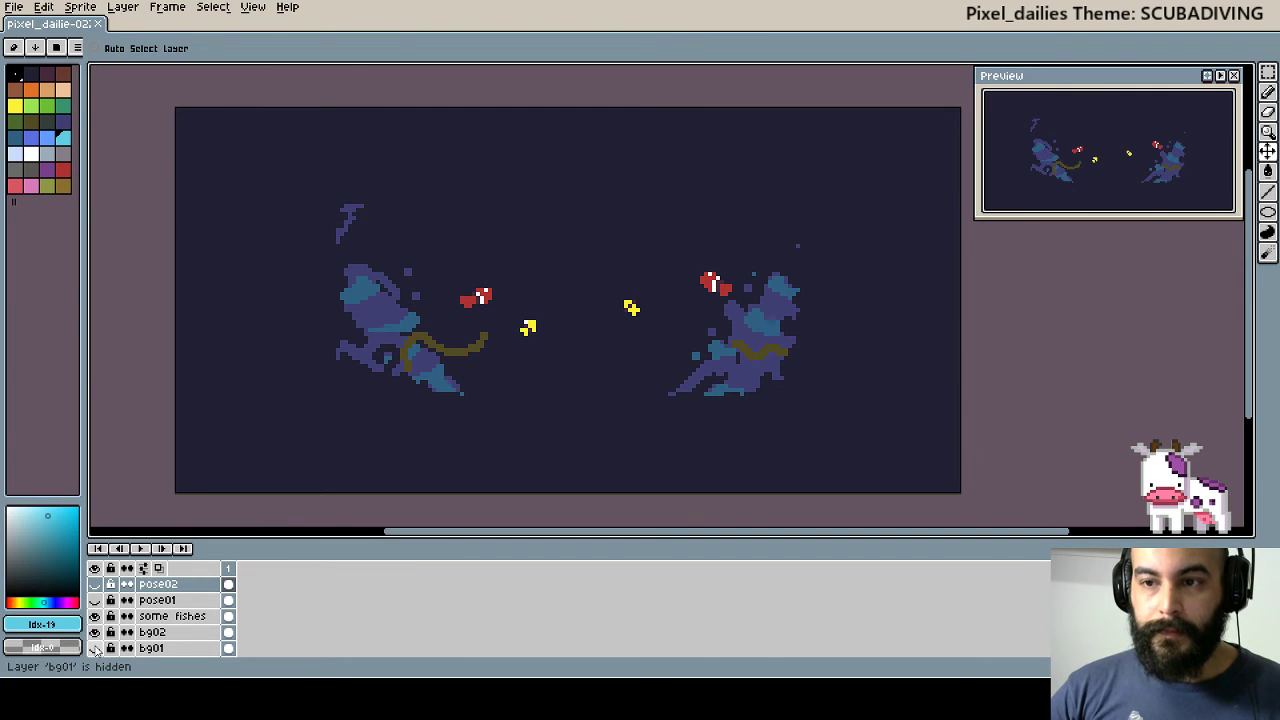
left_click(156, 649)
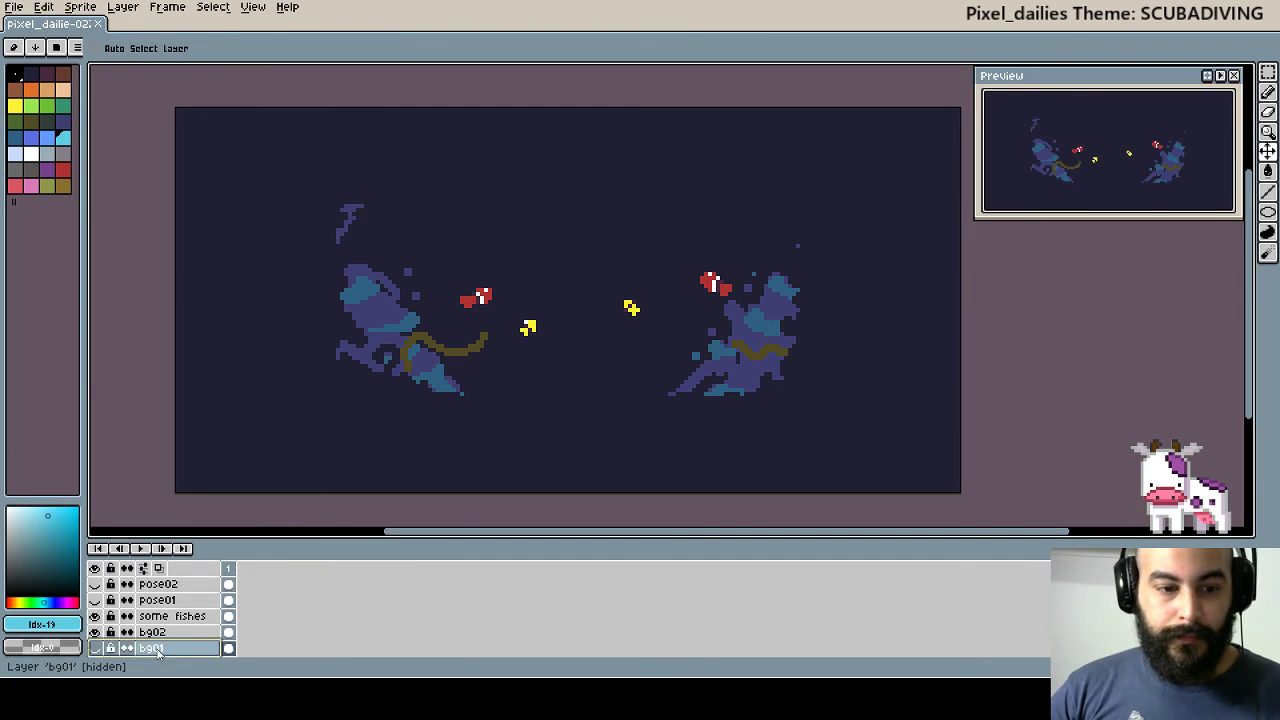
double_click(160, 649)
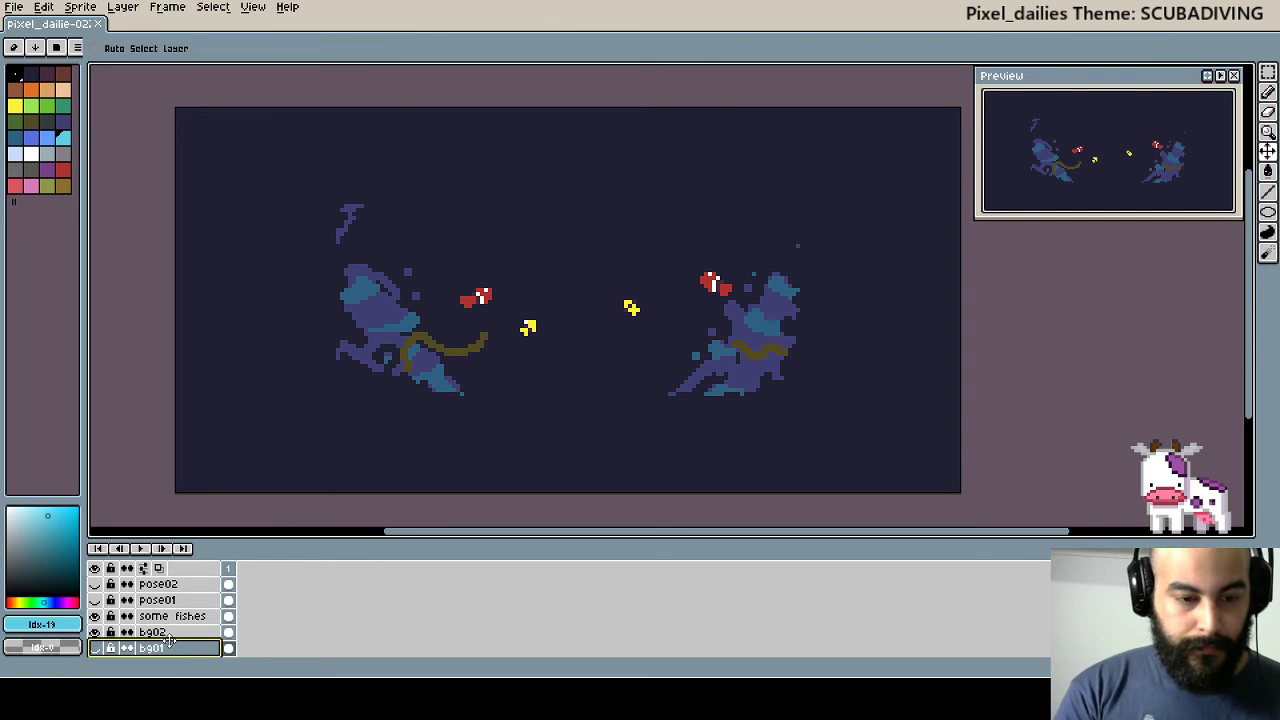
- Add a new layer named other_bg and sample the reef blue for the Pencil
key("shift+n")
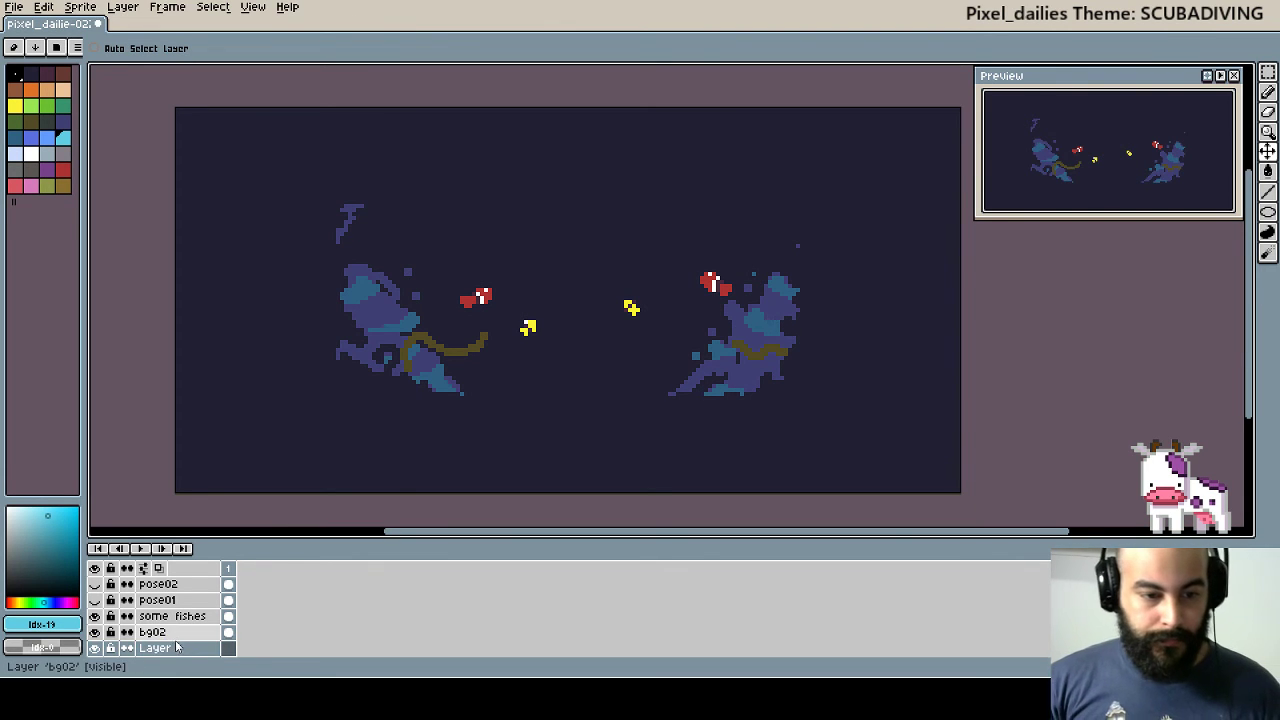
double_click(175, 649)
type("other_bg")
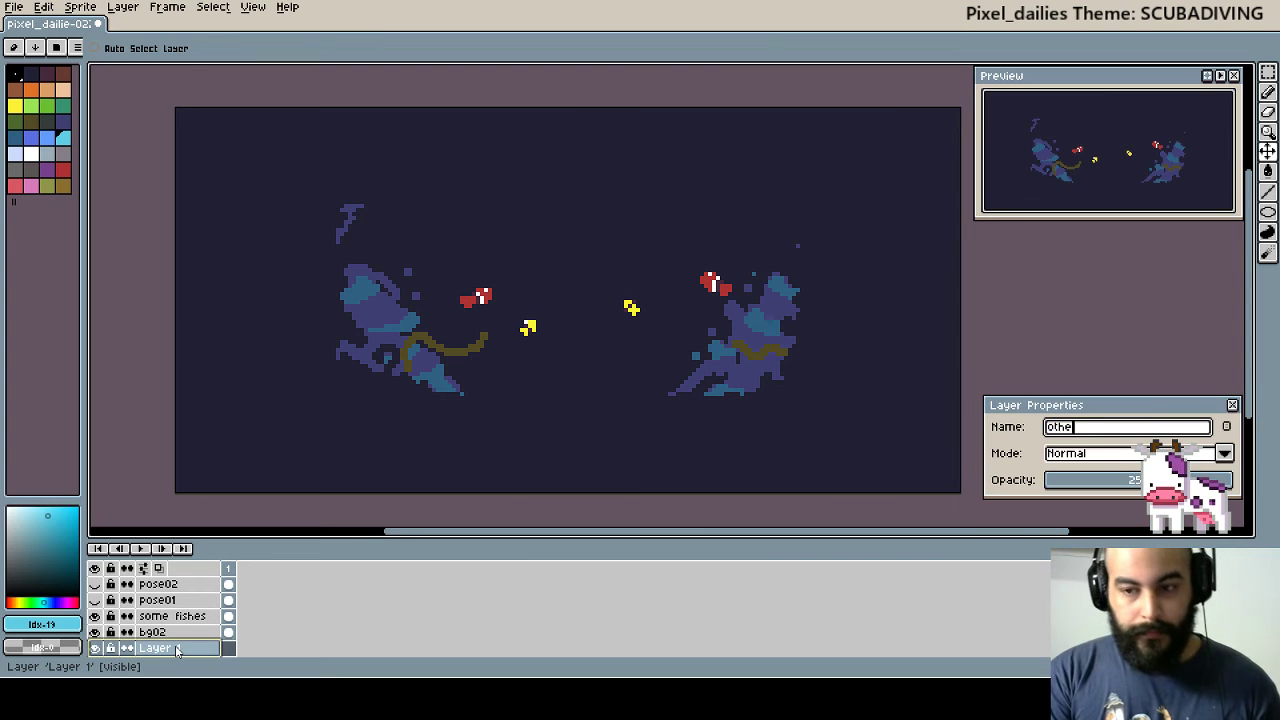
key("Return")
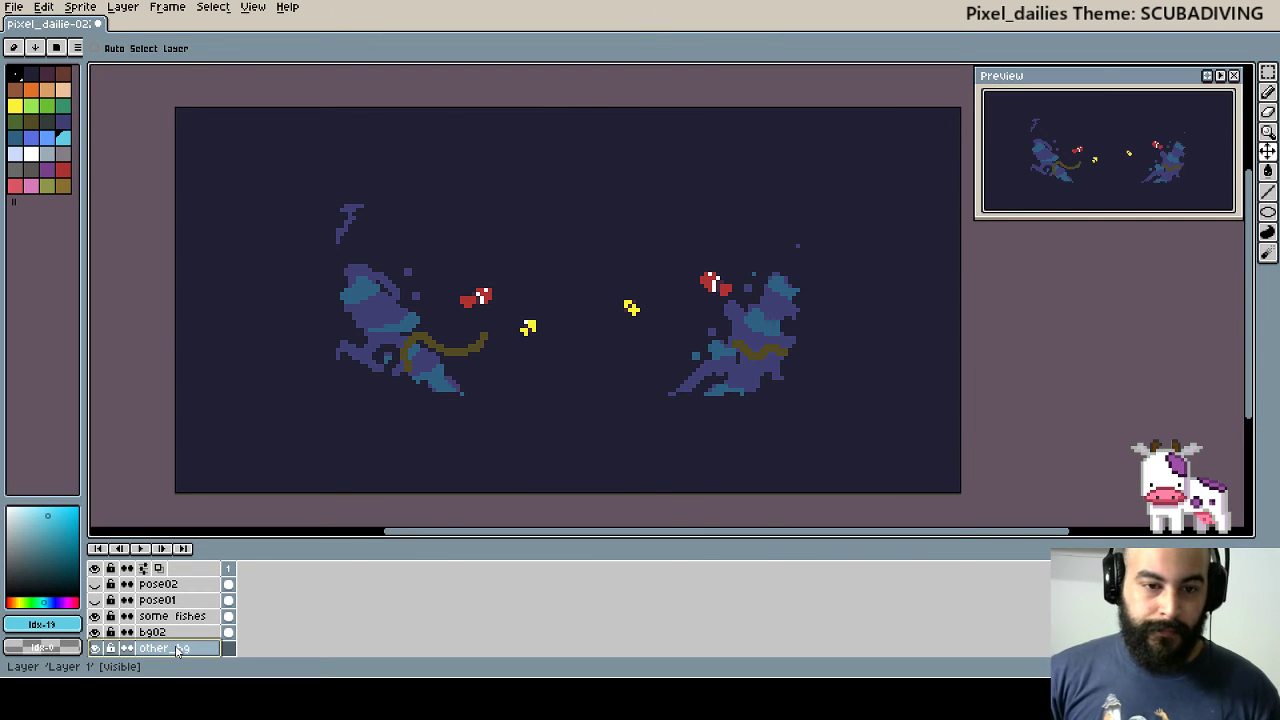
key("b")
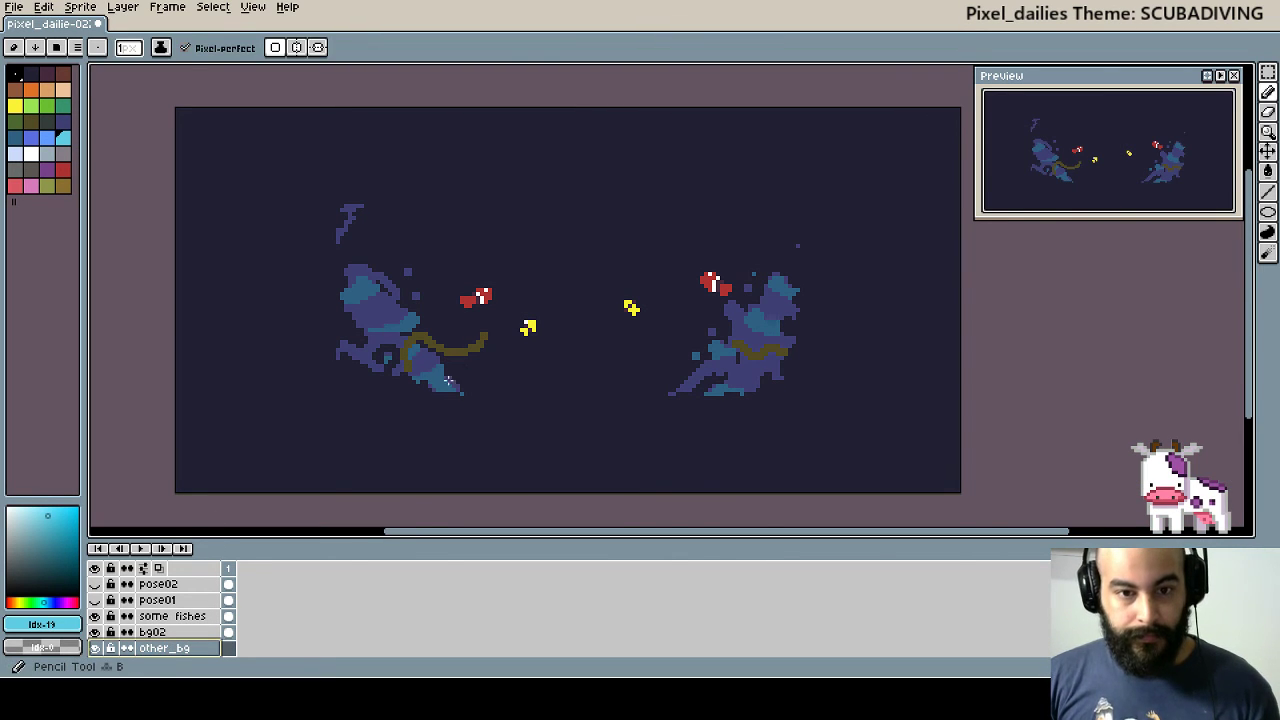
left_click(363, 244, "alt")
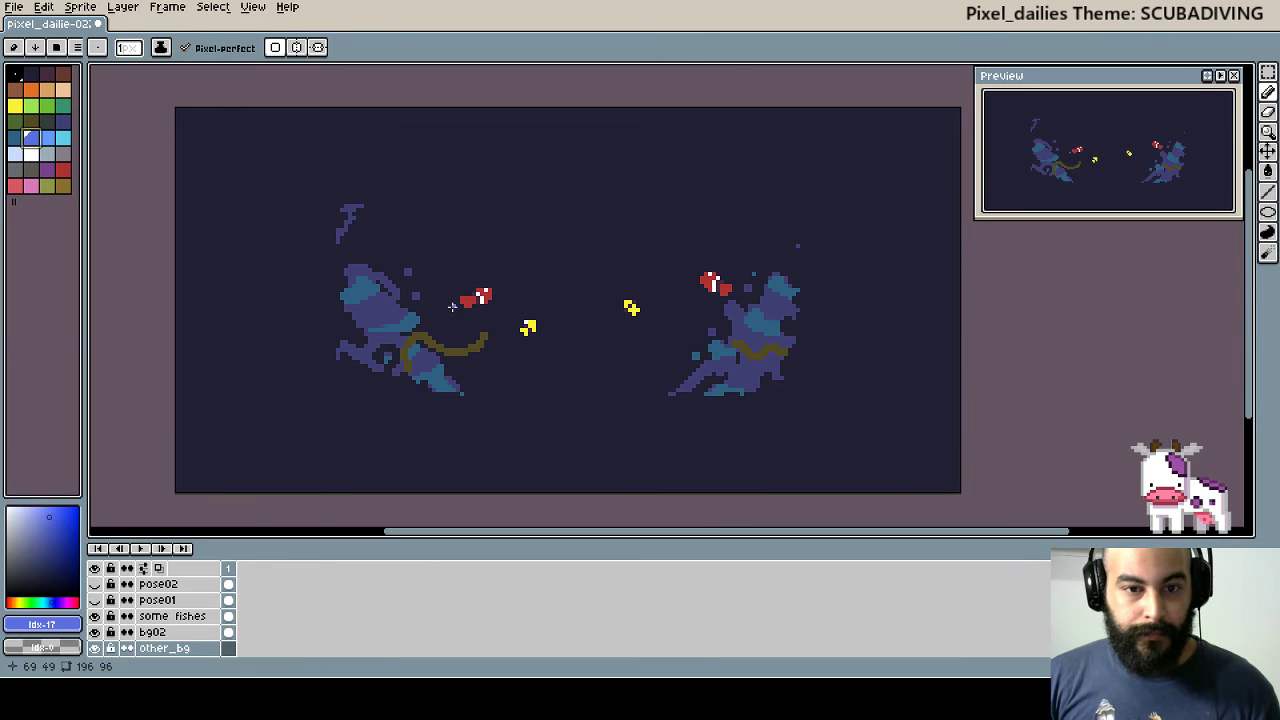
- Paint a thick 2-pixel reef-blue curving band across the scene and fill its dark gaps
key("plus")
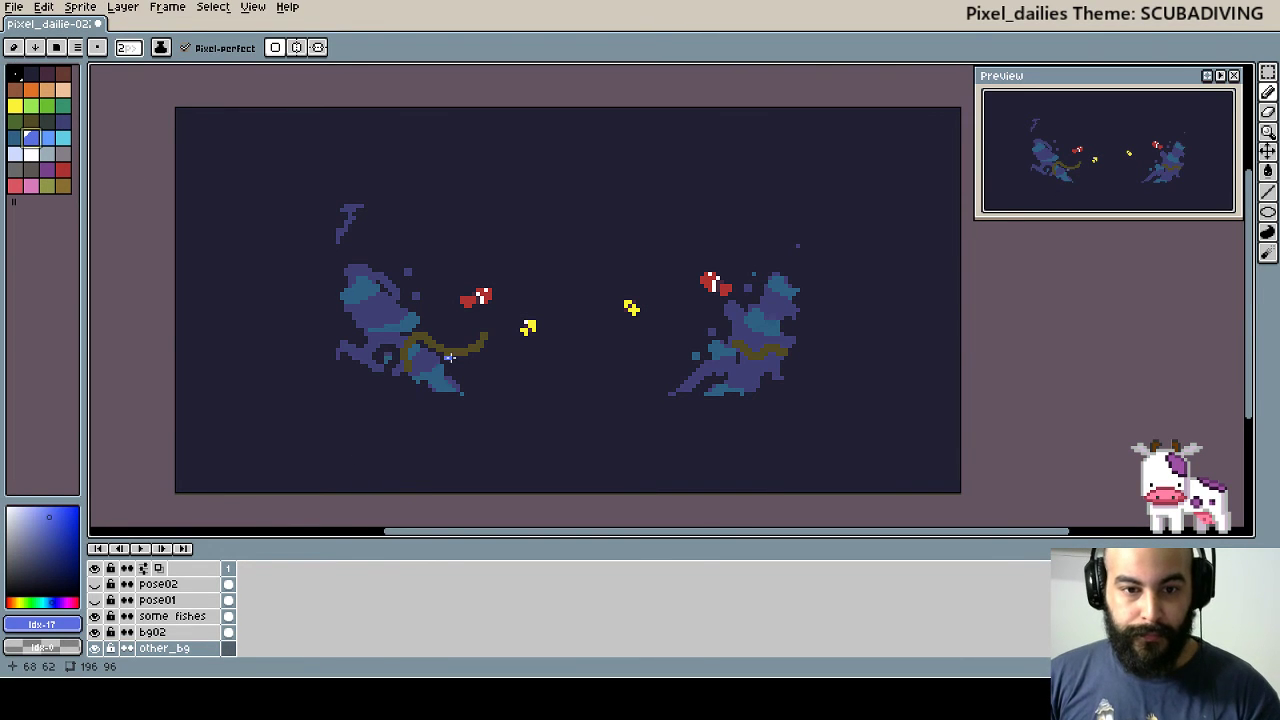
scroll(450, 357, "up", 2)
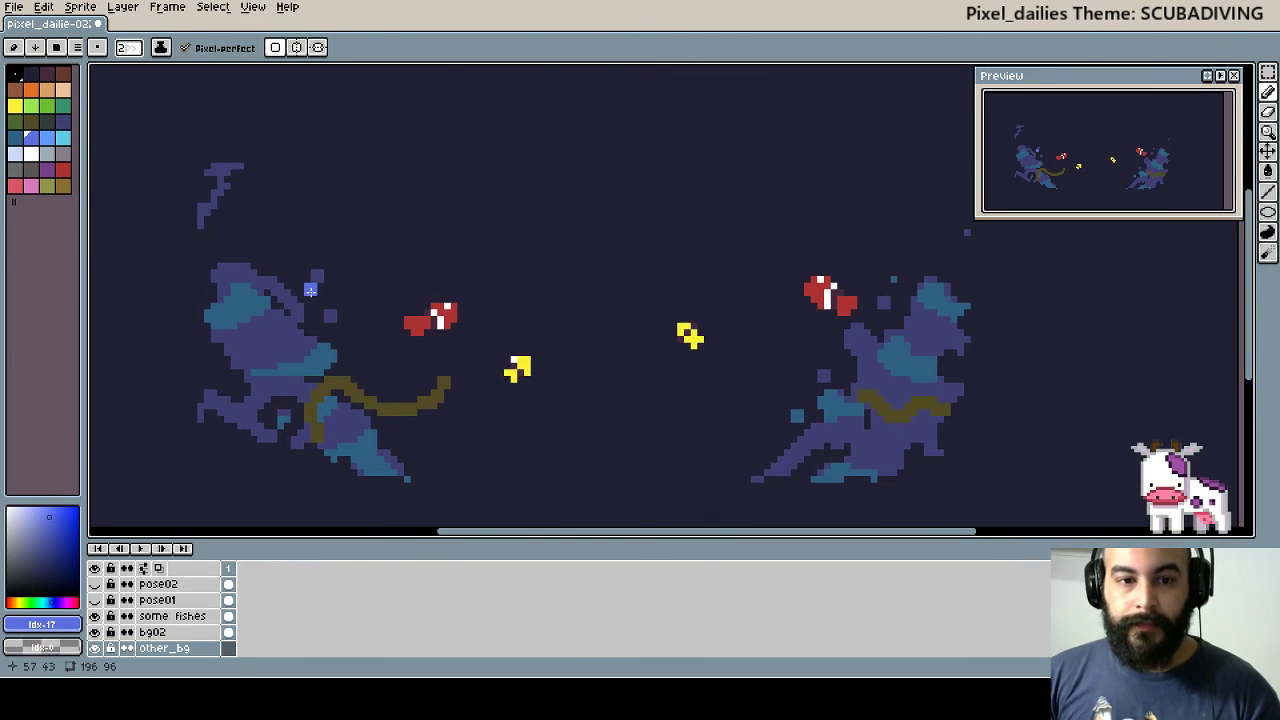
scroll(310, 290, "down", 1)
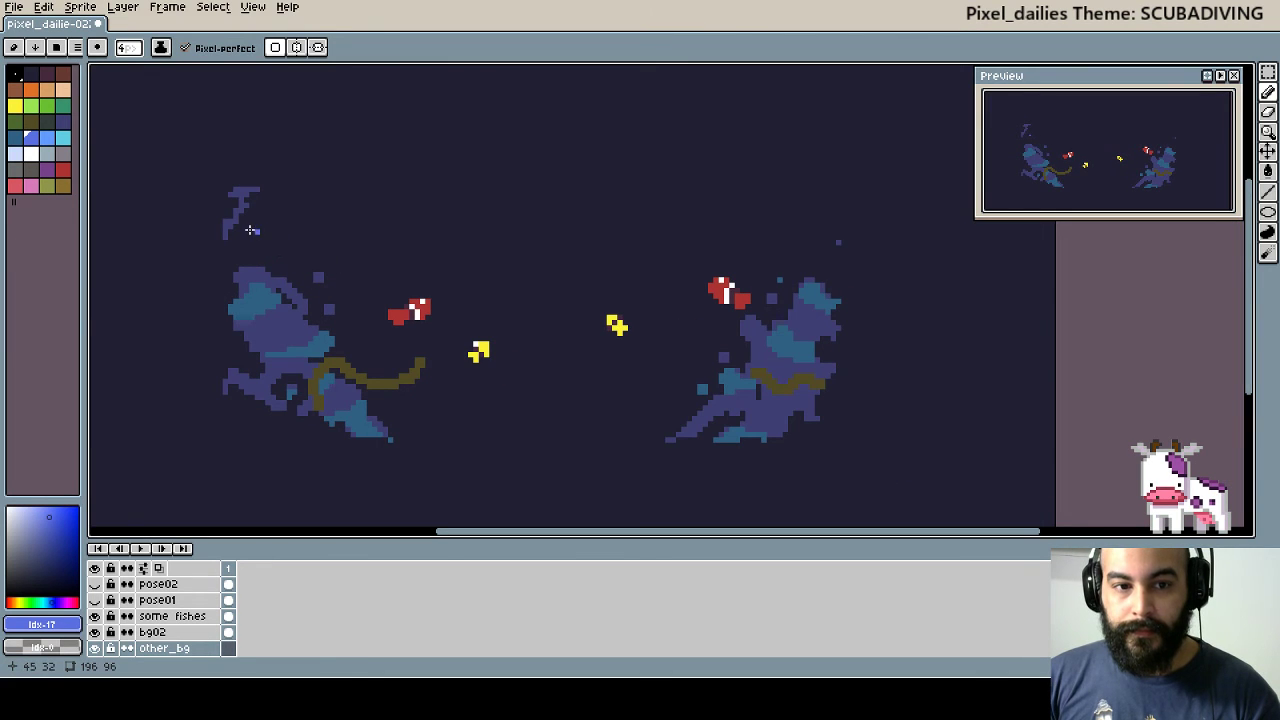
mouse_move(257, 230)
left_mouse_down()
mouse_move(819, 255)
mouse_move(483, 376)
mouse_move(370, 396)
mouse_move(337, 374)
left_mouse_up()
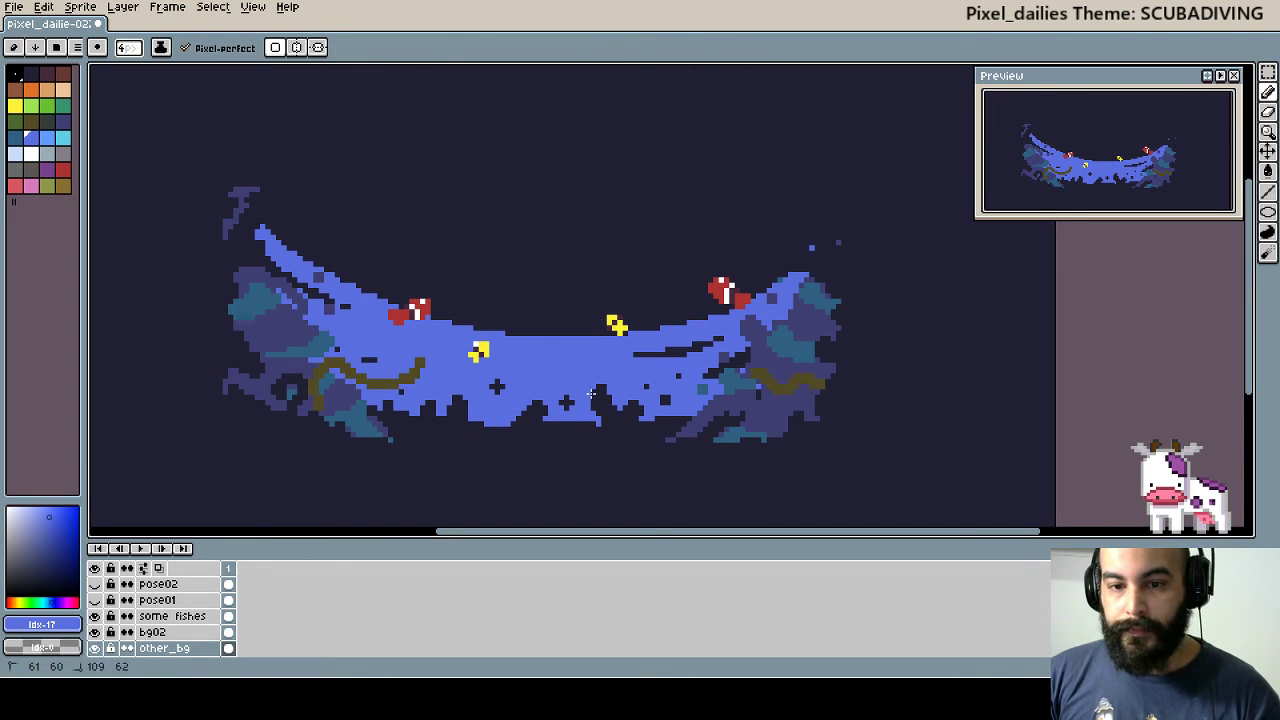
left_click_drag(380, 418, 518, 424)
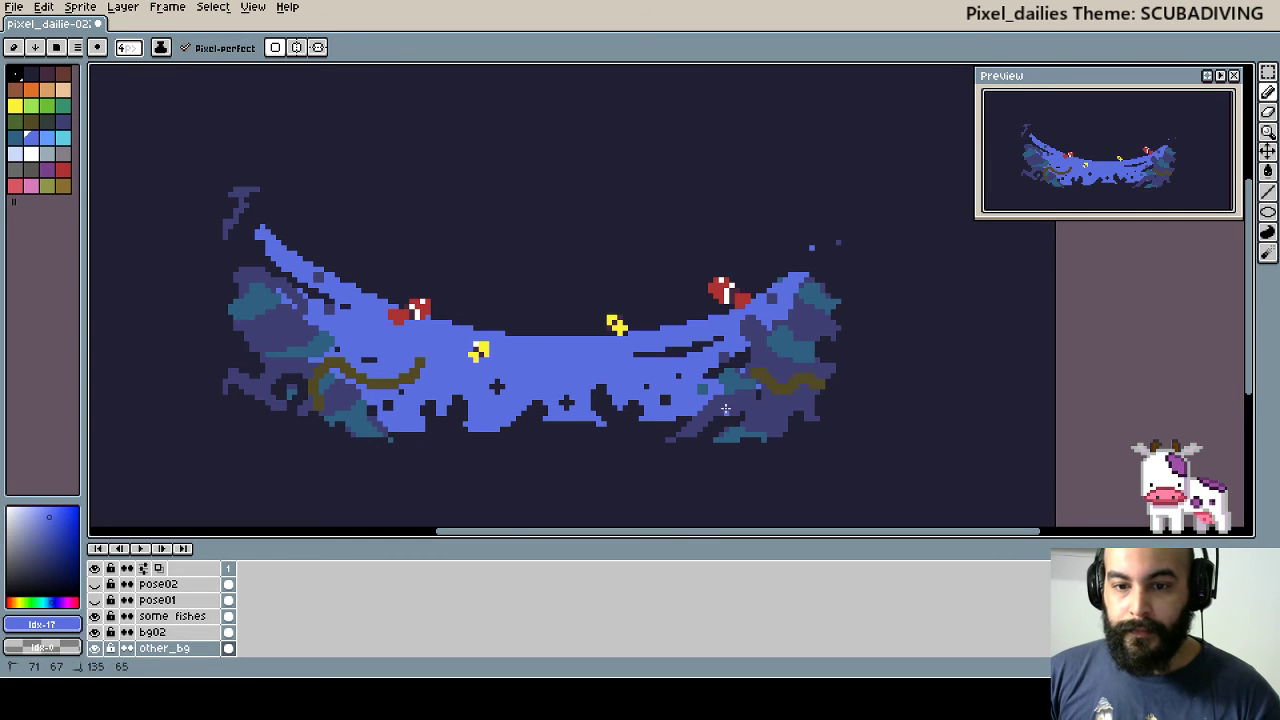
left_click_drag(725, 408, 715, 415)
mouse_move(430, 436)
left_mouse_down()
mouse_move(360, 428)
mouse_move(494, 441)
left_mouse_up()
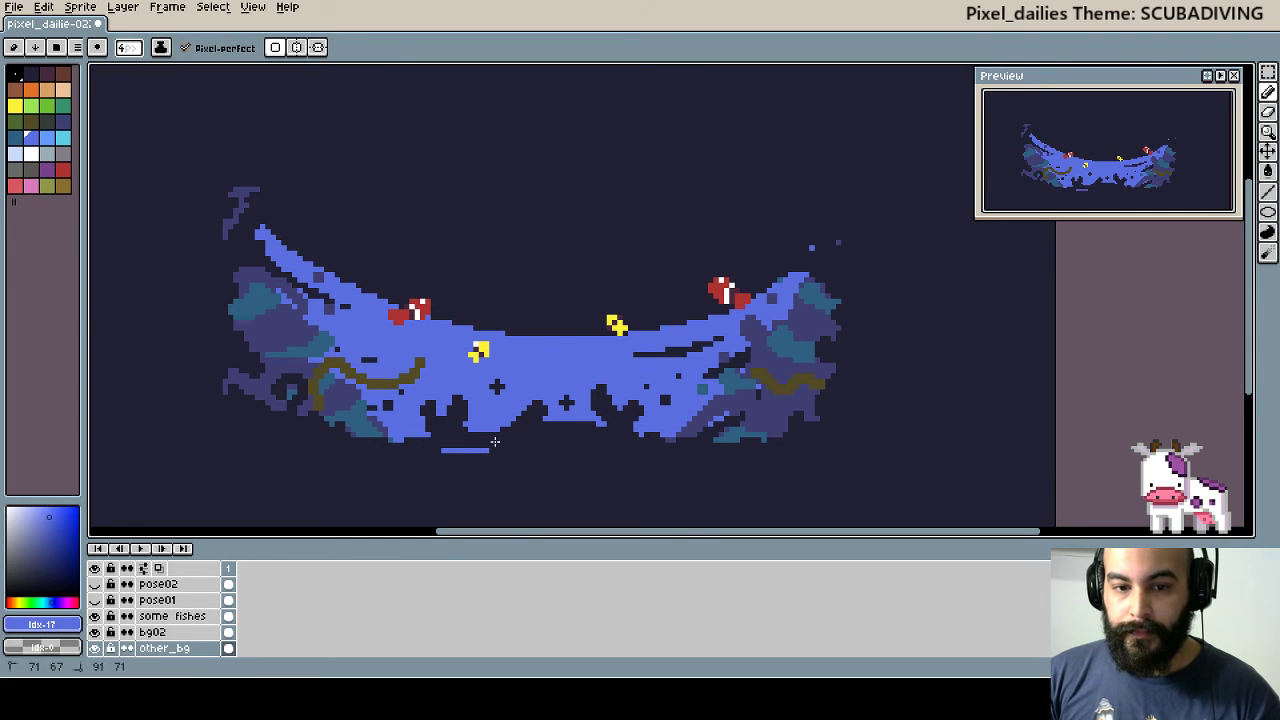
left_click_drag(742, 375, 712, 352)
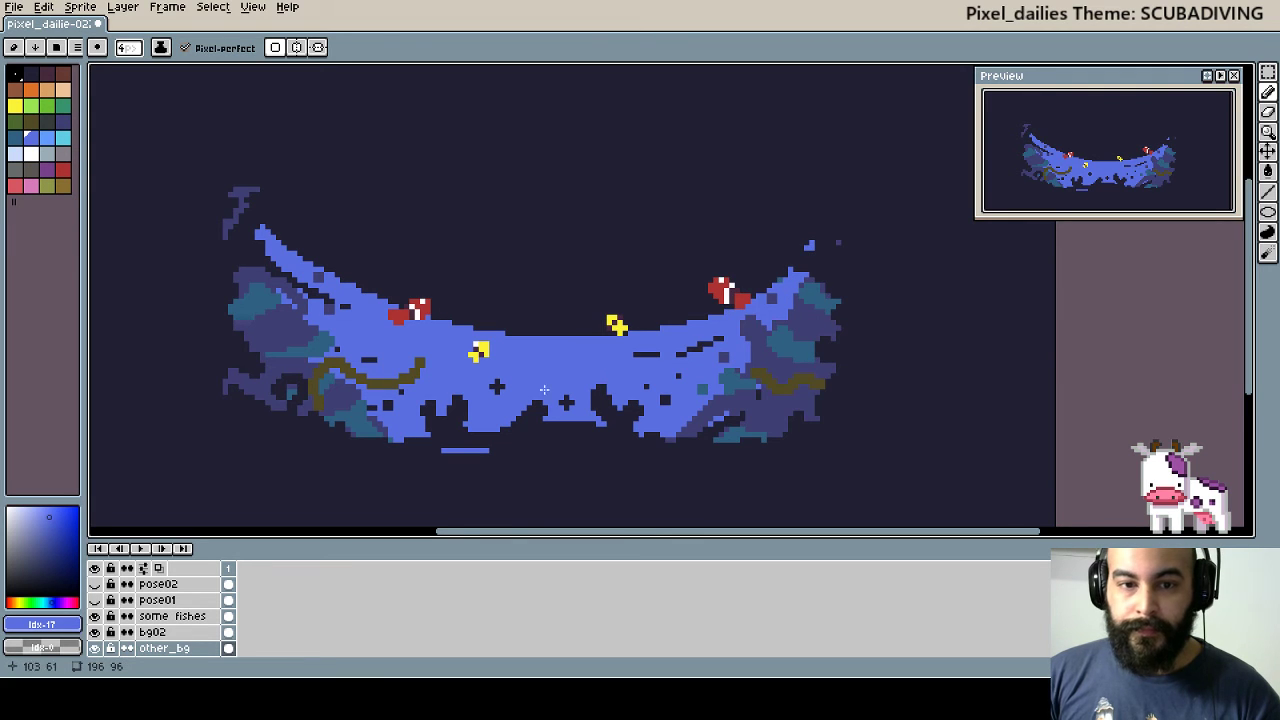
scroll(500, 290, "up", 3)
- Sweep a blue arch over the band, tint its upper-left tip lighter blue, select light cyan
mouse_move(253, 268)
left_mouse_down()
mouse_move(800, 306)
mouse_move(824, 277)
left_mouse_up()
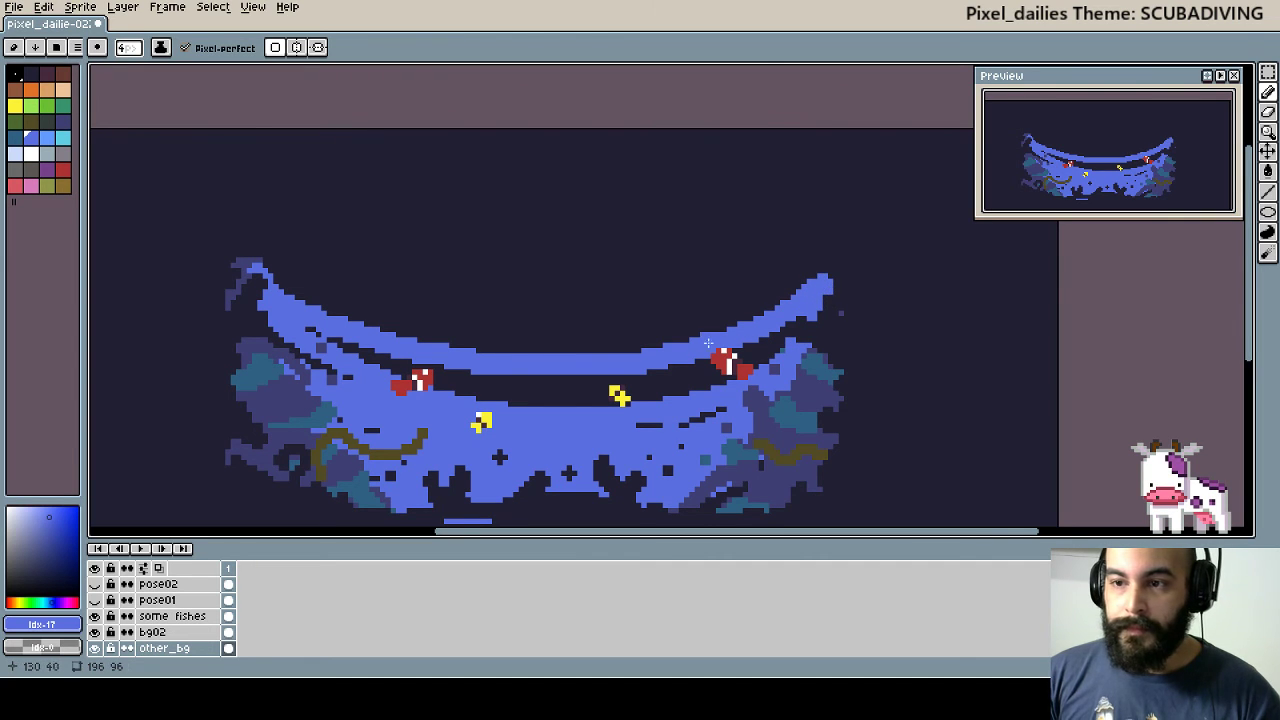
left_click(47, 137)
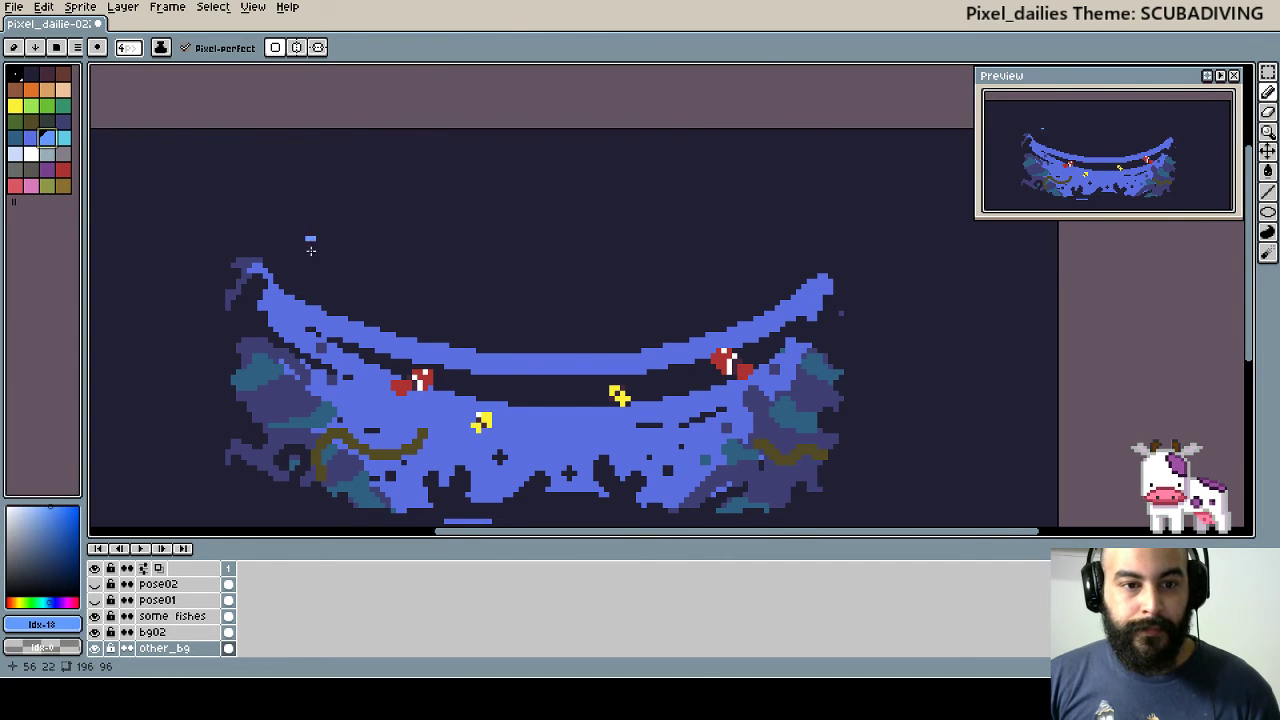
mouse_move(266, 268)
left_mouse_down()
mouse_move(805, 282)
mouse_move(295, 311)
left_mouse_up()
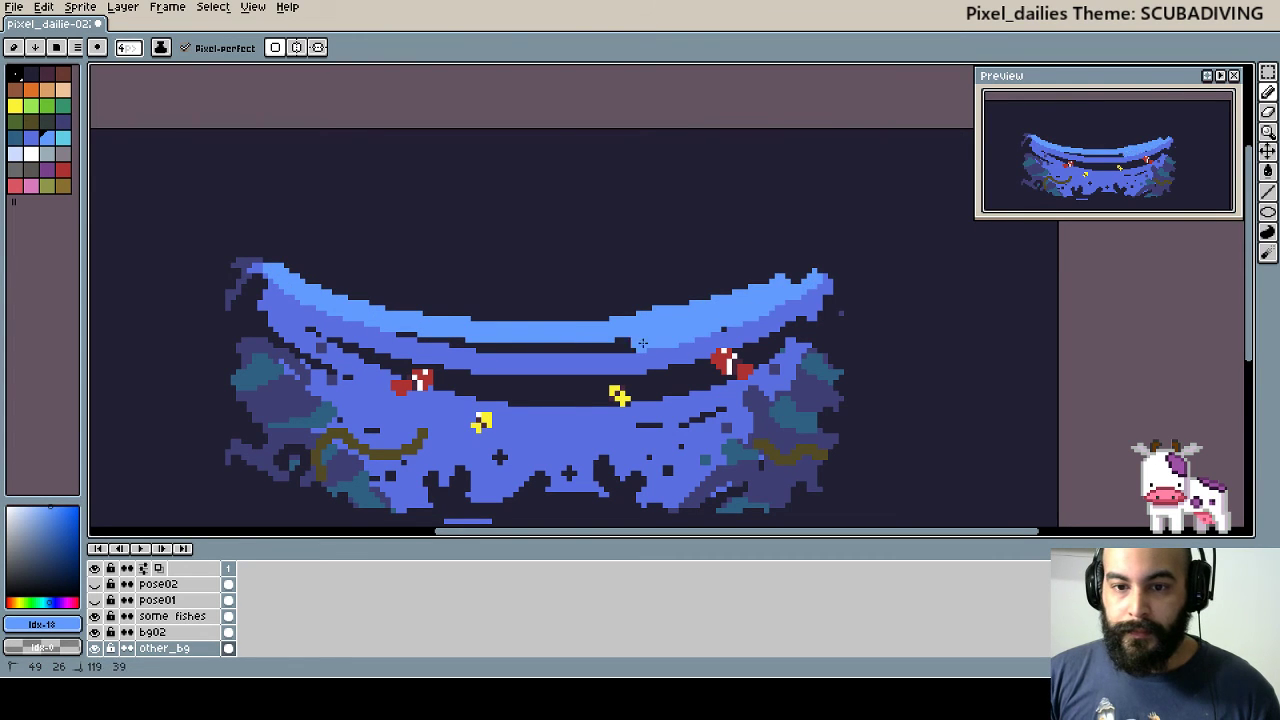
left_click(60, 143)
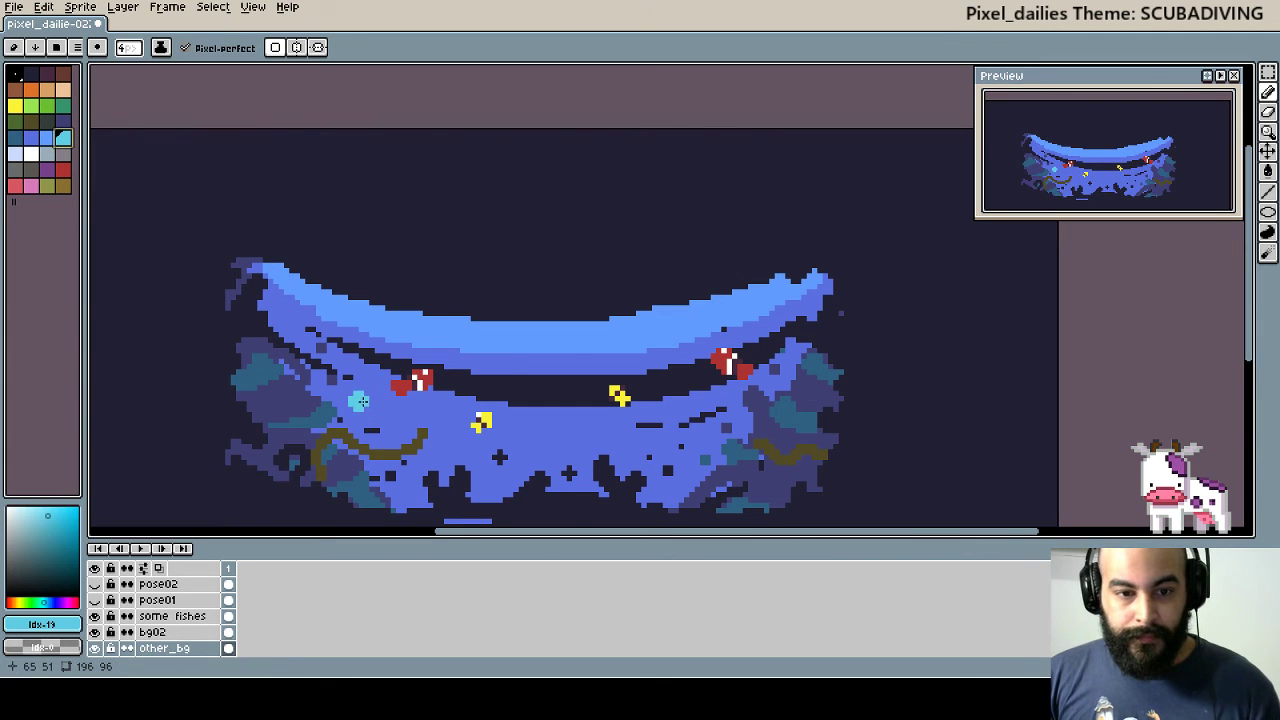
left_click(1267, 193)
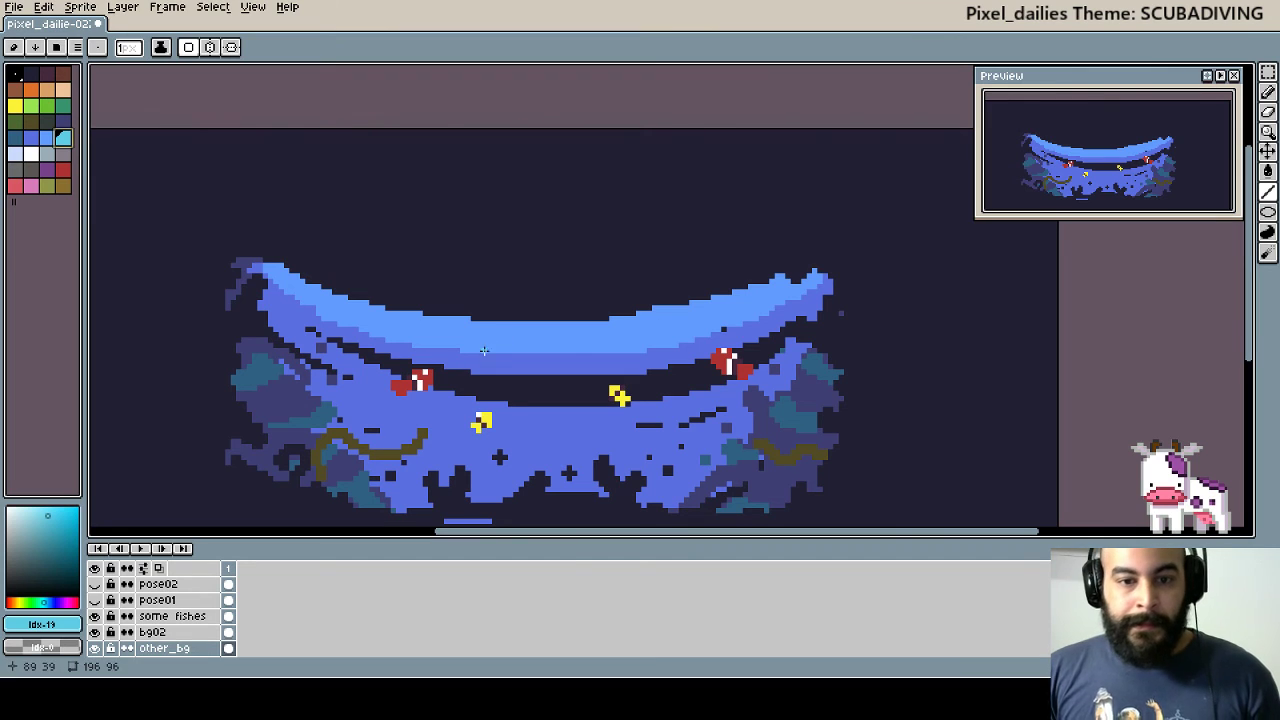
left_click(98, 50)
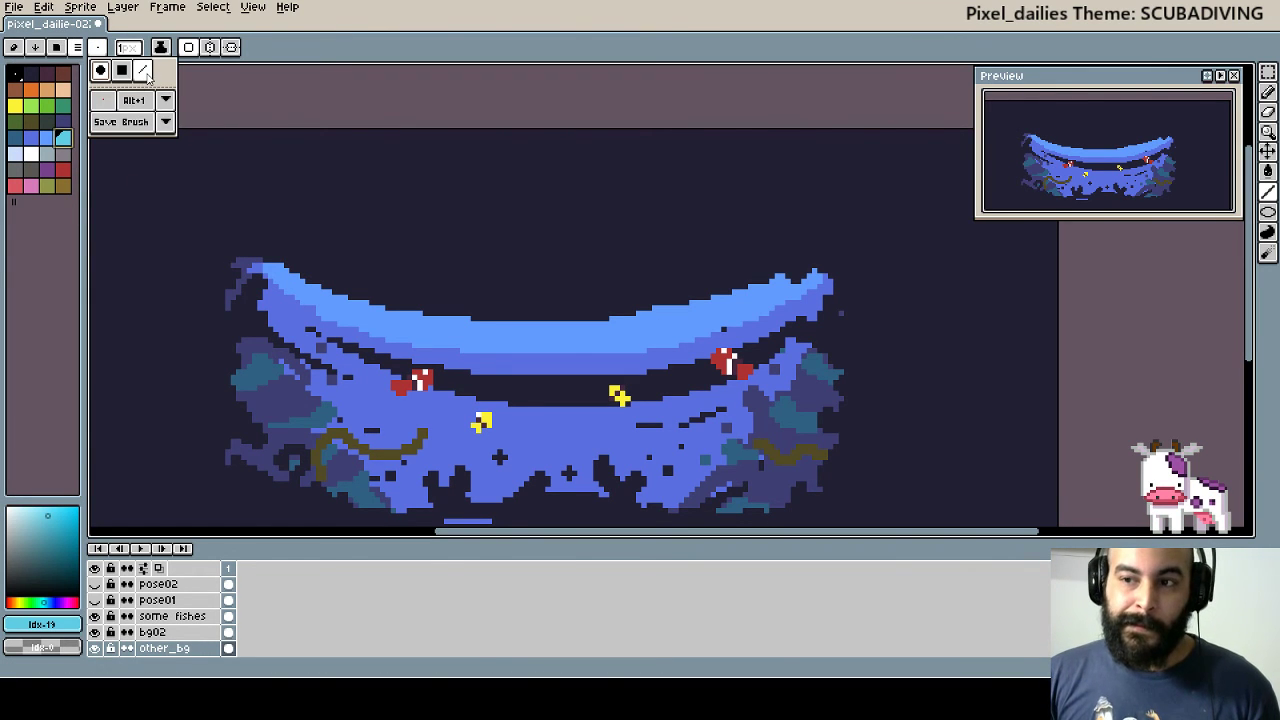
left_click(121, 50)
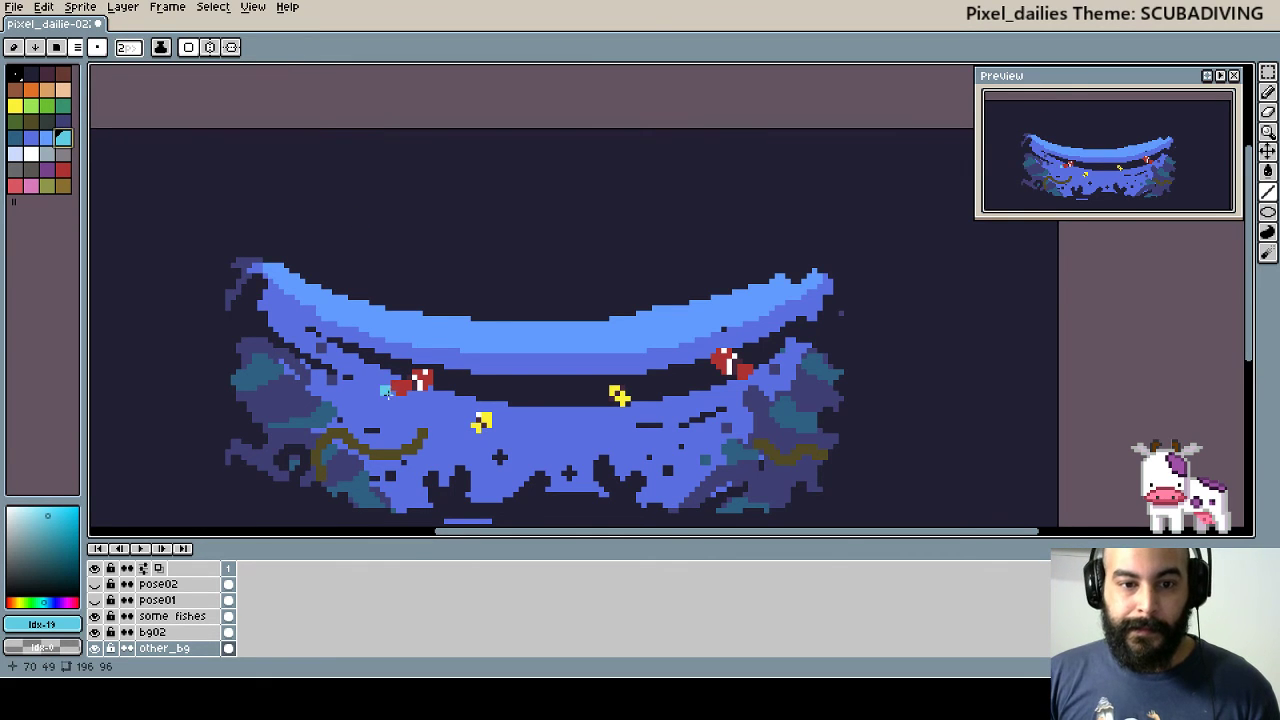
left_click(121, 50)
left_click_drag(121, 50, 134, 70)
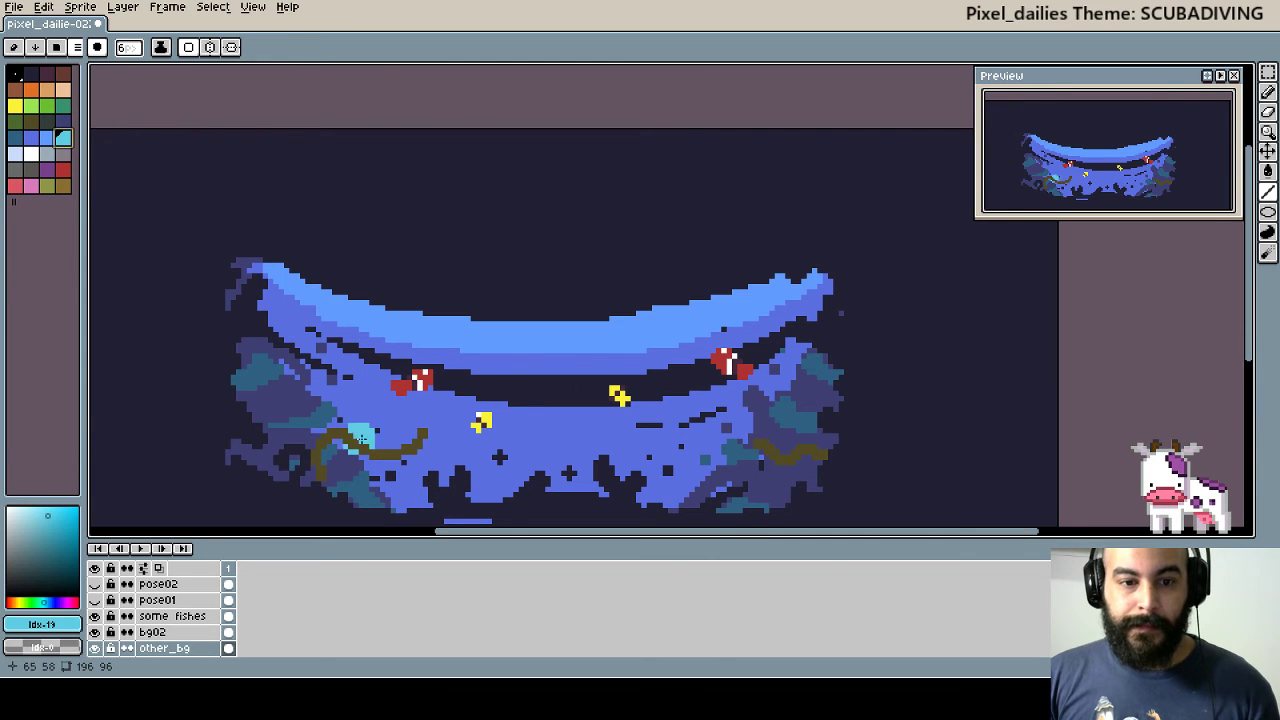
mouse_move(322, 440)
left_mouse_down()
mouse_move(598, 172)
mouse_move(582, 176)
left_mouse_up()
key("ctrl+z")
key("plus")
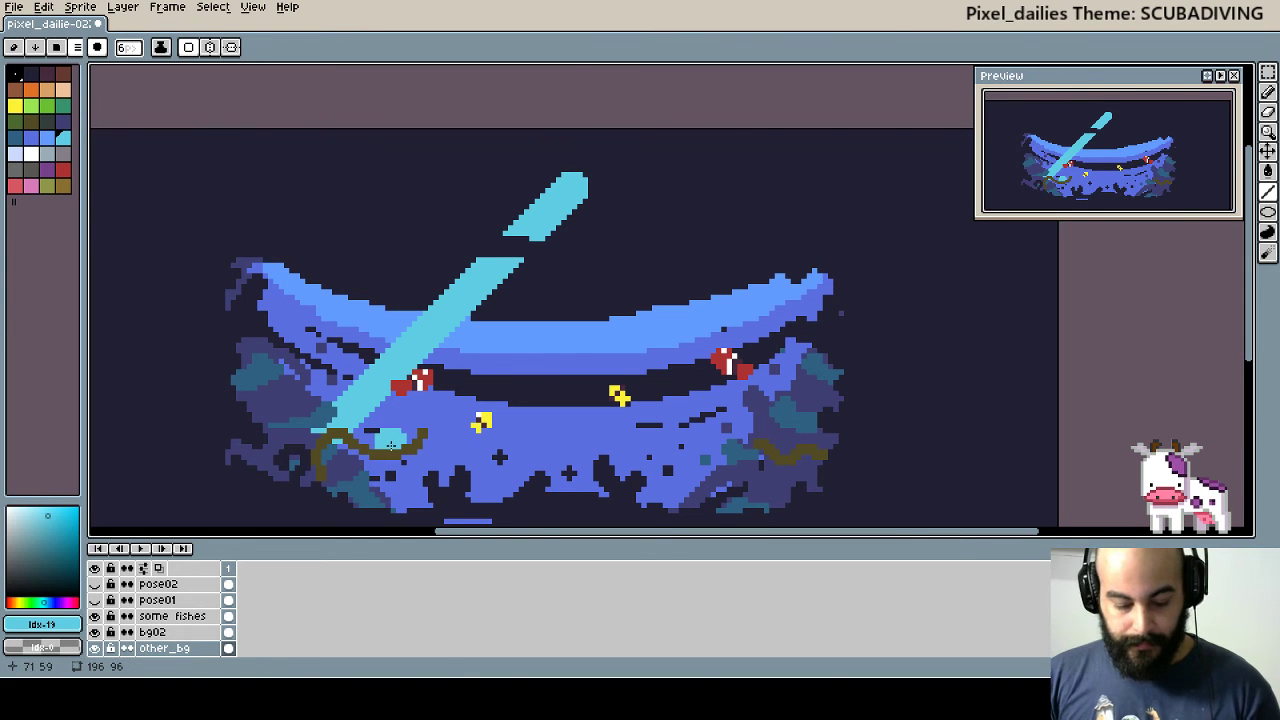
key("plus")
key("plus")
key("plus")
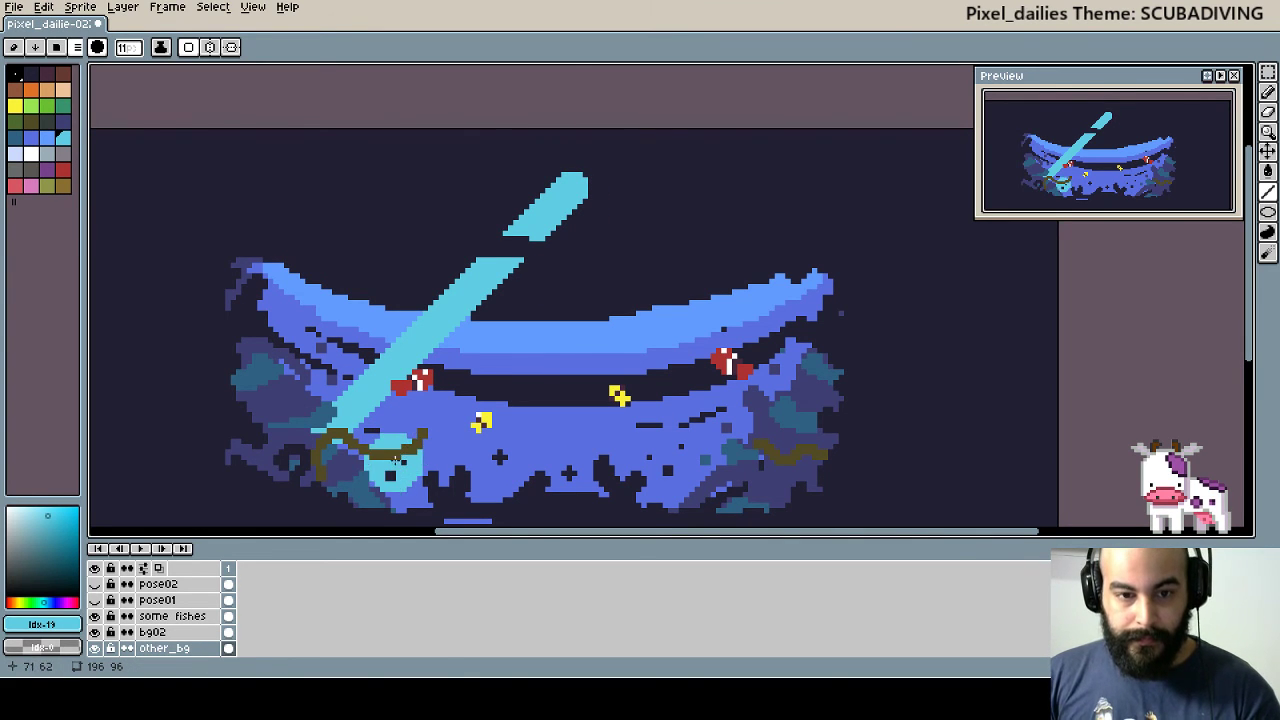
left_click_drag(365, 475, 695, 162)
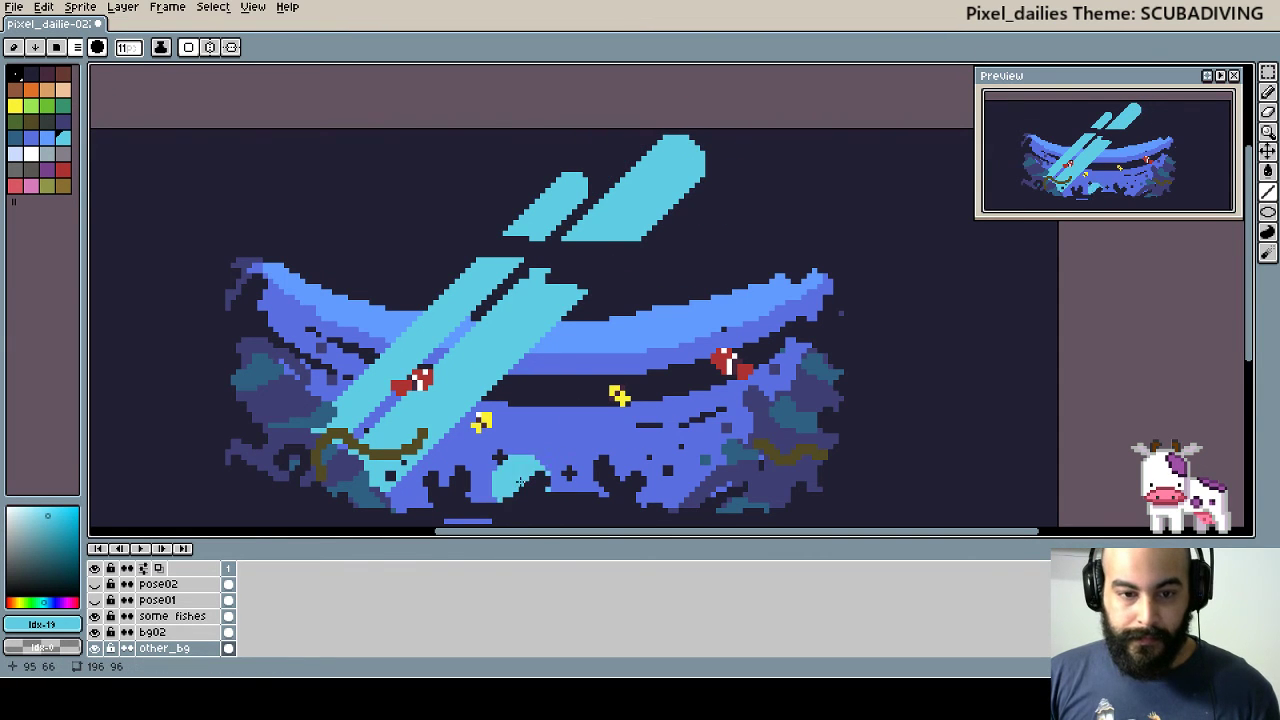
key("minus")
key("minus")
key("minus")
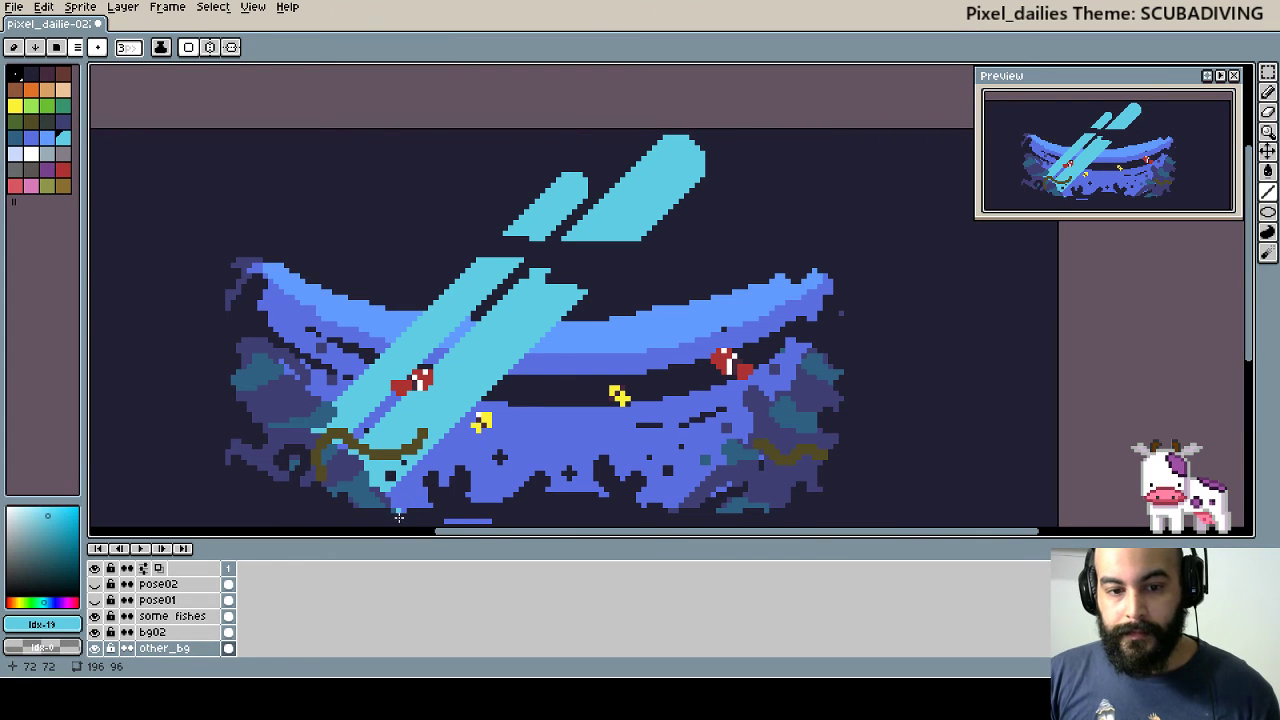
left_click_drag(398, 517, 743, 158)
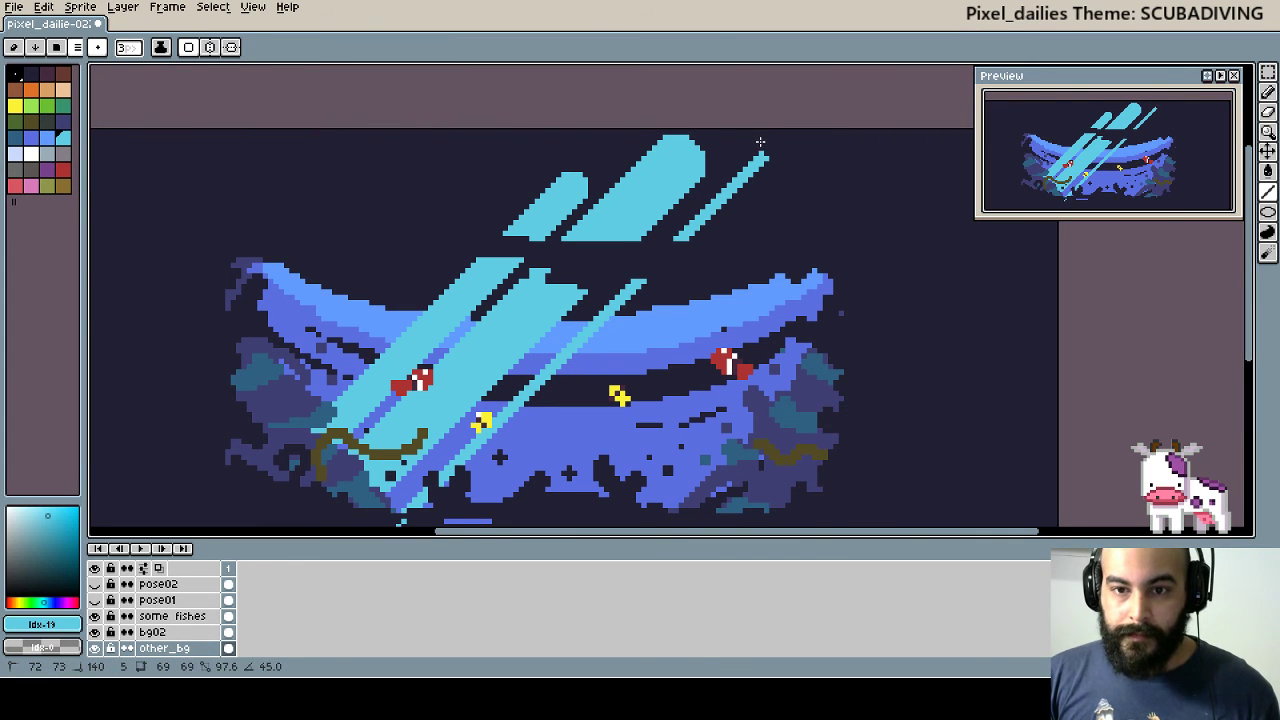
left_click_drag(505, 447, 472, 389)
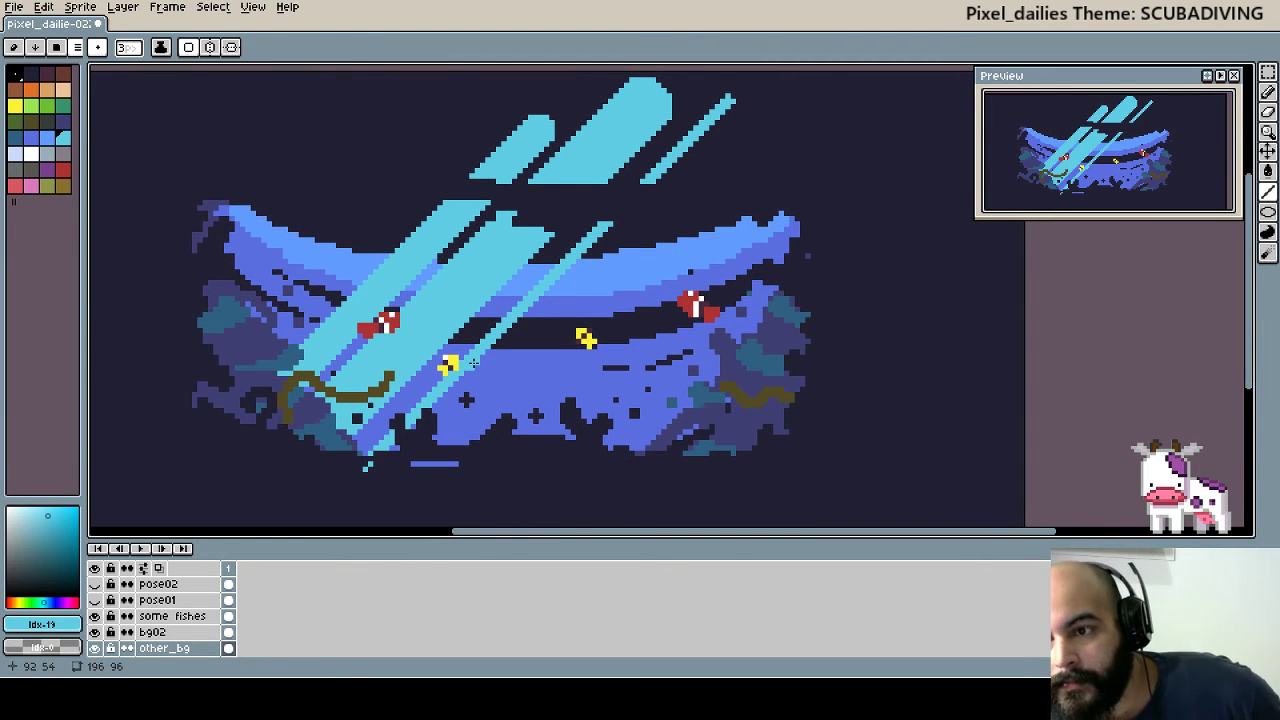
key("ctrl+z")
key("ctrl+z")
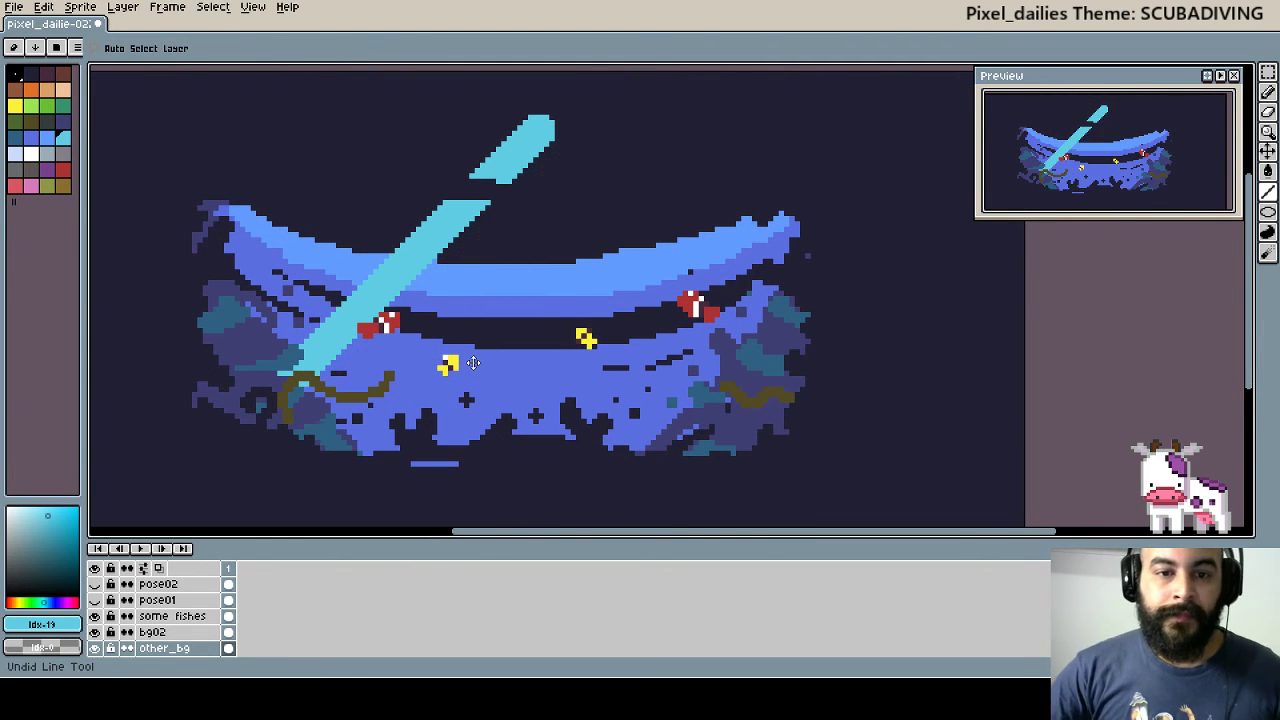
key("ctrl+z")
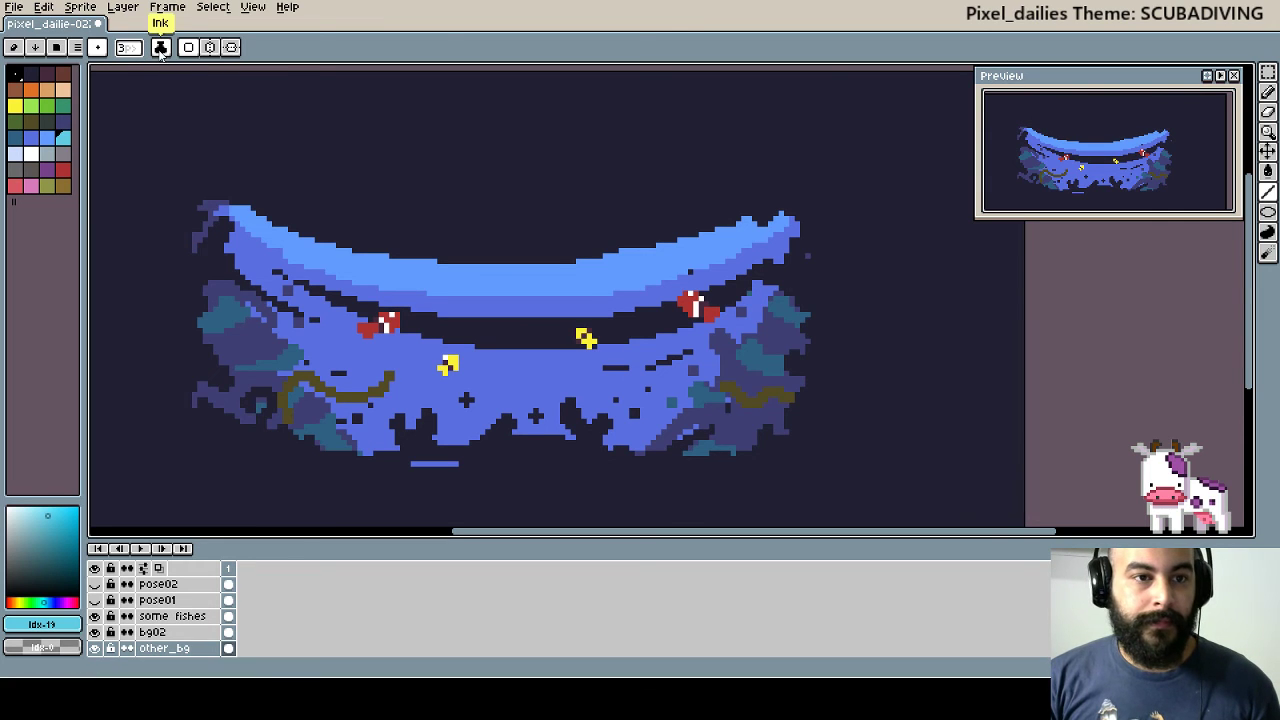
- Try Alpha Compositing ink at 57 opacity with a cyan stroke, then undo it
left_click(160, 47)
left_click(213, 84)
left_click(242, 52)
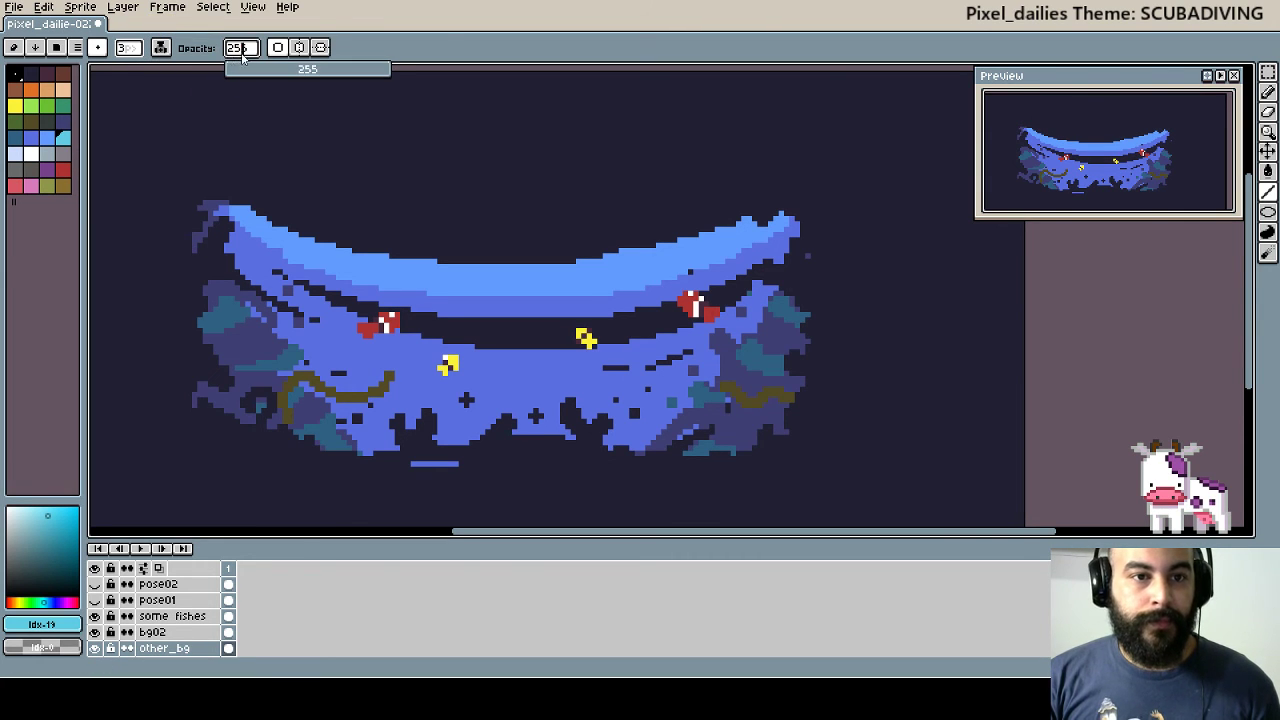
left_click_drag(228, 58, 262, 70)
left_click_drag(508, 320, 568, 330)
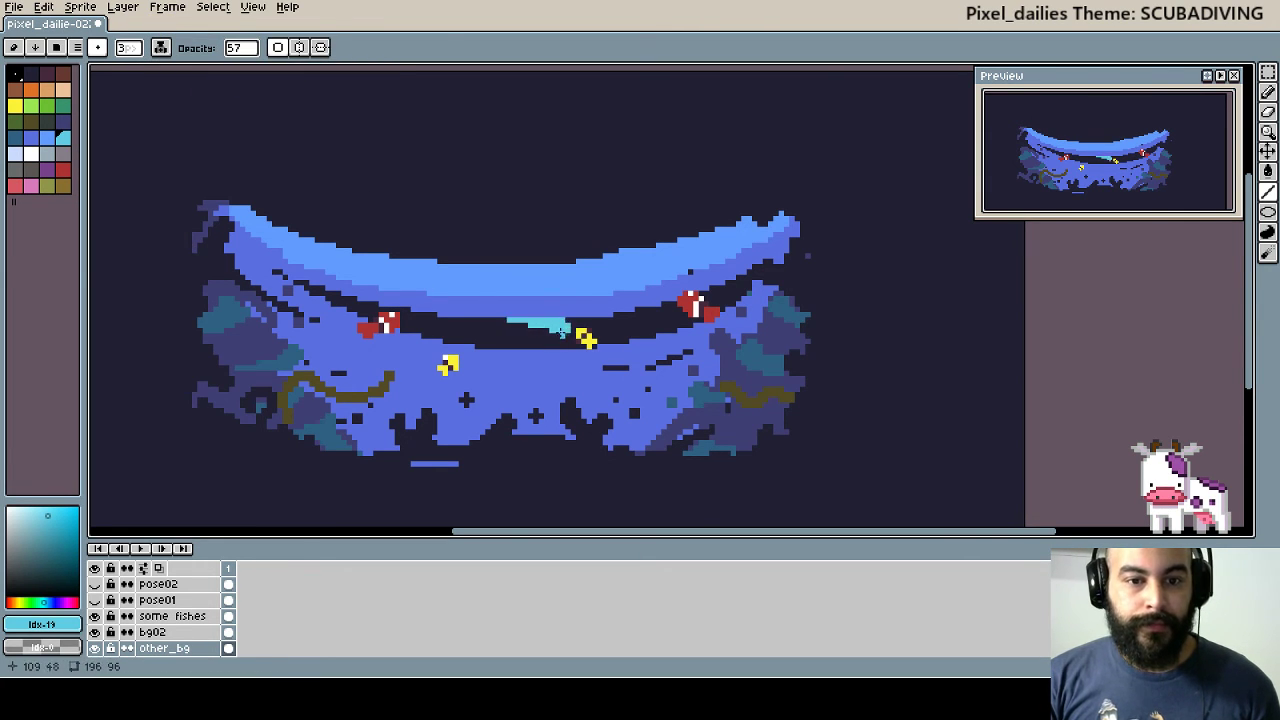
key("ctrl+z")
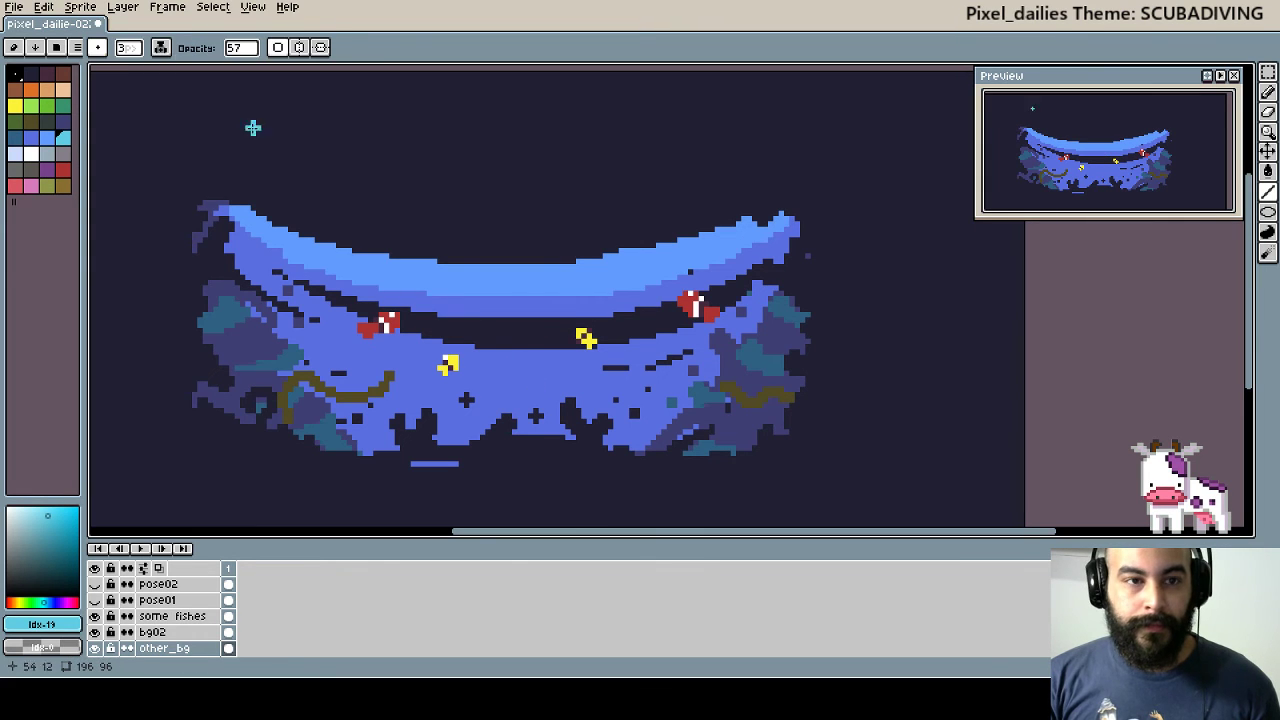
- Set the Pencil's ink to Shading mode, passing through Lock Alpha
left_click(162, 49)
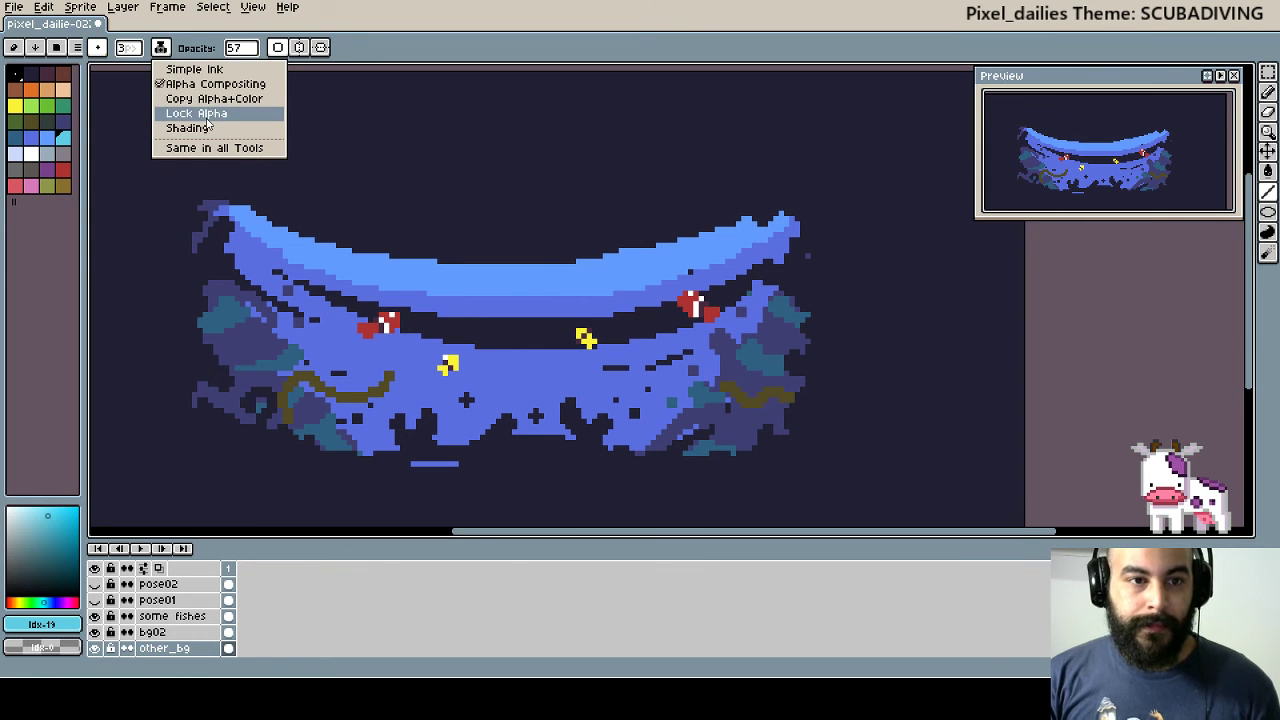
left_click(205, 116)
left_click(162, 49)
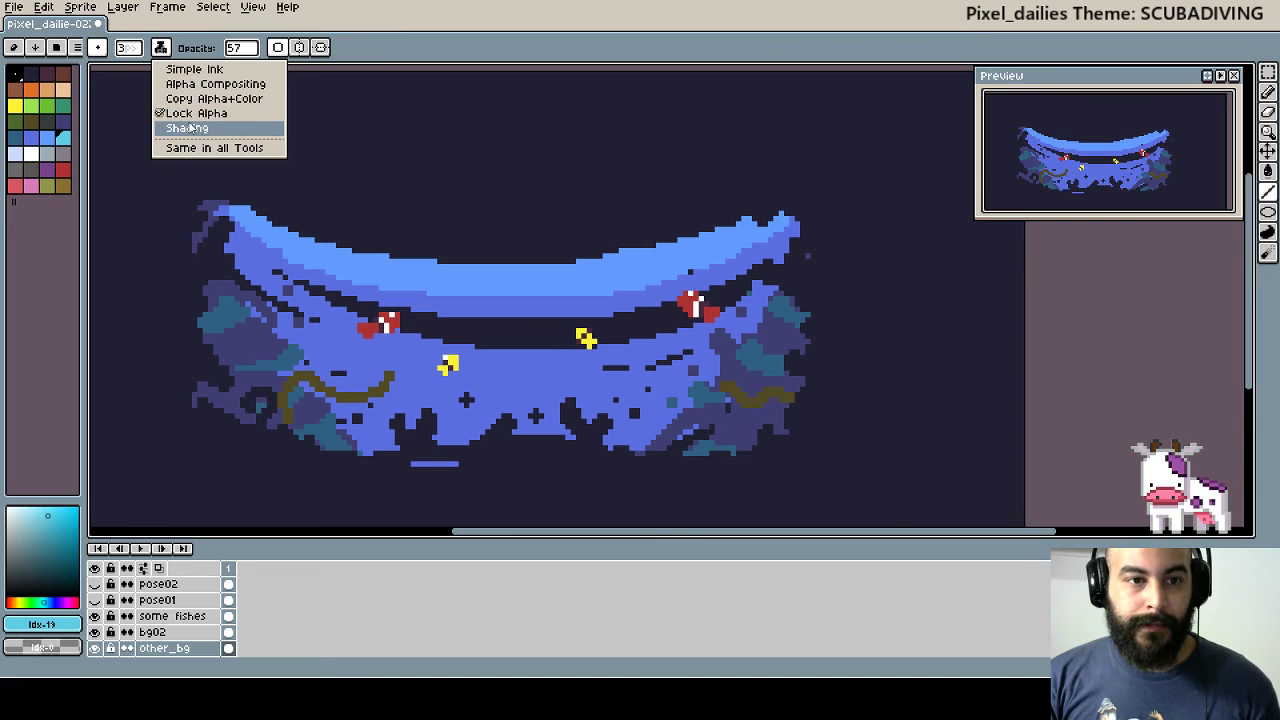
left_click(189, 128)
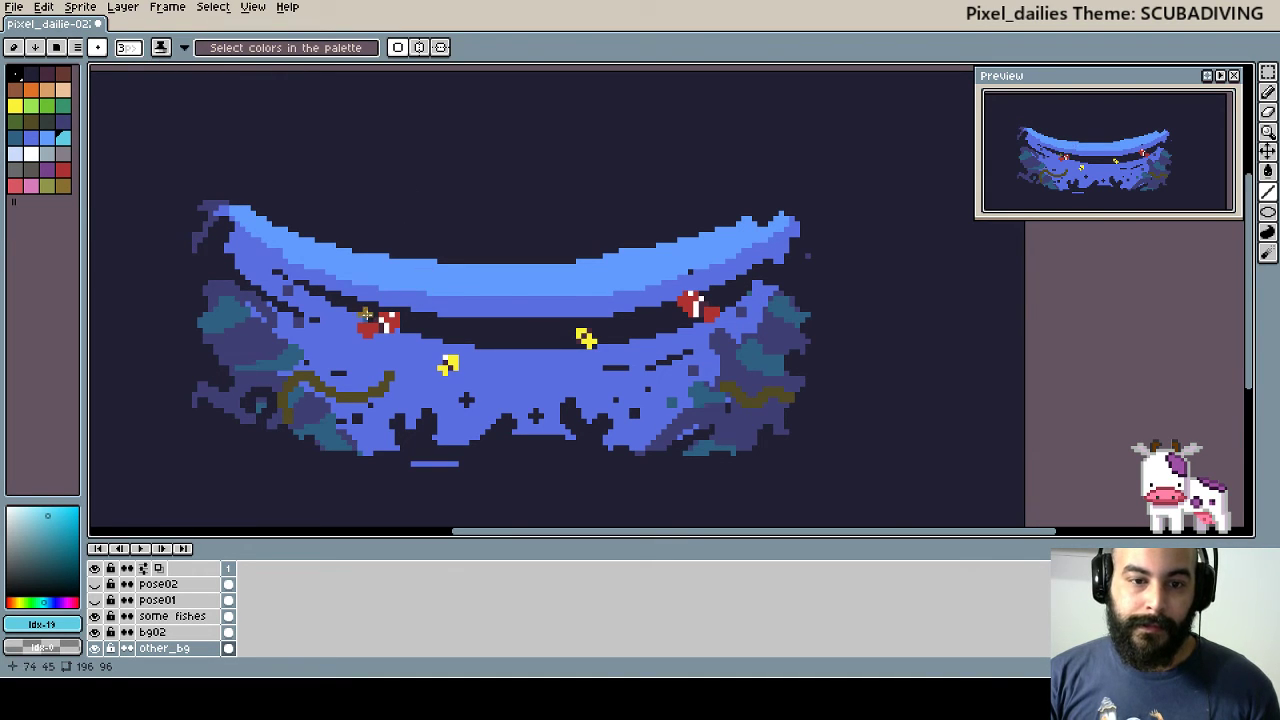
key("v")
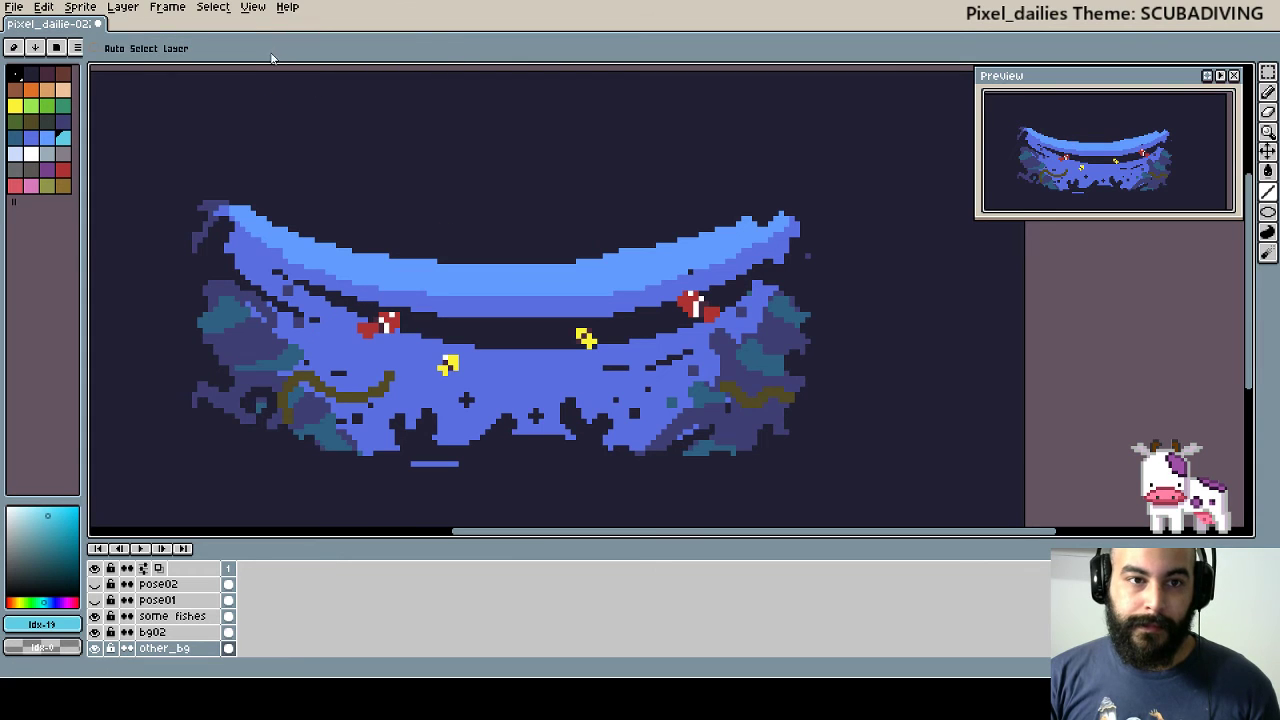
key("b")
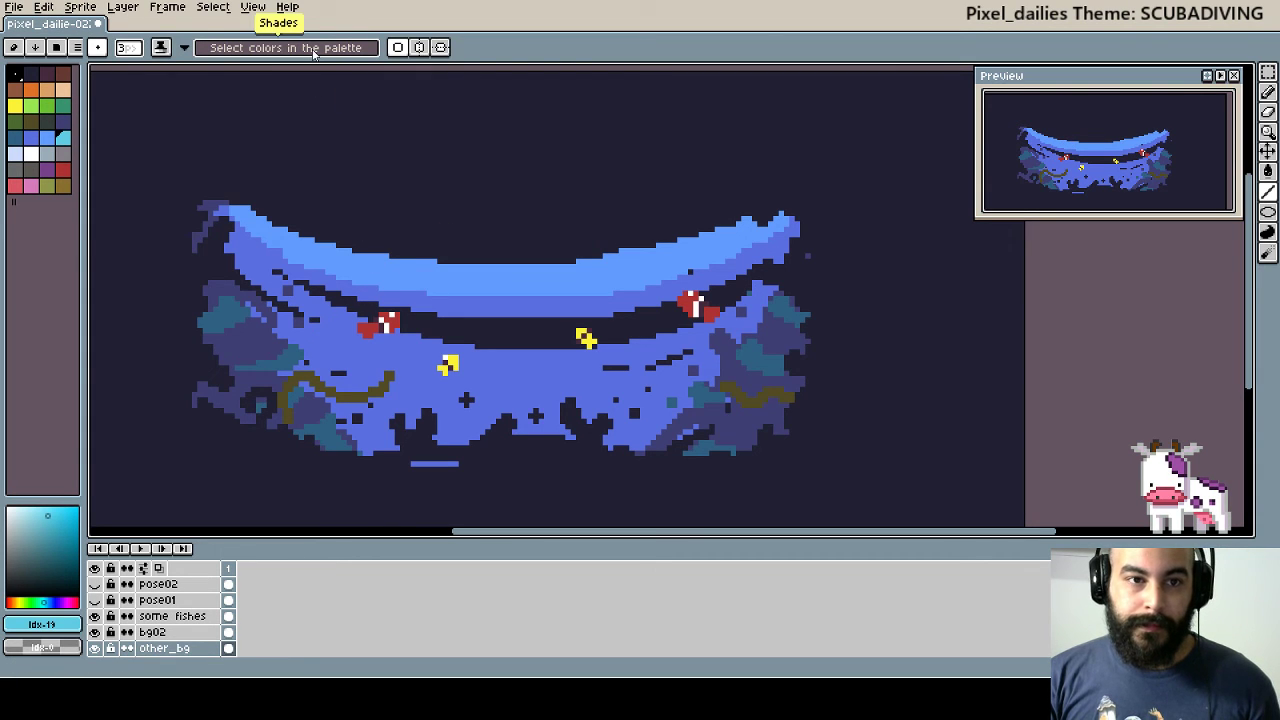
- Try blue and white shade ramps with an undone test stroke, then settle on light cyan
left_click_drag(33, 140, 62, 140)
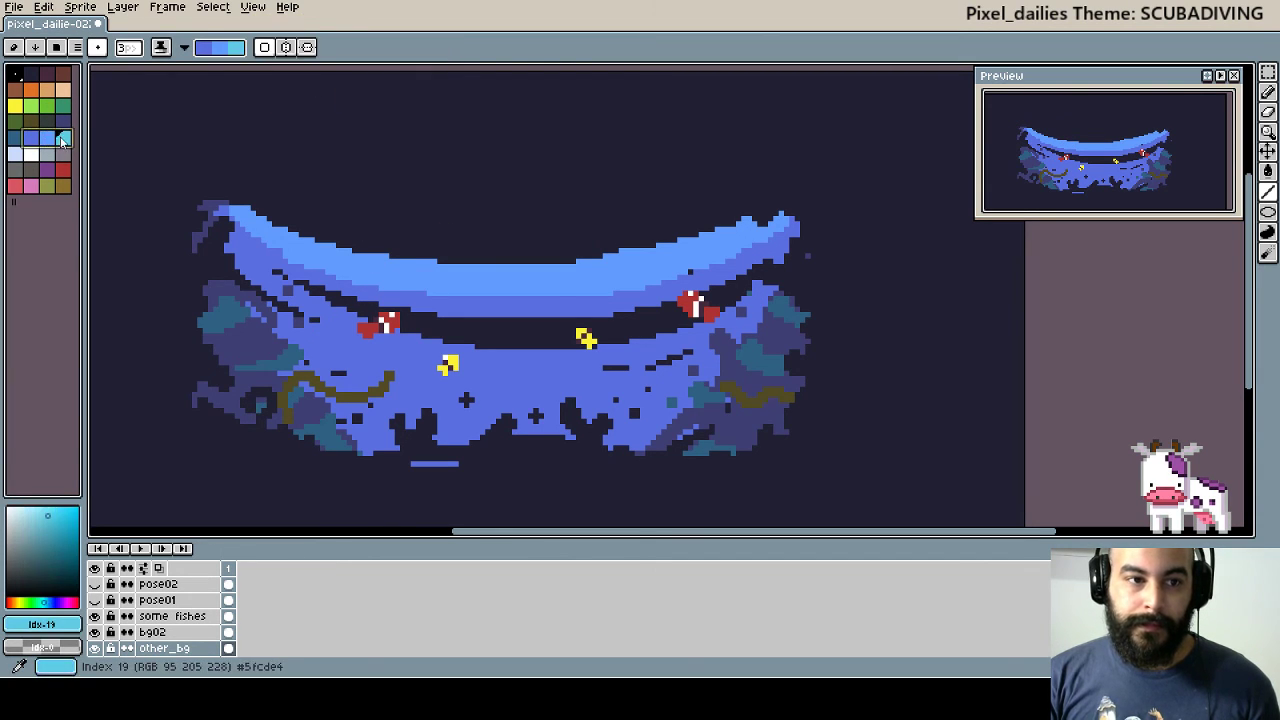
left_click_drag(382, 268, 405, 266)
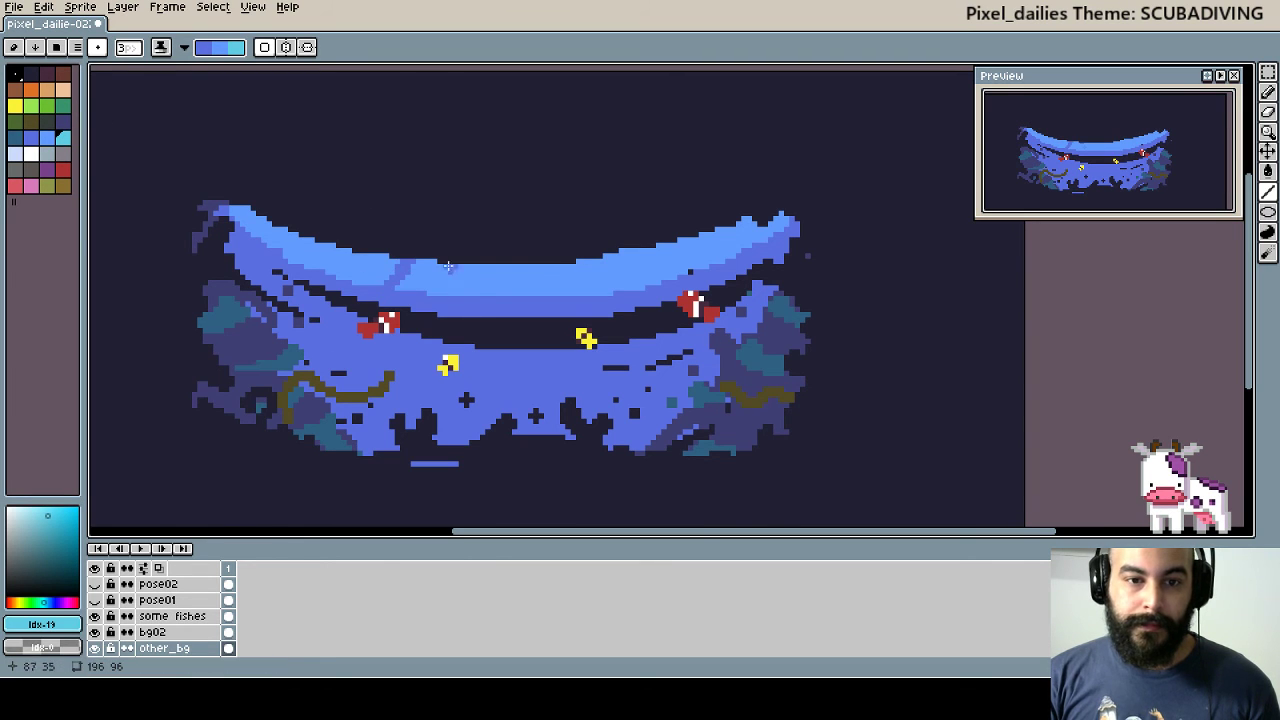
key("ctrl+z")
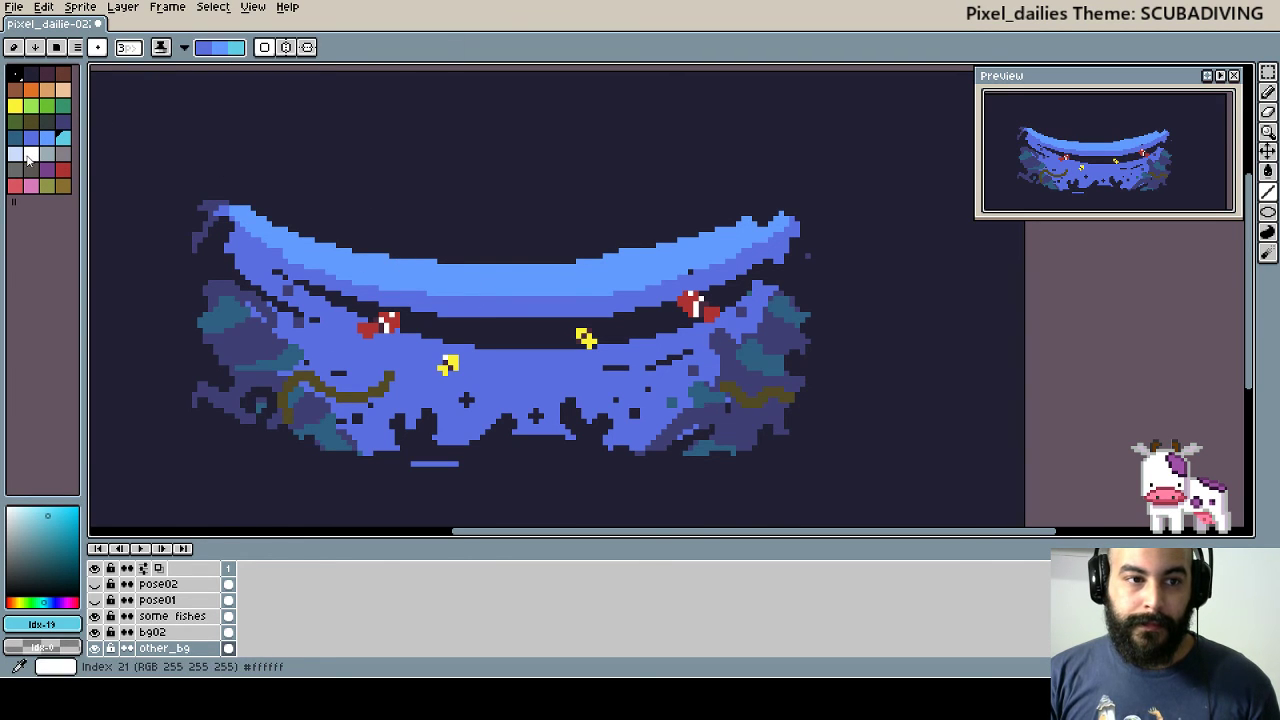
left_click_drag(14, 155, 62, 155)
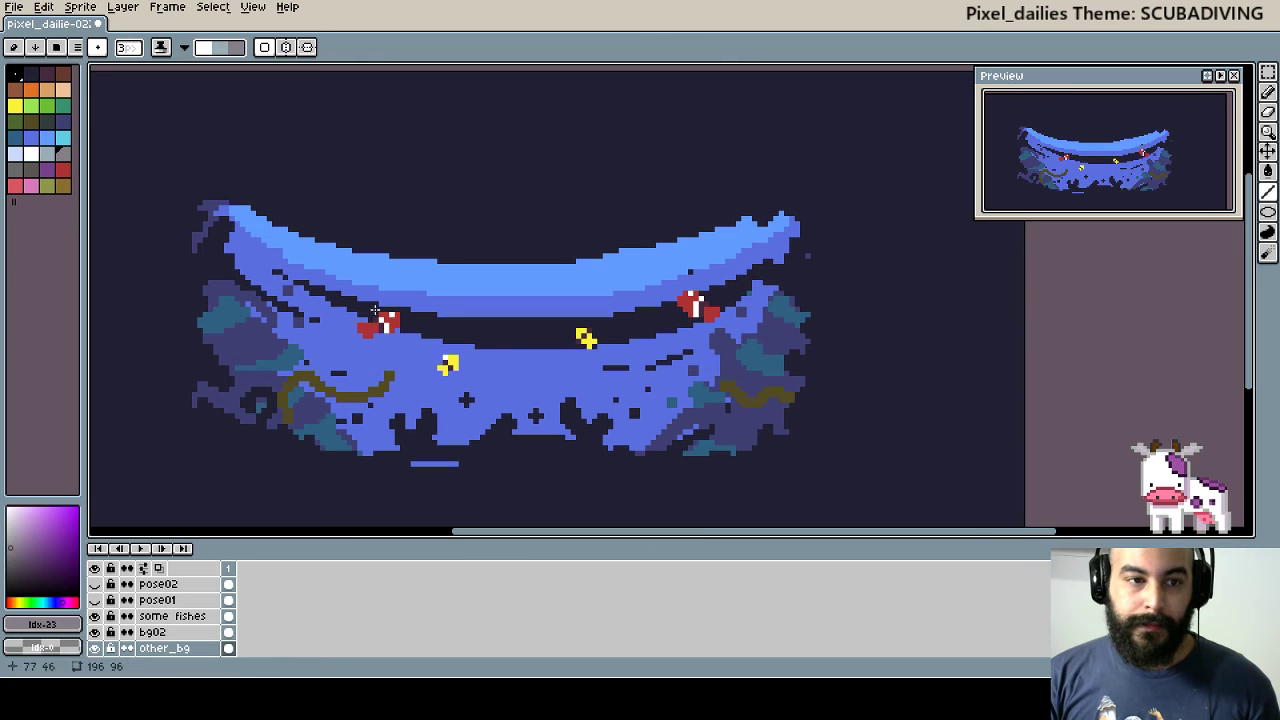
left_click(62, 138)
left_click(47, 138)
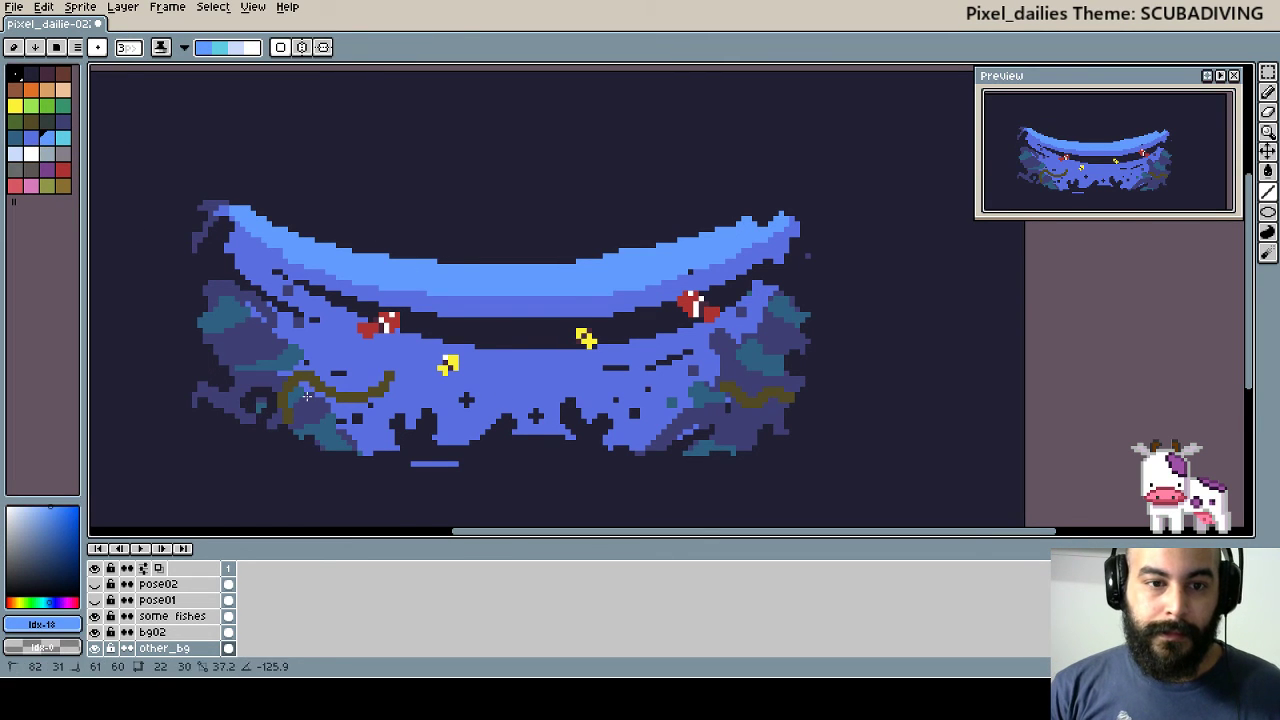
left_click(62, 140)
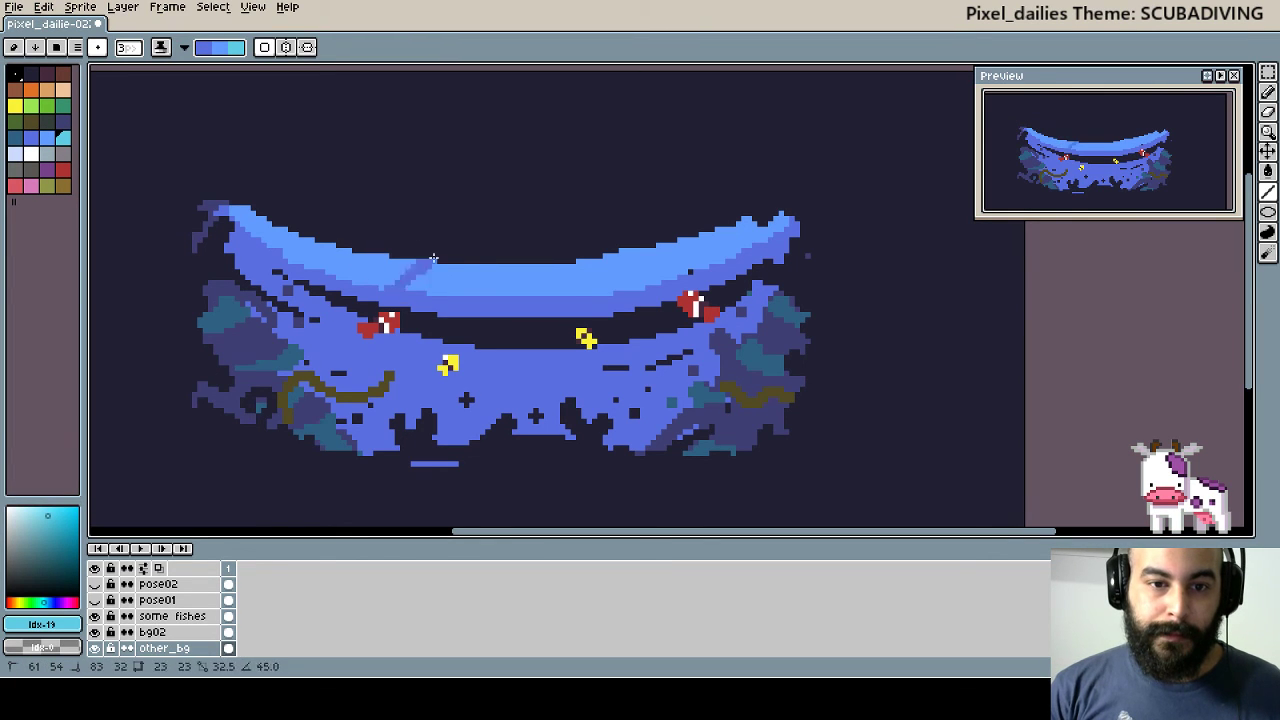
- Return to the pencil with Simple Ink and white as the drawing colour
key("v")
key("b")
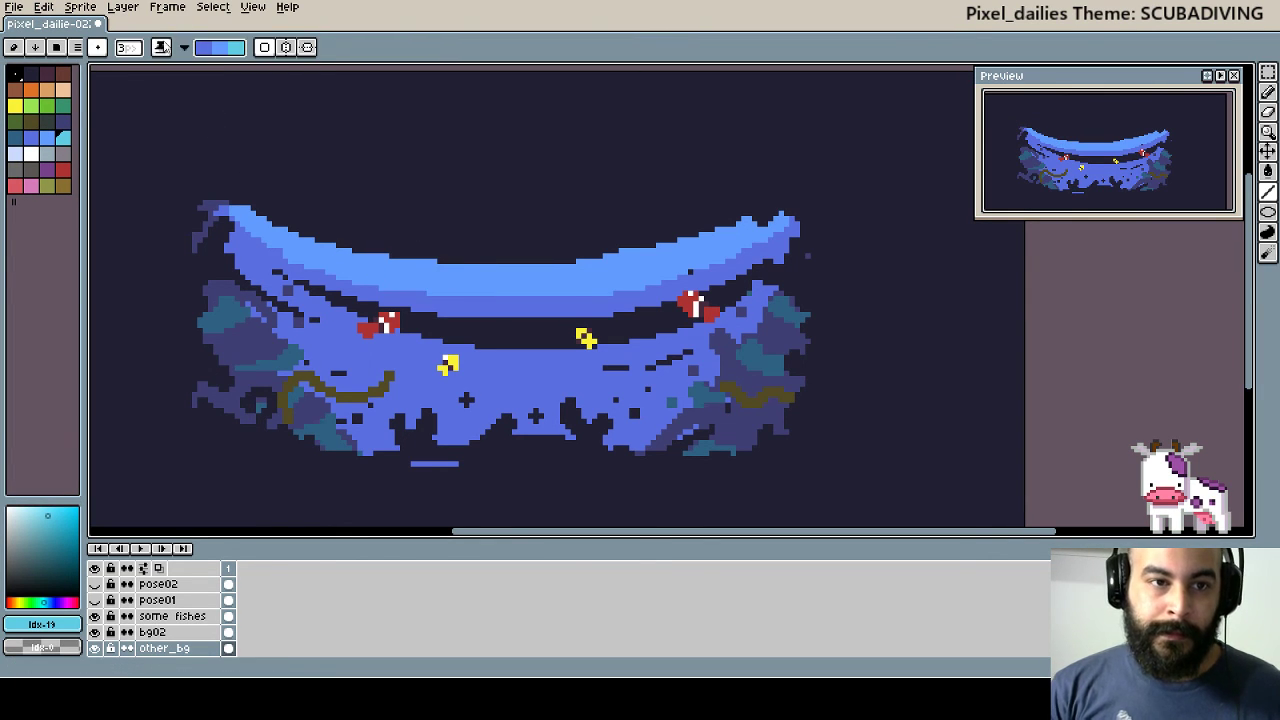
left_click(185, 48)
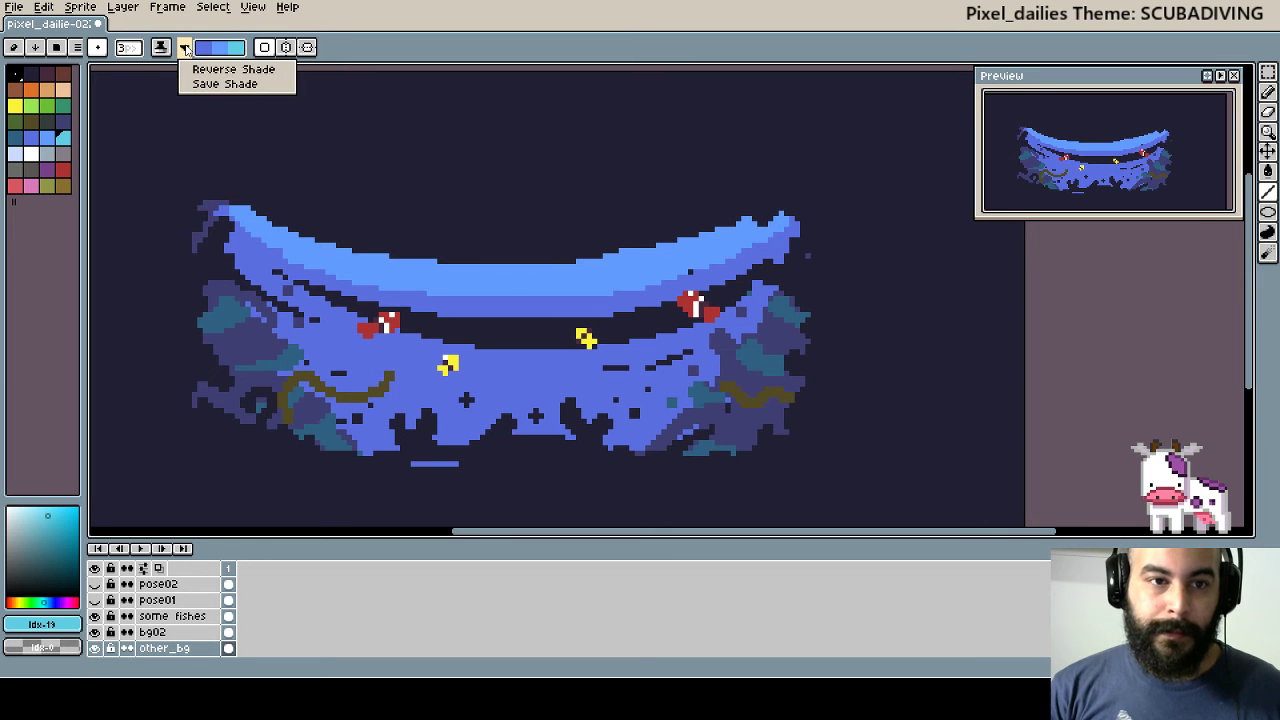
left_click(160, 47)
left_click(160, 47)
left_click(175, 67)
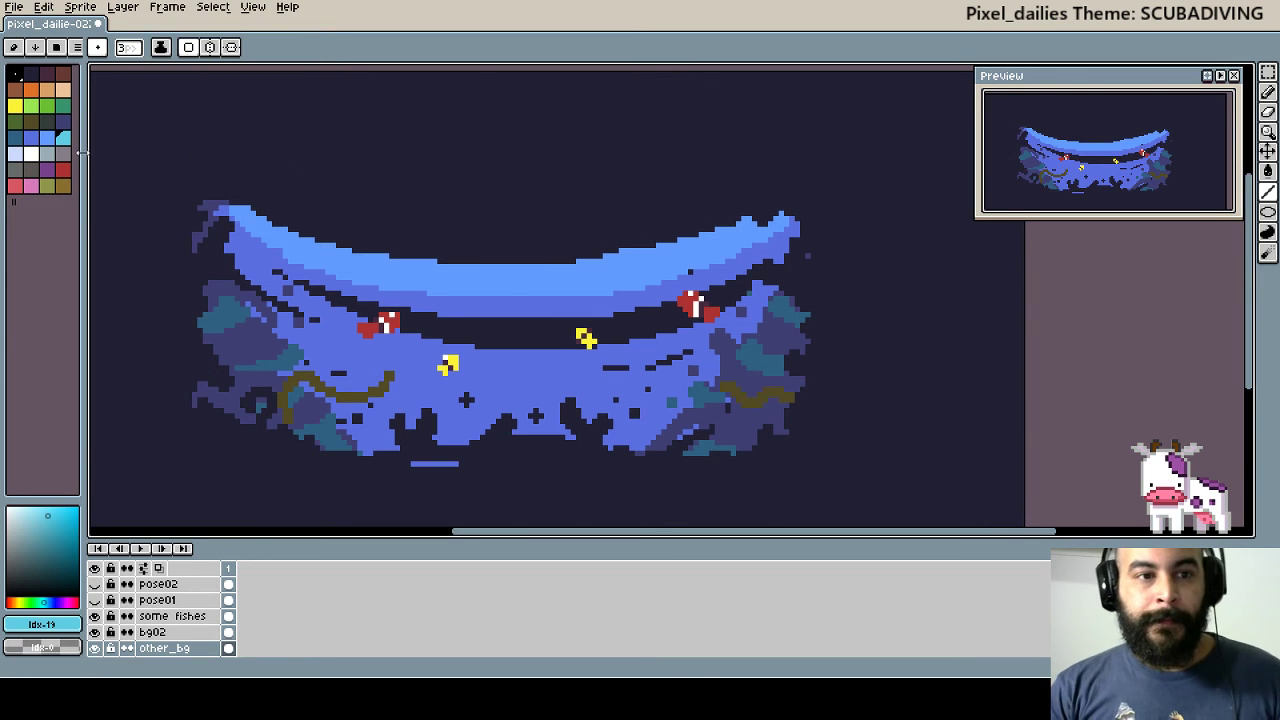
left_click(31, 153)
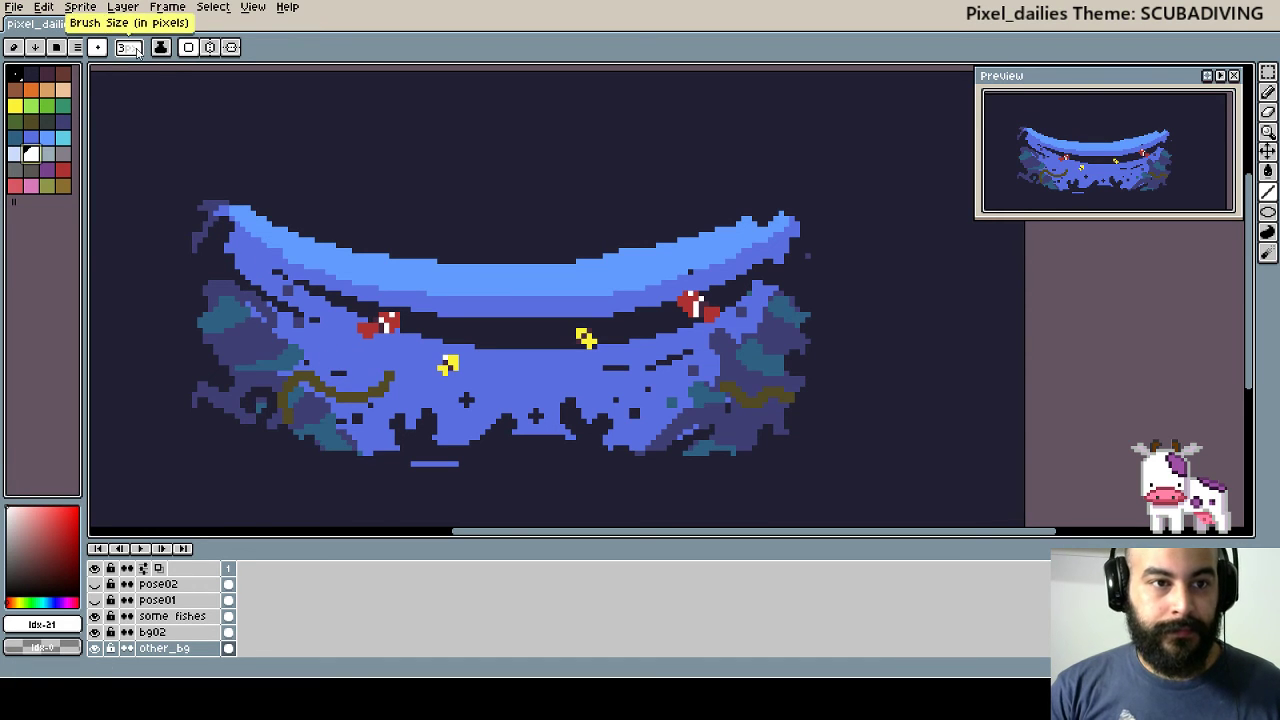
- Make the white drawing colour semi-transparent with alpha 144 in the RGB colour editor
left_click(98, 48)
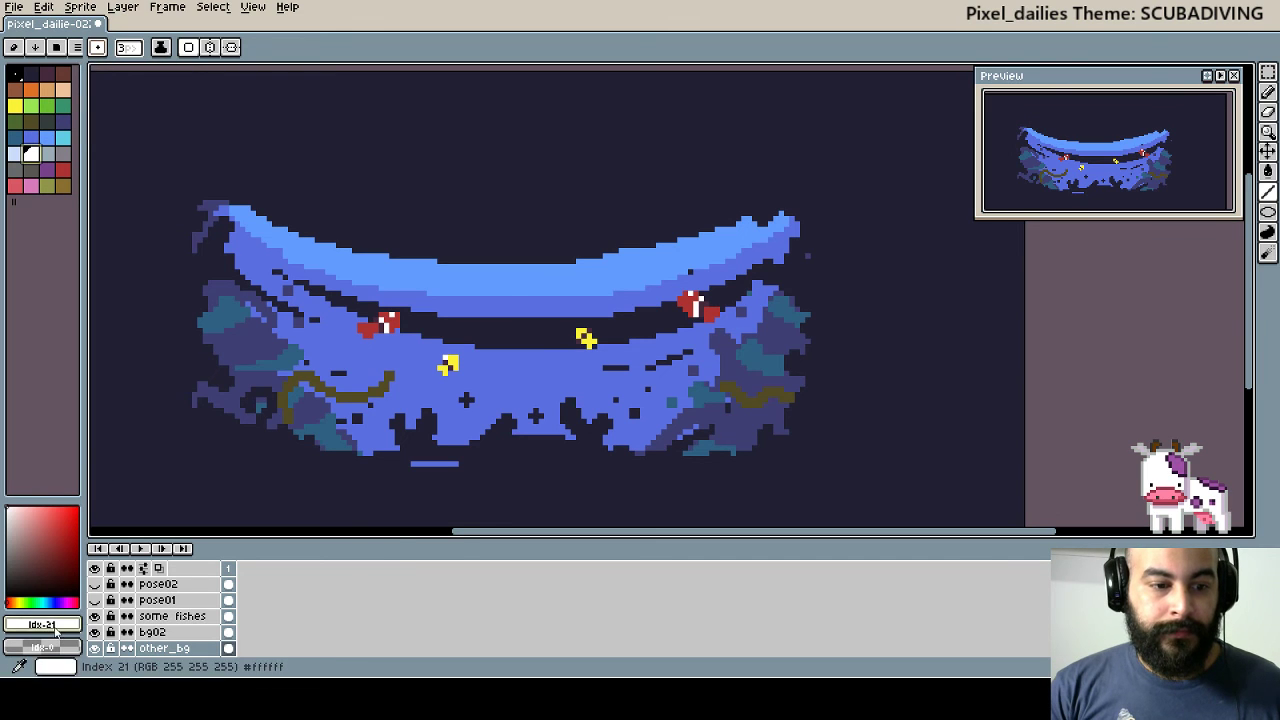
left_click(42, 624)
left_click(50, 520)
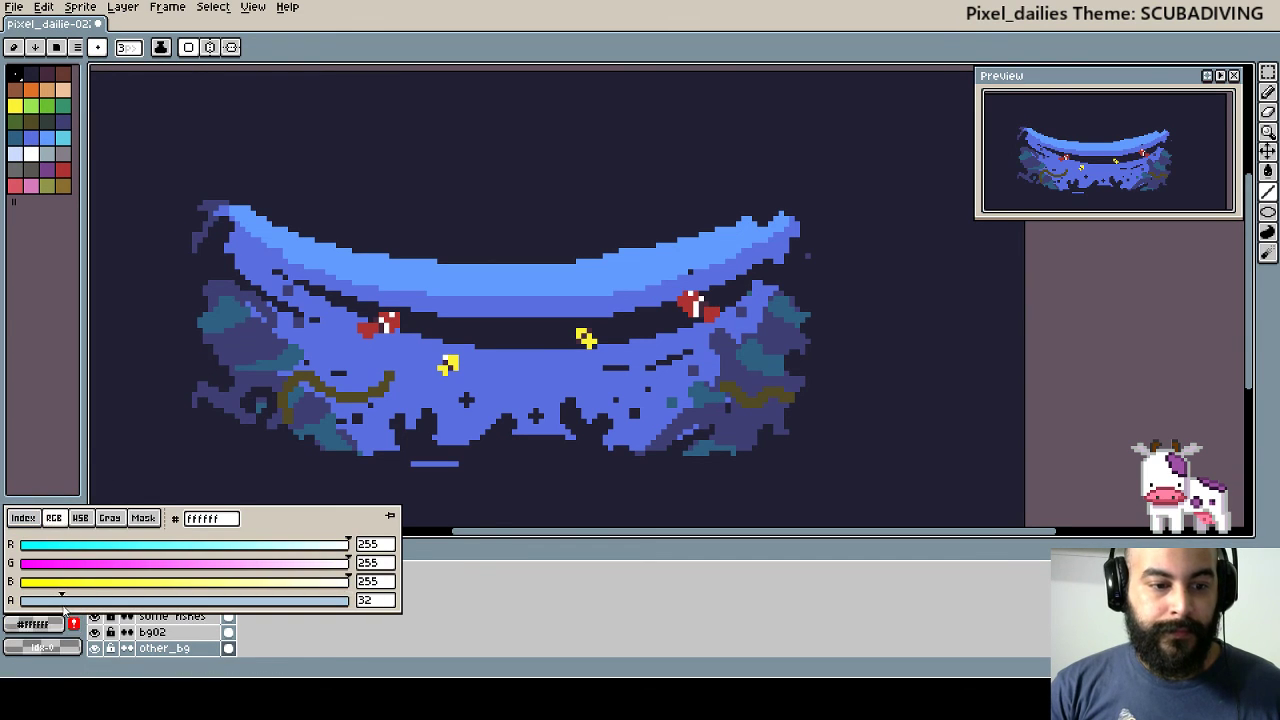
left_click(160, 602)
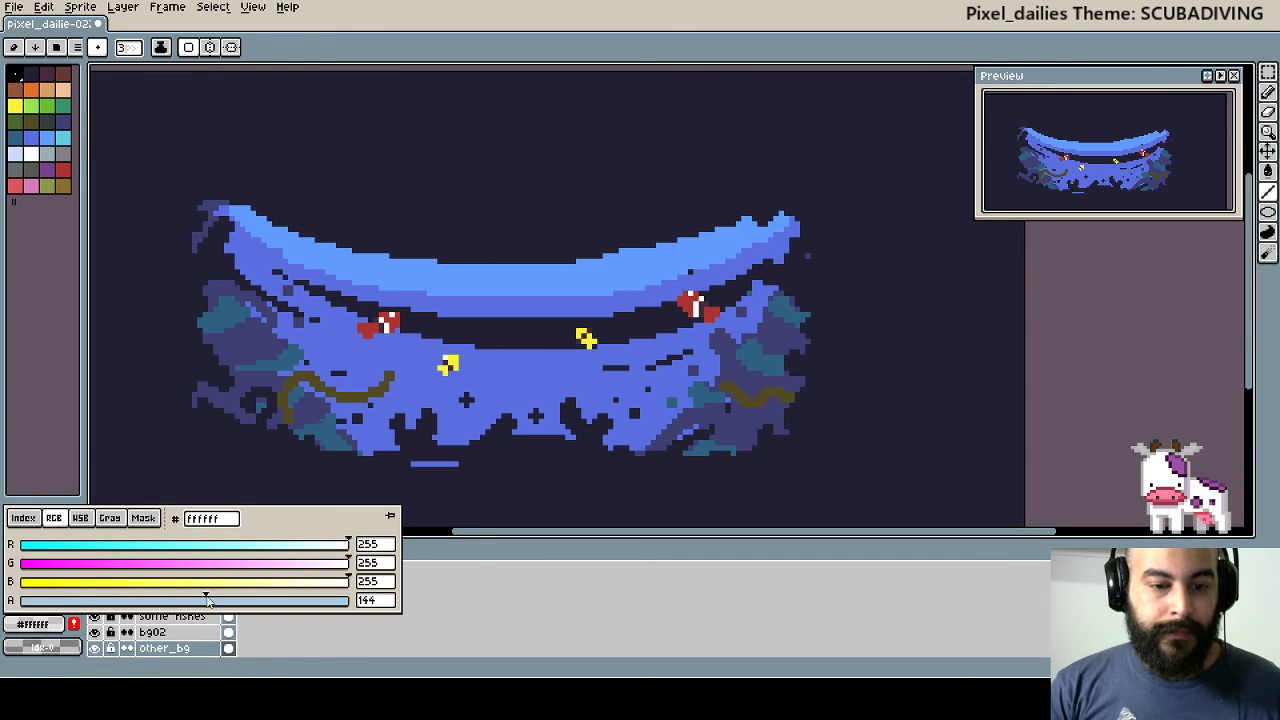
left_click(213, 427)
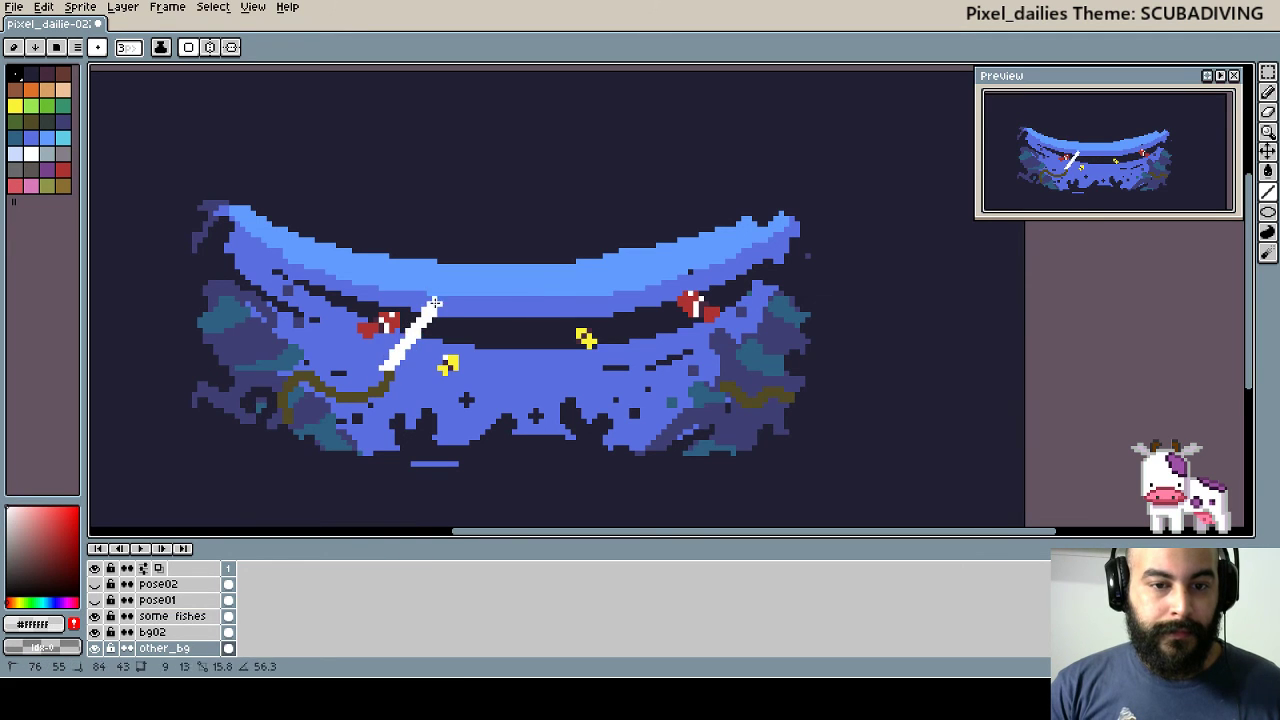
- Remove the test white line, toggle the other_bg layer's visibility, and add a new layer
key("v")
scroll(205, 650, "down", 1)
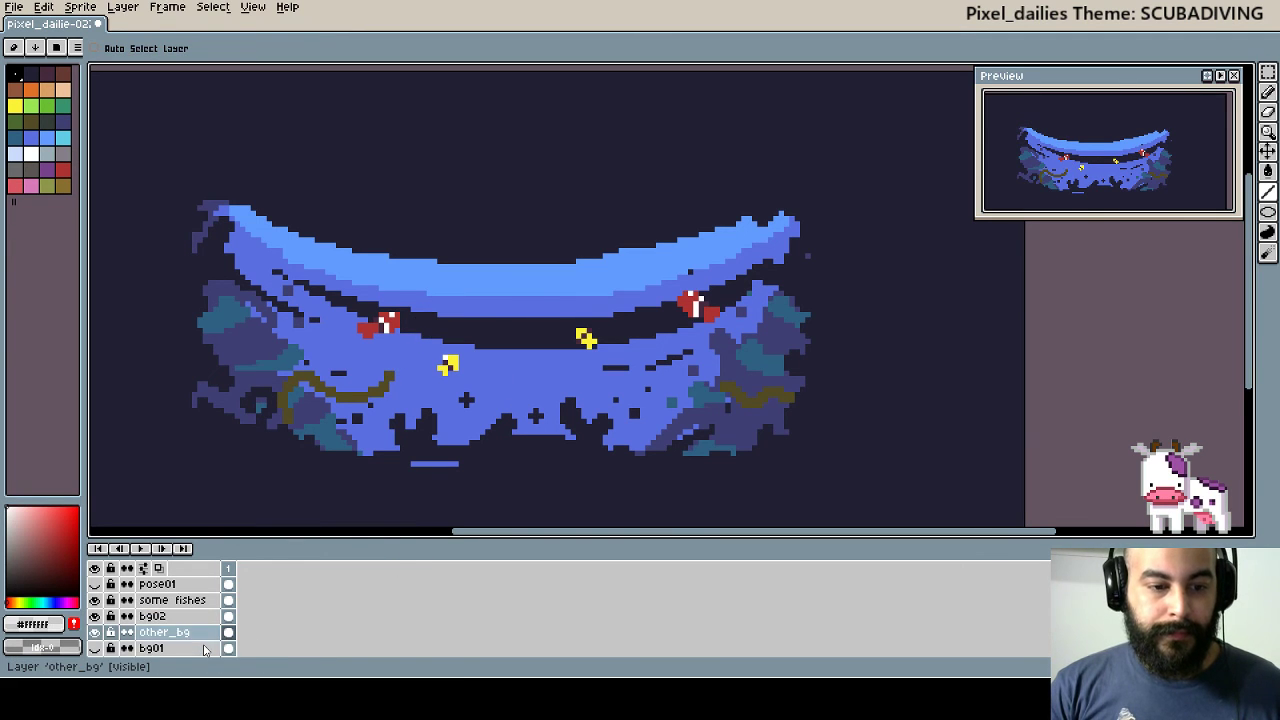
left_click(94, 632)
left_click(94, 632)
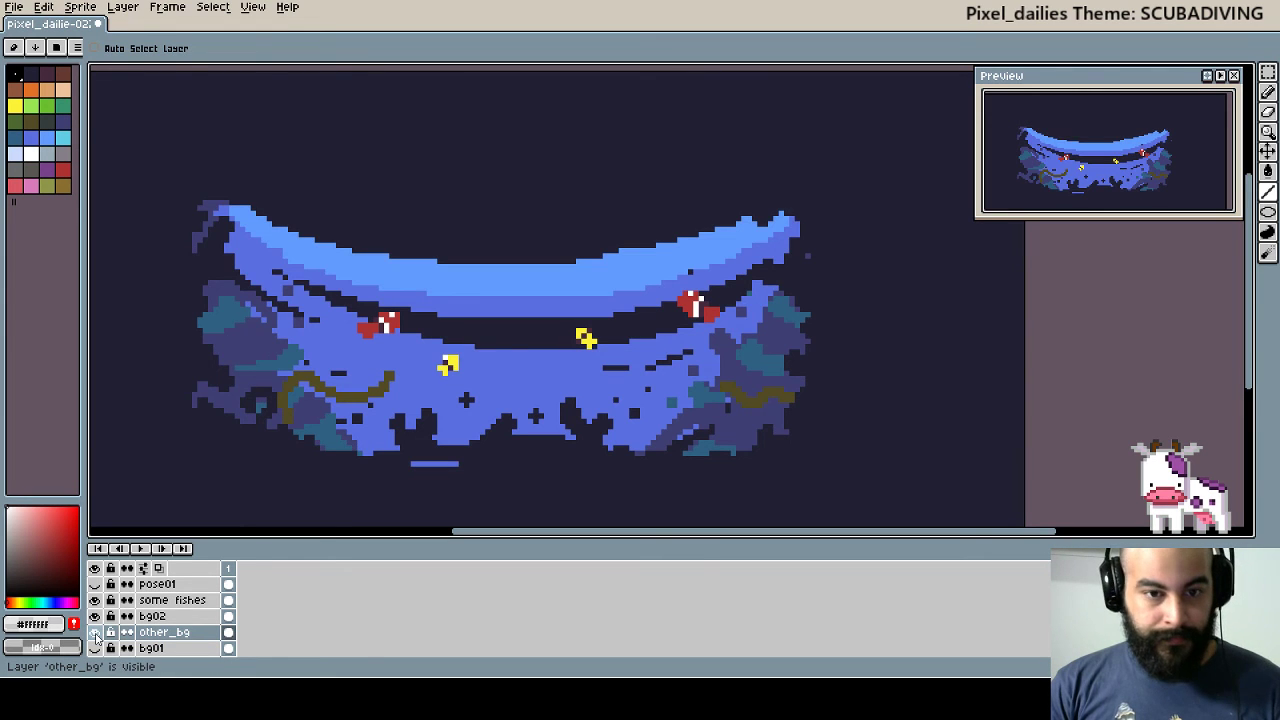
key("shift+n")
- Rename the new layer to 'light'
double_click(165, 648)
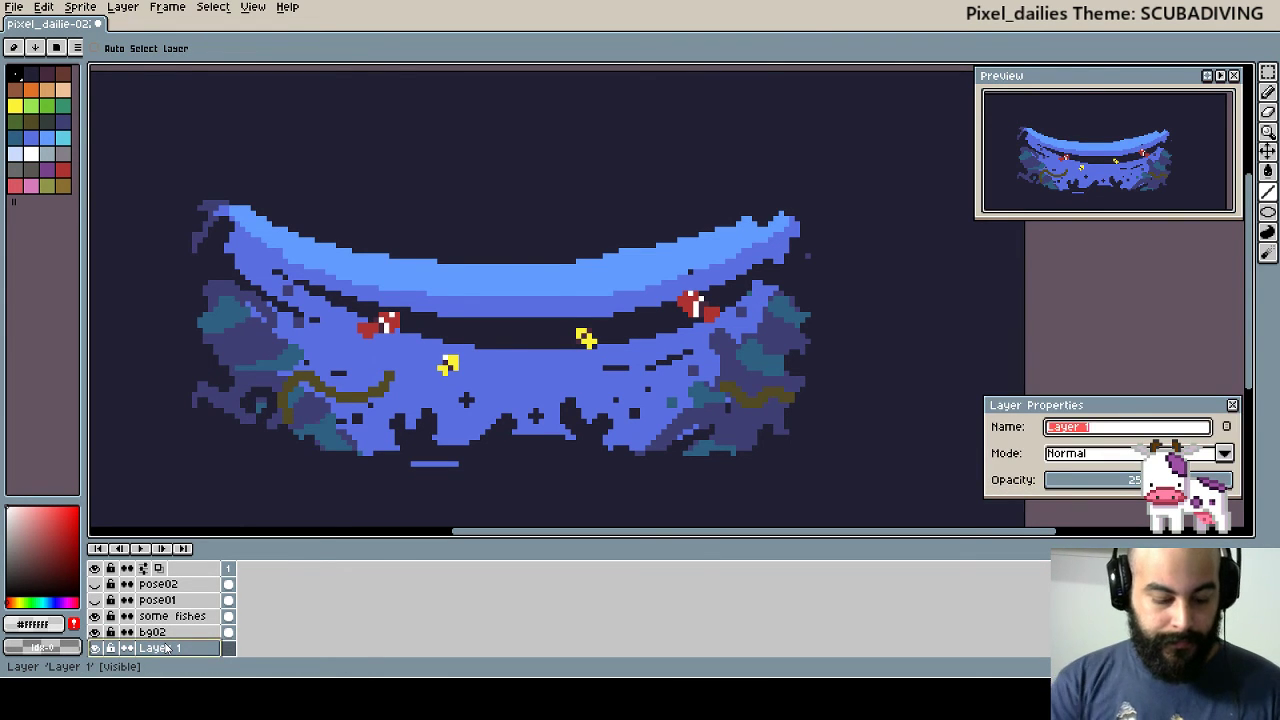
type("light")
key("Return")
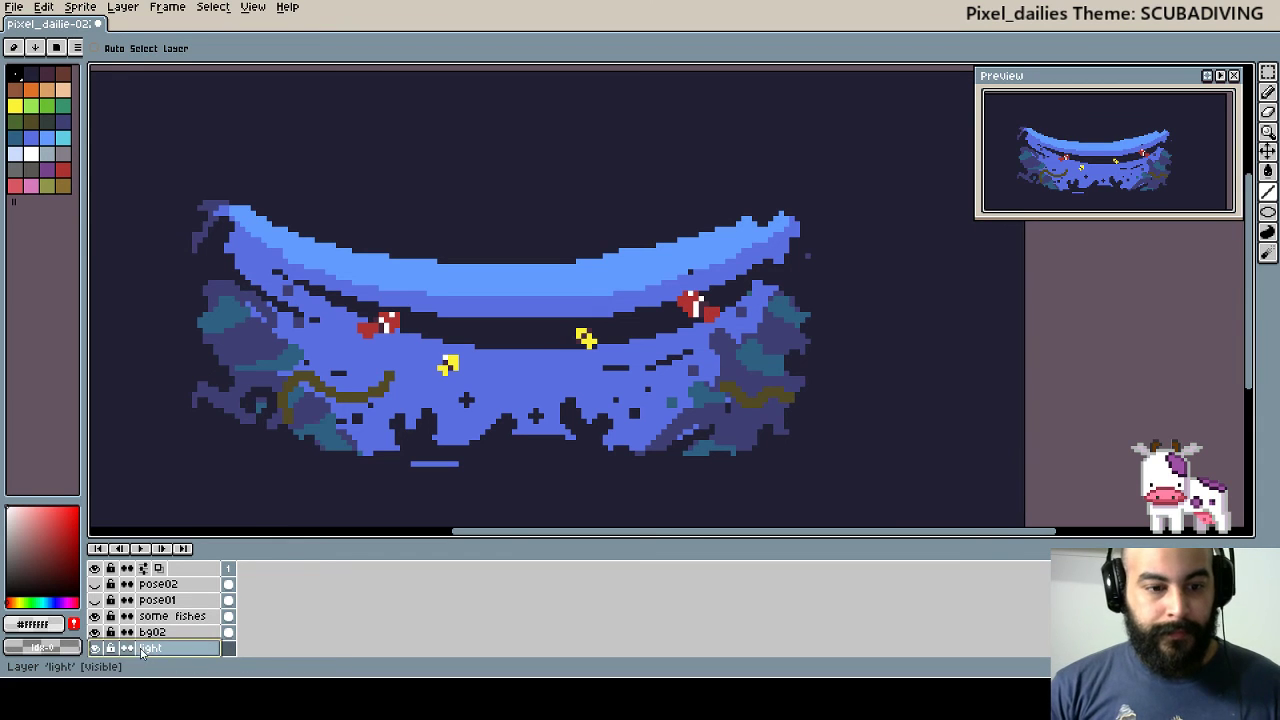
double_click(148, 648)
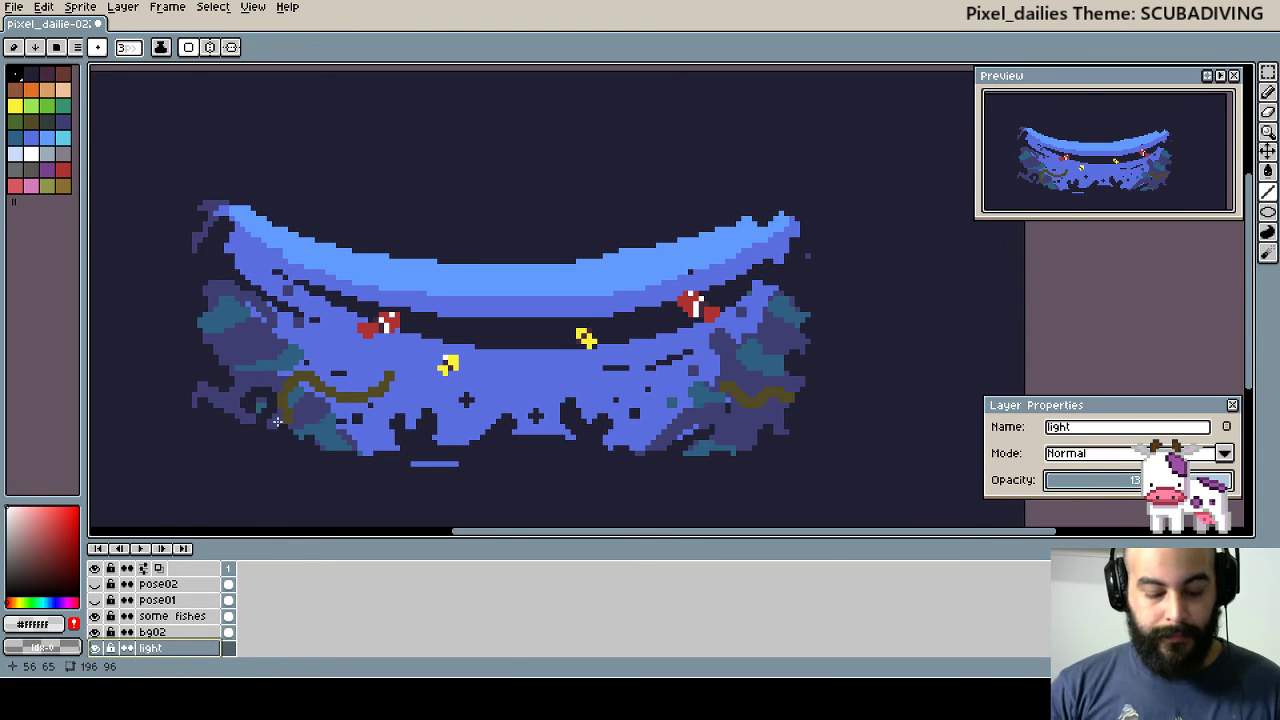
- Draw several parallel 45° diagonal light rays across the reef, ending with a size-3 brush
left_click_drag(266, 421, 551, 129)
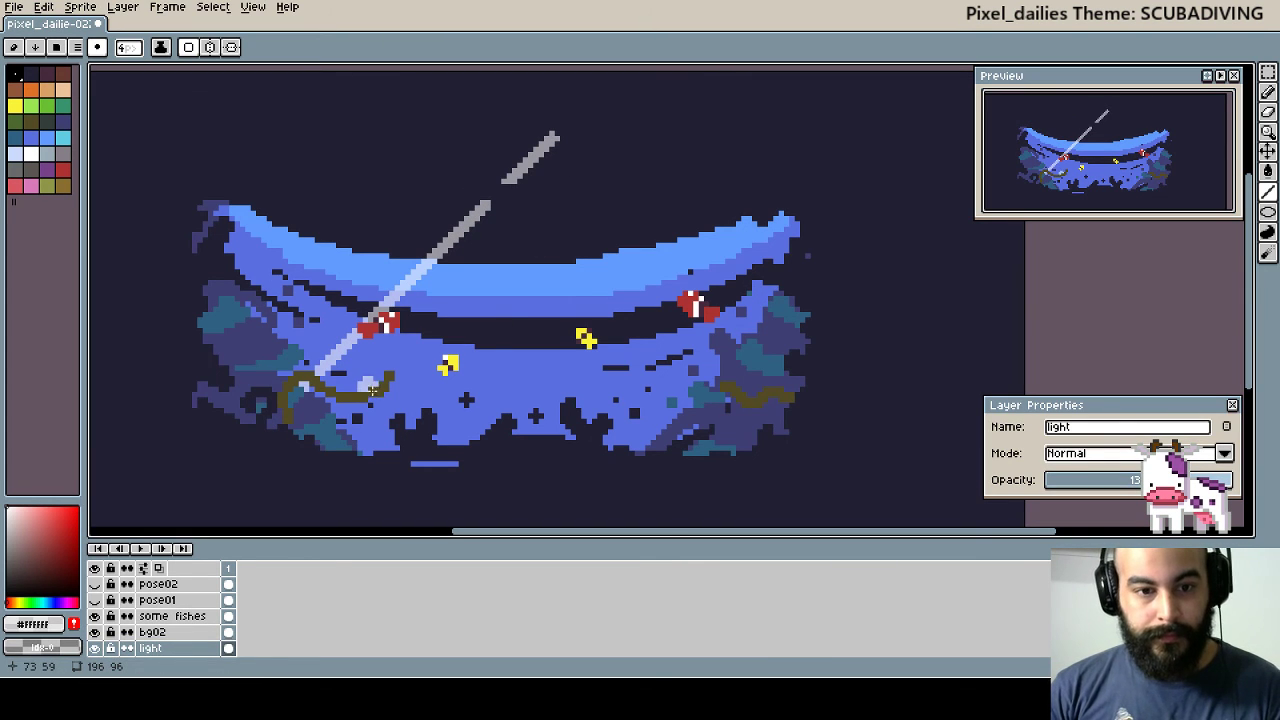
left_click_drag(330, 436, 657, 139)
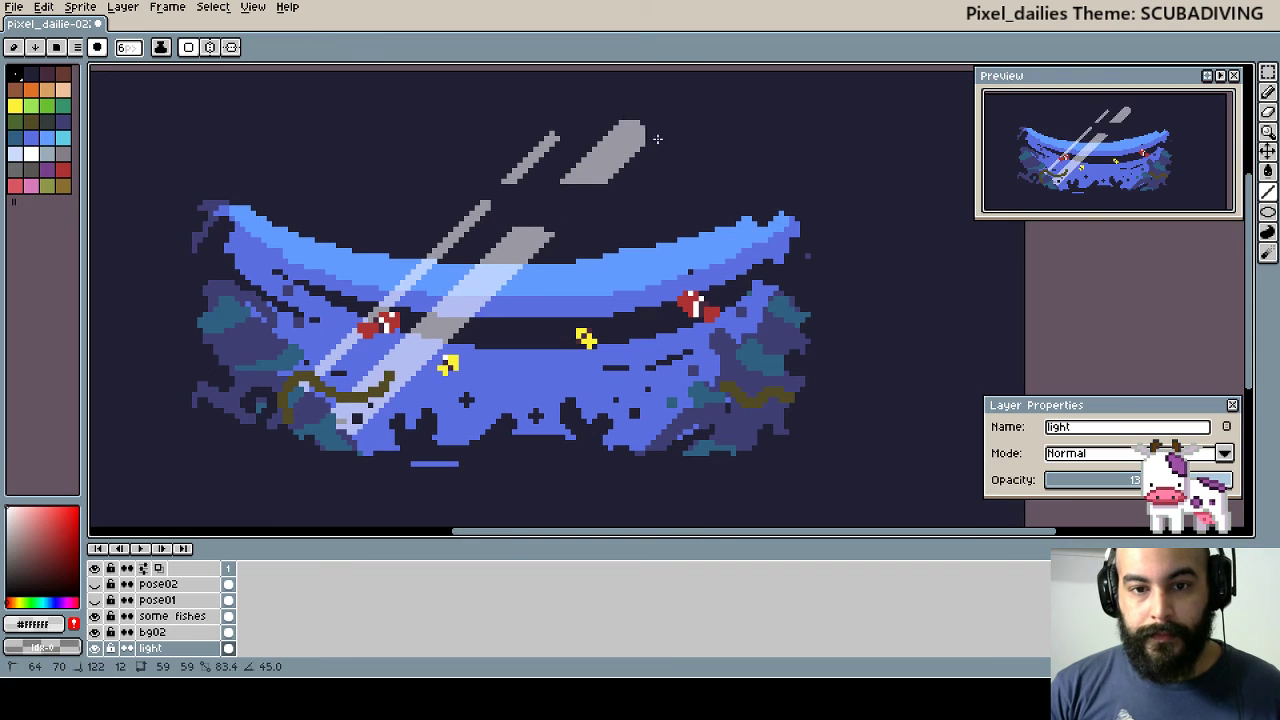
key("plus")
key("plus")
key("plus")
mouse_move(440, 466)
left_mouse_down()
mouse_move(400, 460)
mouse_move(740, 95)
left_mouse_up()
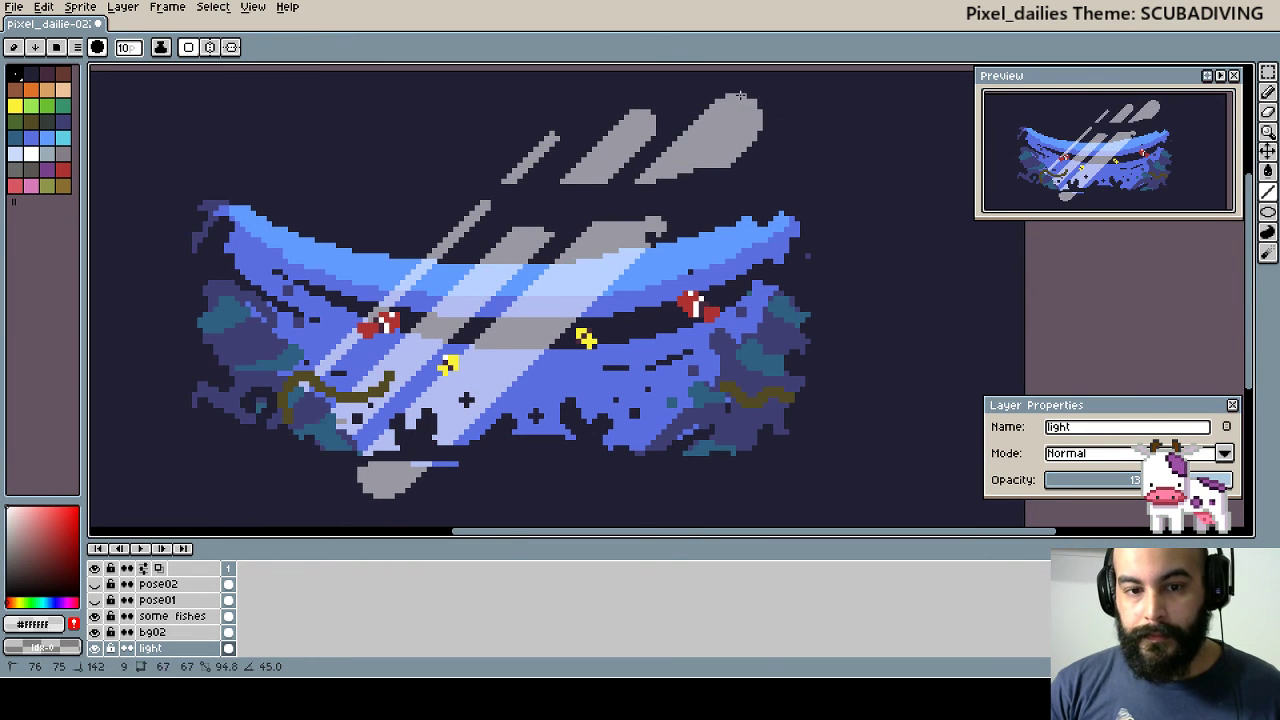
left_click_drag(560, 408, 530, 388)
key("minus")
key("minus")
key("minus")
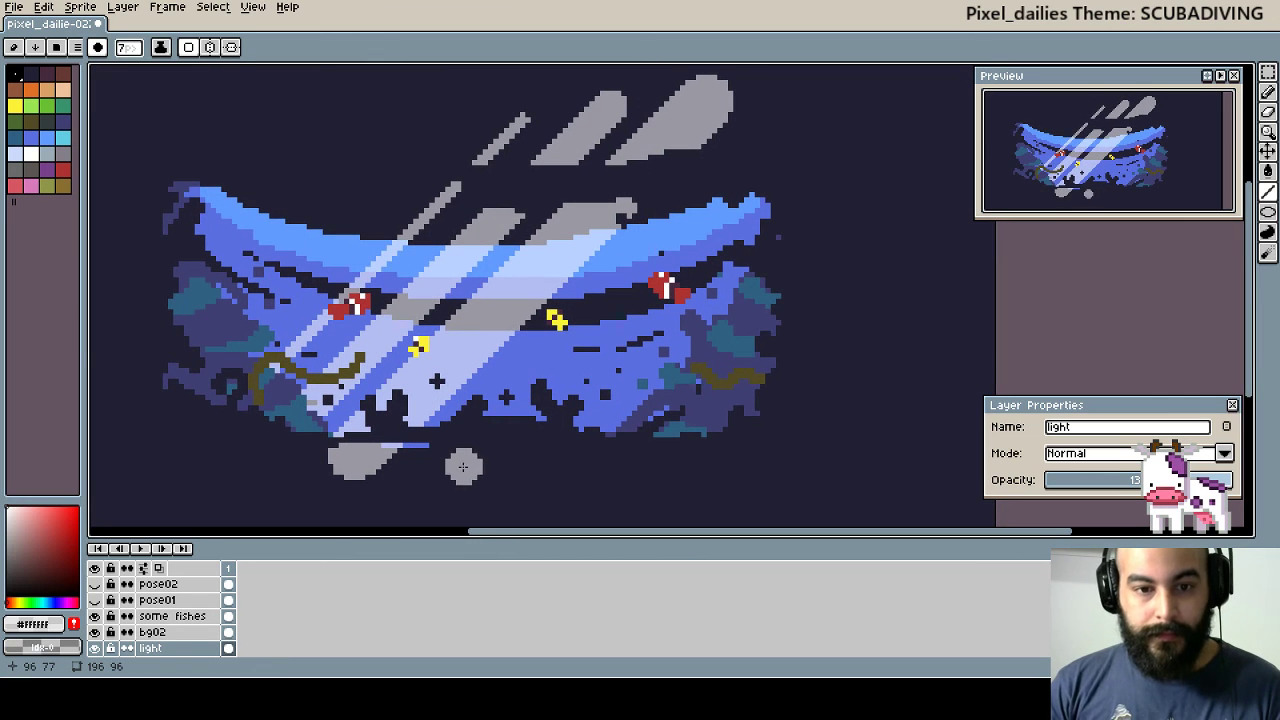
key("minus")
key("minus")
key("minus")
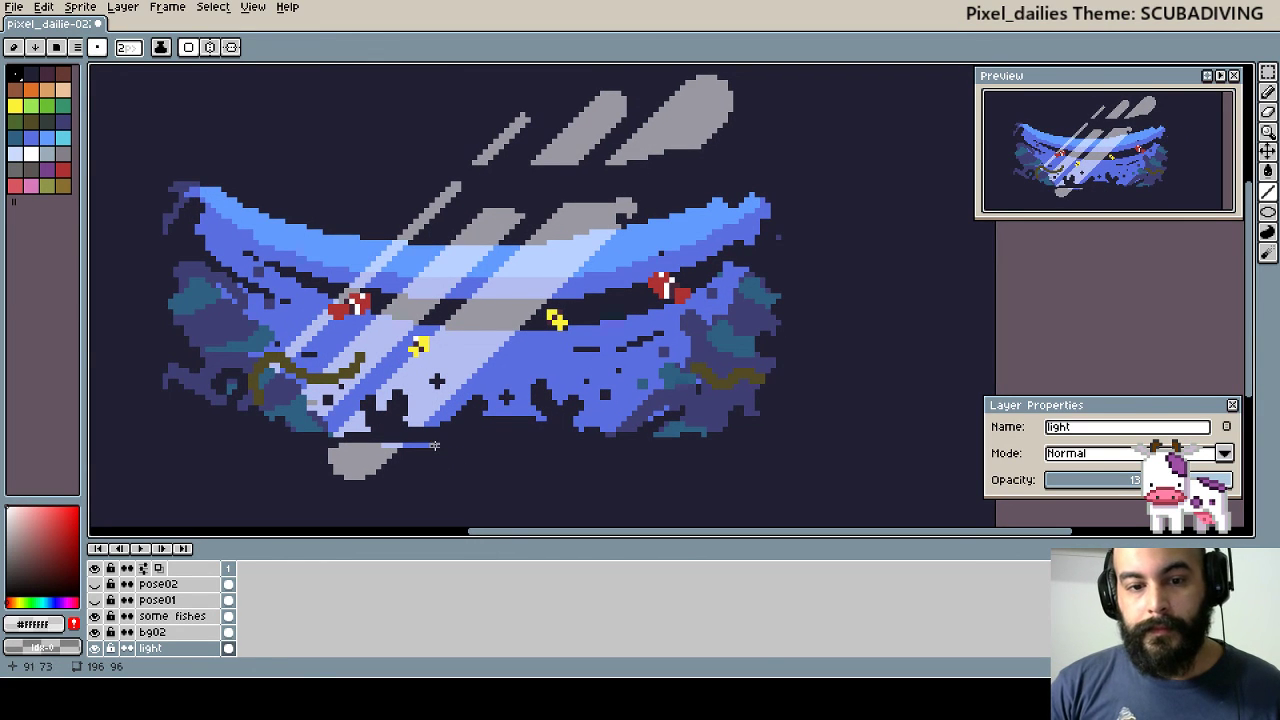
left_click_drag(433, 447, 722, 147)
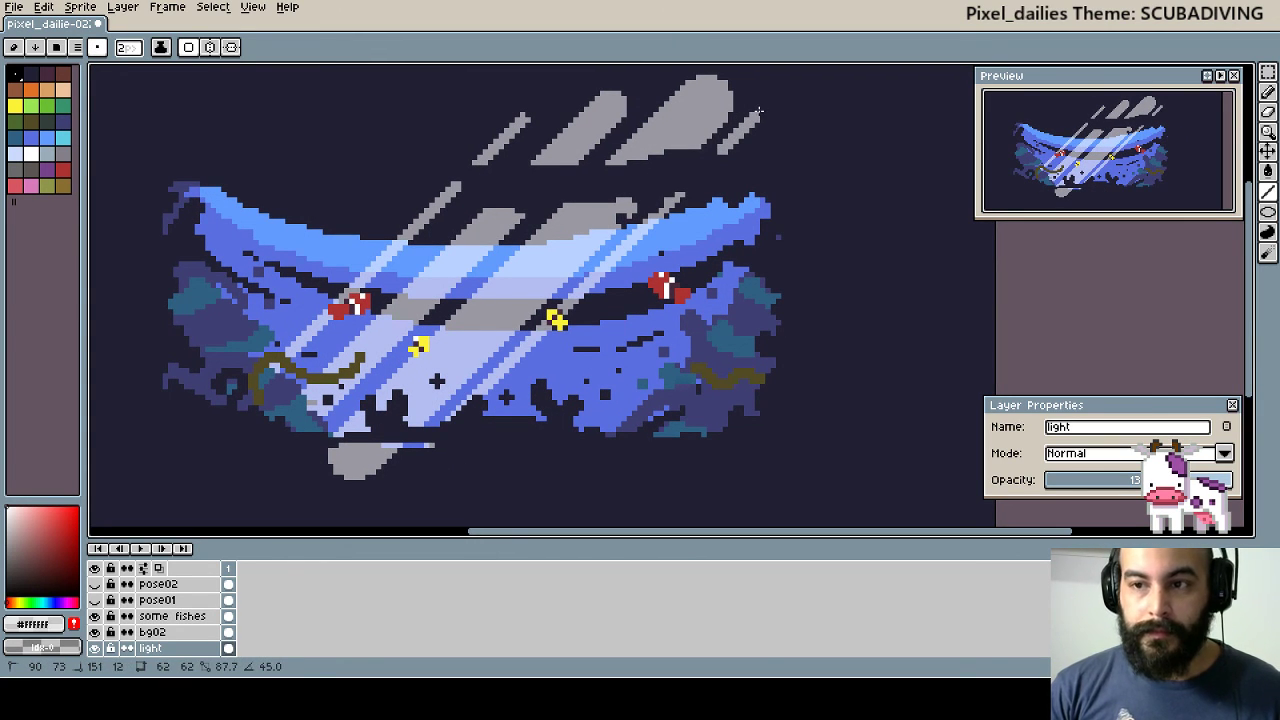
- Delete the grey streaks above the wave and the grey shape below the artwork; close Layer Properties
scroll(763, 114, "down", 2)
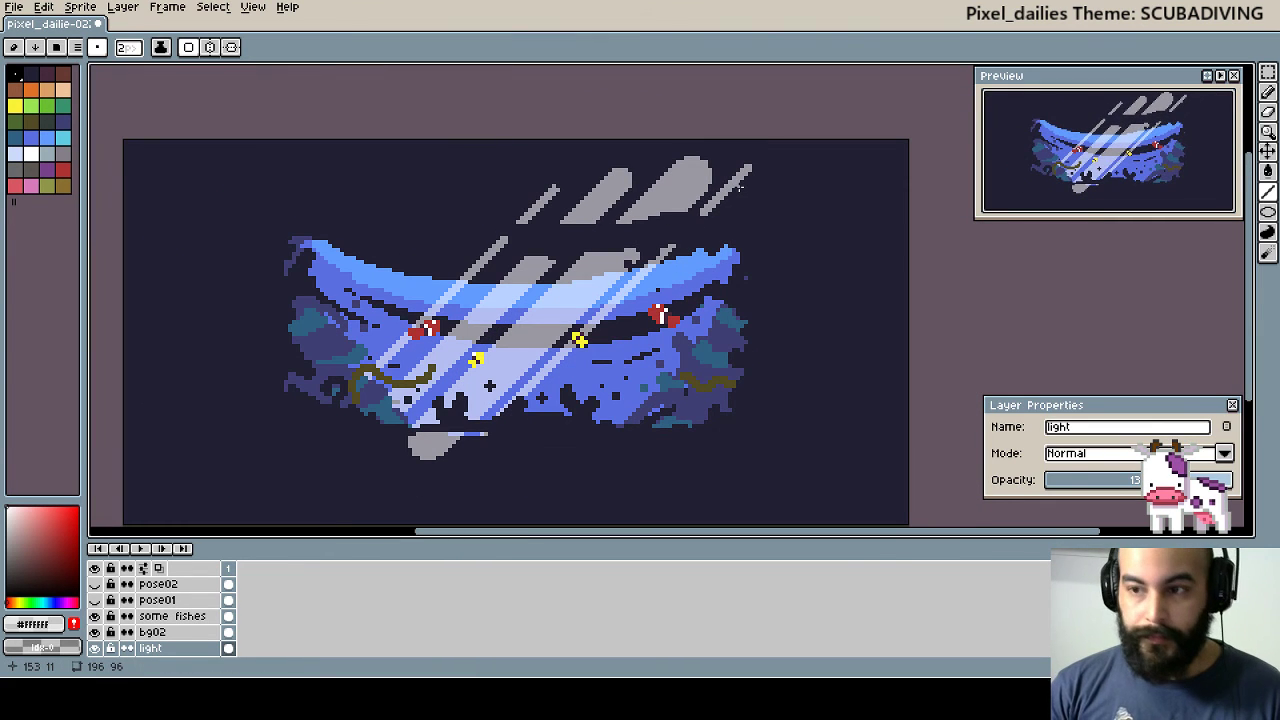
key("u")
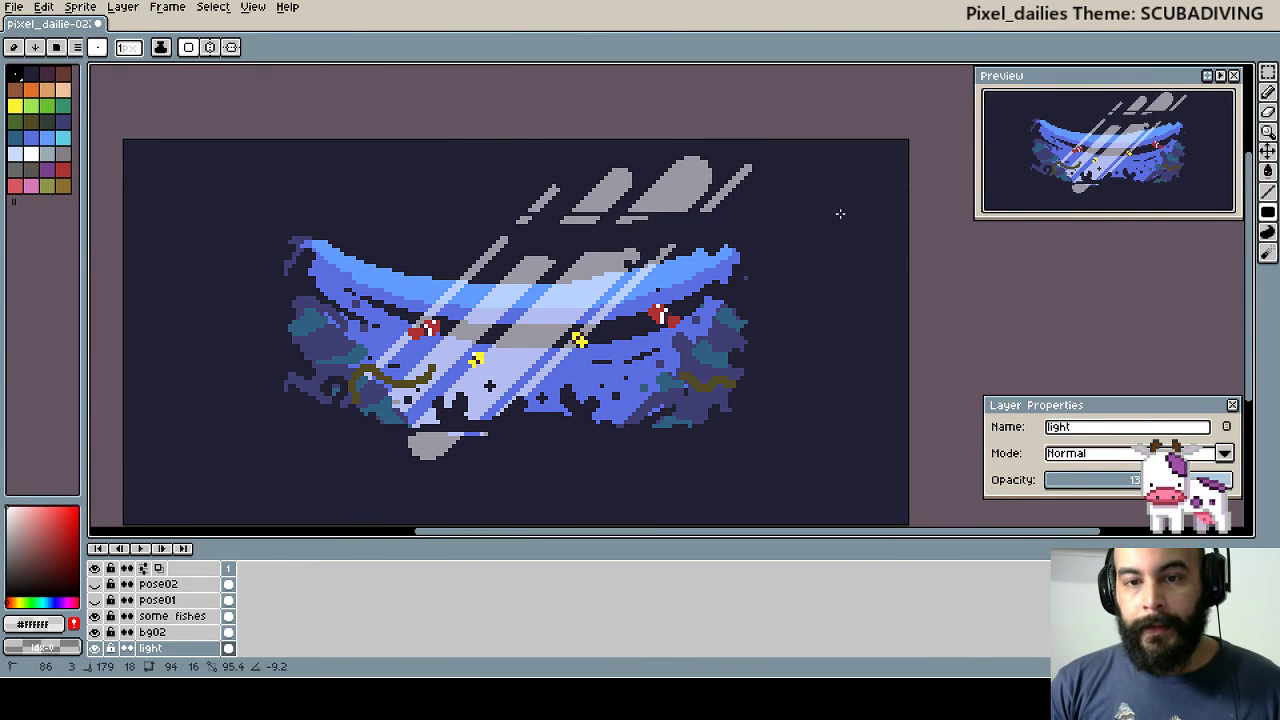
key("ctrl+z")
left_click_drag(568, 480, 600, 417)
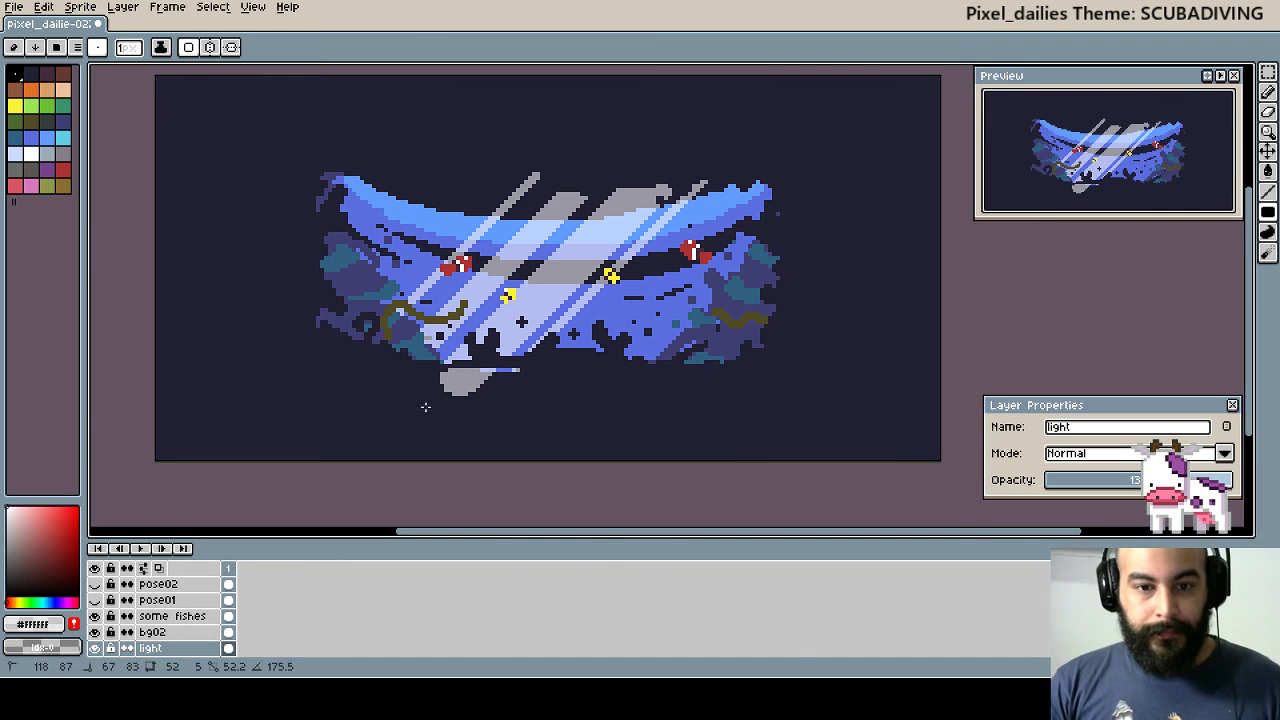
key("ctrl+z")
scroll(450, 360, "right", 2)
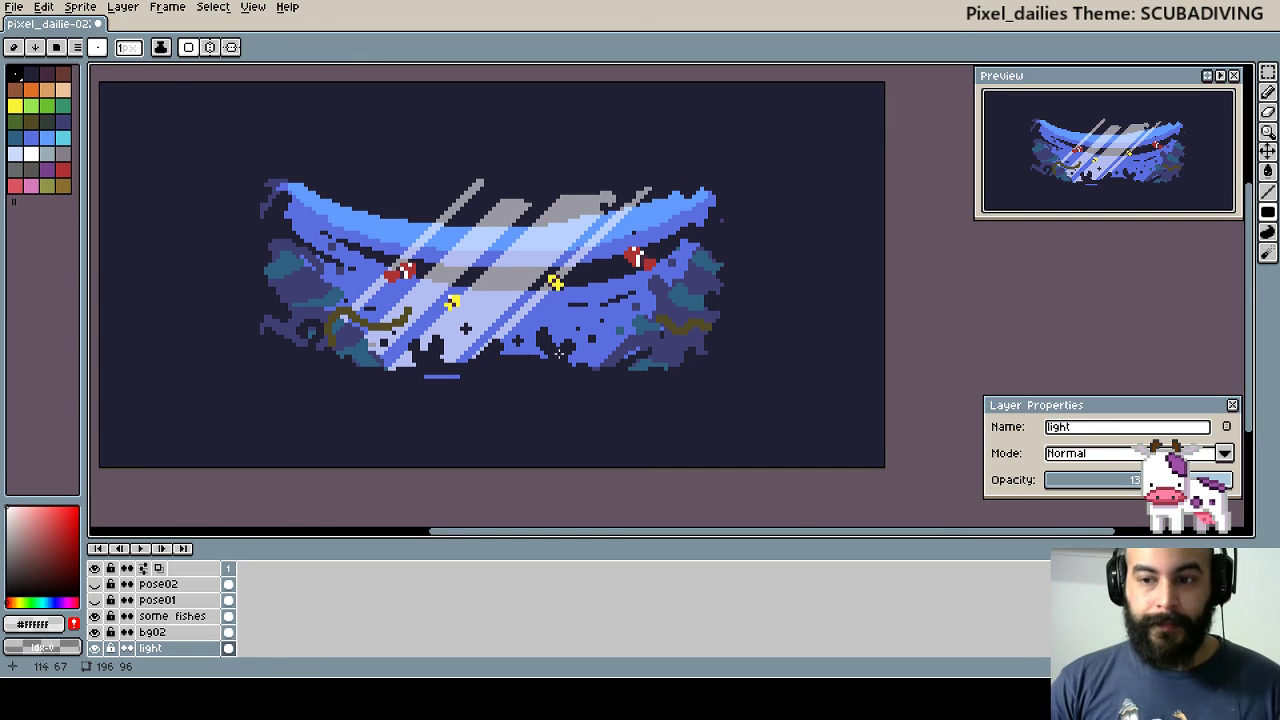
key("Return")
left_click_drag(560, 403, 639, 393)
- On the other_bg layer, draw a cyan highlight along the wave's top edge
key("b")
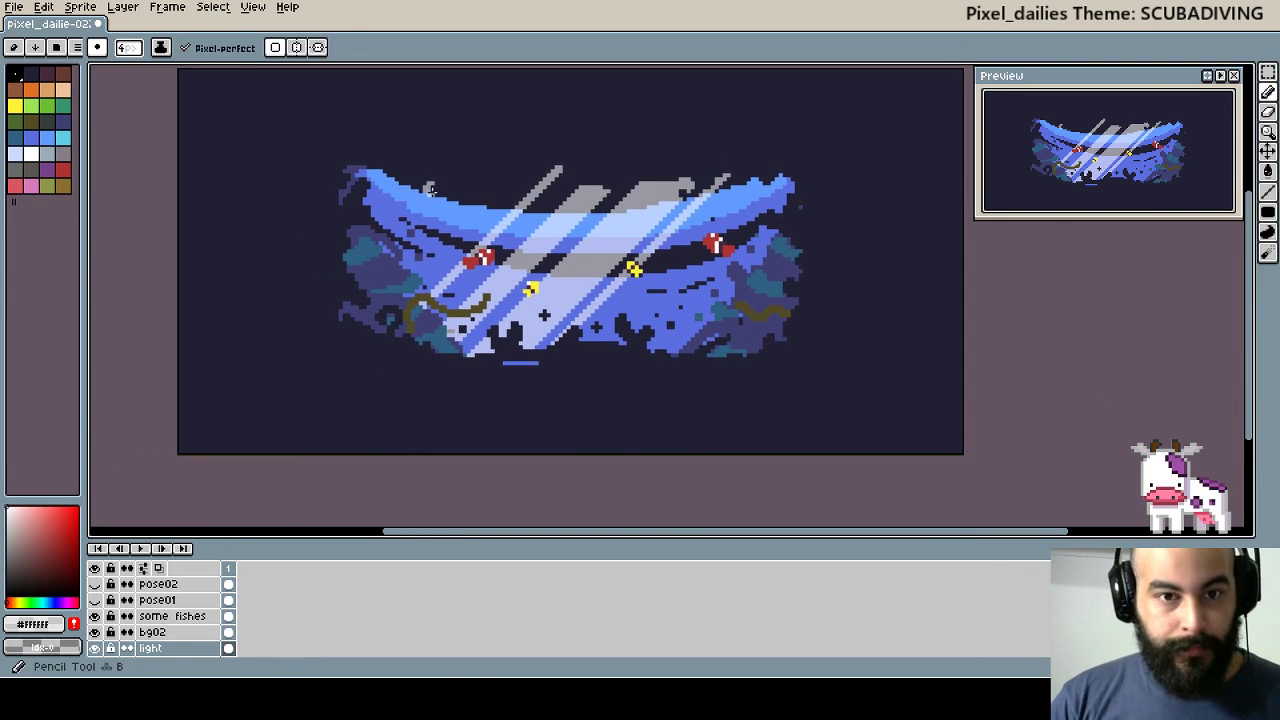
left_click(430, 190, "ctrl")
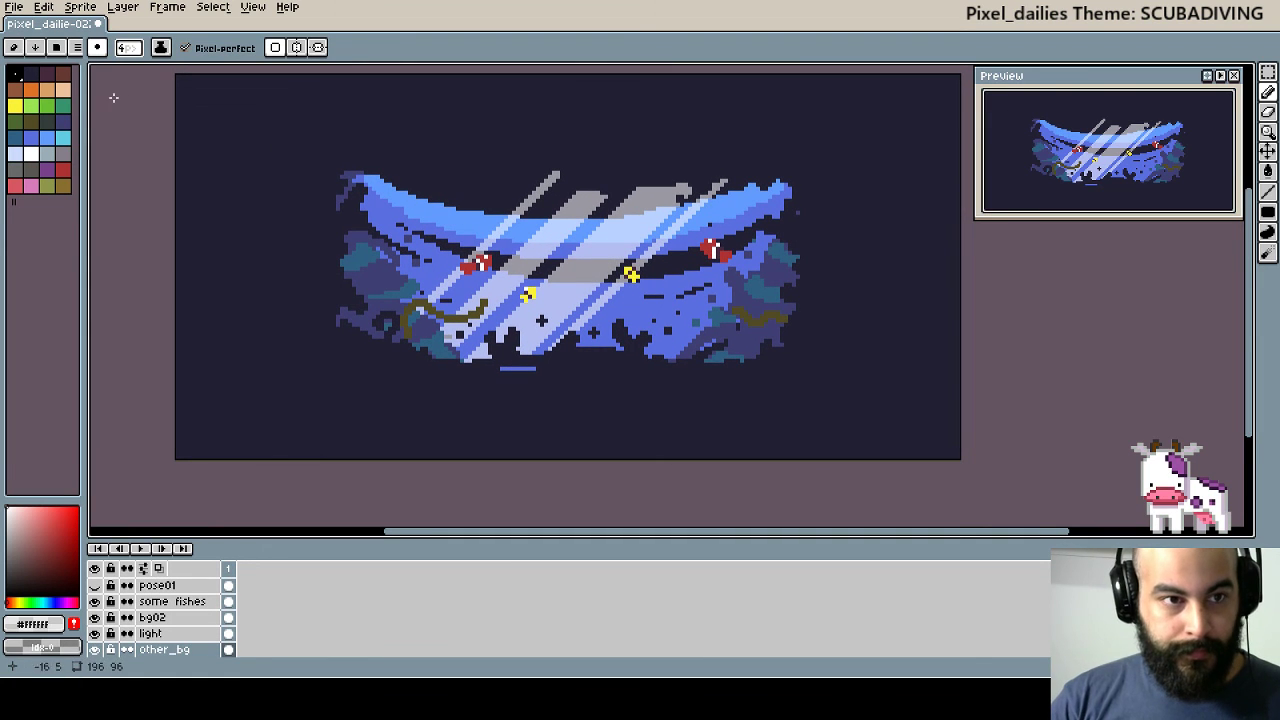
left_click(428, 181, "alt")
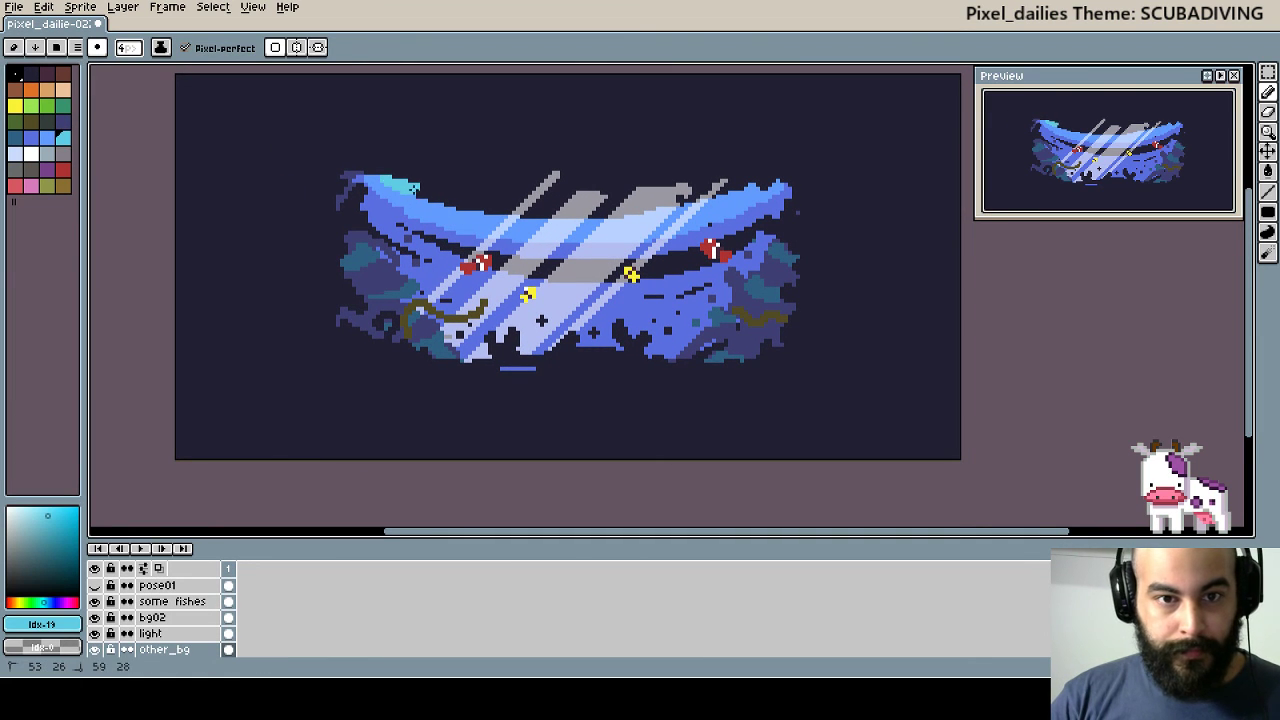
mouse_move(388, 180)
left_mouse_down()
mouse_move(690, 200)
mouse_move(775, 181)
mouse_move(456, 197)
left_mouse_up()
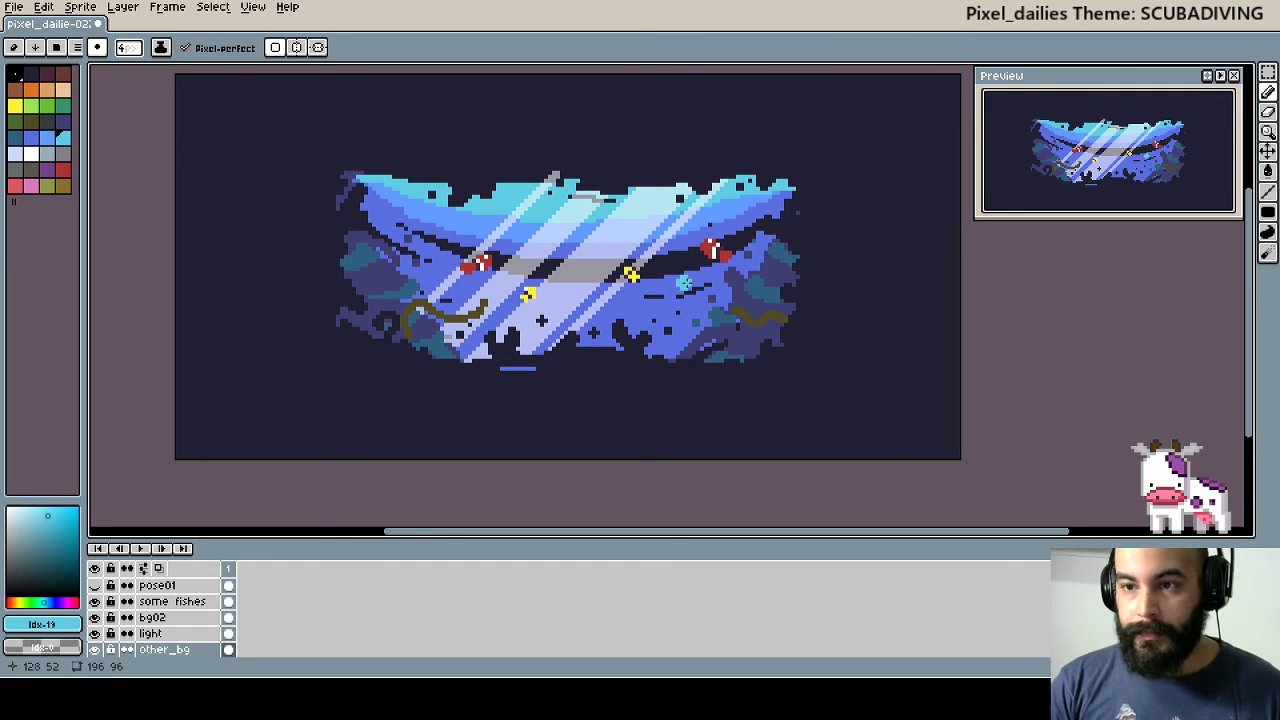
- Sample the wave's mid blue and paint over the grey band across the middle
scroll(684, 284, "up", 1)
scroll(684, 284, "up", 1)
key("alt")
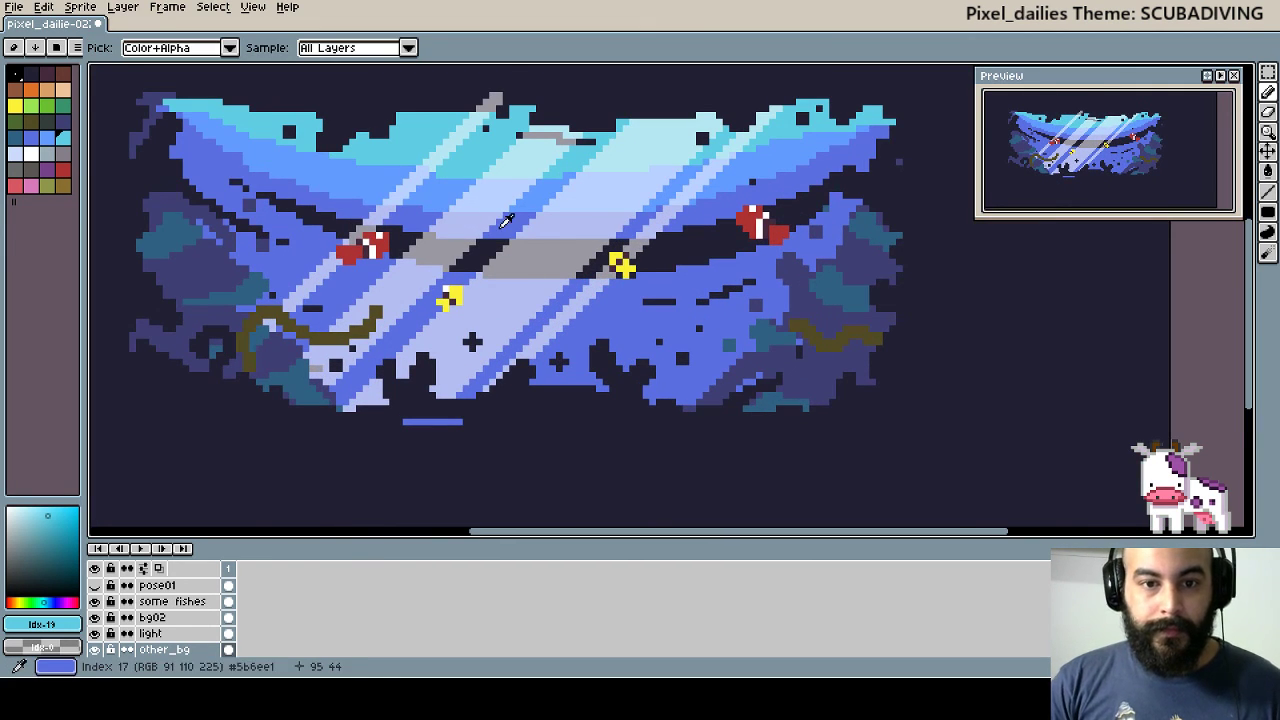
left_click(506, 220, "alt")
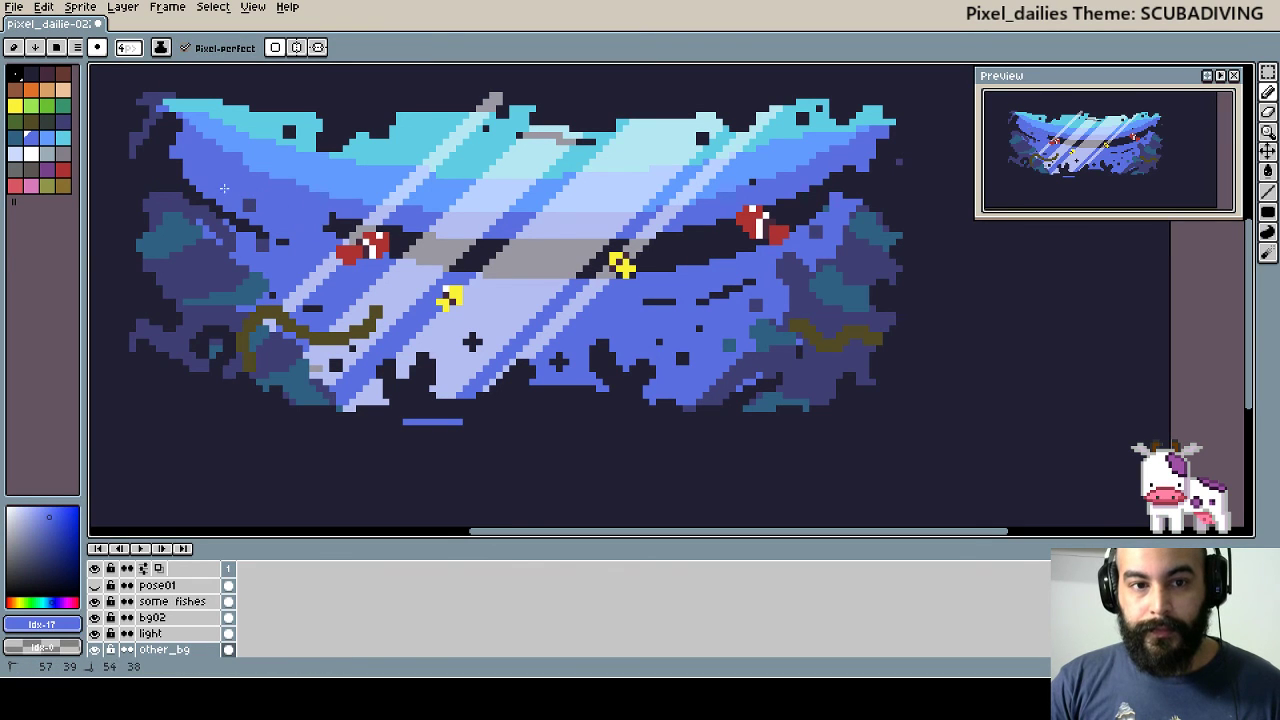
mouse_move(400, 258)
left_mouse_down()
mouse_move(520, 246)
mouse_move(697, 264)
left_mouse_up()
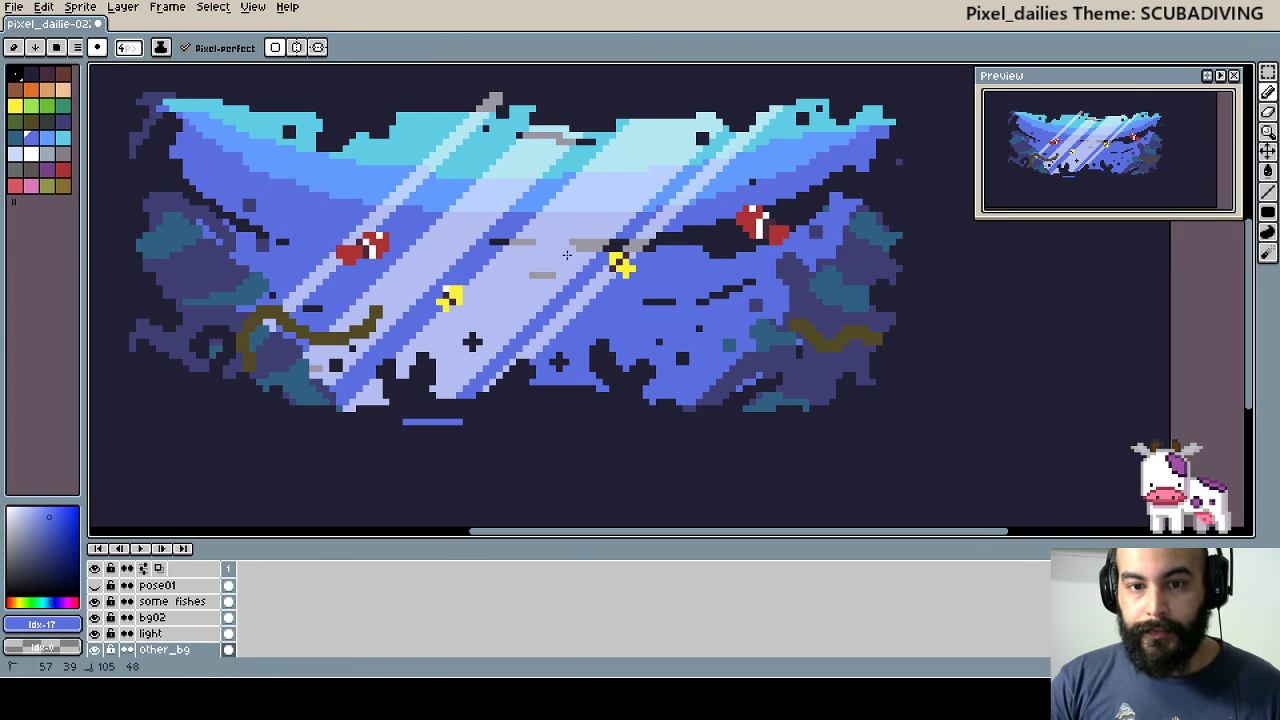
mouse_move(581, 247)
left_mouse_down()
mouse_move(768, 234)
mouse_move(836, 177)
left_mouse_up()
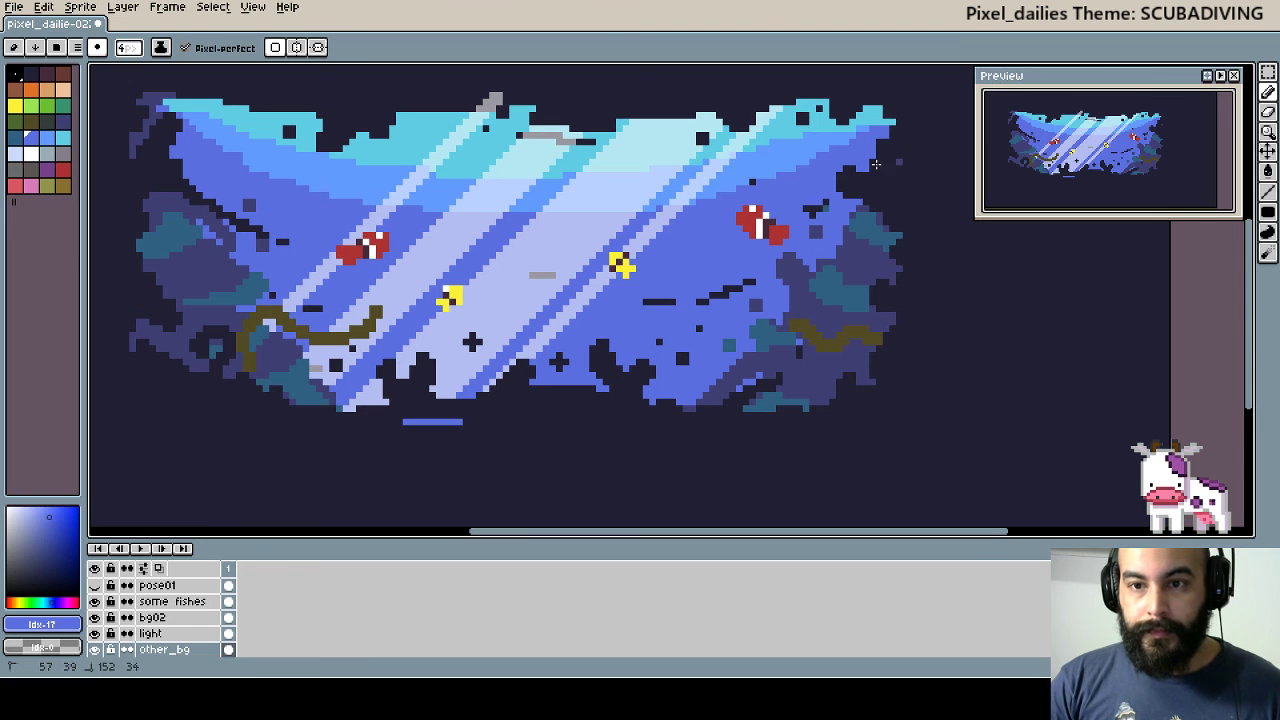
- Paint a blue shape right of the wave, then cover it back with background
left_click_drag(934, 122, 942, 104)
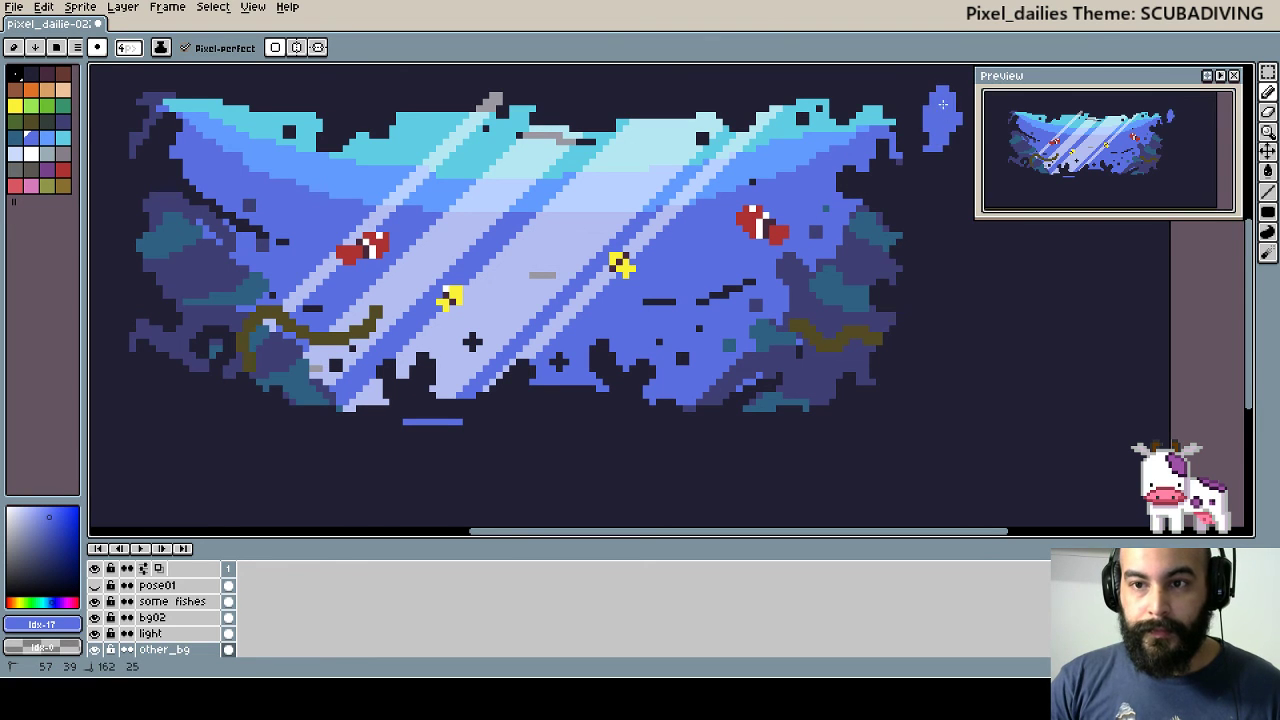
left_click_drag(944, 157, 942, 211)
scroll(942, 211, "down", 1)
left_click_drag(994, 302, 910, 325)
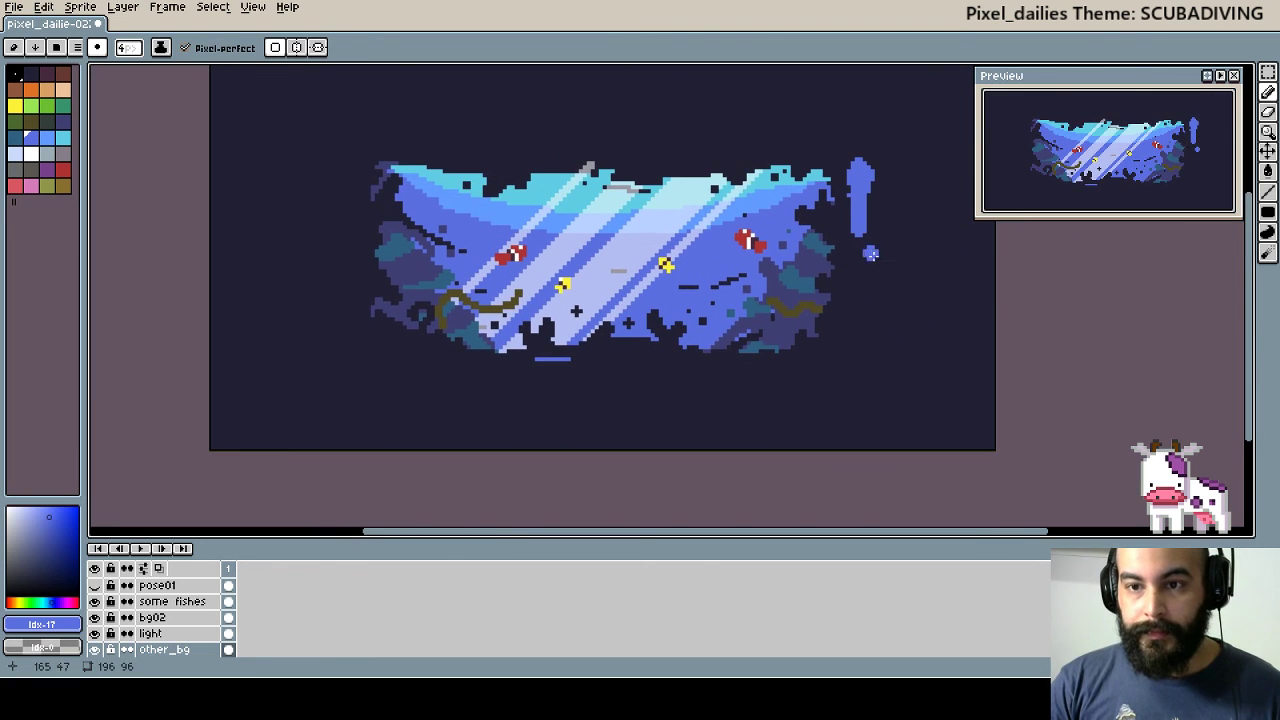
left_click_drag(878, 262, 864, 152)
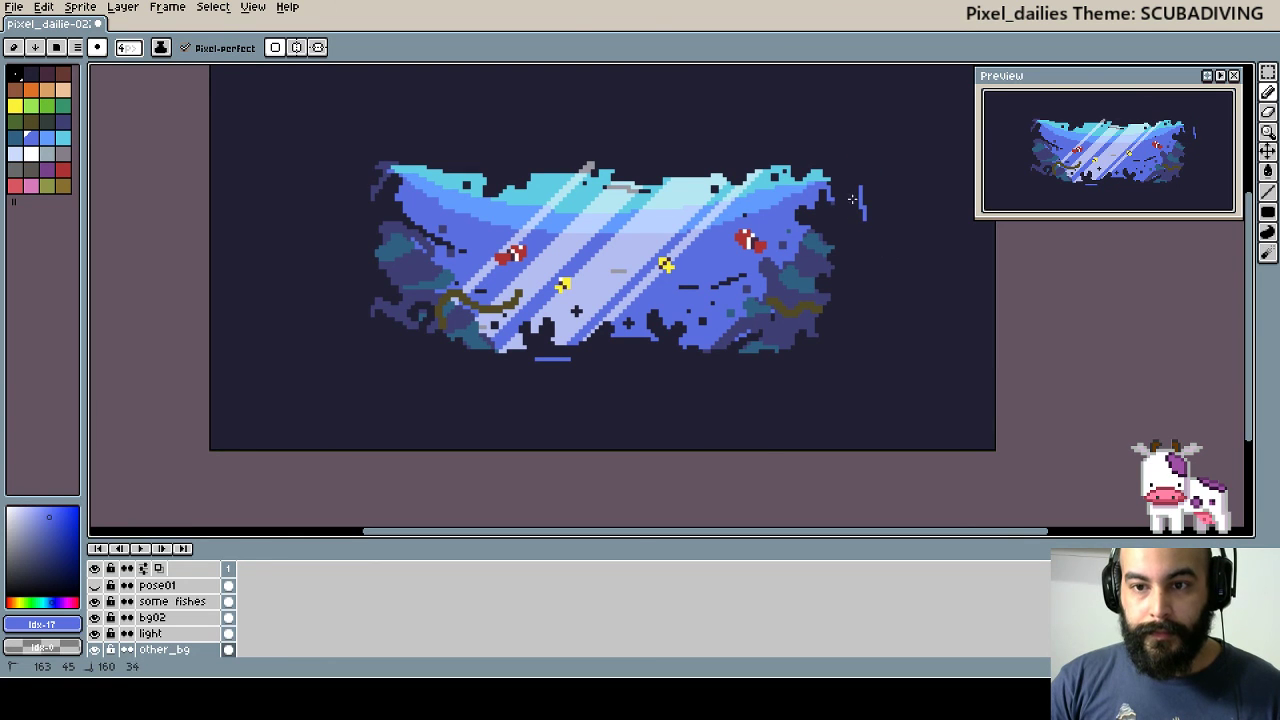
- Sample light cyan from the wave top and draw lighter cyan streaks across the wave
scroll(489, 273, "up", 1)
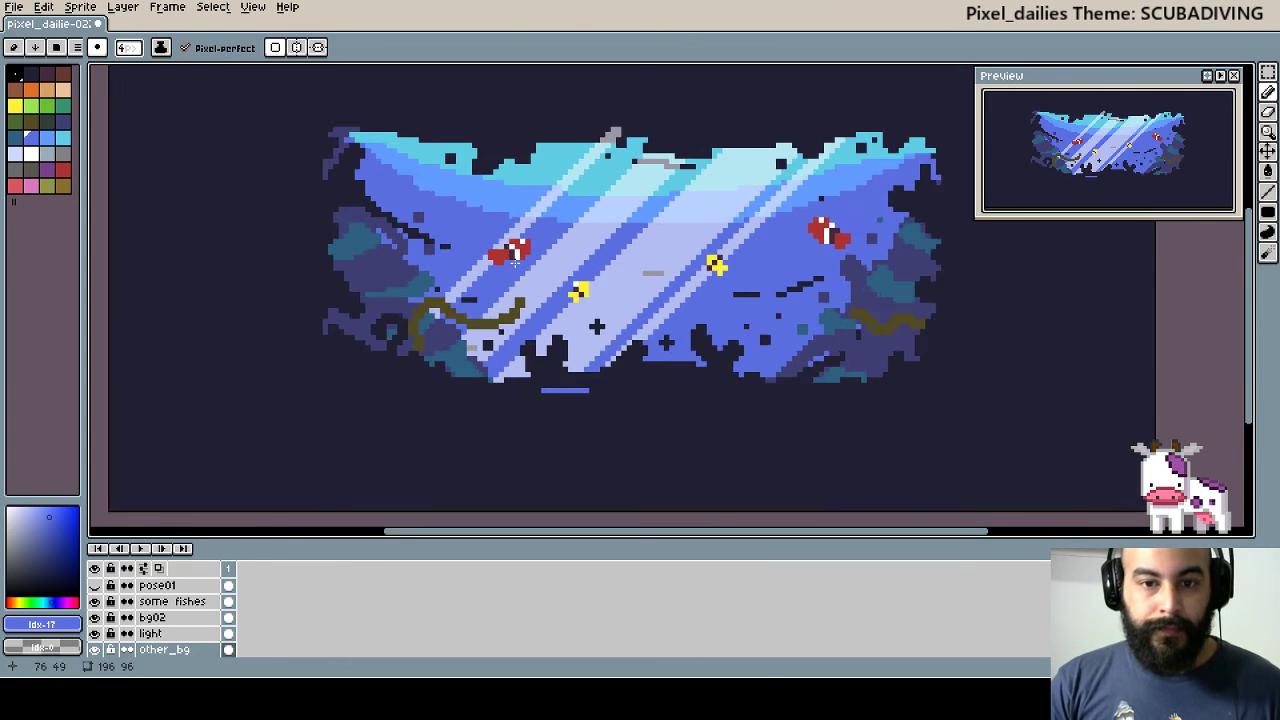
scroll(489, 273, "up", 1)
key("i")
left_click(490, 176)
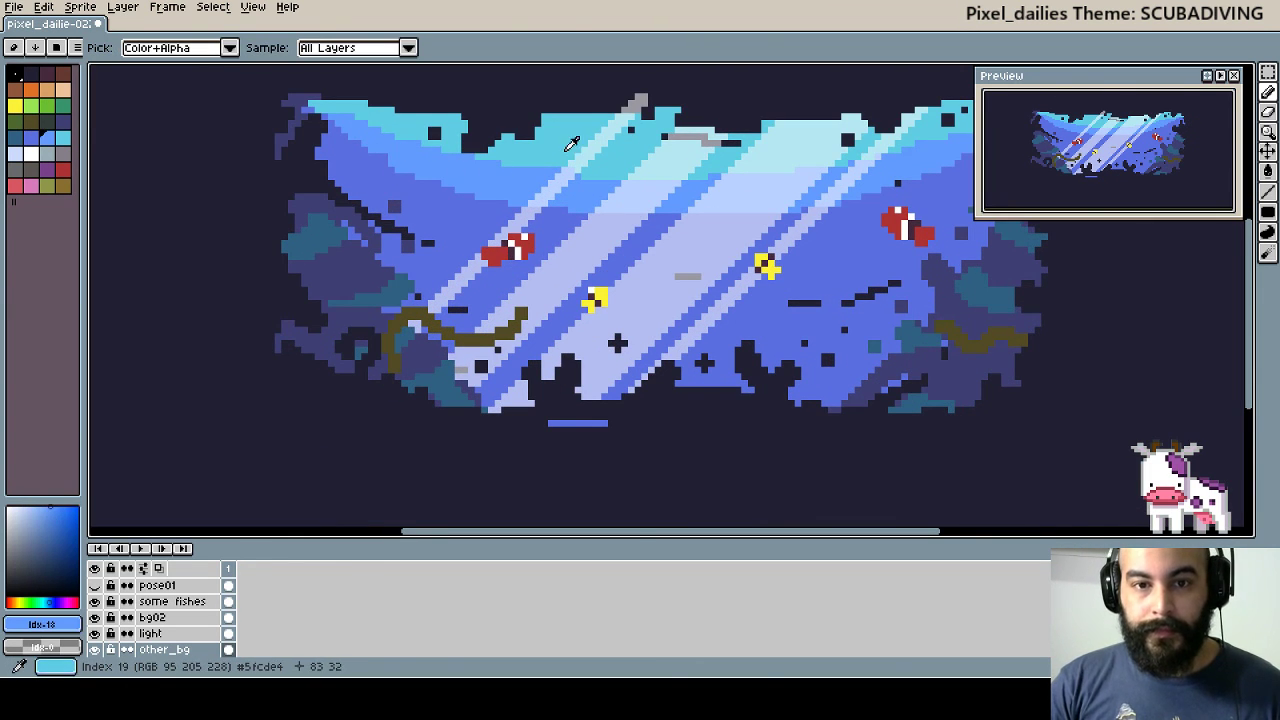
key("z")
key("b")
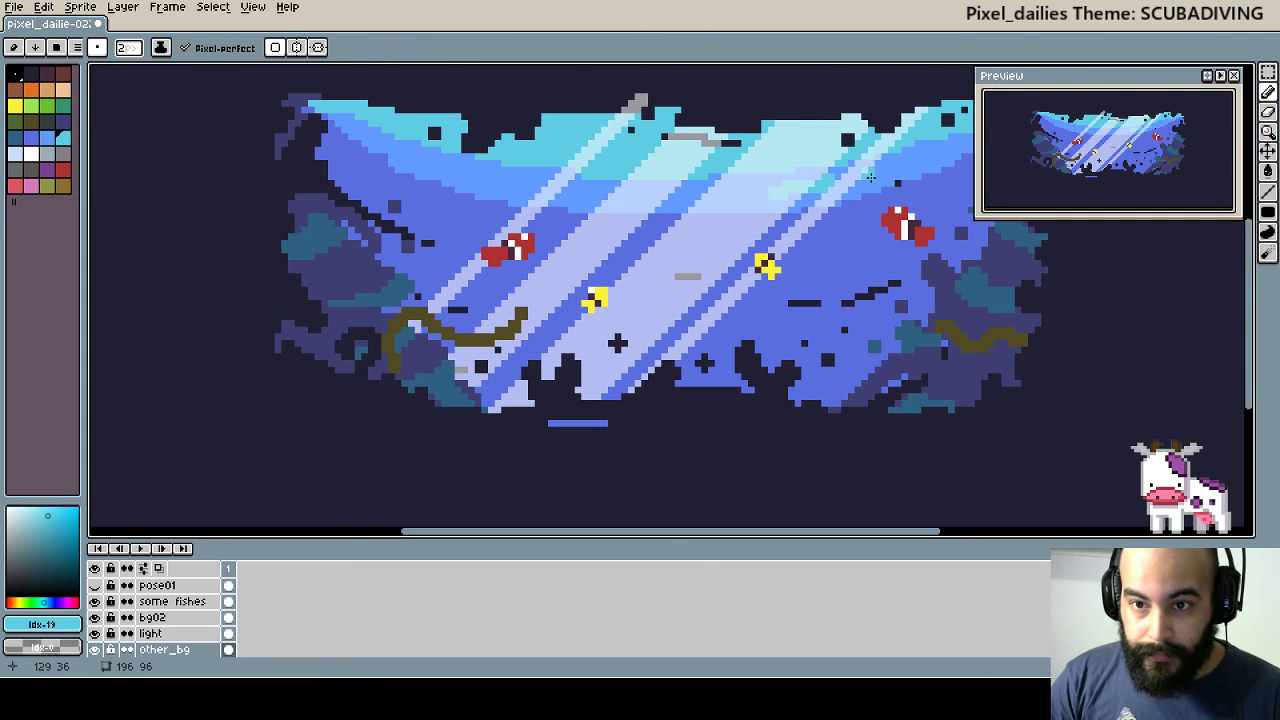
left_click_drag(573, 189, 646, 199)
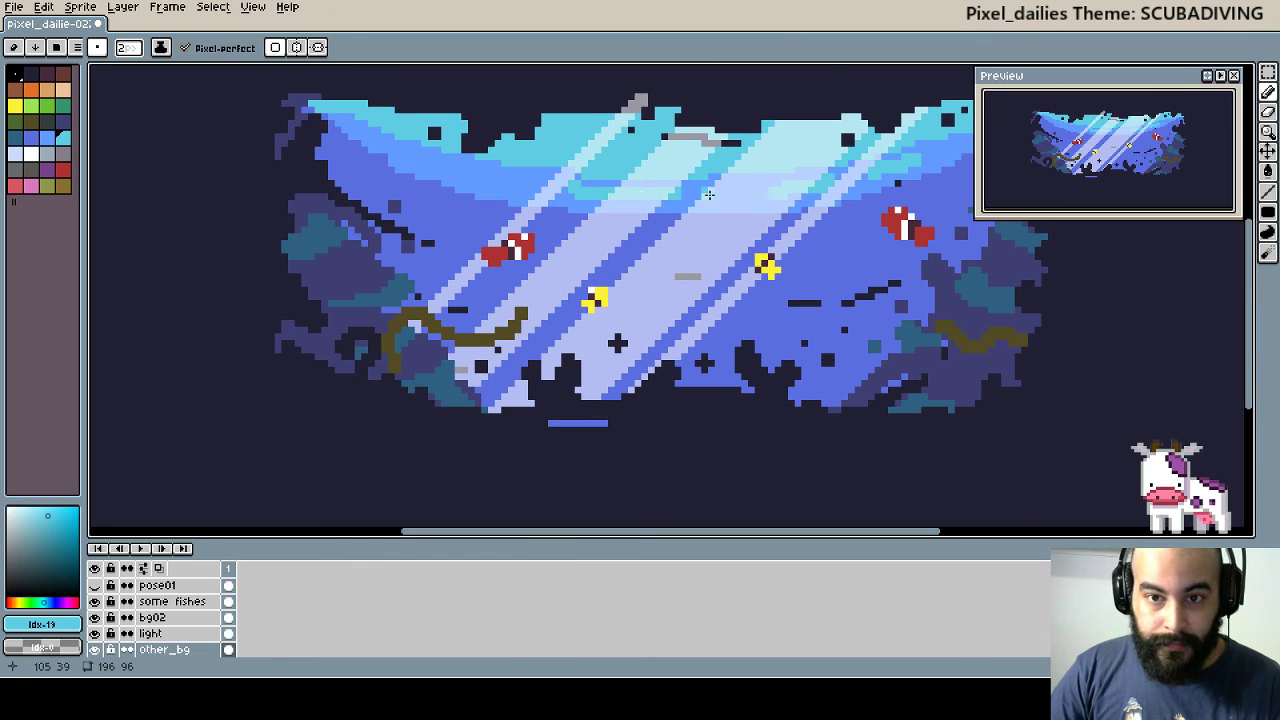
left_click_drag(477, 181, 545, 188)
left_click_drag(420, 166, 325, 140)
- Add pale blue streaks on the wave's left and right sides, checking the enlarged preview
left_click(434, 167, "alt")
left_click_drag(380, 190, 349, 150)
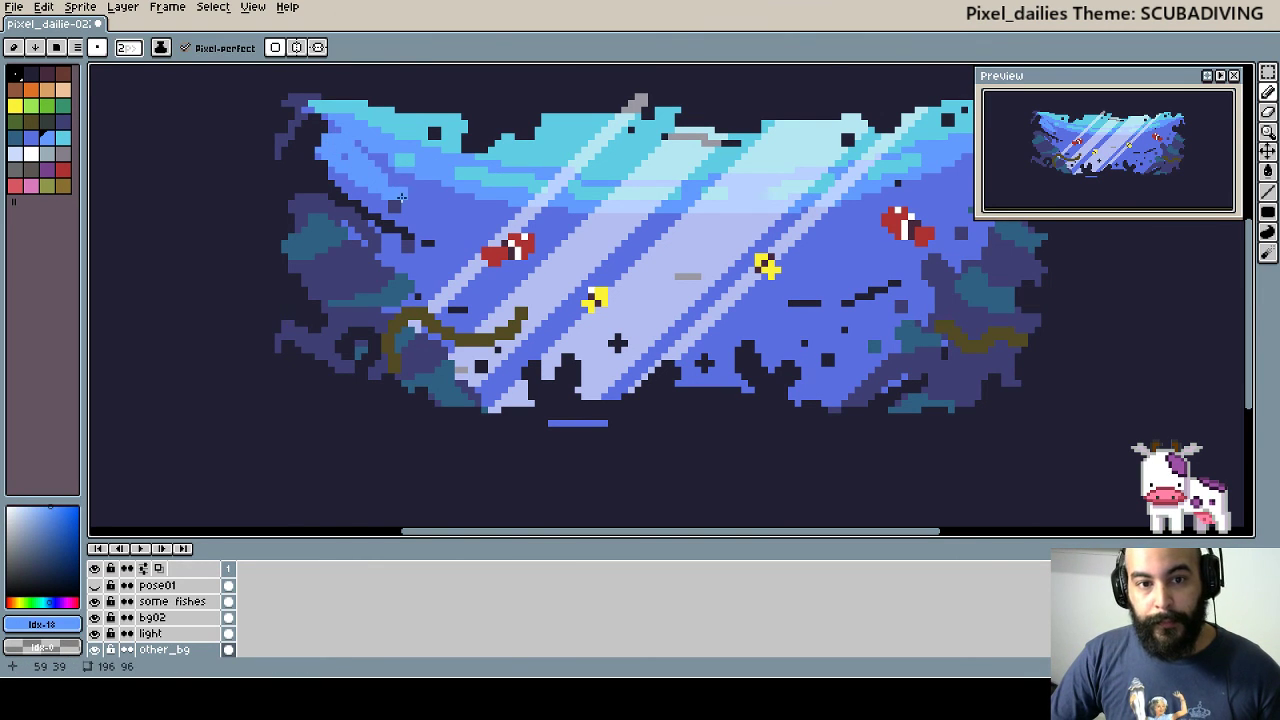
mouse_move(399, 197)
left_mouse_down()
mouse_move(505, 240)
mouse_move(393, 183)
mouse_move(435, 223)
mouse_move(316, 152)
mouse_move(347, 174)
left_mouse_up()
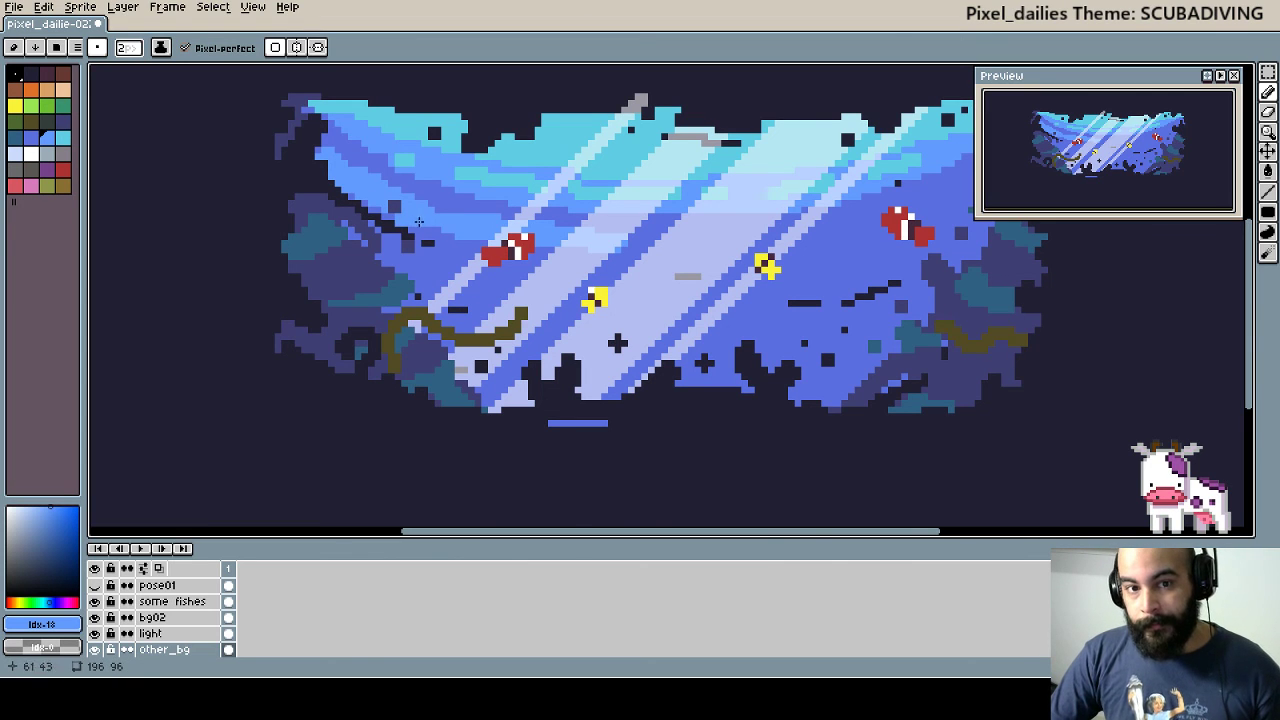
left_click_drag(657, 240, 859, 228)
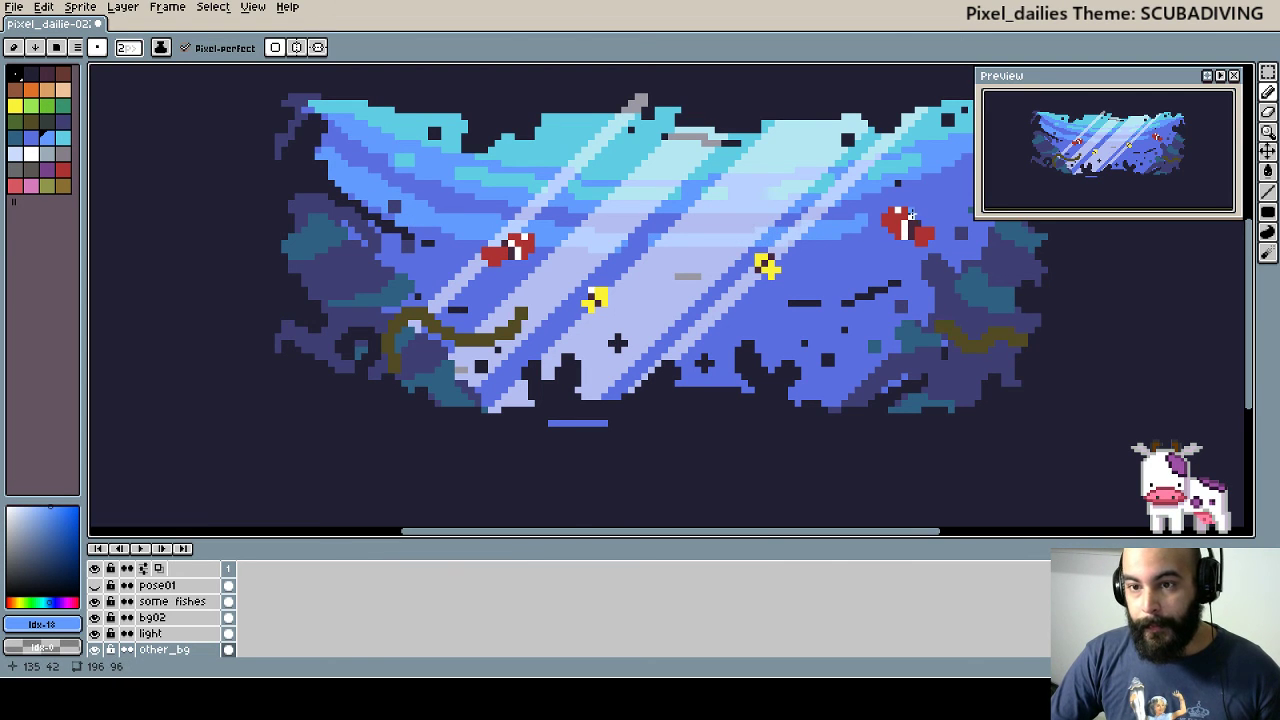
mouse_move(976, 214)
left_mouse_down()
mouse_move(766, 250)
mouse_move(978, 228)
left_mouse_up()
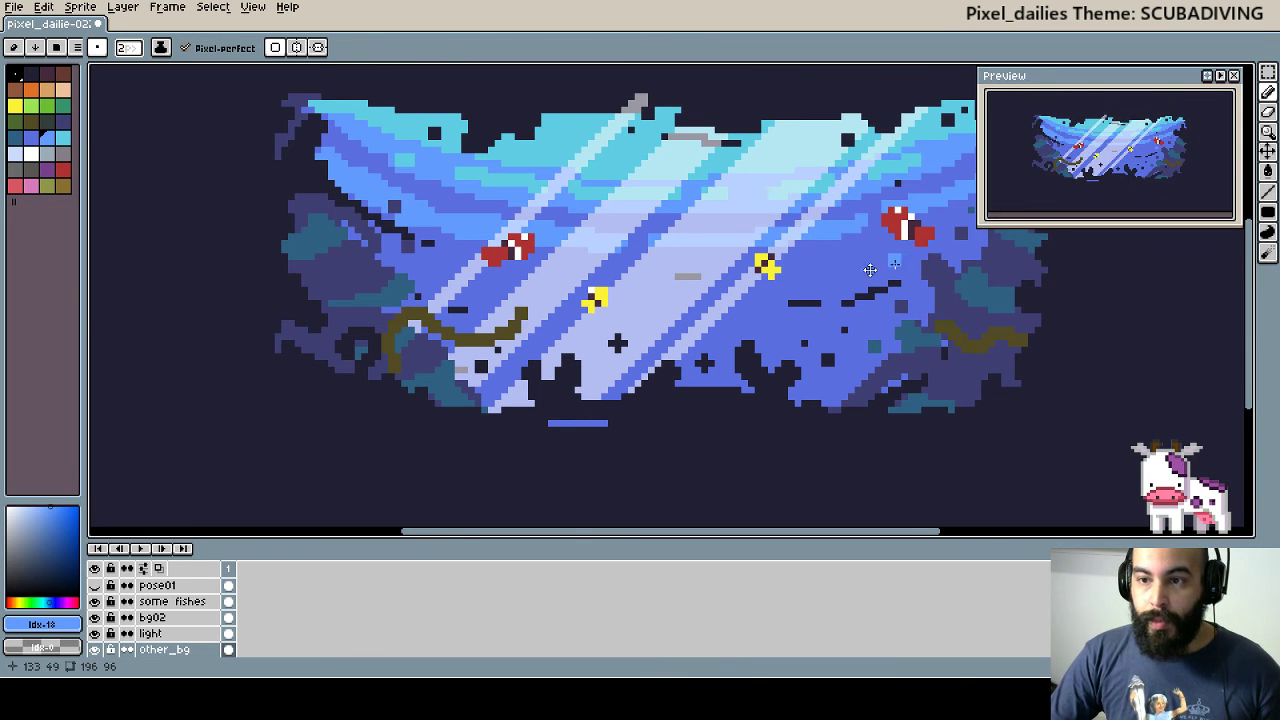
left_click_drag(895, 261, 769, 284)
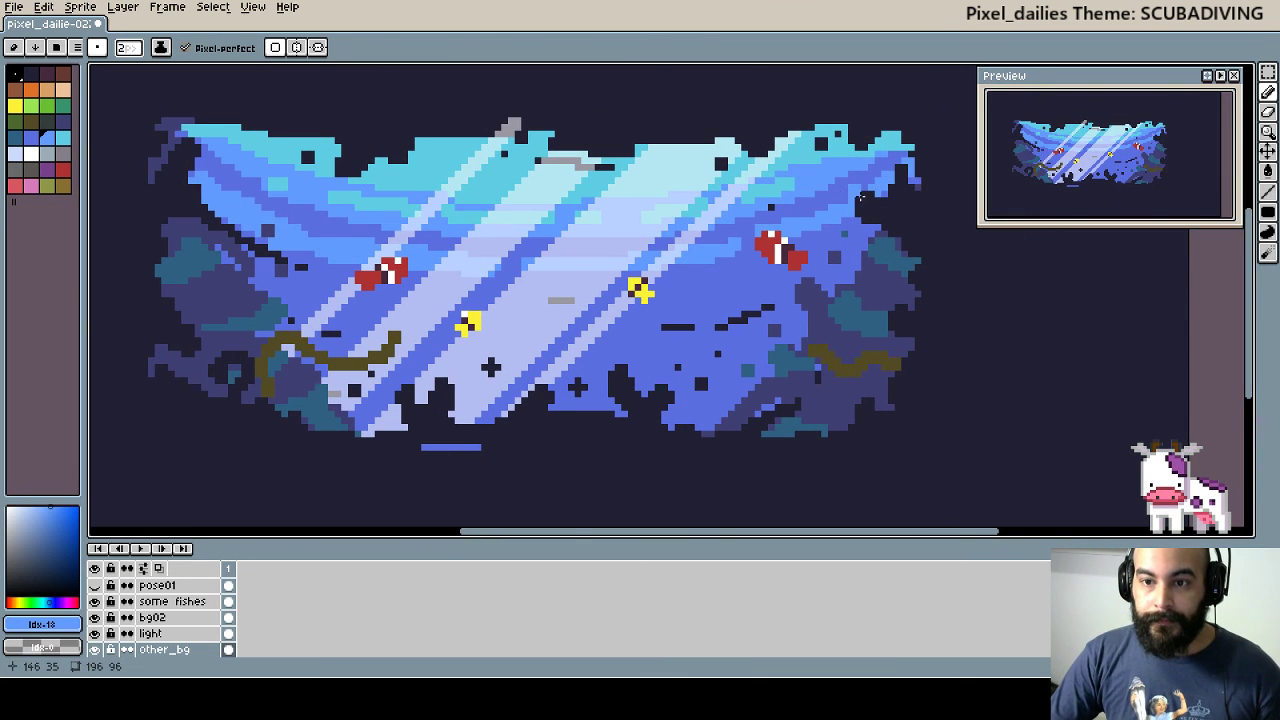
key("i")
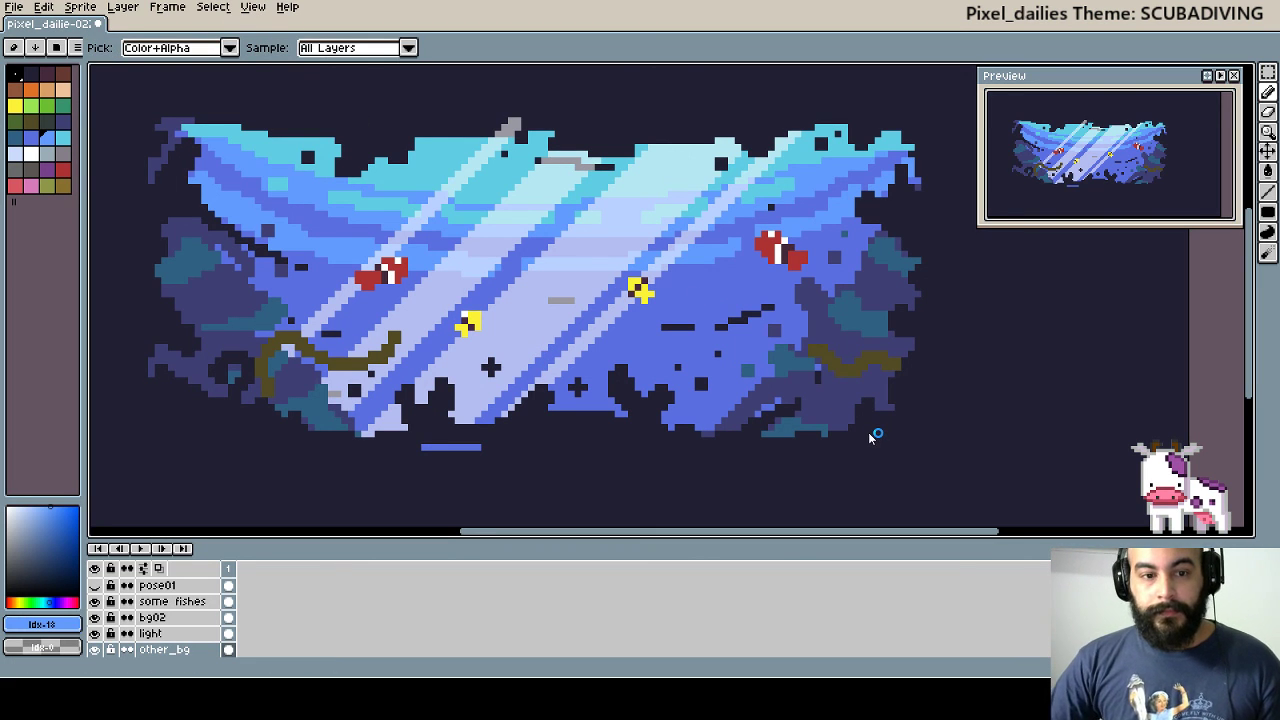
key("b")
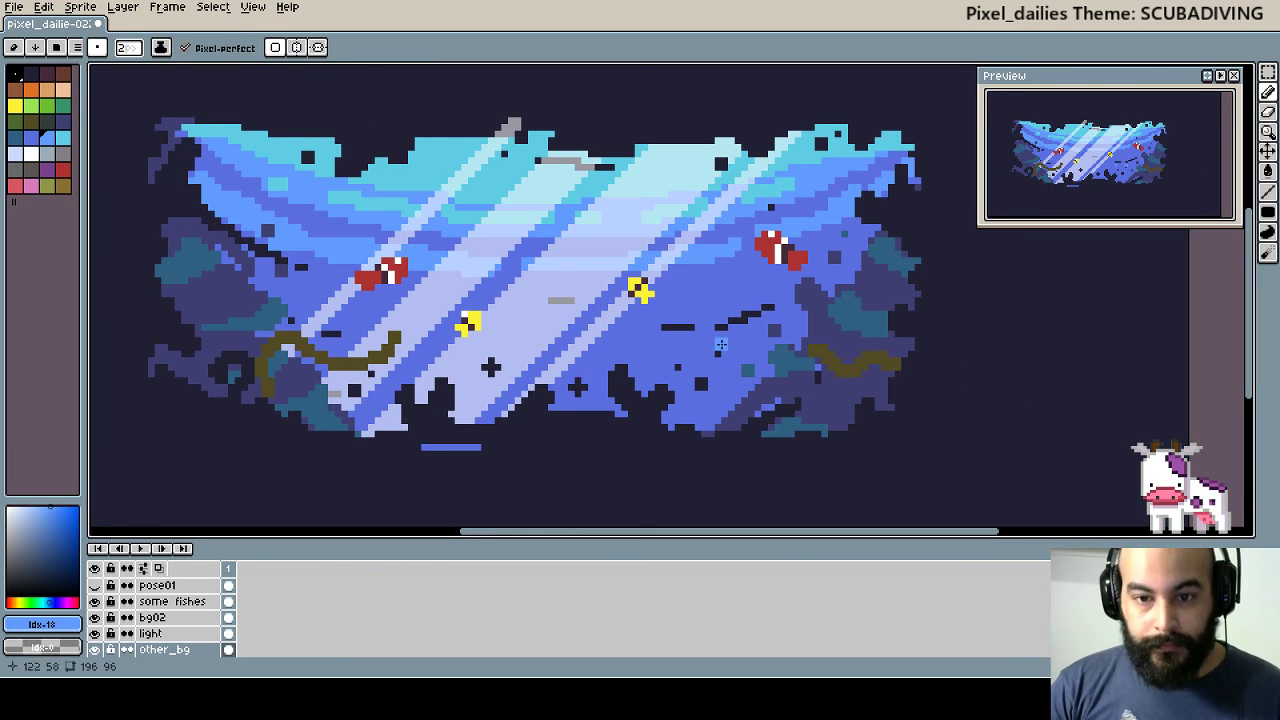
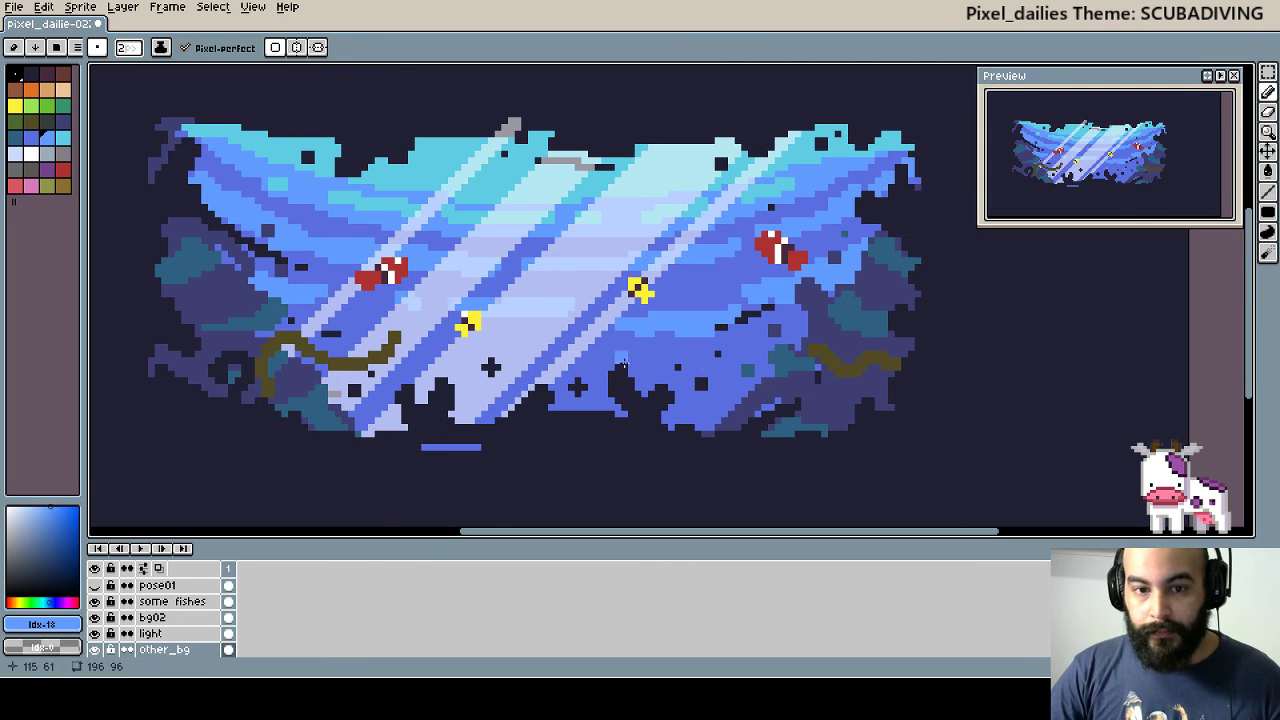
- Duplicate the light layer above pose01, then undo the copy
key("v")
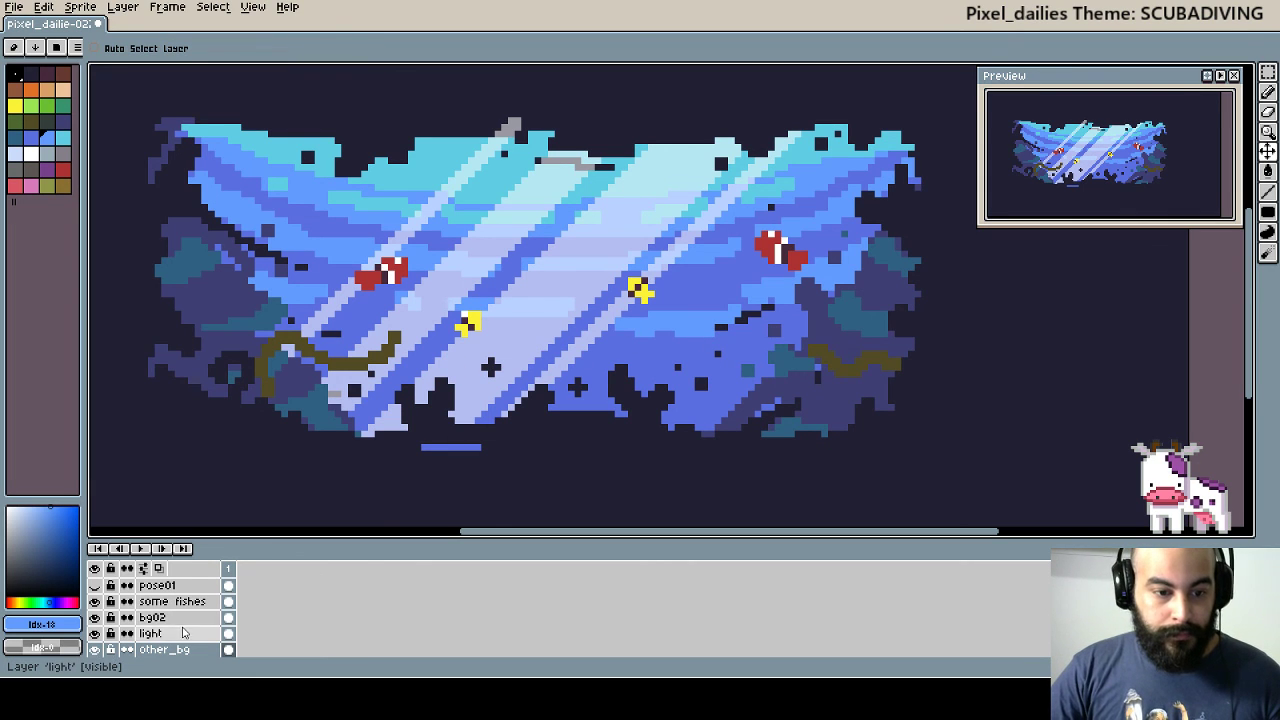
left_click(168, 620)
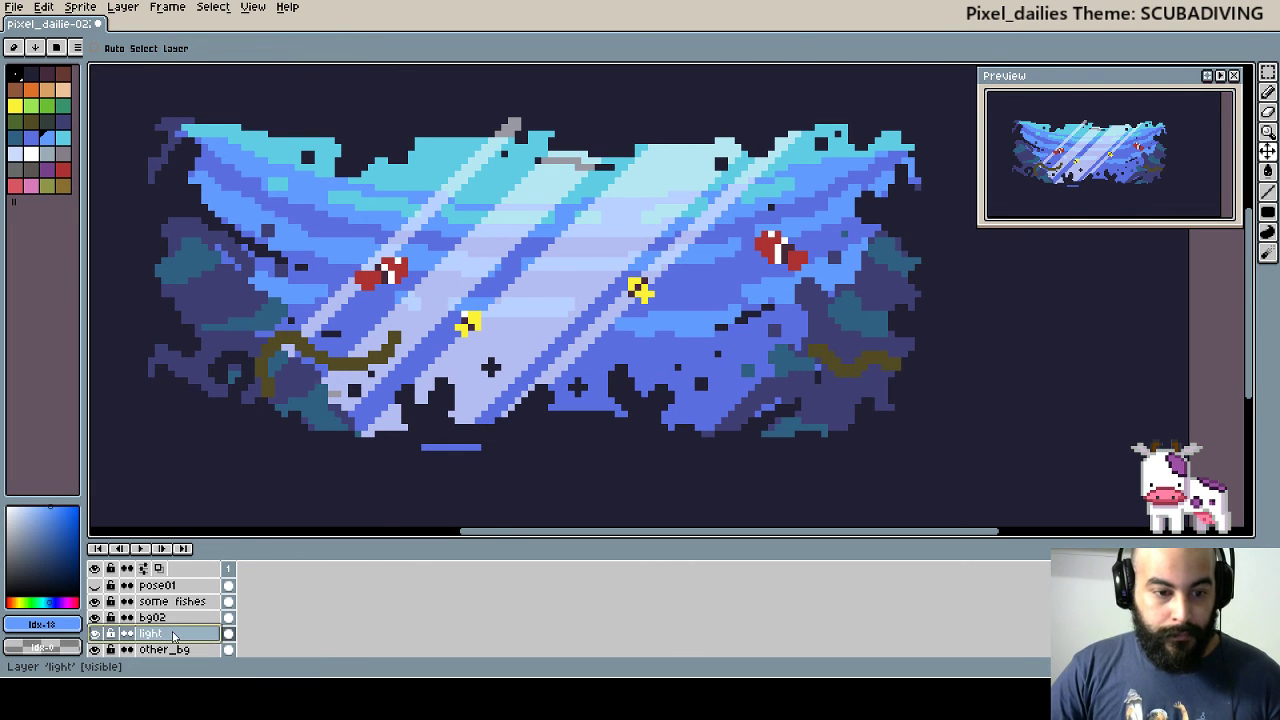
left_click_drag(170, 633, 175, 585)
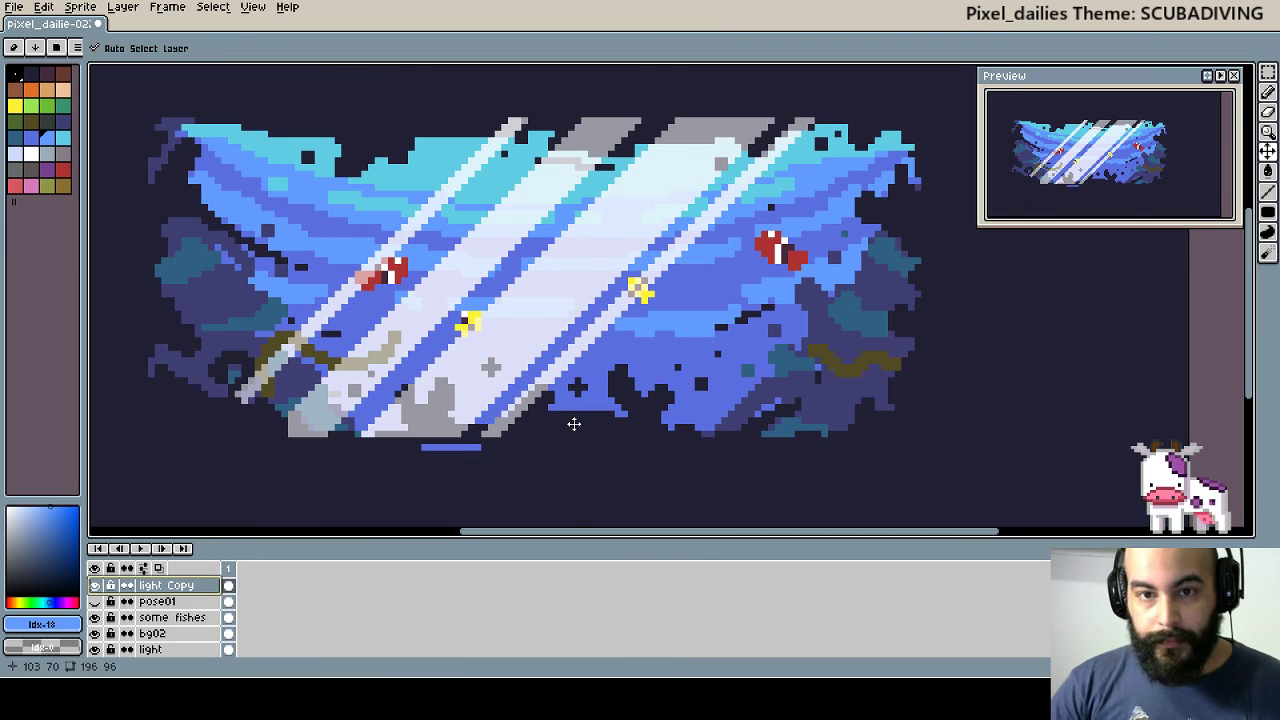
key("ctrl+z")
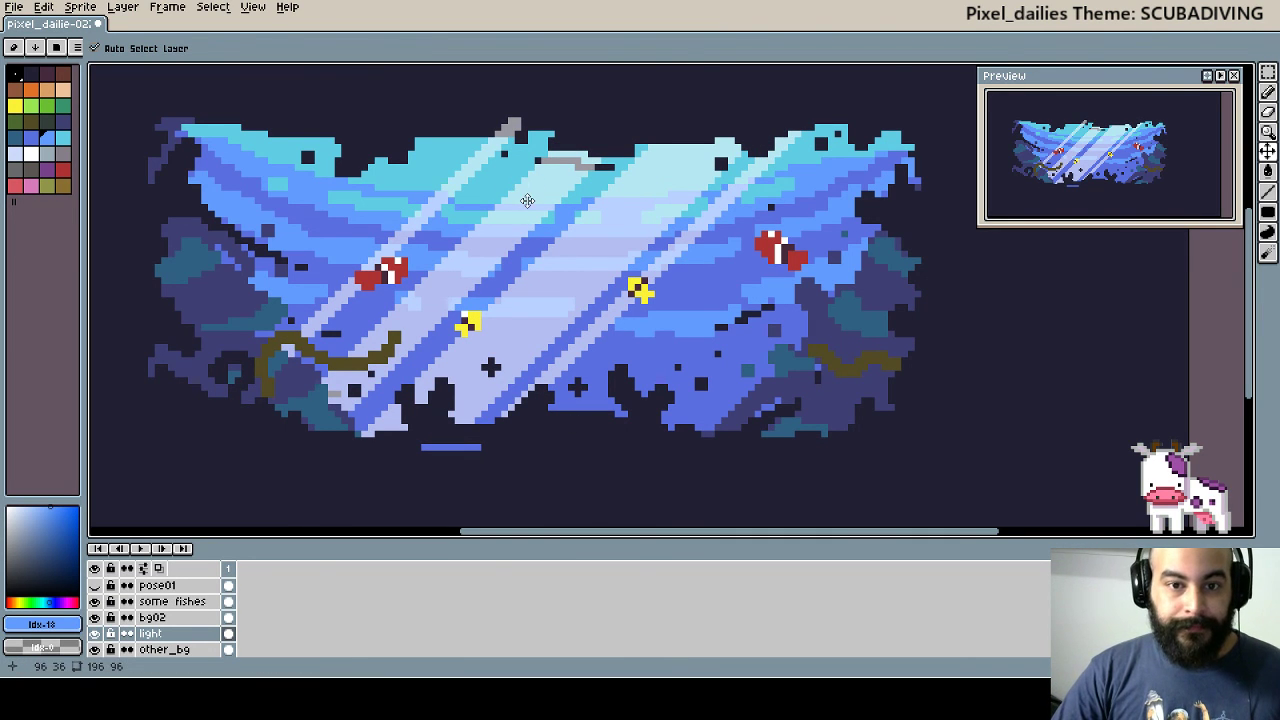
- Paint over the blue line beneath the scene with the sampled dark background colour
key("b")
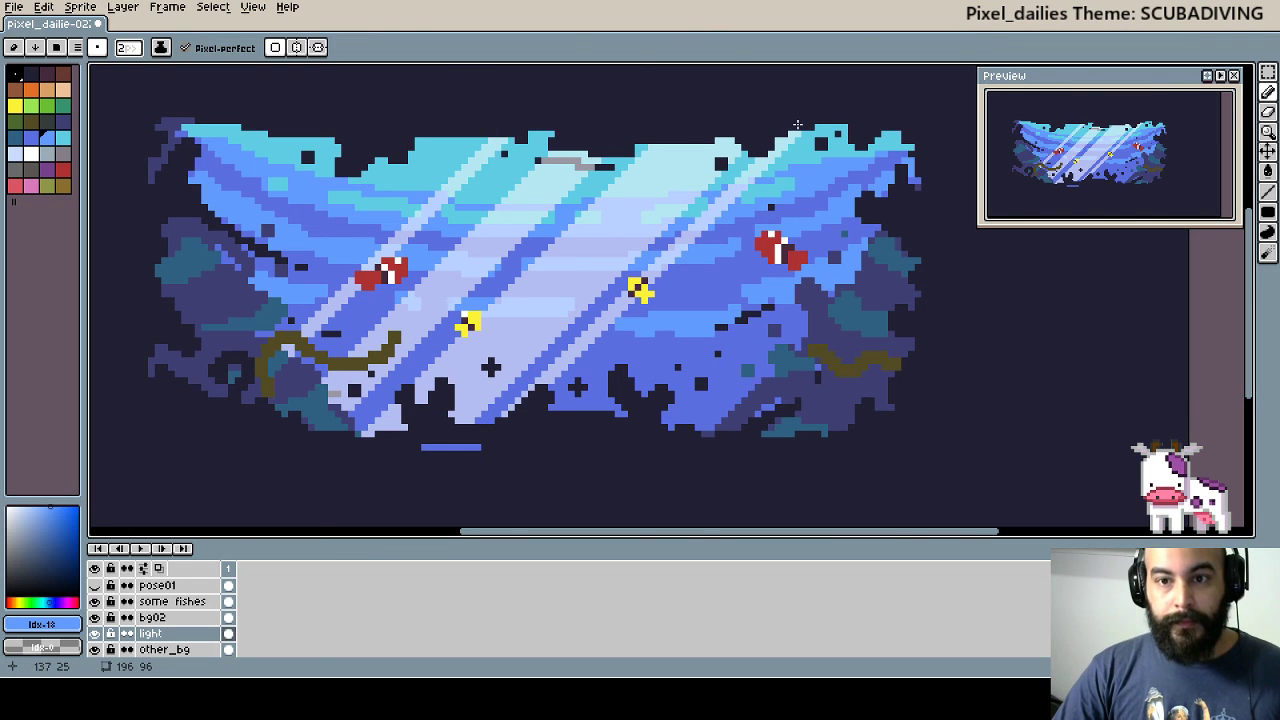
scroll(575, 345, "down", 1)
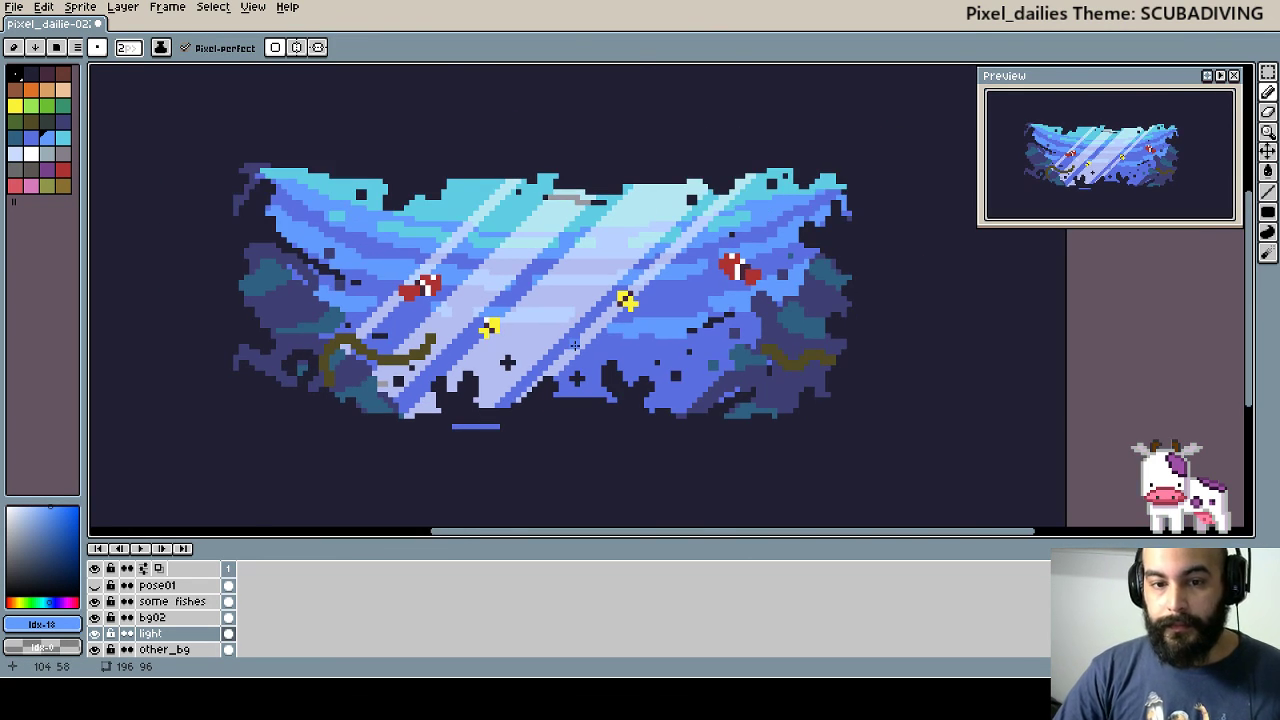
left_click(506, 421, "ctrl")
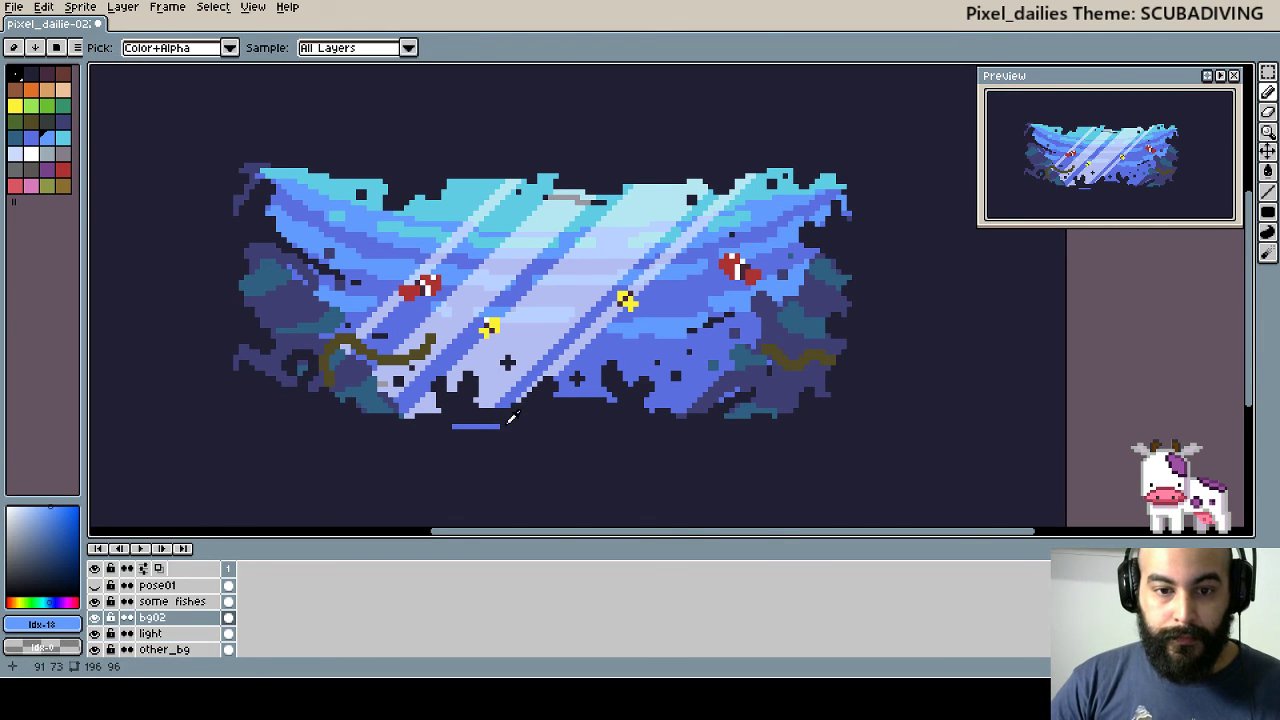
left_click(509, 419, "alt")
left_click_drag(500, 425, 455, 425)
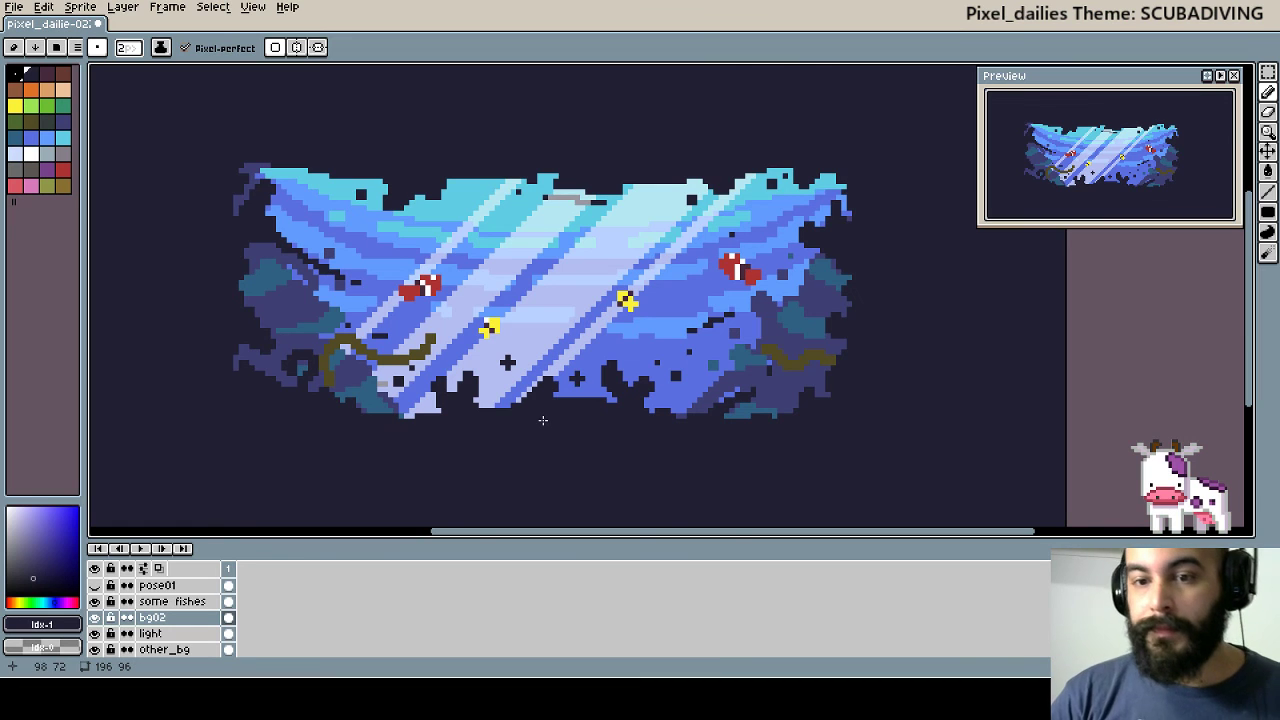
scroll(560, 420, "down", 1)
- Show the hidden pose02 layer, select the light layer, and try a horizontal canvas flip, then undo it
scroll(180, 610, "up", 1)
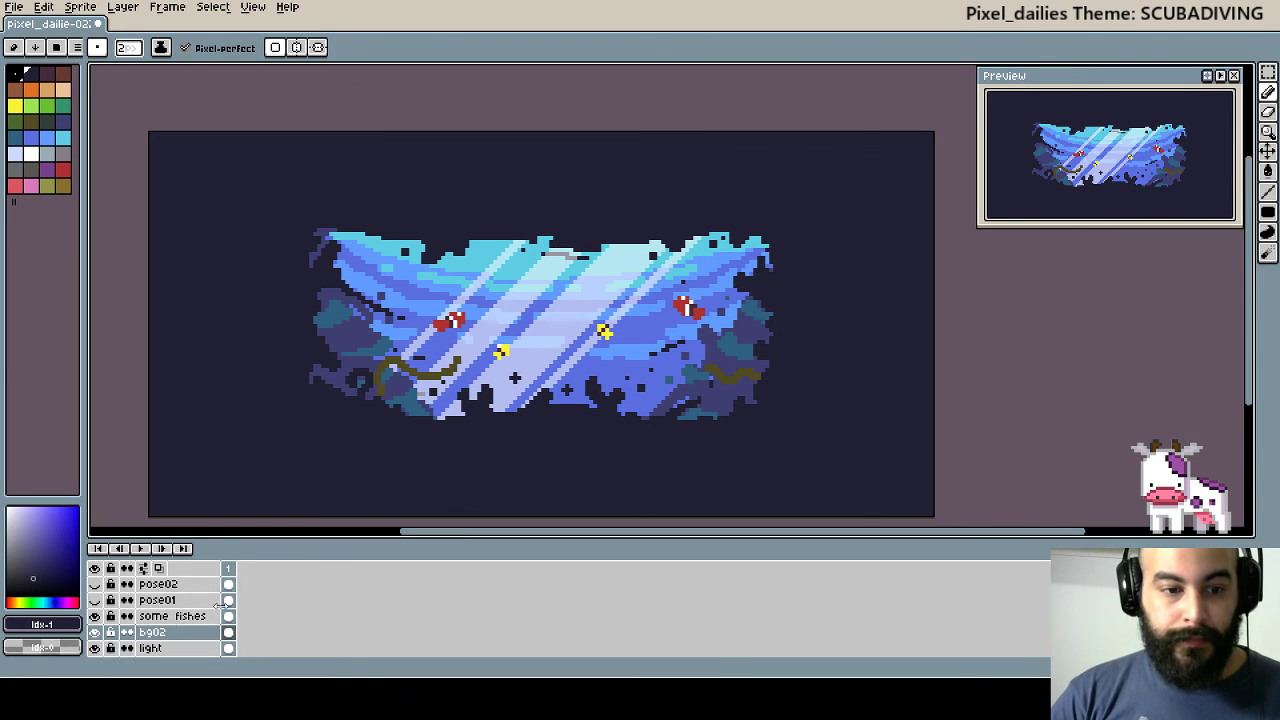
left_click(95, 584)
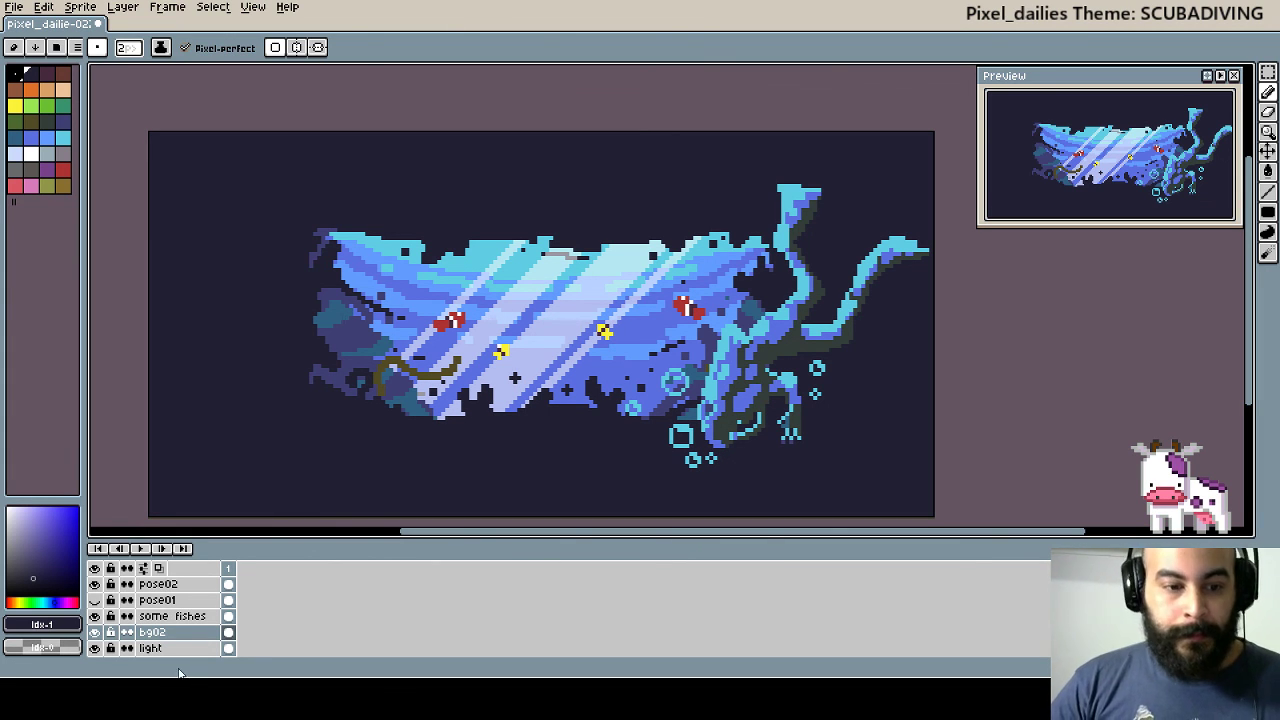
left_click(167, 616)
left_click(165, 648)
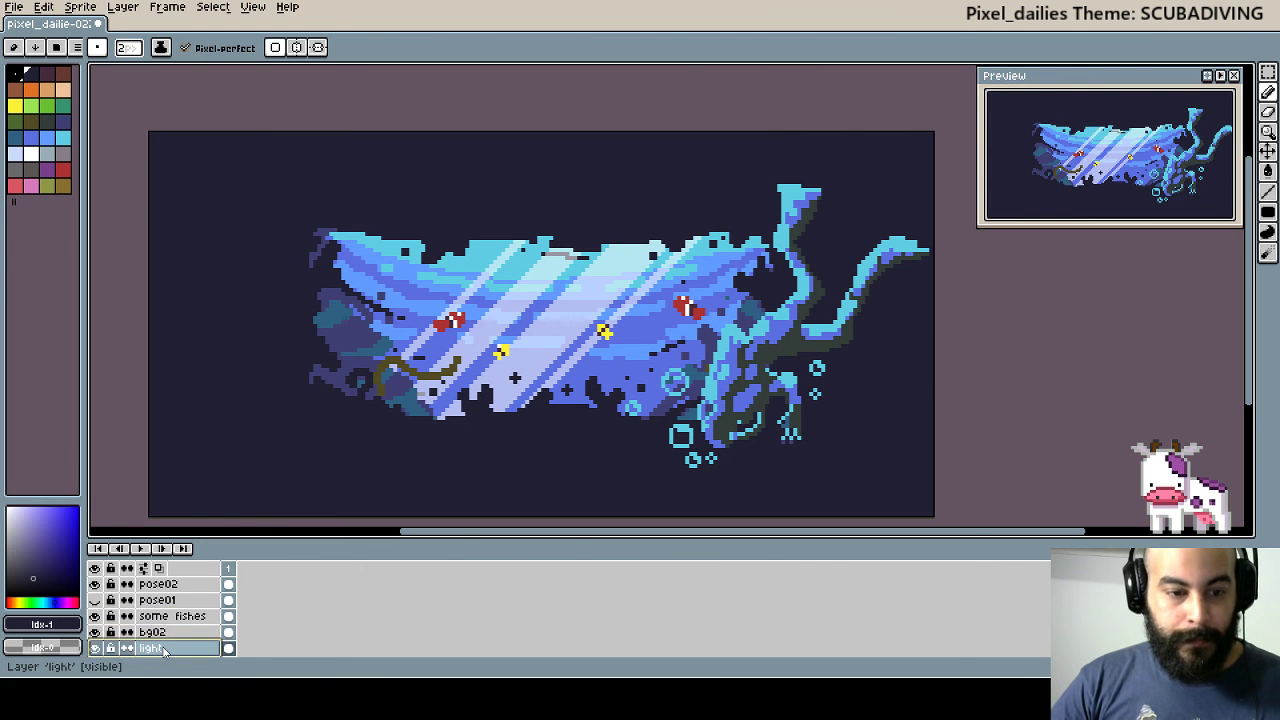
left_click(80, 7)
mouse_move(114, 109)
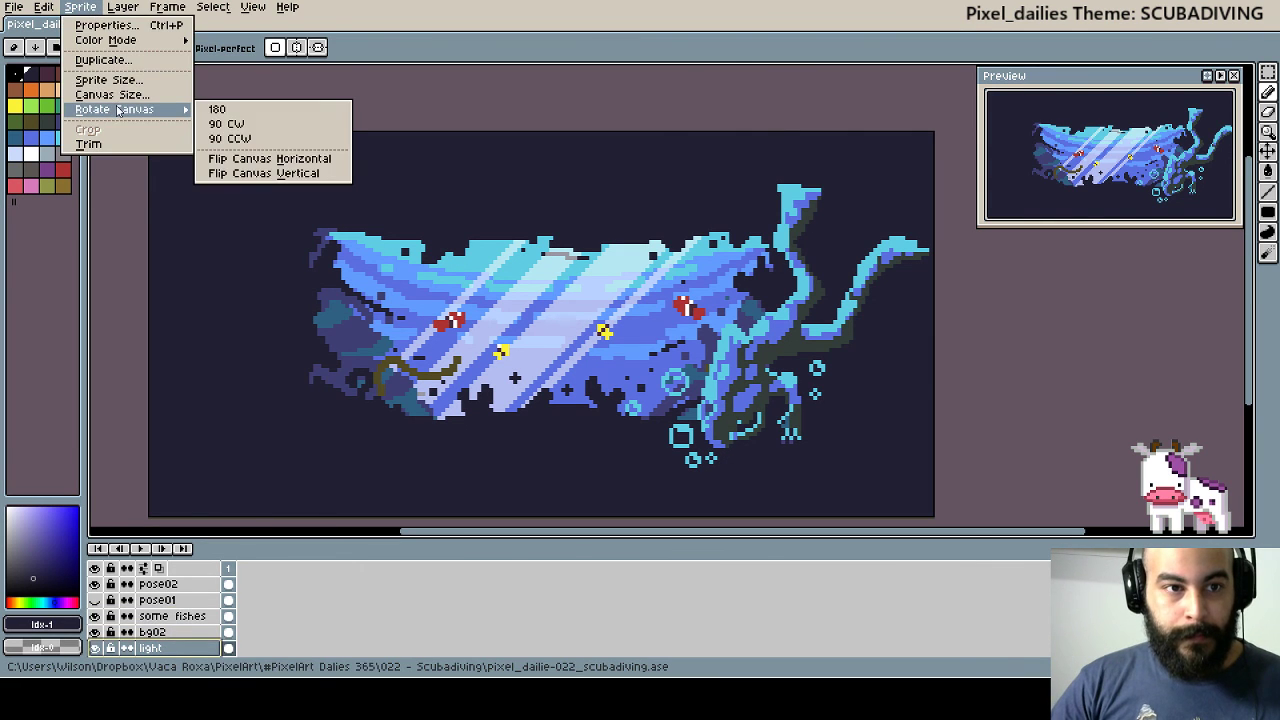
left_click(270, 160)
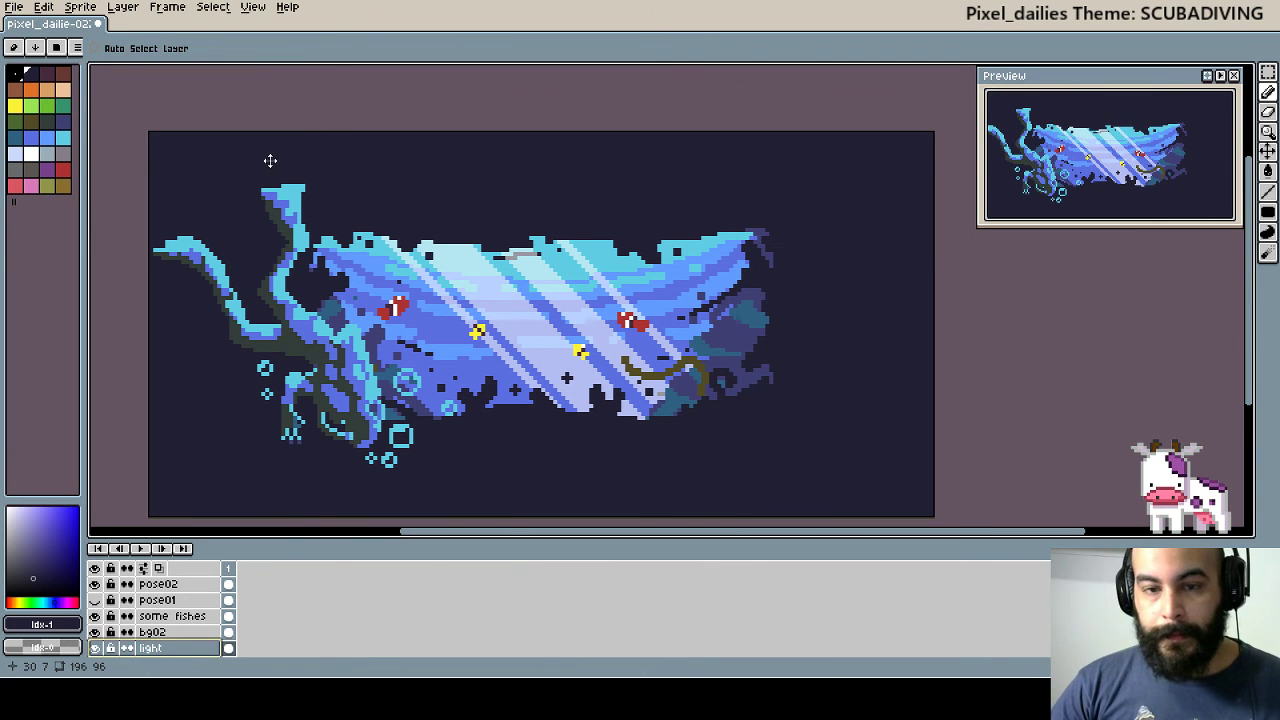
key("ctrl+z")
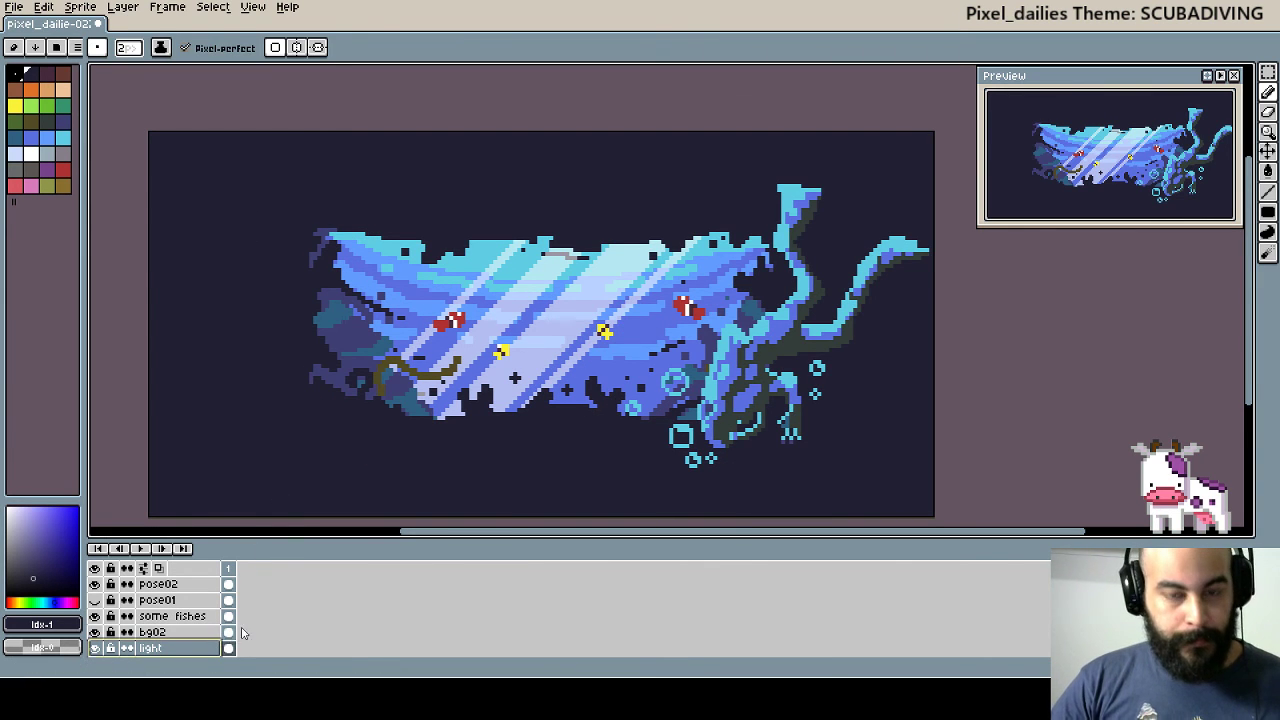
- Cut and paste the light-beam stripes, flipping them so the rays slant the other way
key("ctrl+a")
key("ctrl+x")
key("ctrl+v")
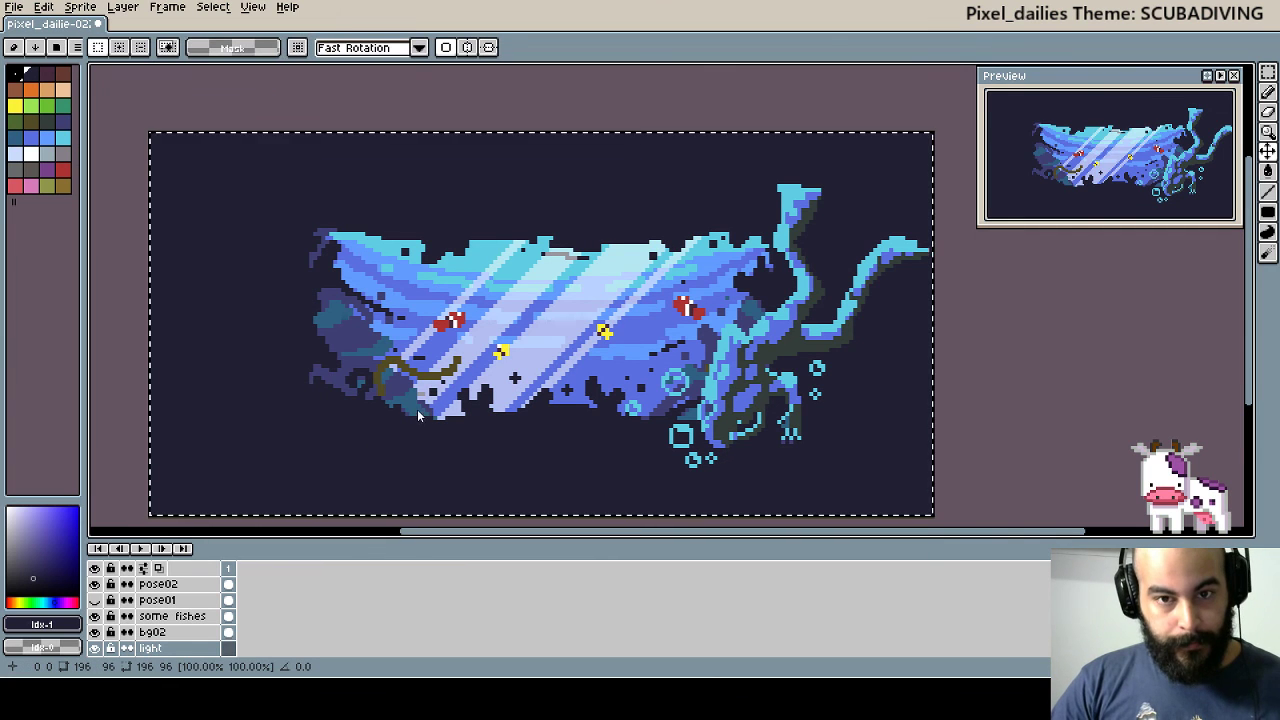
left_click(82, 7)
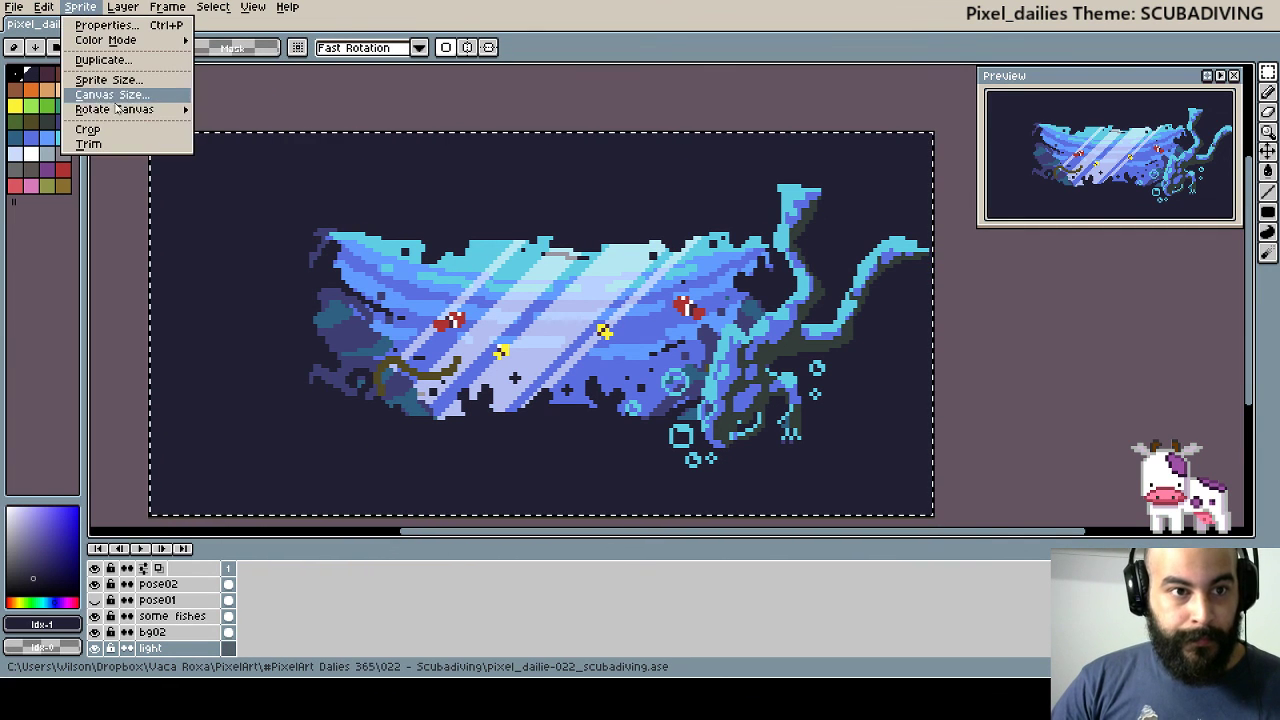
left_click(274, 156)
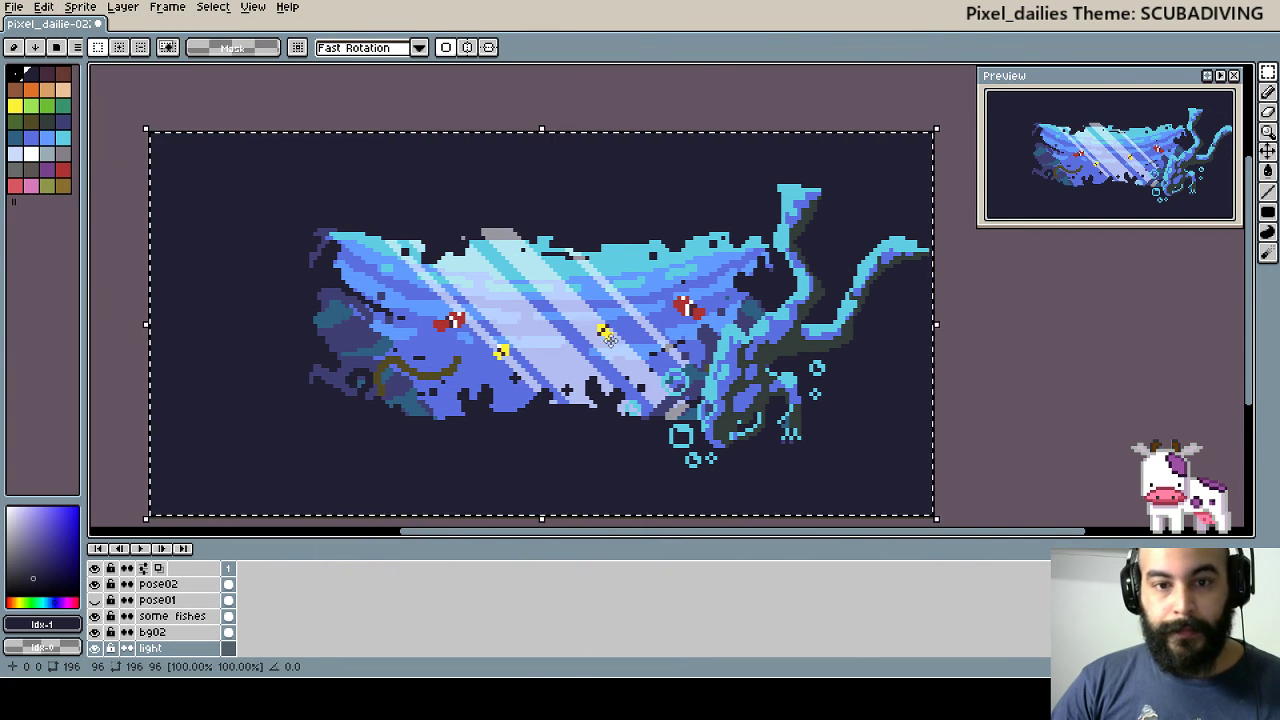
key("ctrl+d")
scroll(526, 272, "up", 3)
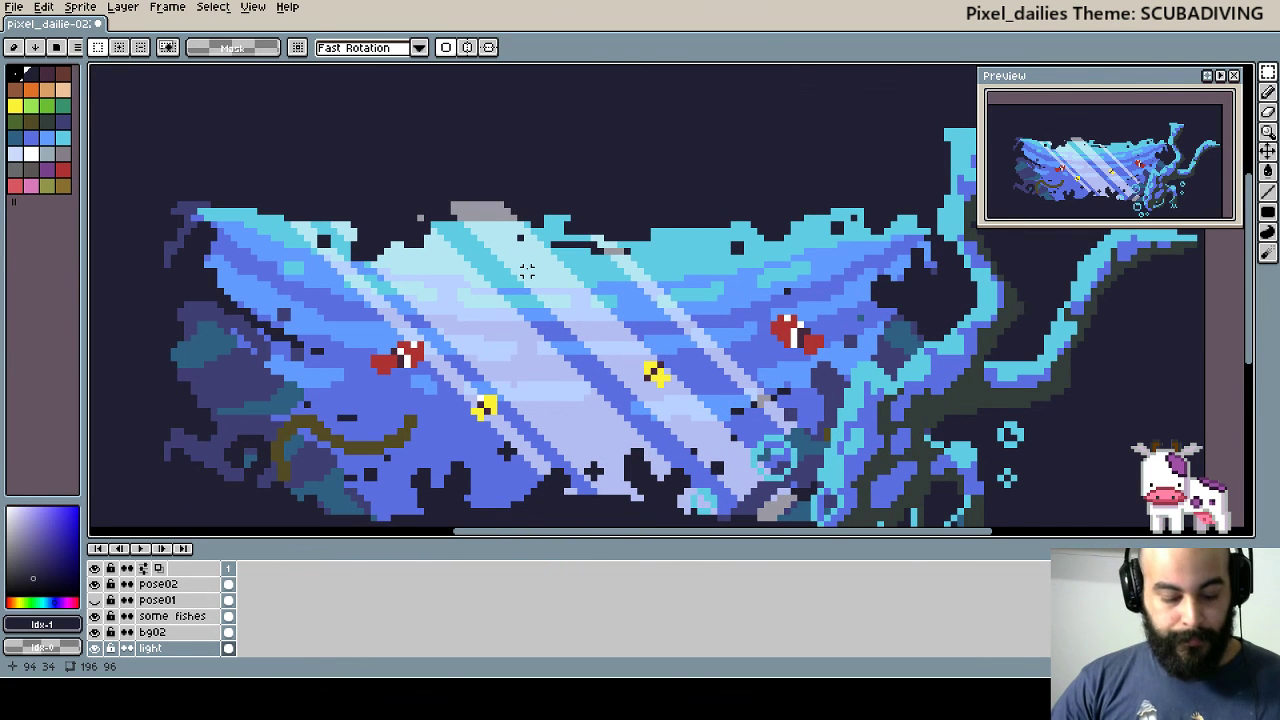
- Paint the stray grey pixel block and the pixel above the wave in the dark colour
key("b")
mouse_move(456, 218)
left_mouse_down()
mouse_move(516, 218)
mouse_move(512, 205)
left_mouse_up()
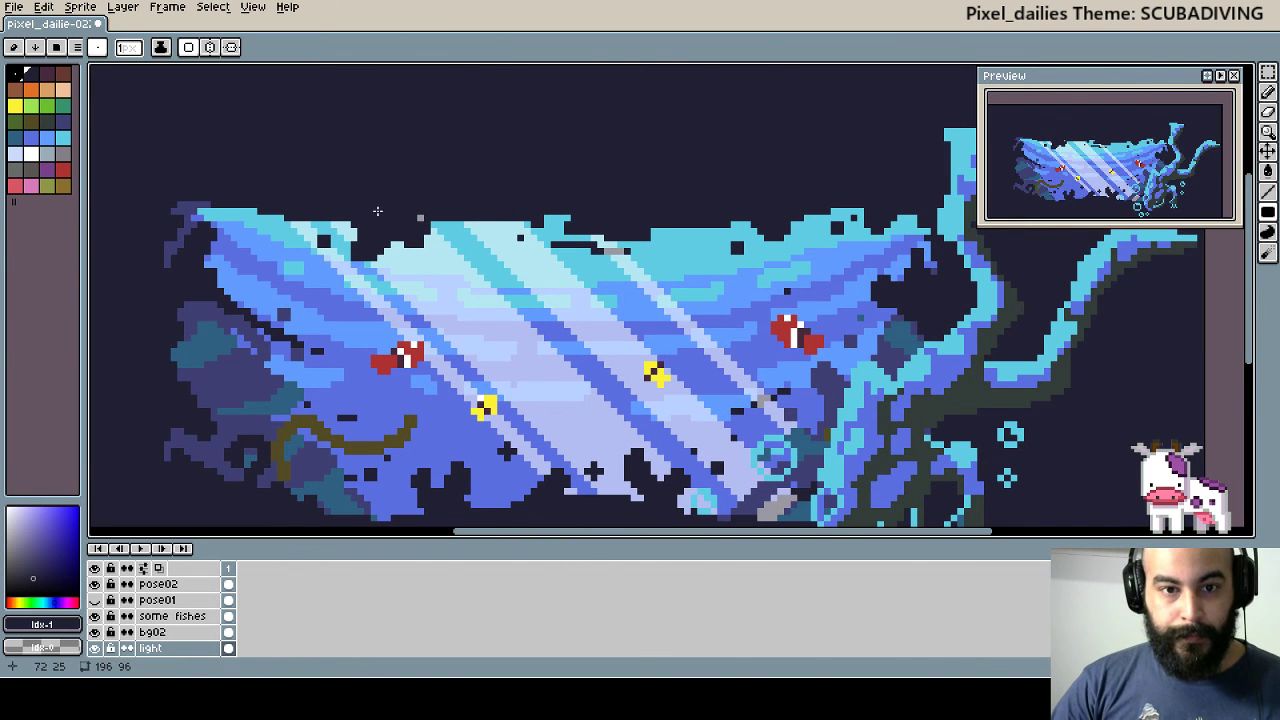
left_click(420, 218)
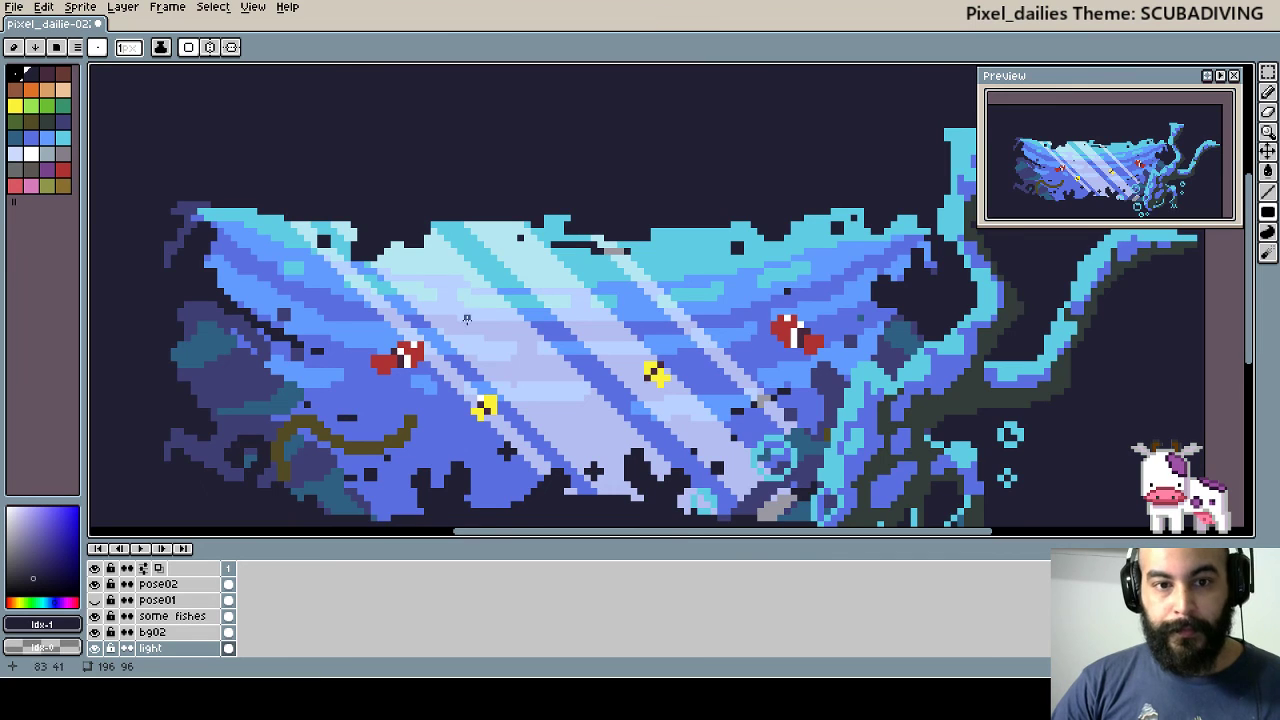
scroll(556, 322, "down", 2)
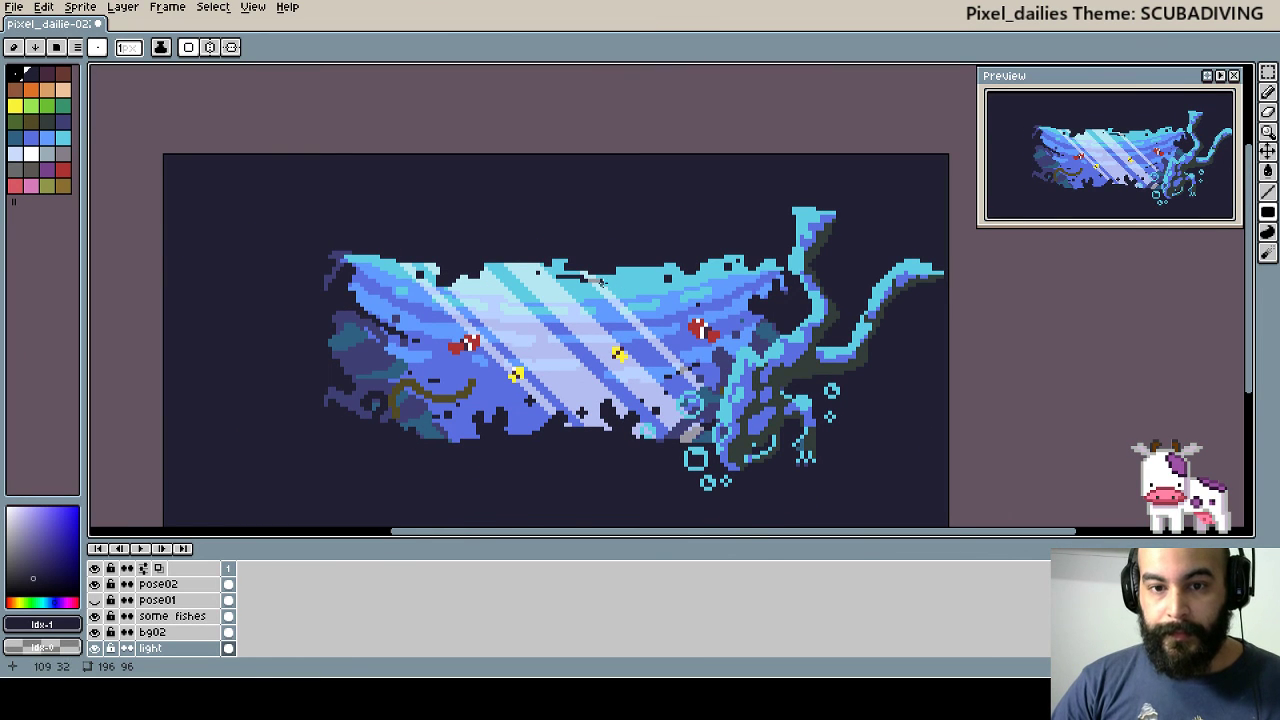
- Nudge the layer content slightly with the Move tool
key("v")
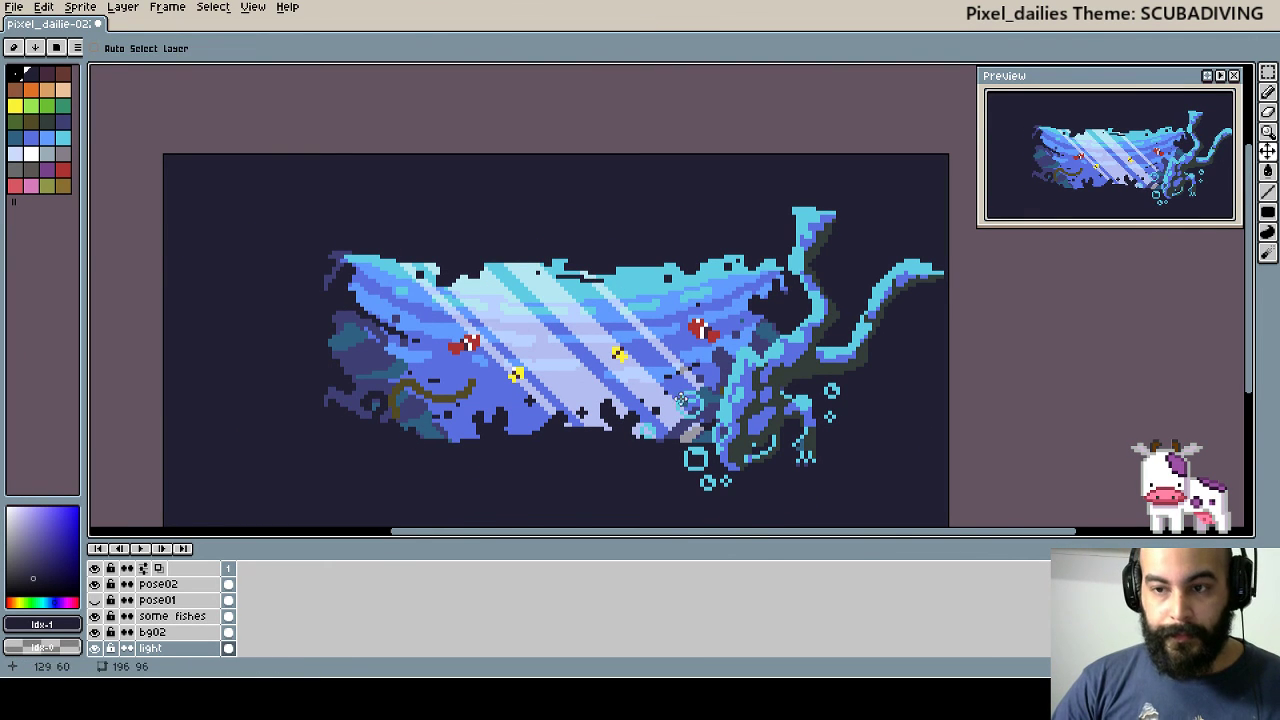
left_click_drag(676, 408, 659, 400)
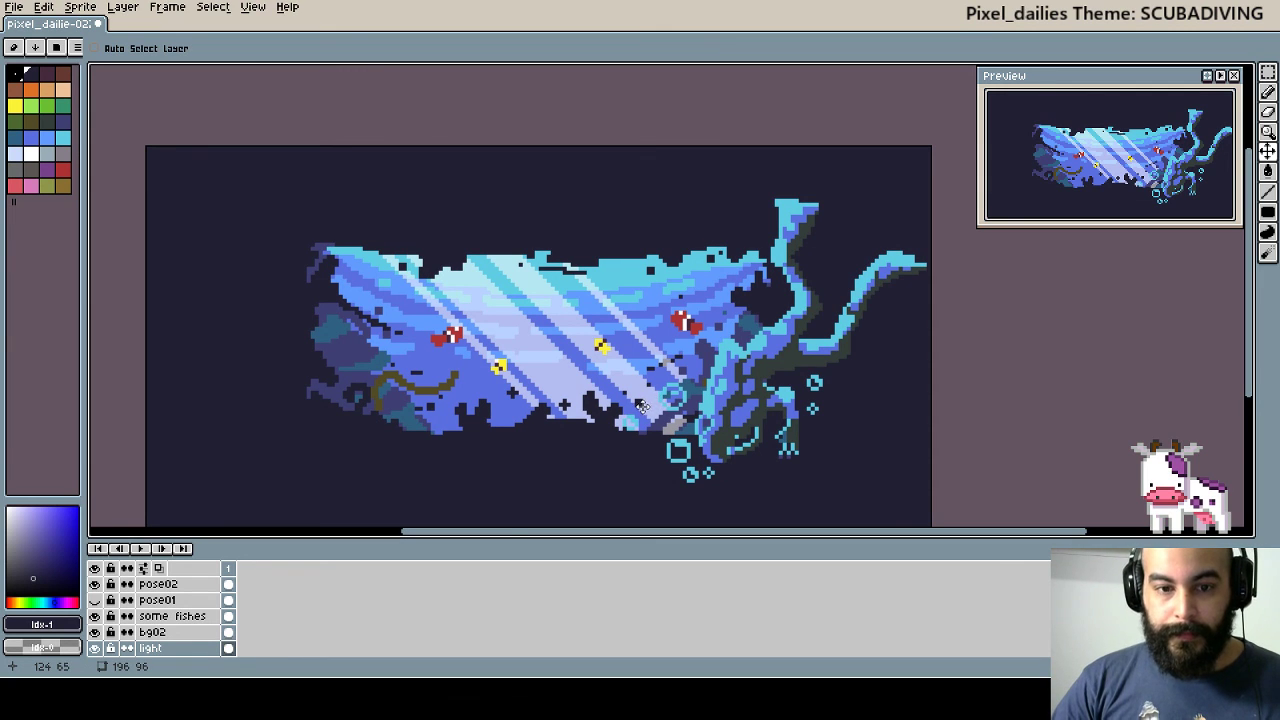
scroll(643, 413, "down", 2)
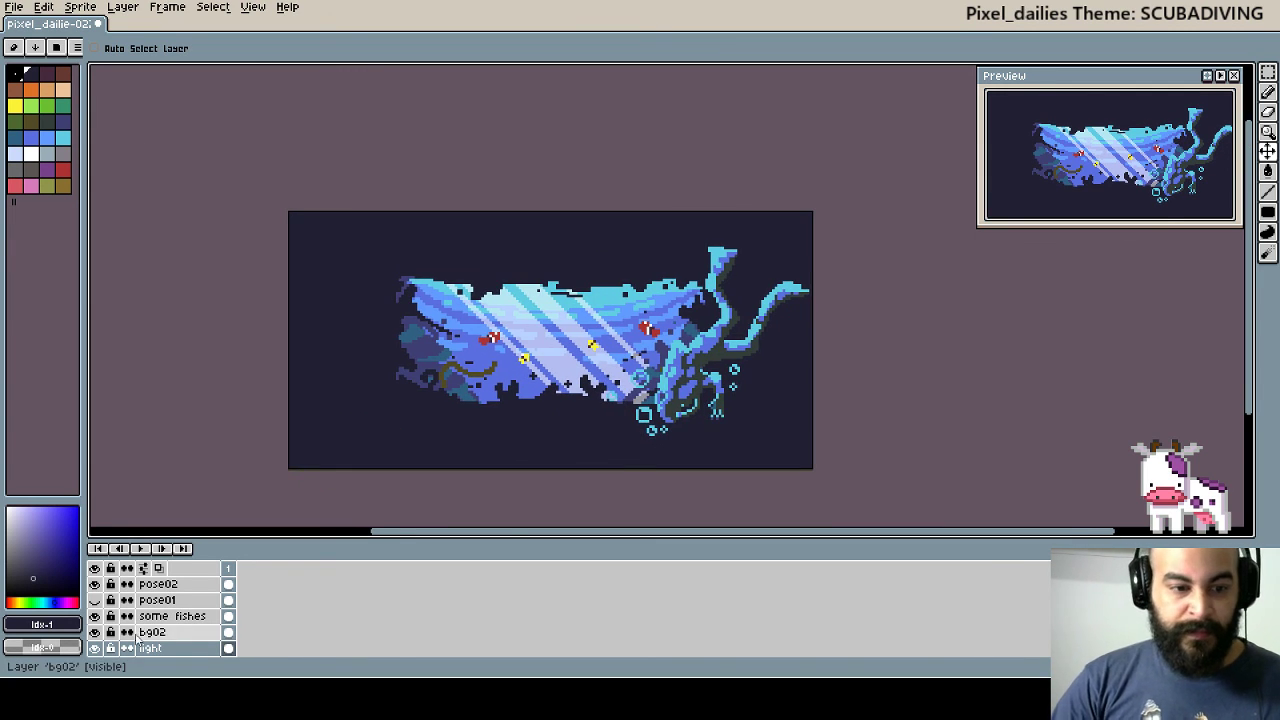
scroll(191, 621, "down", 1)
left_click(186, 632)
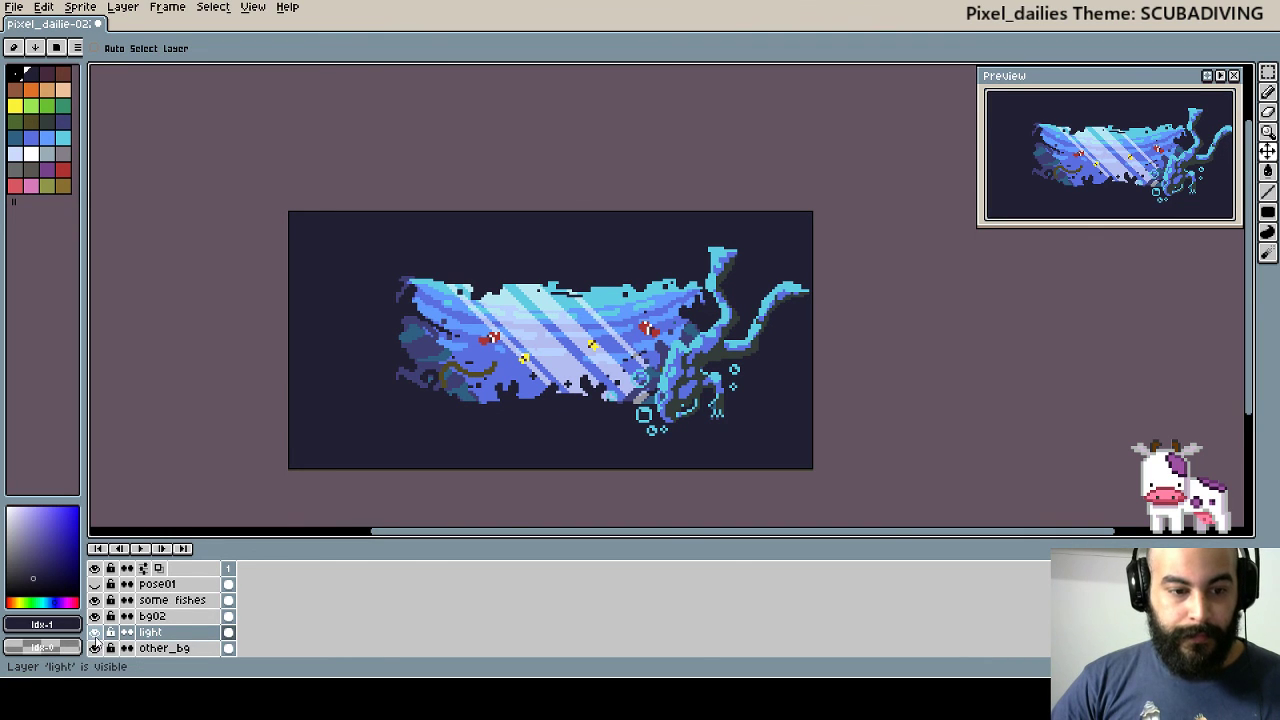
left_click(94, 632)
left_click(94, 648)
scroll(94, 648, "down", 1)
left_click(94, 648)
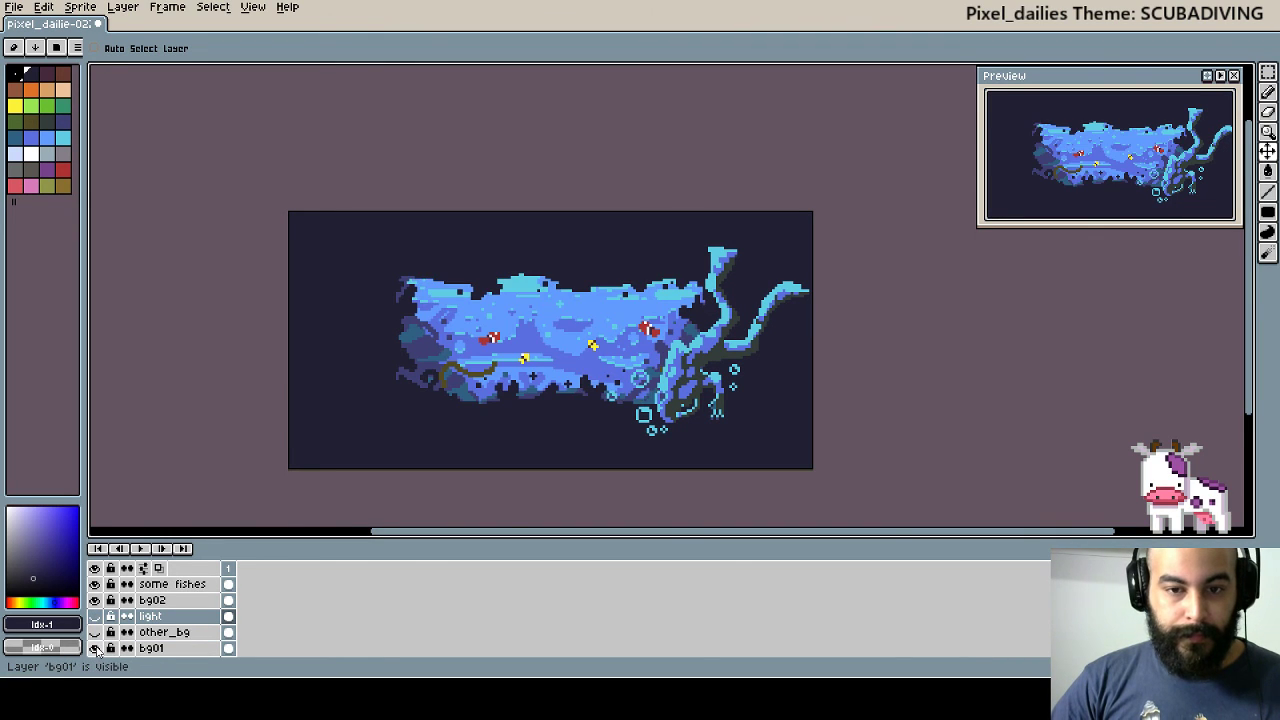
left_click(94, 616)
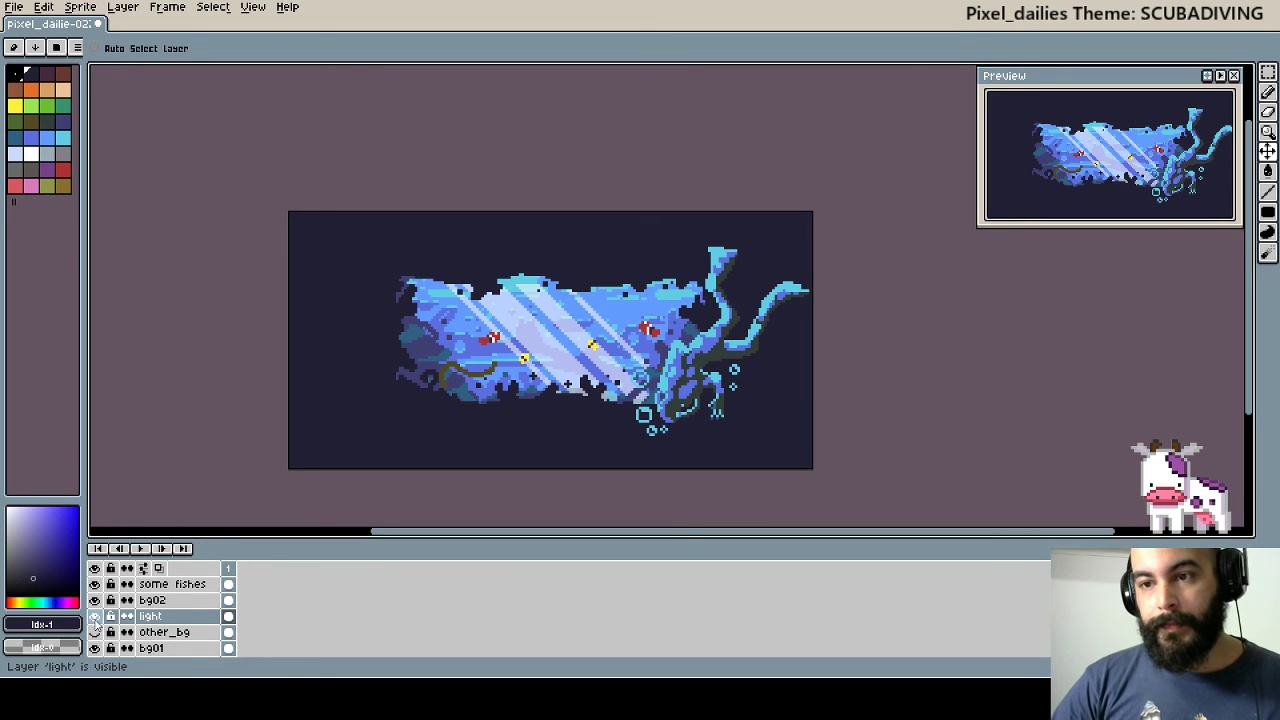
left_click(94, 617)
left_click(94, 633)
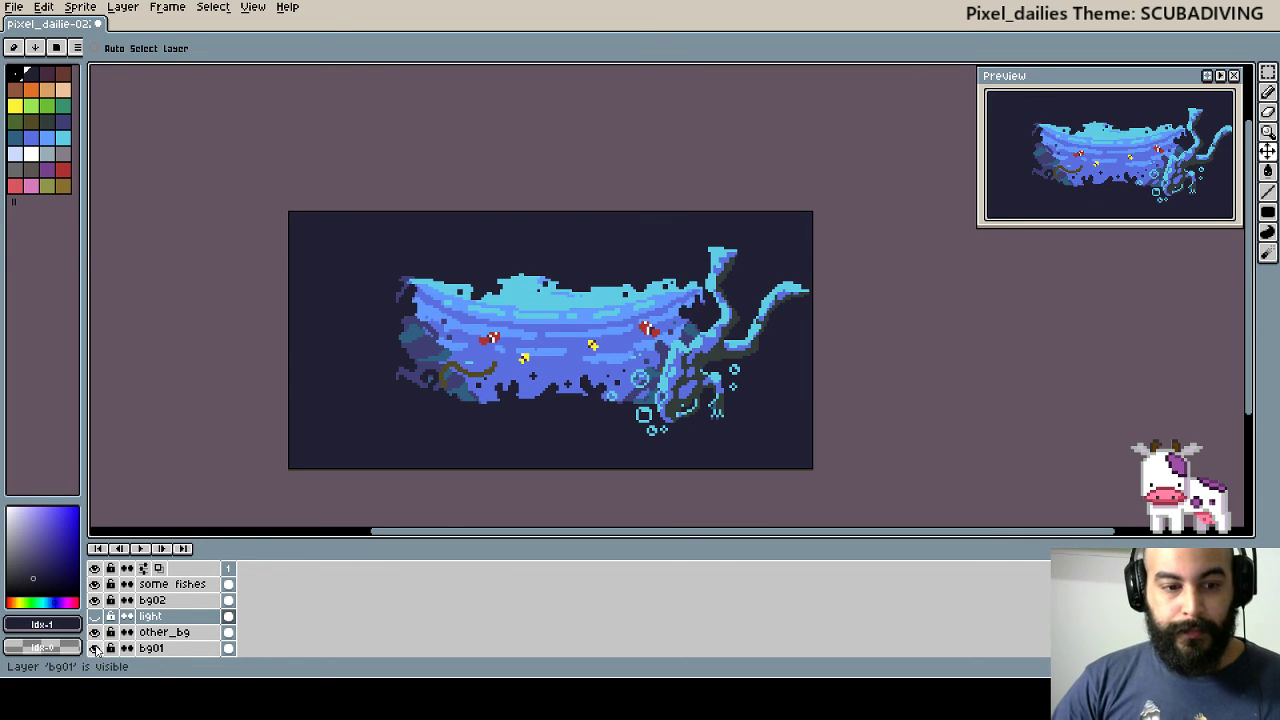
left_click(94, 648)
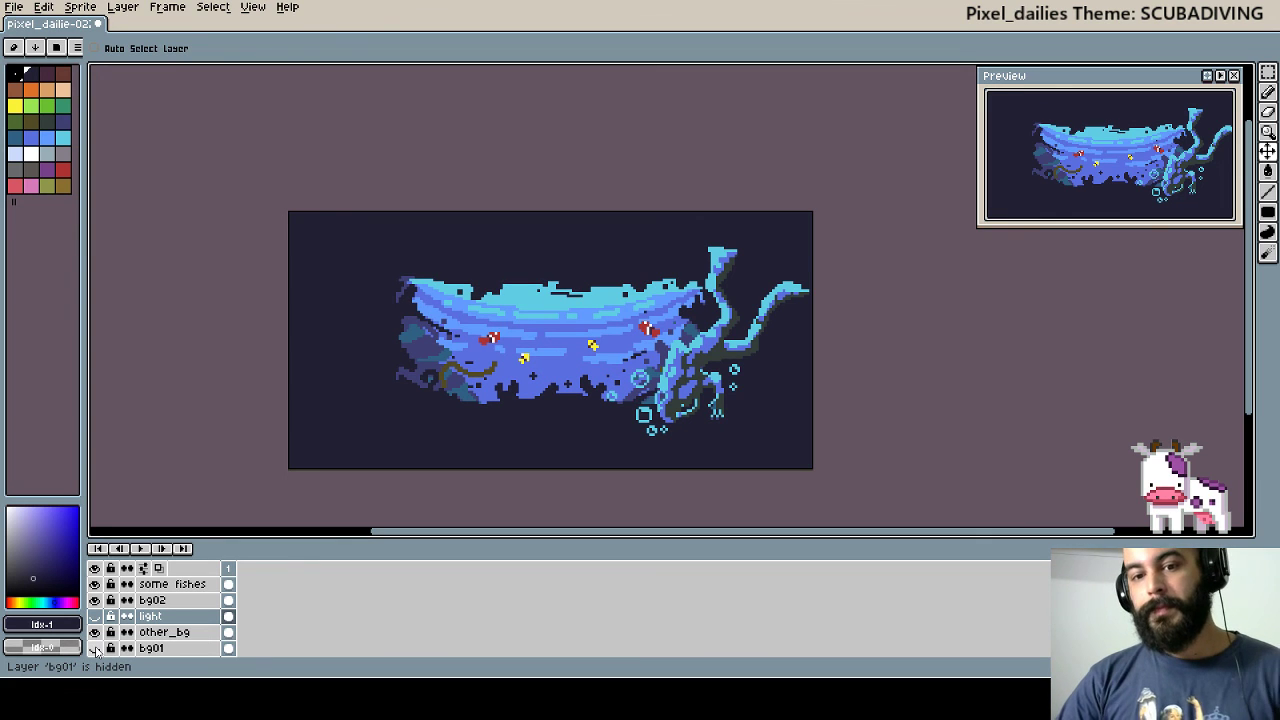
left_click(94, 648)
left_click(94, 648)
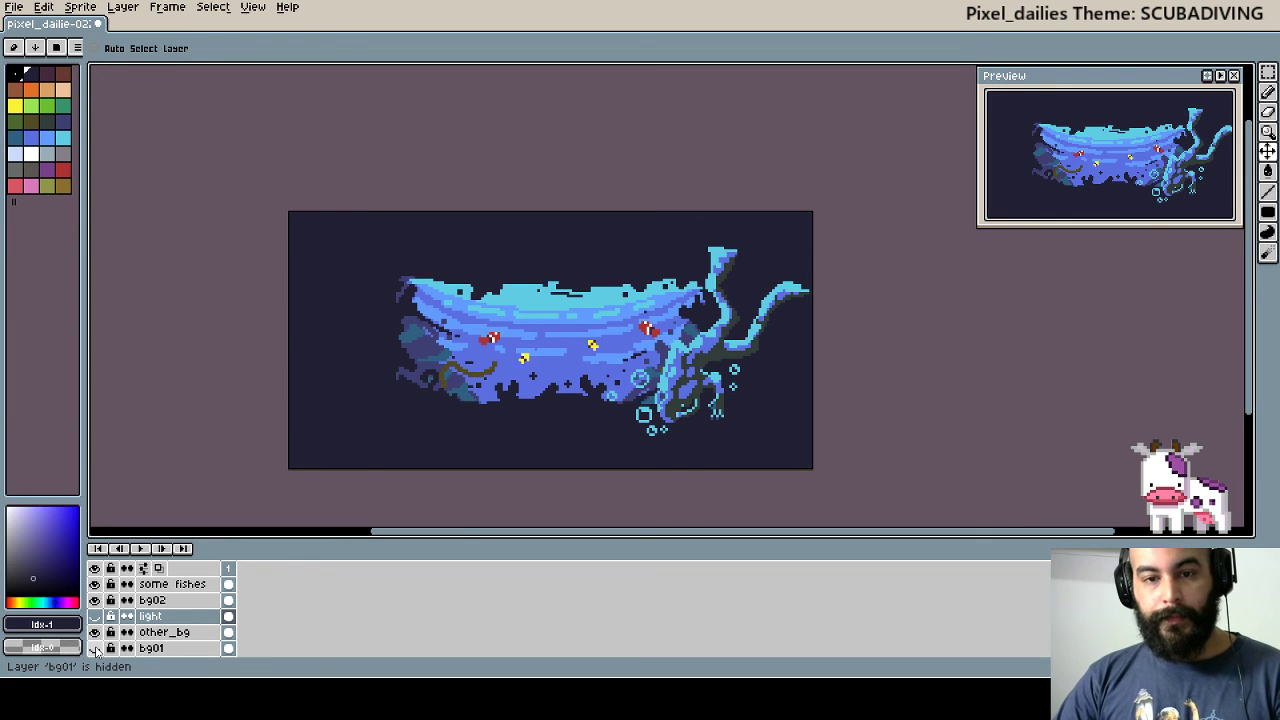
left_click(94, 648)
left_click(94, 632)
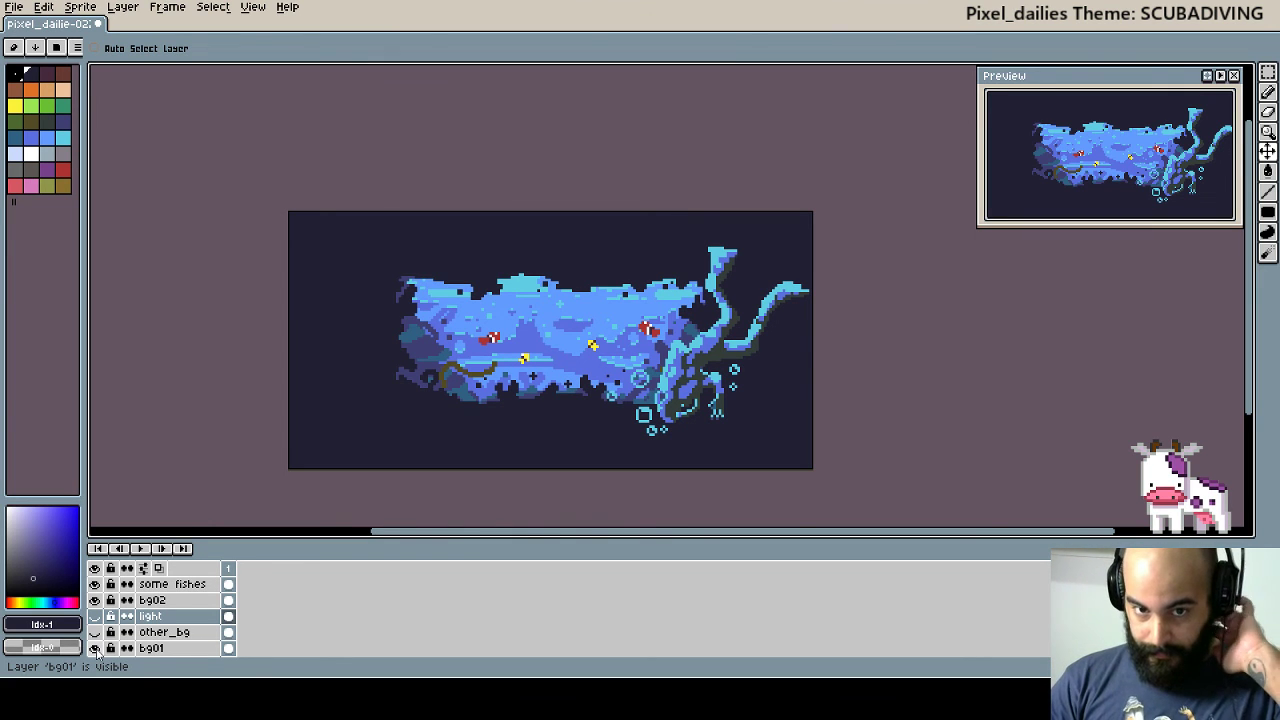
left_click(94, 648)
left_click(94, 632)
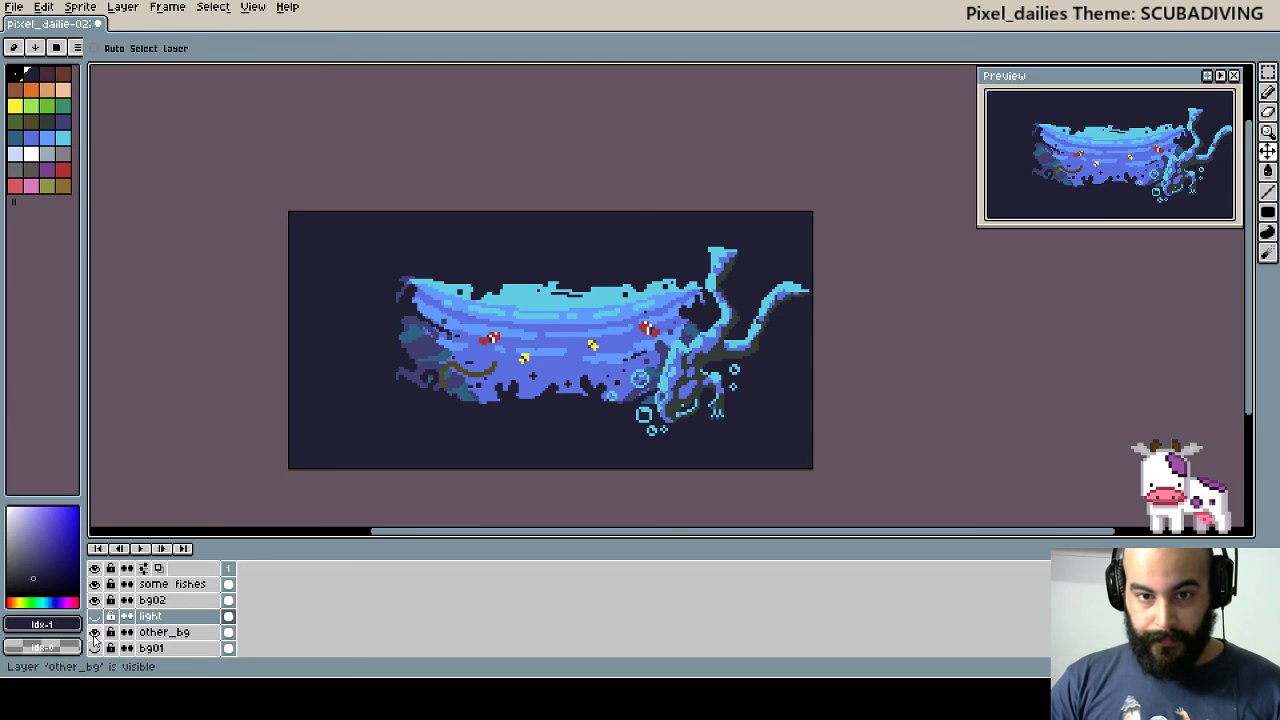
left_click(94, 632)
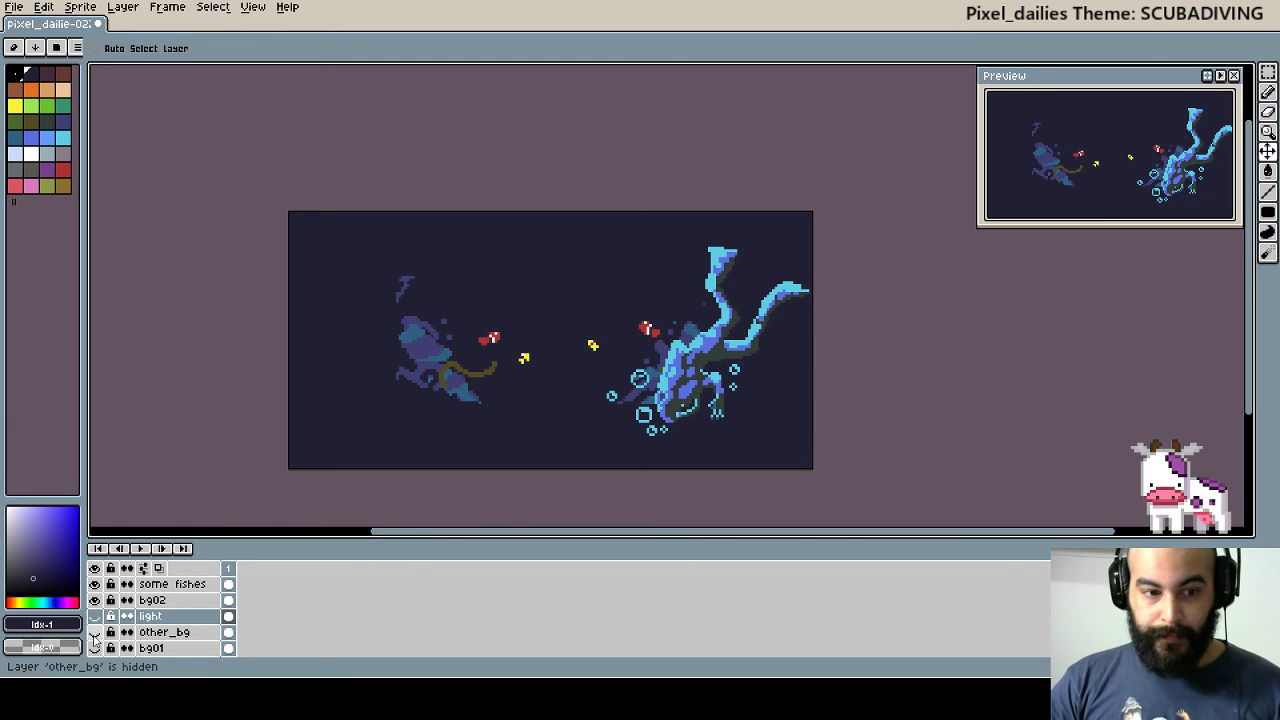
left_click(94, 648)
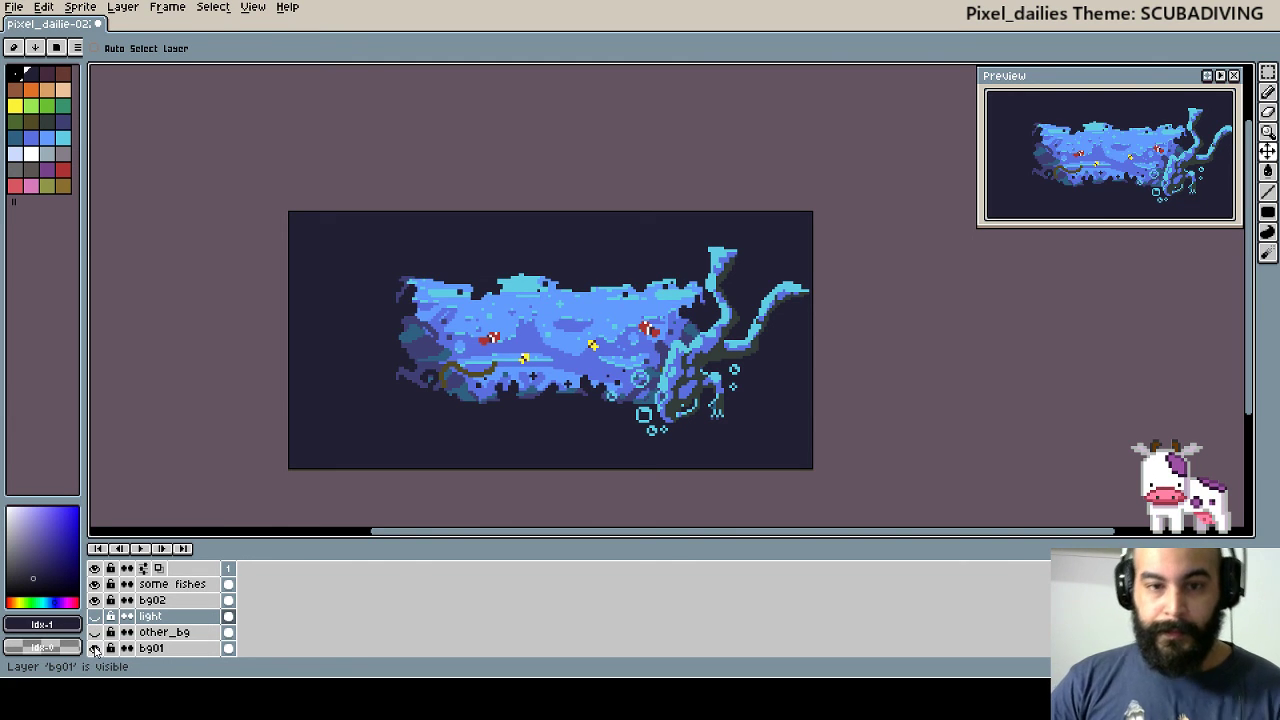
left_click(94, 632)
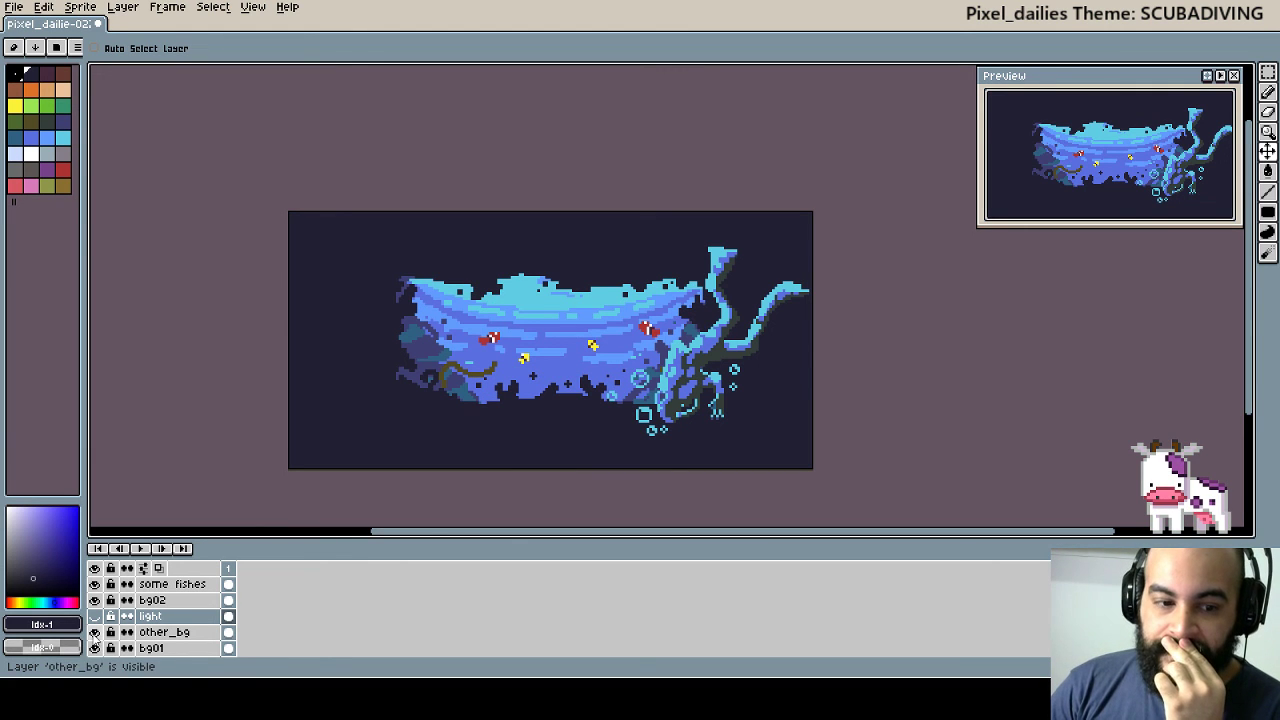
left_click(94, 616)
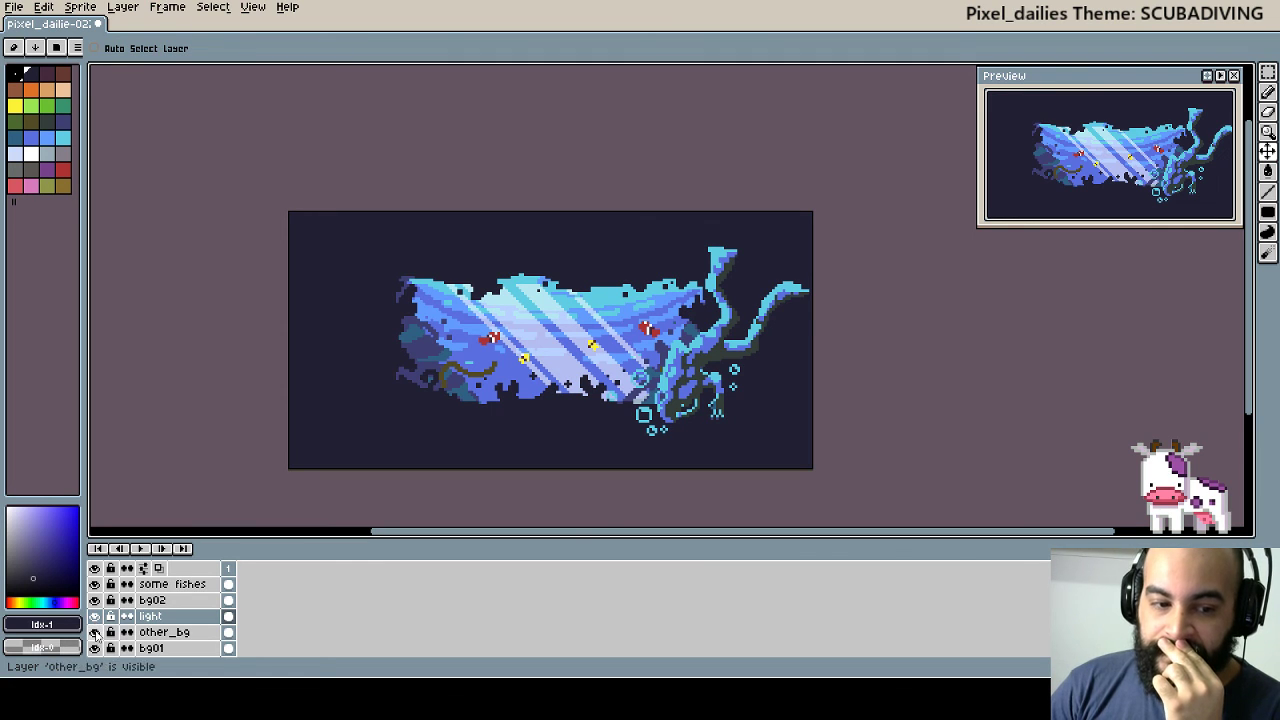
left_click(94, 648)
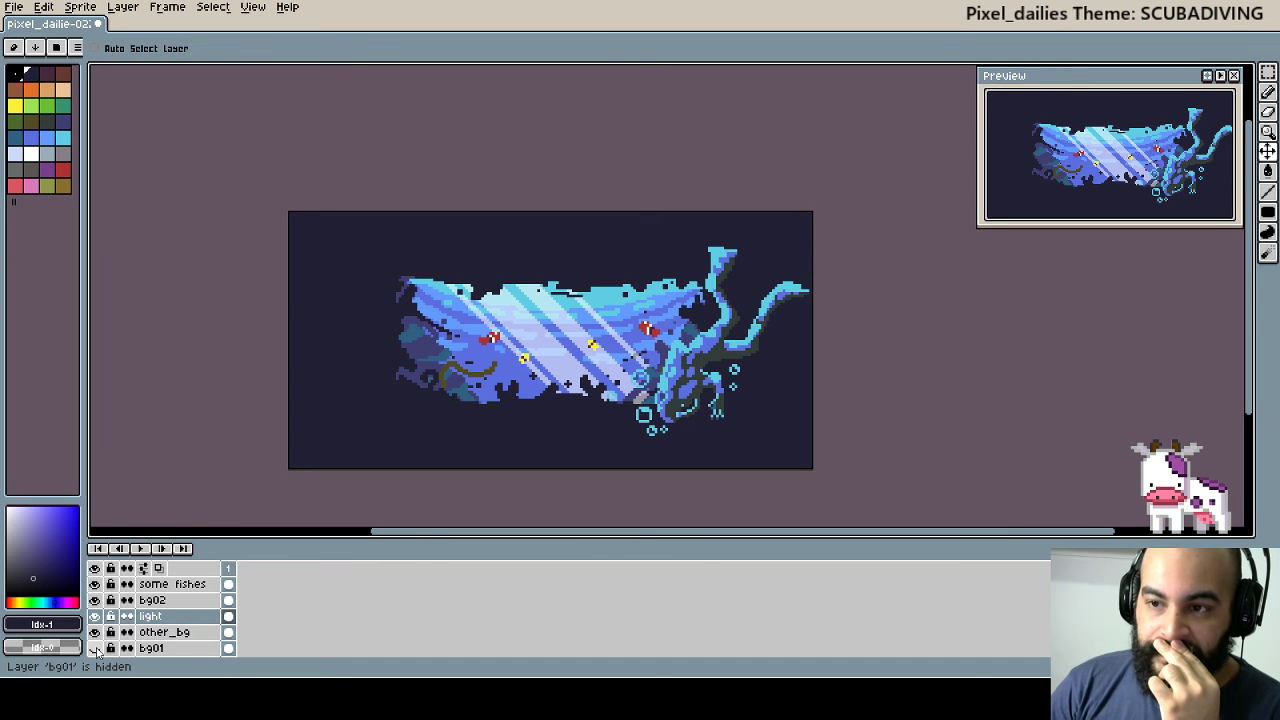
scroll(95, 620, "up", 2)
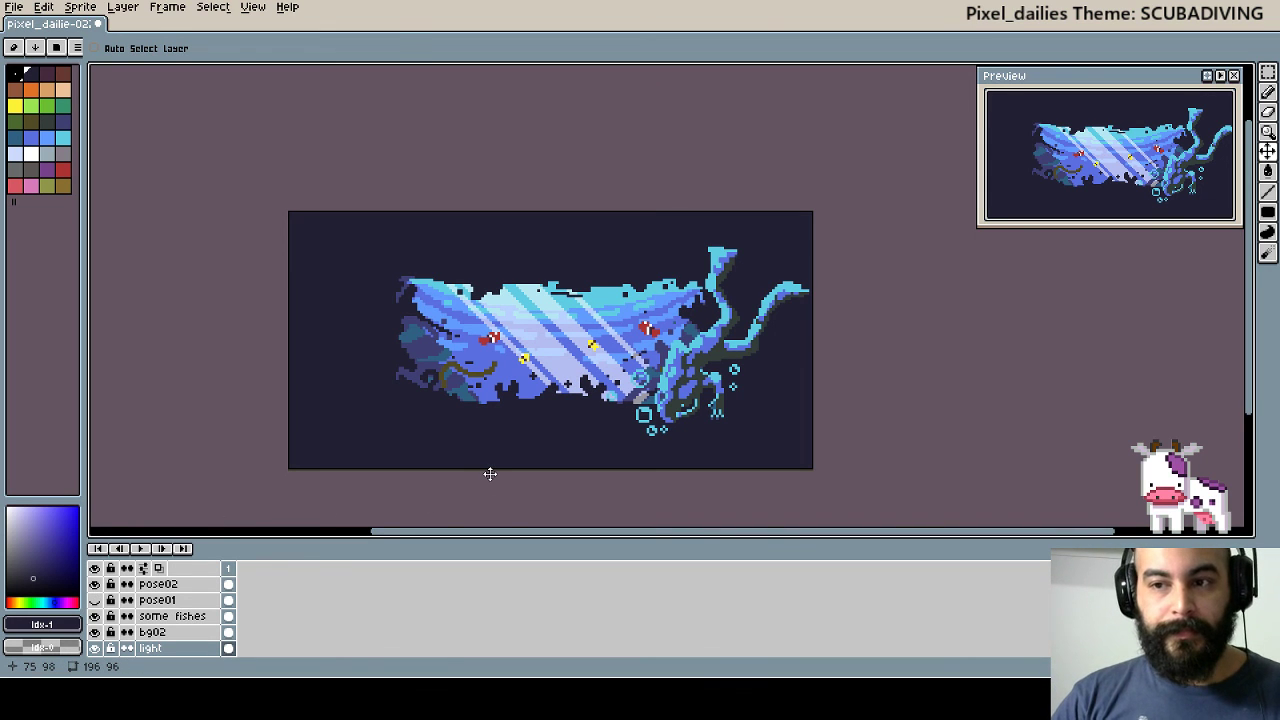
- Zoom and pan the view, then save the artwork as pixel_dailie-022_scubadiving.ase
key("i")
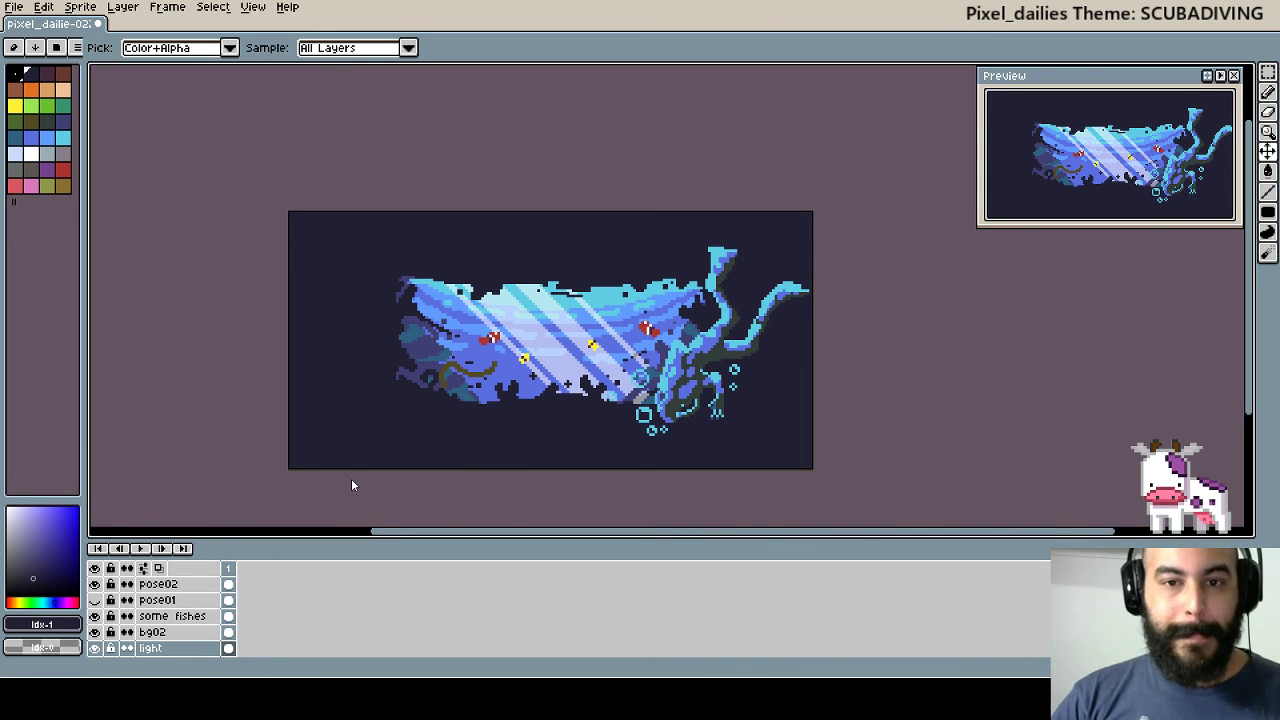
key("v")
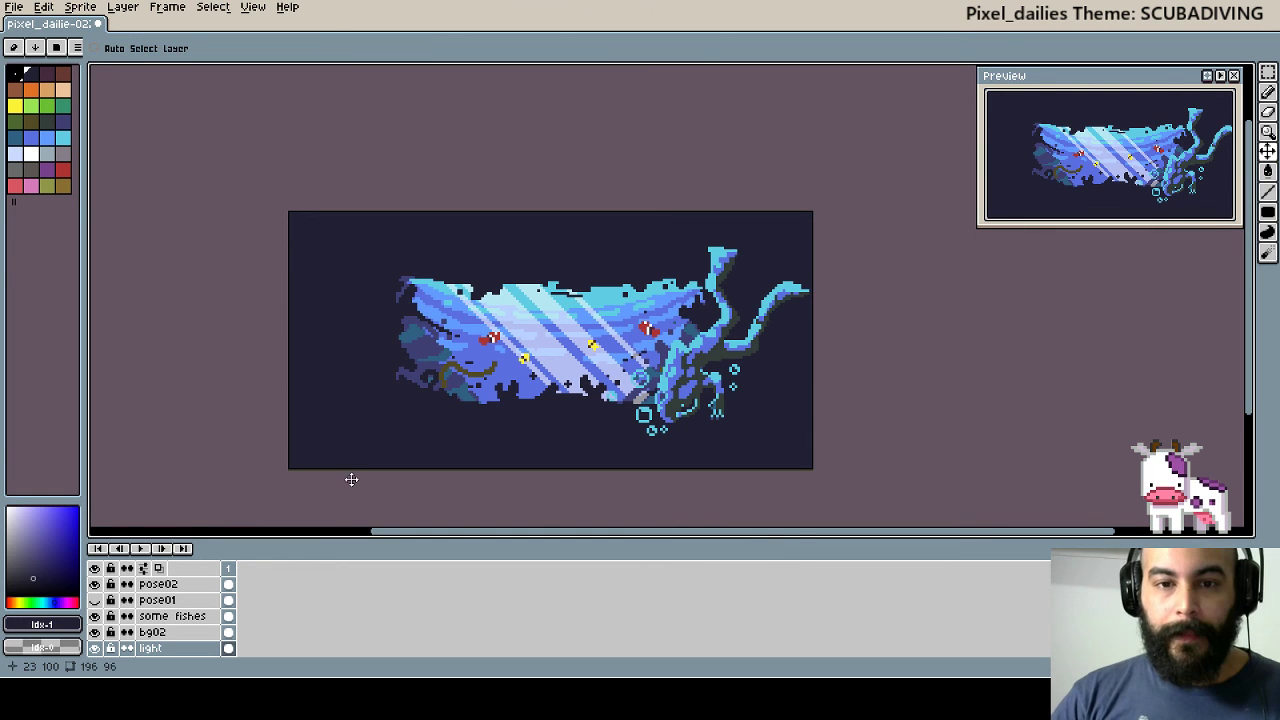
scroll(443, 423, "up", 1)
left_click_drag(539, 399, 482, 409)
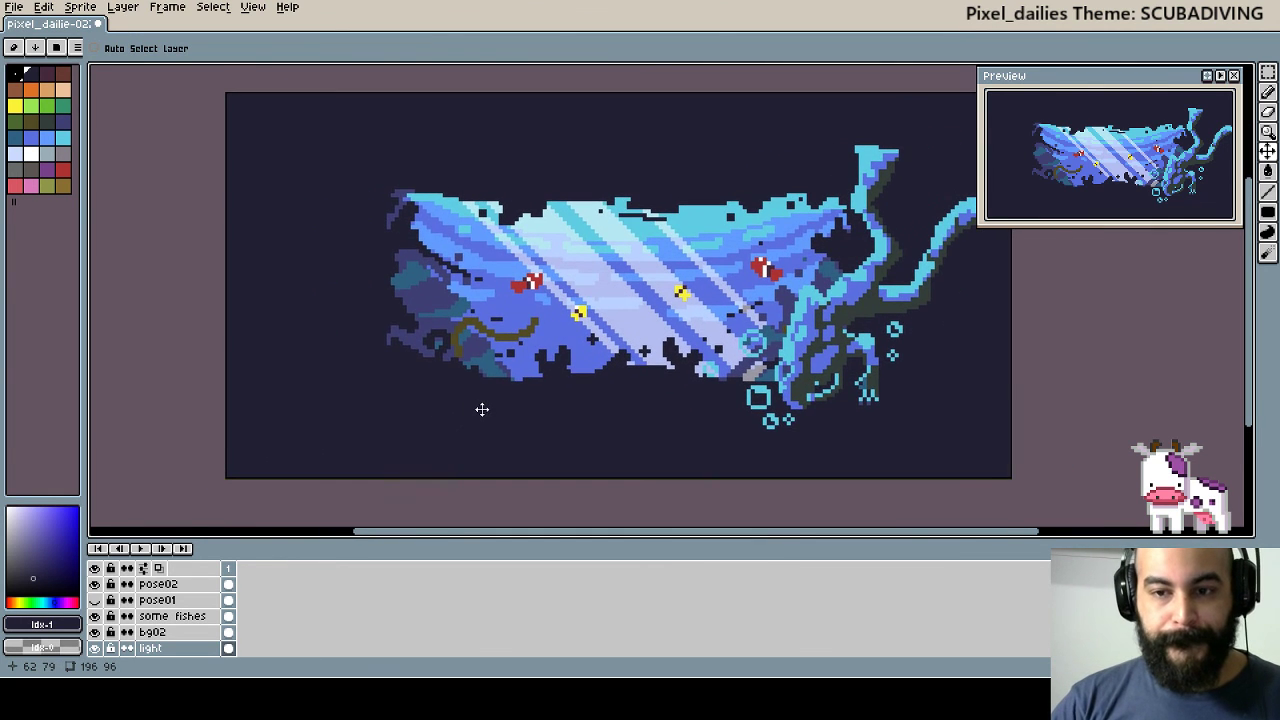
key("ctrl+s")
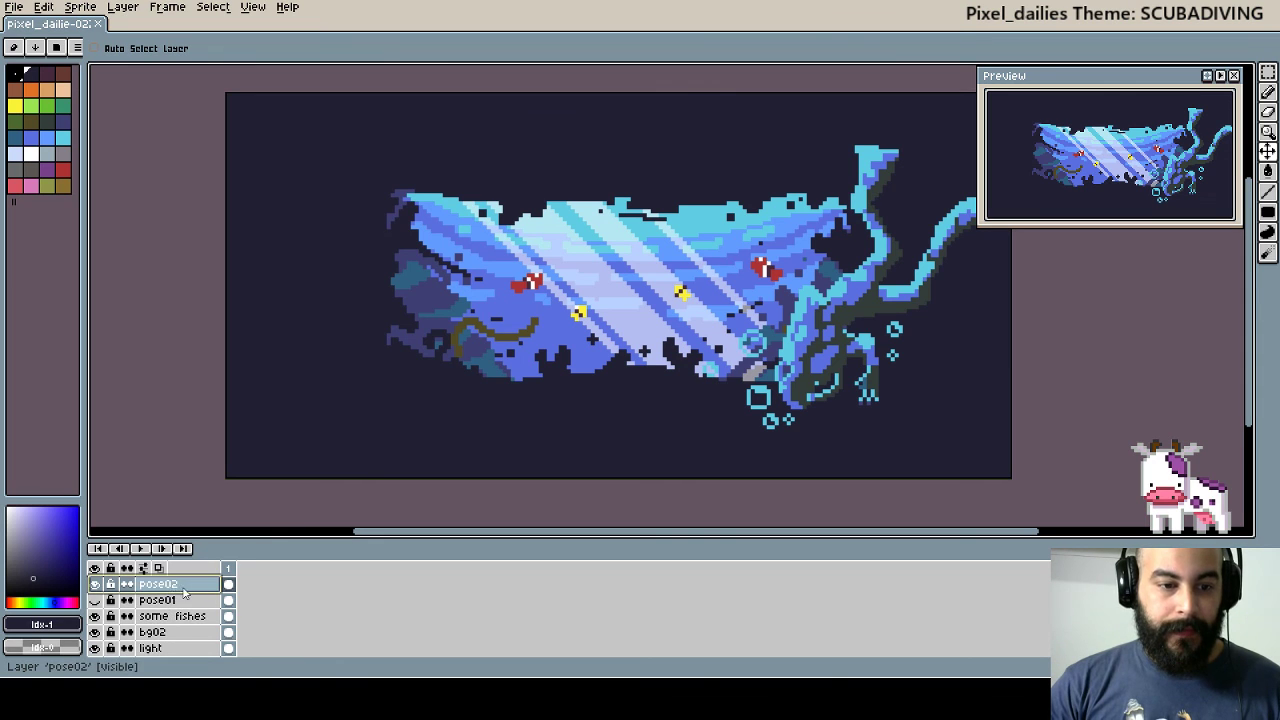
- Create a new layer named bye and bring up the Insert Text dialog
key("shift+n")
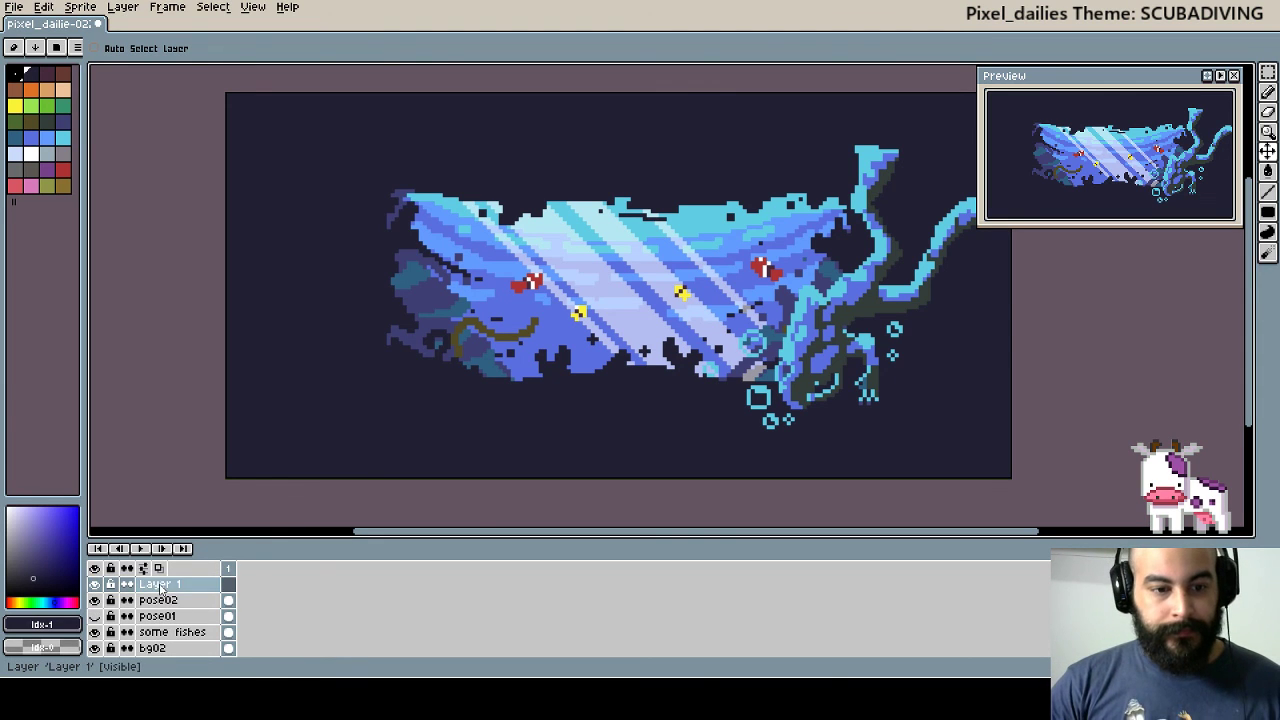
double_click(160, 585)
type("bye")
key("Return")
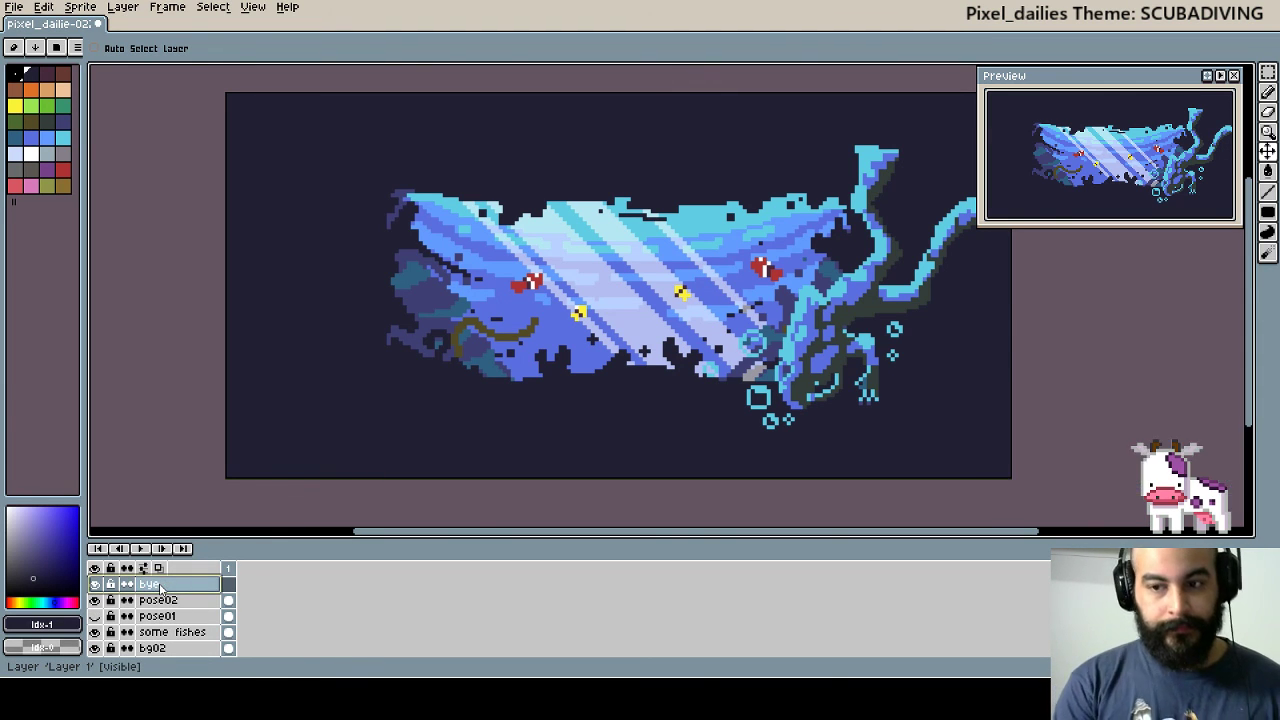
key("ctrl+t")
type("thanks fo watching")
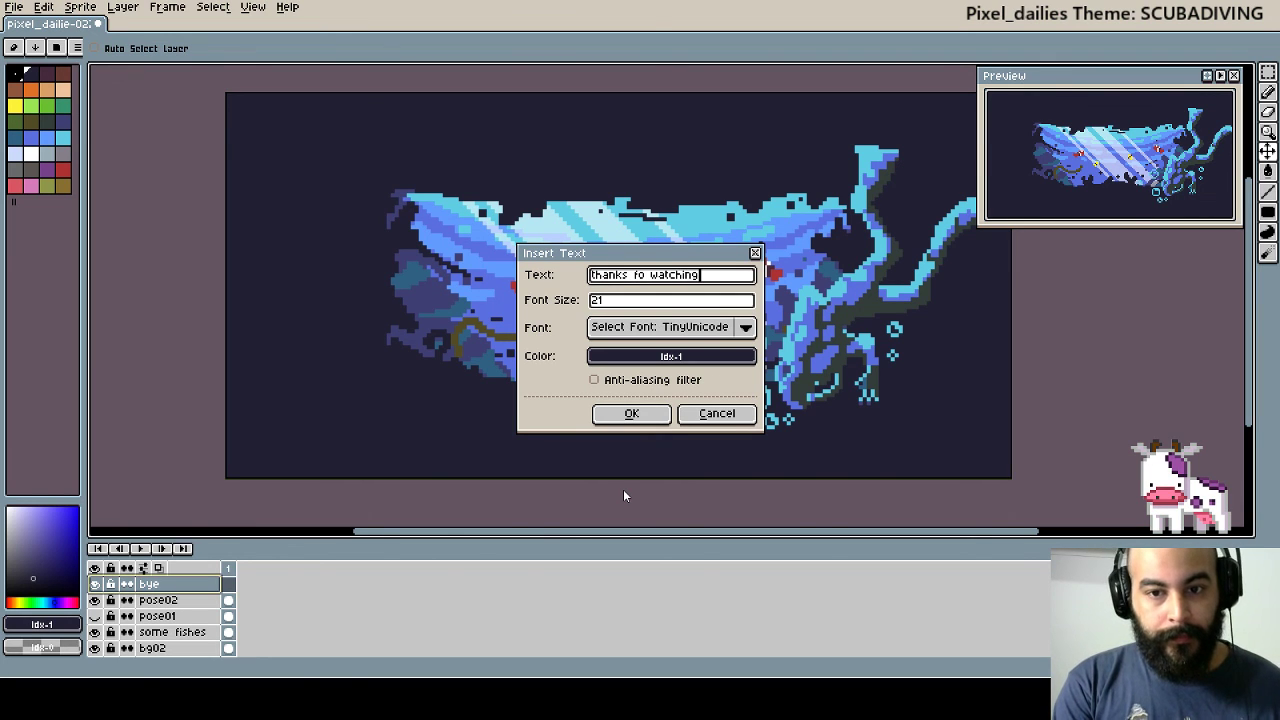
- Append '!!' to the text, make it white in ATARISTOCRAT font, and place it on the canvas
type("!!")
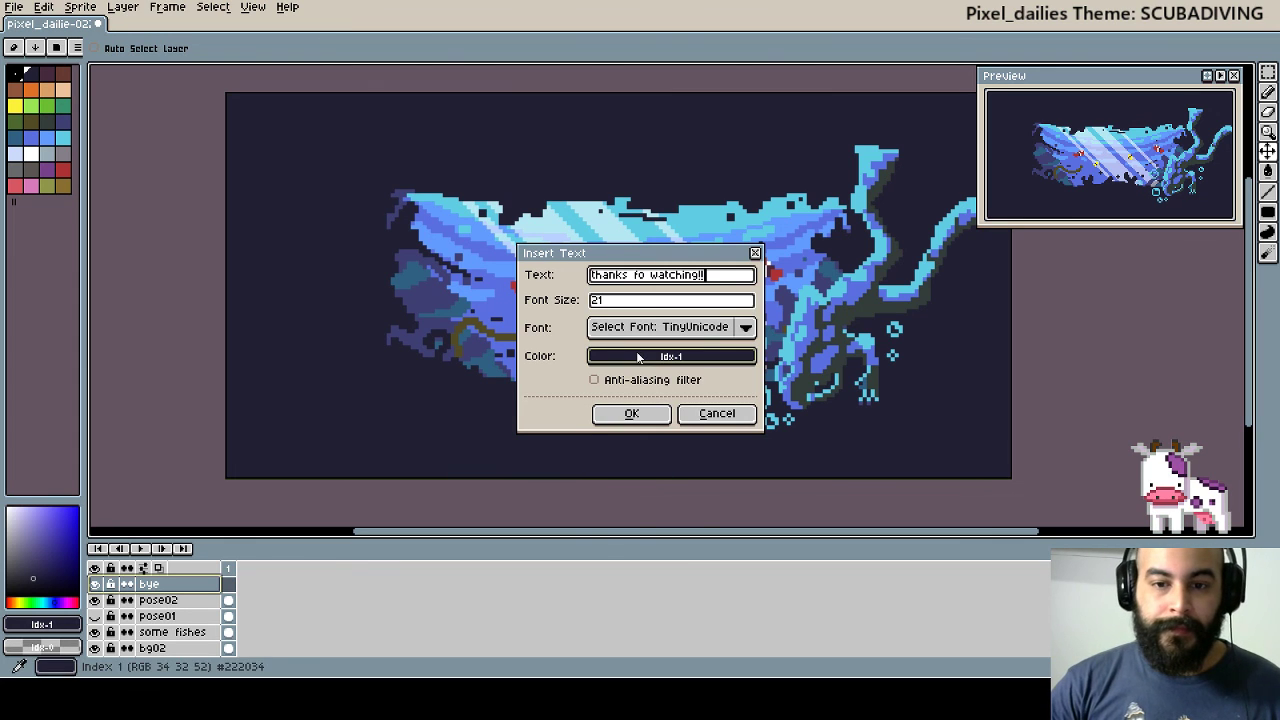
left_click(671, 356)
left_click(824, 408)
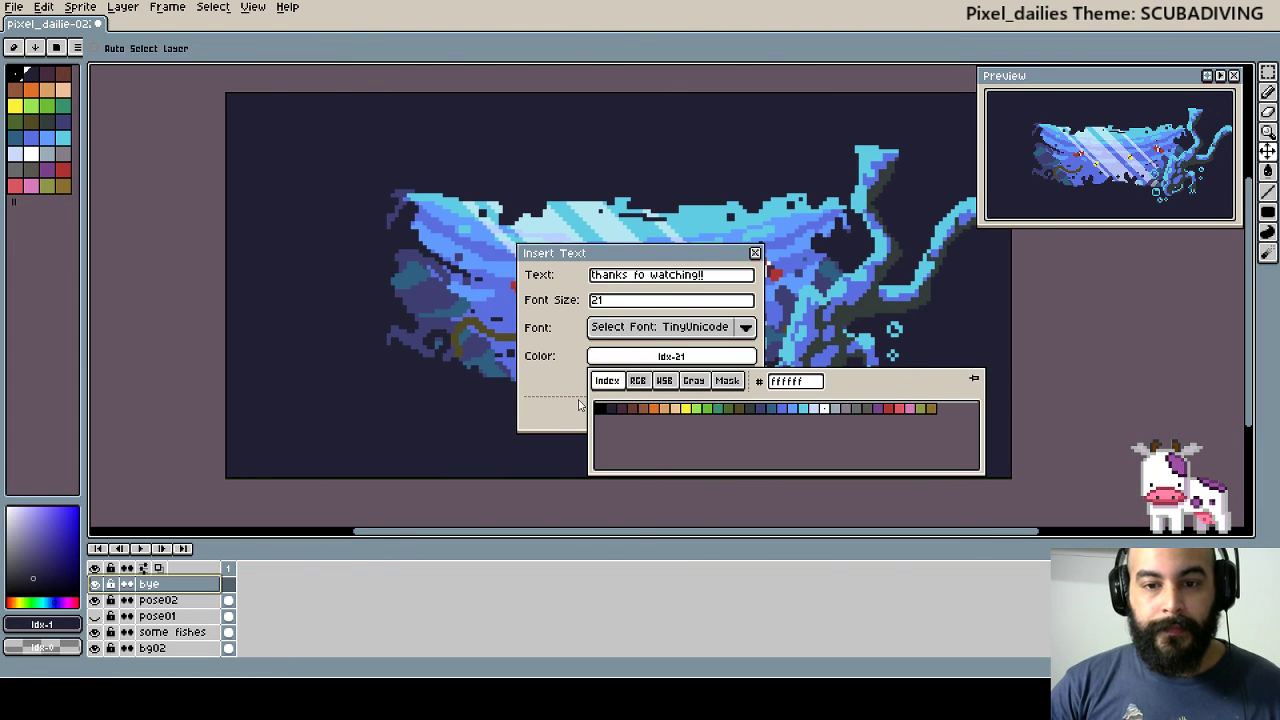
left_click(745, 327)
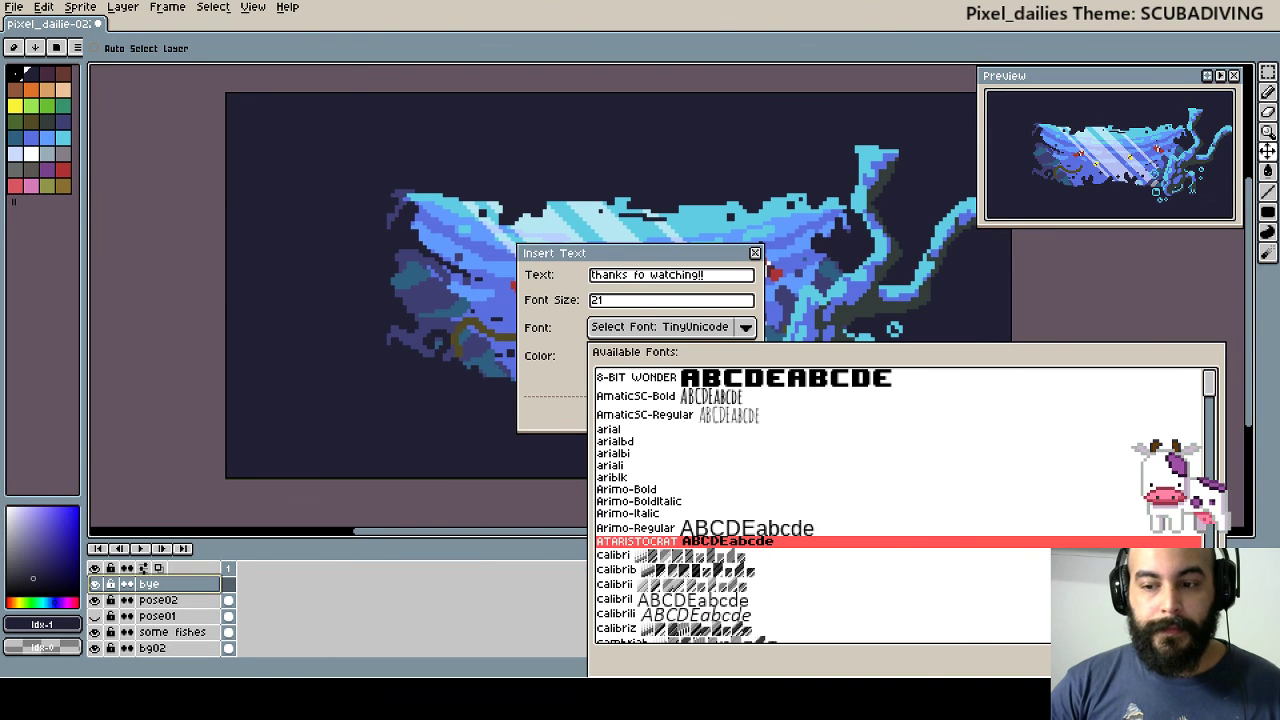
left_click(640, 541)
left_click(631, 414)
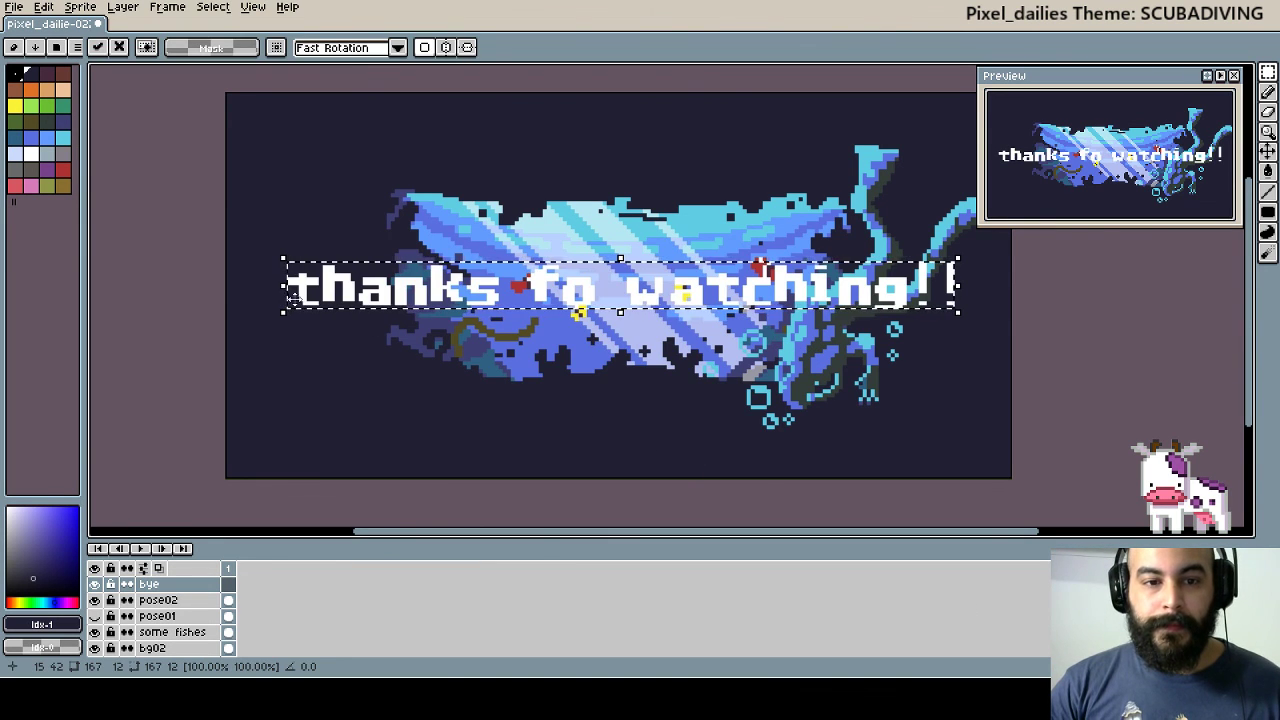
- Try rotating the floating text at several angles, then undo the rotation and the text insertion
left_click_drag(290, 286, 600, 207)
key("Escape")
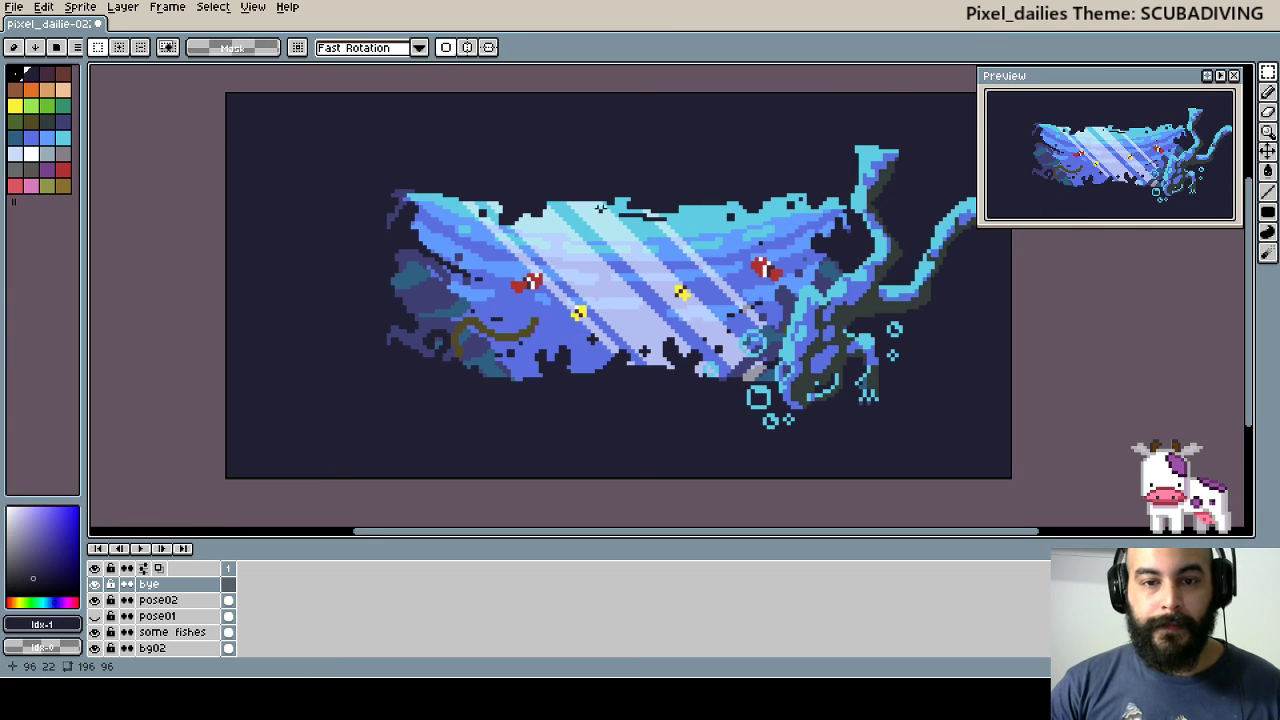
key("ctrl+z")
left_click_drag(612, 92, 600, 87)
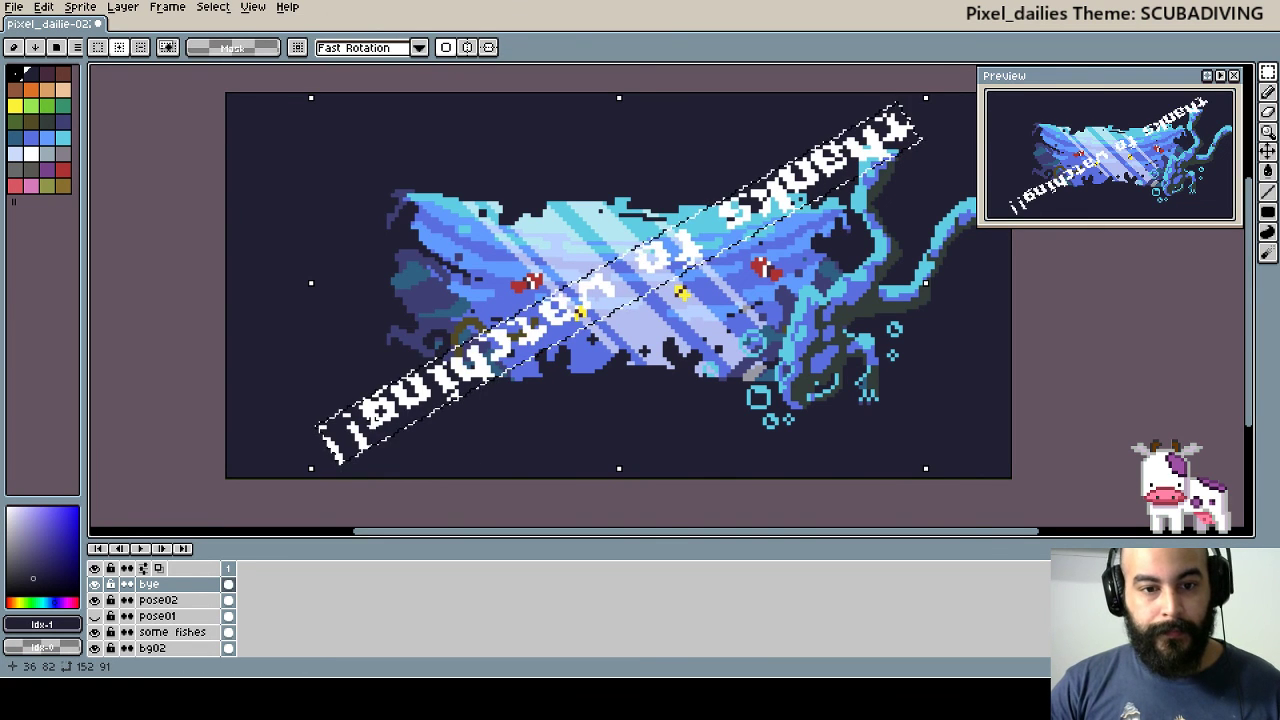
key("Escape")
key("ctrl+z")
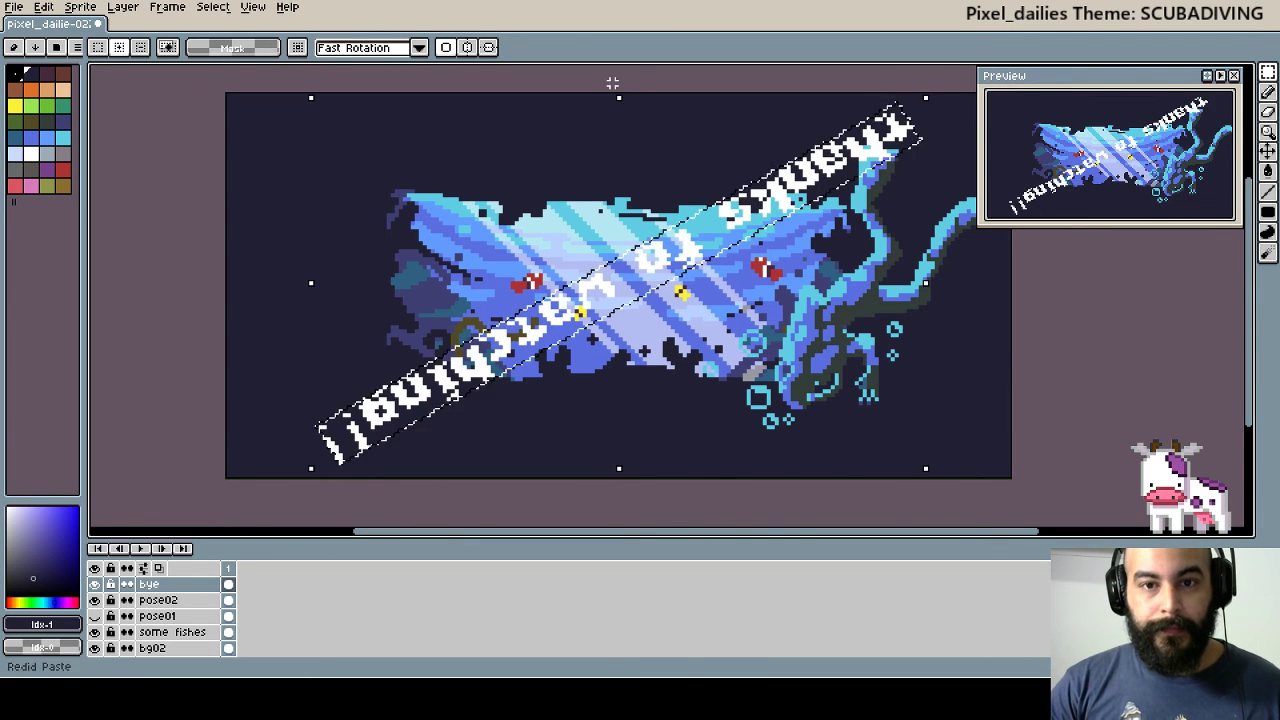
left_click_drag(617, 83, 539, 445)
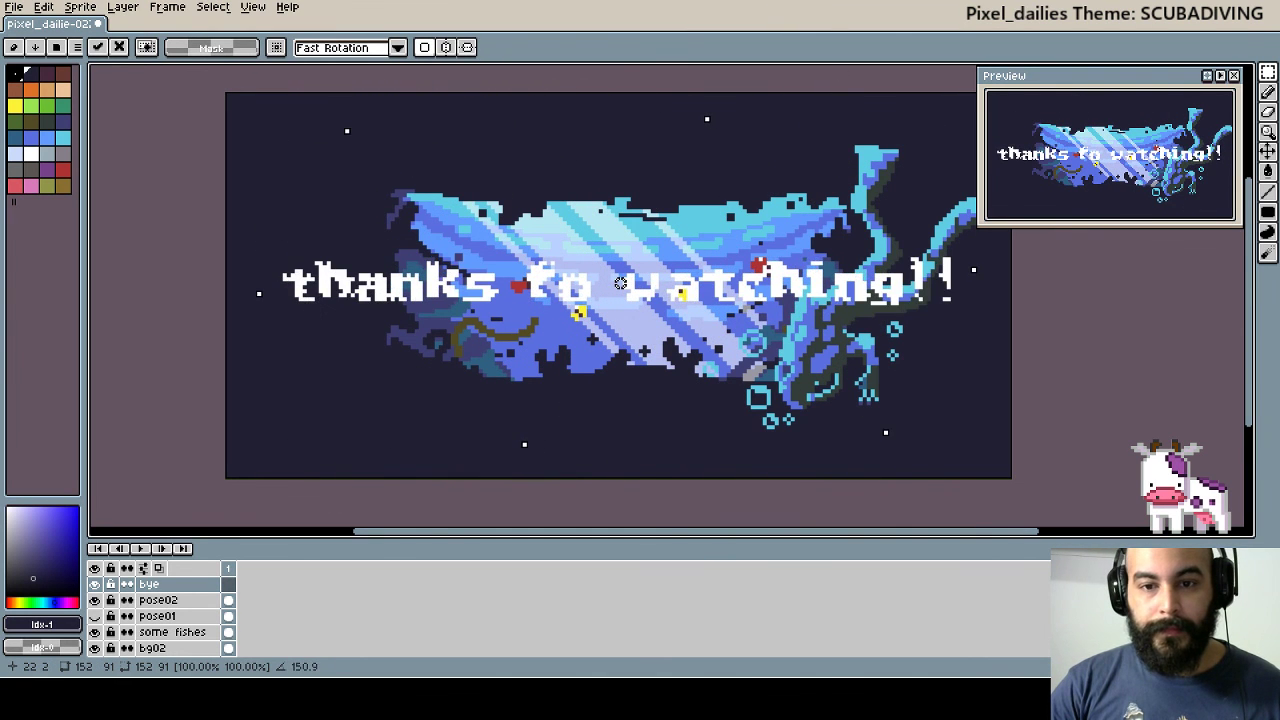
key("ctrl+z")
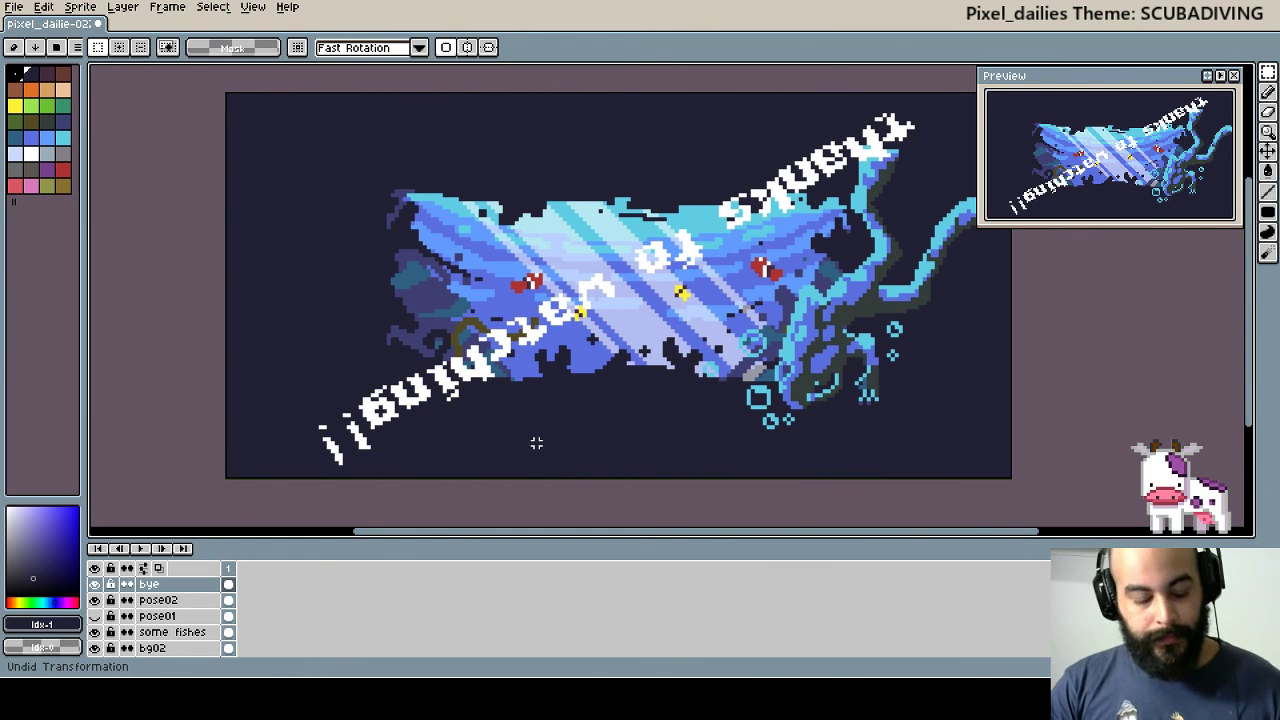
key("ctrl+z")
key("ctrl+z")
key("ctrl+t")
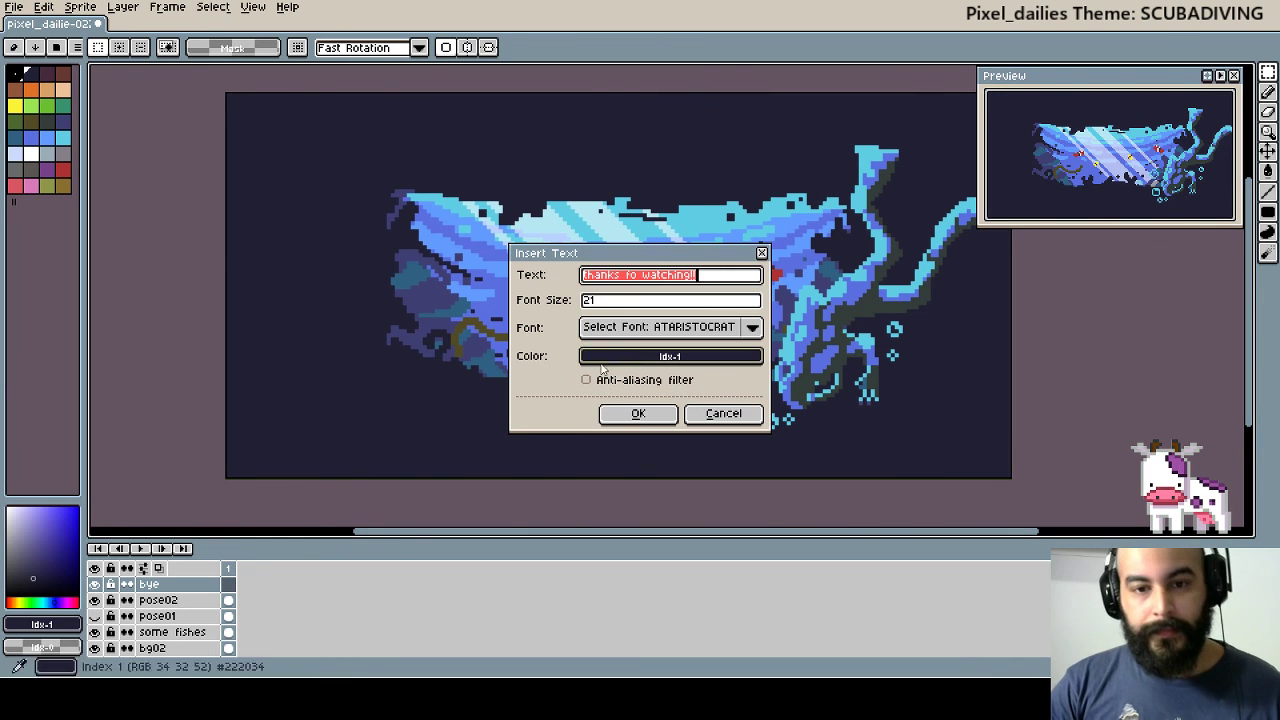
left_click(670, 356)
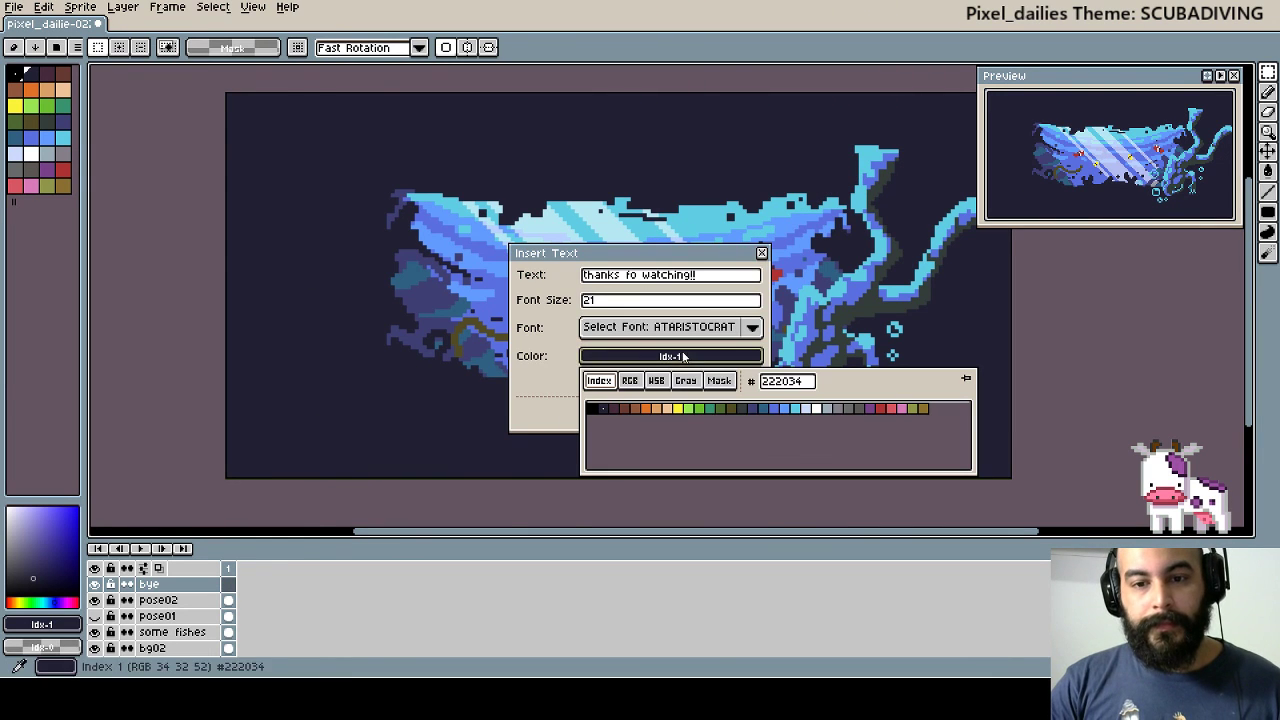
left_click(812, 409)
left_click(638, 413)
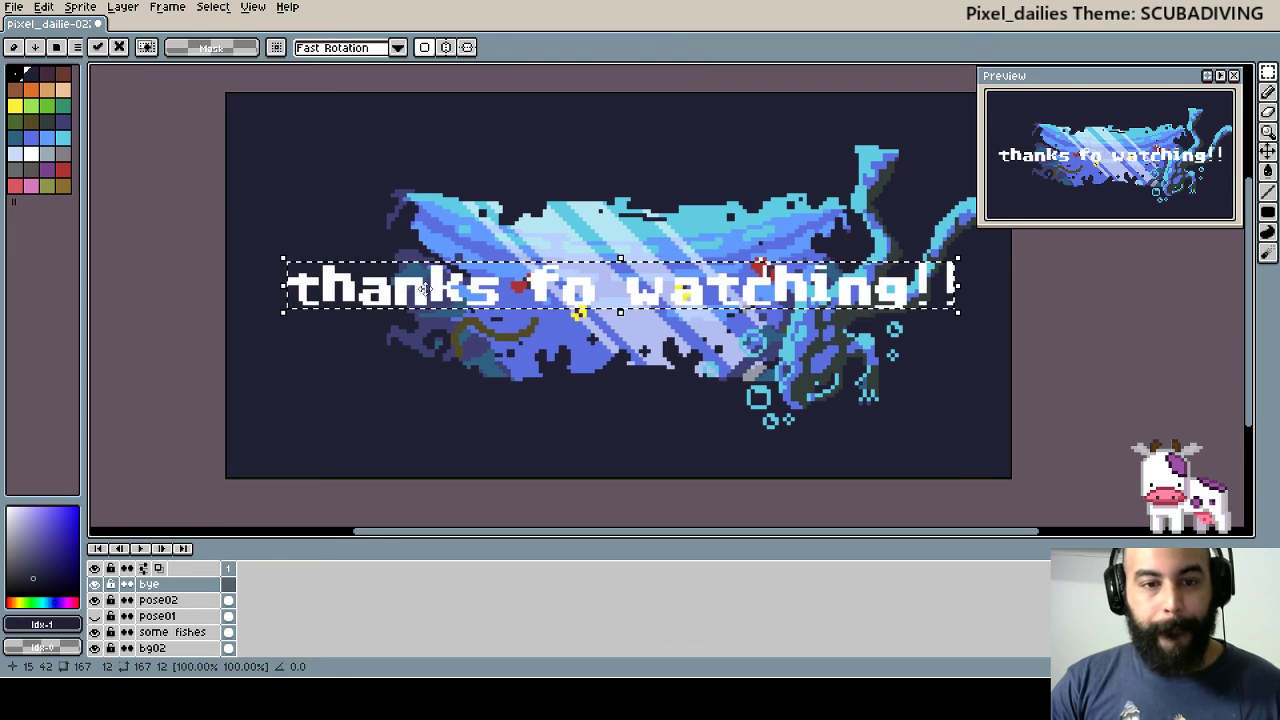
mouse_move(330, 300)
left_mouse_down()
mouse_move(1136, 201)
mouse_move(290, 160)
mouse_move(316, 152)
left_mouse_up()
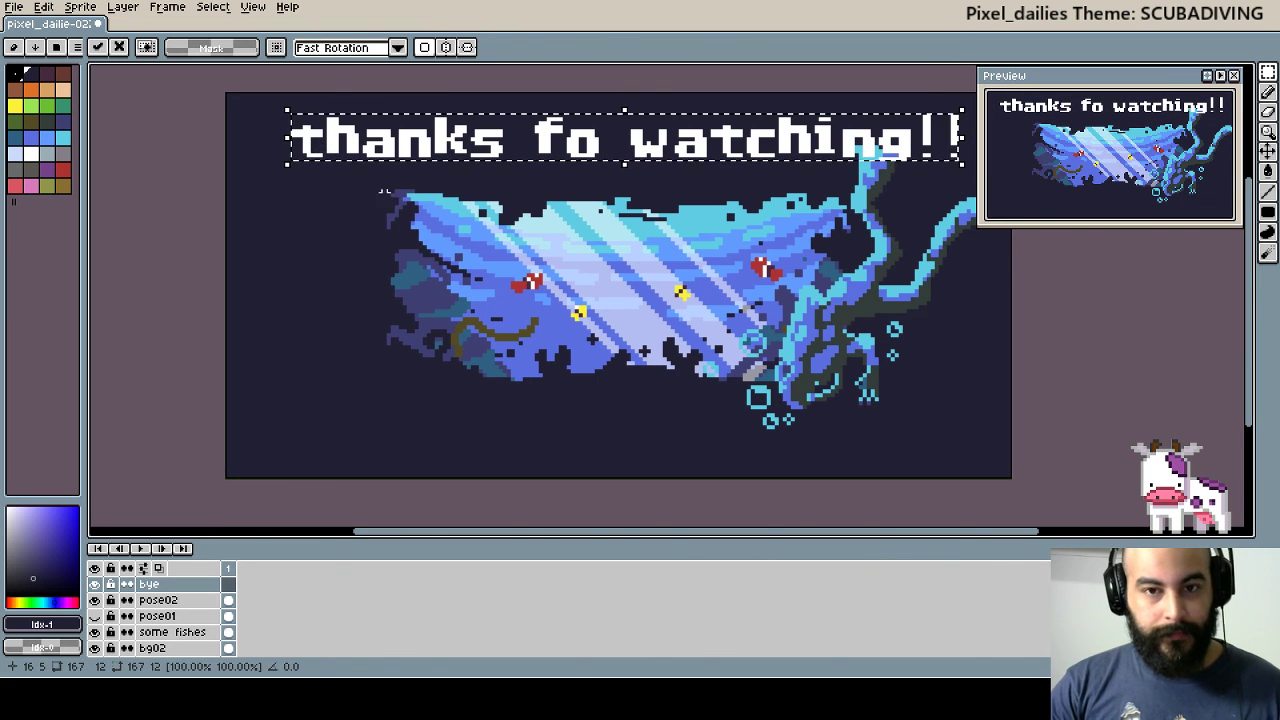
left_click(94, 584)
left_click(94, 584)
key("Return")
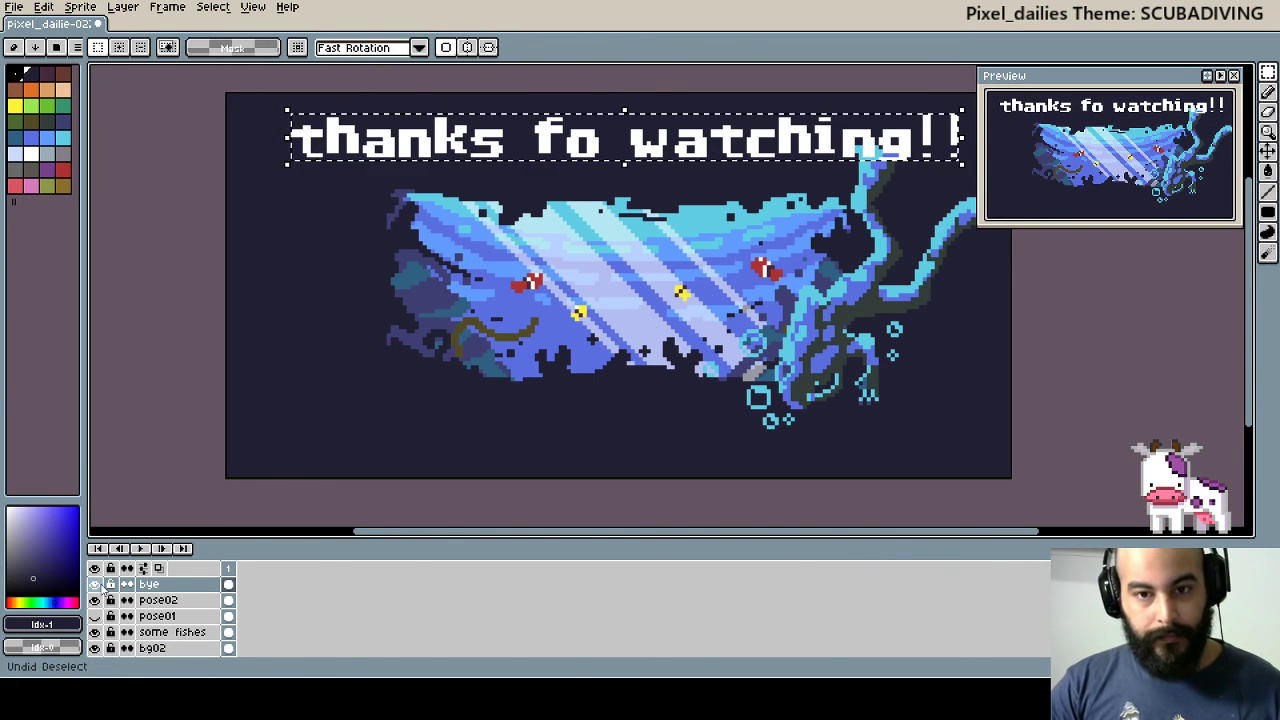
key("ctrl+z")
key("ctrl+shift+t")
- Correct the text to 'thanks for watching!!' in white and move it to the canvas top
left_click(639, 277)
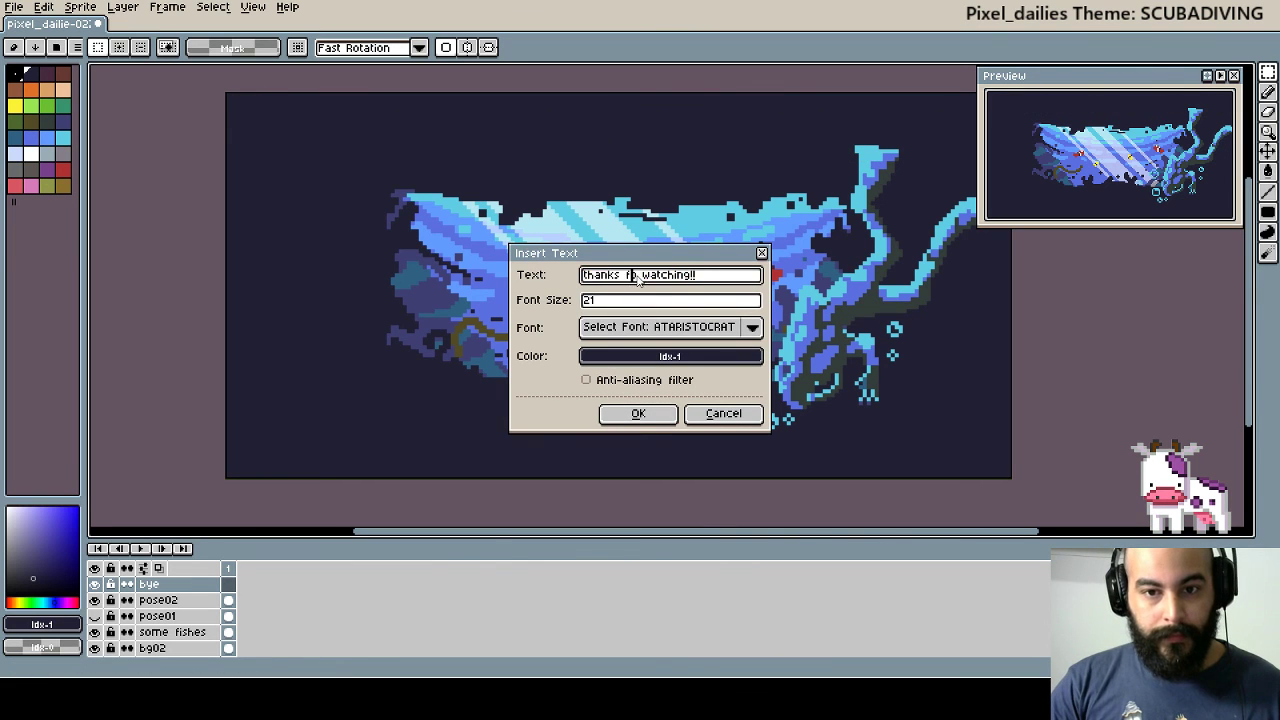
type("r")
left_click(650, 356)
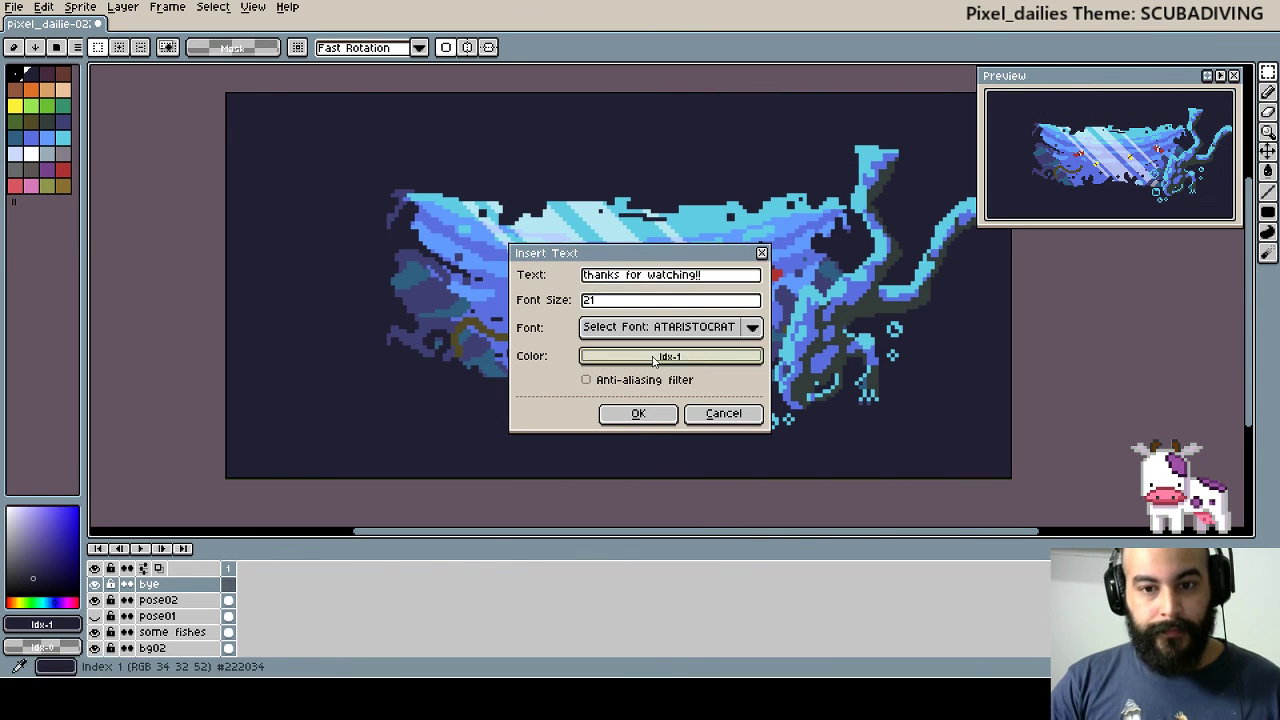
left_click(815, 410)
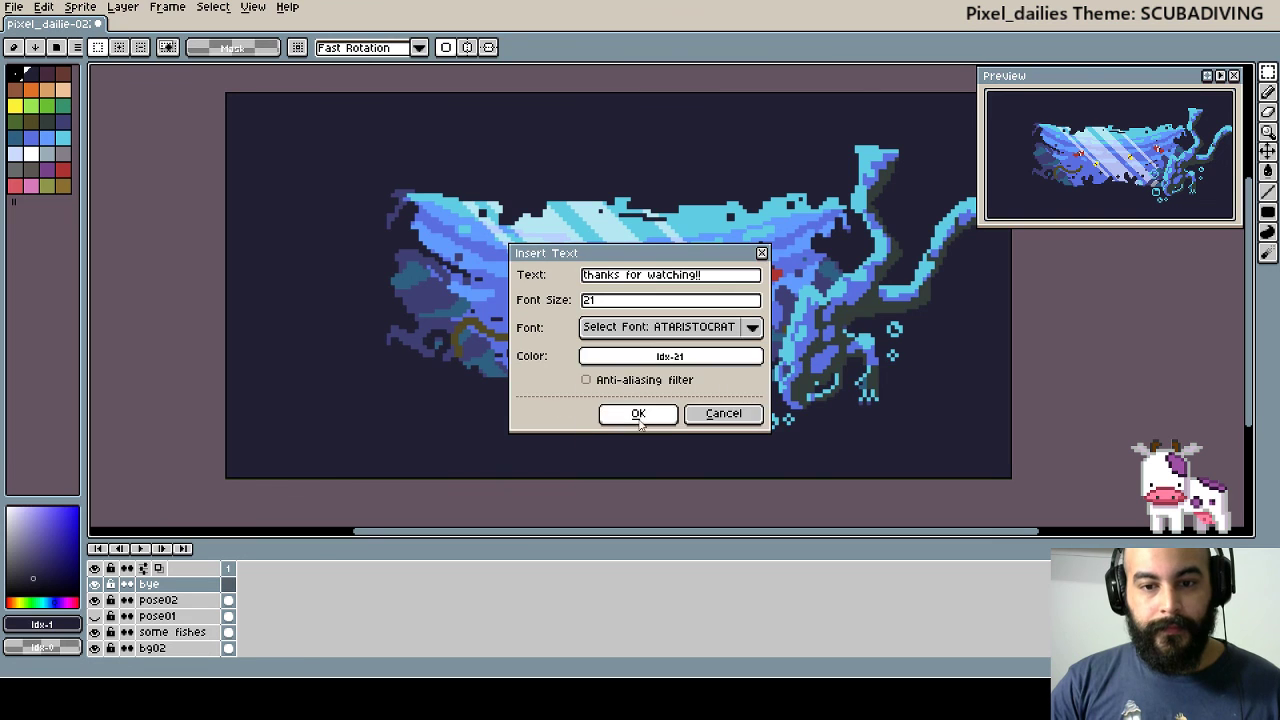
left_click(634, 414)
mouse_move(294, 290)
left_mouse_down()
mouse_move(311, 163)
mouse_move(281, 150)
left_mouse_up()
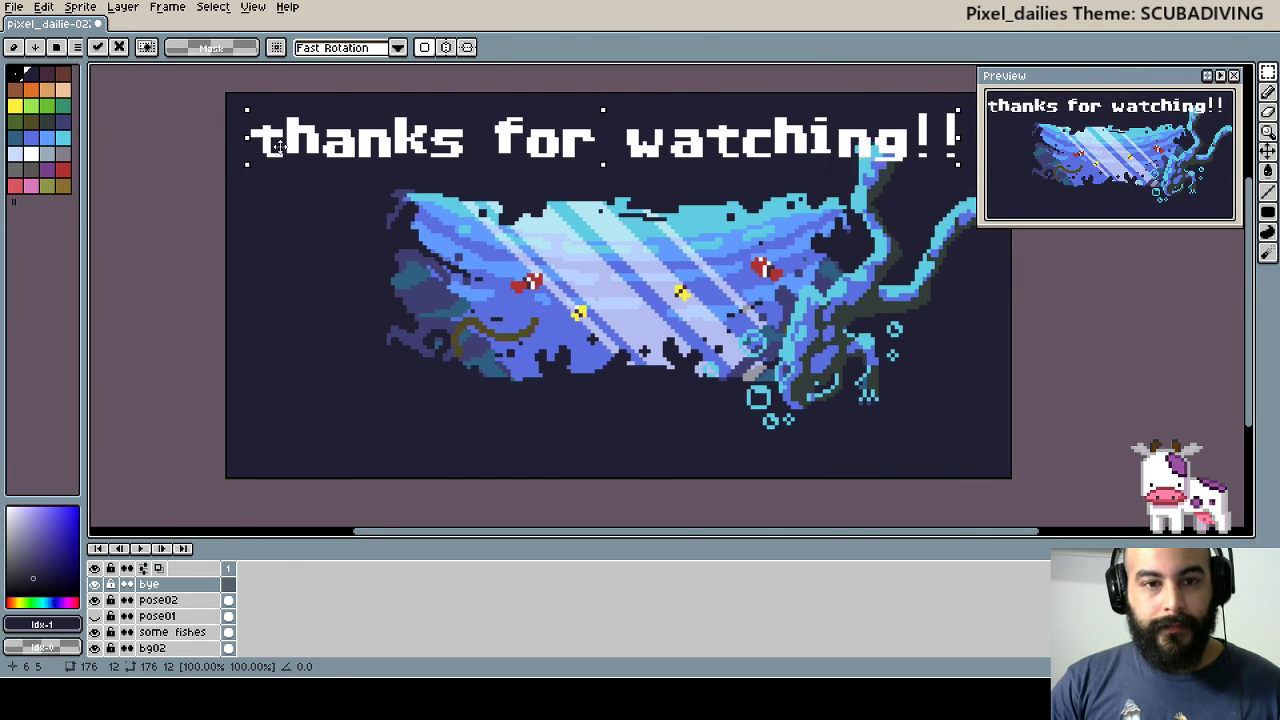
- Toggle the bye layer's visibility, leave it hidden, deselect, and save the file
left_click(95, 584)
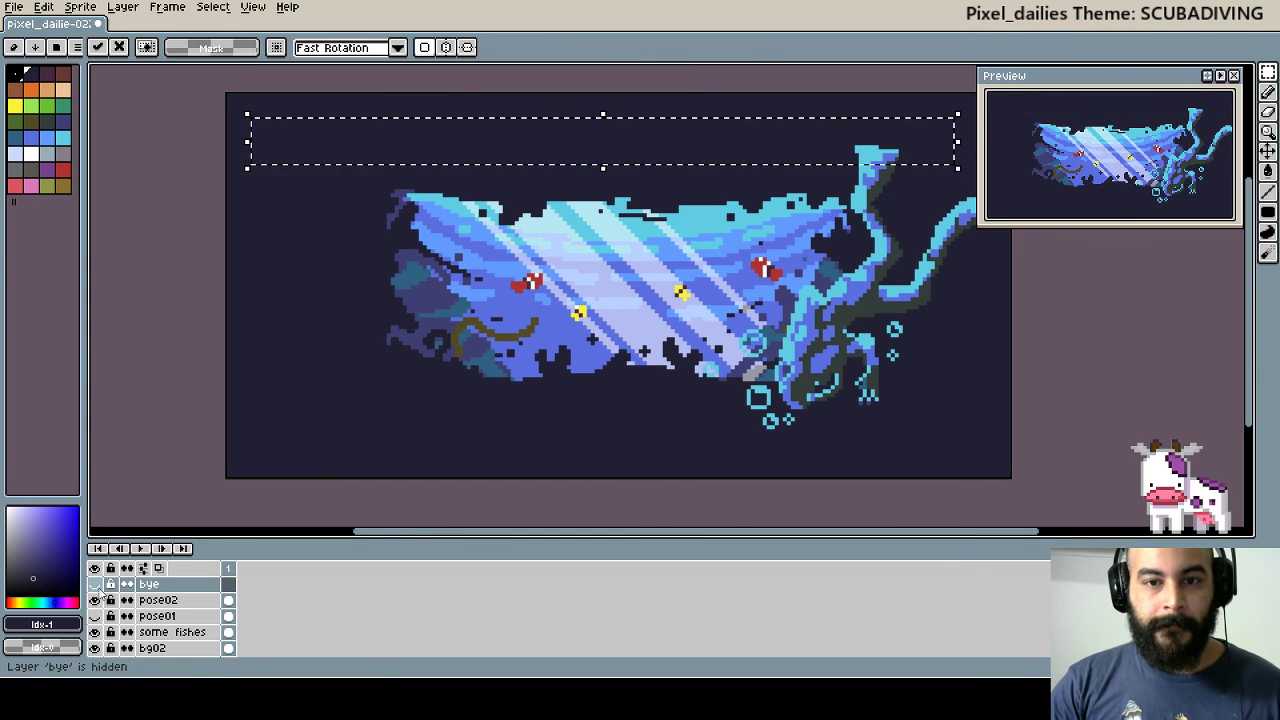
left_click(95, 584)
left_click(95, 584)
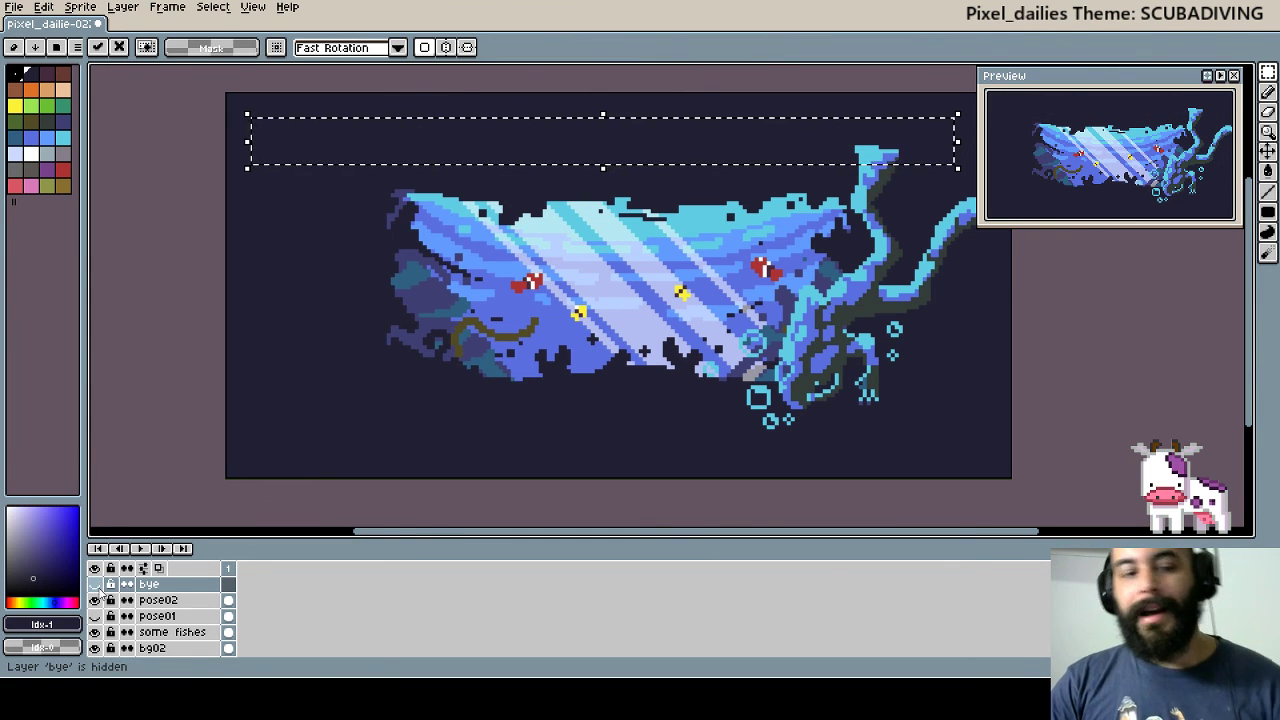
left_click(95, 584)
left_click(95, 584)
left_click(95, 584)
left_click(95, 584)
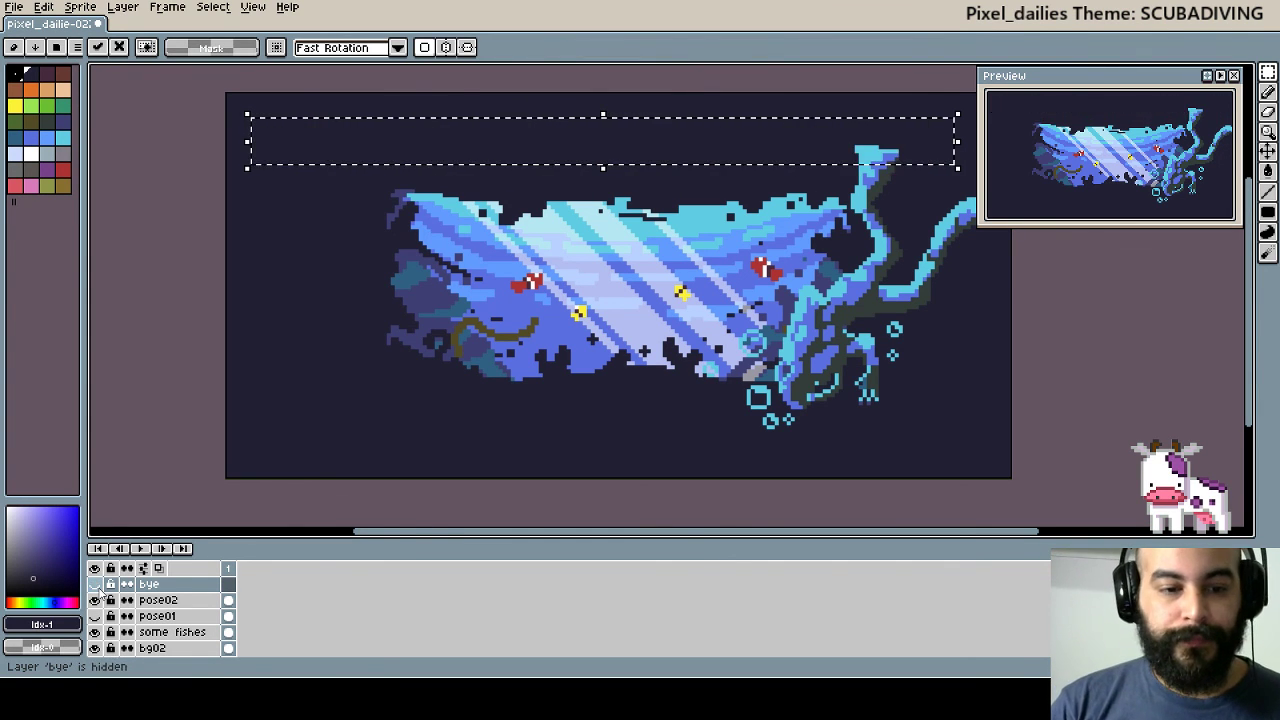
left_click(95, 584)
left_click(95, 584)
left_click(95, 584)
left_click(95, 584)
left_click(95, 584)
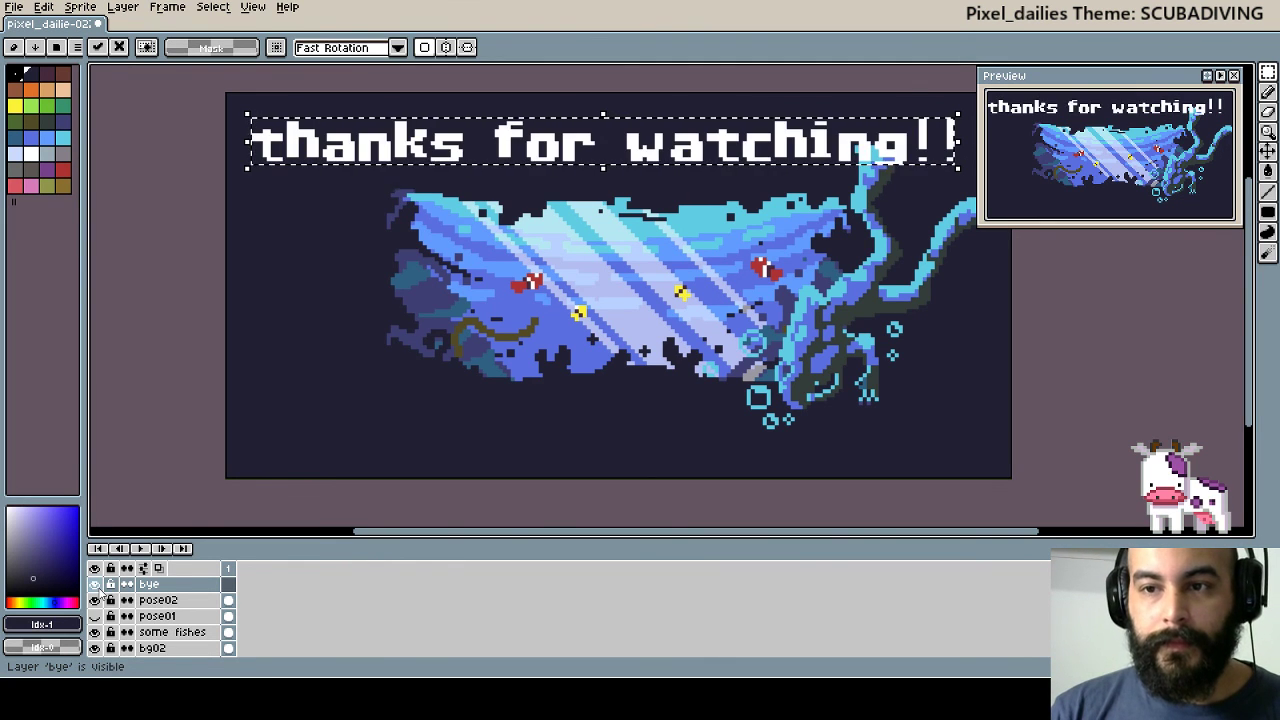
left_click(95, 584)
key("ctrl+d")
key("ctrl+s")
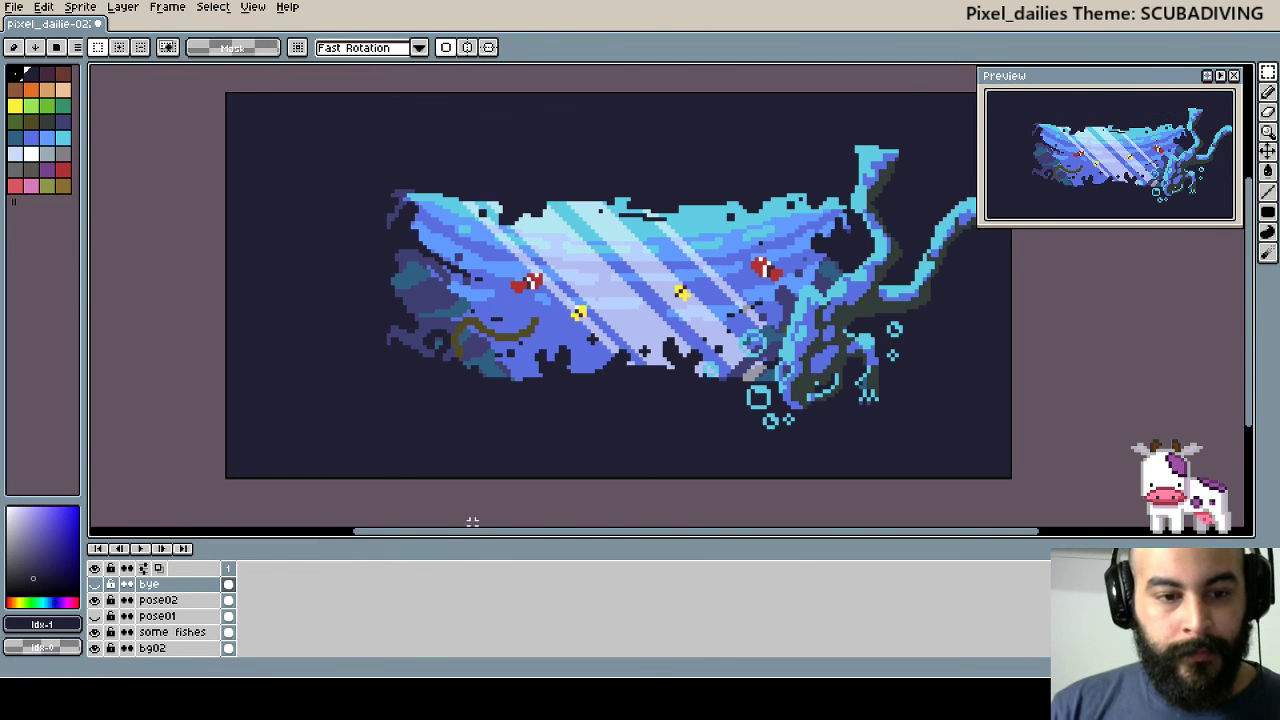